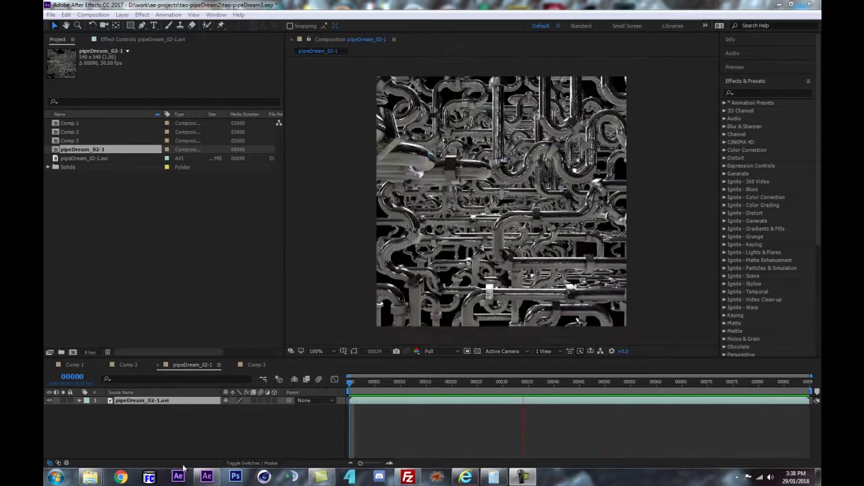
drag(384, 384, 336, 384)
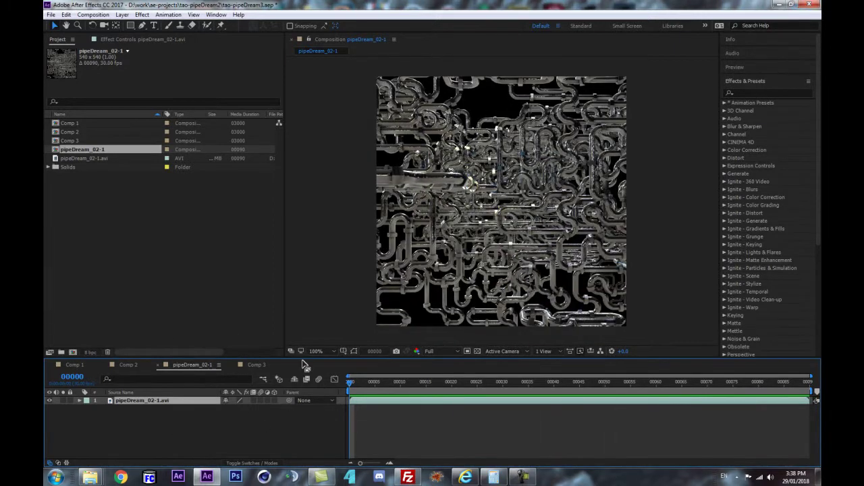
key(ctrl+n)
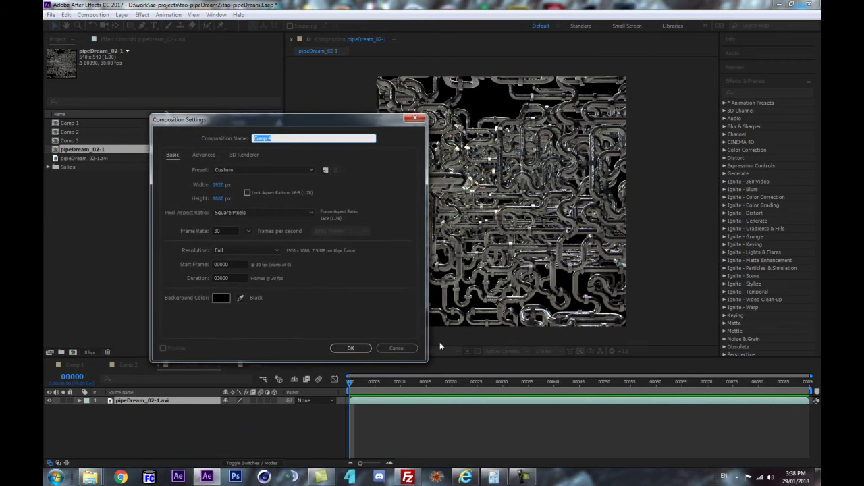
click(393, 348)
click(397, 348)
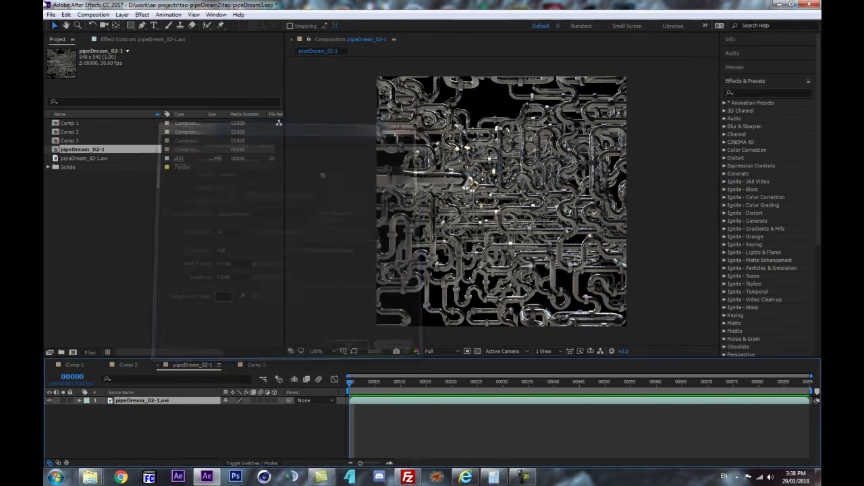
- Start a new empty project, discarding the unsaved changes to tao-pipeDream3.aep
click(52, 15)
mouse_move(65, 27)
click(252, 28)
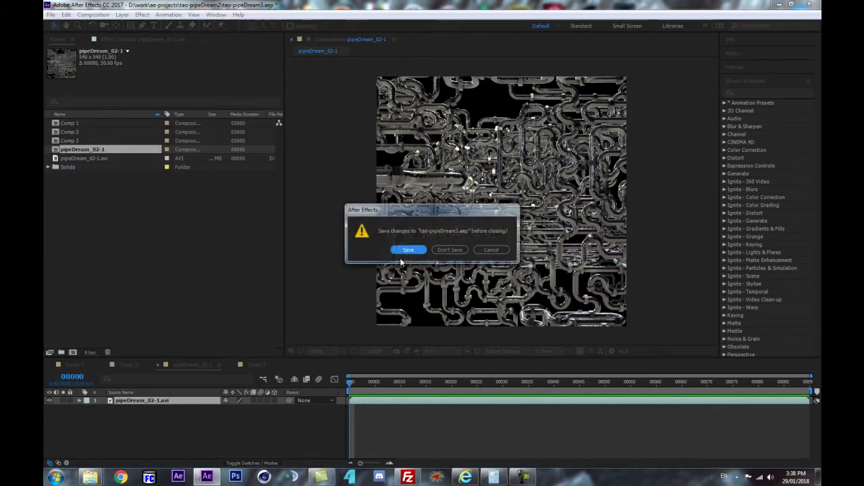
click(447, 250)
- Create a 1920 x 1080, 30 fps, 3000-frame composition and add a full-size black solid named TAO
key(ctrl+n)
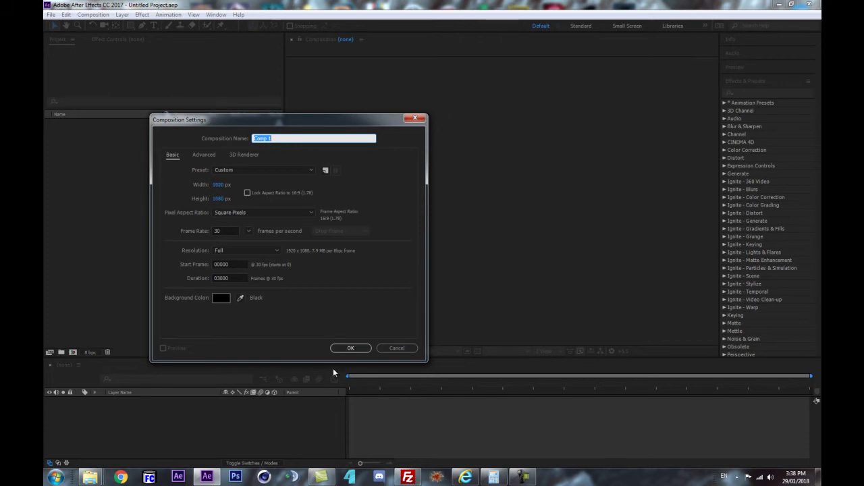
click(358, 351)
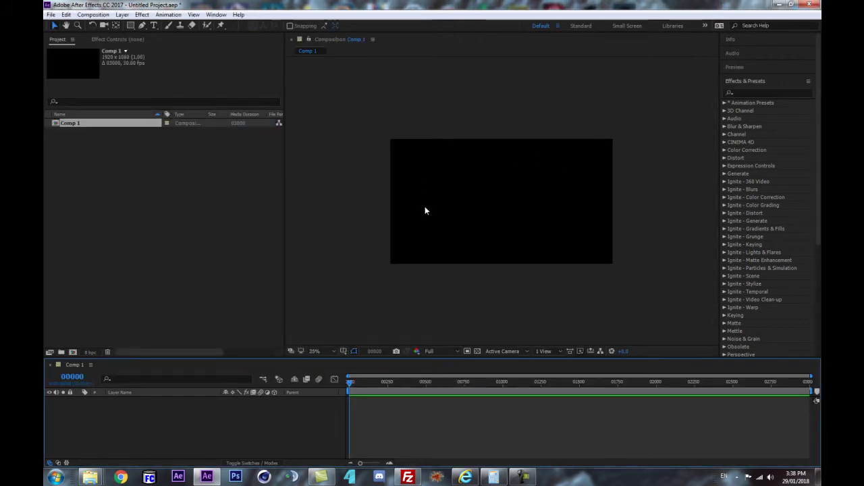
key(ctrl+y)
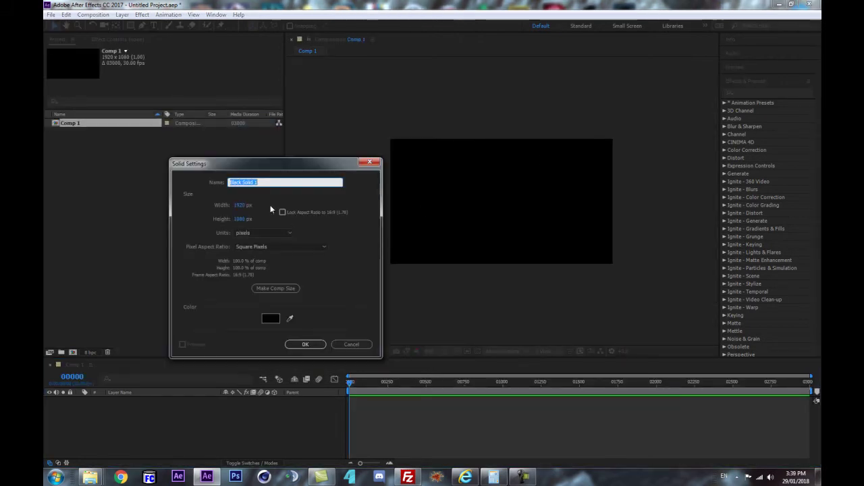
text(TAO)
key(Return)
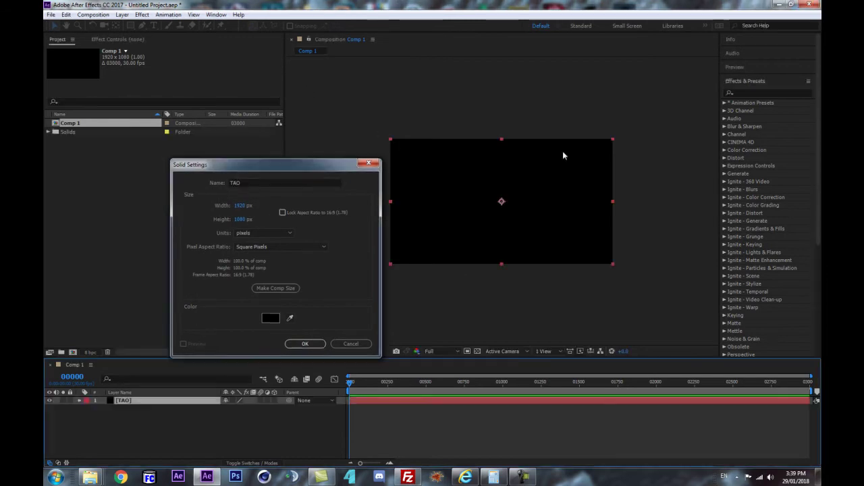
- Widen the composition viewer and display the grid over the composition
scroll(511, 226, up, 2)
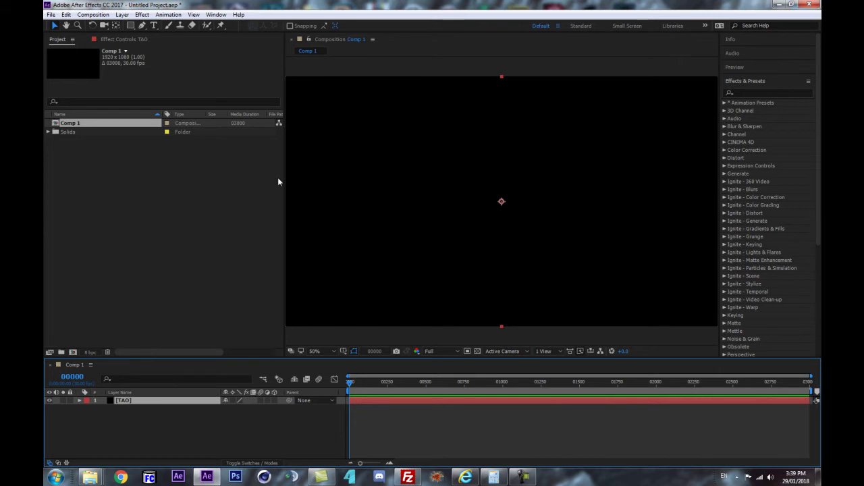
drag(283, 177, 196, 199)
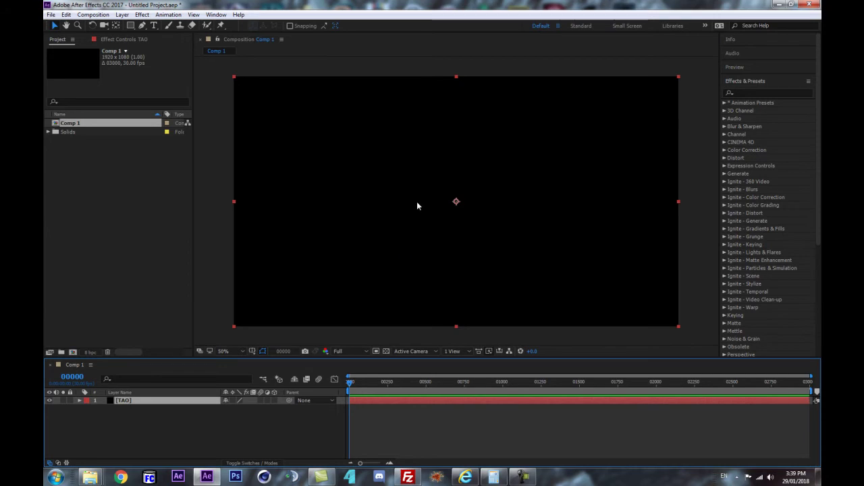
click(245, 352)
click(251, 352)
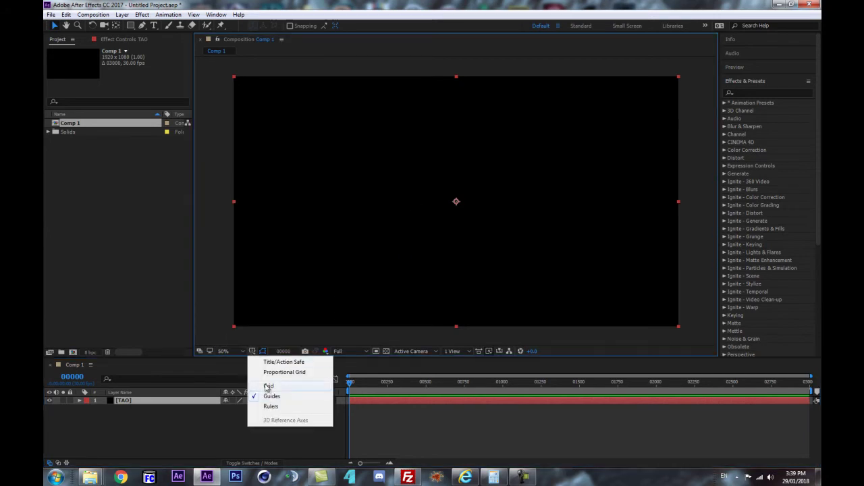
click(268, 386)
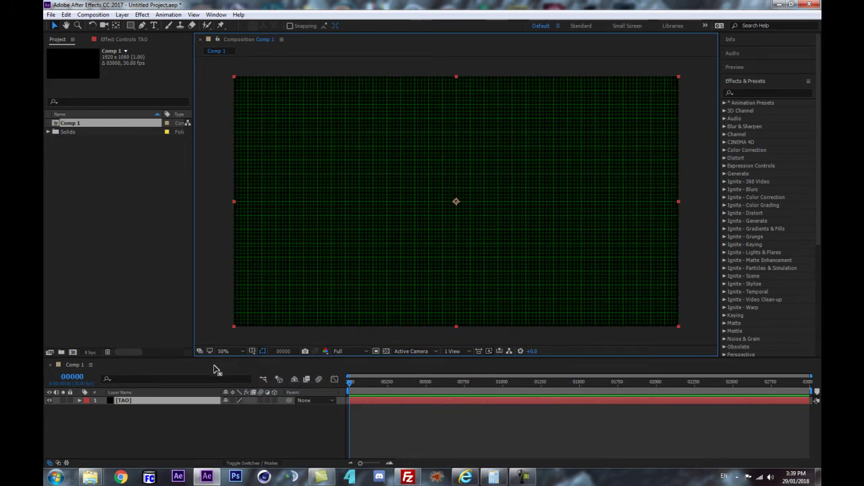
- Open the Grids & Guides preferences
scroll(321, 221, up, 1)
scroll(333, 243, down, 2)
click(66, 15)
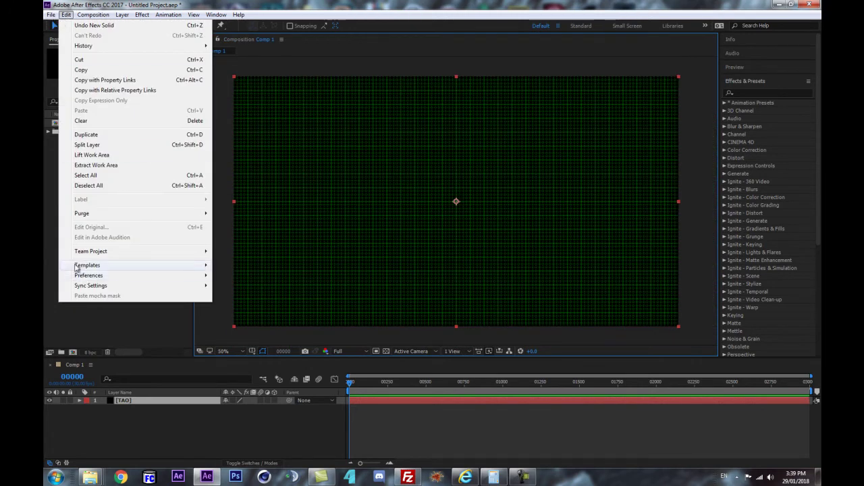
mouse_move(106, 277)
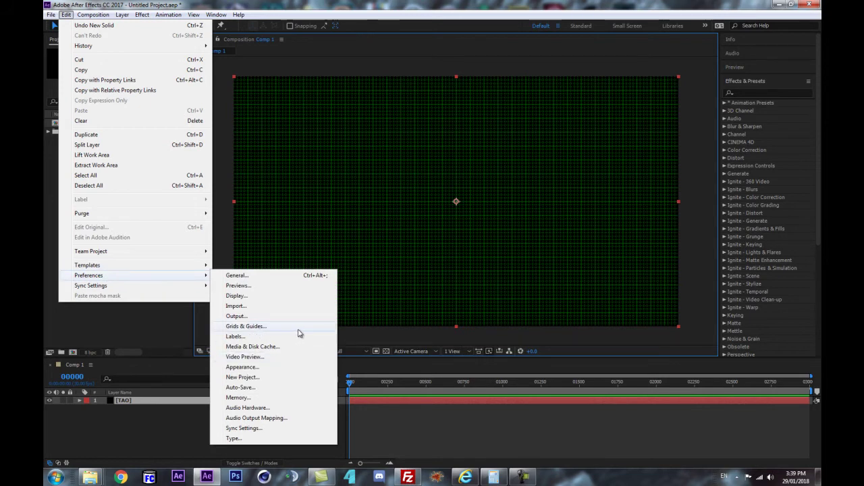
click(237, 328)
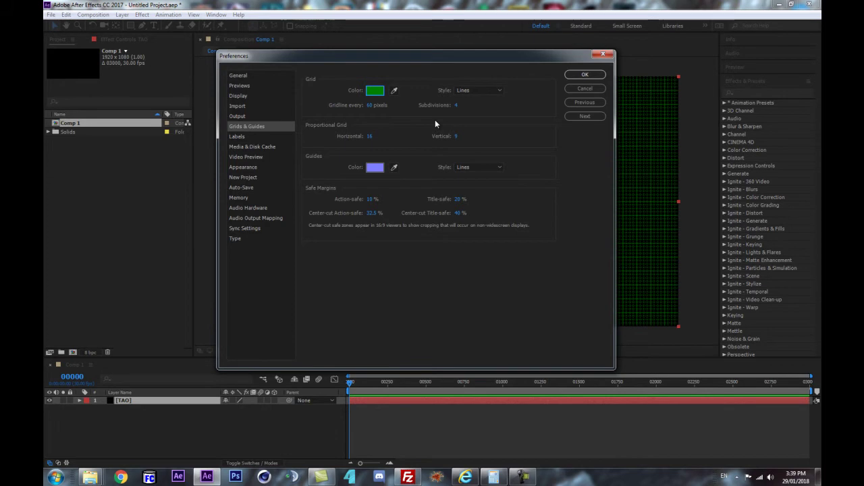
- Launch the Windows Calculator with calc and divide 1920 by 16 to work out the grid spacing
key(super+r)
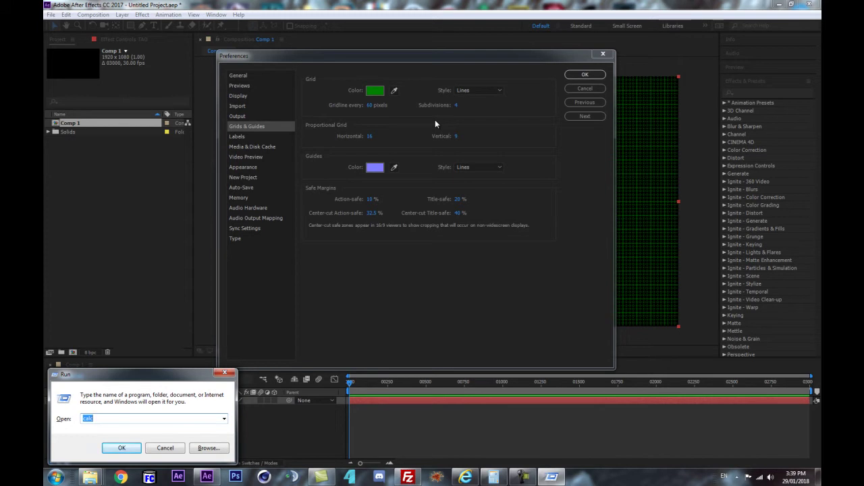
text(calc)
key(Return)
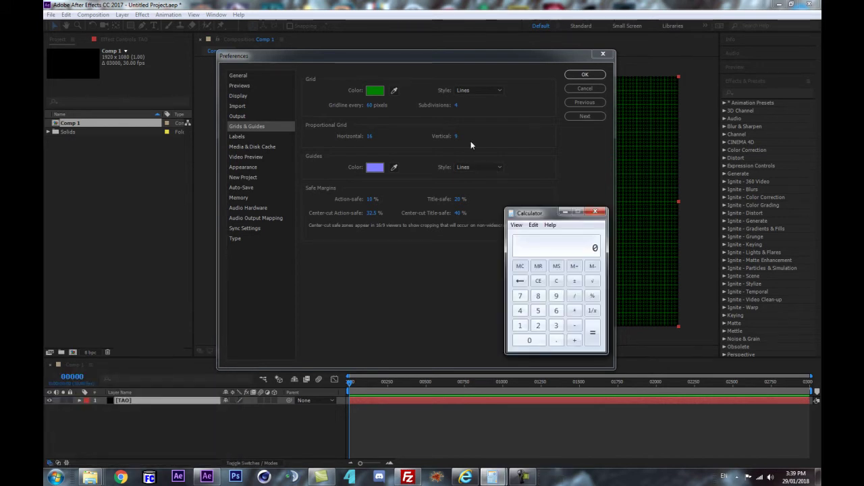
drag(526, 218, 591, 248)
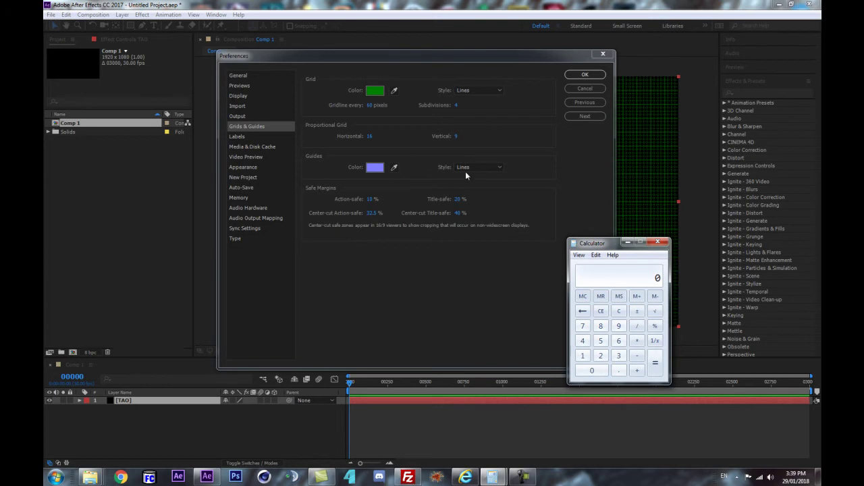
click(584, 356)
click(619, 327)
click(601, 356)
click(592, 371)
click(637, 326)
click(583, 356)
click(618, 341)
click(655, 363)
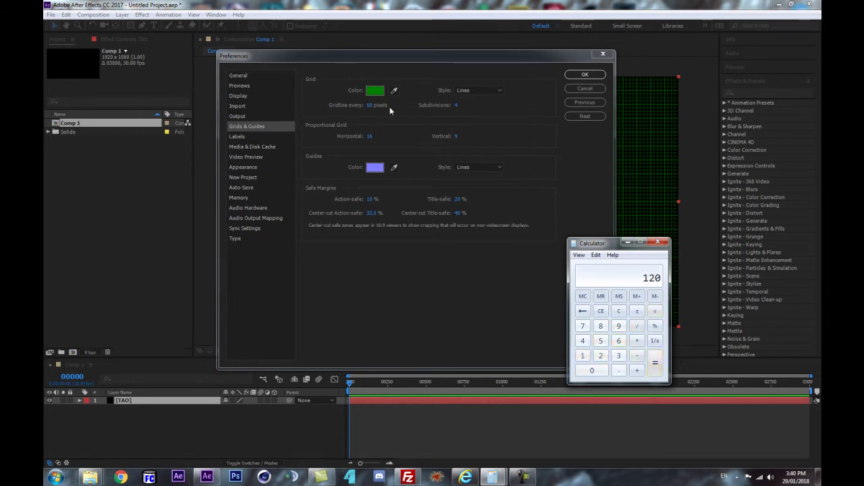
- Set the grid to a gridline every 120 pixels with 2 subdivisions and accept the preferences
click(370, 107)
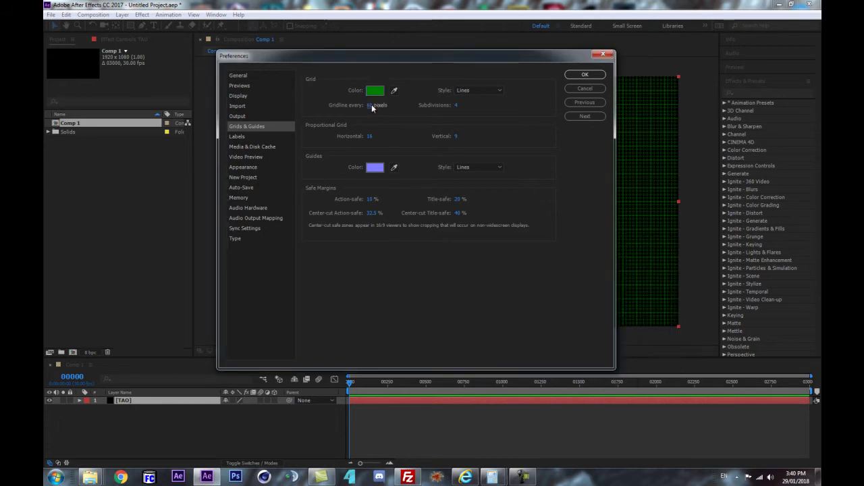
click(371, 106)
text(120)
click(456, 106)
text(2)
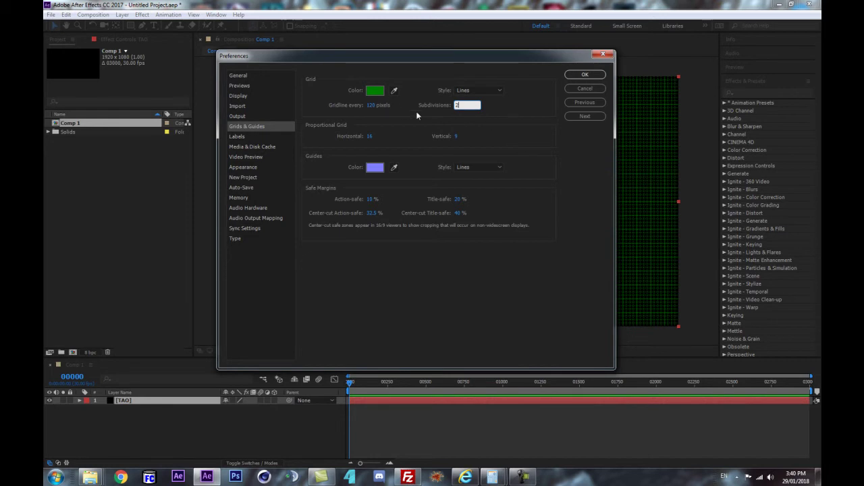
click(585, 75)
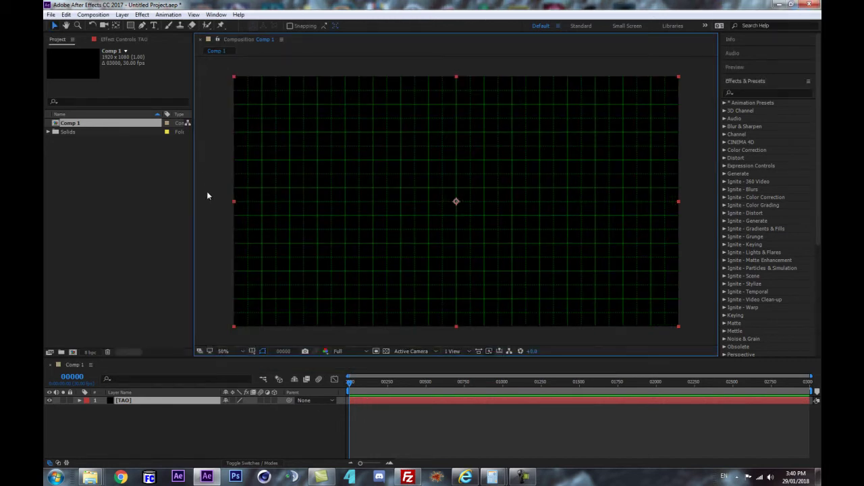
- Start a Pen tool mask on the TAO layer with one smooth point on a grid intersection, its vertical handles about one grid cell long
scroll(450, 247, up, 1)
scroll(453, 255, down, 1)
click(162, 402)
click(142, 25)
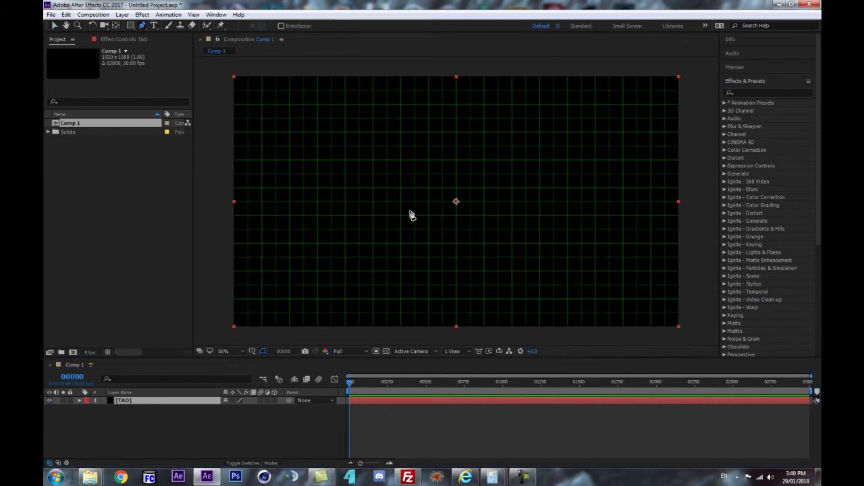
scroll(370, 254, down, 2)
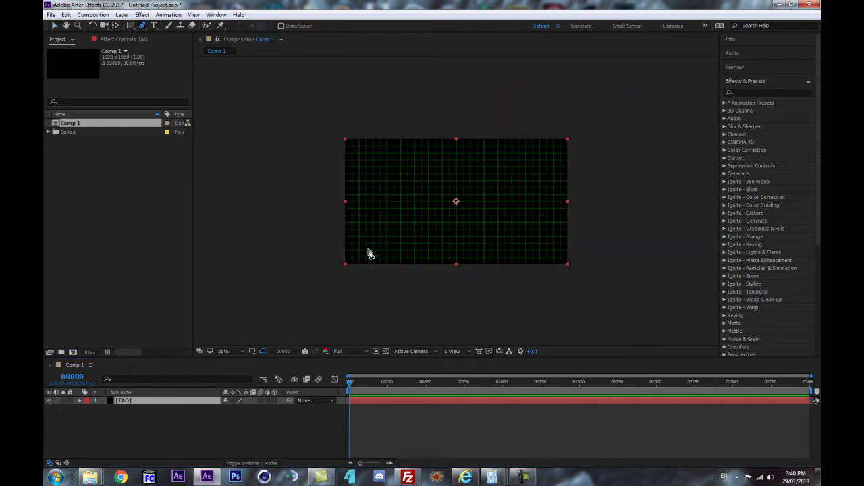
scroll(370, 254, up, 2)
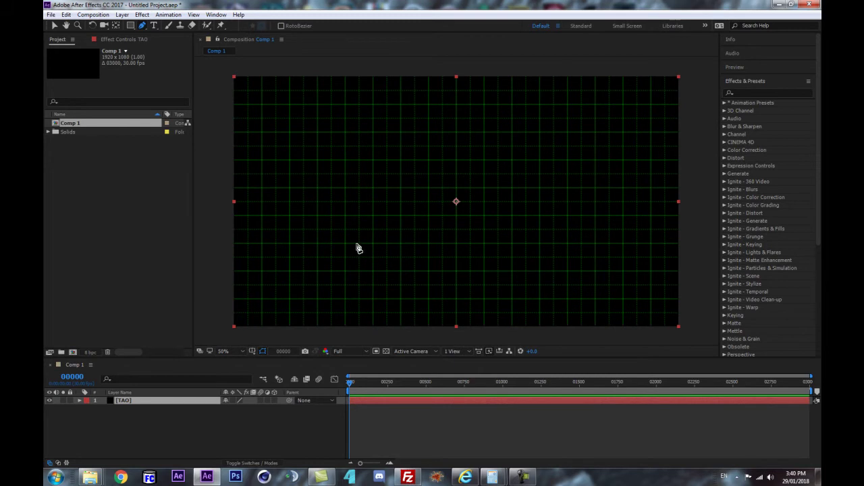
drag(346, 244, 352, 218)
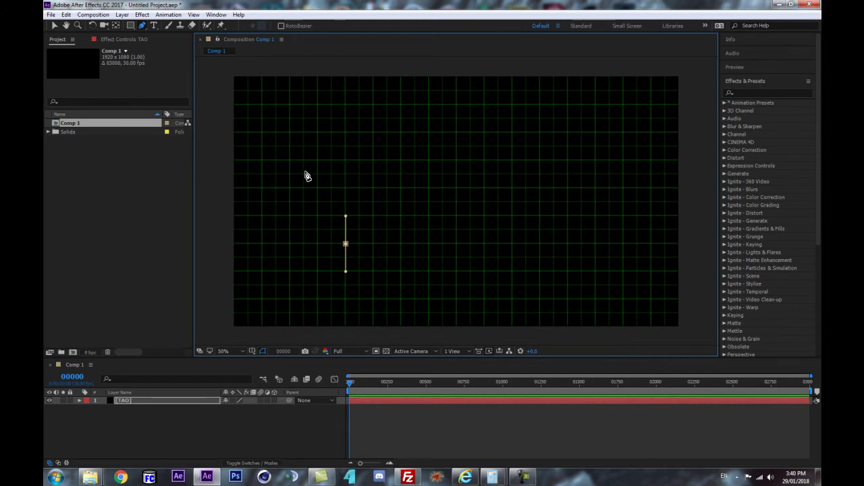
- Toggle Snap to Grid on for the composition view
click(192, 15)
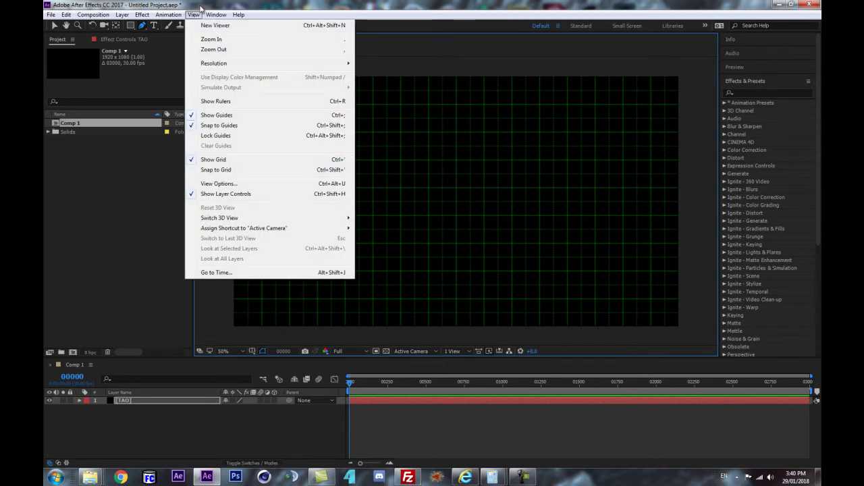
mouse_move(181, 14)
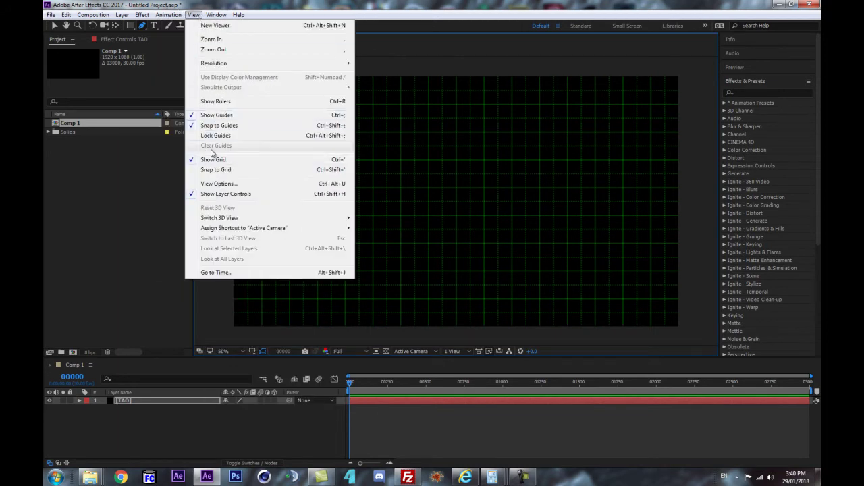
click(255, 174)
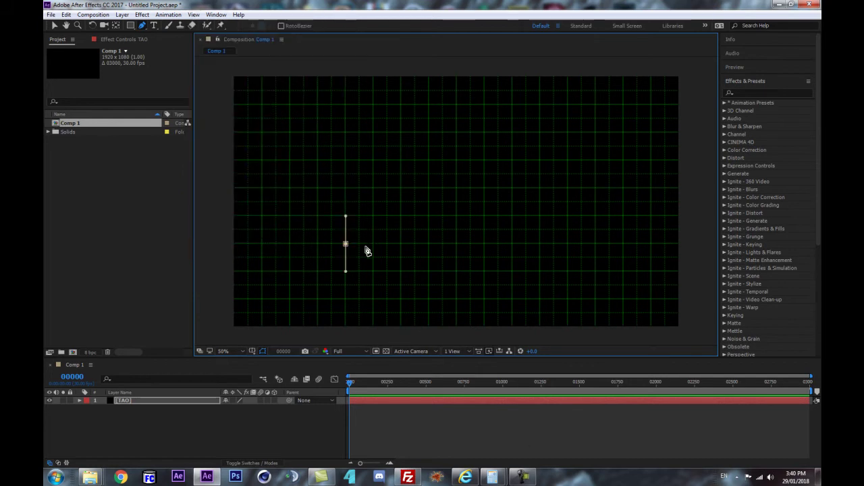
- Try shortening the upper handle of the mask point independently of the lower one, and remove the point from the TAO layer
scroll(365, 255, up, 1)
key(v)
mouse_move(423, 188)
mouse_down()
mouse_move(468, 187)
mouse_move(399, 195)
mouse_move(428, 192)
mouse_move(421, 187)
mouse_up()
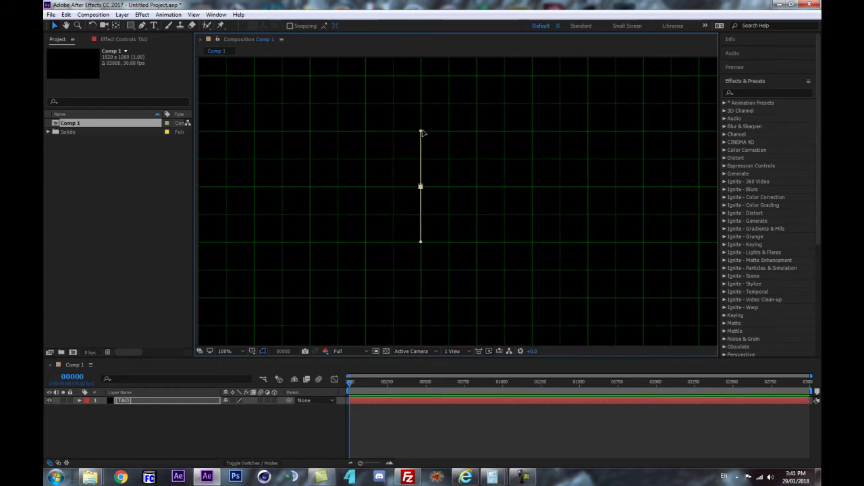
drag(420, 153, 420, 131)
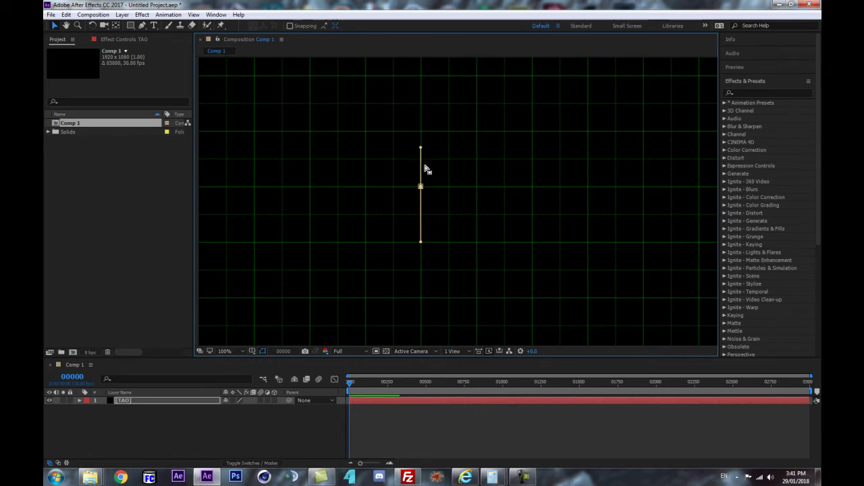
click(303, 209)
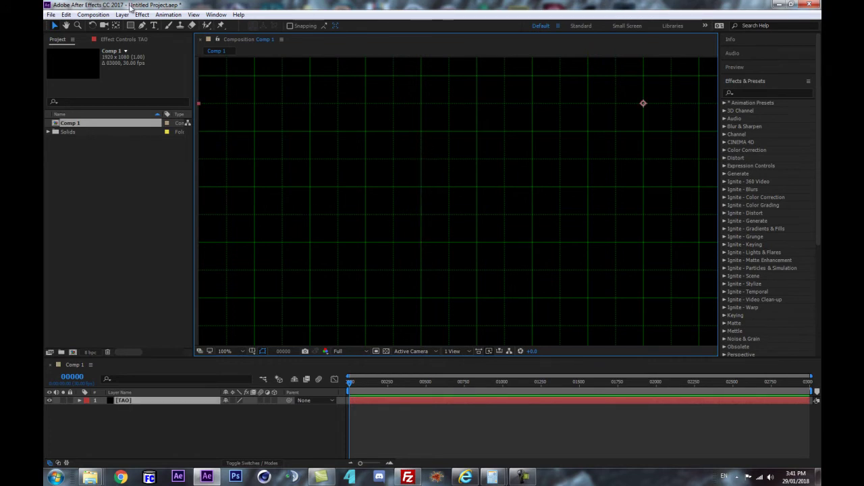
- Start a Pen tool mask on the TAO layer with a corner point placed exactly on a gridline intersection
key(g)
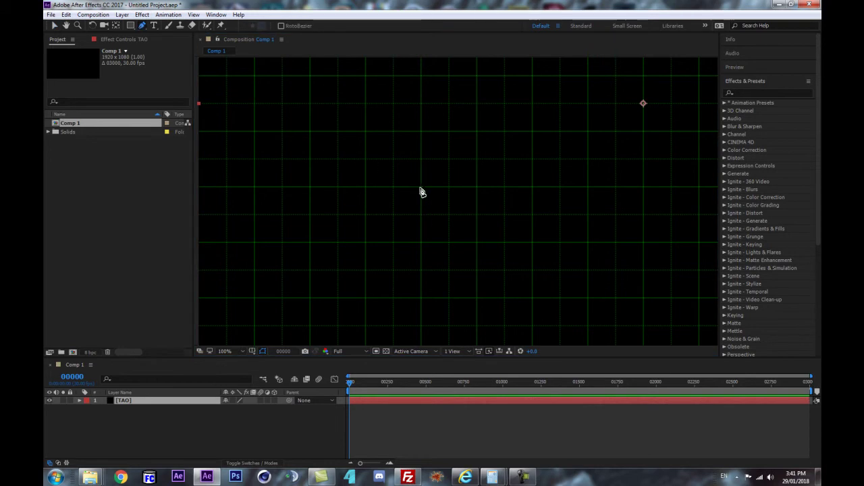
click(421, 188)
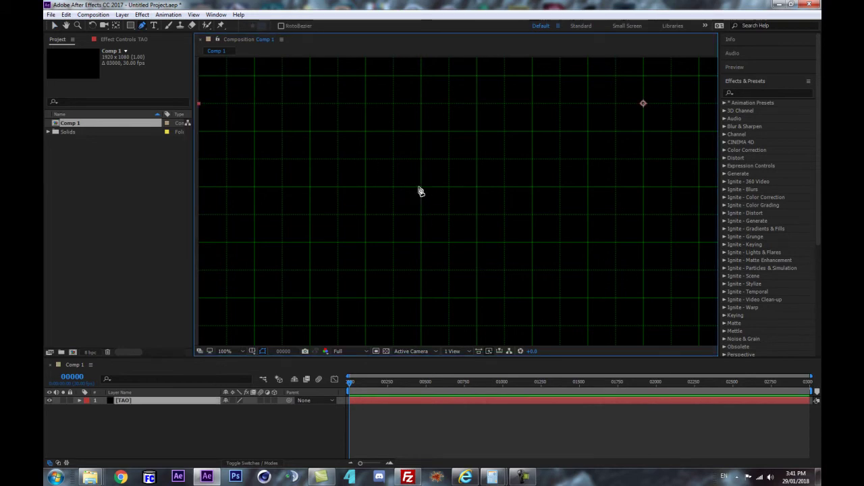
scroll(456, 196, up, 4)
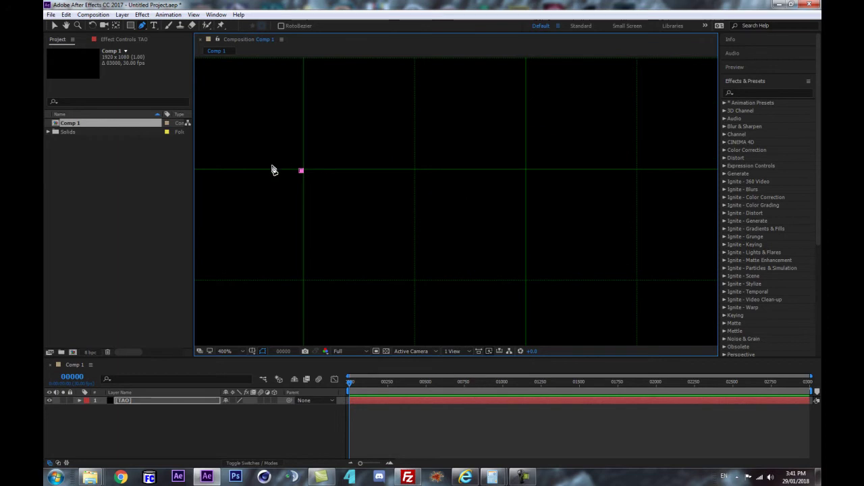
drag(304, 169, 302, 168)
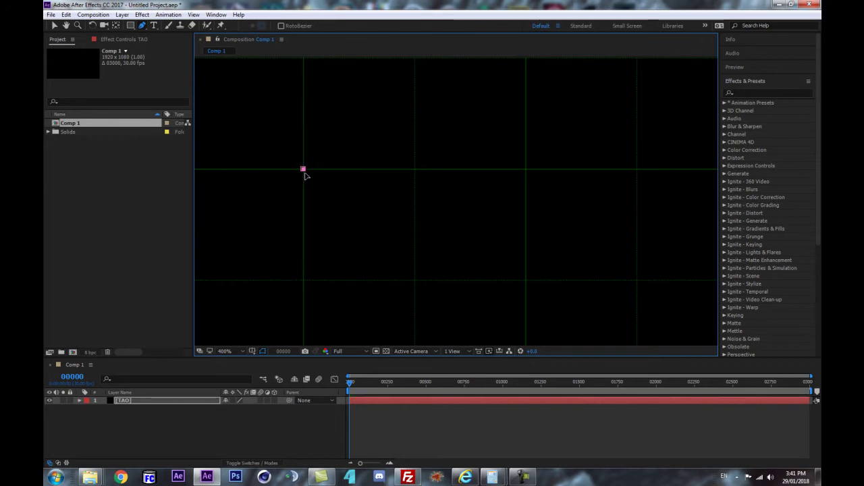
scroll(421, 139, down, 6)
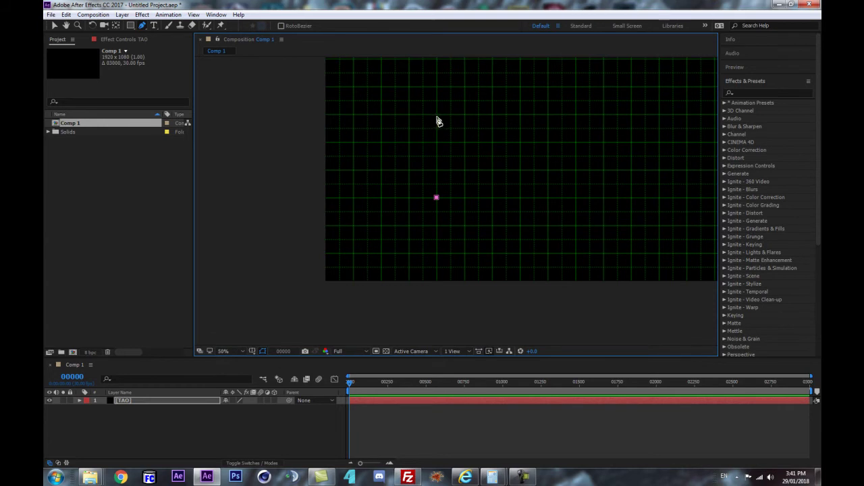
- Add a second mask point on the gridline intersection three cells straight above the first point
click(437, 115)
key(space)
drag(480, 118, 462, 162)
scroll(457, 201, up, 1)
scroll(362, 204, up, 1)
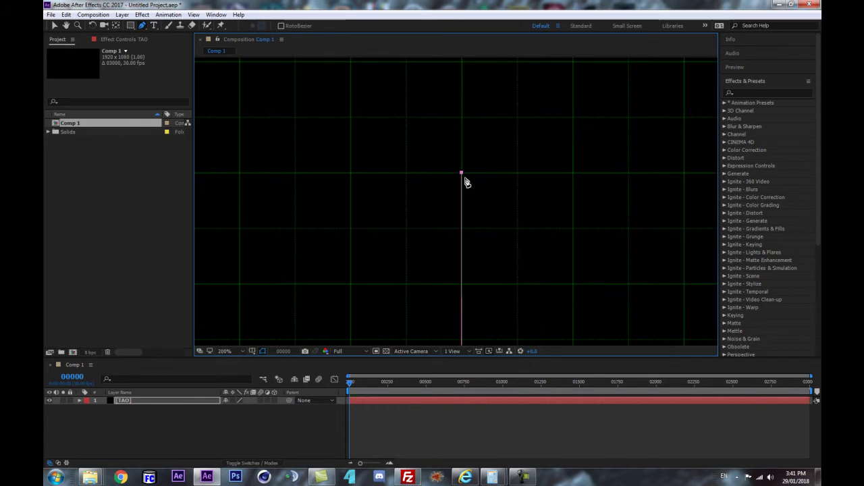
scroll(451, 196, down, 1)
scroll(446, 206, down, 1)
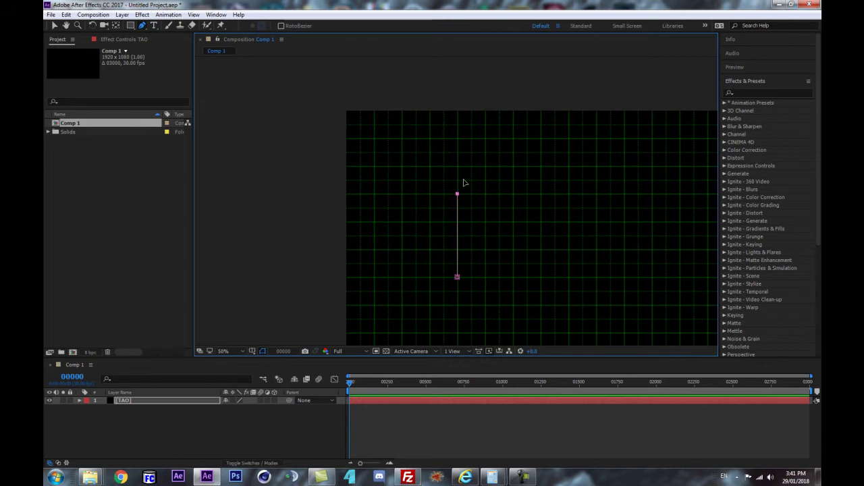
- Give the second mask point vertical Bezier handles one grid cell long
drag(457, 181, 458, 152)
drag(486, 137, 468, 170)
scroll(481, 156, up, 1)
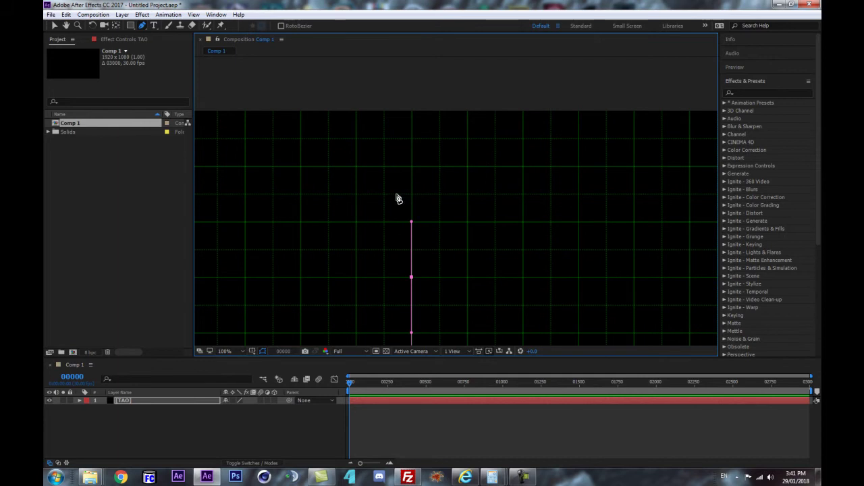
scroll(444, 281, up, 1)
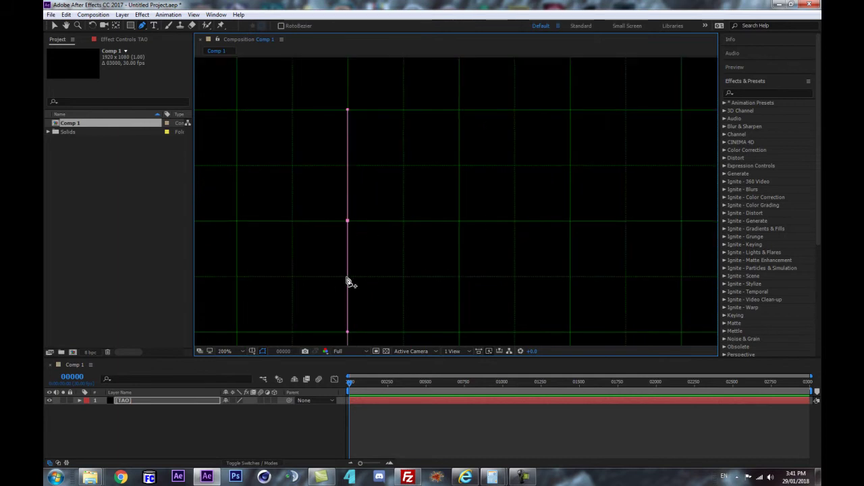
scroll(405, 263, down, 1)
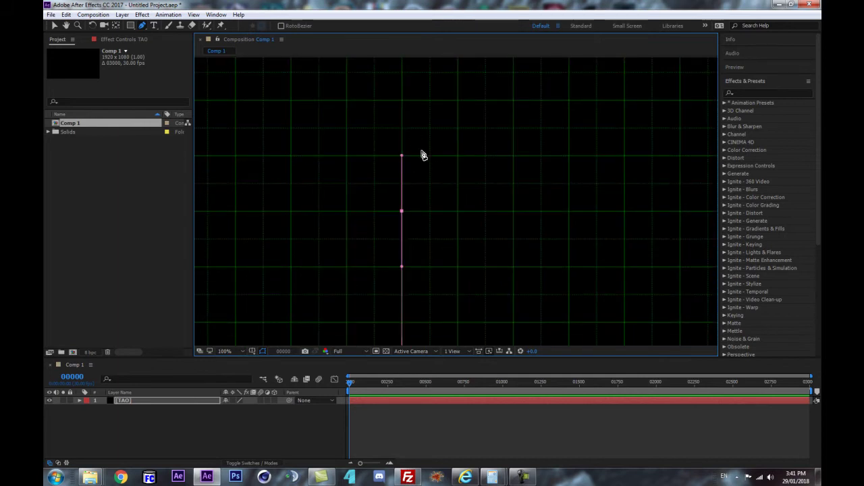
scroll(419, 143, down, 1)
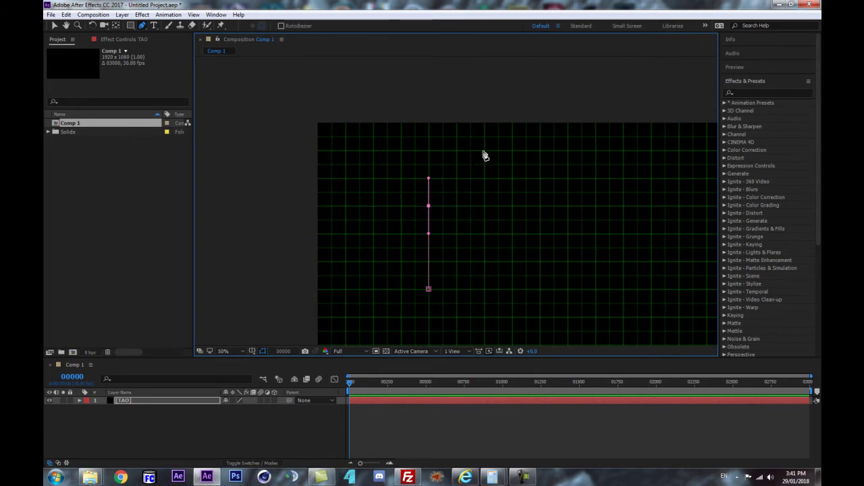
- Draw a rounded arch four grid cells wide and two high using one-cell handles, and retract the end point's lower handle
drag(483, 150, 512, 152)
drag(504, 206, 427, 213)
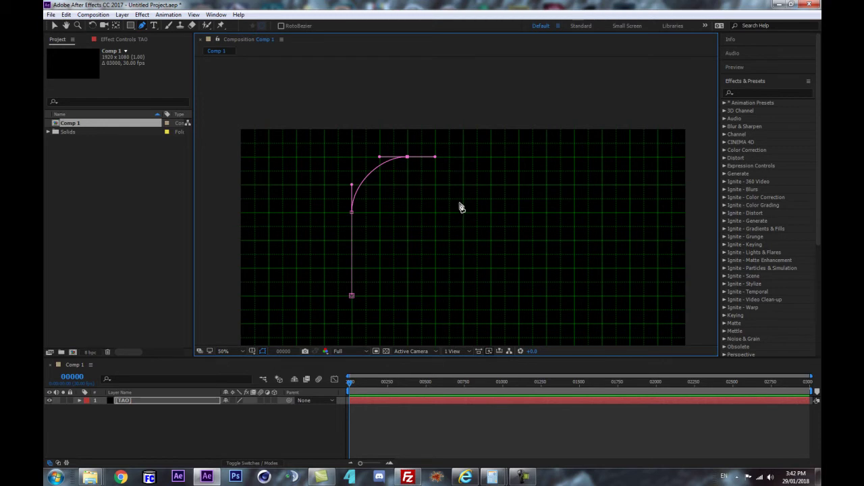
drag(464, 214, 461, 241)
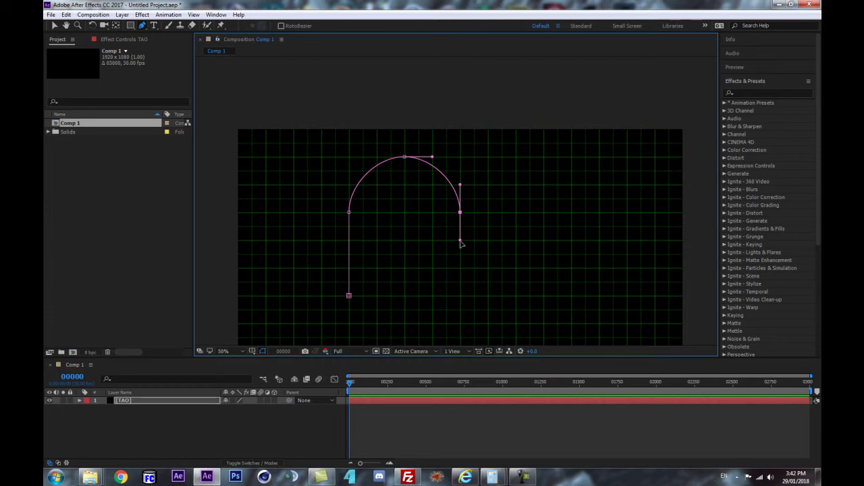
drag(460, 239, 460, 216)
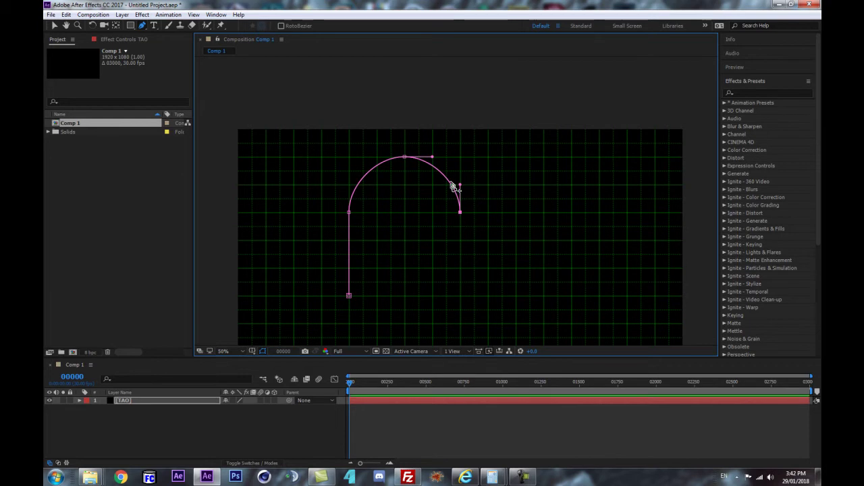
- Extend the mask path one grid cell straight down from the arch, and give the new point a downward handle one cell long
drag(427, 237, 390, 227)
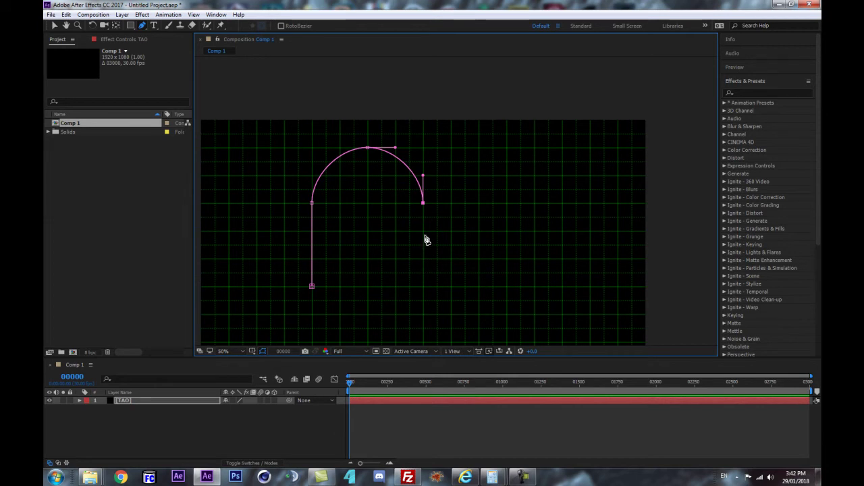
click(423, 233)
mouse_move(423, 233)
mouse_down()
mouse_move(424, 223)
mouse_move(419, 242)
mouse_move(426, 229)
mouse_up()
key(ctrl+z)
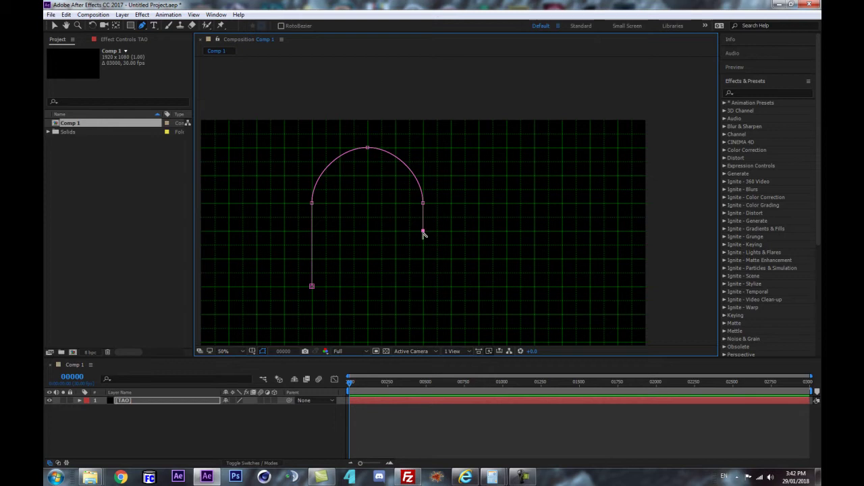
click(423, 258)
- Draw a U-shaped curve four grid cells wide and two deep from the path's end, using smooth points with one-cell handles
drag(478, 287, 505, 287)
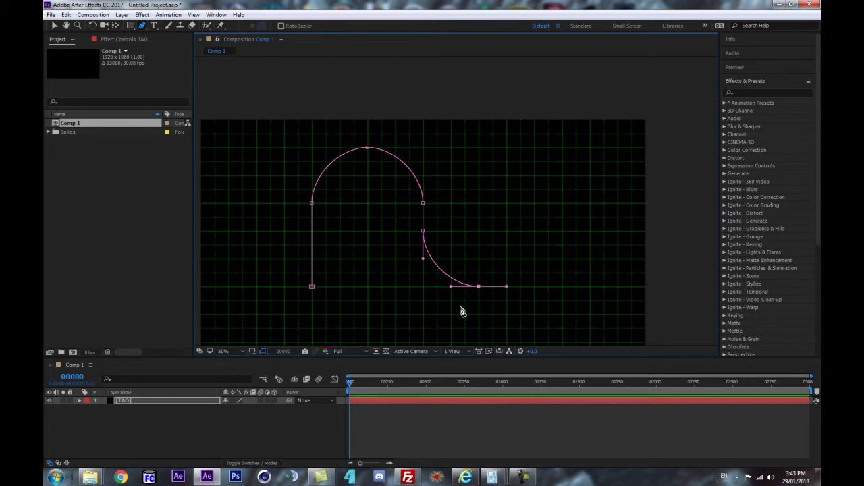
scroll(479, 223, down, 1)
scroll(504, 230, up, 1)
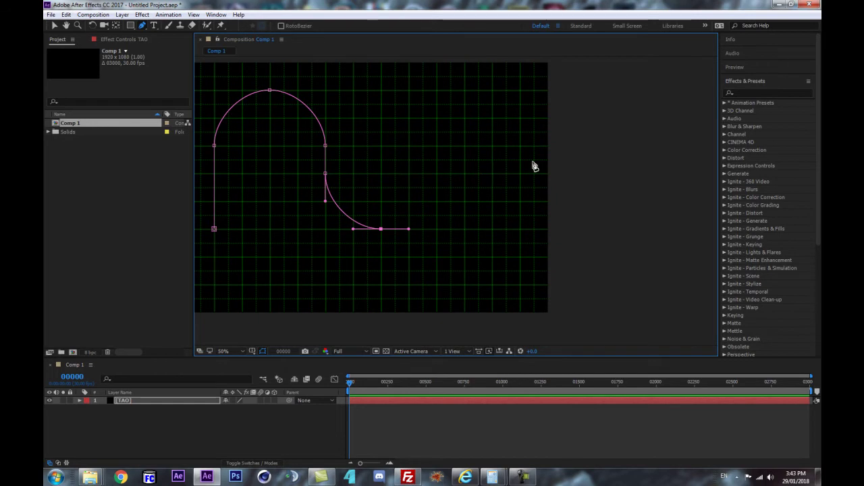
drag(436, 173, 443, 144)
scroll(440, 147, down, 1)
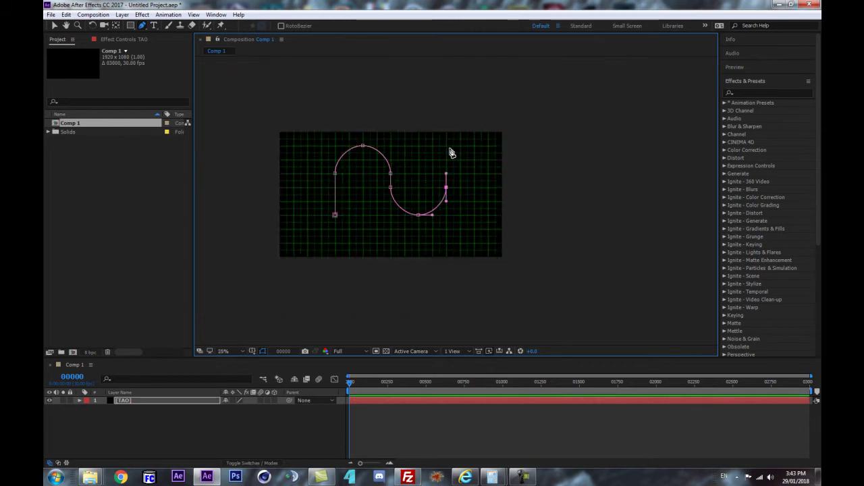
scroll(484, 171, up, 1)
scroll(368, 188, down, 1)
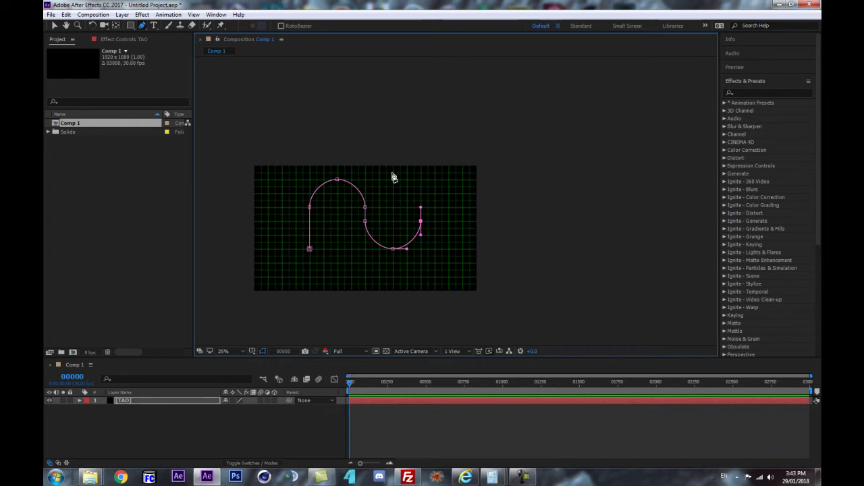
- Select all the mask points and move the whole path three grid cells left and one cell down
key(ctrl+a)
drag(310, 250, 461, 228)
key(space)
scroll(450, 255, up, 2)
drag(391, 251, 392, 236)
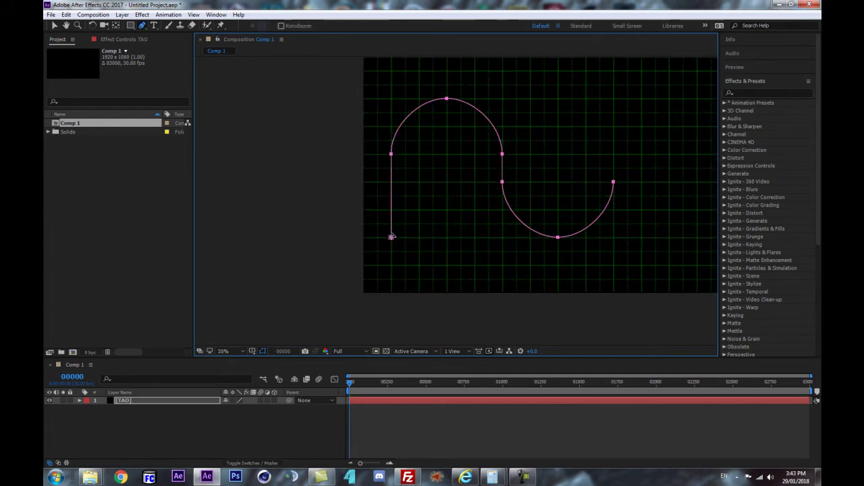
scroll(554, 222, down, 2)
key(space)
drag(567, 220, 504, 266)
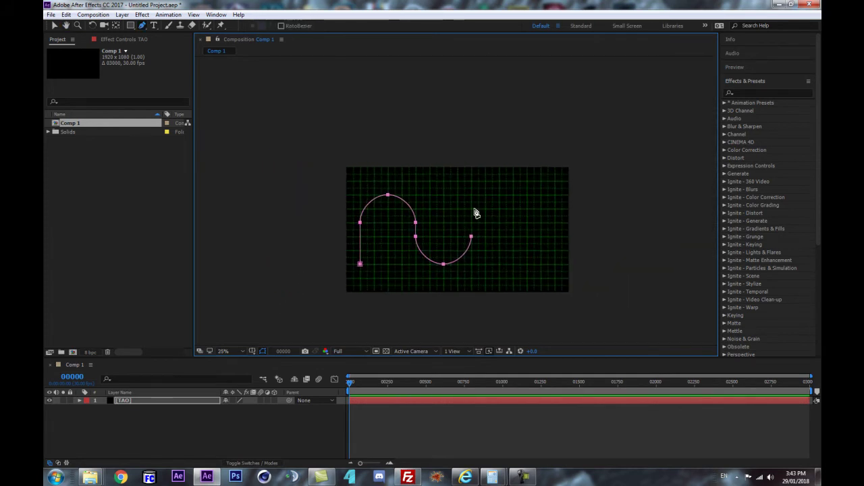
- Try extending the U curve two grid cells straight up and hooking it back left in a two-cell-wide arch with half-cell handles
scroll(475, 246, up, 2)
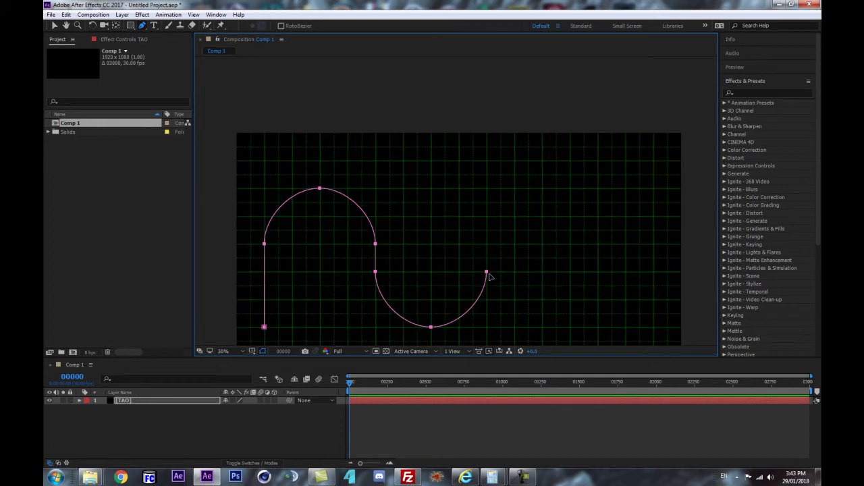
click(487, 271)
drag(486, 245, 493, 272)
key(ctrl+z)
click(488, 273)
click(486, 217)
mouse_move(493, 203)
mouse_down()
mouse_move(485, 183)
mouse_move(485, 192)
mouse_up()
mouse_move(459, 188)
mouse_down()
mouse_move(436, 192)
mouse_move(444, 190)
mouse_up()
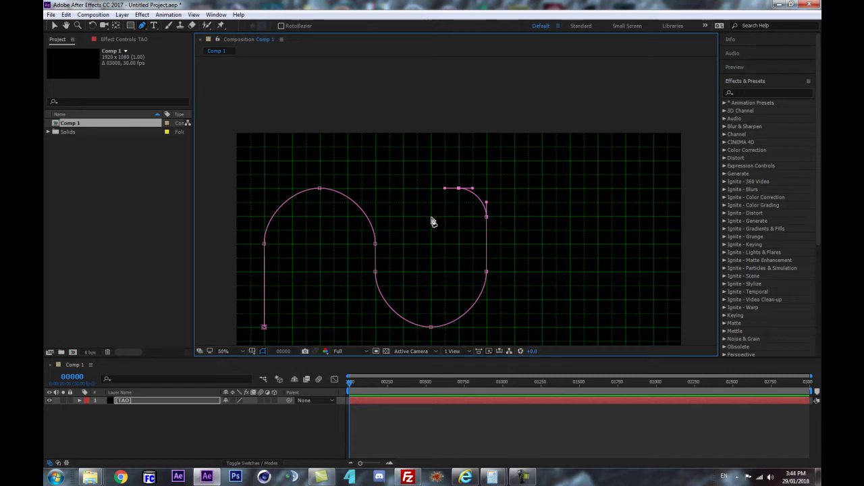
drag(431, 216, 432, 231)
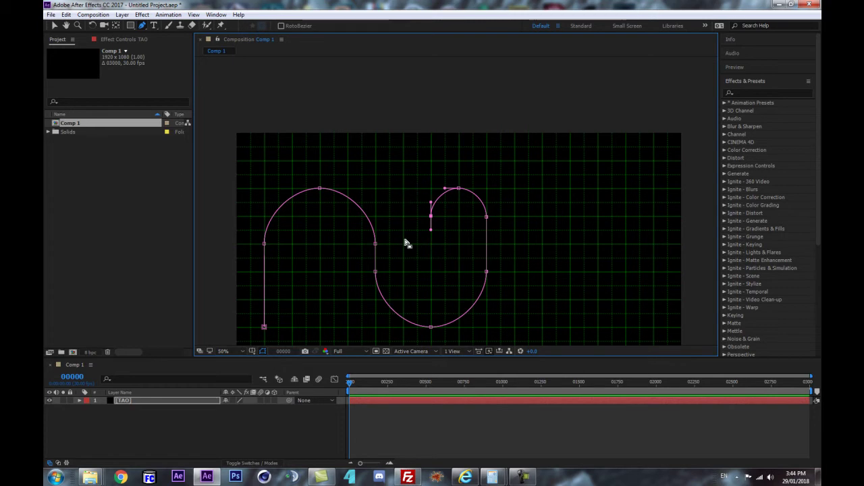
key(ctrl+z)
key(ctrl+z)
key(ctrl+z)
key(ctrl+z)
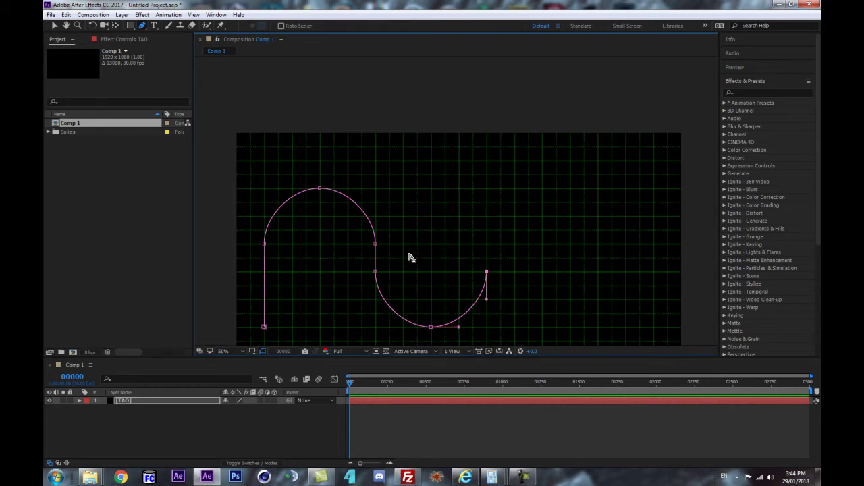
key(ctrl+z)
key(ctrl+z)
key(ctrl+z)
key(ctrl+z)
key(ctrl+z)
key(ctrl+z)
key(ctrl+z)
key(ctrl+z)
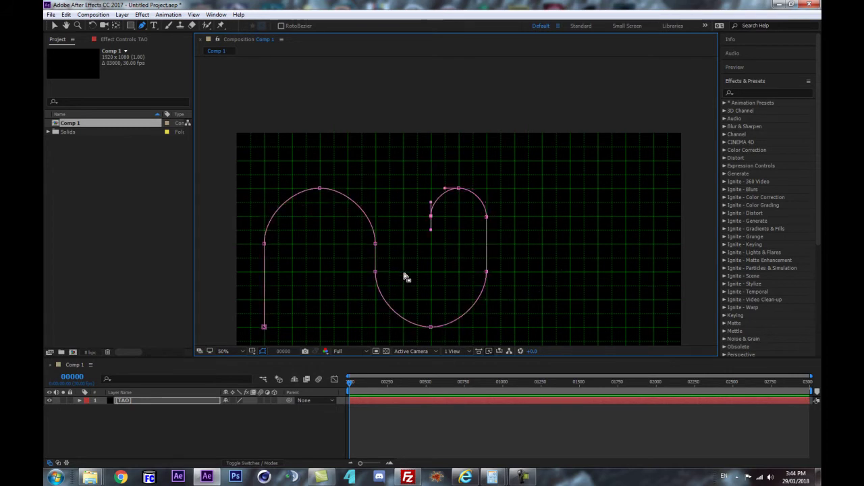
- Delete the hook's points and the U curve's right end point, and retract the outgoing handle of the U's bottom point
drag(414, 169, 532, 293)
key(Delete)
drag(456, 312, 434, 332)
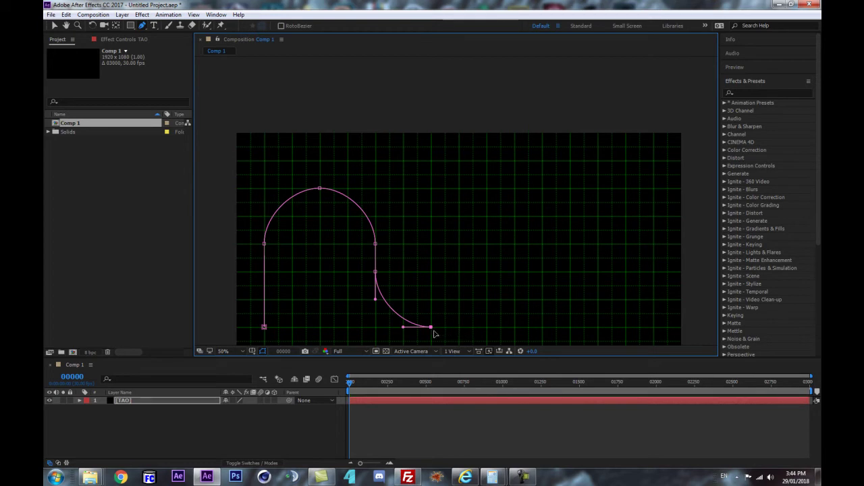
- Extend the path two grid cells horizontally to the right, and give the new point horizontal handles one cell long
click(487, 327)
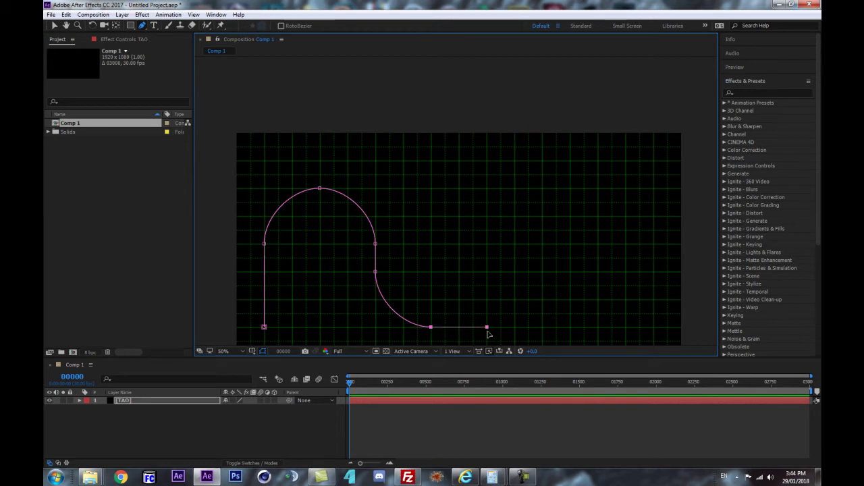
drag(488, 329, 480, 327)
drag(542, 271, 542, 244)
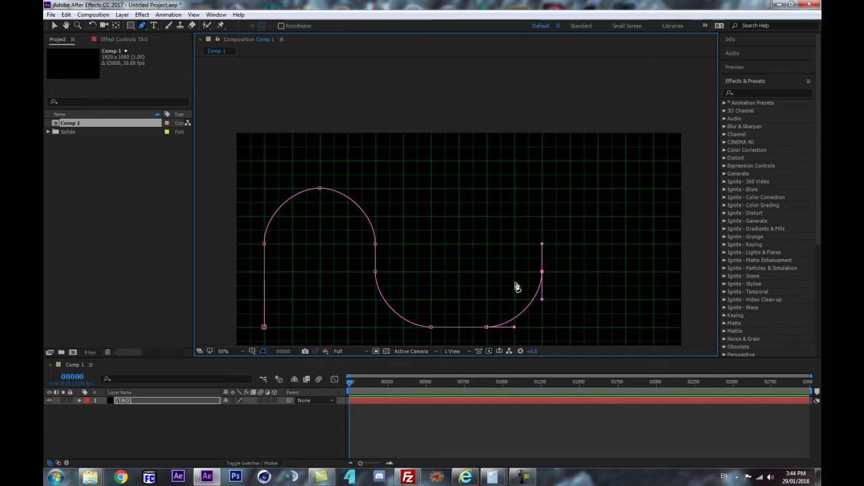
key(ctrl+z)
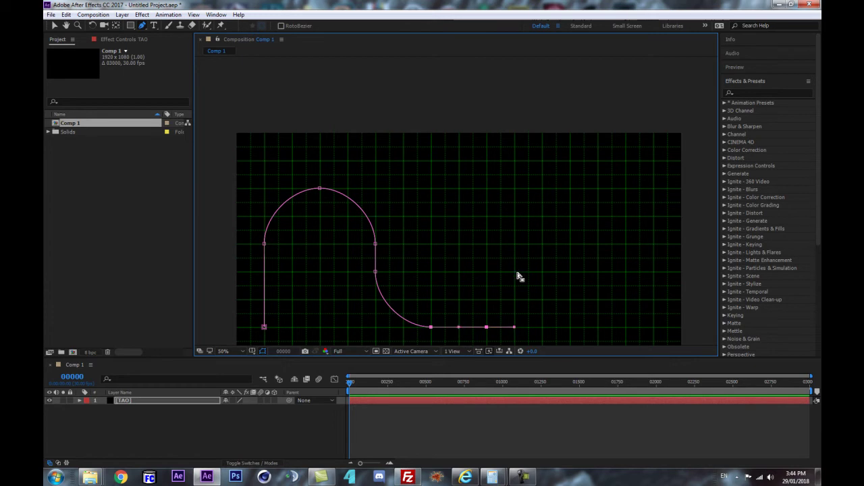
drag(510, 329, 504, 331)
key(ctrl+z)
key(ctrl+shift+z)
key(ctrl+shift+z)
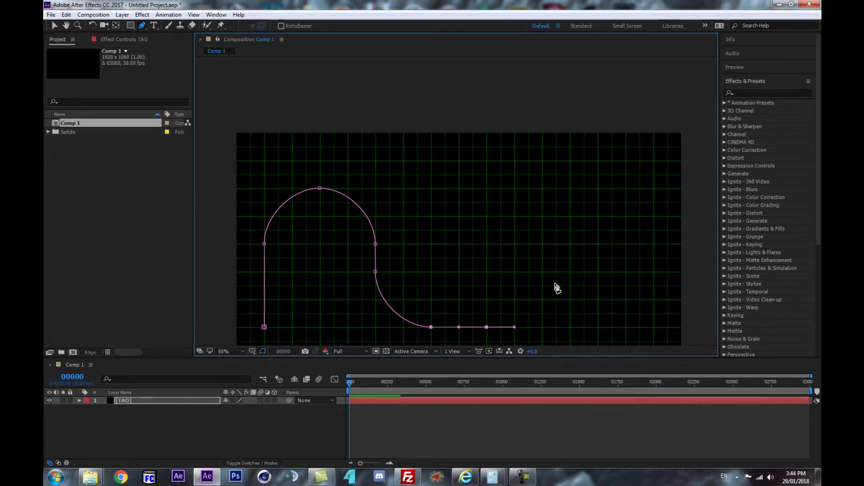
- Curve the path two grid cells right and up, retract the end point's upper handle, and add a point one and a half cells above
mouse_move(543, 271)
mouse_down()
mouse_move(557, 233)
mouse_move(542, 272)
mouse_up()
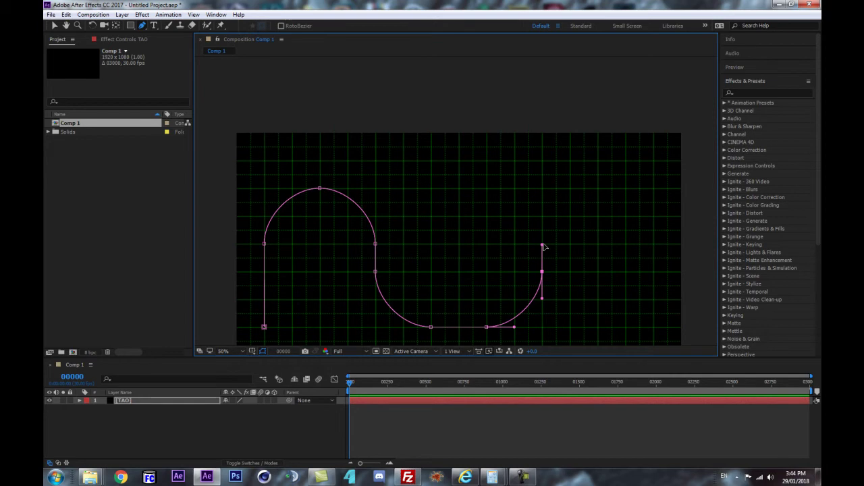
drag(542, 244, 542, 272)
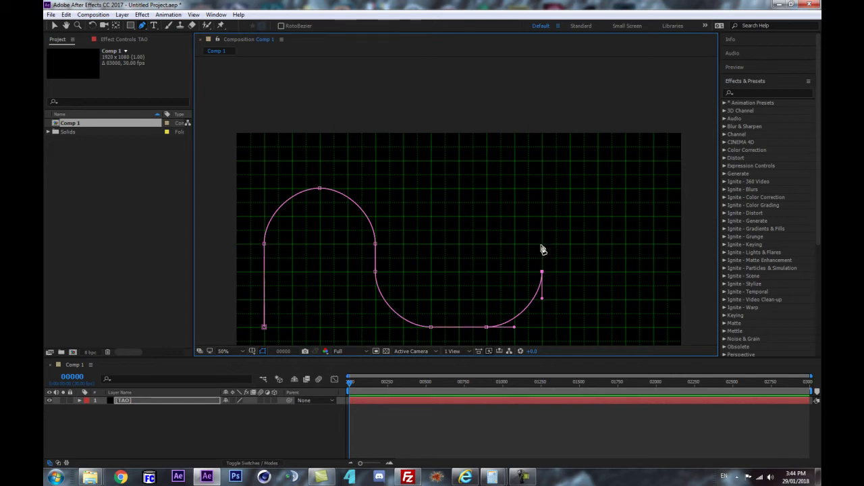
click(542, 232)
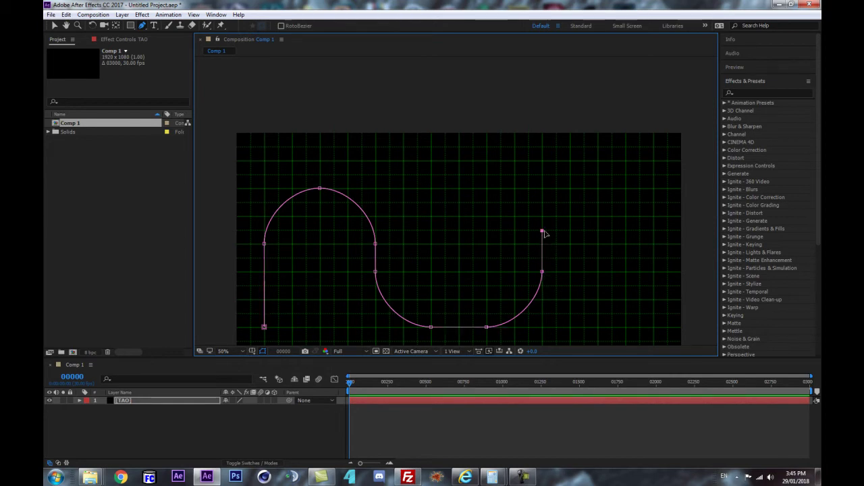
- Raise the end point half a grid cell and hook the path left in a two-cell-wide arch with half-cell handles, retracting the last outgoing handle
drag(545, 240, 500, 189)
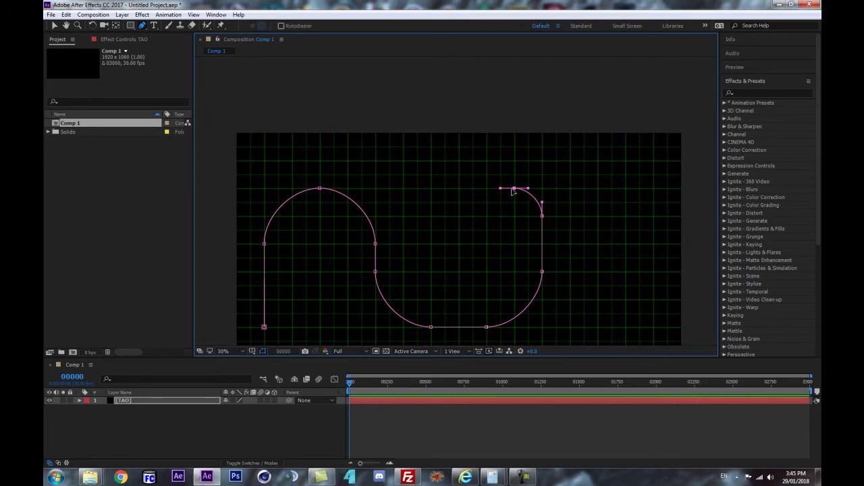
drag(486, 216, 488, 231)
drag(487, 229, 487, 216)
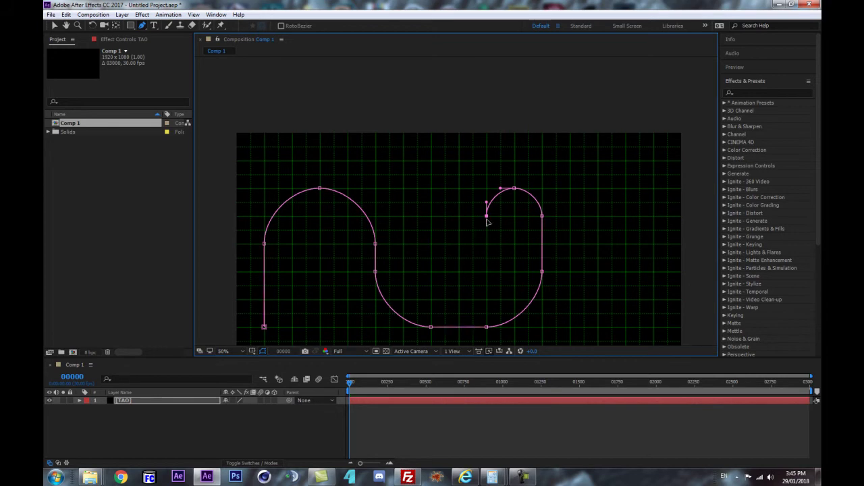
- Extend the path one grid cell straight down and curve it left into a two-cell-wide U with half-cell handles
click(487, 245)
key(ctrl+z)
click(486, 244)
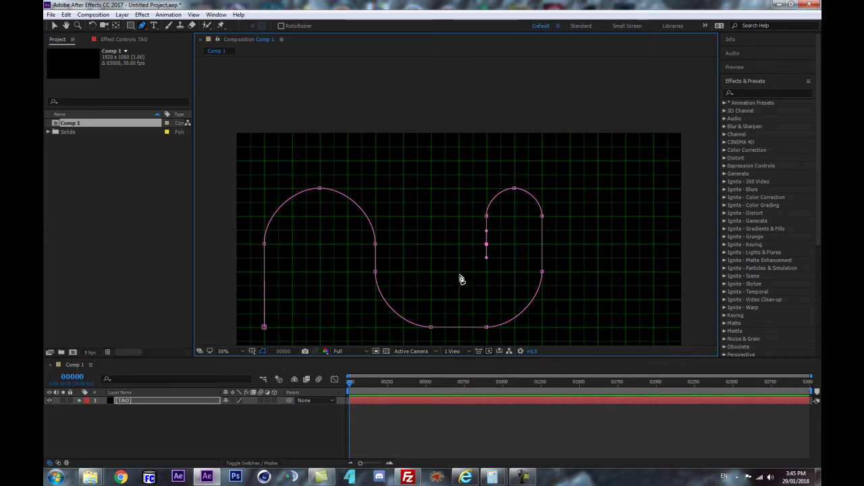
drag(459, 271, 446, 272)
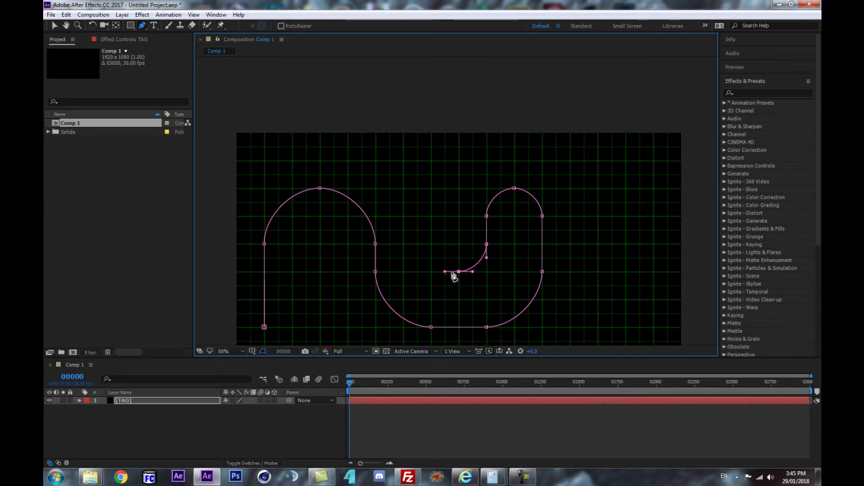
drag(431, 244, 433, 234)
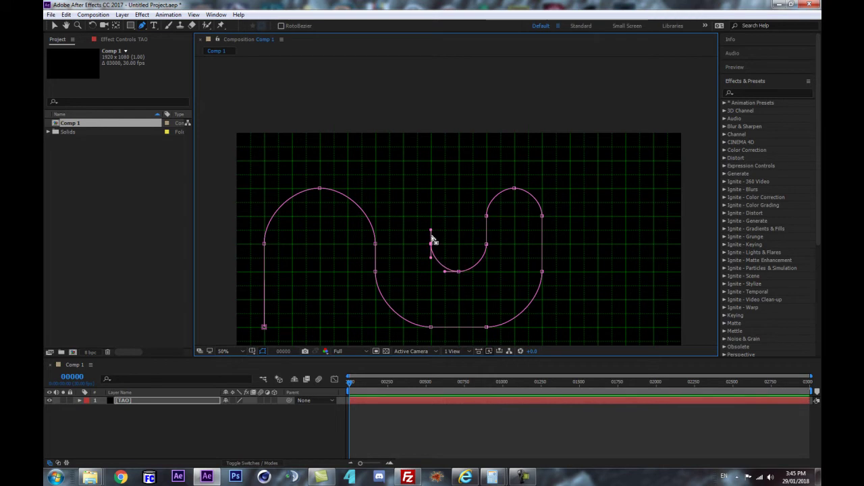
- Retract the upper handle of the U's left end point and add a point three grid cells straight above it
click(432, 246)
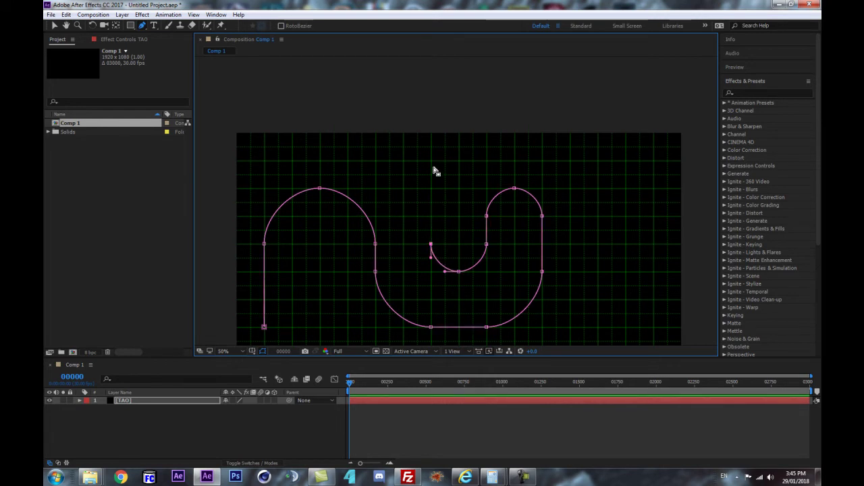
key(ctrl+z)
click(432, 243)
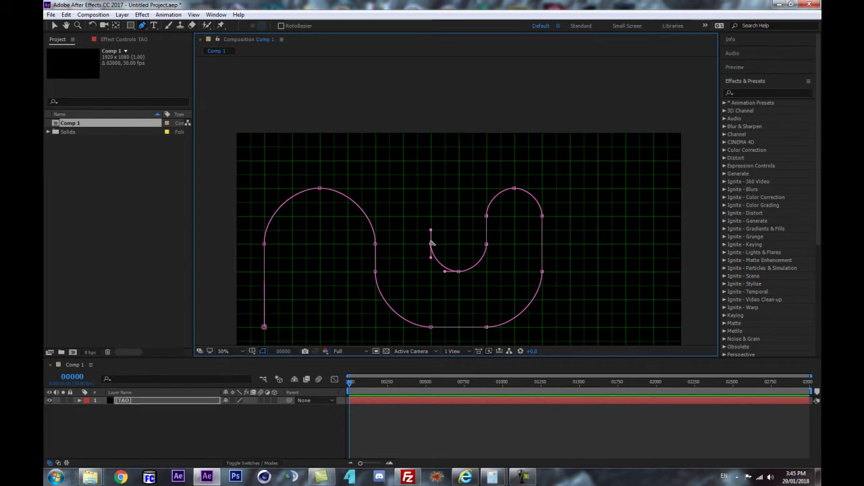
click(431, 245)
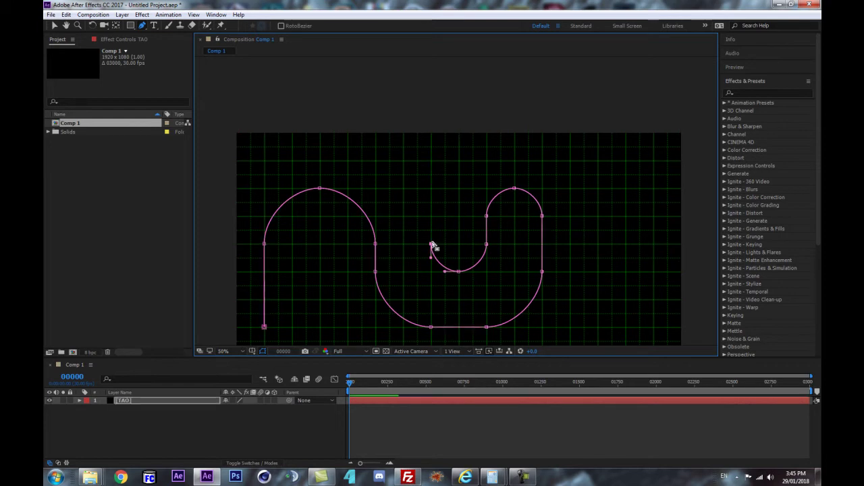
click(431, 161)
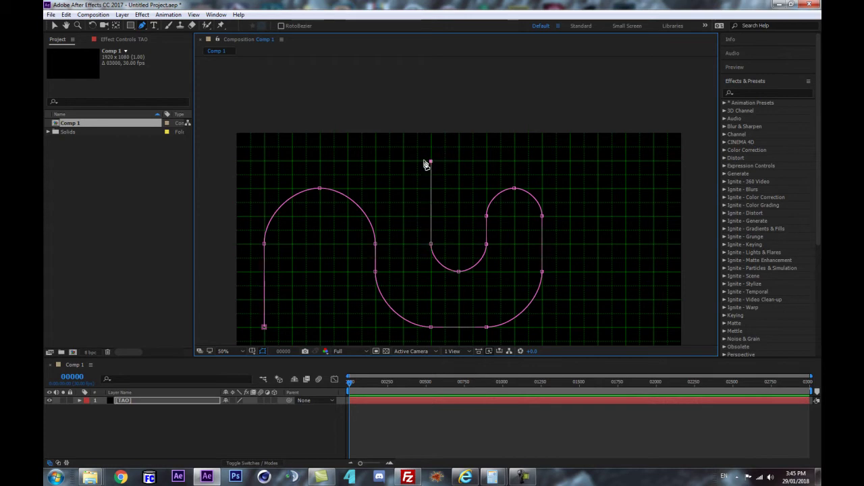
drag(430, 161, 432, 158)
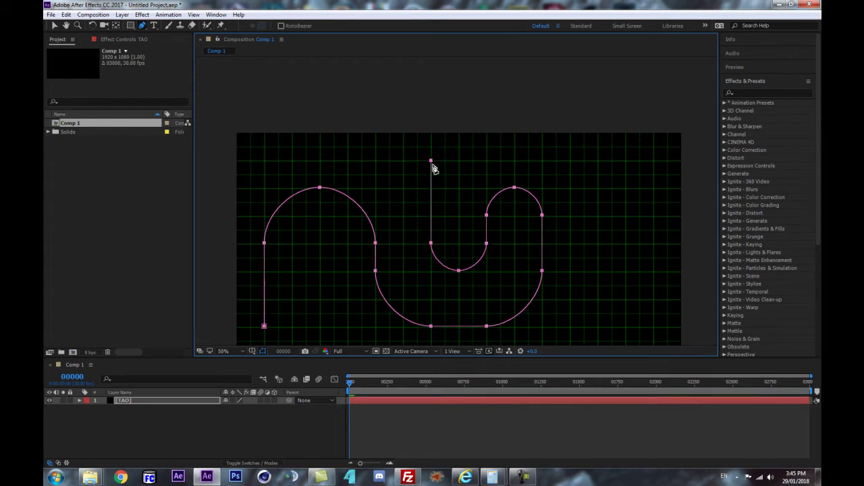
scroll(432, 169, down, 1)
ctrl+click(428, 212)
drag(360, 266, 366, 314)
key(ctrl+z)
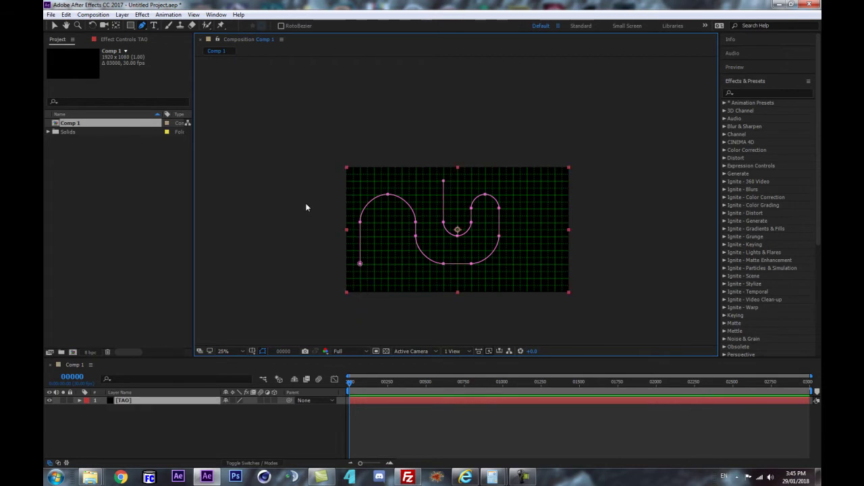
- Reveal the TAO layer's mask path, select the whole path and move it three grid cells down
key(m)
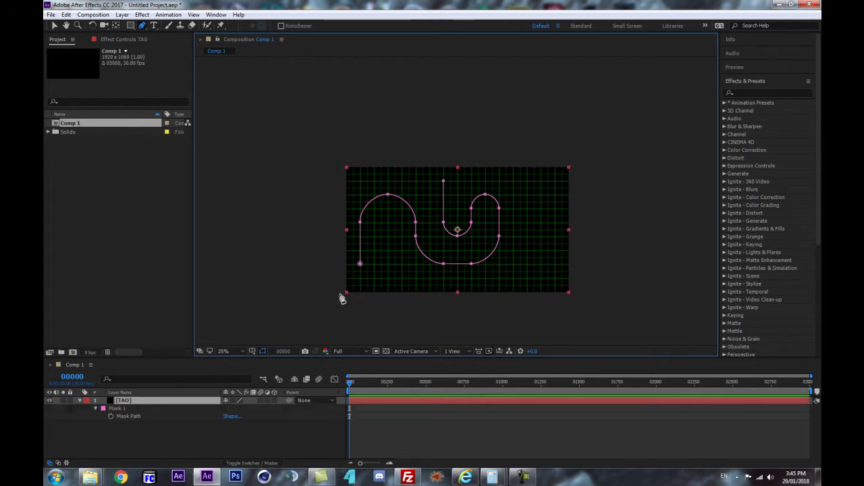
click(153, 417)
key(shift+Down)
key(shift+Down)
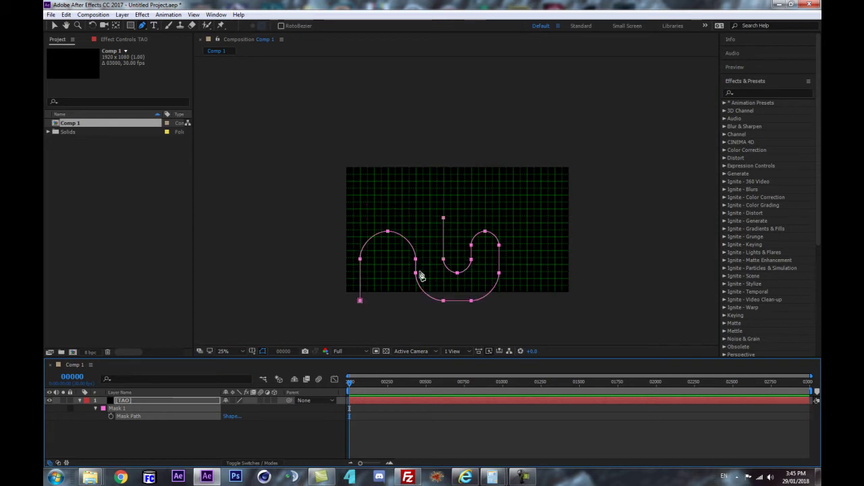
key(period)
drag(431, 237, 443, 248)
scroll(471, 223, down, 2)
scroll(405, 229, up, 2)
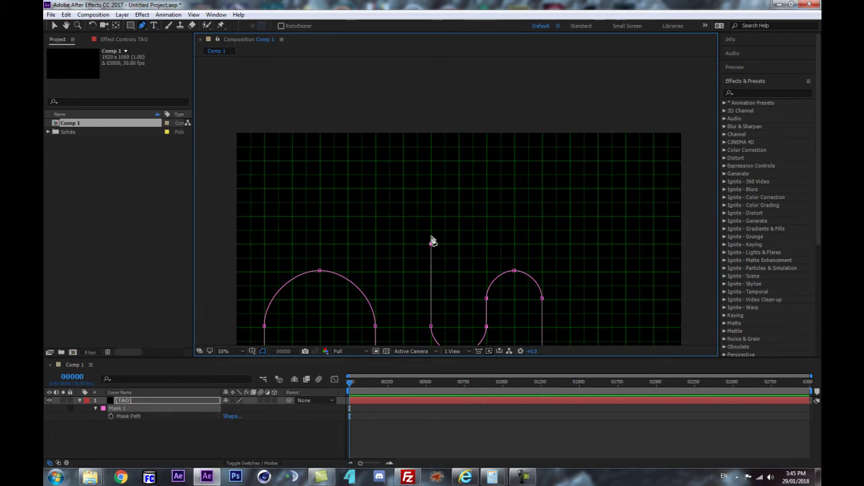
mouse_move(438, 212)
mouse_down()
mouse_move(435, 223)
mouse_move(433, 214)
mouse_up()
key(ctrl+z)
key(ctrl+z)
- Curve the path from its end point two grid cells right and up in an S, and hook it one cell back left with half-cell handles
drag(431, 246, 432, 228)
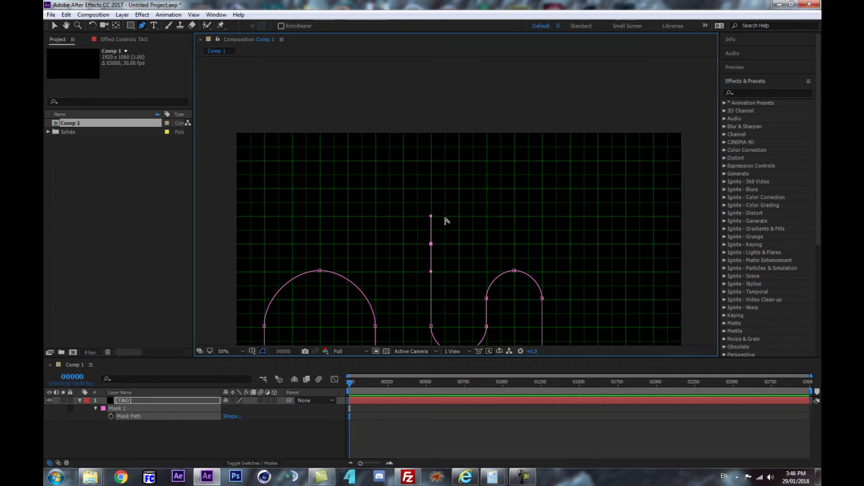
drag(448, 219, 473, 216)
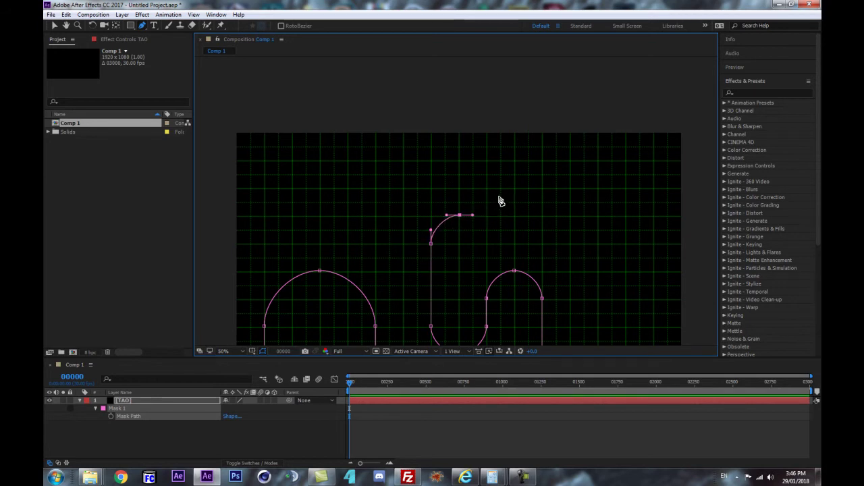
drag(487, 188, 443, 198)
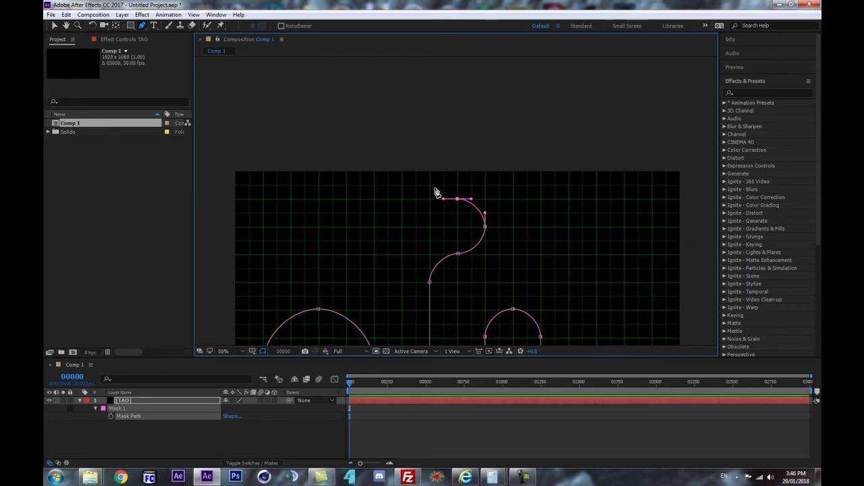
- Move the entire mask path two grid cells down and reselect its end point
key(space)
drag(355, 261, 343, 231)
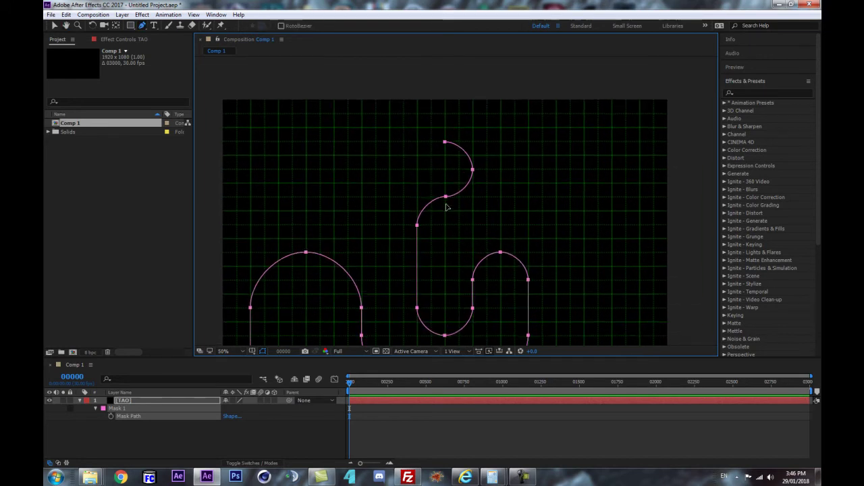
drag(446, 225, 446, 236)
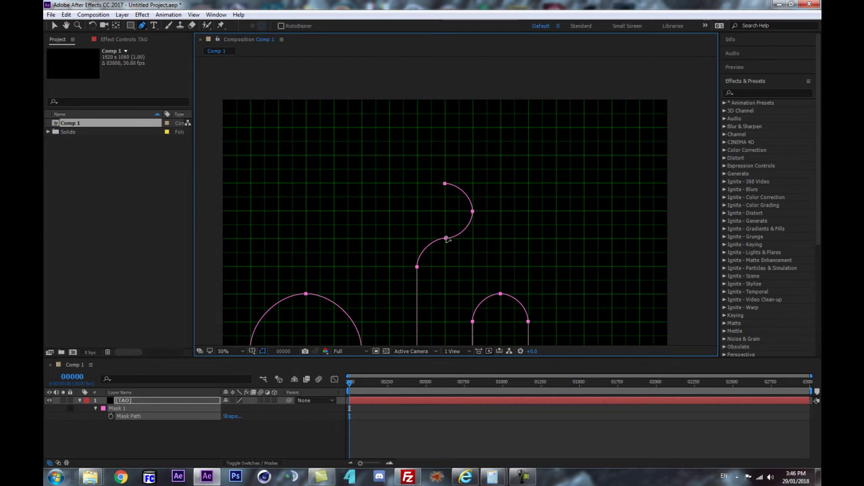
click(418, 213)
key(ctrl+z)
drag(430, 174, 461, 202)
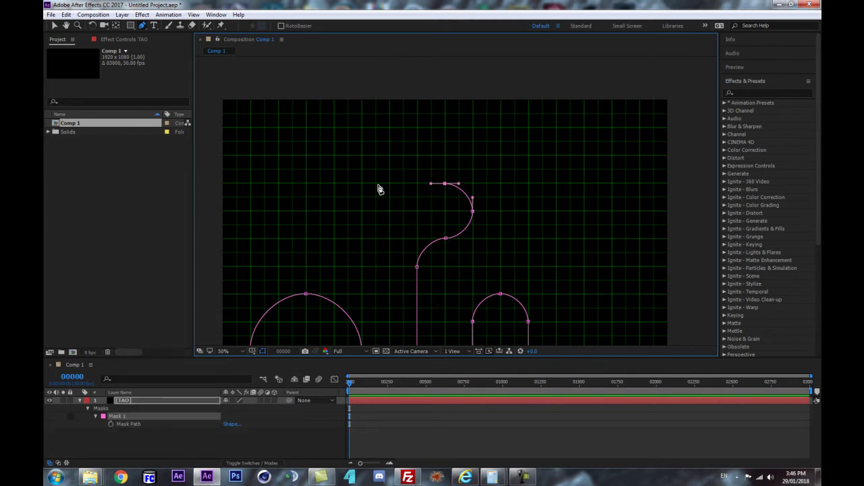
- Continue the arch left into a two-cell-wide U with half-cell handles, and add a point two grid cells above the U's left end
drag(417, 210, 417, 224)
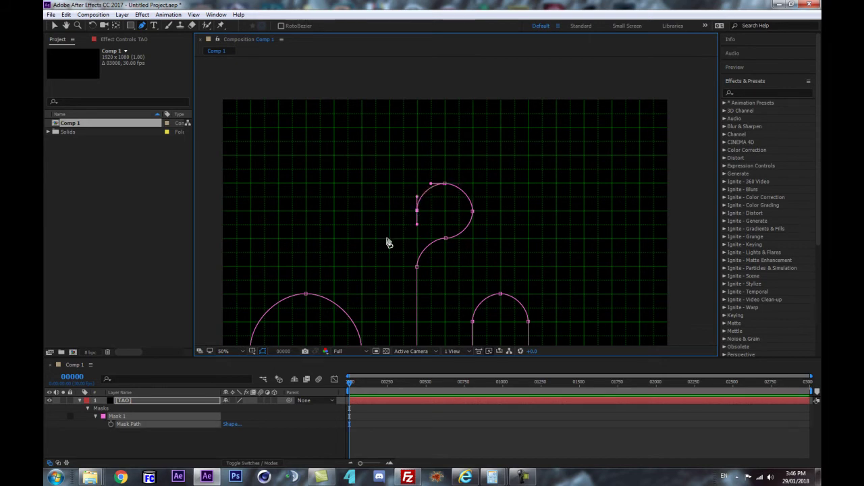
drag(389, 238, 372, 240)
mouse_move(361, 210)
mouse_down()
mouse_move(363, 187)
mouse_move(361, 198)
mouse_up()
click(361, 155)
drag(362, 156, 361, 169)
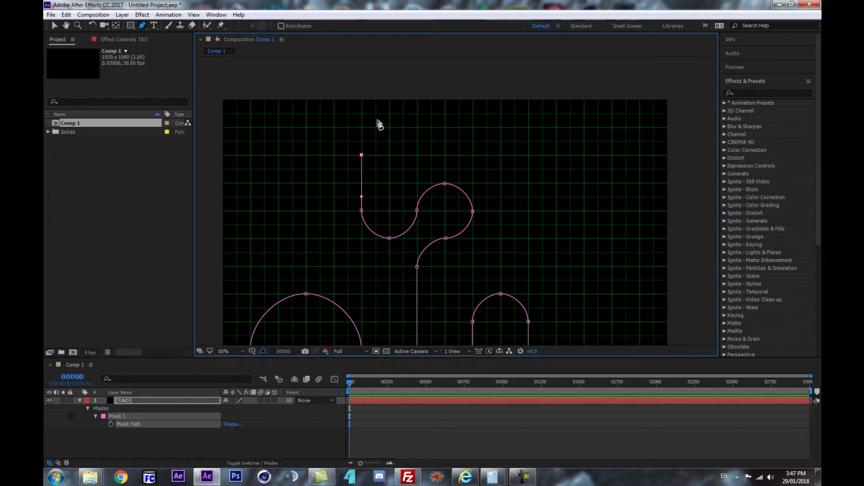
- Curve the path two grid cells right and up with one-cell handles, and extend it four cells horizontally to the right
drag(418, 101, 458, 101)
key(ctrl+z)
drag(416, 100, 445, 100)
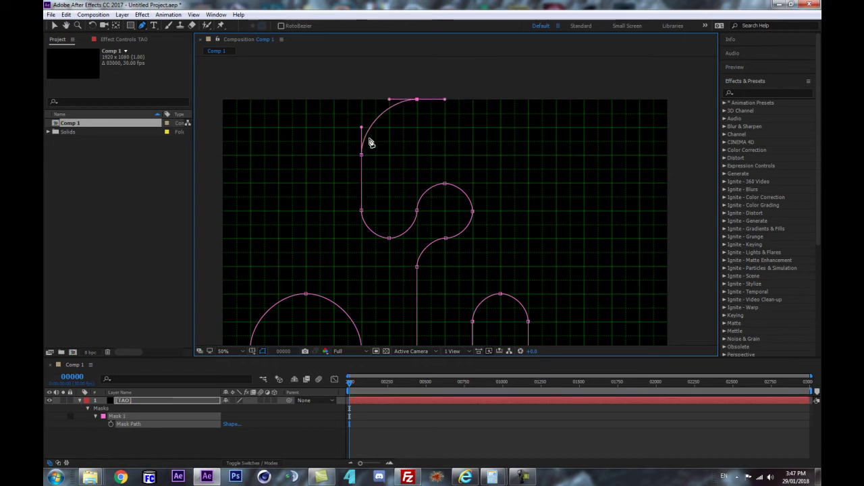
click(530, 100)
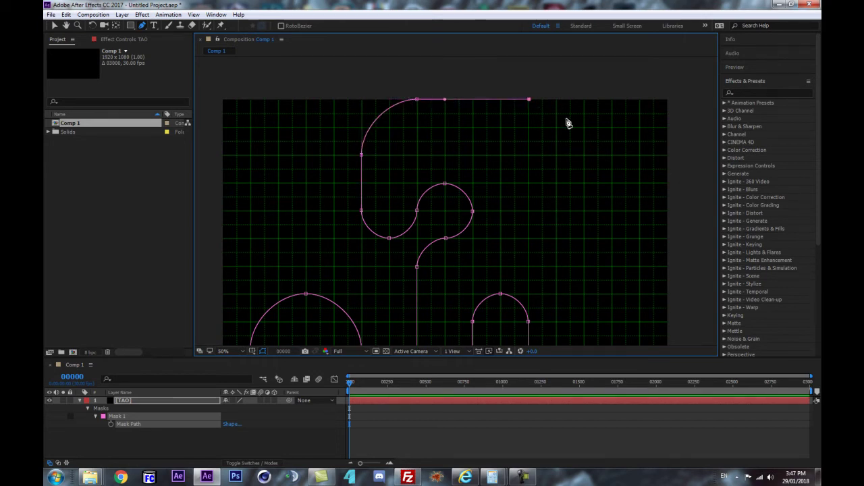
- Round the path one grid cell right and down, retract the end point's lower handle, and add a point two cells below
key(comma)
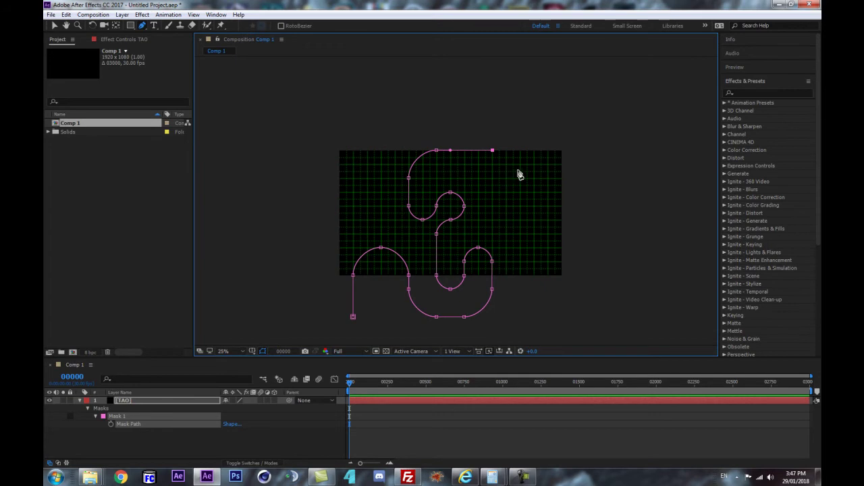
key(period)
drag(406, 163, 432, 203)
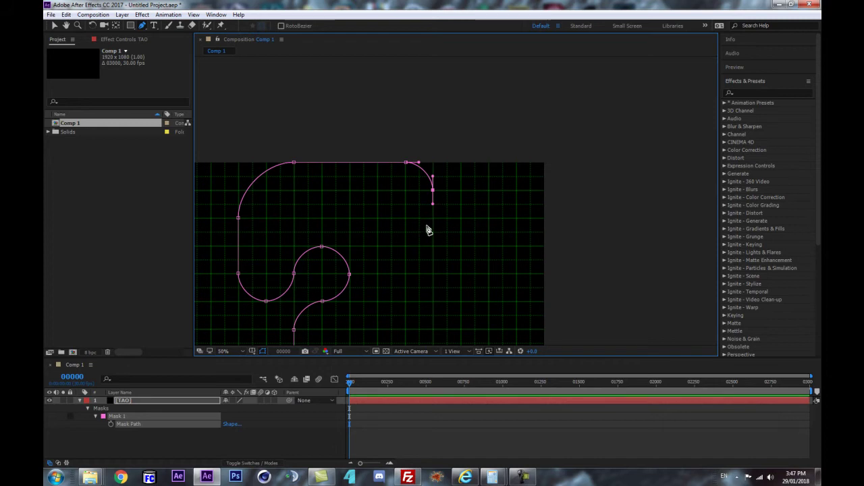
alt+click(431, 192)
key(ctrl+z)
drag(433, 205, 434, 193)
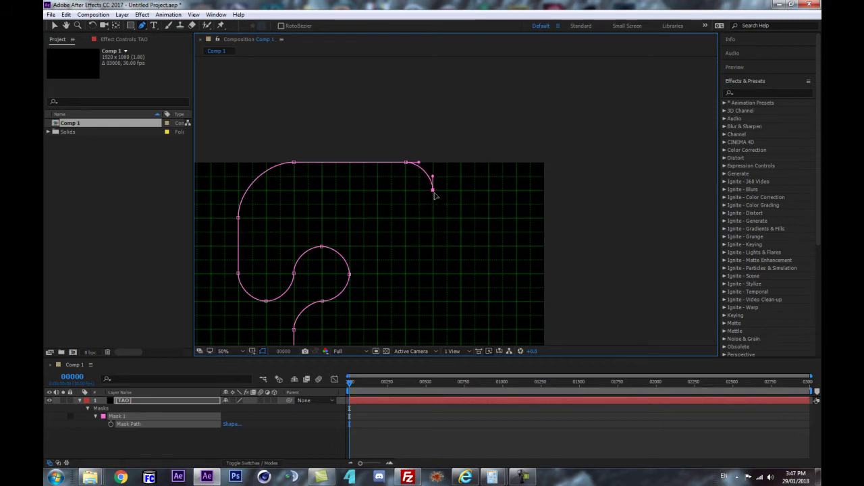
click(433, 243)
drag(433, 245, 433, 247)
- Curve the path right into a two-cell-wide U, giving its end point a one-cell upper handle and a half-cell lower handle
drag(375, 276, 338, 245)
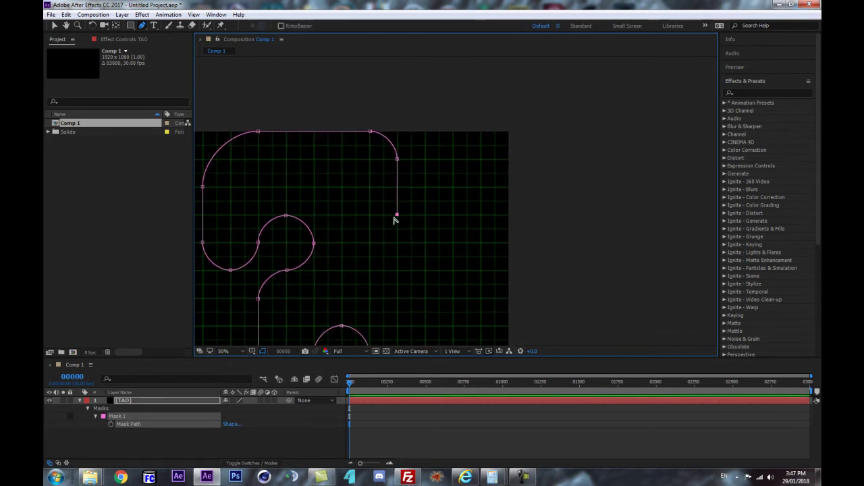
drag(425, 241, 440, 243)
drag(453, 215, 460, 191)
scroll(486, 244, down, 2)
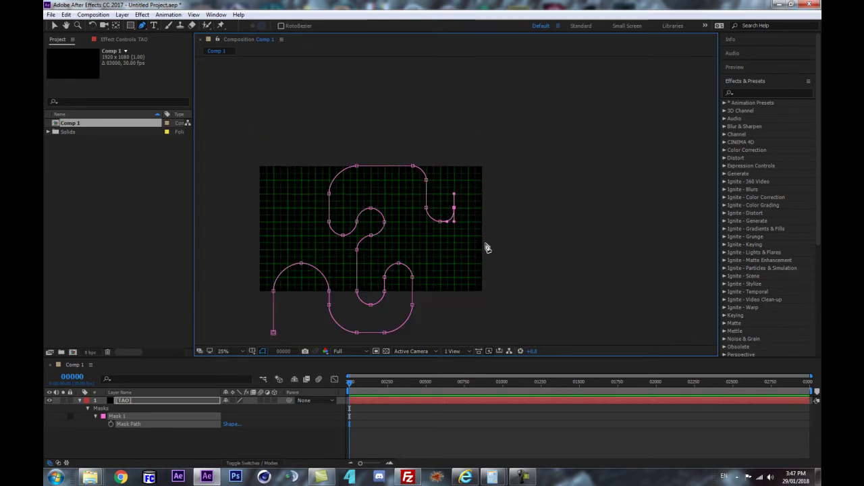
scroll(478, 235, up, 2)
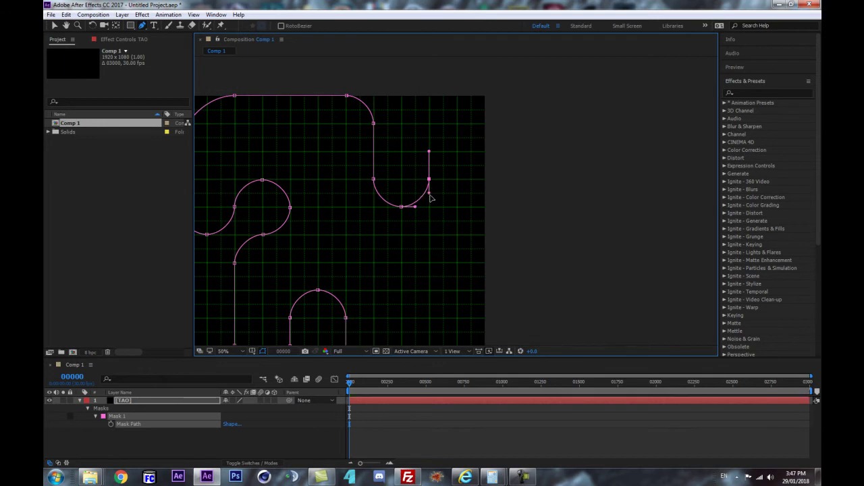
scroll(399, 205, down, 2)
drag(293, 201, 374, 192)
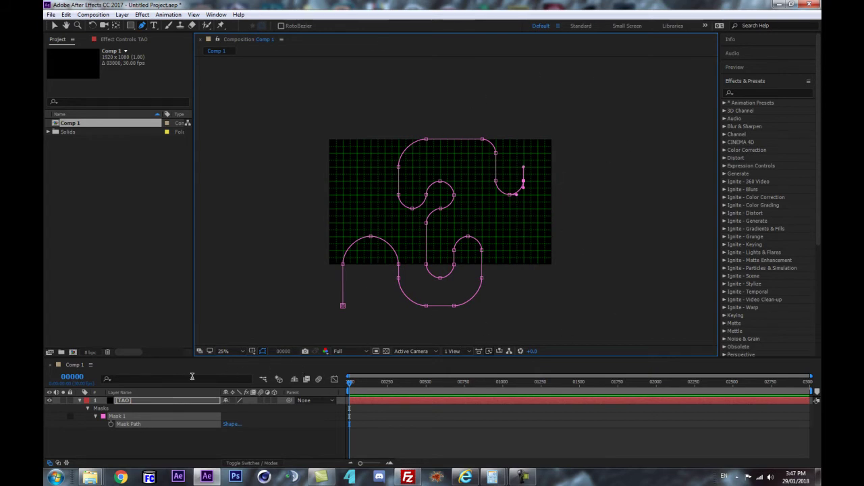
- Examine the winding mask path on Dark Green Solid 1 in Comp 1 of the tao-pipeDream3.aep project
click(173, 251)
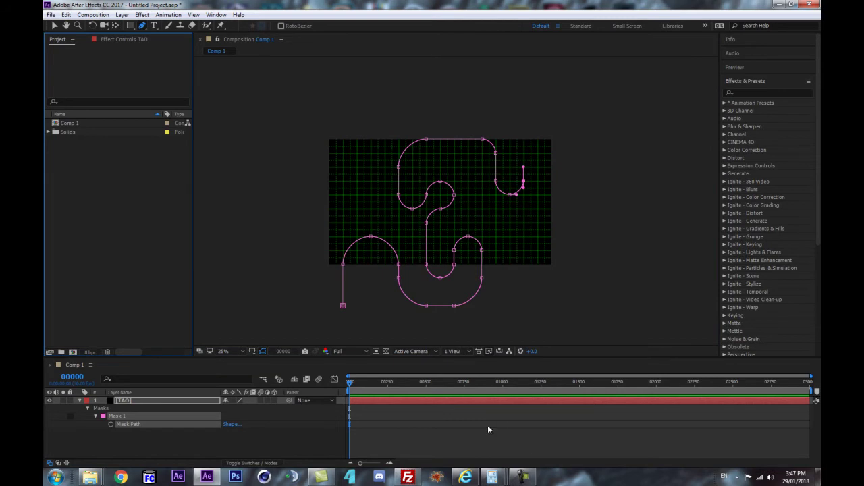
click(523, 477)
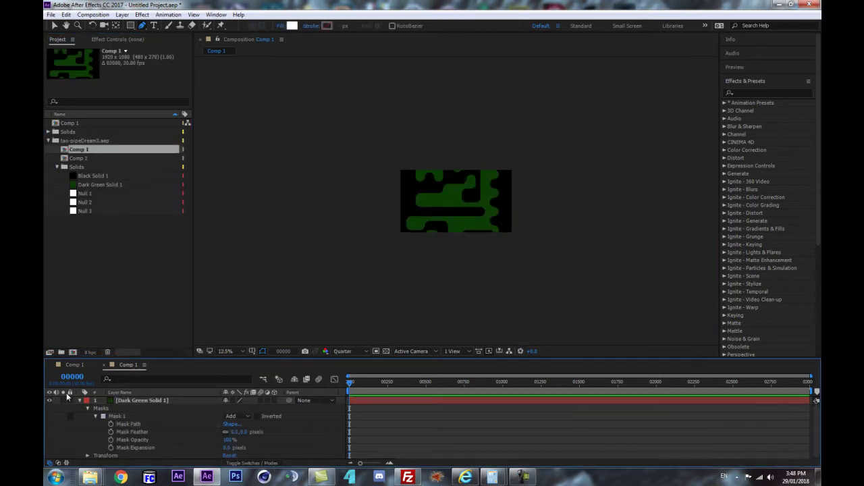
click(140, 401)
scroll(467, 227, up, 1)
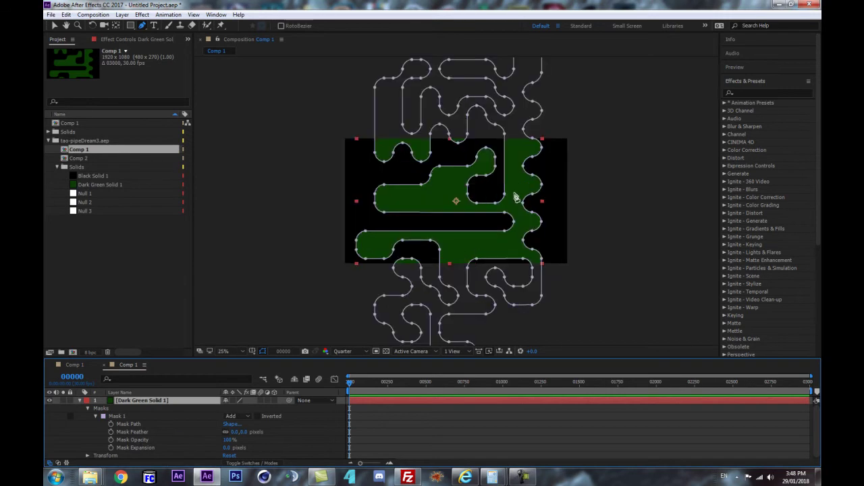
scroll(303, 130, down, 1)
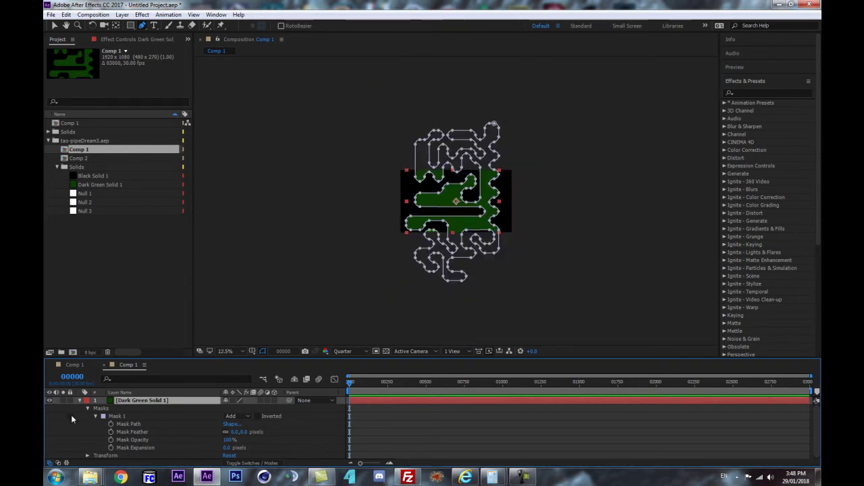
- Cut Dark Green Solid 1 with its winding mask from Comp 1 of the tao-pipeDream3.aep project
click(83, 443)
scroll(464, 255, up, 1)
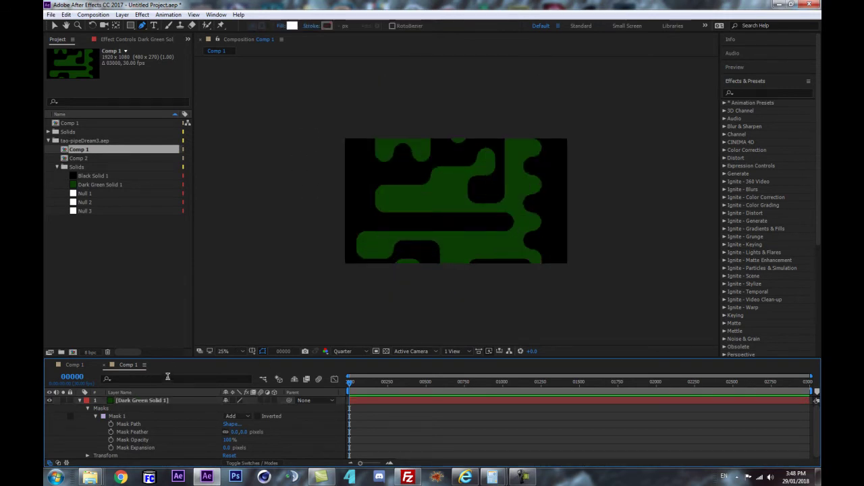
click(127, 419)
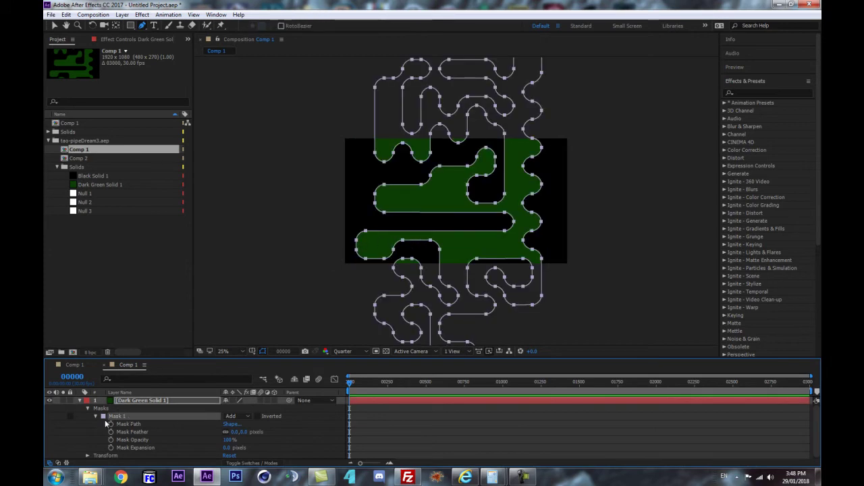
scroll(357, 203, down, 1)
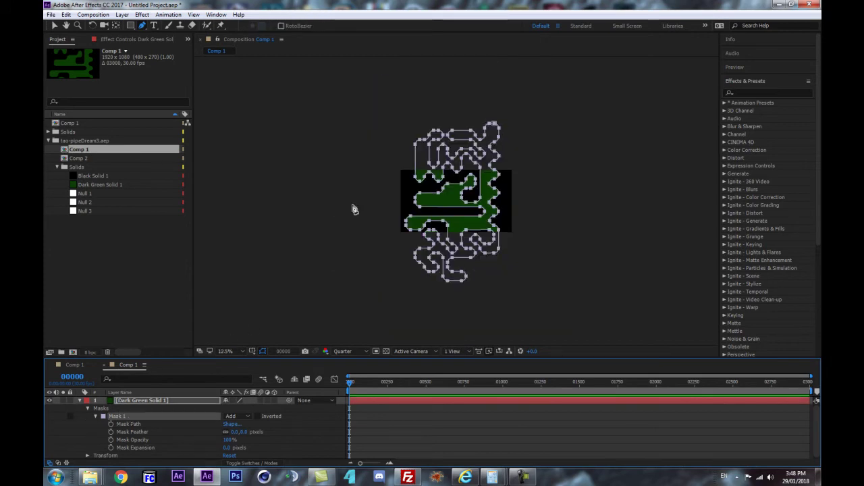
scroll(481, 186, up, 1)
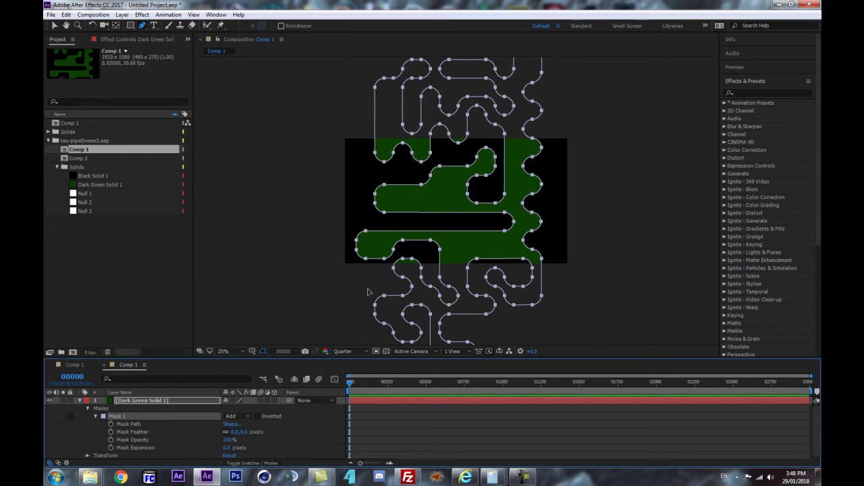
click(121, 425)
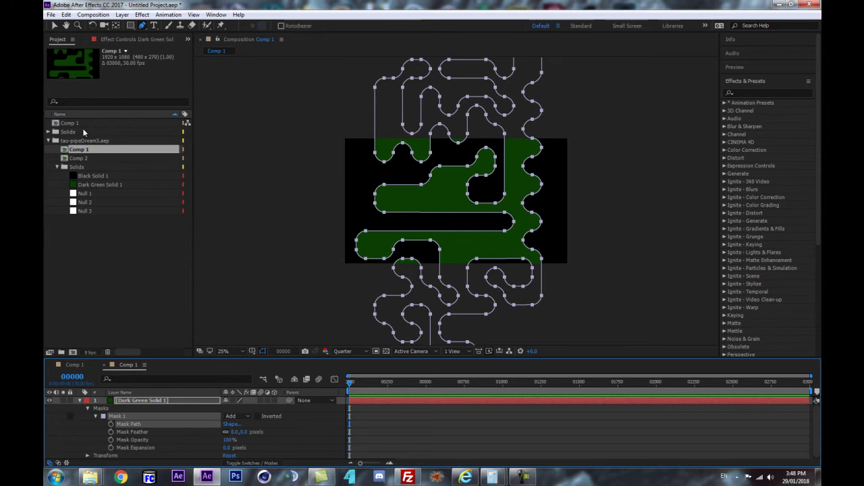
click(137, 402)
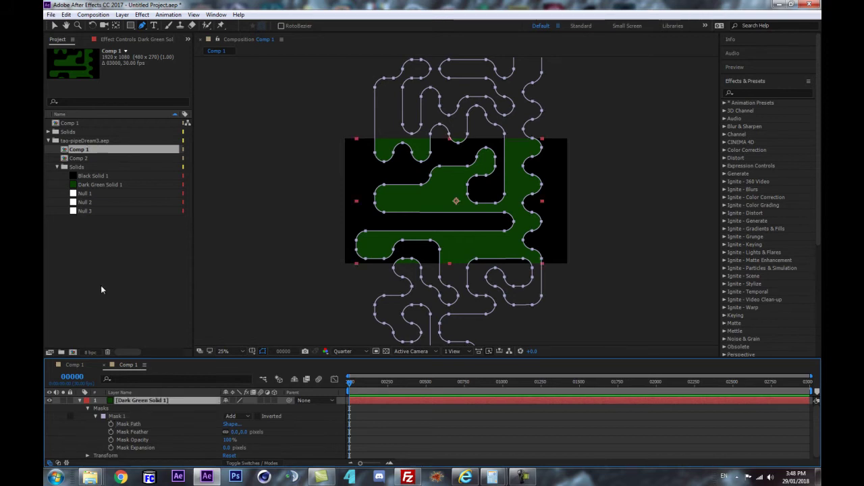
key(Delete)
- Open the main Comp 1 and paste the cut Dark Green Solid 1 above the TAO layer
click(83, 131)
click(84, 124)
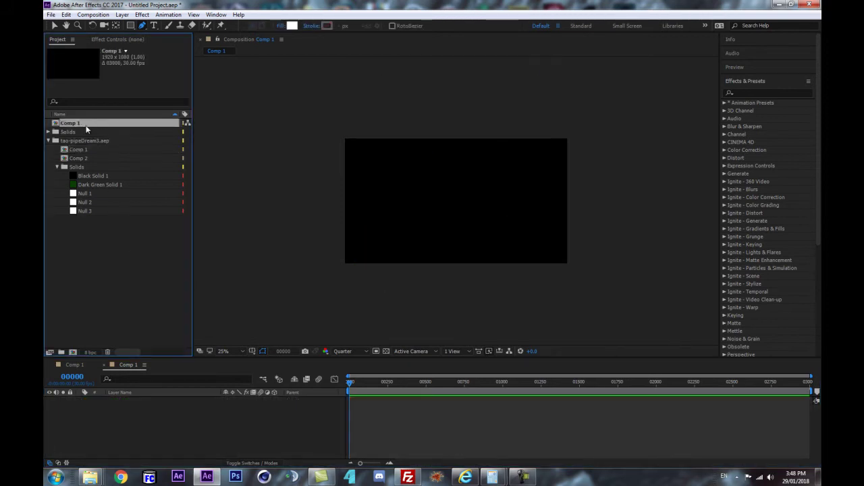
double_click(87, 126)
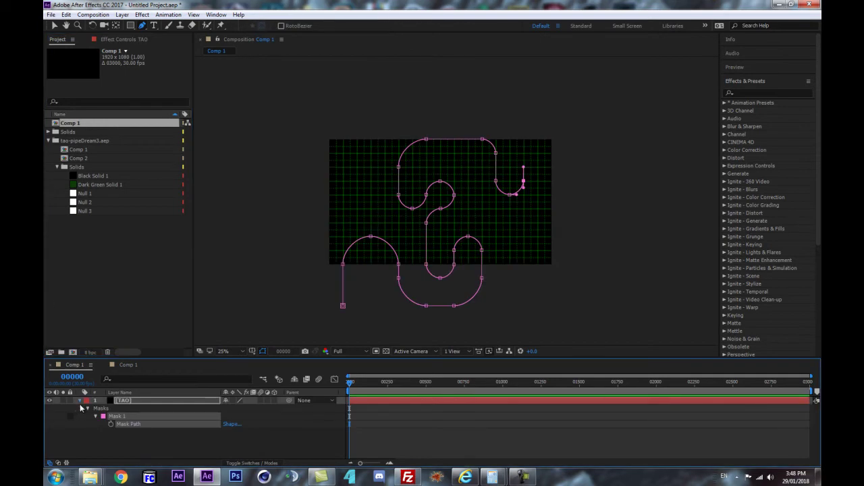
click(79, 403)
click(111, 429)
key(ctrl+z)
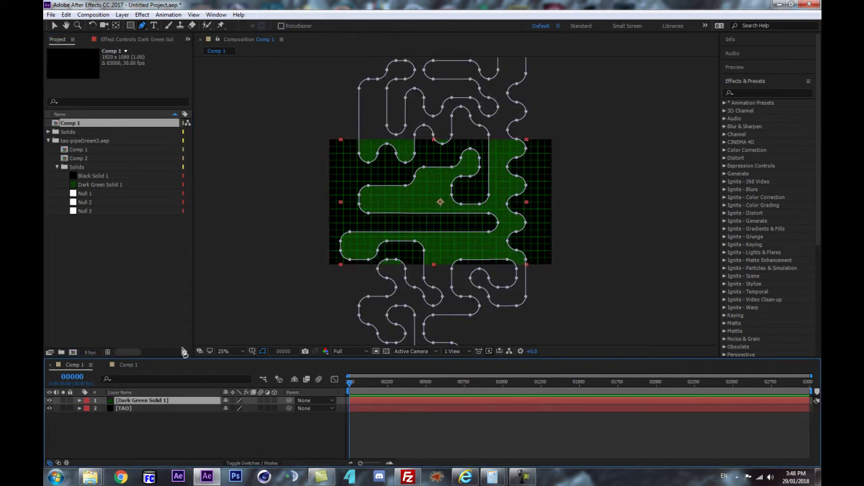
- Cut the winding mask from Dark Green Solid 1 in the main Comp 1, and delete the emptied solid layer
click(79, 401)
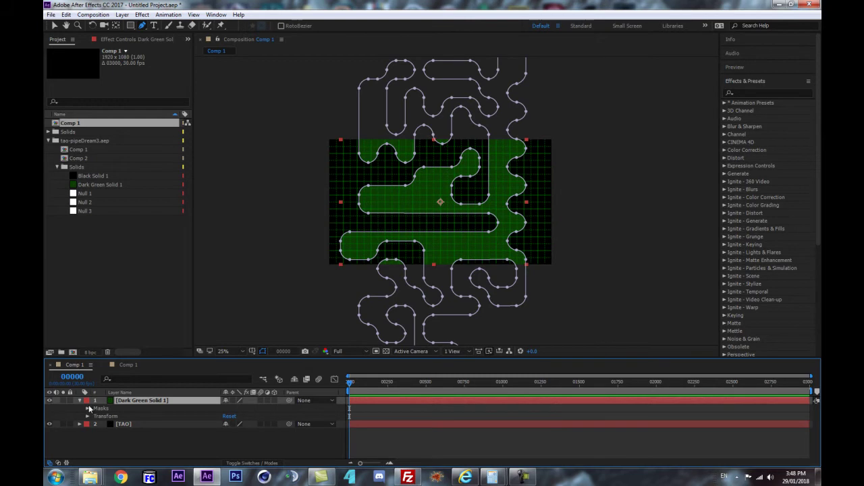
click(89, 409)
click(88, 409)
click(122, 416)
key(Delete)
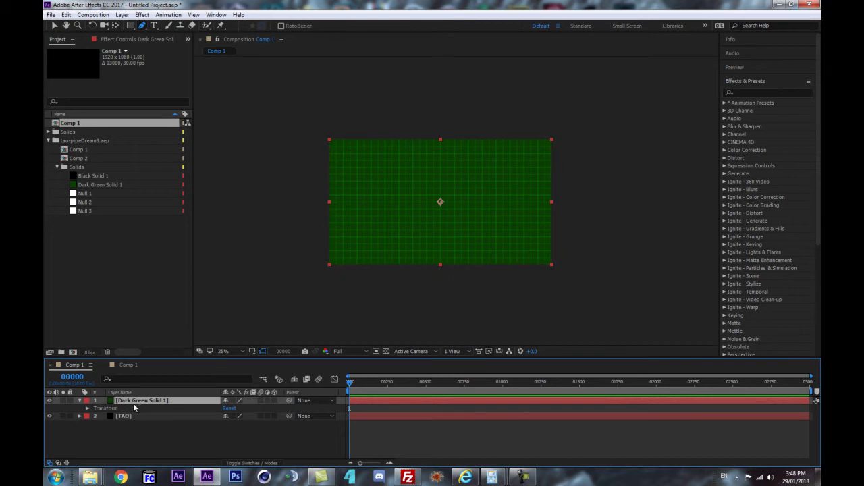
key(Delete)
- Paste the winding mask onto the TAO layer, and delete its hand-drawn Mask 1
click(130, 401)
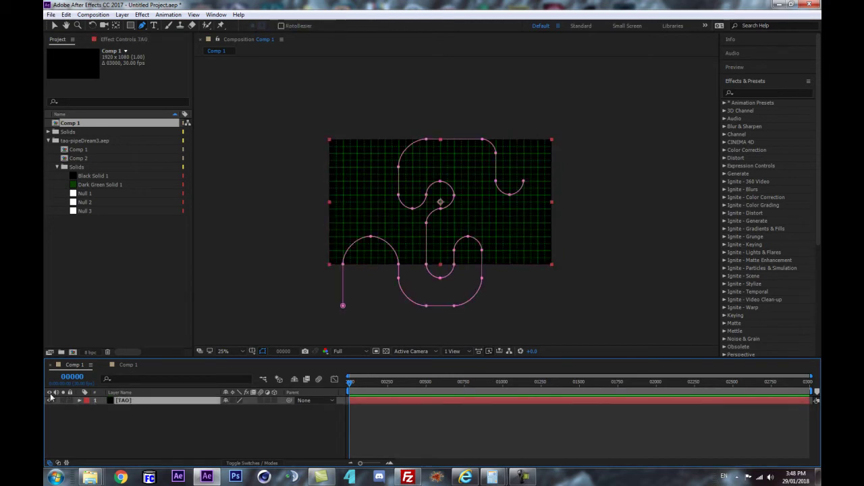
key(ctrl+v)
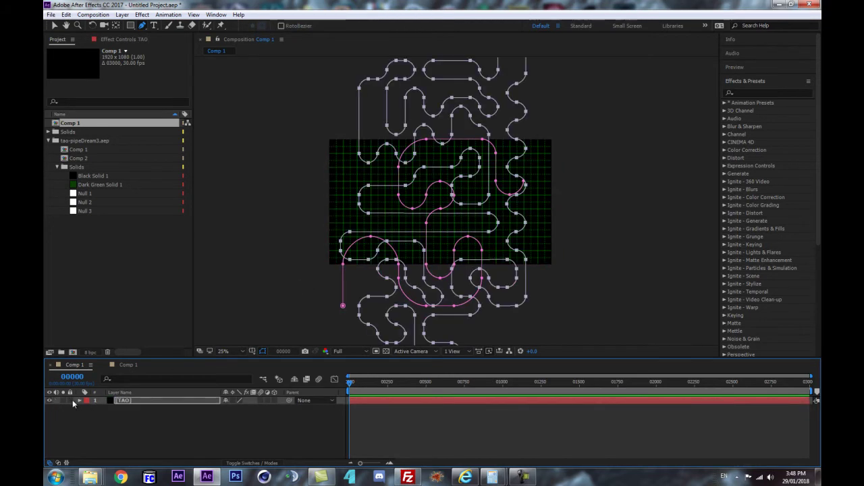
click(86, 401)
click(79, 401)
click(79, 401)
click(110, 418)
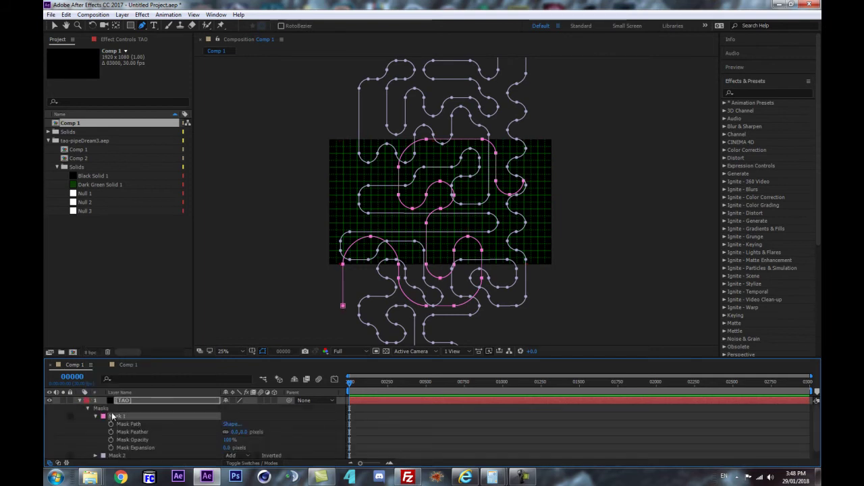
key(Delete)
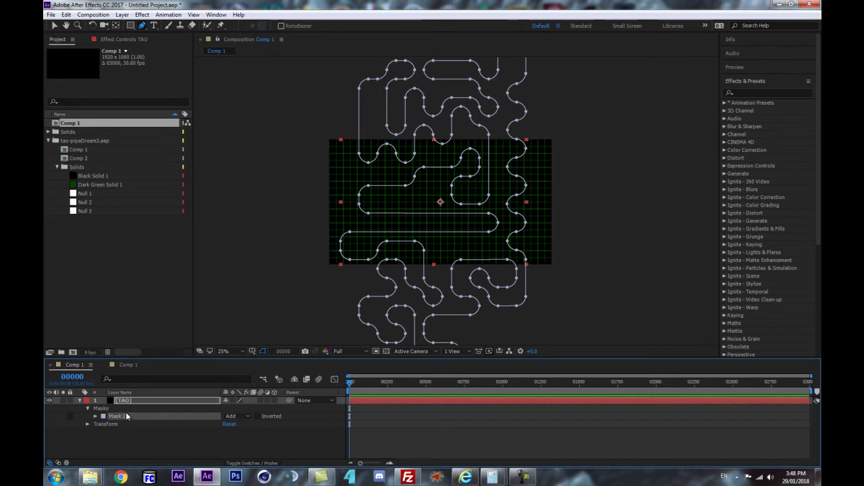
- Rotate Mask 2 on the TAO layer 90 degrees clockwise so the path runs across the comp
key(comma)
key(ctrl+t)
drag(505, 104, 557, 228)
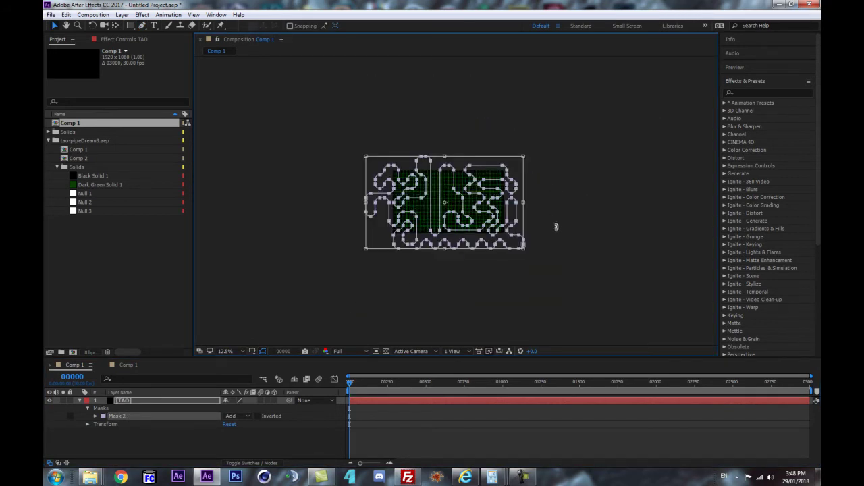
key(period)
click(153, 456)
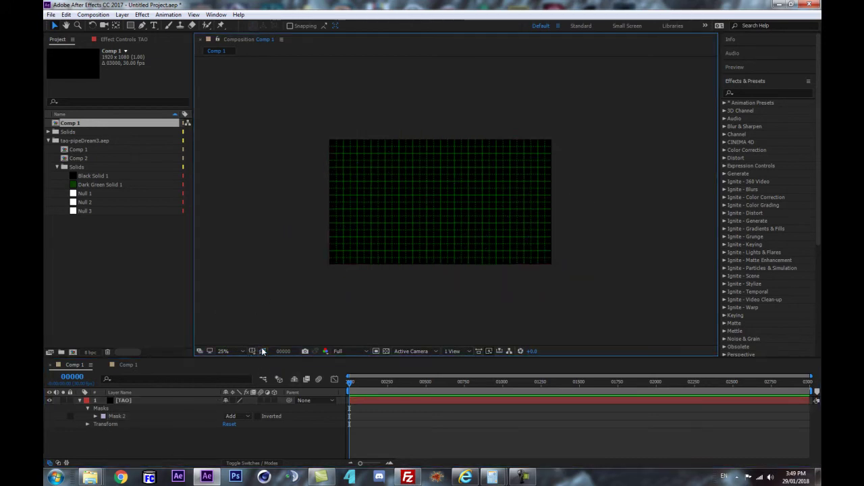
- Hide the grid in the composition view, and shift the whole Mask 2 path slightly right and up
click(251, 352)
click(267, 386)
click(124, 417)
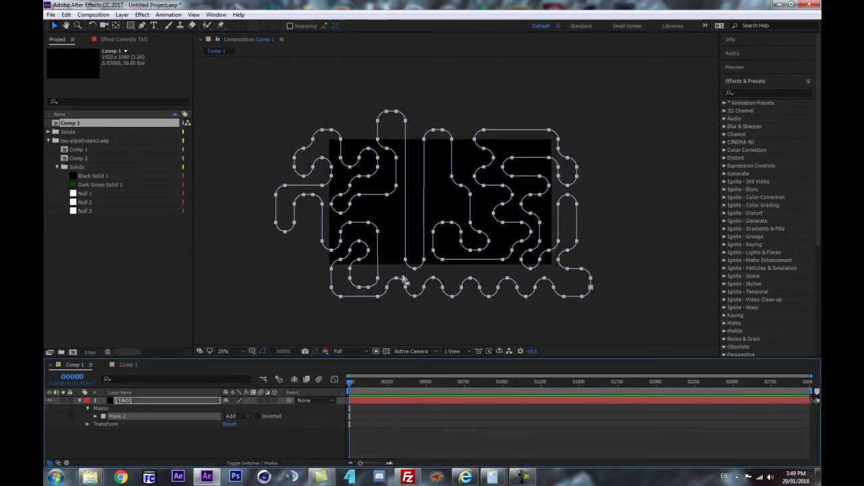
mouse_move(415, 289)
mouse_down()
mouse_move(433, 287)
mouse_move(422, 284)
mouse_up()
scroll(430, 291, up, 3)
scroll(435, 293, down, 3)
click(129, 402)
click(115, 451)
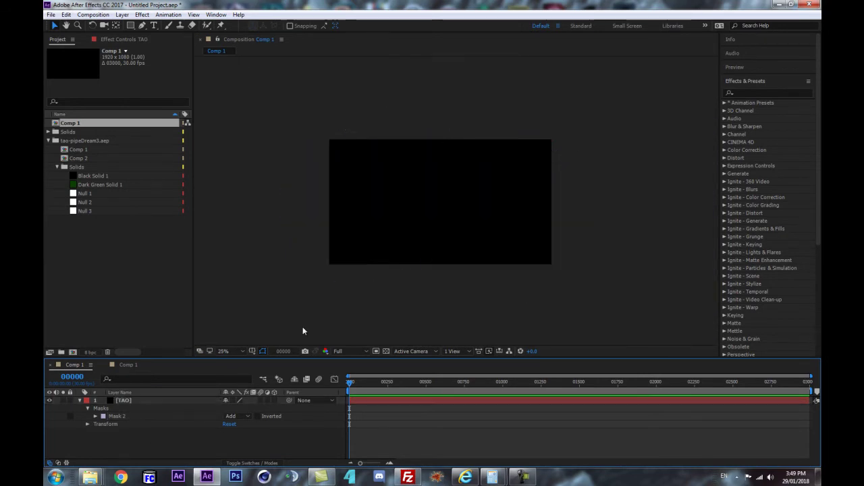
- Find the RG Trapcode Tao effect by searching for "tao", and apply it to the TAO layer
click(141, 400)
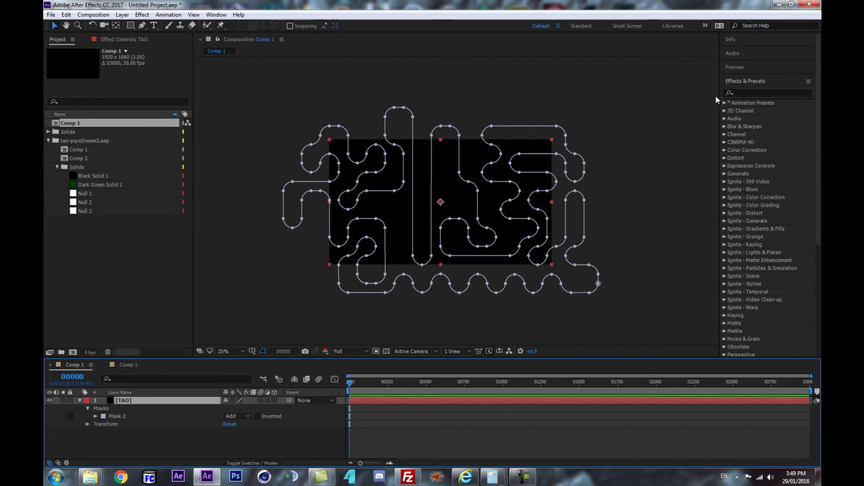
click(757, 94)
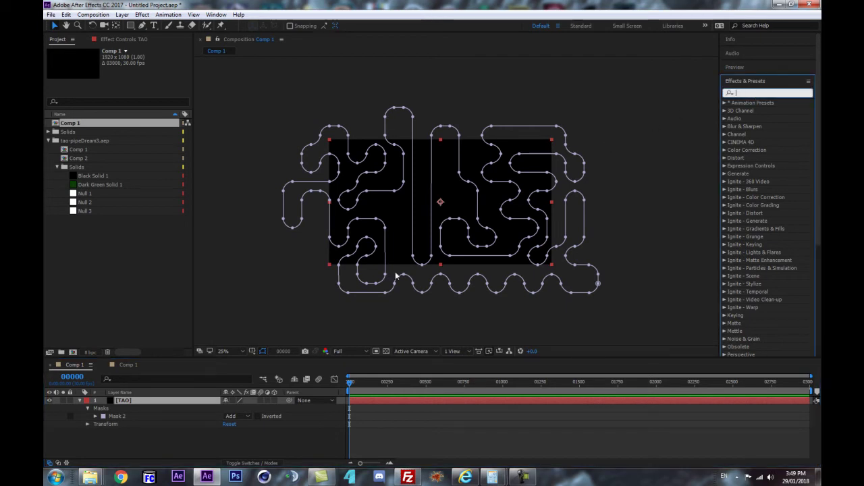
text(tao)
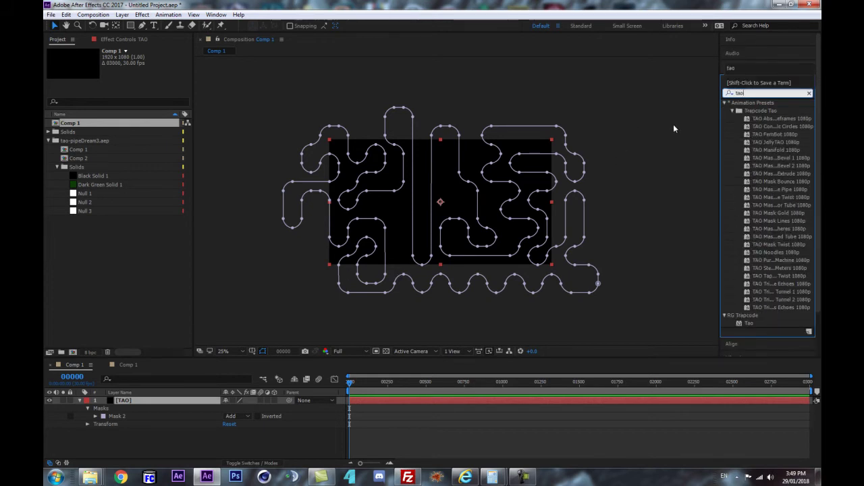
click(734, 110)
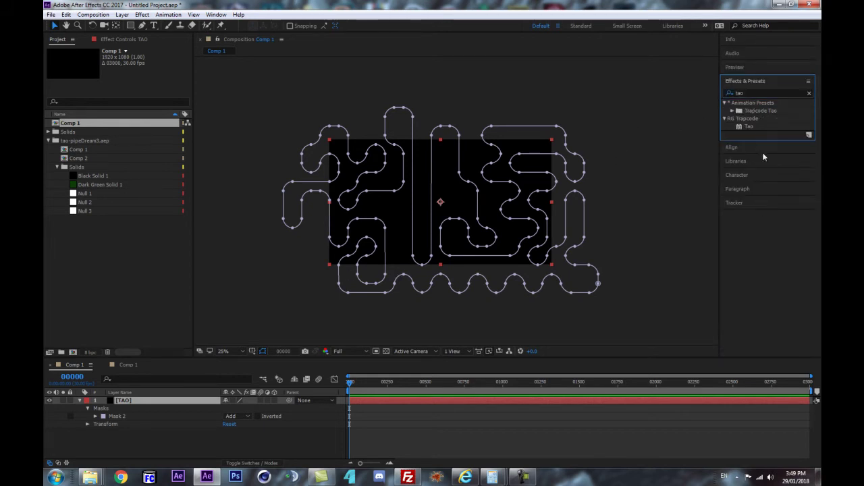
drag(746, 126, 139, 401)
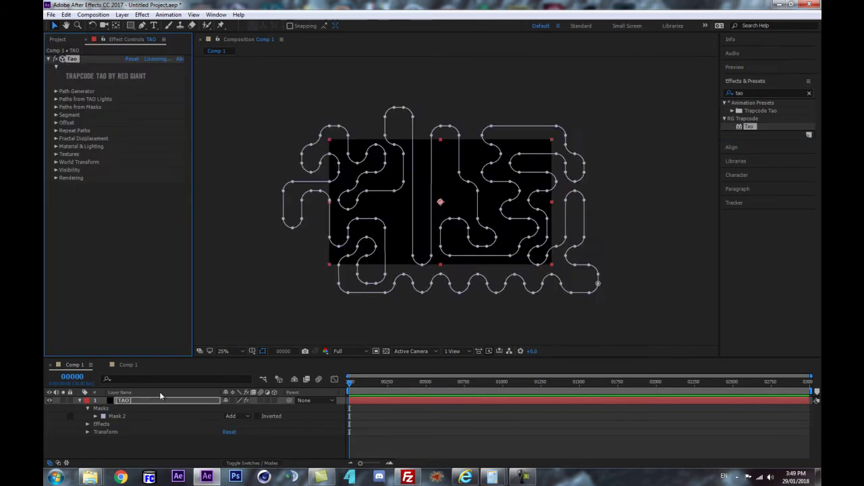
scroll(437, 191, up, 2)
scroll(520, 169, down, 2)
click(80, 400)
click(138, 449)
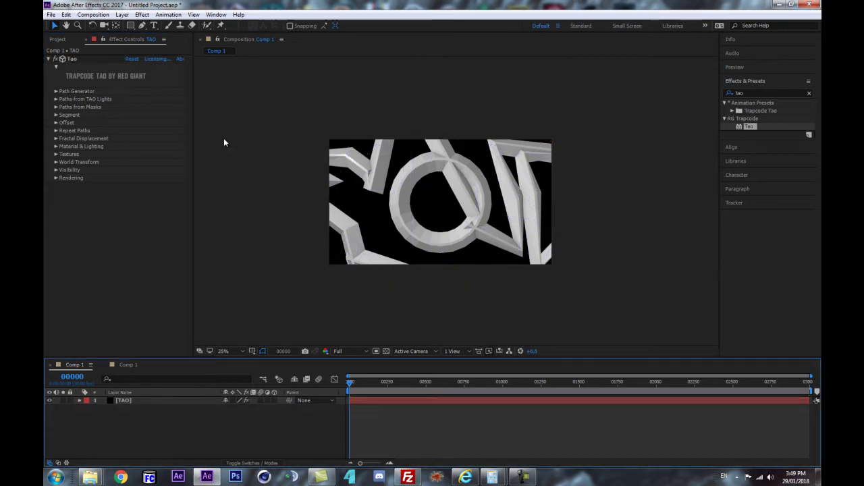
- Turn off Generate Path in the Tao effect's Path Generator, and hide the mask outlines in the composition view
click(57, 92)
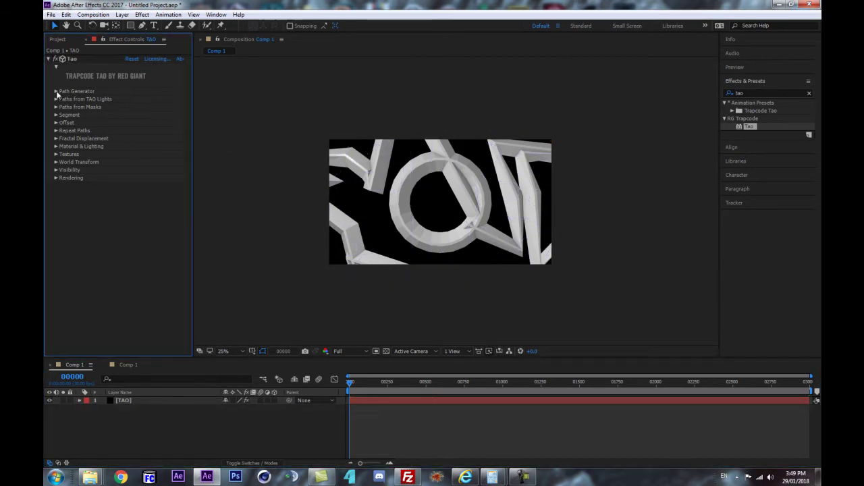
click(56, 92)
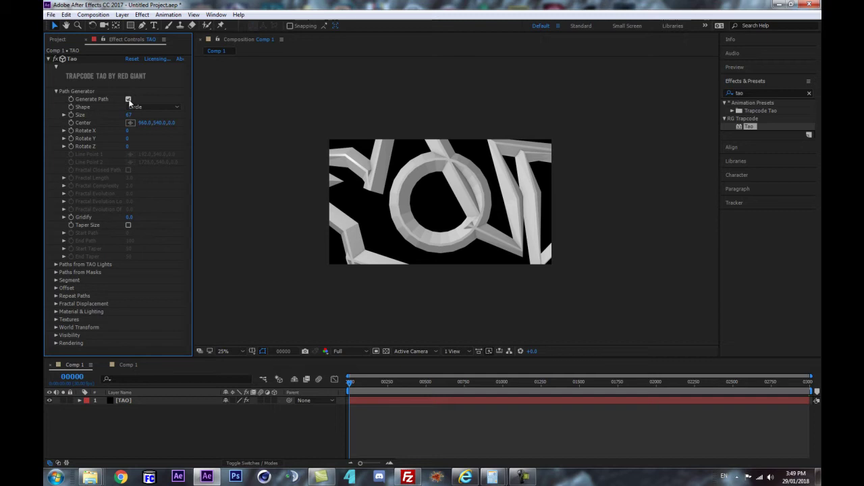
click(128, 100)
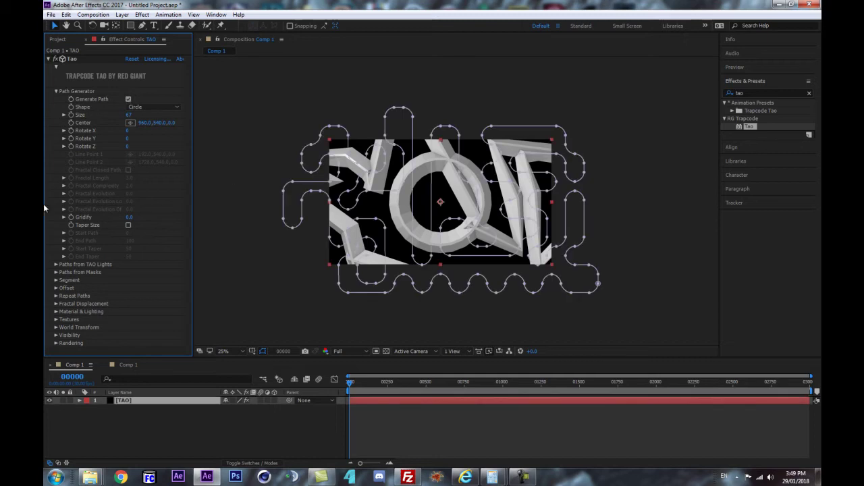
click(128, 99)
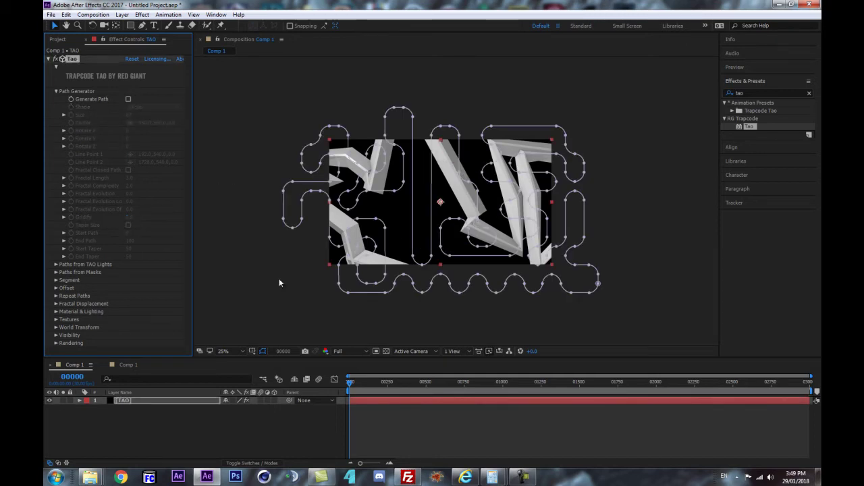
click(262, 351)
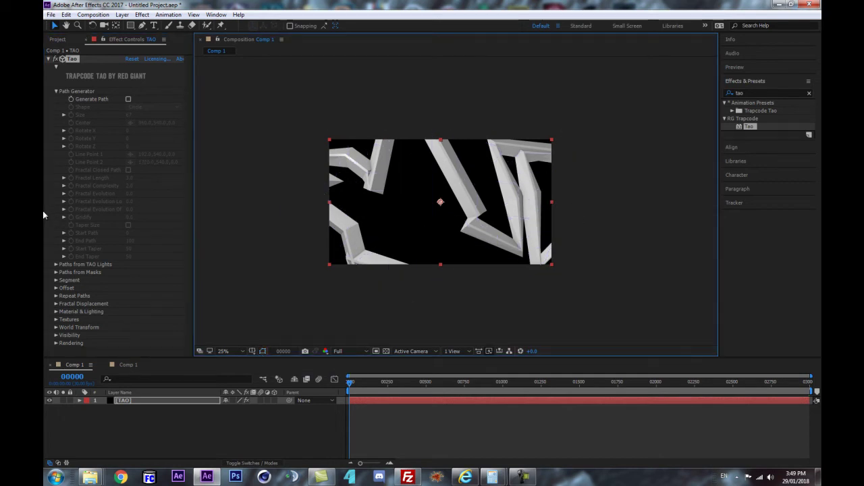
- Set the Segments value in the Tao effect's Segment settings to 683, keeping the mask outlines hidden
click(56, 280)
scroll(93, 307, down, 3)
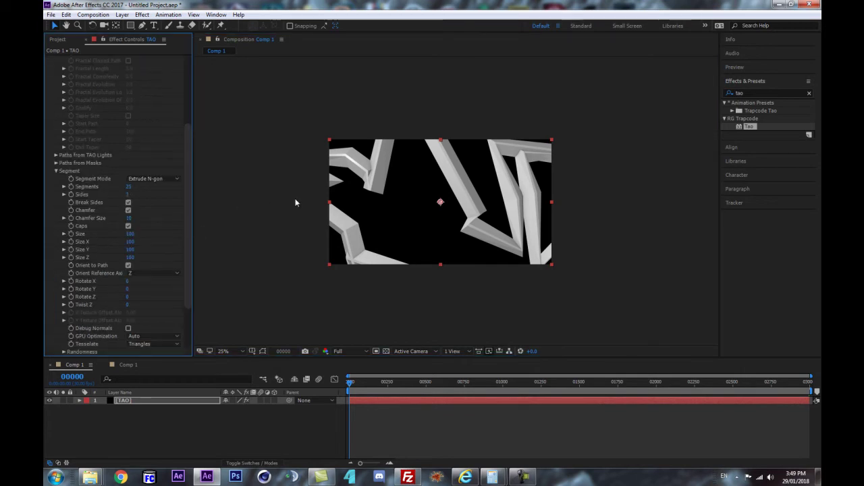
right_click(210, 440)
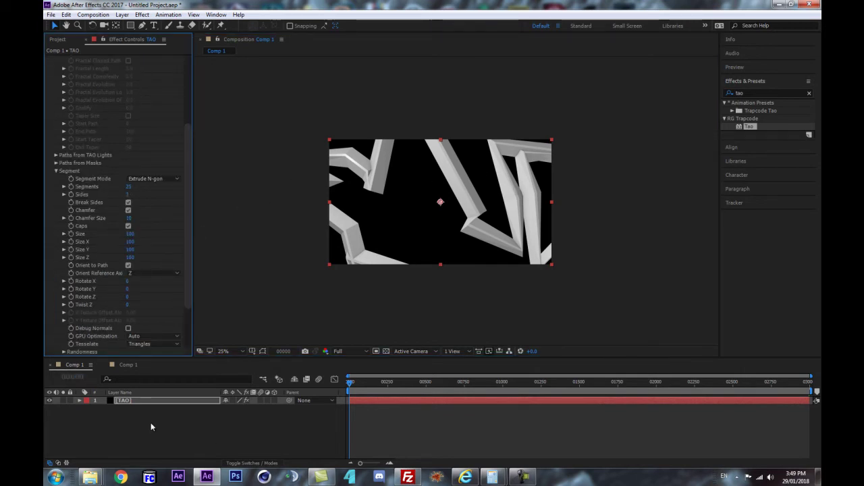
click(262, 352)
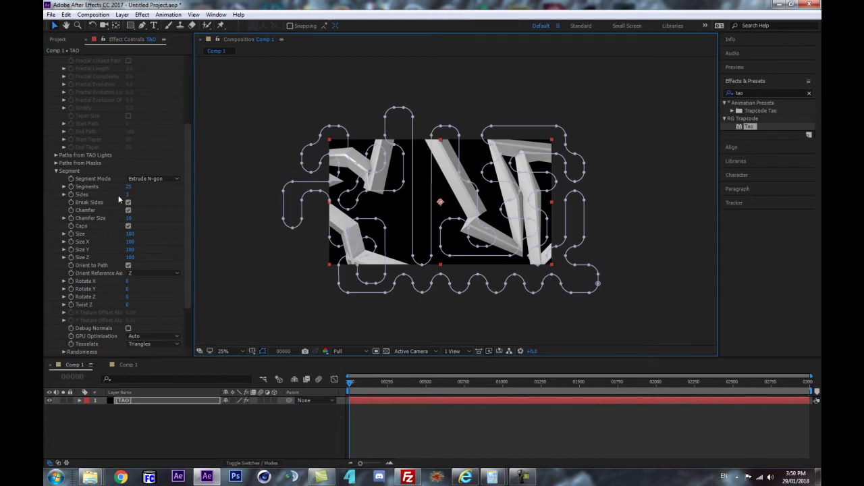
click(264, 351)
drag(129, 189, 433, 187)
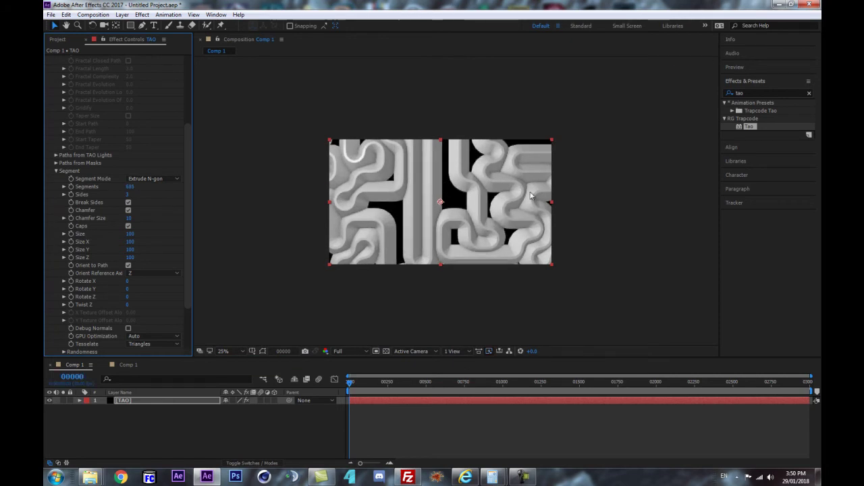
scroll(542, 163, up, 1)
scroll(566, 179, down, 1)
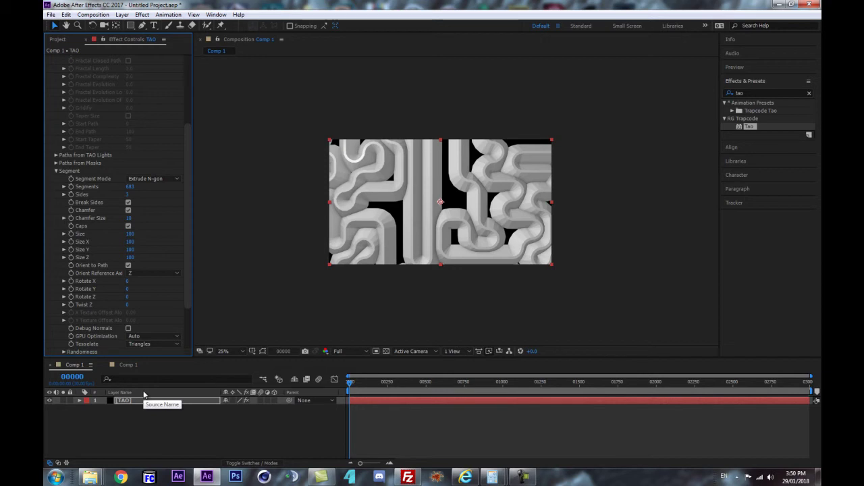
- Add a 50mm two-node camera to Comp 1, and parent it to a new null object with 3D enabled
key(ctrl+alt+shift+c)
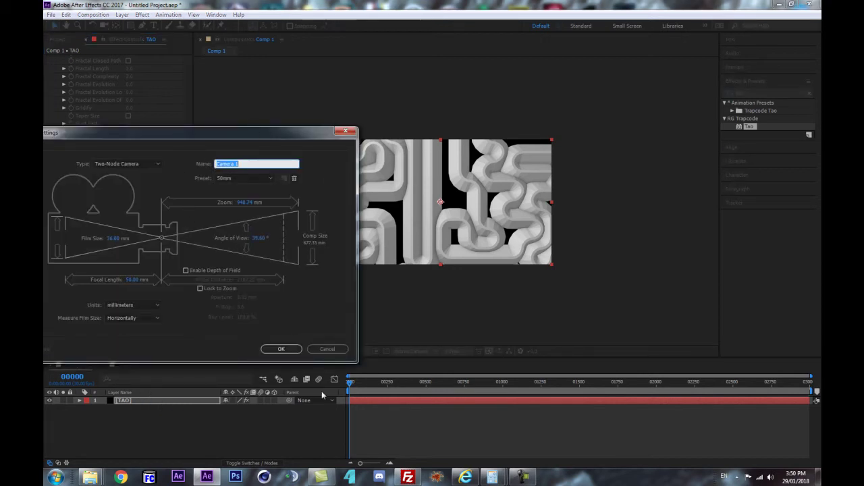
click(276, 350)
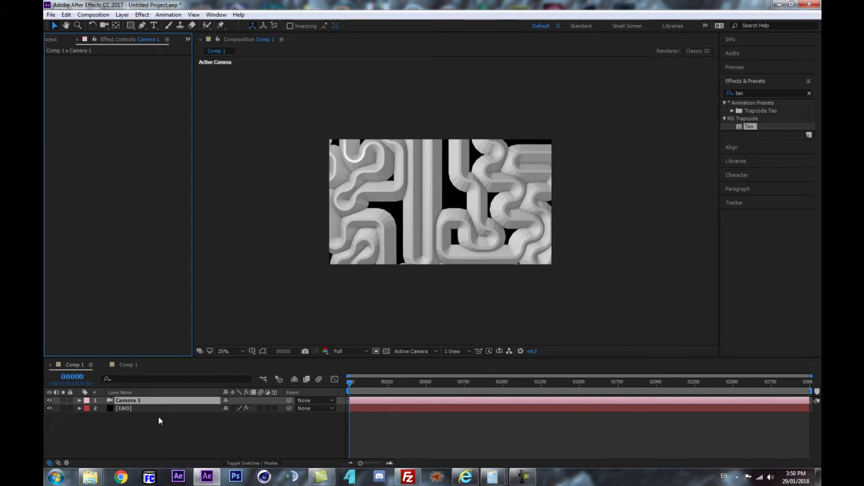
key(ctrl+alt+shift+y)
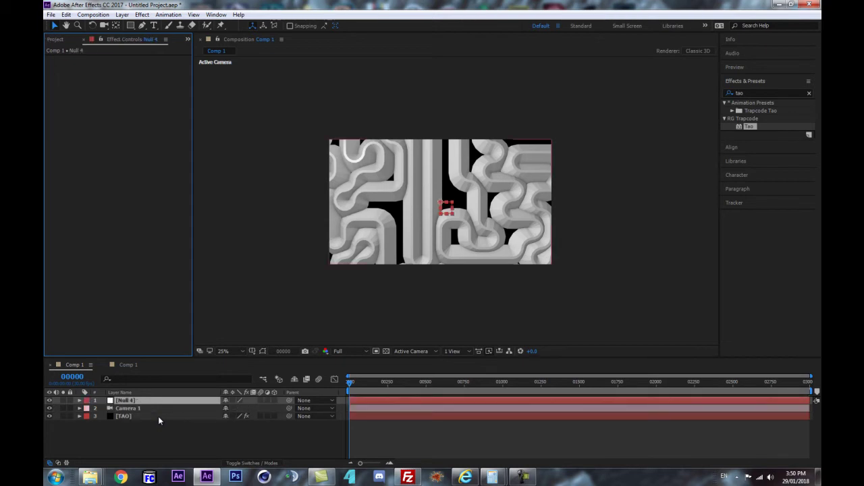
click(274, 401)
drag(289, 409, 138, 403)
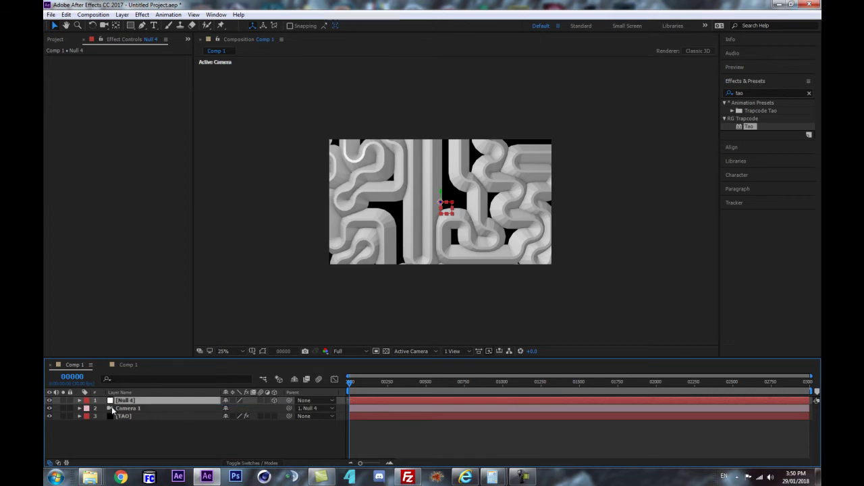
- Rename the new null layer to Dolly, and set its label colour to Pink
key(Return)
text(Dolly)
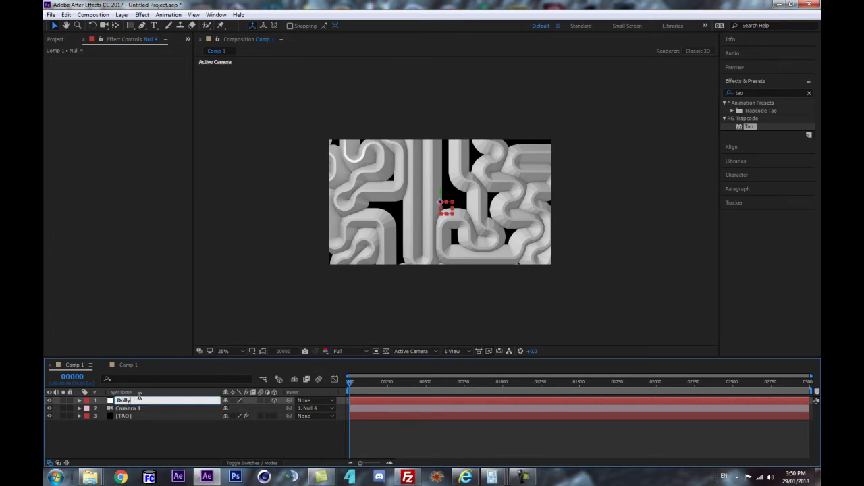
key(Return)
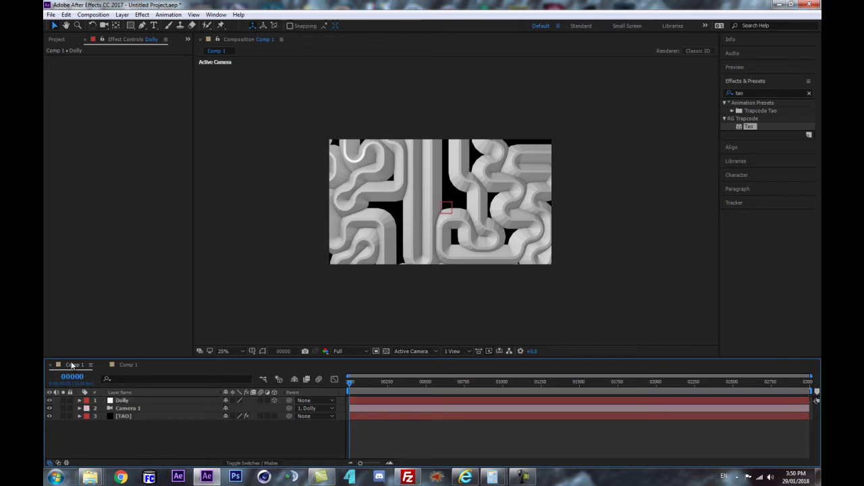
click(87, 401)
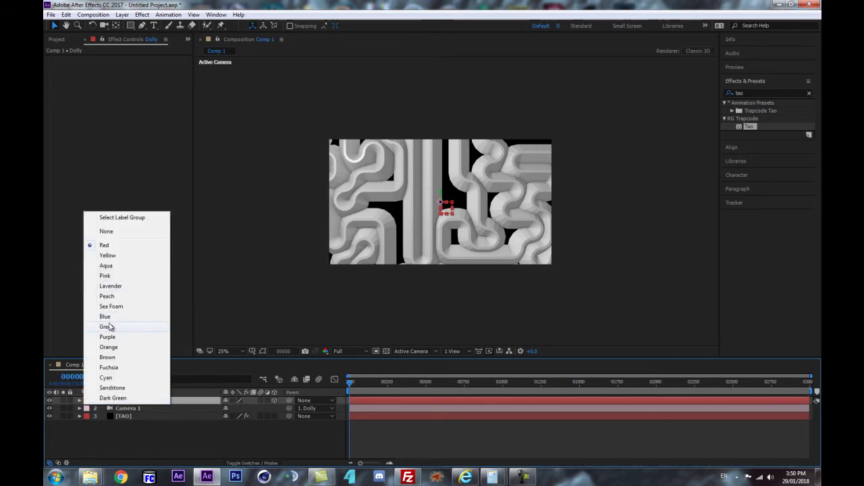
click(103, 276)
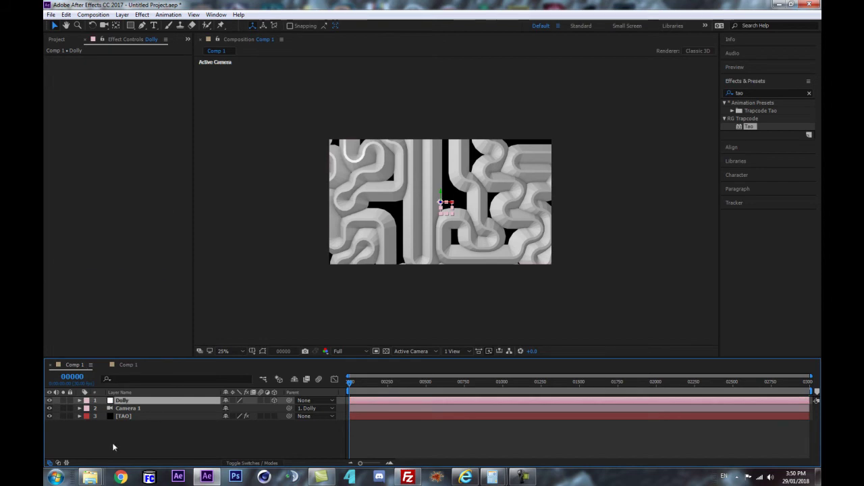
- Pull Camera 1 back with the camera tool until the whole pipe maze fits inside the composition frame
click(147, 409)
key(c)
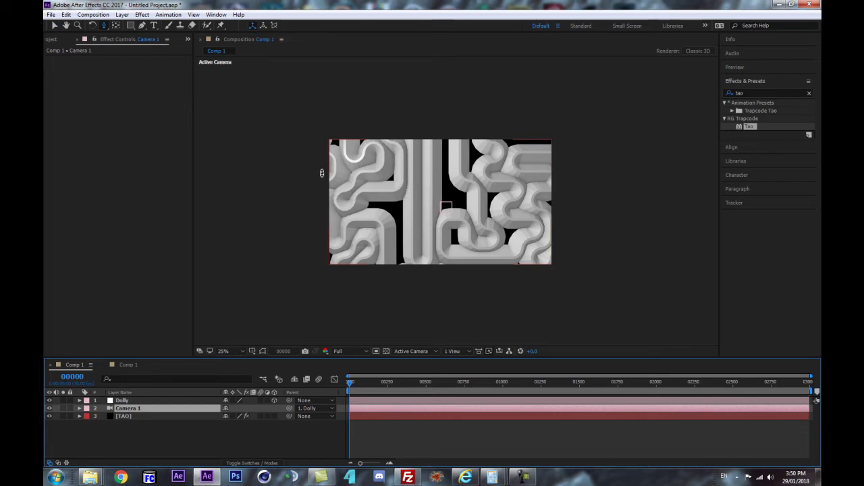
drag(408, 173, 452, 302)
scroll(512, 248, up, 1)
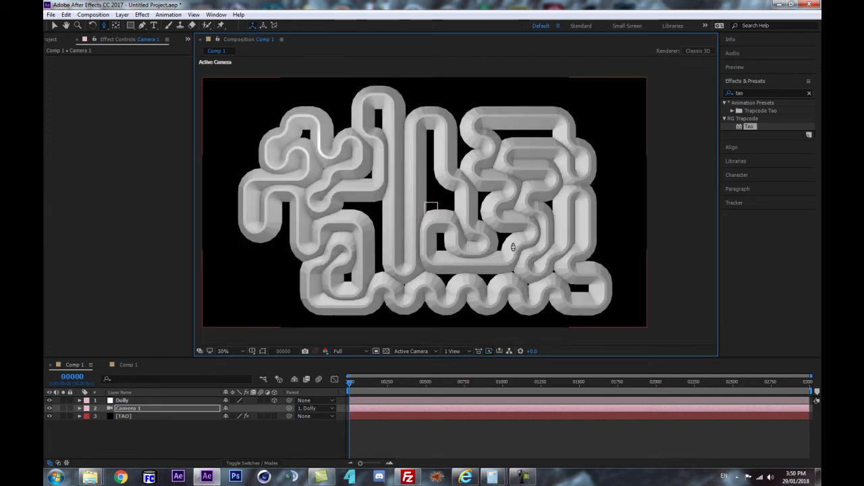
- Reveal and select the Mask Path of Mask 2 on the TAO layer, and show the mask outlines in the composition view
click(134, 416)
key(m)
click(127, 434)
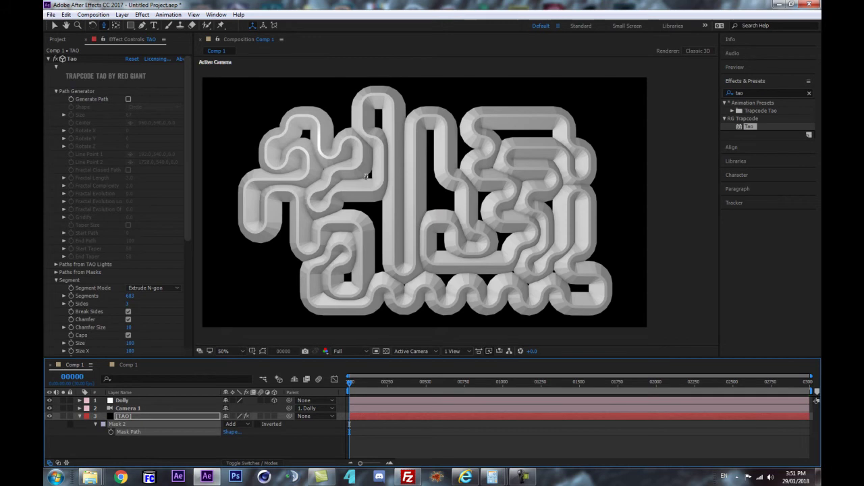
click(262, 351)
scroll(377, 221, down, 1)
scroll(361, 224, up, 1)
scroll(346, 253, down, 1)
- Nudge the whole Mask 2 path to the left and slightly up to centre the pipe maze in the frame
key(Left)
key(Left)
key(Left)
key(Left)
key(Left)
key(Left)
key(Left)
key(Left)
key(Left)
key(Left)
key(Left)
key(Left)
key(Left)
key(Left)
key(Left)
key(Left)
key(Up)
key(Up)
key(Up)
key(Up)
scroll(601, 196, up, 1)
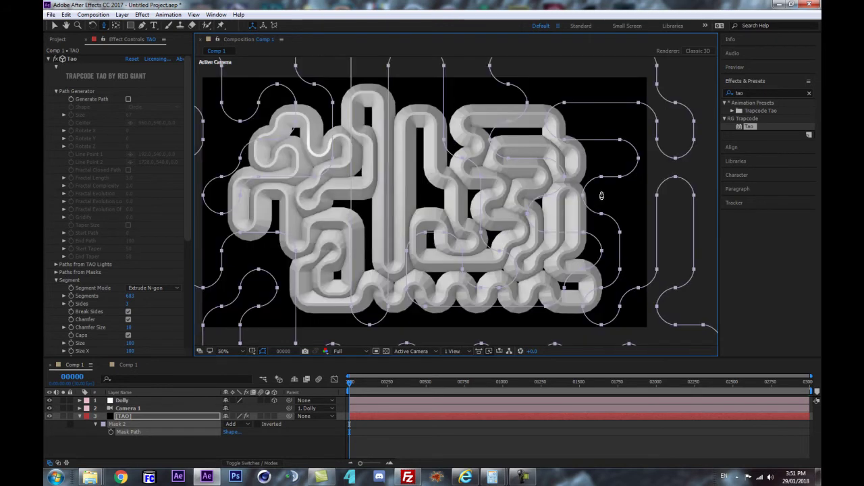
scroll(602, 196, down, 1)
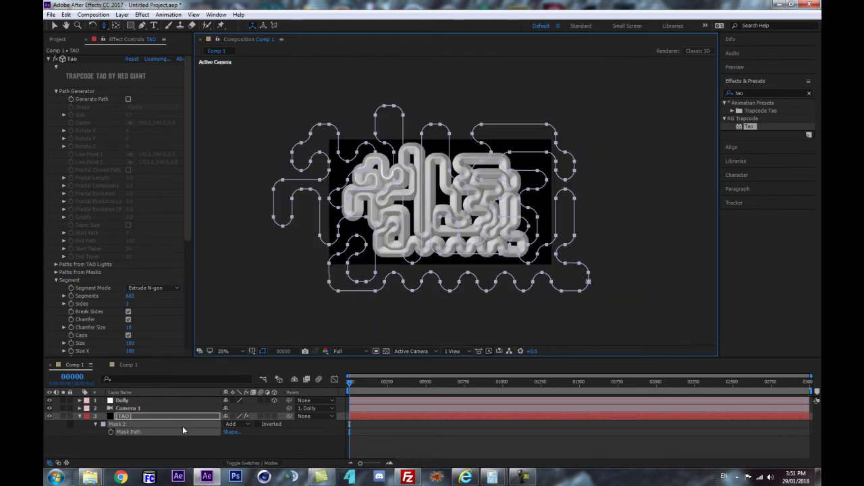
- Fine-tune the Mask 2 path by shifting it slightly left and down, and collapse the TAO layer's properties
click(126, 434)
click(127, 435)
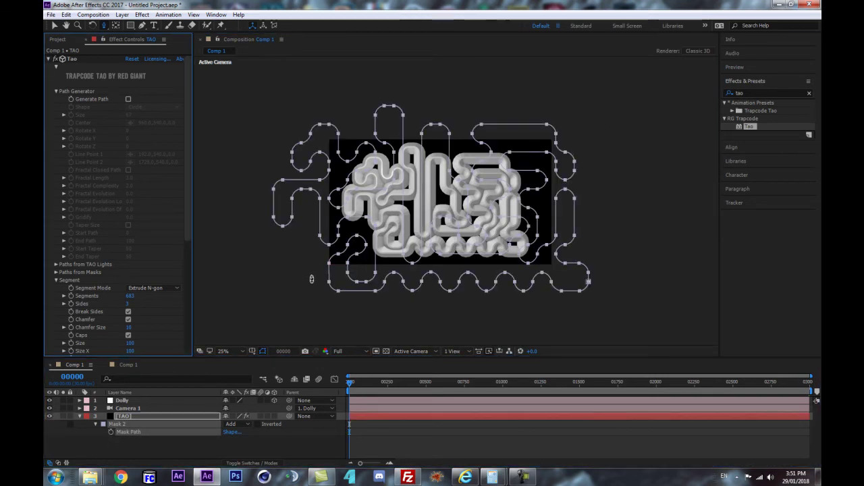
click(122, 435)
key(Left)
key(Left)
key(Left)
key(Left)
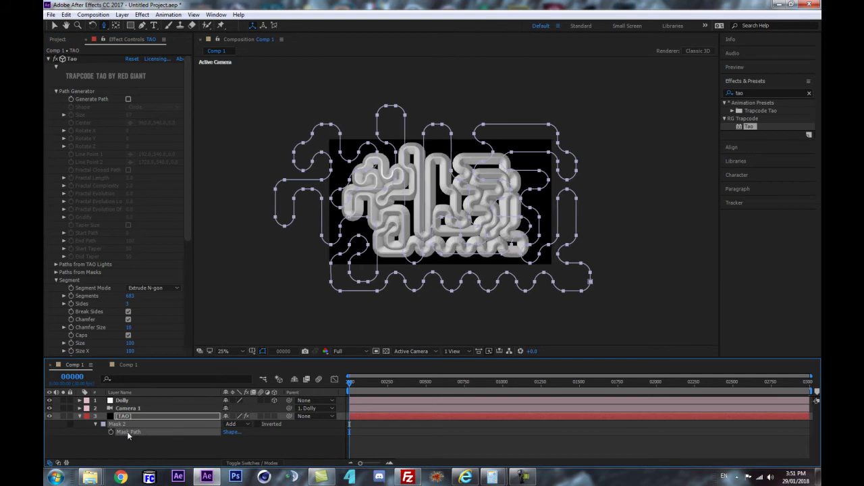
key(Down)
key(Down)
scroll(483, 213, up, 2)
key(Down)
key(Down)
key(Right)
key(Right)
key(Left)
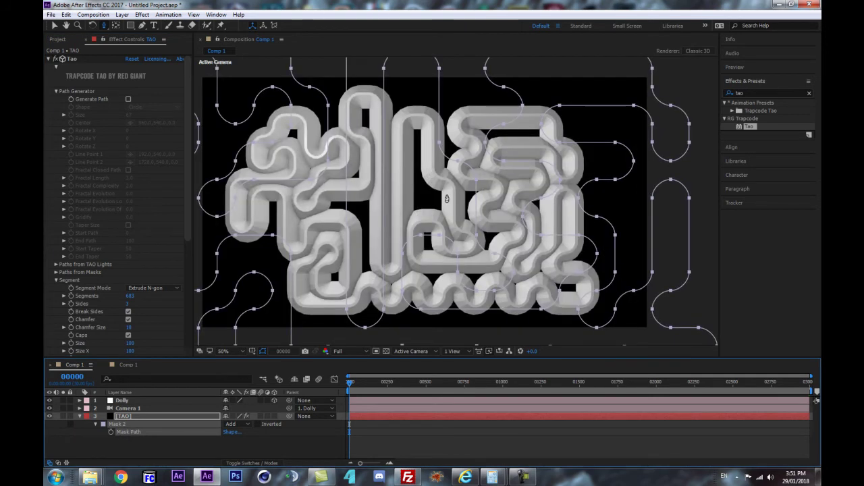
click(93, 456)
click(79, 417)
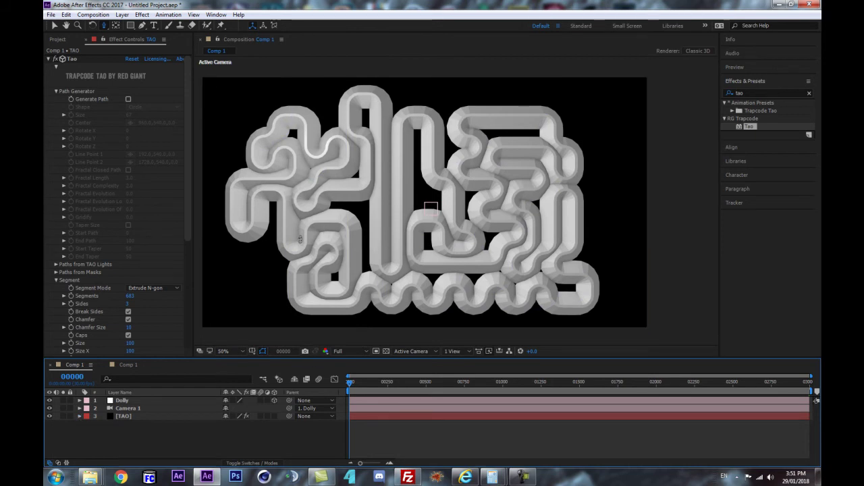
- Turn off Chamfer in the Tao effect's Segment settings, and hide the layer controls in the composition view
scroll(112, 266, down, 1)
scroll(330, 209, up, 1)
scroll(419, 190, down, 1)
scroll(382, 229, up, 1)
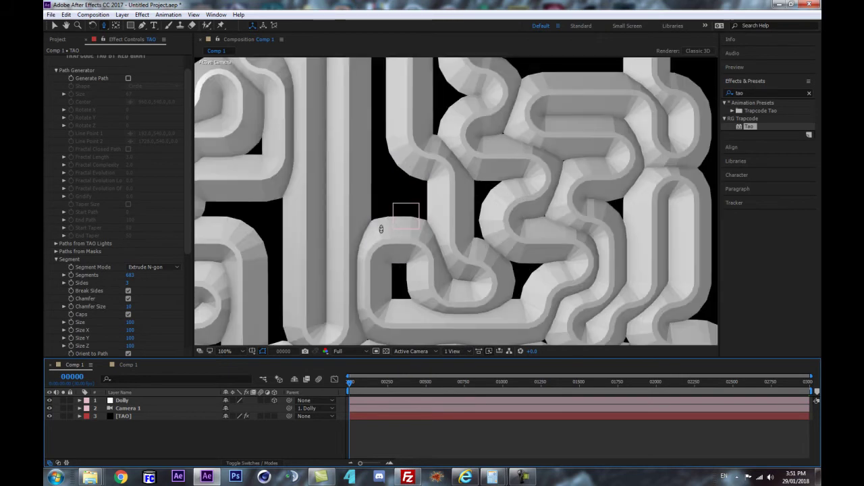
click(132, 307)
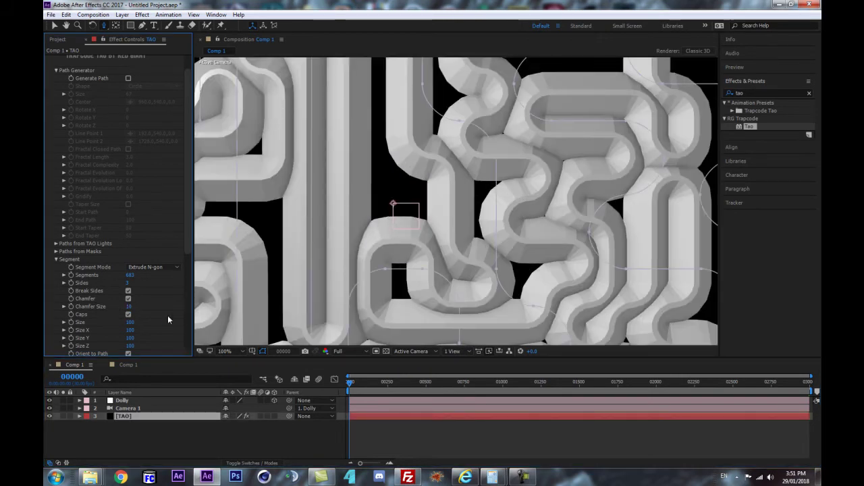
click(128, 299)
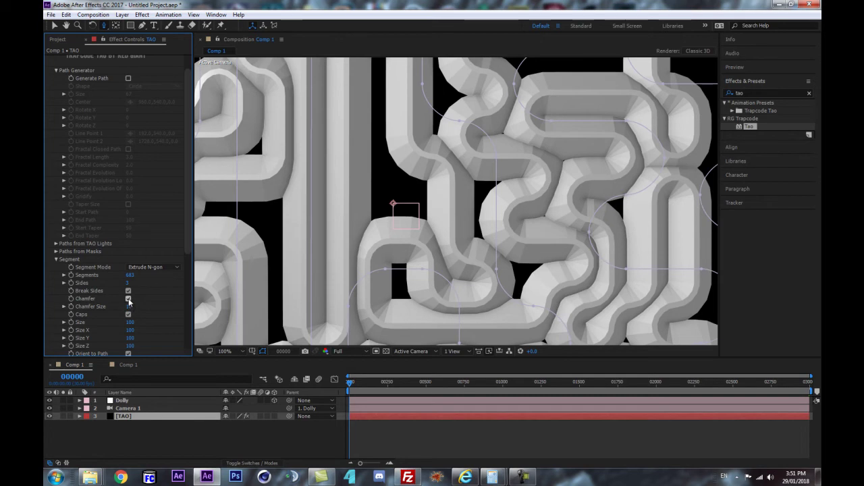
key(ctrl+shift+h)
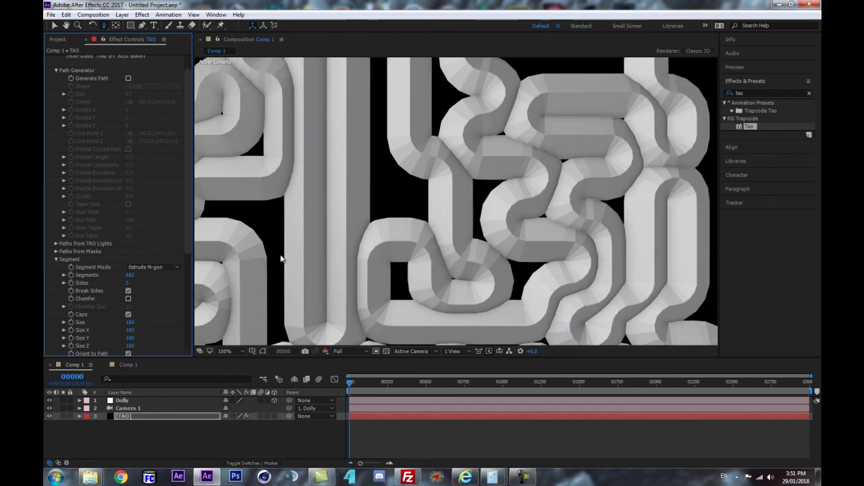
scroll(318, 195, down, 1)
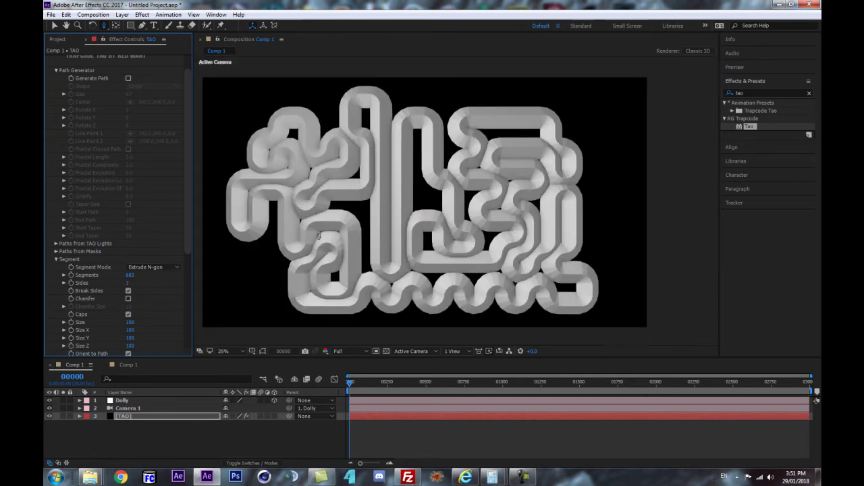
- Try tilting the pipes with Rotate X at -59 under Paths from Masks, and reset Rotate X to 0
click(56, 252)
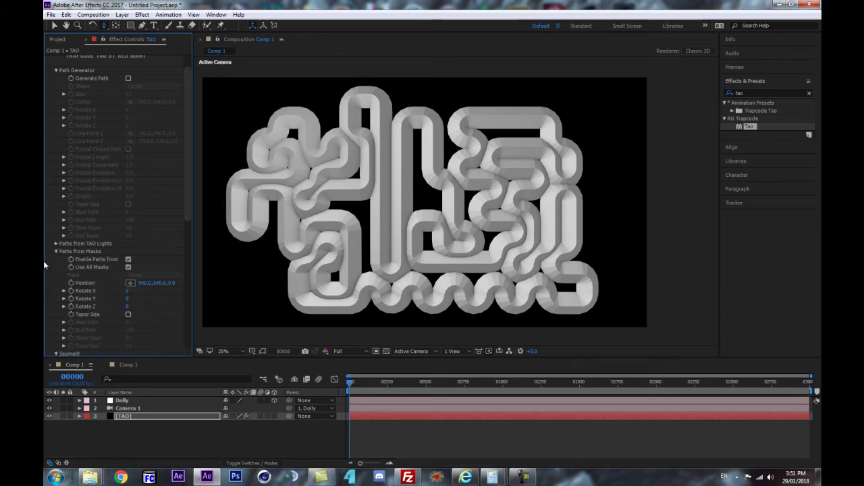
drag(127, 291, 107, 292)
scroll(432, 211, up, 1)
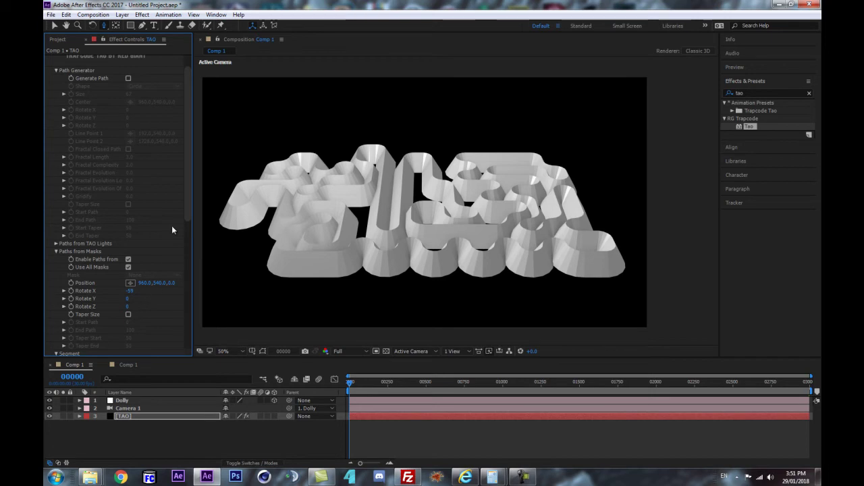
click(130, 291)
text(0)
key(Return)
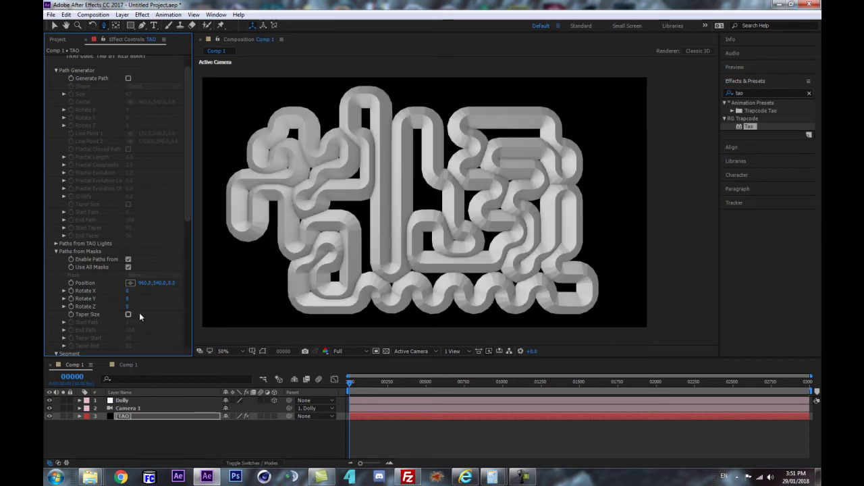
- Set the Sides value in the Tao effect's Segment settings to 23 to round the pipes
scroll(135, 317, down, 5)
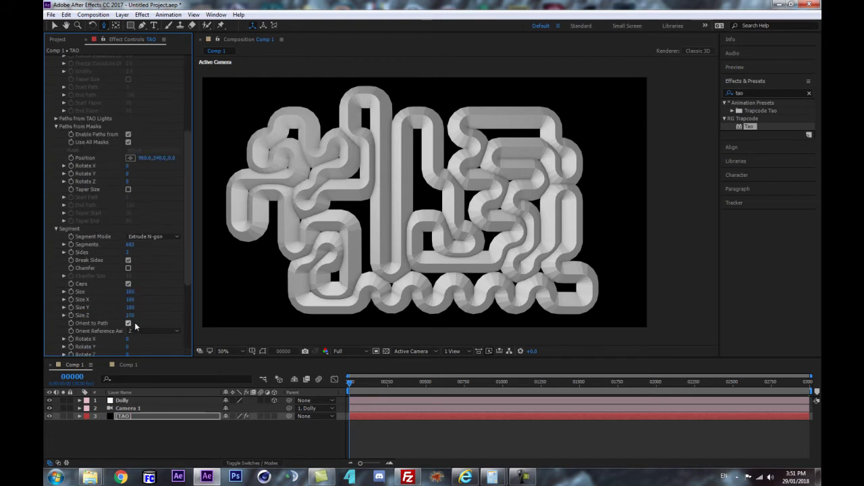
scroll(135, 304, down, 2)
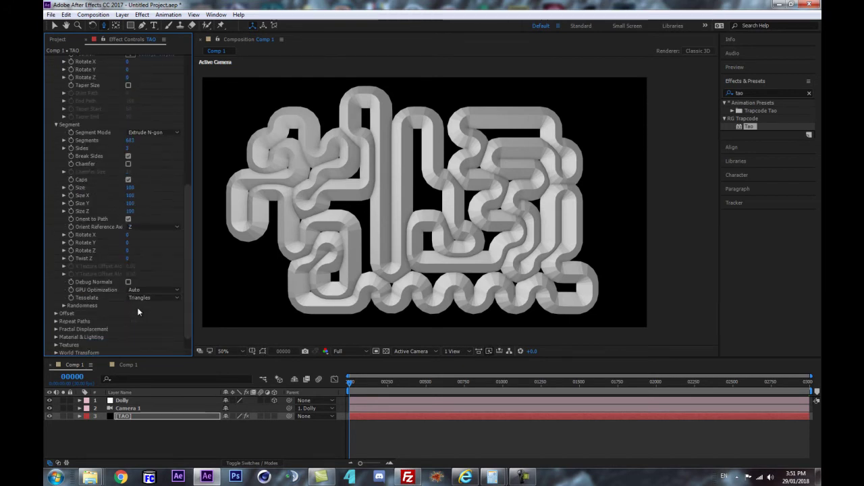
scroll(138, 187, up, 2)
drag(128, 190, 199, 165)
scroll(375, 201, up, 1)
scroll(392, 198, down, 1)
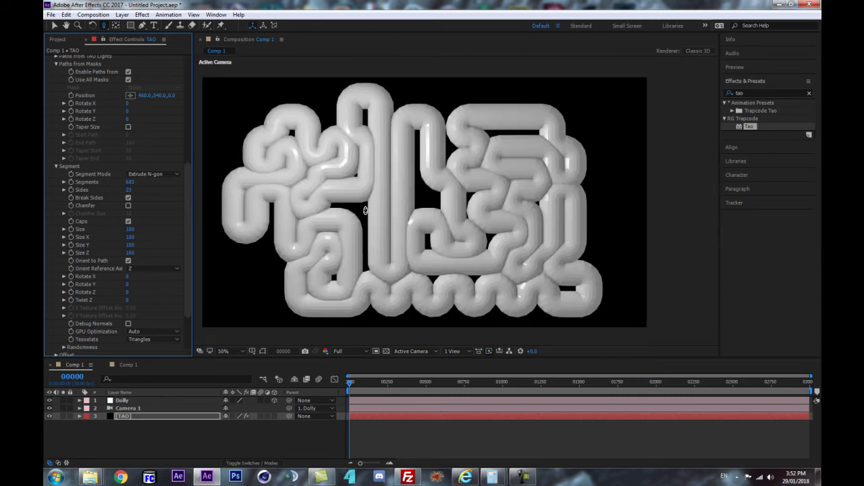
scroll(440, 210, up, 1)
scroll(440, 210, down, 1)
scroll(419, 271, down, 2)
scroll(418, 271, up, 2)
- Try thinning the pipes with a smaller segment Size, and undo the size change
drag(128, 231, 97, 233)
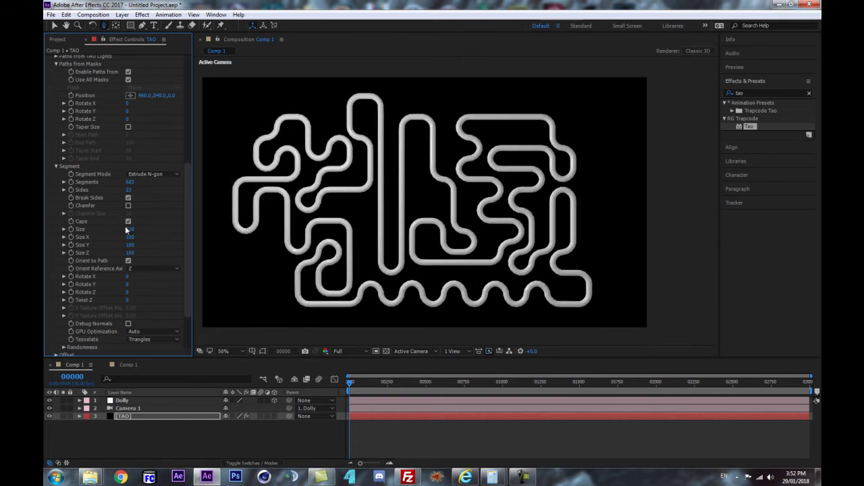
key(ctrl+z)
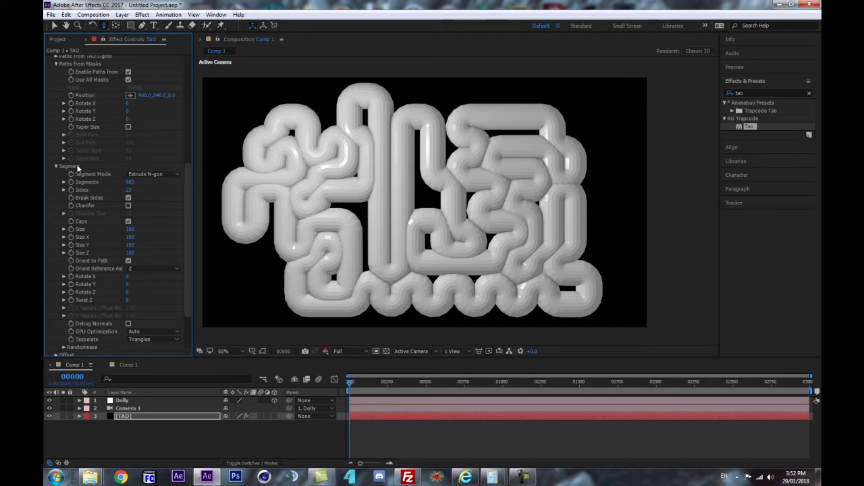
scroll(56, 169, up, 5)
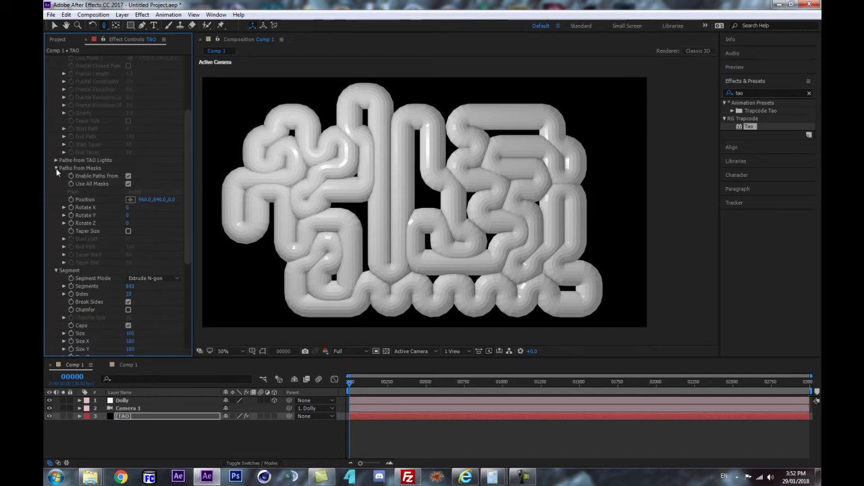
click(56, 270)
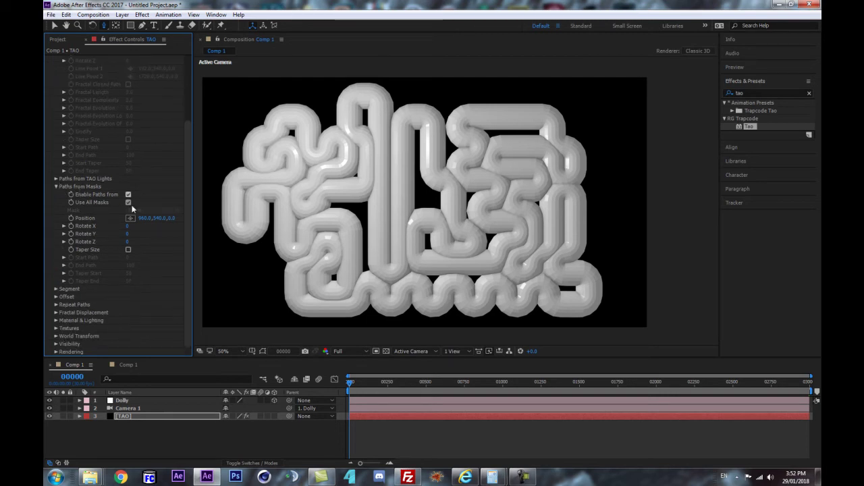
- Try tilting the TAO layer's mask paths again with a negative Rotate X, and return Rotate X to 0
click(144, 423)
click(145, 419)
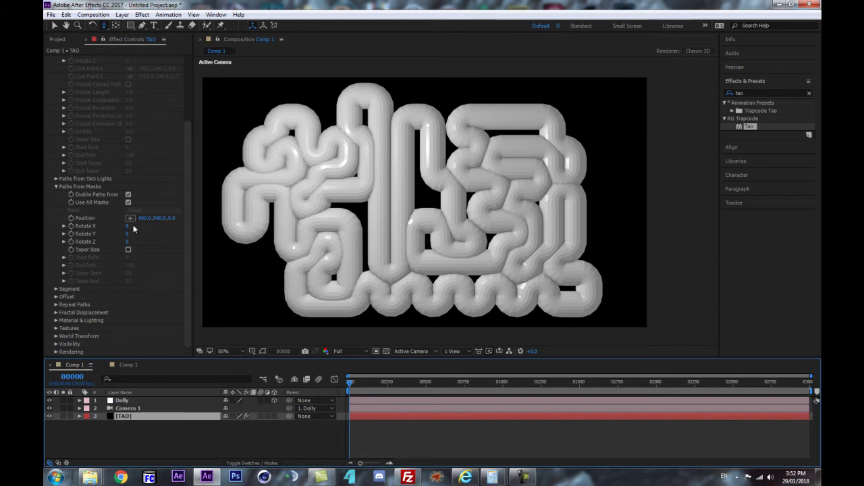
mouse_move(126, 227)
mouse_down()
mouse_move(106, 234)
mouse_move(113, 233)
mouse_up()
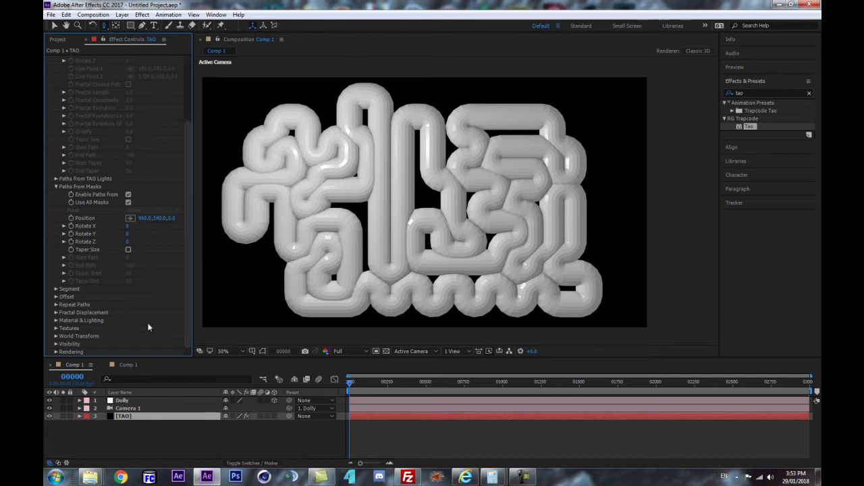
- Create a white spot light named TAO at 100% intensity with a 0° cone angle
key(ctrl+alt+shift+l)
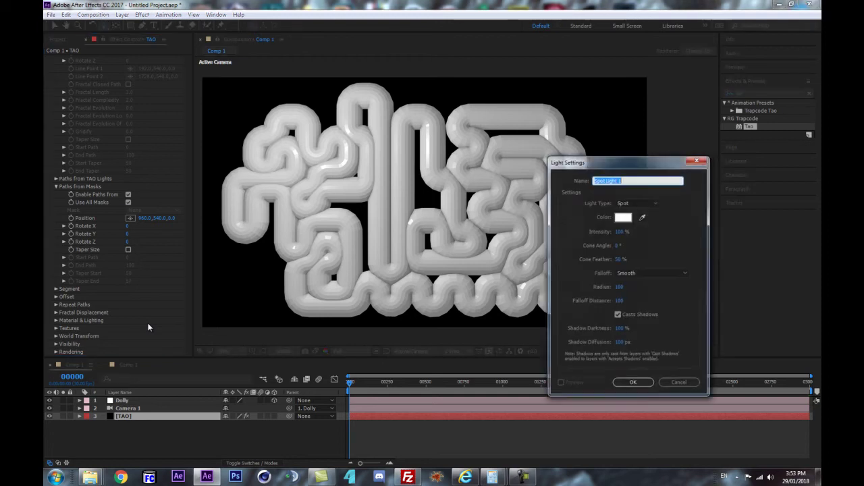
text(TAO)
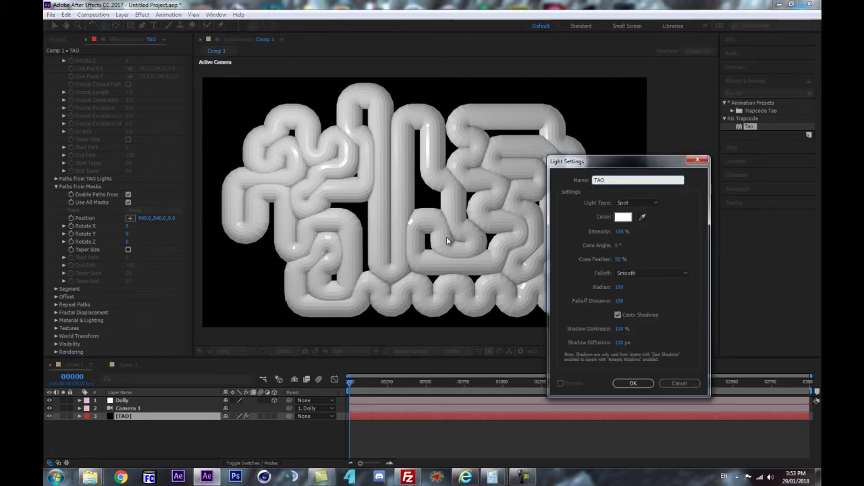
drag(645, 169, 543, 200)
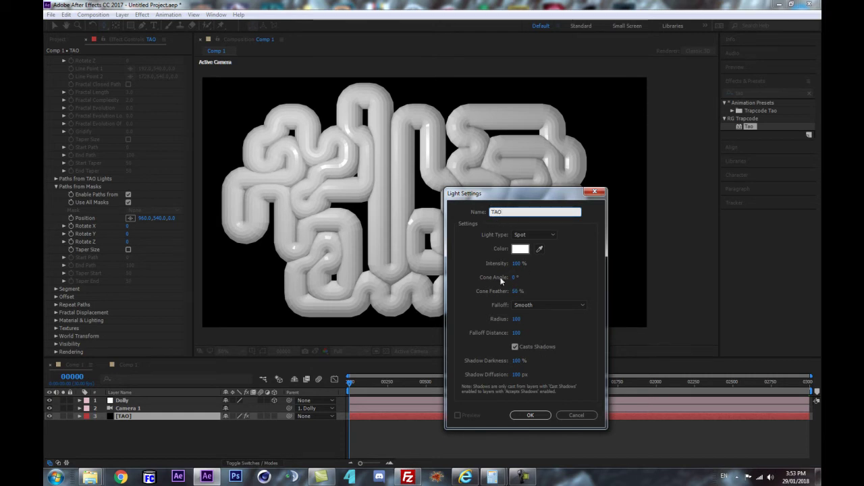
click(516, 319)
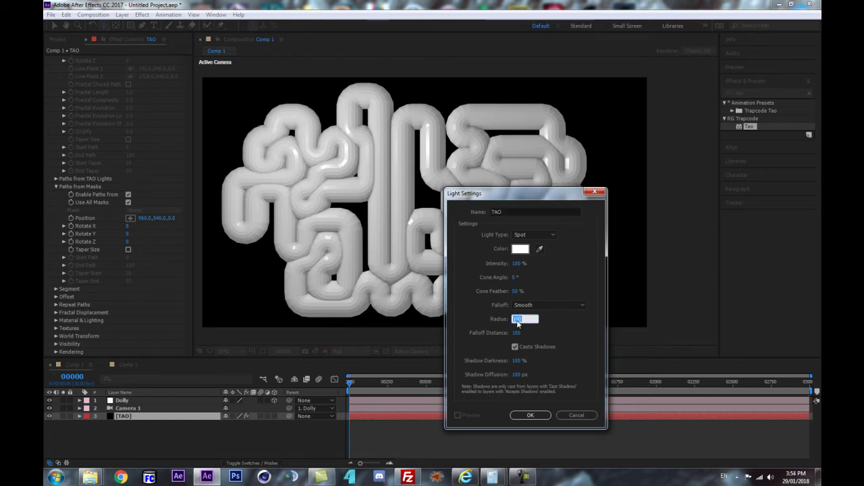
click(553, 326)
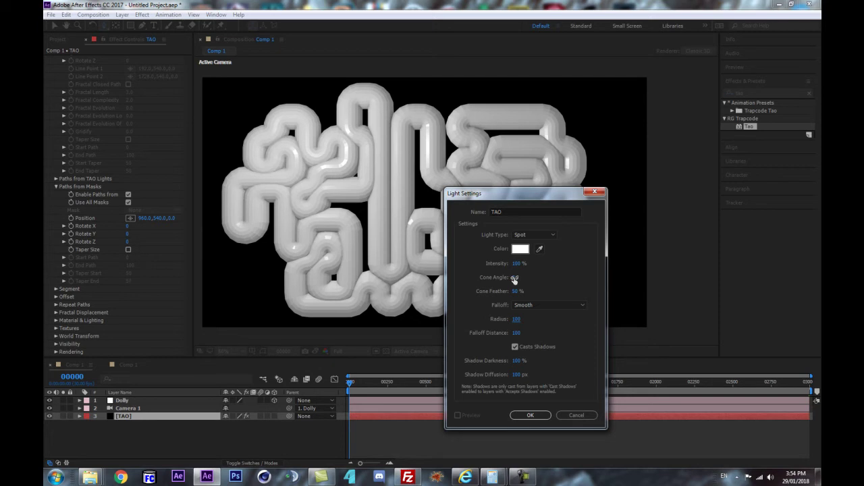
click(531, 416)
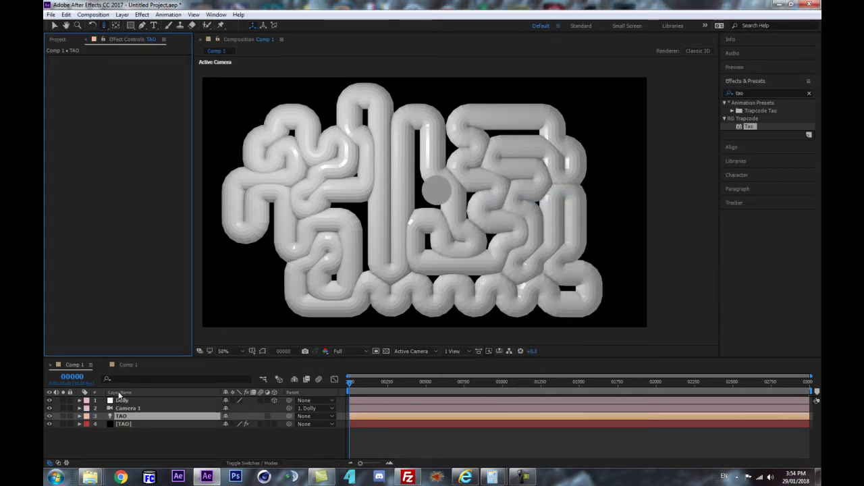
- Try widening the TAO light's Cone Angle in its Light Options, and undo the change
key(ctrl+shift+h)
key(a)
key(a)
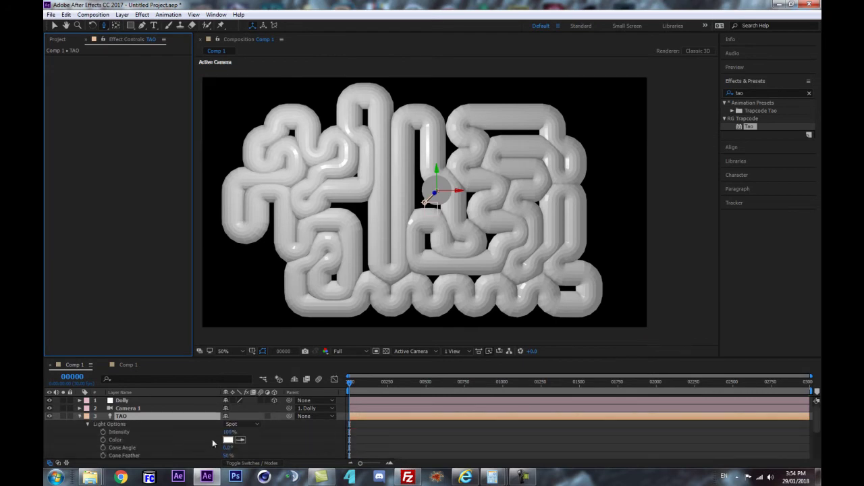
drag(229, 448, 253, 442)
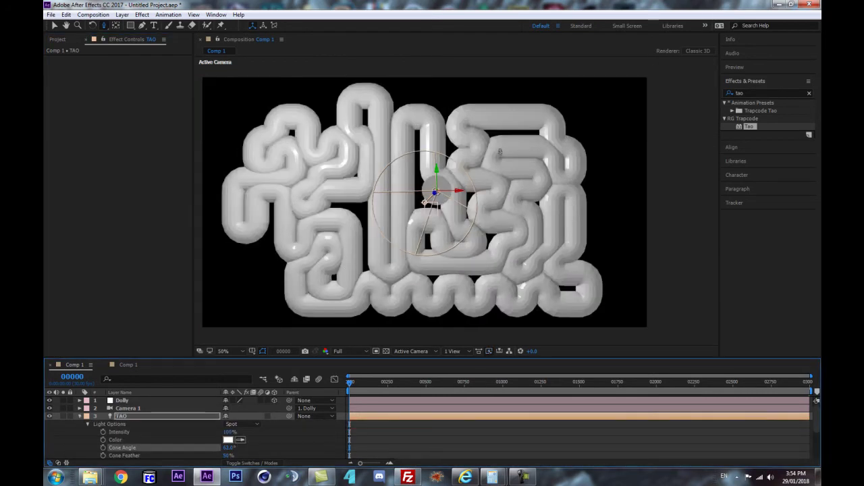
key(ctrl+z)
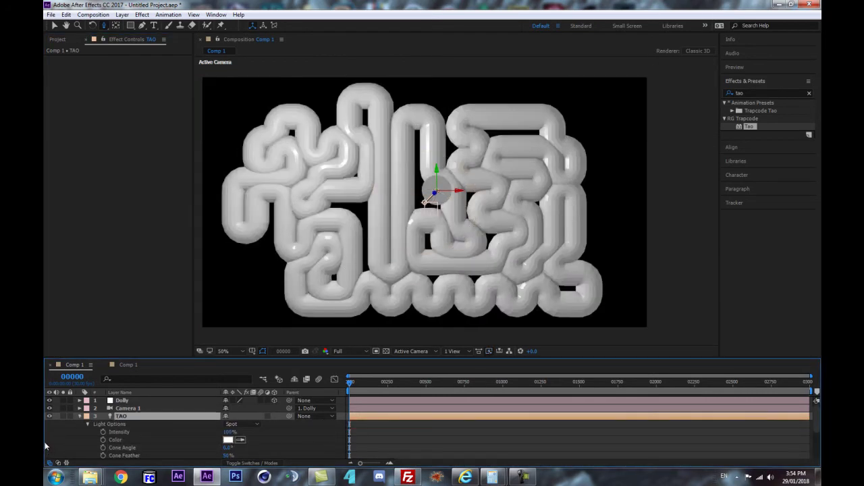
click(79, 416)
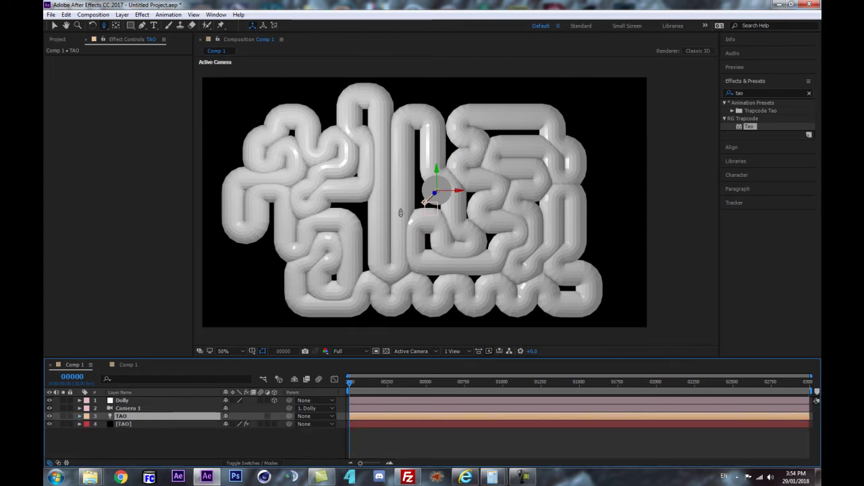
- Copy the Mask Path of Mask 2 on the TAO solid layer
click(121, 425)
key(m)
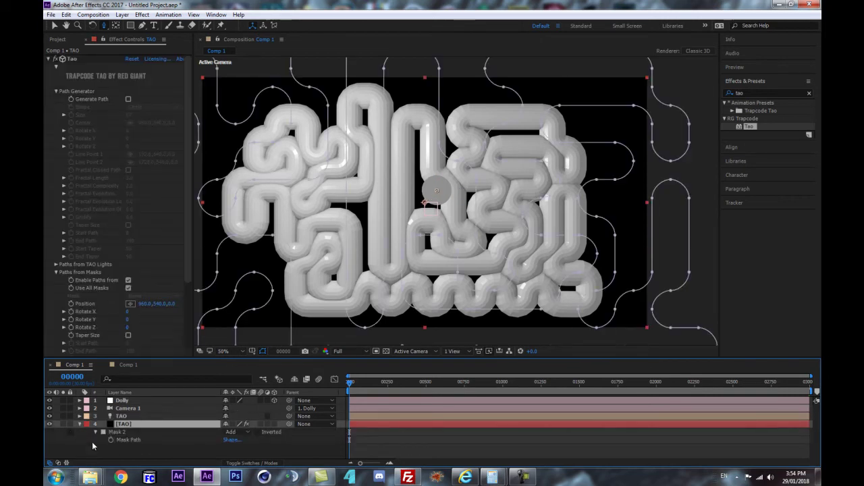
click(136, 440)
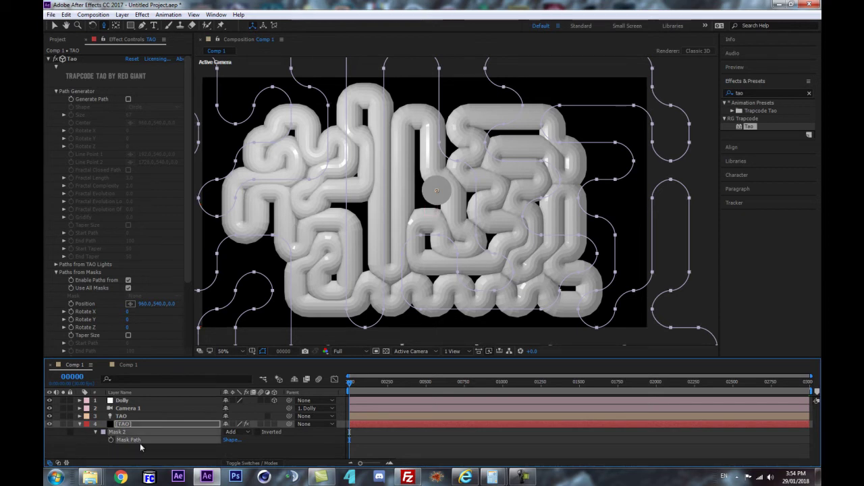
click(65, 14)
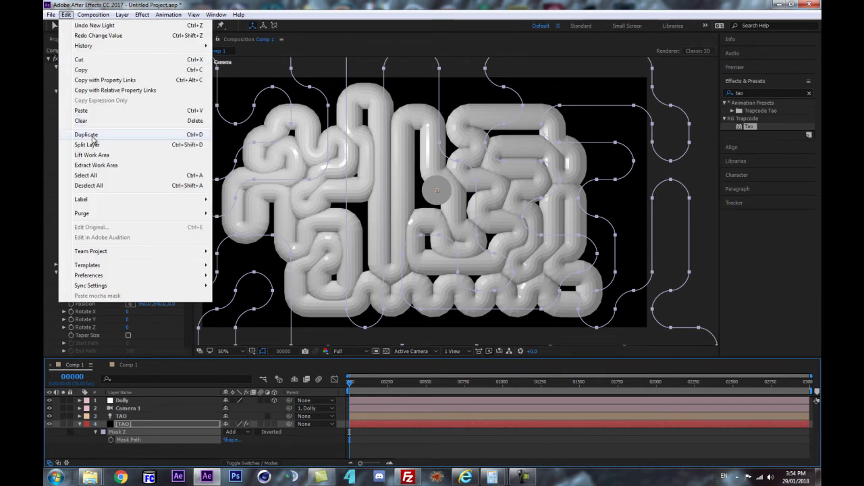
click(83, 72)
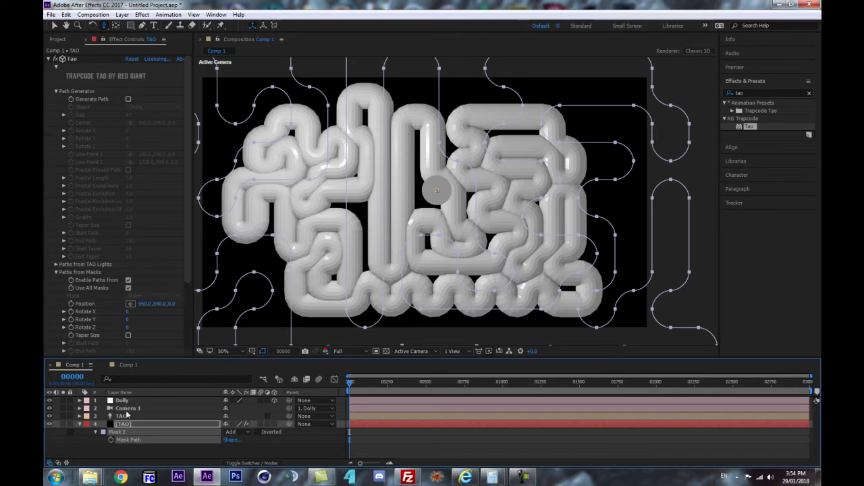
- Paste the copied mask path into the TAO light's Position property as motion keyframes
click(125, 409)
click(123, 417)
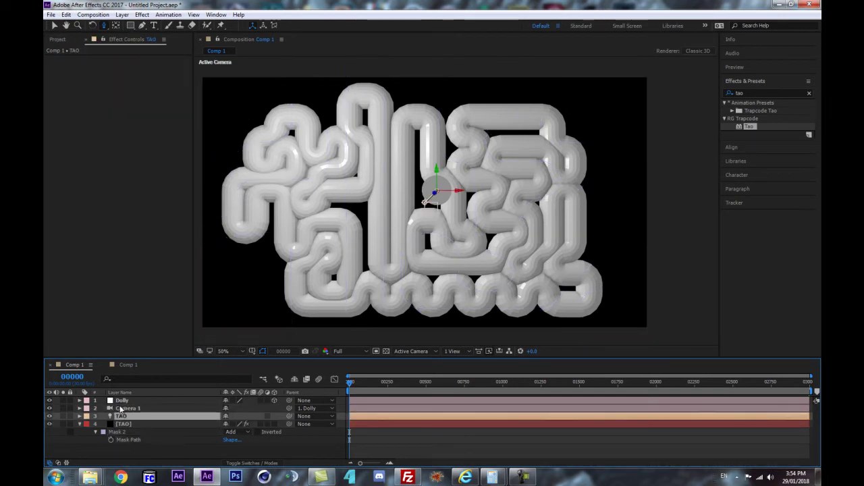
key(p)
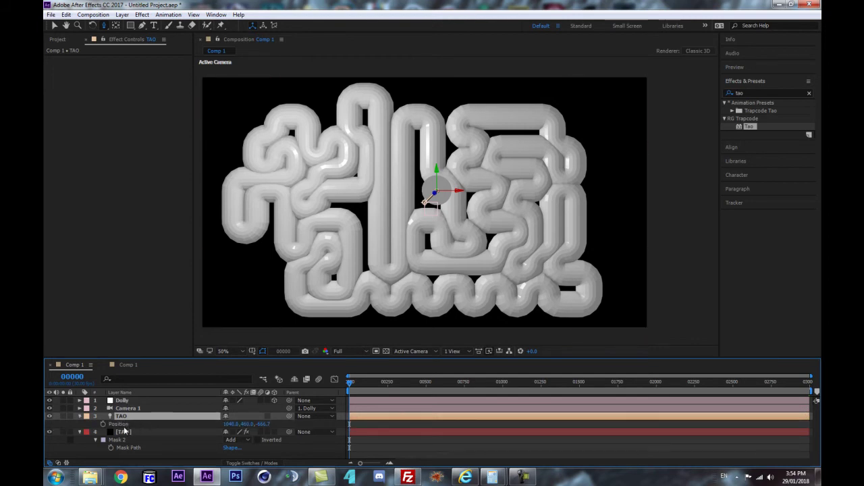
click(118, 425)
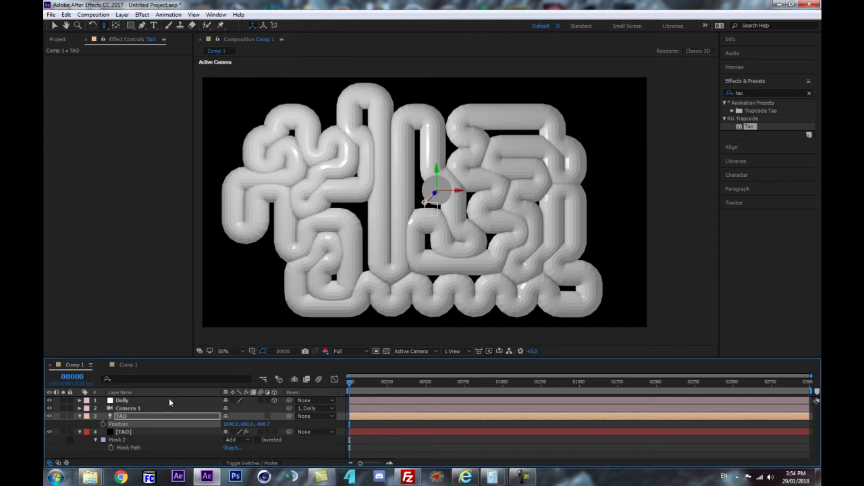
key(ctrl+v)
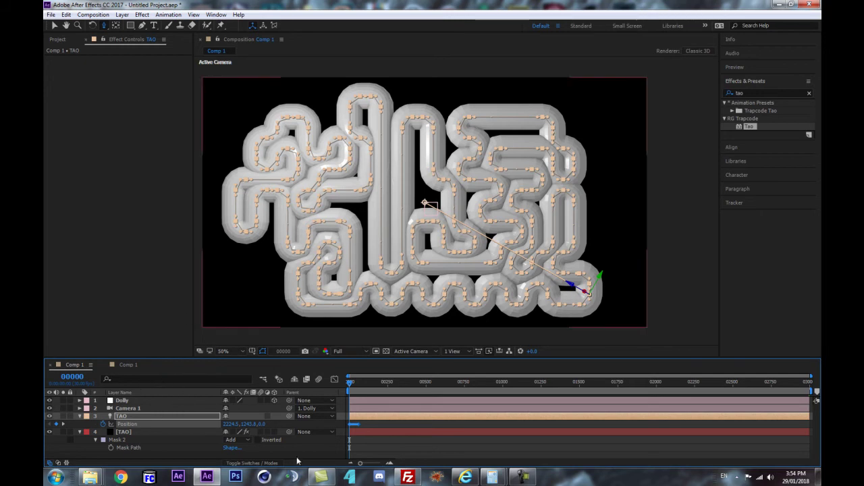
- Stretch the TAO light's Position keyframes proportionally so that the last one lands on frame 300
key(equal)
key(equal)
key(equal)
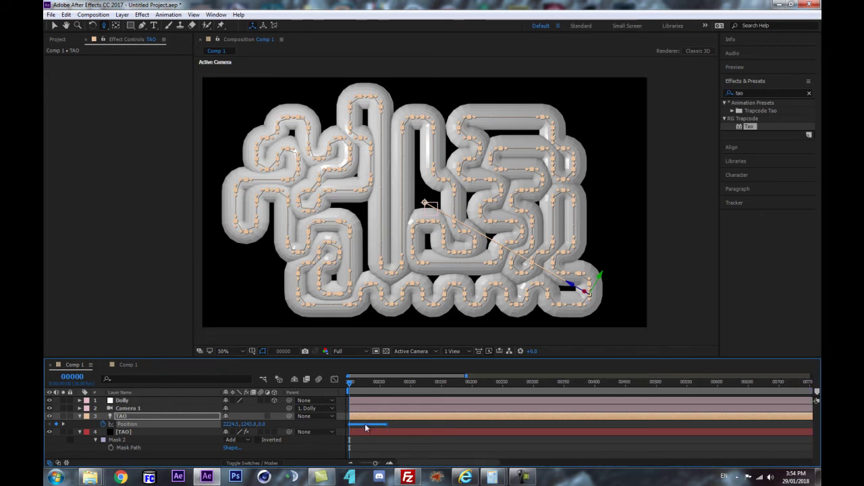
key(equal)
key(equal)
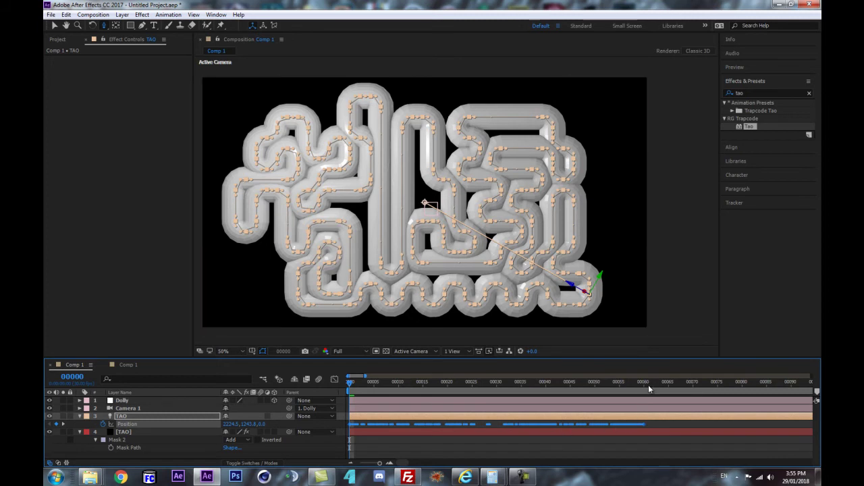
key(minus)
key(minus)
key(minus)
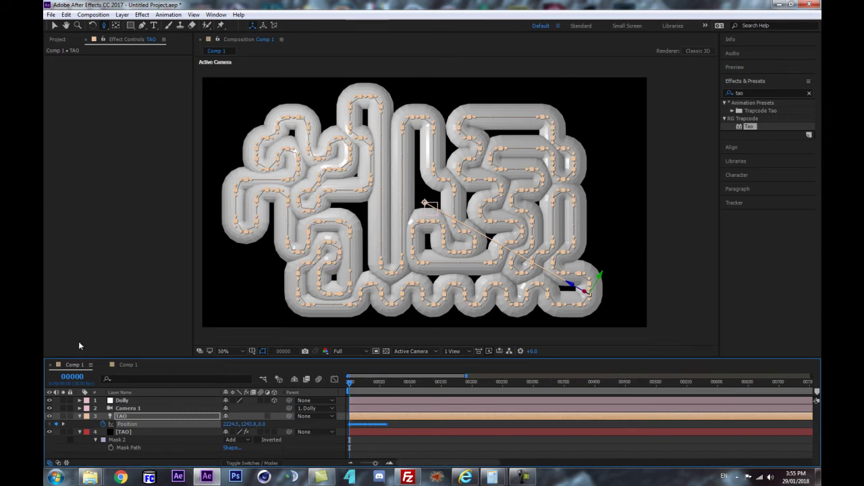
click(76, 377)
text(300)
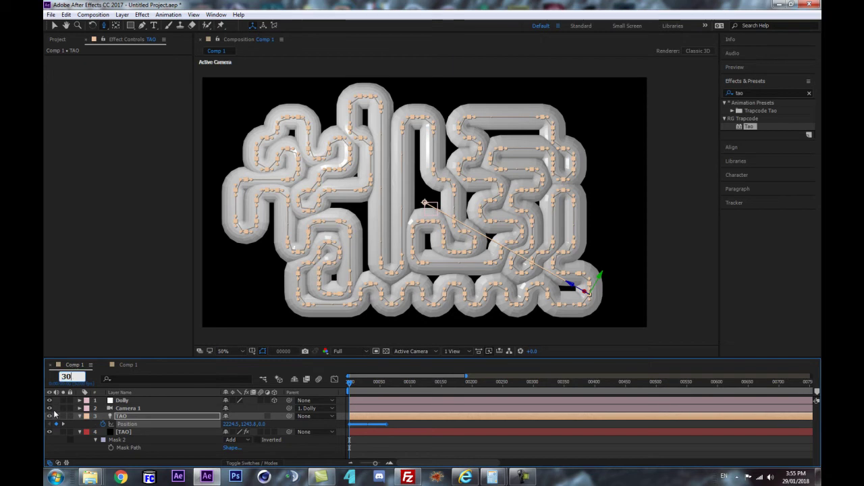
key(Return)
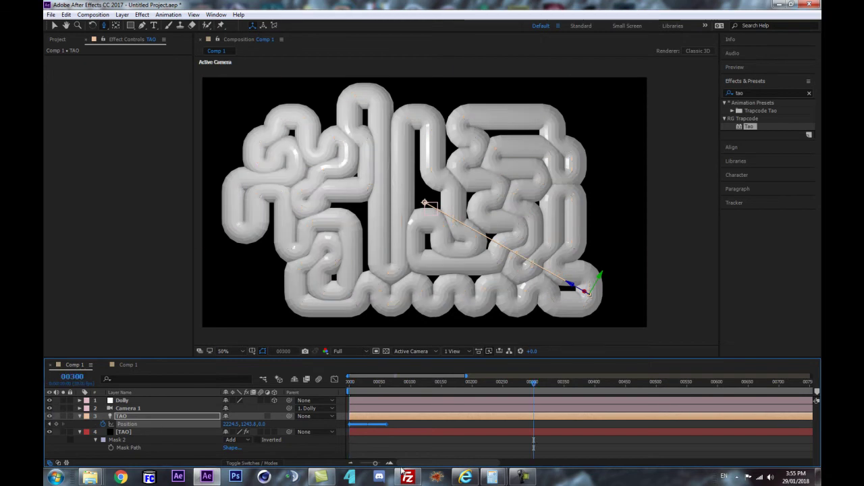
click(401, 422)
drag(389, 426, 534, 420)
- Scrub through the TAO light's motion along the path and examine its last Position keyframes around frame 300
key(equal)
key(equal)
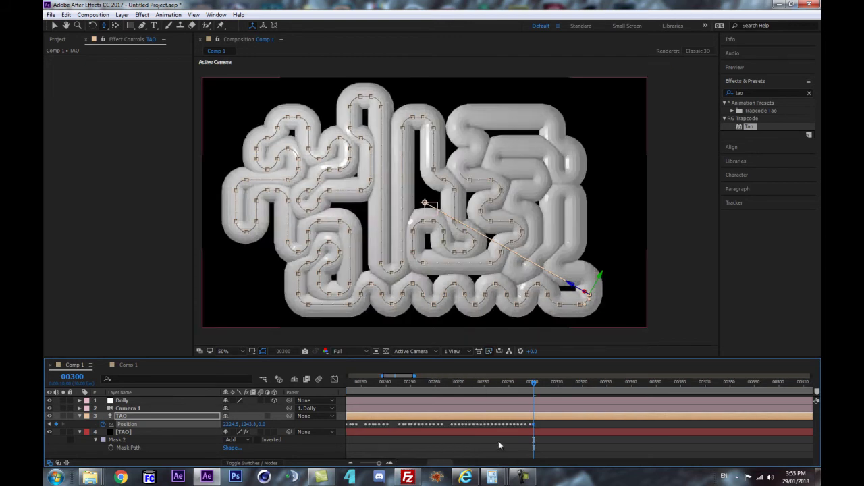
key(minus)
key(minus)
drag(377, 383, 526, 380)
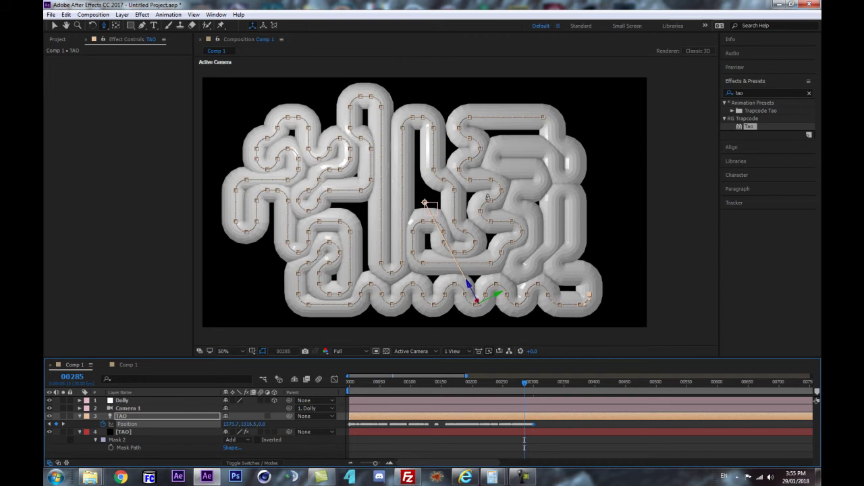
scroll(407, 244, up, 1)
key(equal)
drag(532, 383, 548, 383)
key(equal)
key(equal)
key(equal)
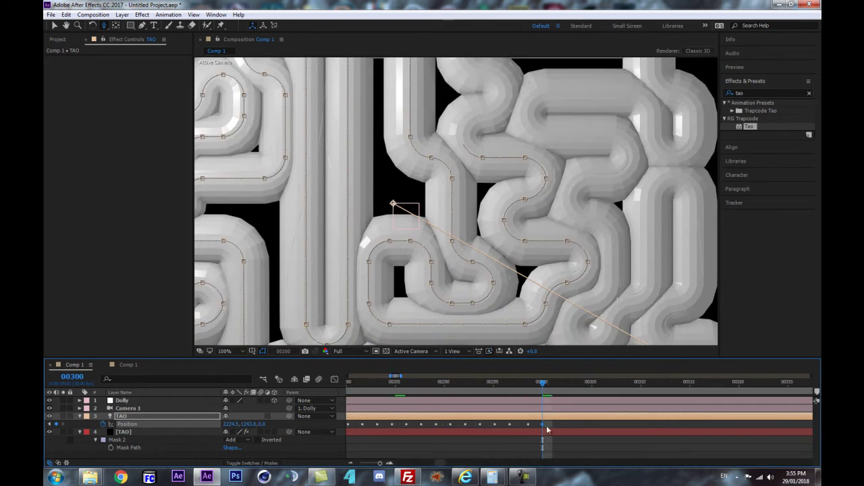
mouse_move(543, 425)
mouse_down()
mouse_move(475, 422)
mouse_move(564, 422)
mouse_move(548, 433)
mouse_up()
scroll(518, 221, down, 1)
- Disable Paths from Masks in the TAO solid's Tao effect so the light's motion path alone drives the pipes
click(136, 431)
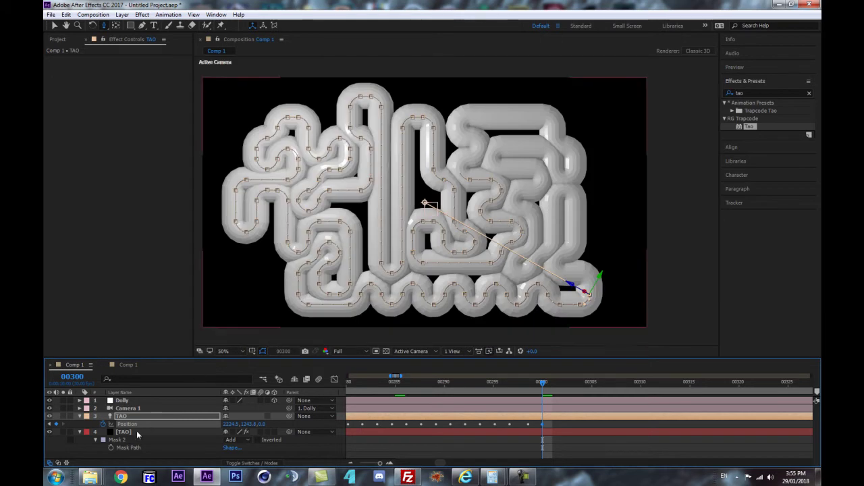
scroll(117, 263, down, 3)
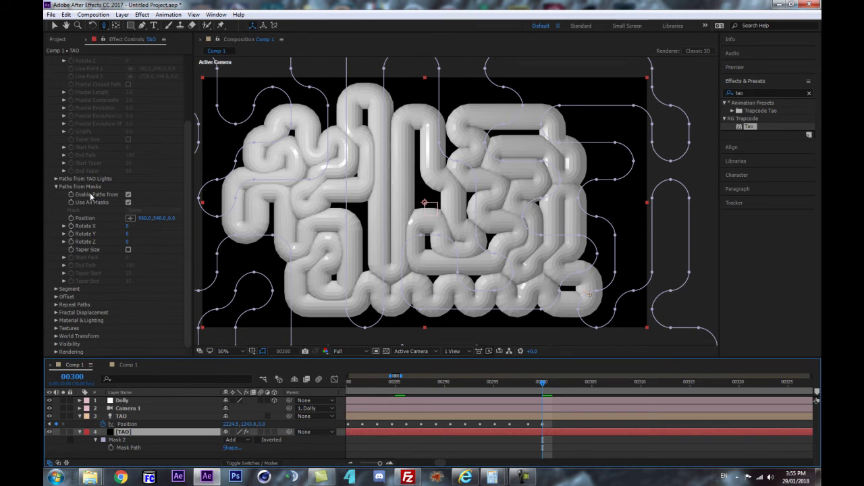
click(129, 195)
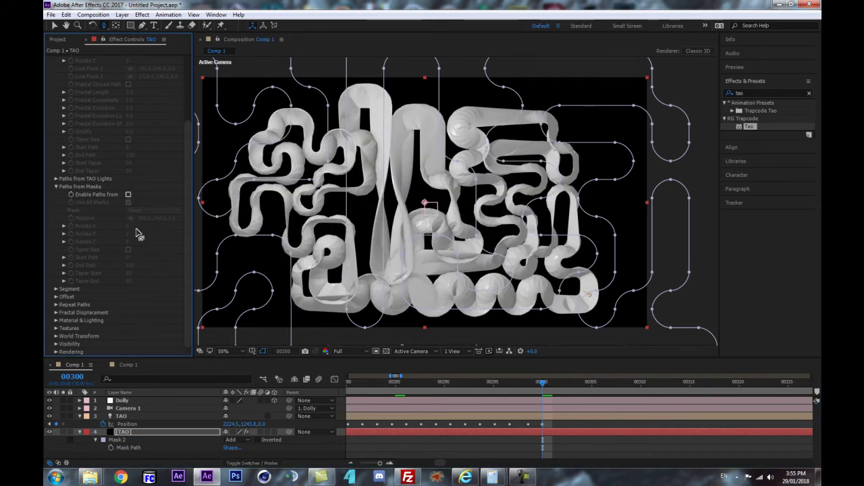
drag(396, 260, 394, 259)
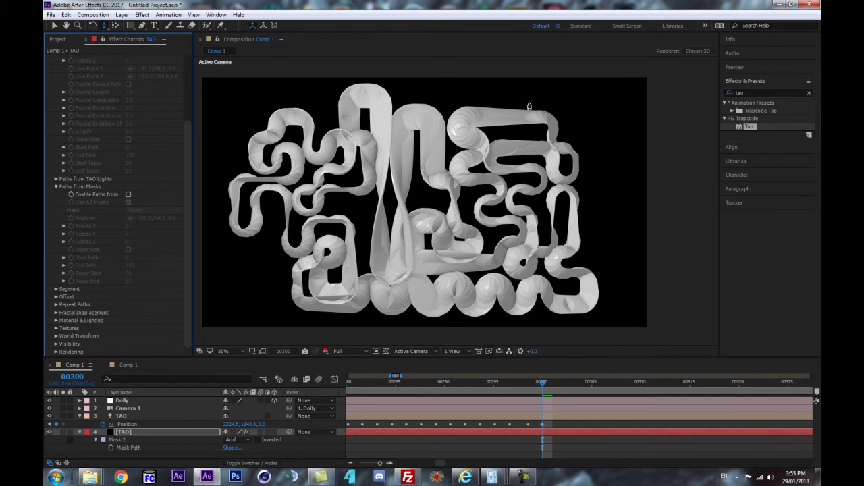
- Set the TAO light's Auto-Orientation to Off
click(121, 417)
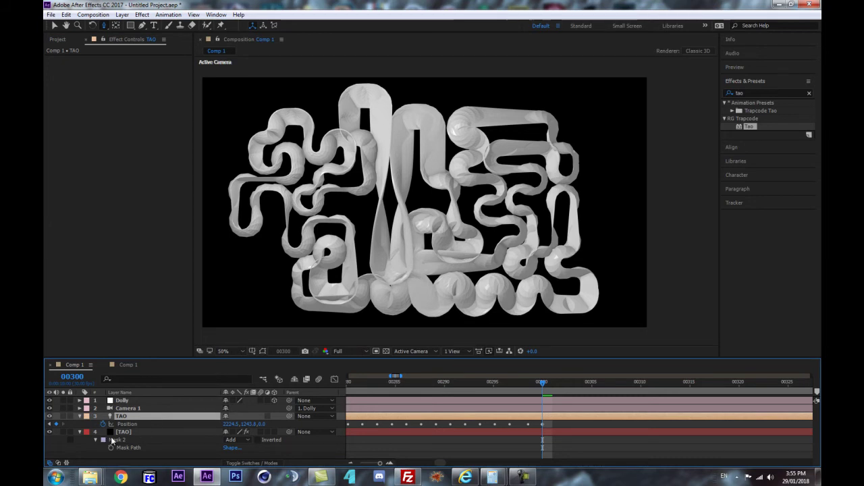
key(ctrl+alt+o)
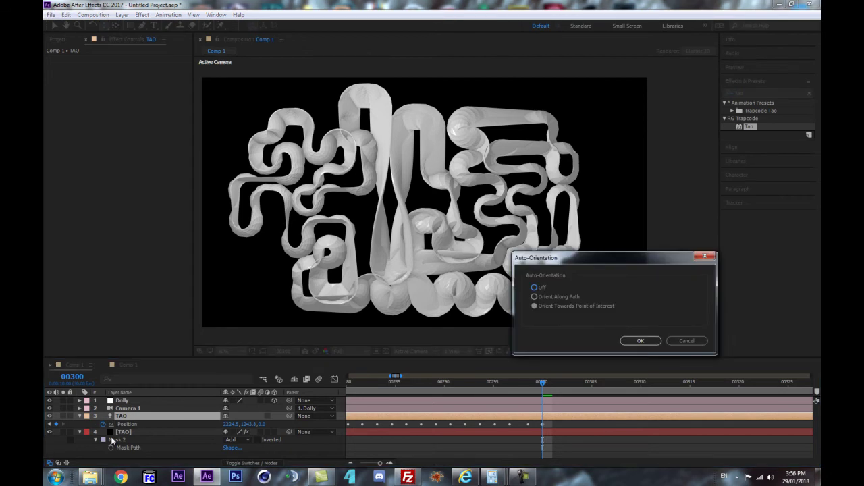
click(534, 287)
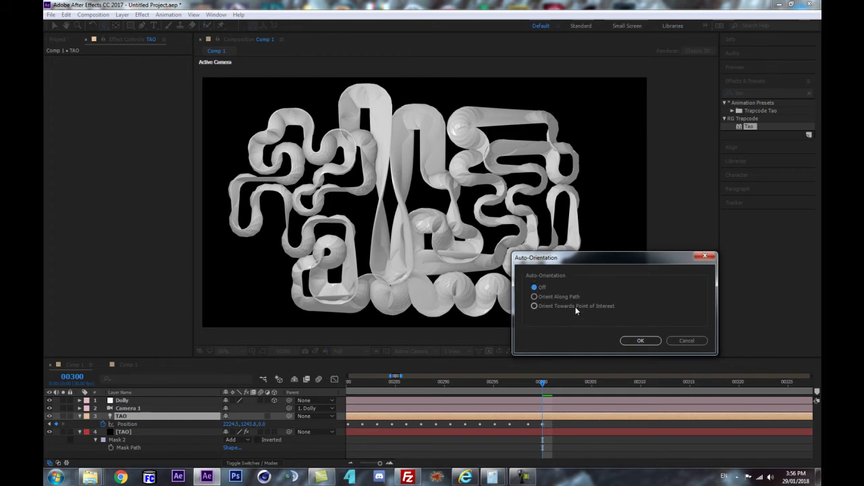
click(640, 341)
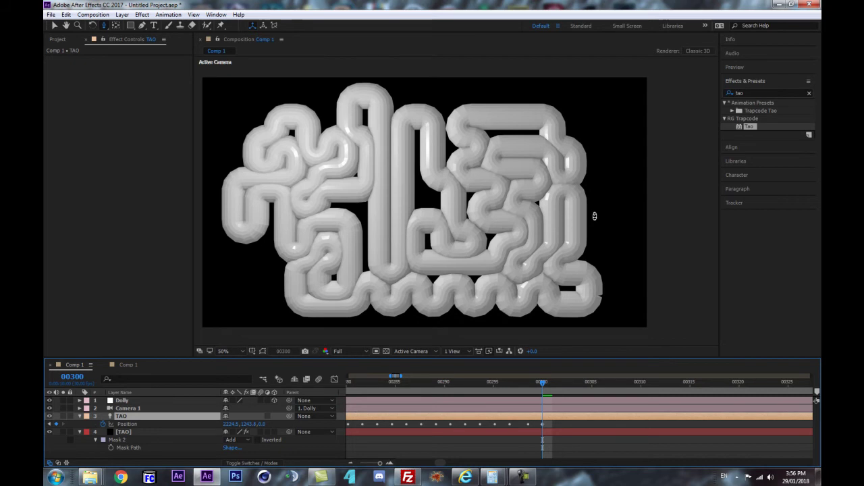
- Toggle Enable Paths from Masks on and back off in the TAO solid's Tao effect to compare the pipes
click(137, 433)
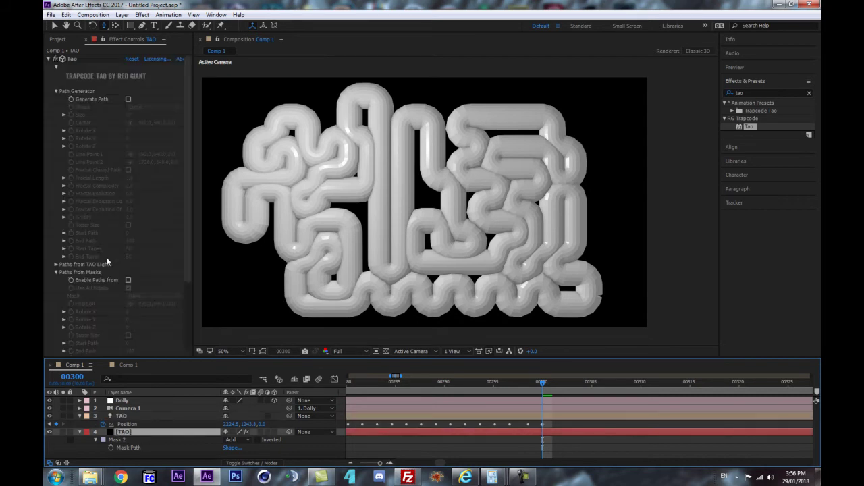
scroll(115, 128, down, 5)
scroll(61, 175, up, 1)
click(56, 207)
click(56, 273)
scroll(85, 277, down, 1)
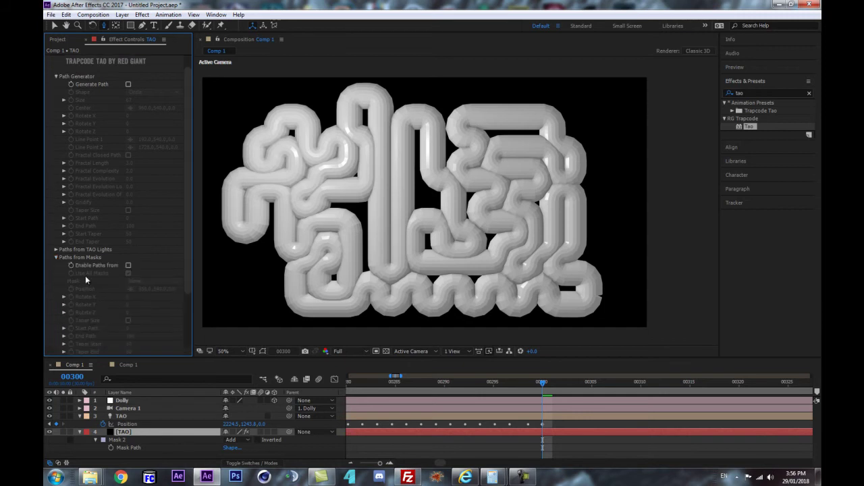
click(128, 265)
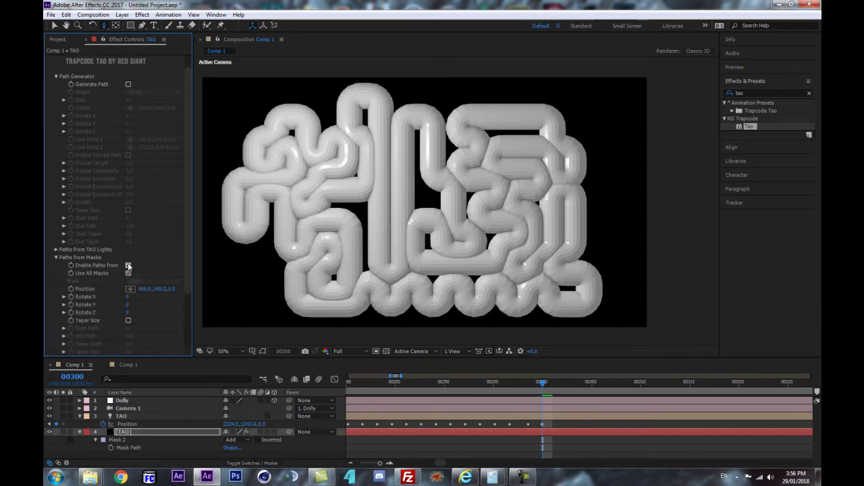
- Enable Size from Radius in the Paths from TAO Lights settings of the TAO solid's Tao effect
click(57, 249)
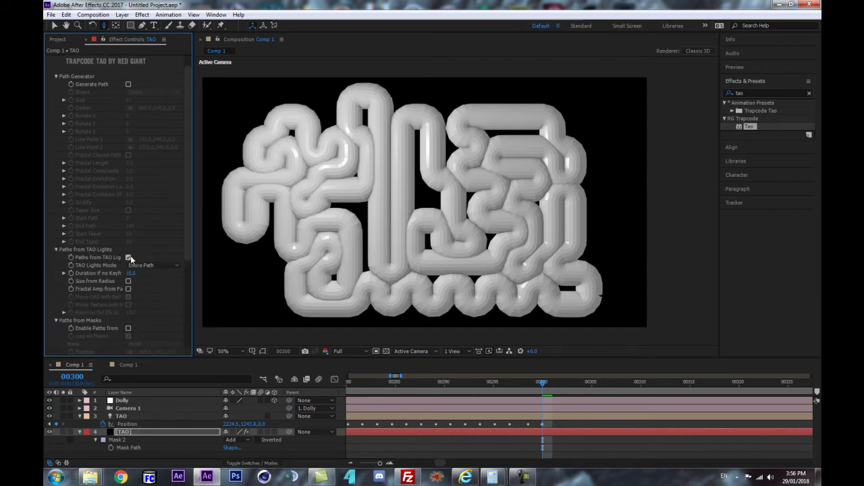
click(56, 79)
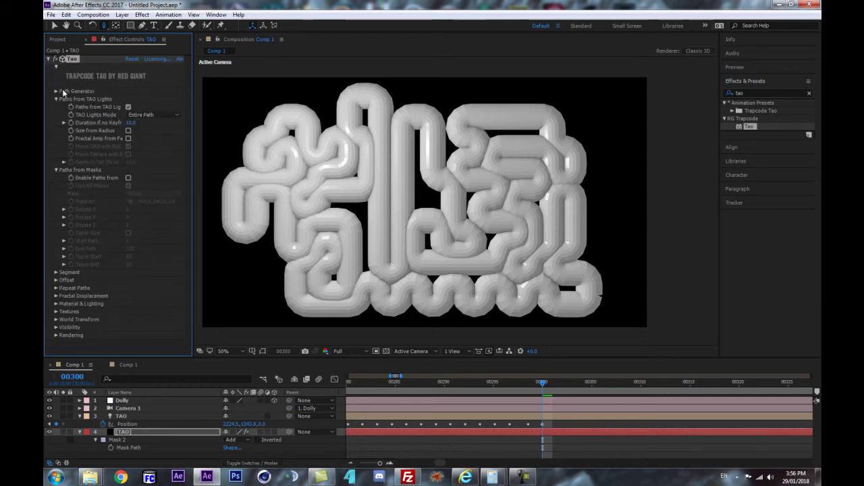
click(128, 106)
click(56, 170)
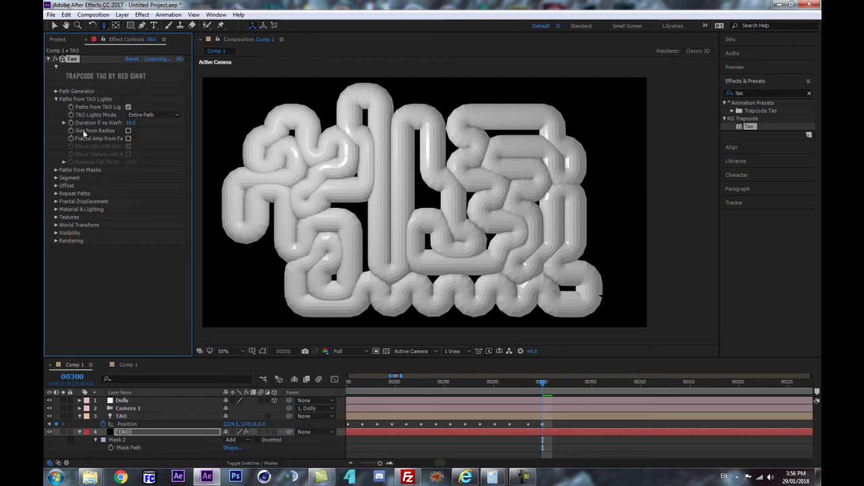
click(128, 130)
- Reveal the TAO light's options and reduce its Radius to 34 to thin the pipes
click(124, 417)
key(a)
key(a)
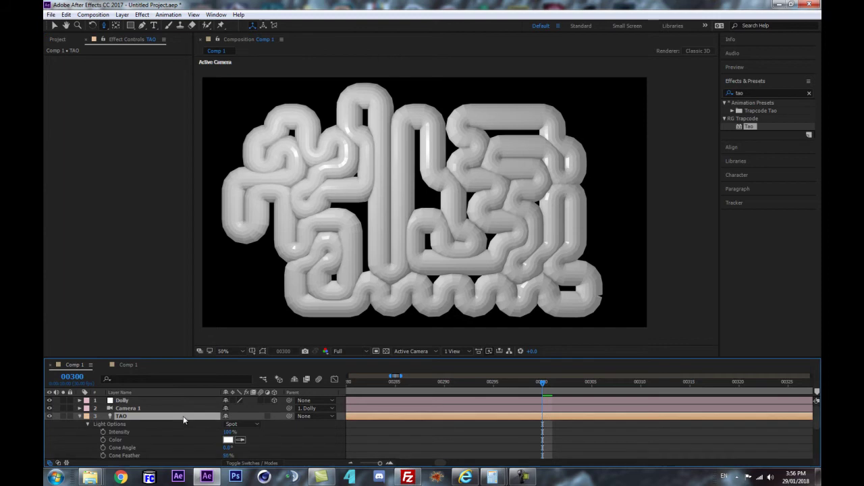
scroll(204, 431, down, 2)
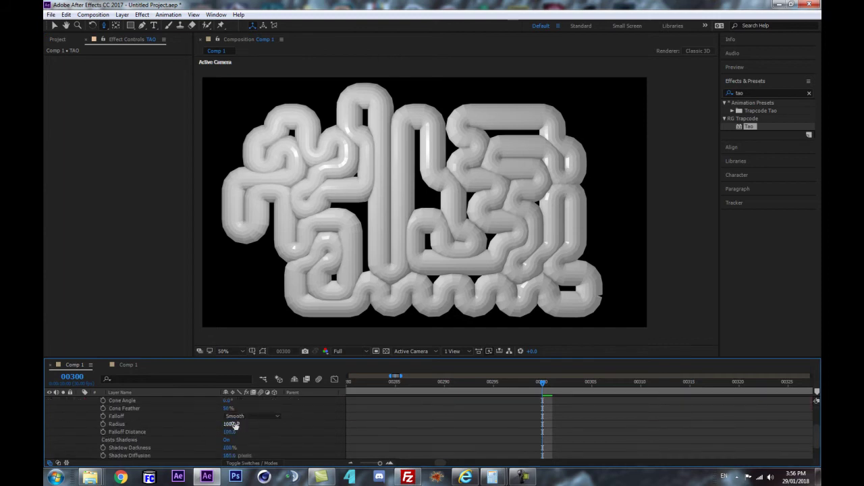
scroll(138, 442, up, 2)
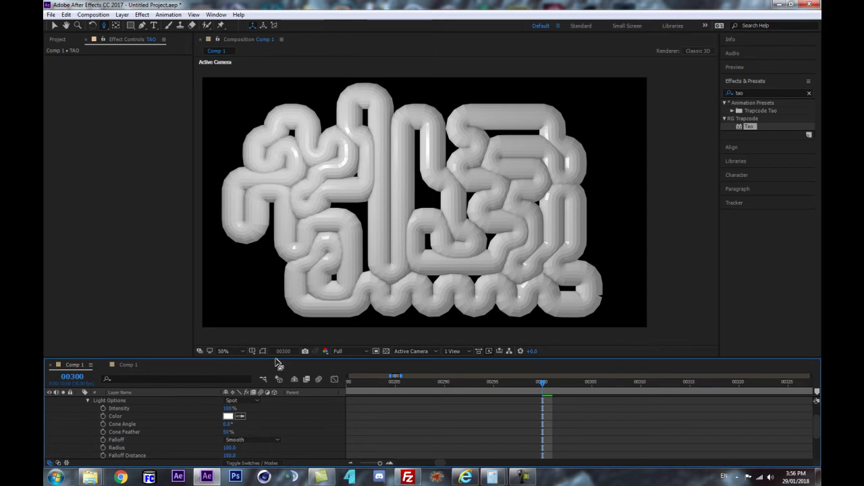
drag(277, 359, 280, 304)
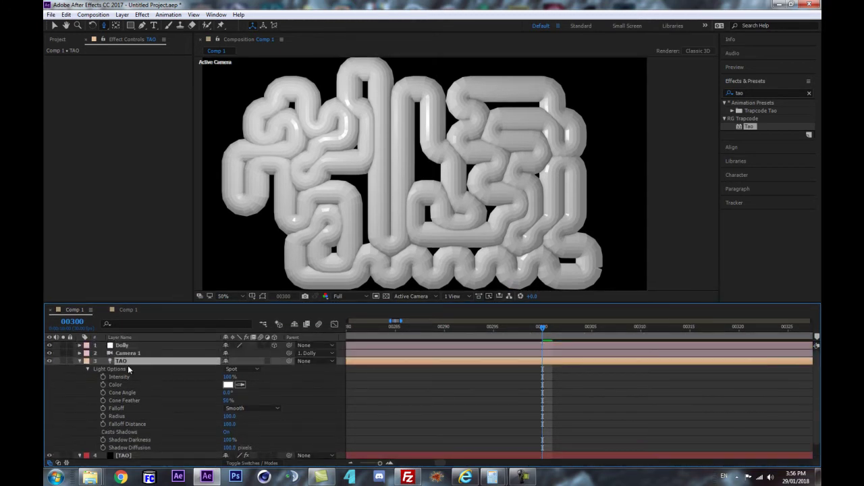
key(u)
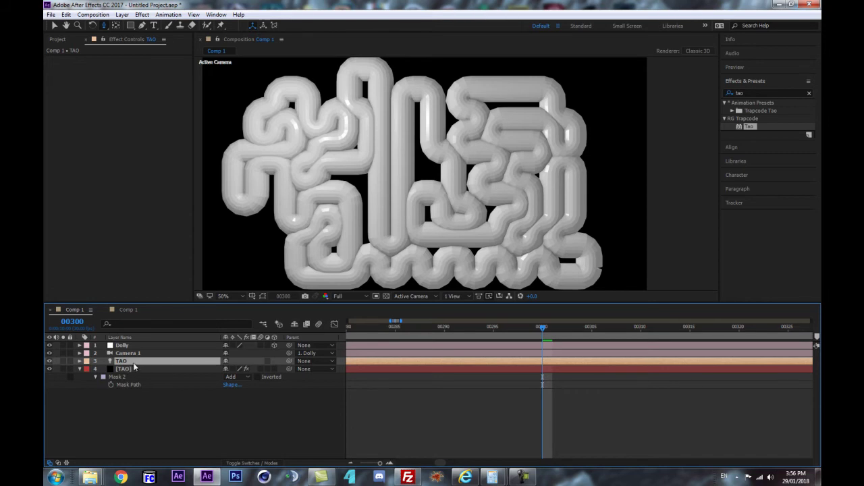
key(a)
key(a)
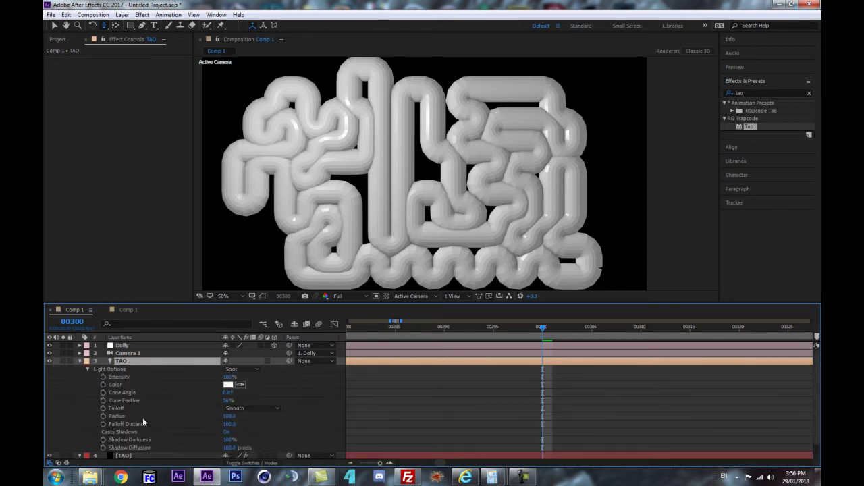
drag(220, 416, 191, 415)
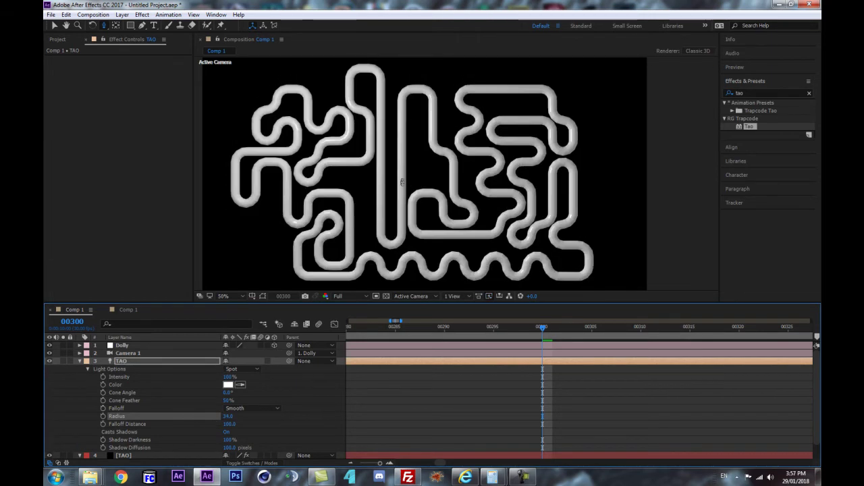
- Examine the thinner pipes up close and review the Segment settings of the TAO solid's Tao effect
scroll(356, 230, up, 1)
scroll(360, 233, down, 1)
scroll(373, 234, up, 1)
scroll(456, 190, up, 1)
scroll(483, 188, down, 1)
scroll(510, 193, down, 1)
click(80, 362)
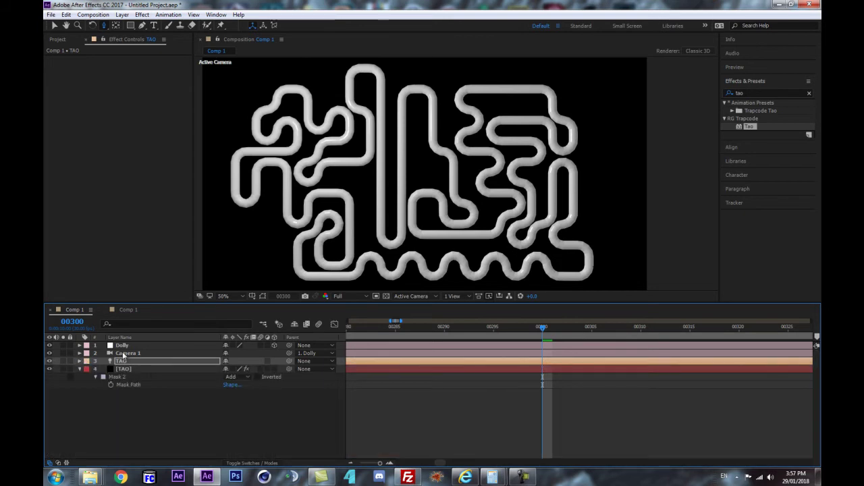
click(131, 369)
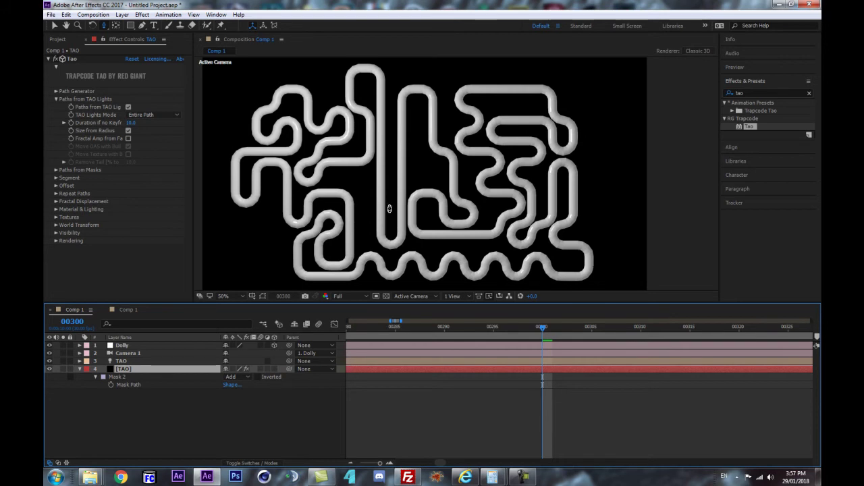
scroll(294, 181, up, 2)
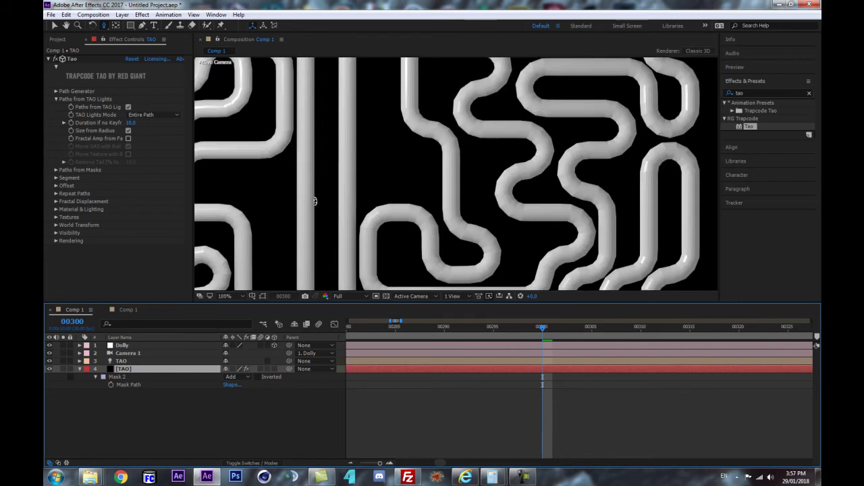
scroll(299, 201, down, 2)
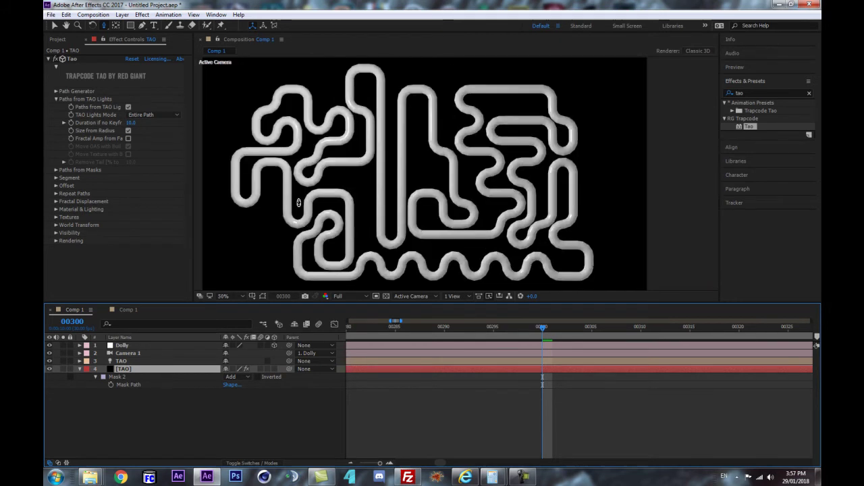
click(57, 179)
scroll(59, 181, down, 3)
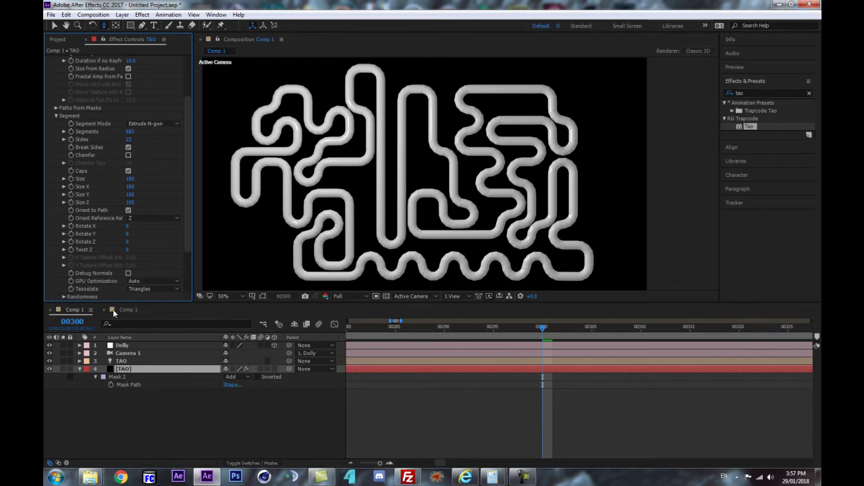
drag(327, 166, 384, 170)
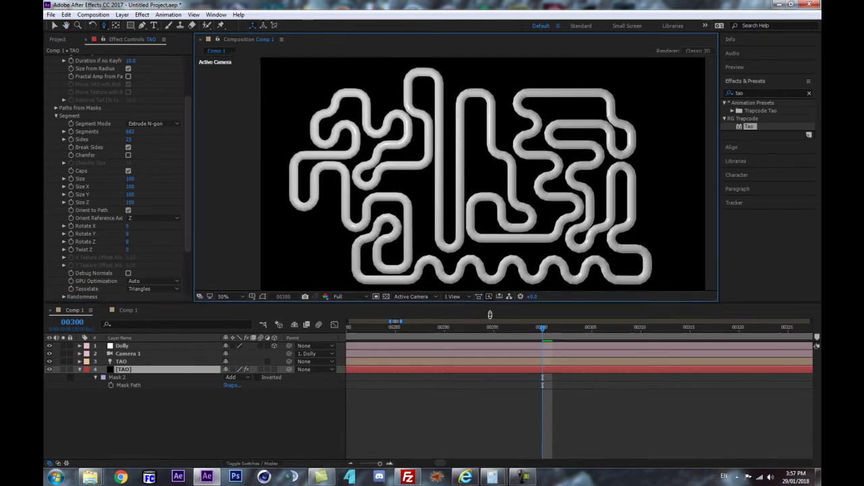
drag(489, 302, 484, 325)
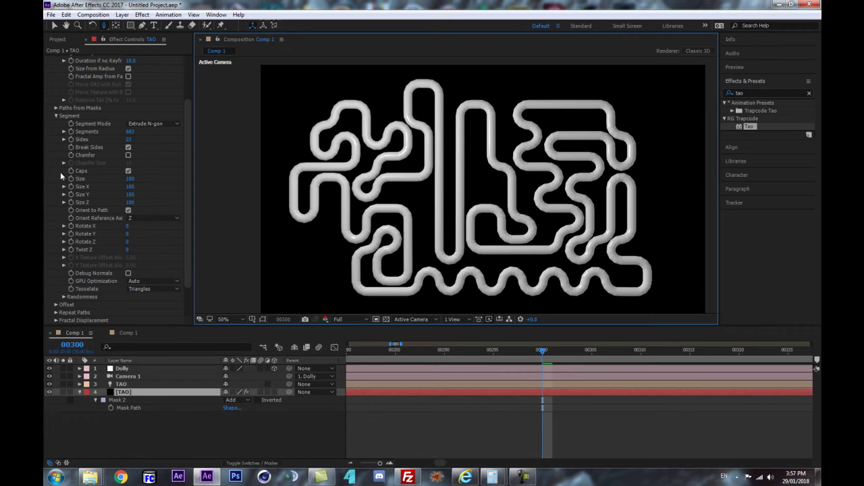
- Duplicate the TAO light, return to frame 0 and reveal the Position keyframes of both lights
click(132, 385)
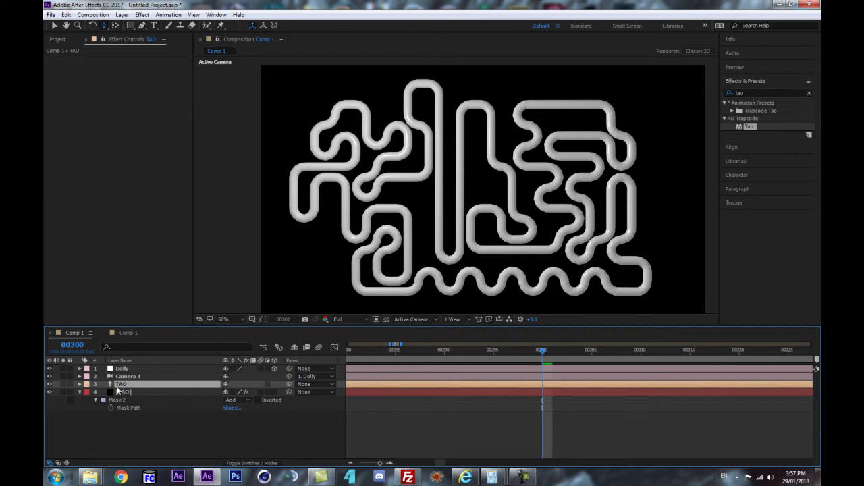
key(ctrl+d)
drag(542, 352, 217, 377)
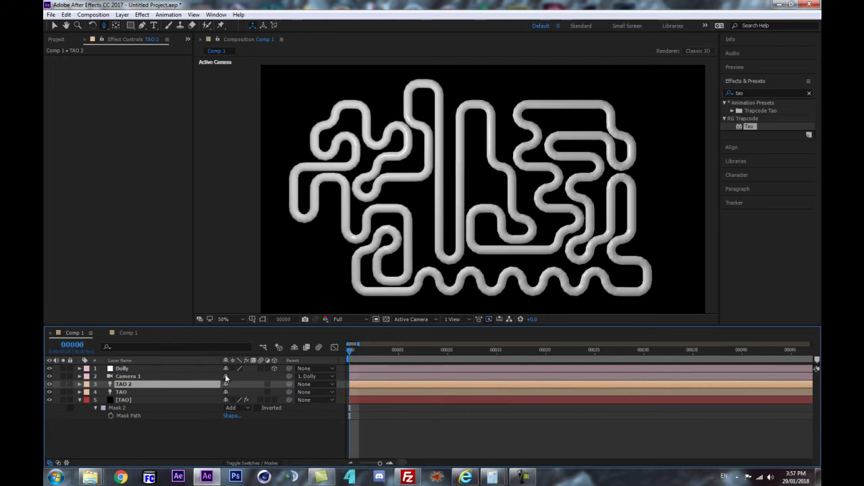
click(139, 395)
key(u)
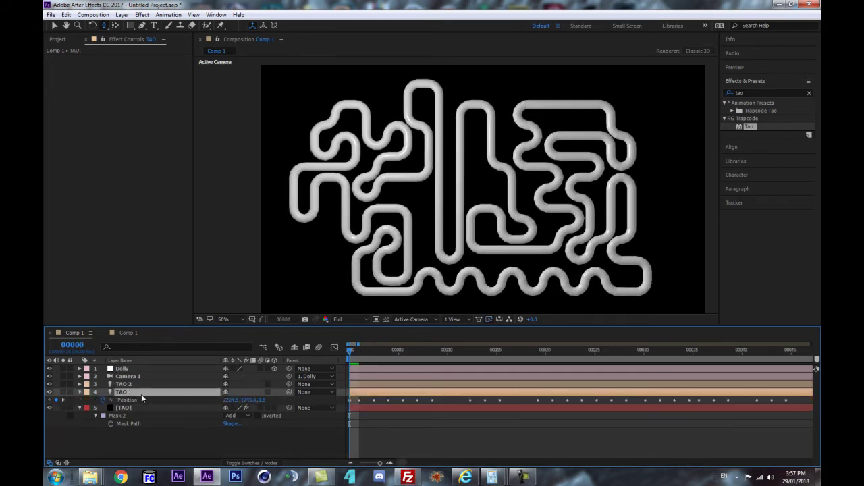
click(147, 387)
key(u)
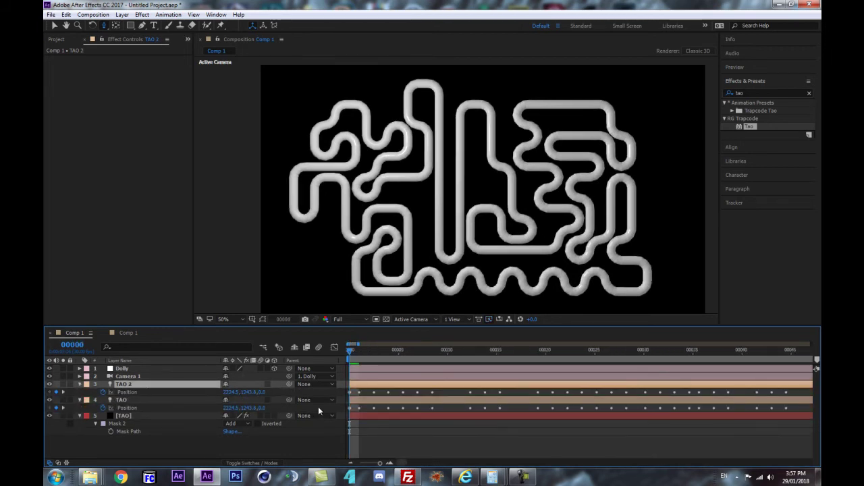
- Remove the duplicate light's Position keyframes and link its Position by expression to the original light's Position
key(minus)
key(minus)
key(minus)
key(minus)
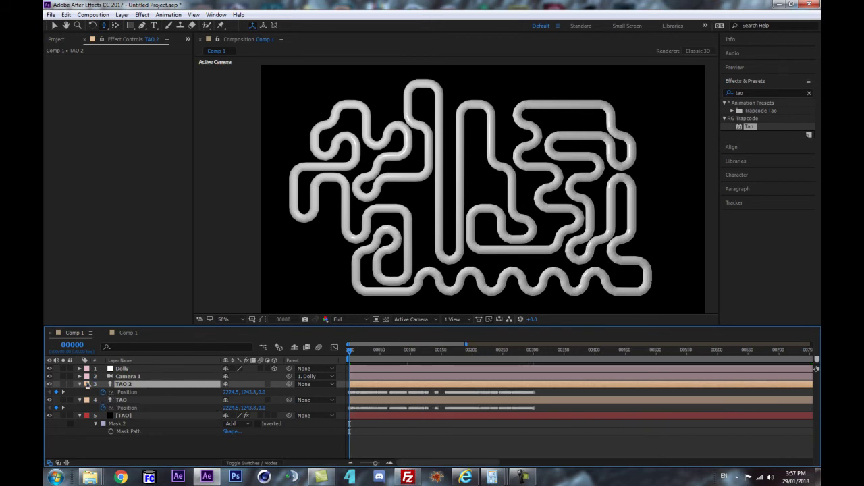
click(102, 391)
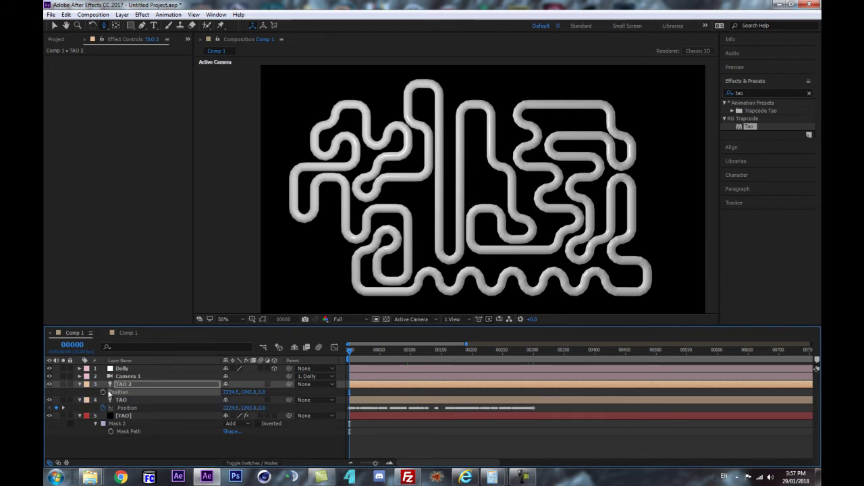
alt+click(103, 391)
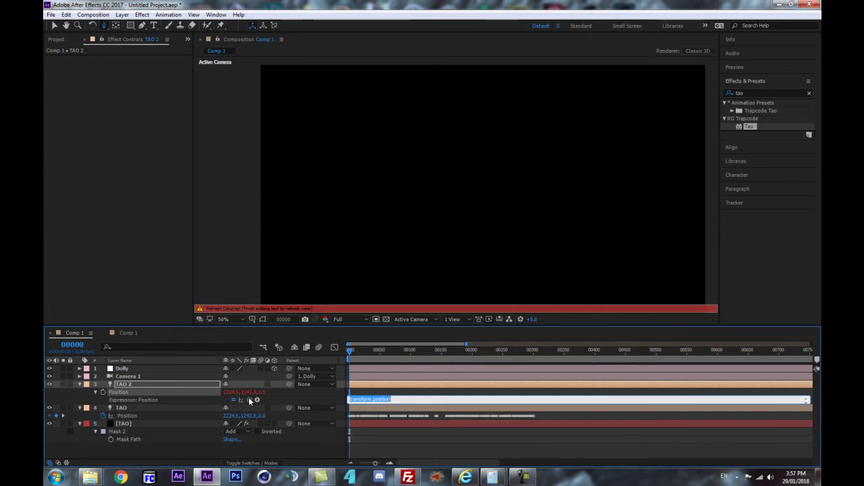
drag(250, 400, 160, 414)
click(164, 388)
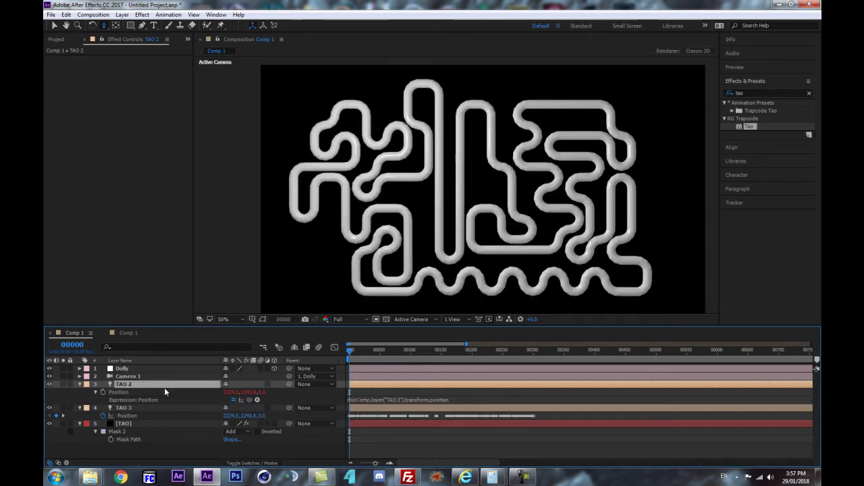
- Rename the keyframed original light as TAObasePath
click(136, 410)
key(Return)
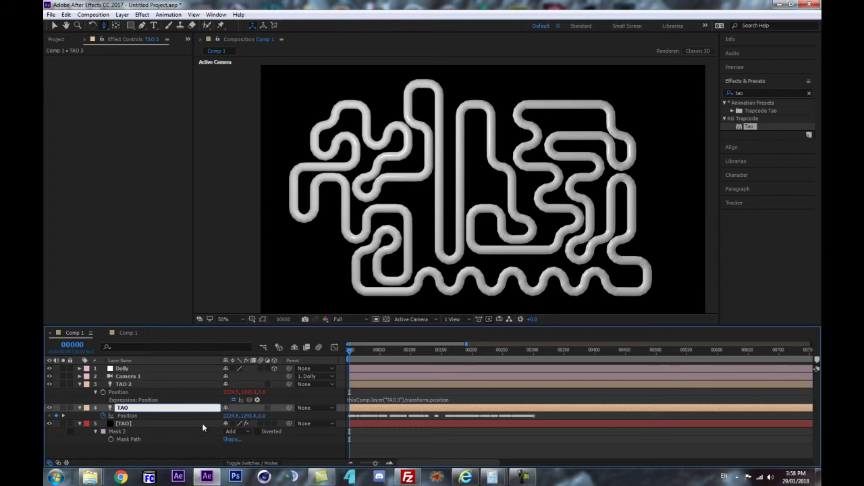
text(th)
key(Return)
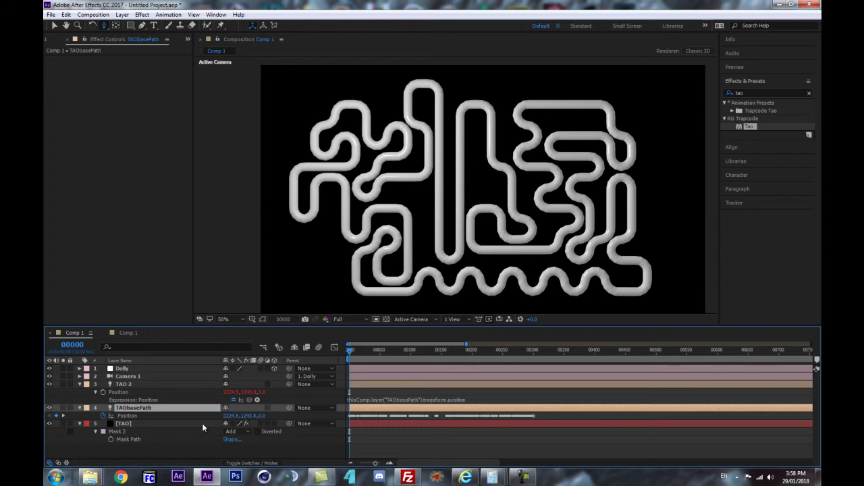
- Rename the duplicate TAO 2 light as TAObolts
click(165, 385)
key(Return)
click(165, 385)
key(BackSpace)
text(bolts)
key(Return)
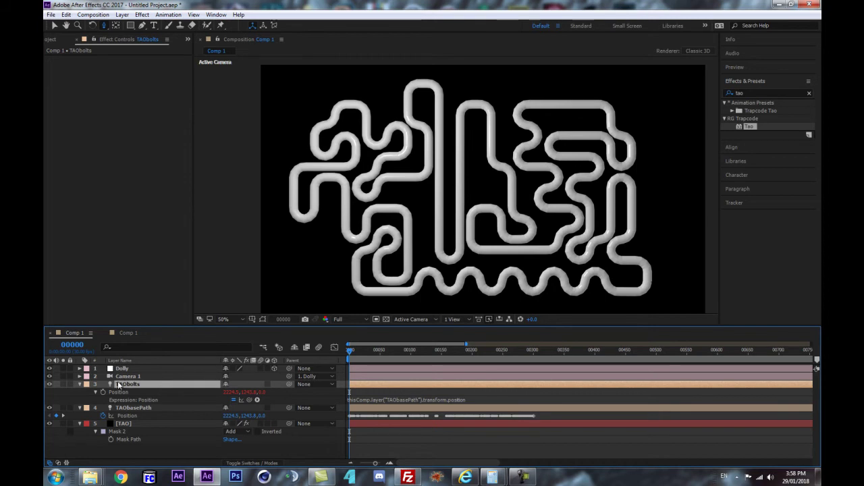
- Set the Radius of the TAObolts light to 50 in its light options
key(a)
key(a)
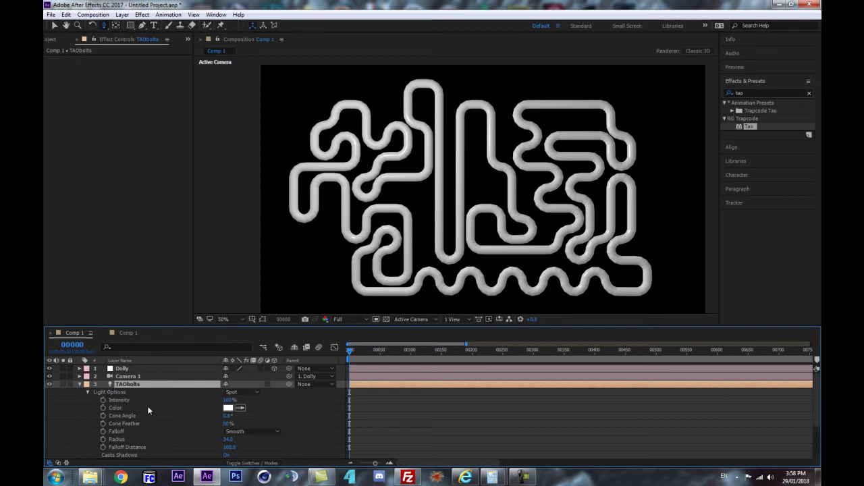
click(228, 439)
text(50)
key(Return)
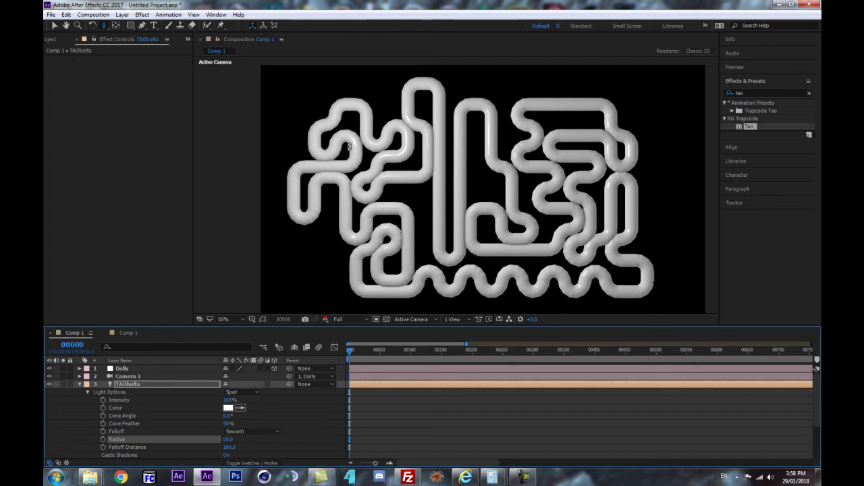
click(80, 384)
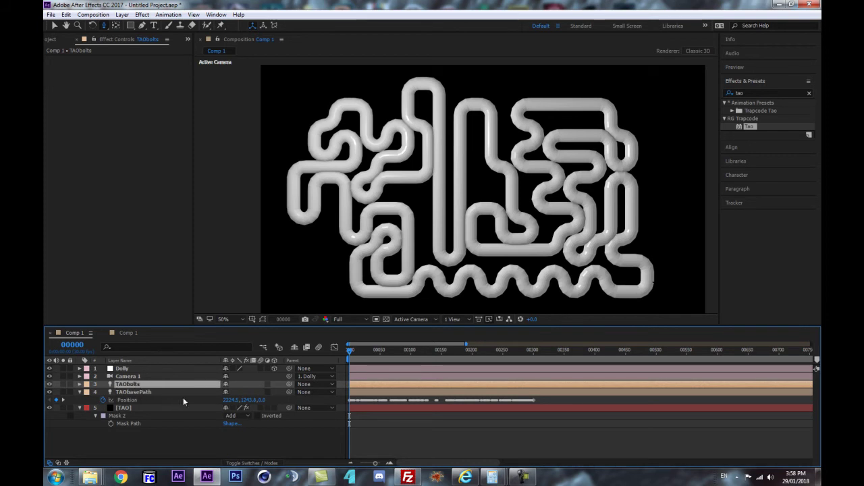
- Try the Repeat N-gon segment mode on the TAO layer's Tao effect, with Segments lowered to 115
click(132, 409)
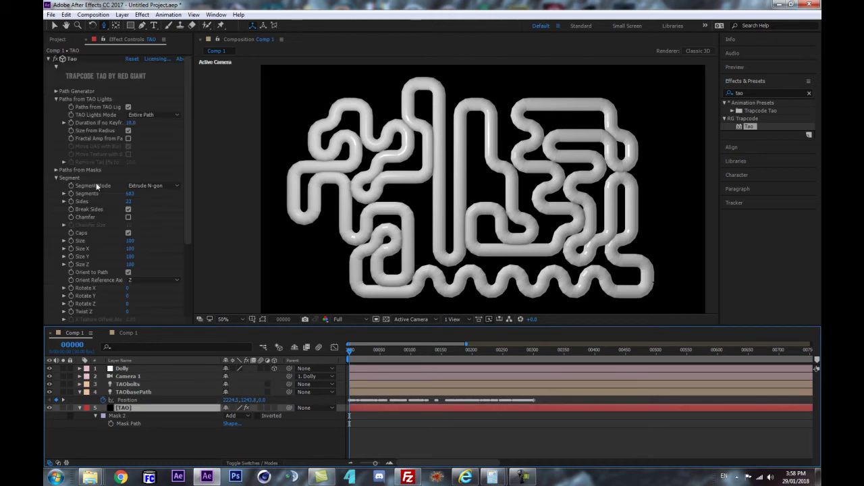
click(135, 186)
click(177, 206)
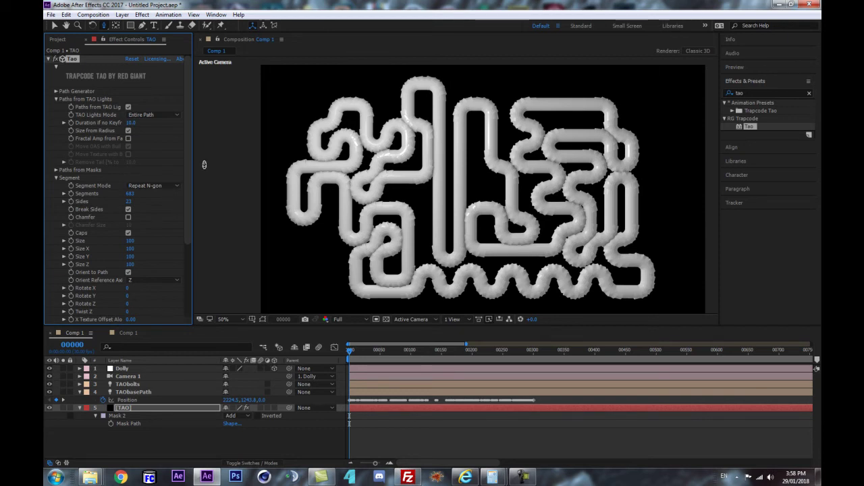
drag(116, 197, 44, 205)
drag(129, 195, 75, 206)
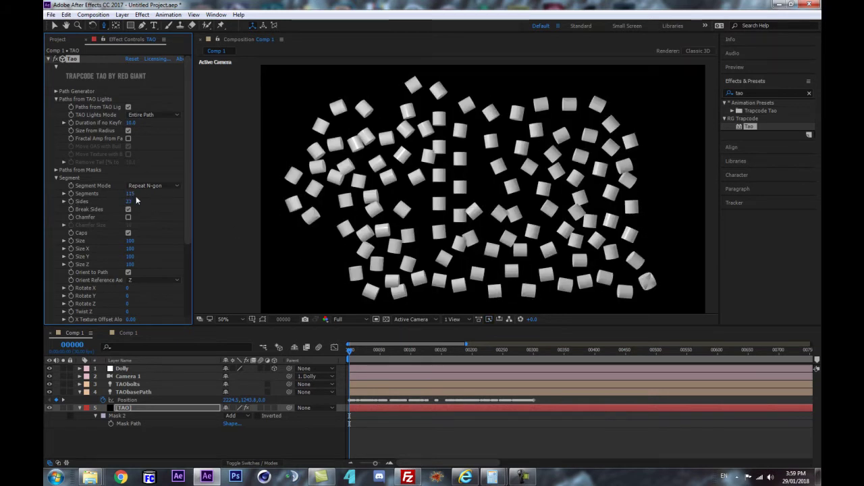
- Undo the Segments reduction on the TAO layer and return its Segment Mode to Extrude N-gon
key(ctrl+z)
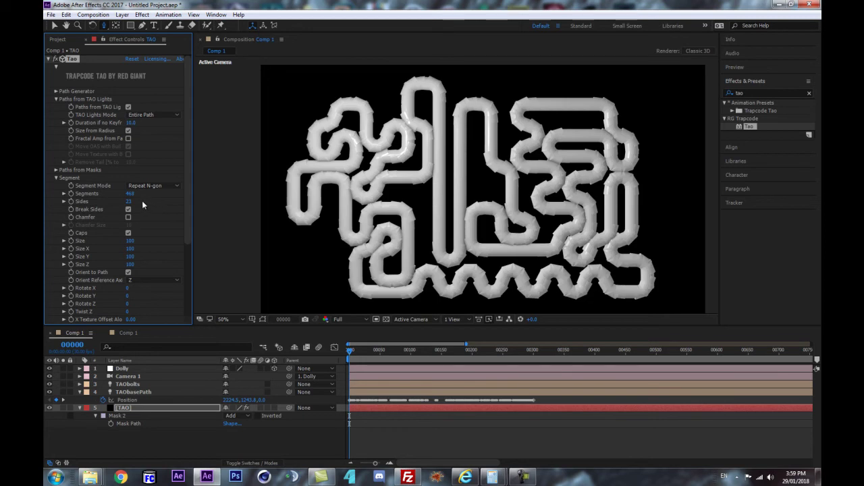
drag(131, 196, 134, 199)
scroll(242, 213, up, 1)
scroll(418, 169, down, 1)
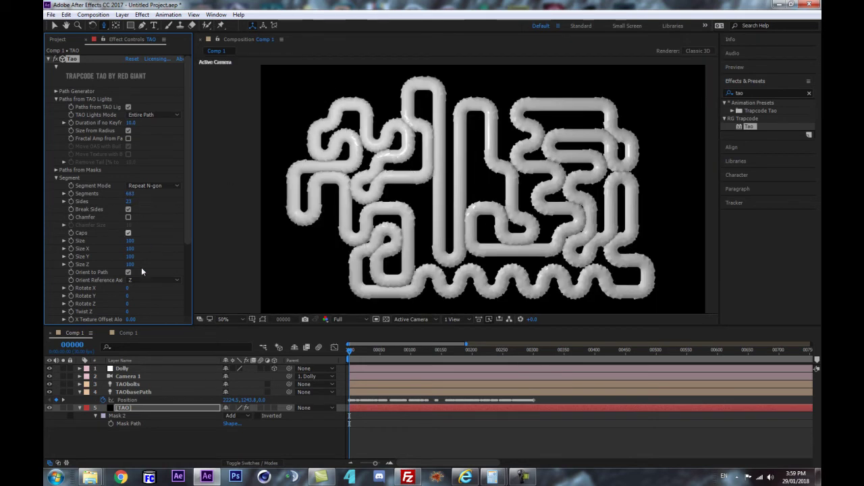
click(149, 383)
click(143, 409)
click(161, 186)
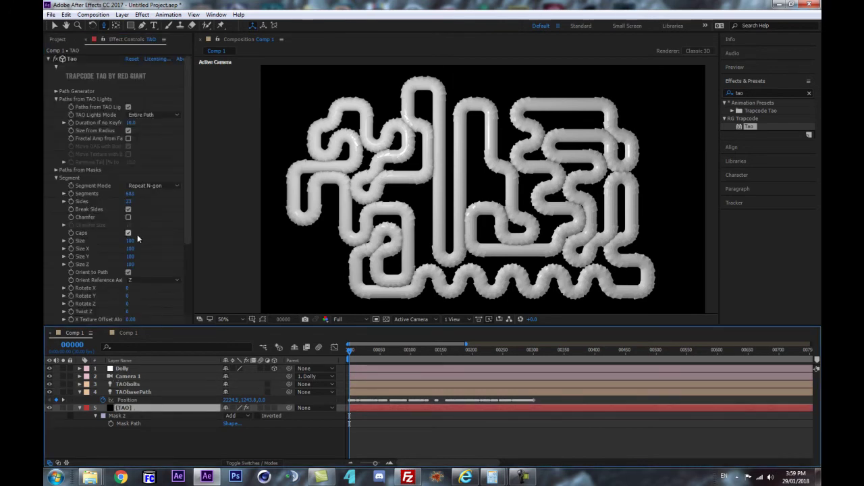
click(142, 232)
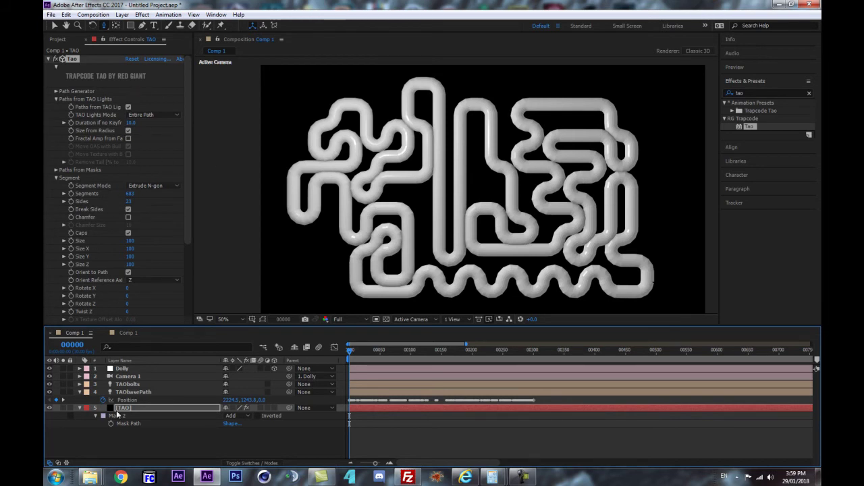
- Rename the TAObolts light as "TAObolts mod:n" to give it its own segment mode
click(138, 384)
key(Return)
click(151, 384)
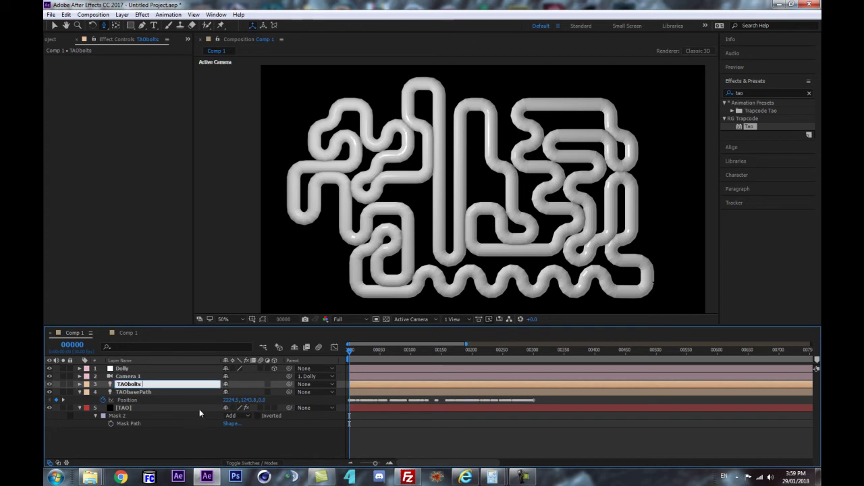
text(mod:n)
key(Return)
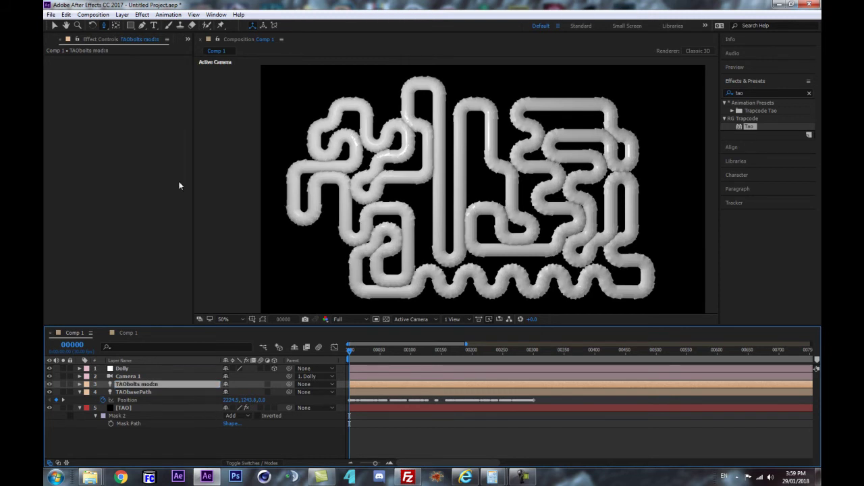
scroll(486, 168, up, 1)
scroll(535, 145, down, 1)
- Try a Segments value of 100 in the TAO layer's Tao effect, then undo it
click(141, 408)
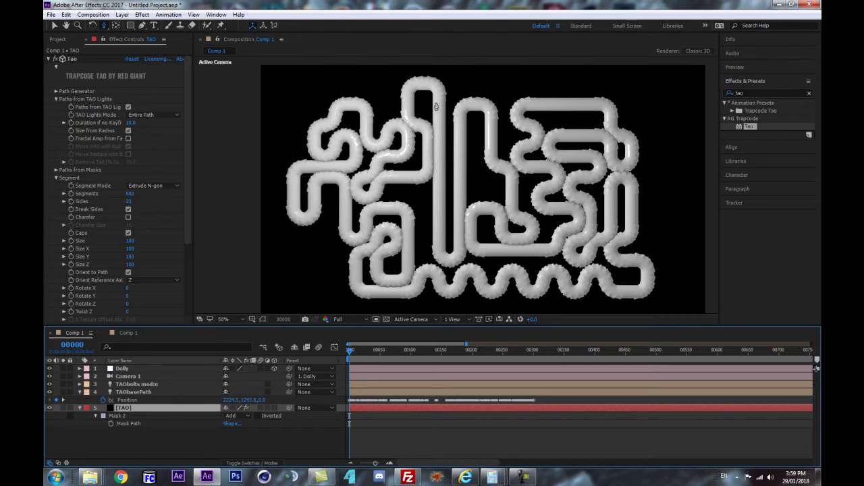
click(131, 194)
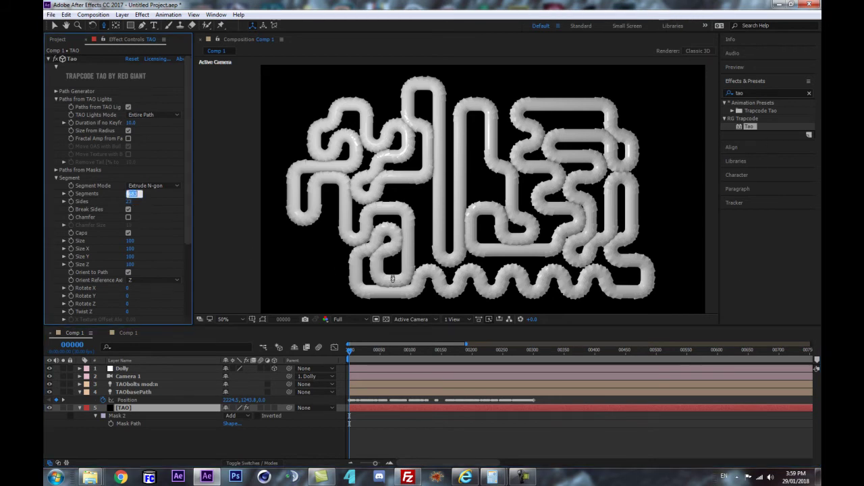
text(100)
key(Return)
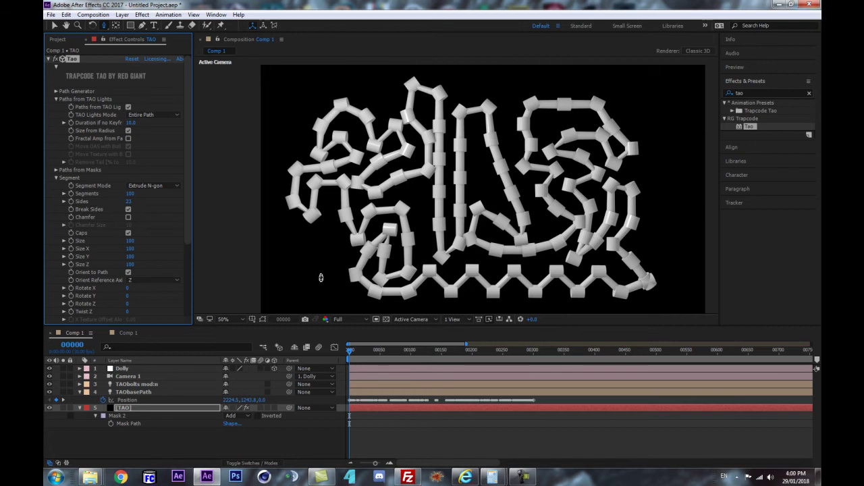
key(ctrl+z)
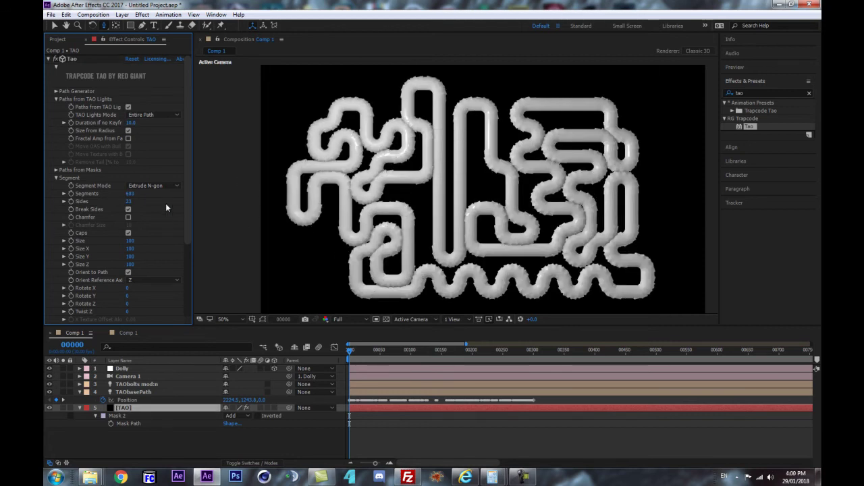
- Append seg:60 to the bolts light's name, making it "TAObolts mod:nseg:60"
click(166, 383)
key(Return)
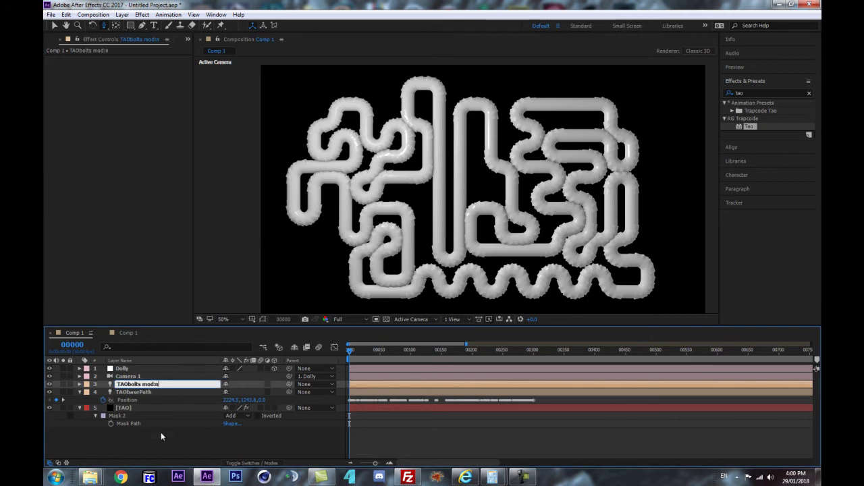
text(seg:60)
key(Return)
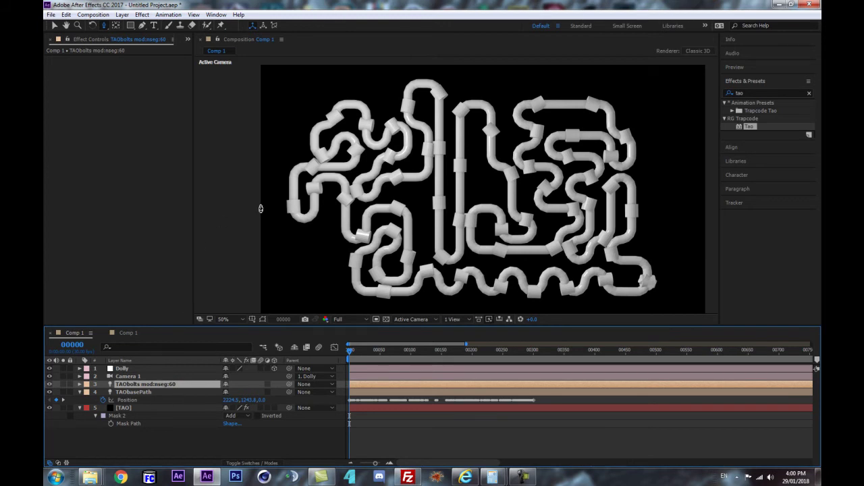
scroll(392, 183, up, 1)
scroll(393, 182, down, 1)
drag(430, 350, 326, 357)
- Try an X Rotation of 122° on the bolts light, then undo the rotation
click(129, 410)
click(152, 385)
key(r)
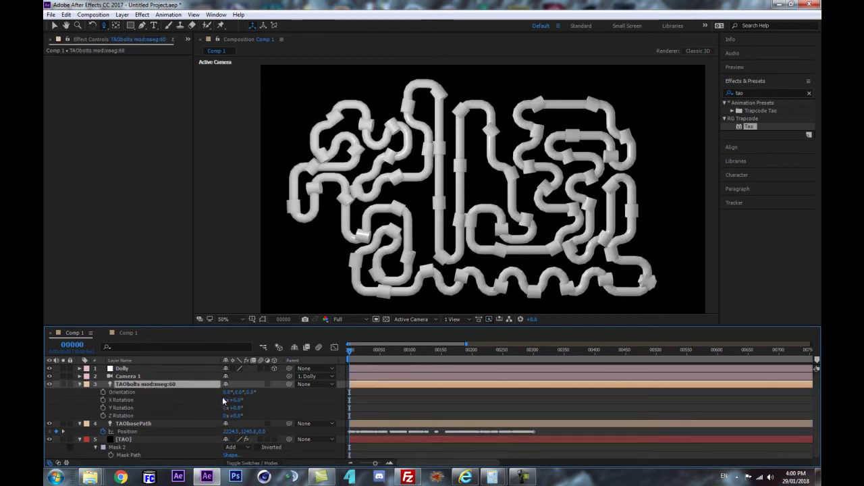
drag(232, 401, 278, 389)
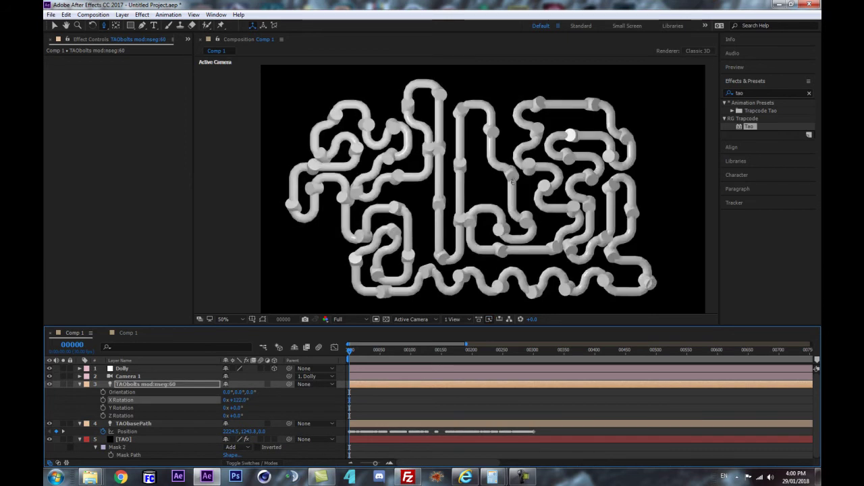
scroll(515, 190, up, 1)
key(ctrl+z)
scroll(441, 223, down, 1)
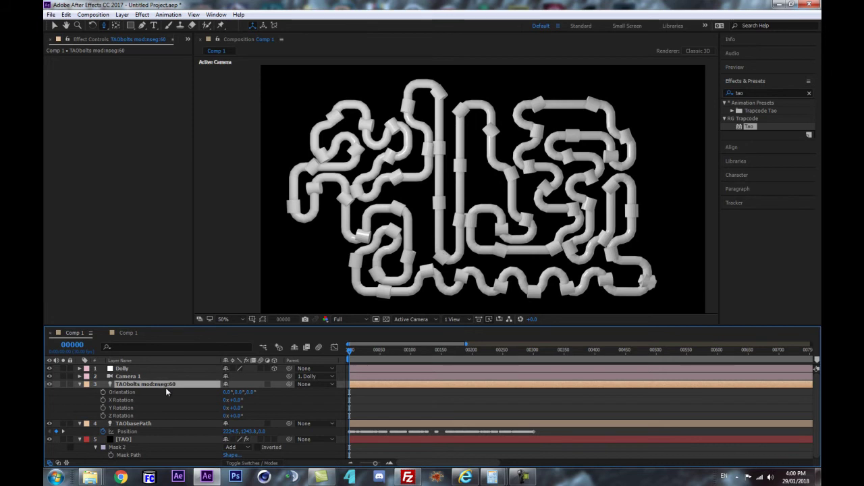
- Set Size Z to 53 in the TAO layer's segment settings to shorten the bolts along the pipe
click(128, 439)
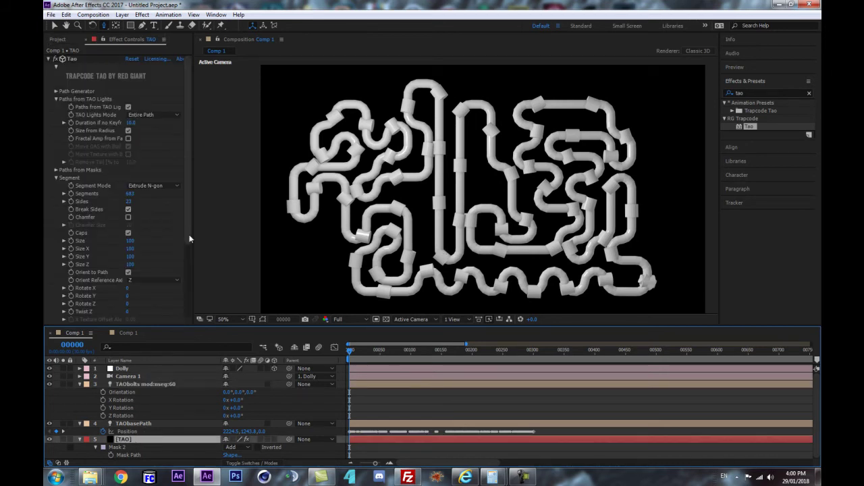
scroll(355, 216, up, 1)
scroll(356, 222, down, 1)
scroll(156, 216, down, 3)
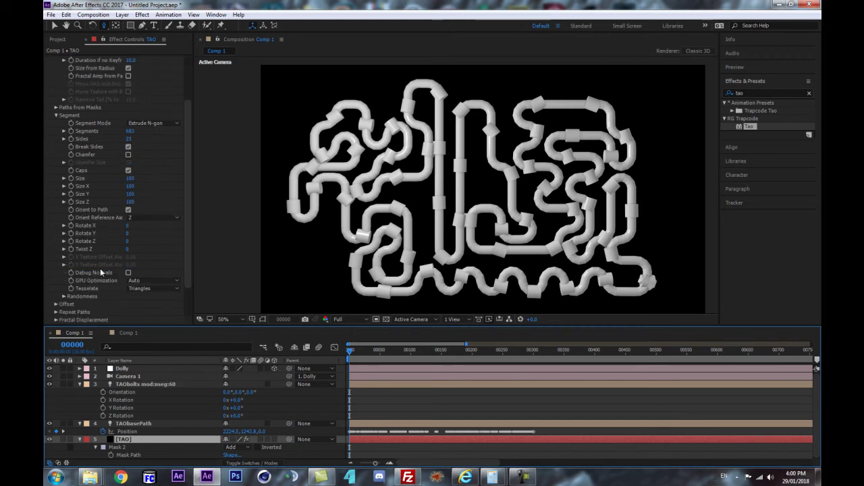
scroll(425, 176, up, 1)
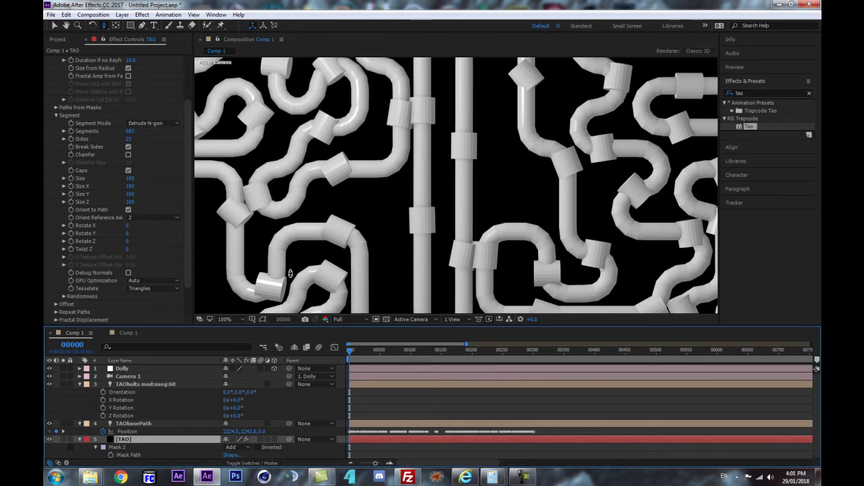
scroll(104, 235, up, 1)
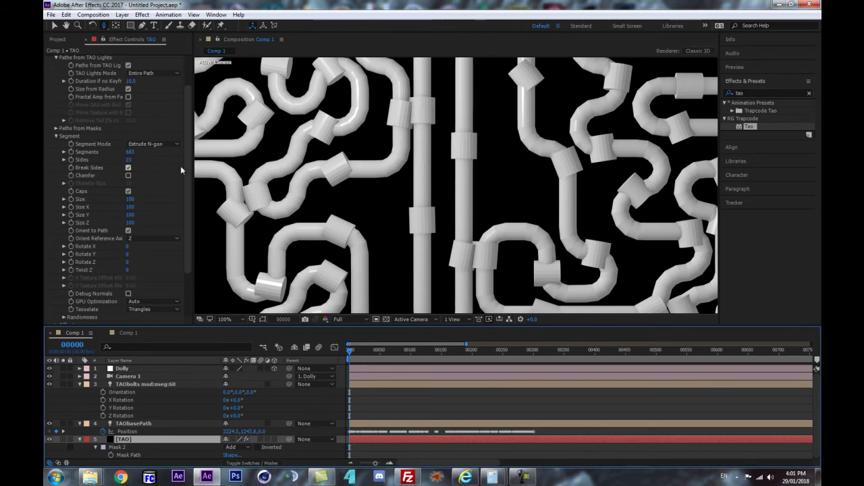
scroll(149, 211, up, 2)
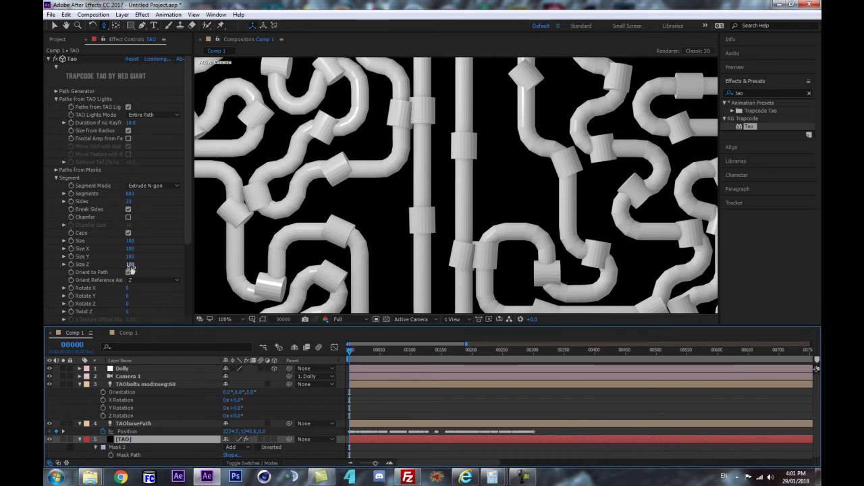
drag(129, 264, 110, 266)
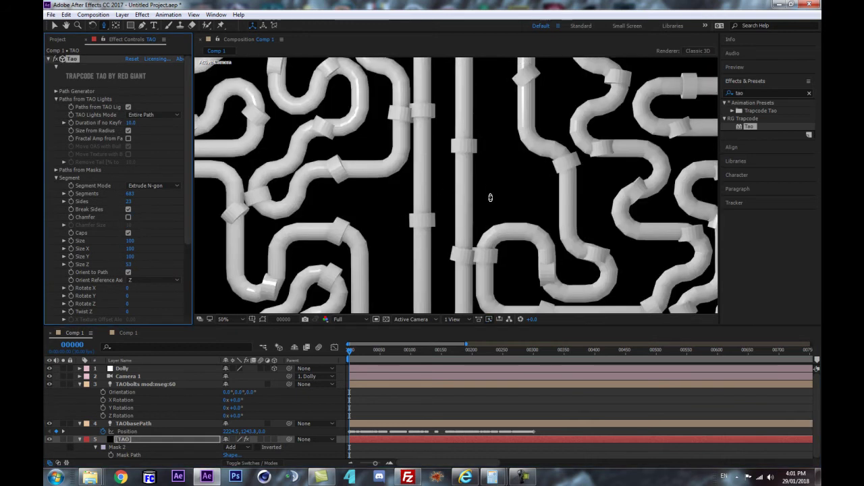
scroll(492, 189, down, 1)
scroll(473, 178, up, 1)
- Try a Radius of 65 in the bolts light's options, then undo the change
click(159, 385)
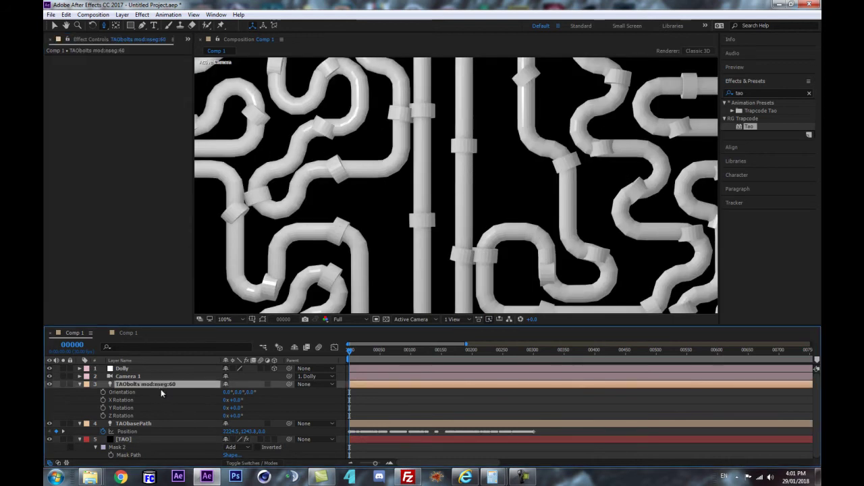
key(a)
key(a)
scroll(231, 419, down, 2)
drag(229, 395, 239, 396)
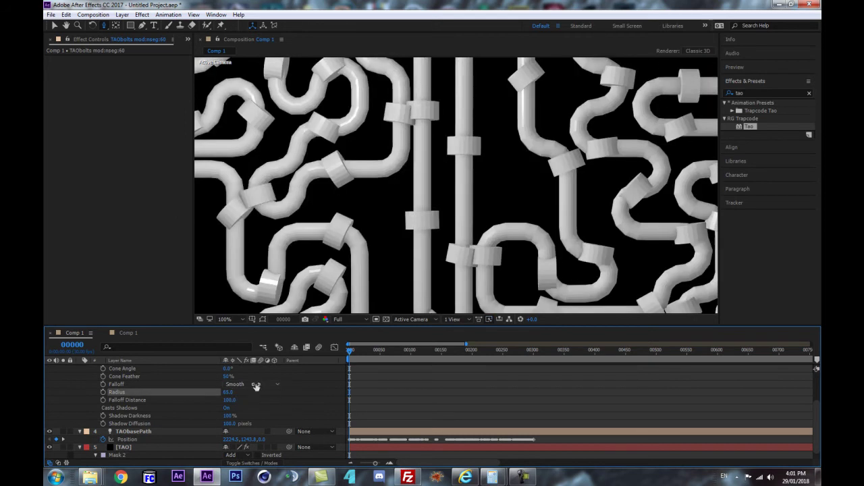
key(ctrl+z)
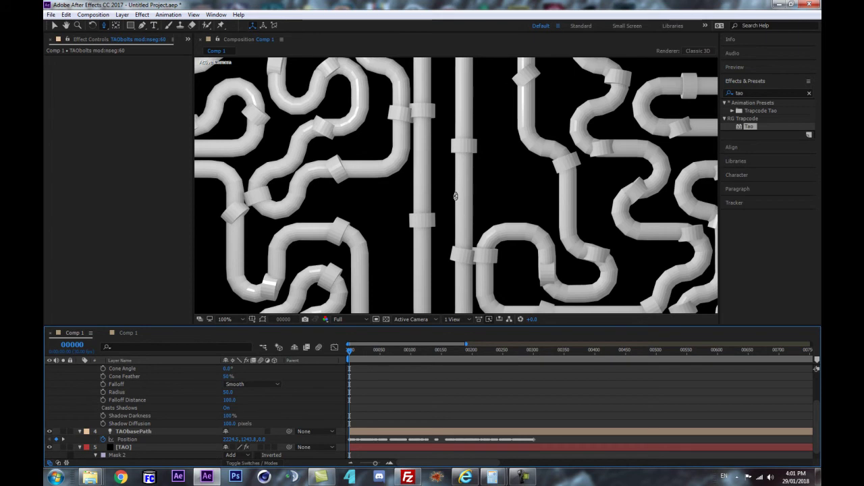
- Set the Radius of the TAObasePath light to 25 in its light options
scroll(187, 419, down, 1)
click(170, 425)
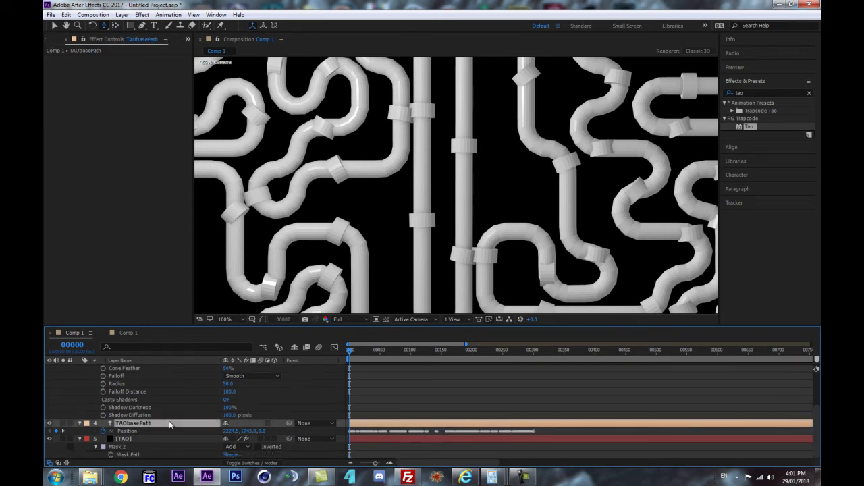
key(a)
key(a)
scroll(248, 443, down, 1)
drag(230, 456, 223, 455)
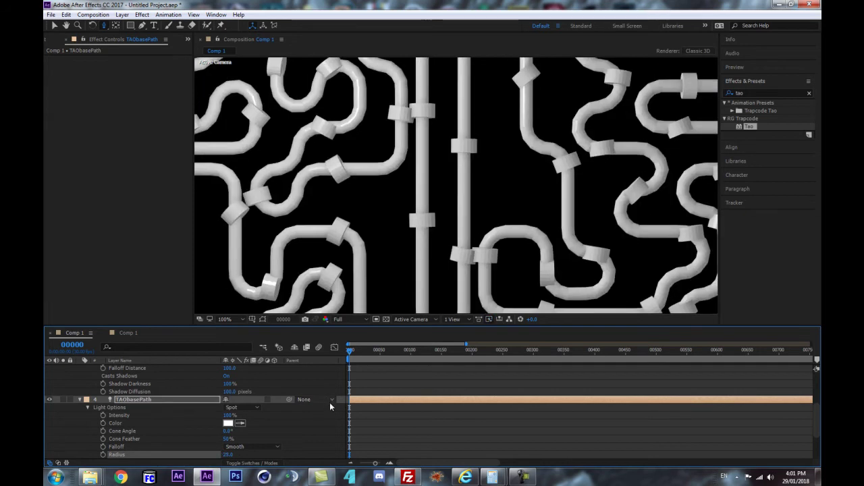
- Collapse the expanded properties of all layers in the timeline and deselect everything
scroll(227, 394, up, 3)
key(ctrl+a)
click(79, 377)
click(241, 440)
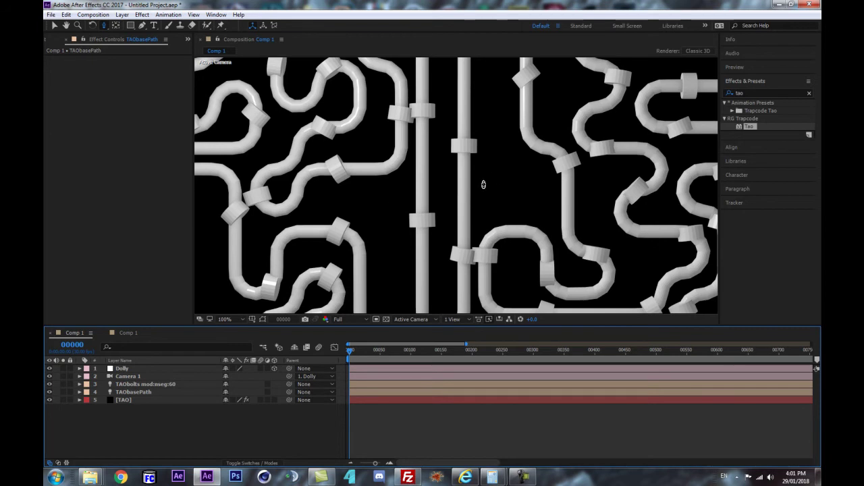
- Append sid:6 to the bolts light's name, making it "TAObolts mod:nseg:60sid:6", for six-sided bolts
scroll(501, 233, down, 1)
scroll(475, 182, up, 1)
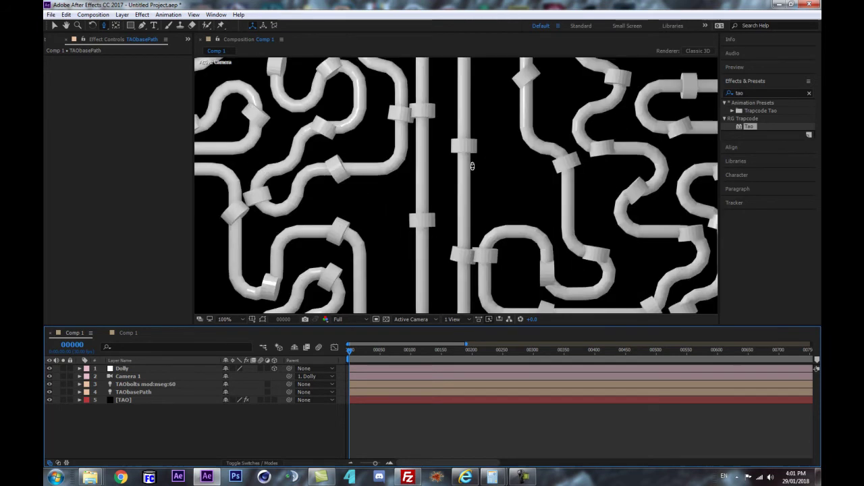
click(180, 386)
key(Return)
click(197, 385)
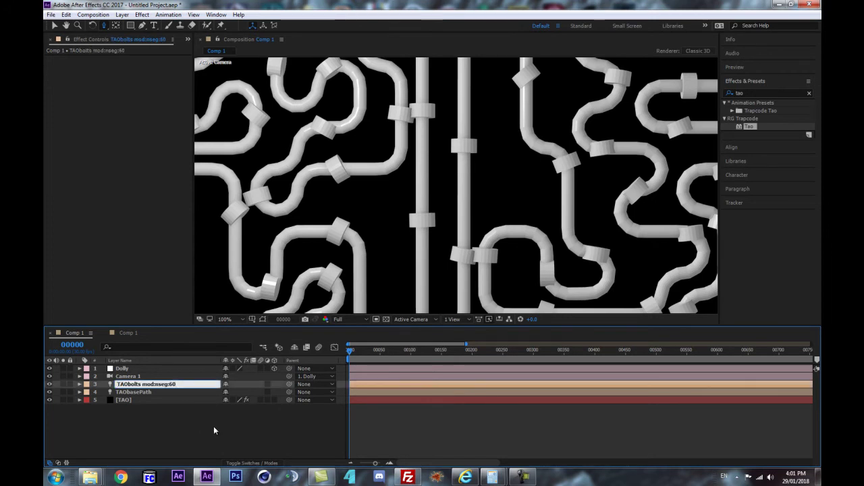
text(sid:6)
key(Return)
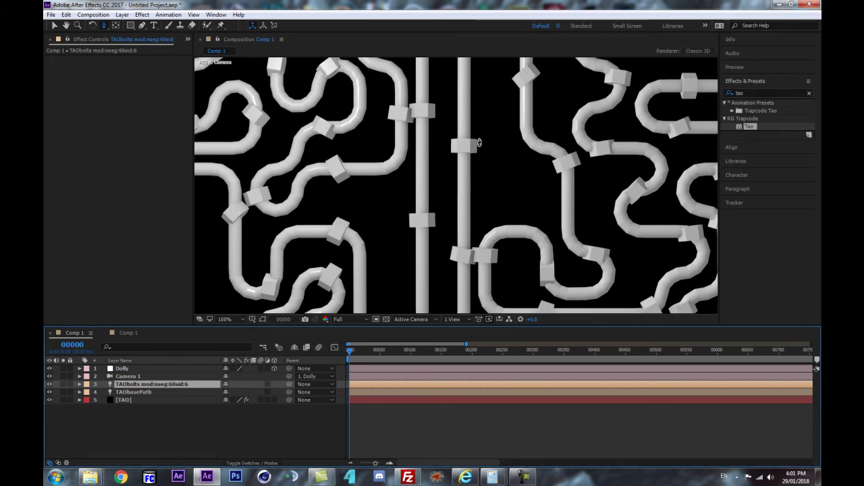
scroll(493, 146, down, 1)
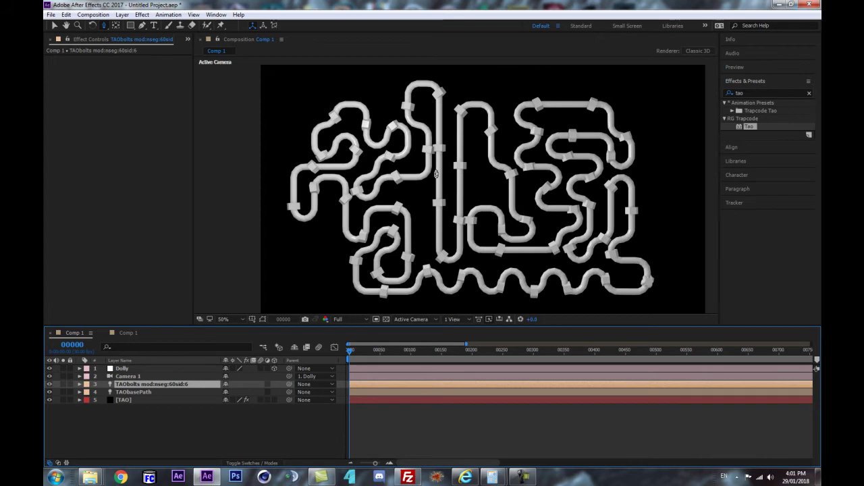
scroll(436, 173, up, 1)
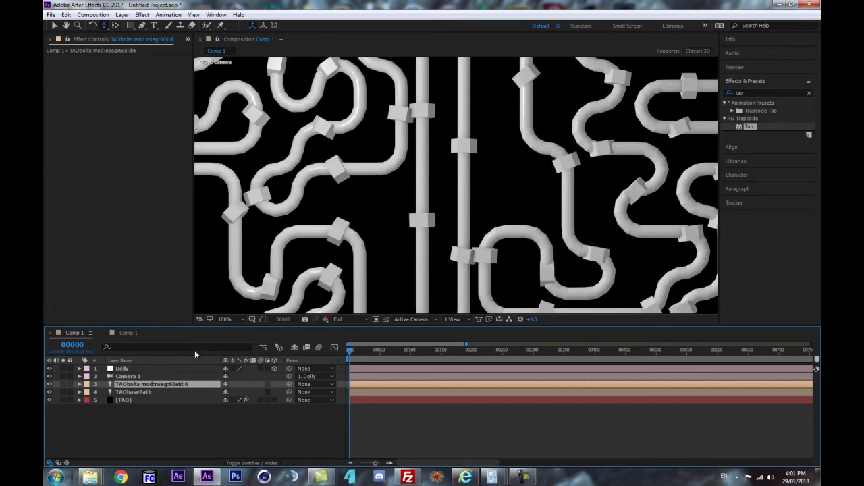
- Remove the 60-segment override from the bolts light's name, making it "TAObolts mod:nsid:6"
click(150, 402)
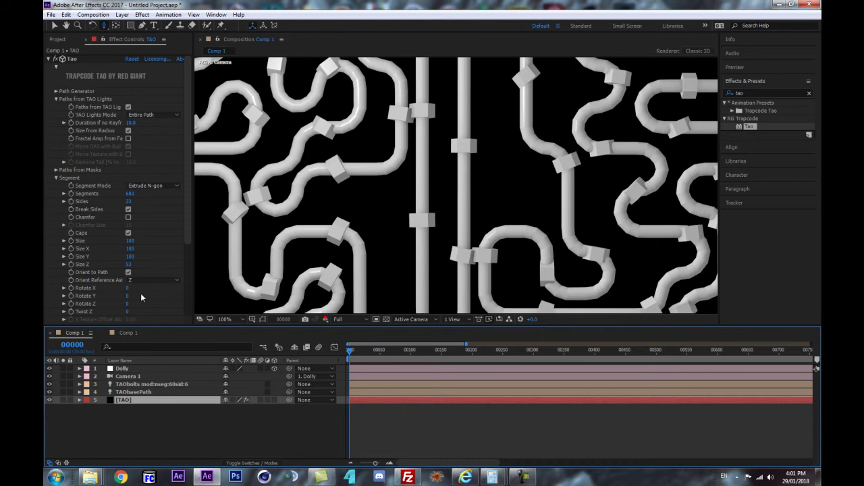
click(167, 384)
key(Return)
drag(175, 385, 164, 385)
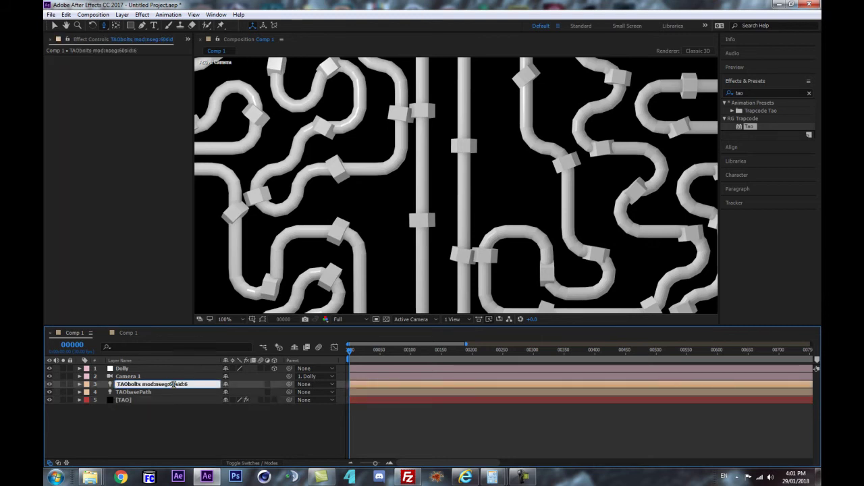
key(BackSpace)
key(BackSpace)
key(BackSpace)
key(Return)
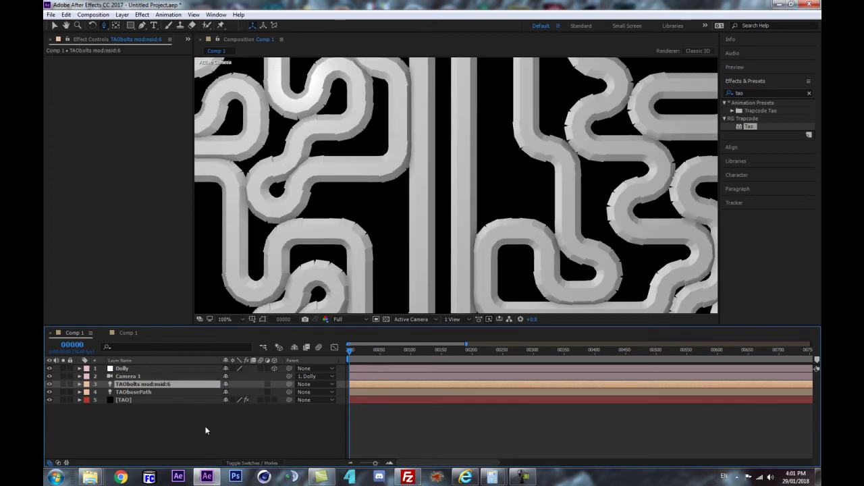
- Reveal the bolts light's options and start keyframing its Radius at 50 on frame 0
scroll(341, 247, down, 2)
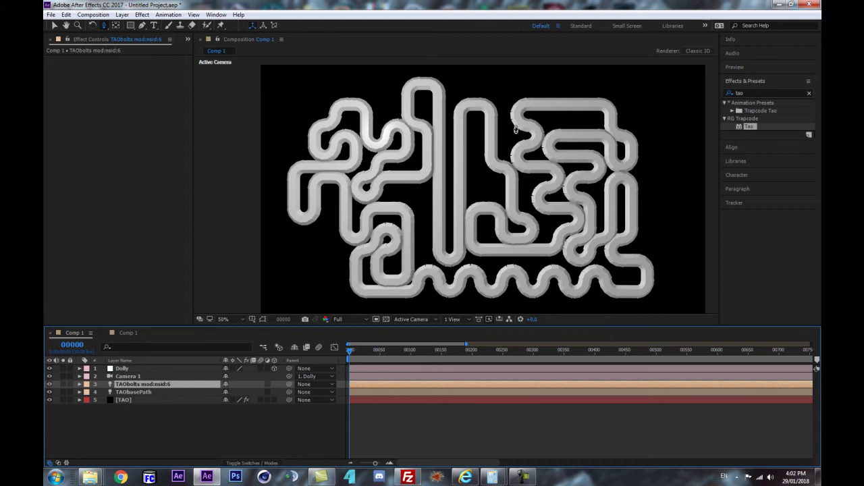
scroll(568, 222, up, 2)
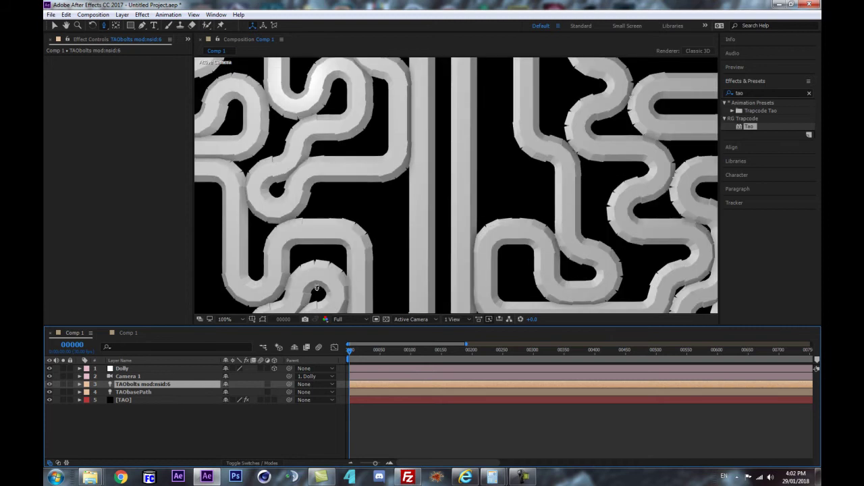
scroll(351, 164, down, 2)
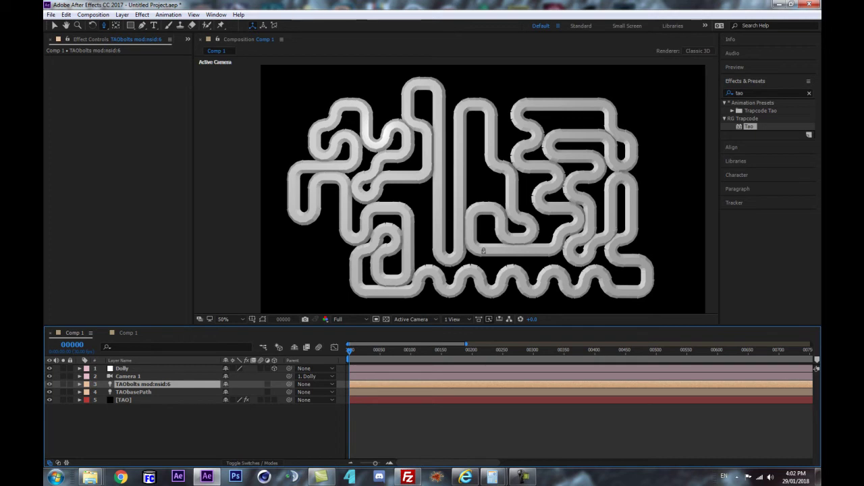
click(137, 400)
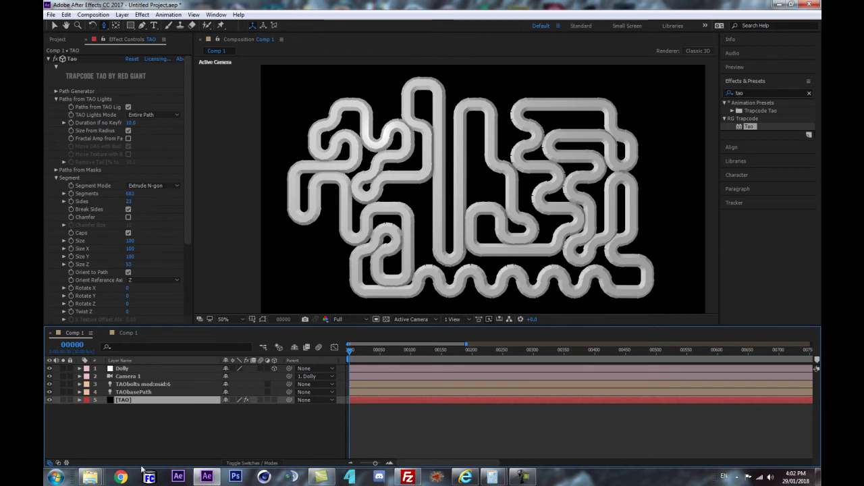
click(162, 384)
key(a)
key(a)
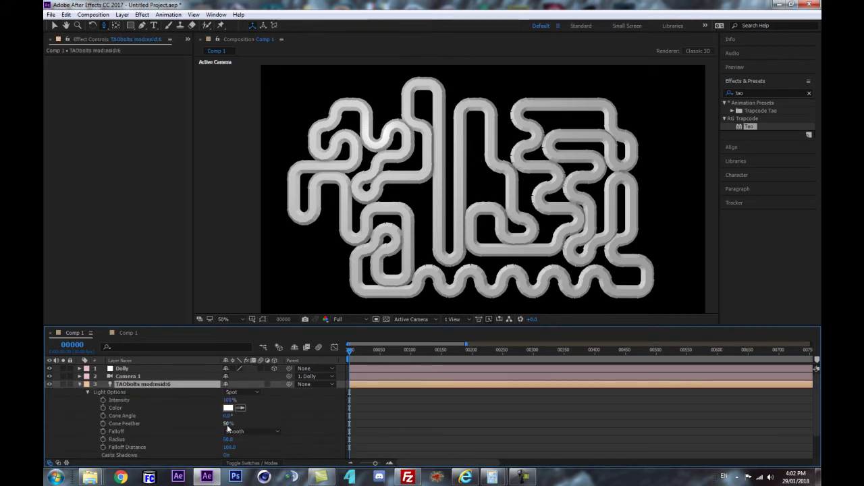
scroll(137, 441, down, 2)
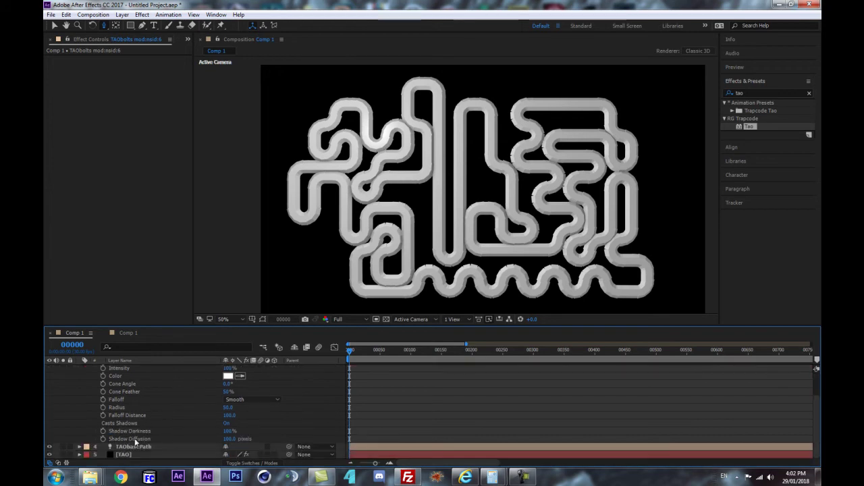
scroll(126, 439, up, 1)
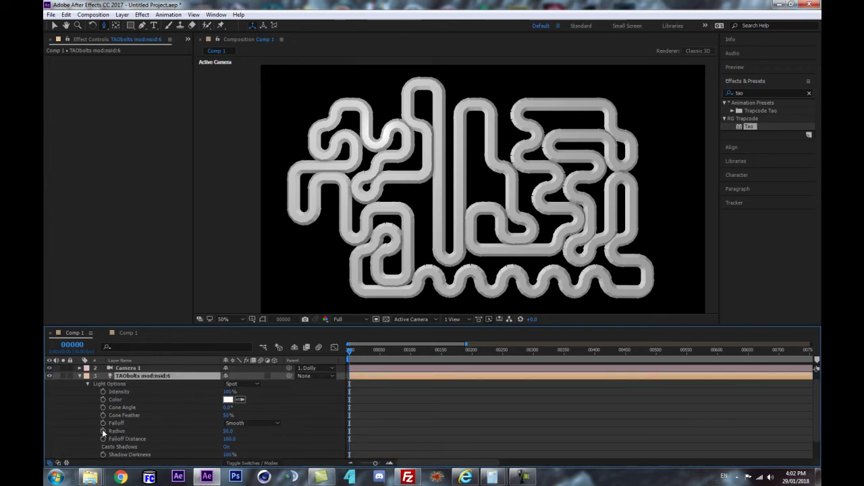
click(103, 430)
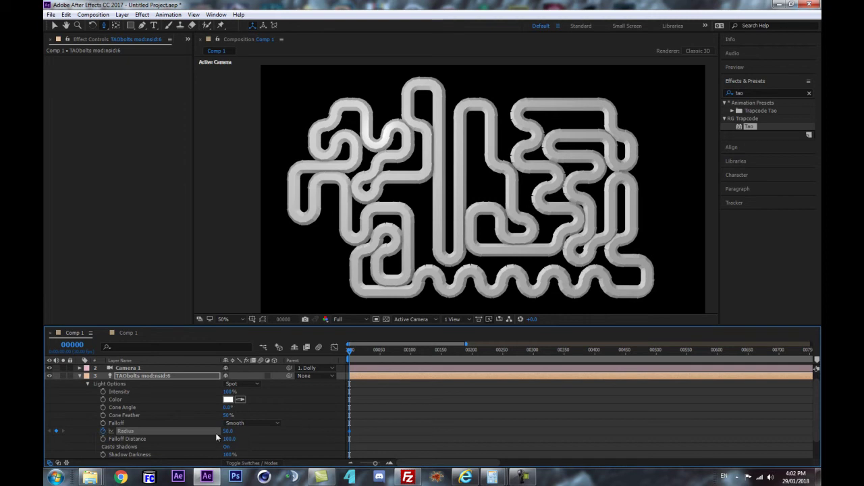
- Keyframe the bolts light's Radius to 0 at frame 5
key(Page_Down)
key(Page_Down)
key(Page_Down)
key(Page_Up)
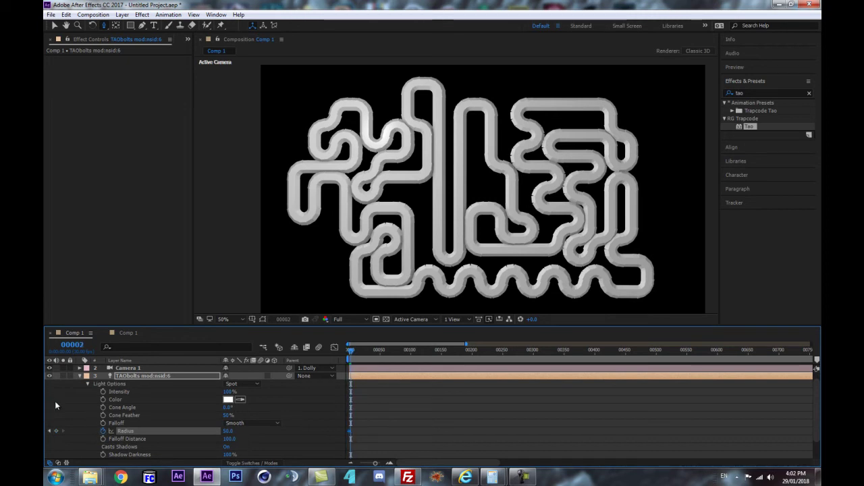
click(228, 430)
click(287, 438)
key(Page_Down)
key(Page_Down)
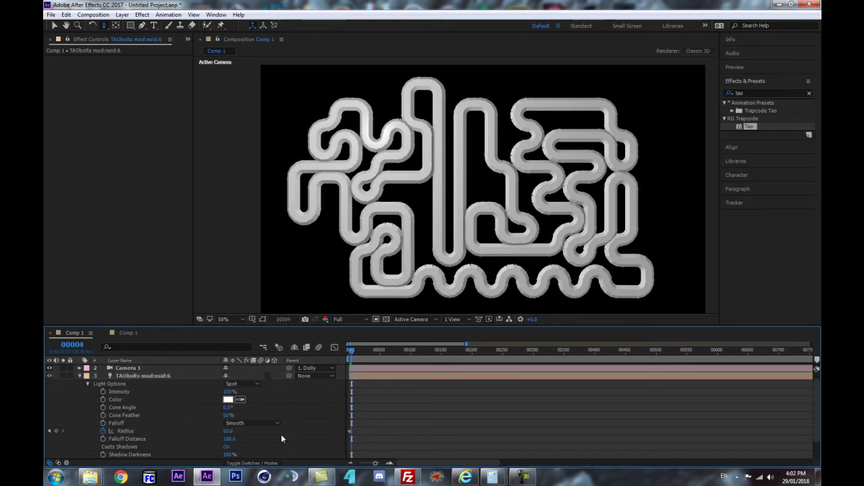
key(Page_Down)
click(227, 431)
text(0)
key(Return)
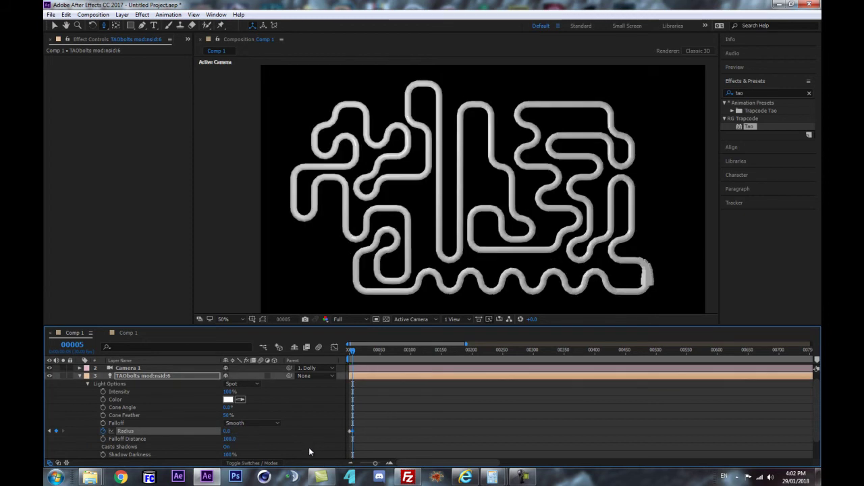
- Convert both Radius keyframes of the bolts light to hold keyframes and deselect them
drag(367, 419, 347, 431)
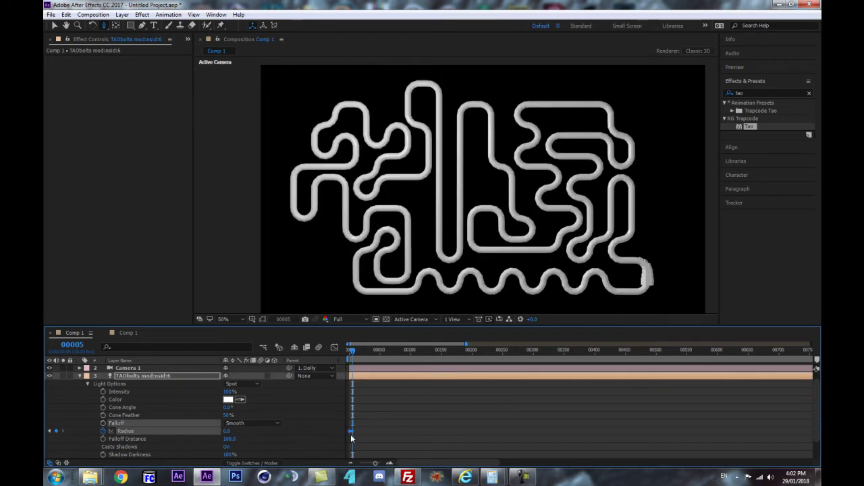
right_click(349, 432)
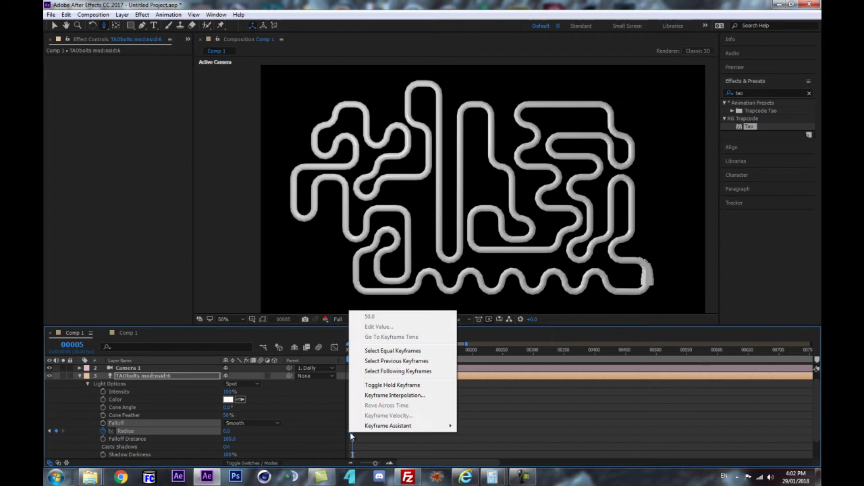
click(389, 386)
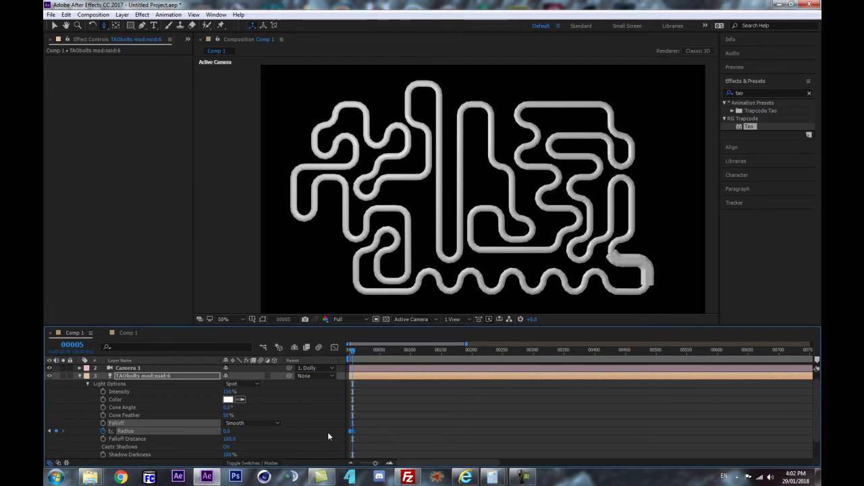
click(322, 388)
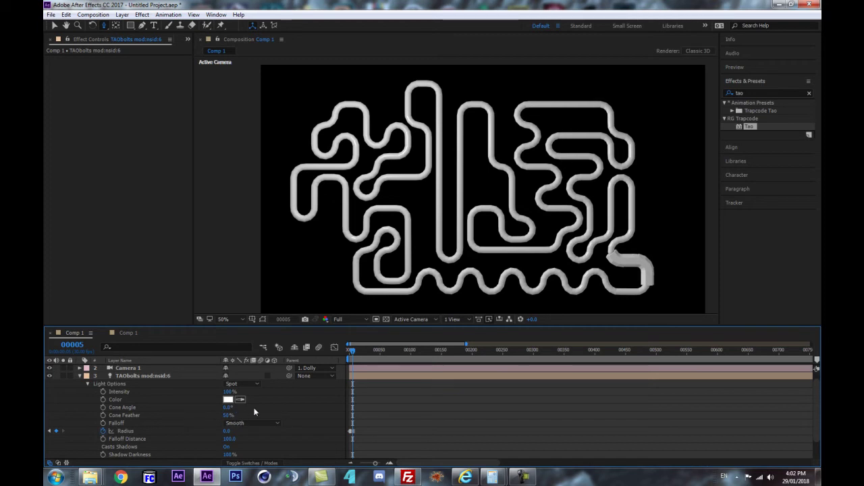
- Add another Radius keyframe of 0 to the bolts light at frame 10
click(69, 345)
text(10)
key(Return)
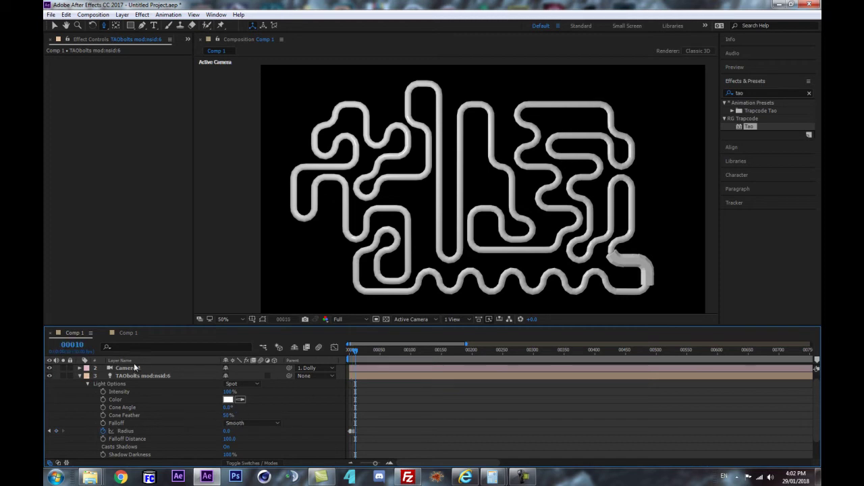
click(56, 431)
key(equal)
key(equal)
key(space)
drag(395, 434, 560, 364)
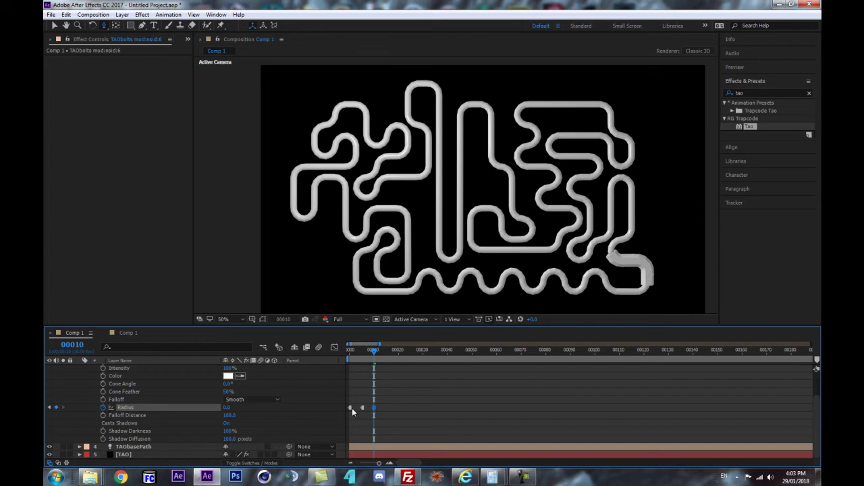
- Copy the Radius keyframes of the TAObolts light and paste them at frames 10 and 20
drag(375, 350, 332, 352)
drag(401, 401, 327, 412)
key(ctrl+c)
click(375, 352)
key(ctrl+v)
click(401, 351)
key(ctrl+v)
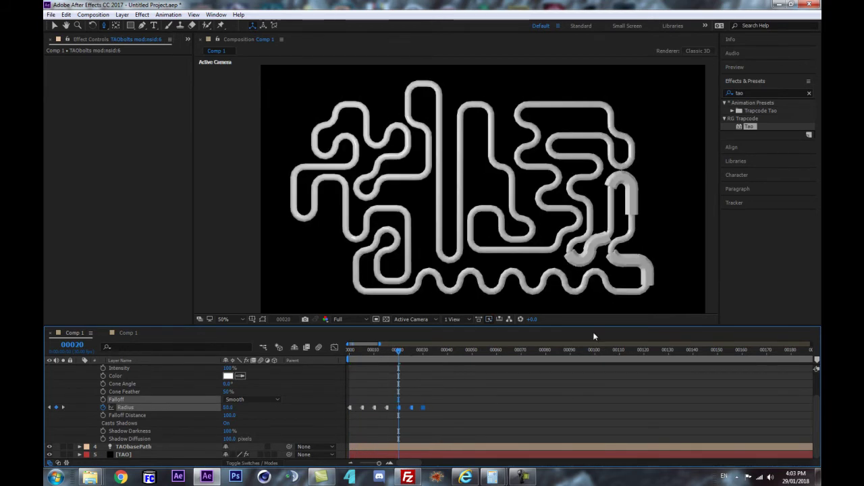
- Undo the pasted Radius keyframes and clear the keyframe selection
key(ctrl+z)
key(ctrl+z)
key(ctrl+z)
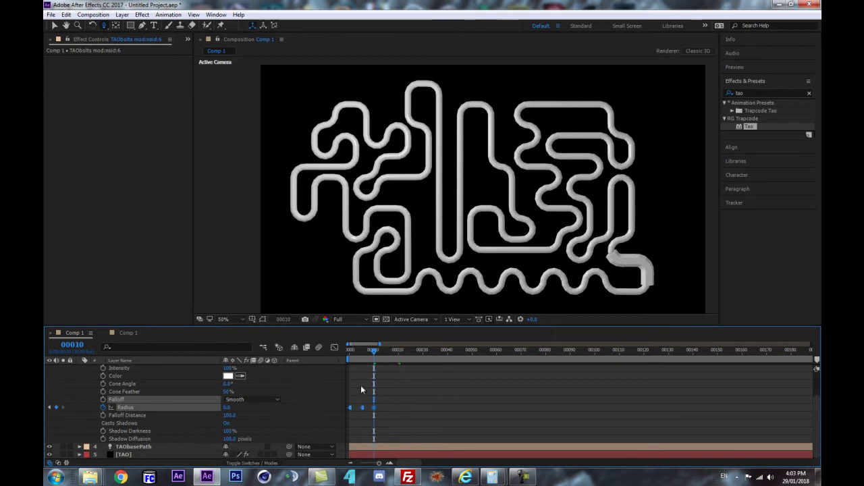
click(324, 388)
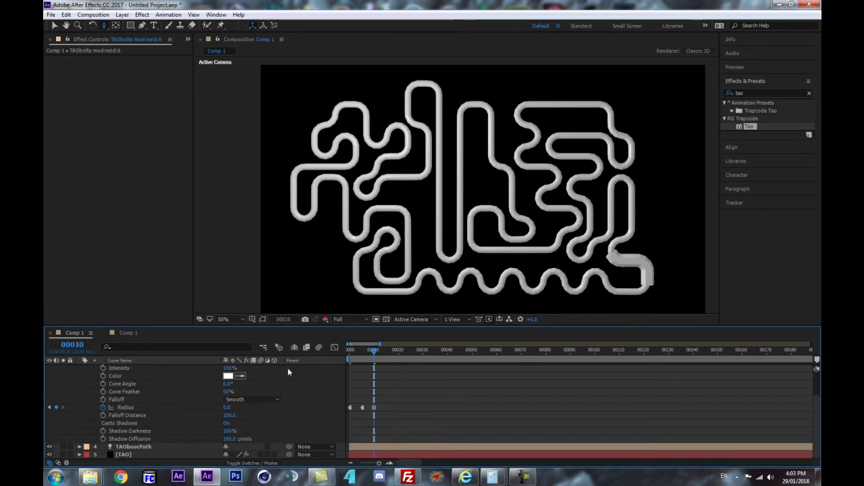
- Add the expression loopOut(type = "cycle", numKeyframes = 0) to the TAObolts light's Radius
alt+click(102, 408)
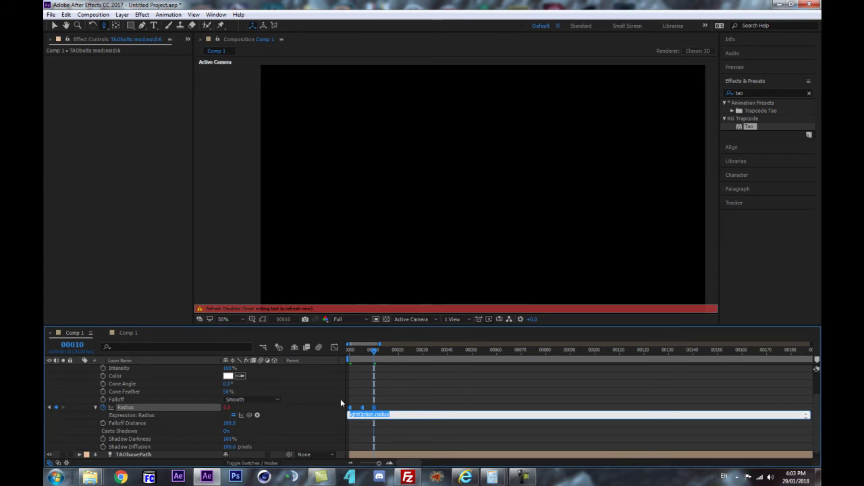
click(256, 415)
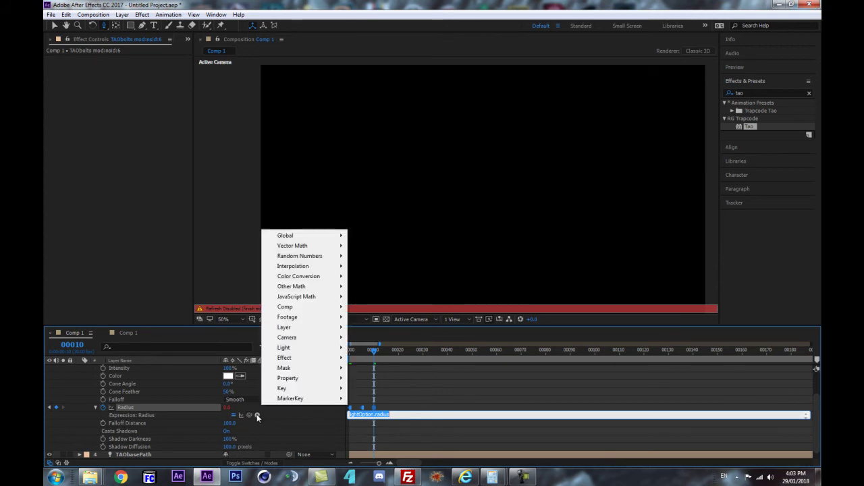
mouse_move(305, 382)
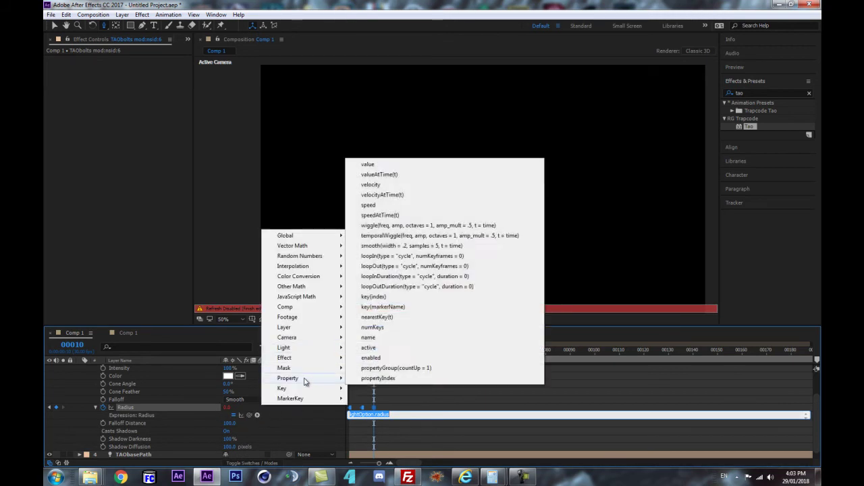
click(406, 269)
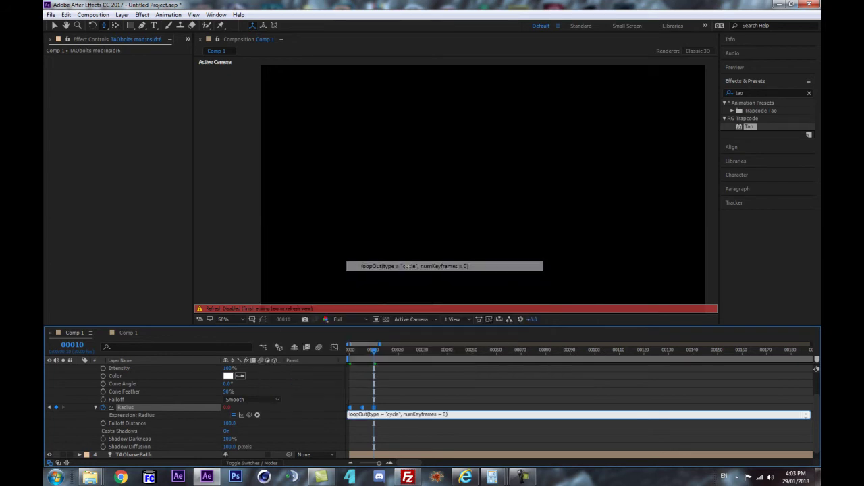
click(313, 395)
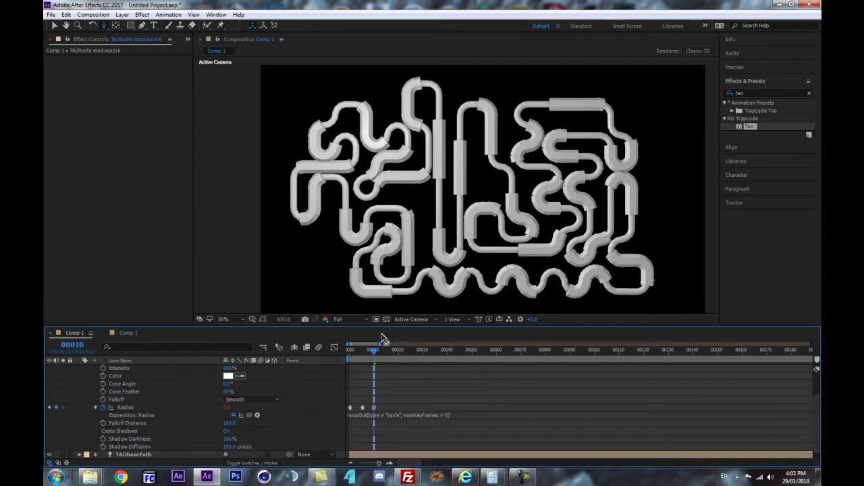
- Collapse the expanded properties of the TAObolts light layer in the timeline
mouse_move(374, 352)
mouse_down()
mouse_move(359, 355)
mouse_move(374, 360)
mouse_up()
scroll(404, 227, up, 1)
scroll(376, 231, down, 1)
scroll(72, 386, up, 2)
click(79, 384)
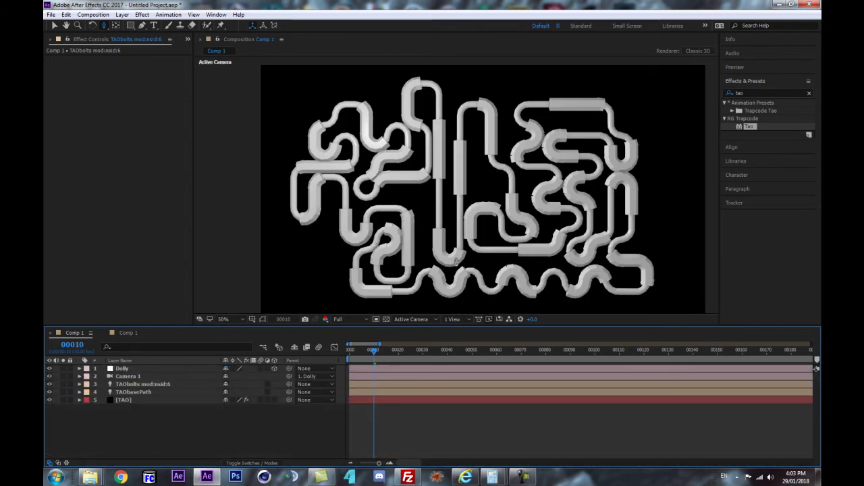
- Set the segment Size Z of the TAO layer's Tao effect to 24
scroll(433, 224, up, 1)
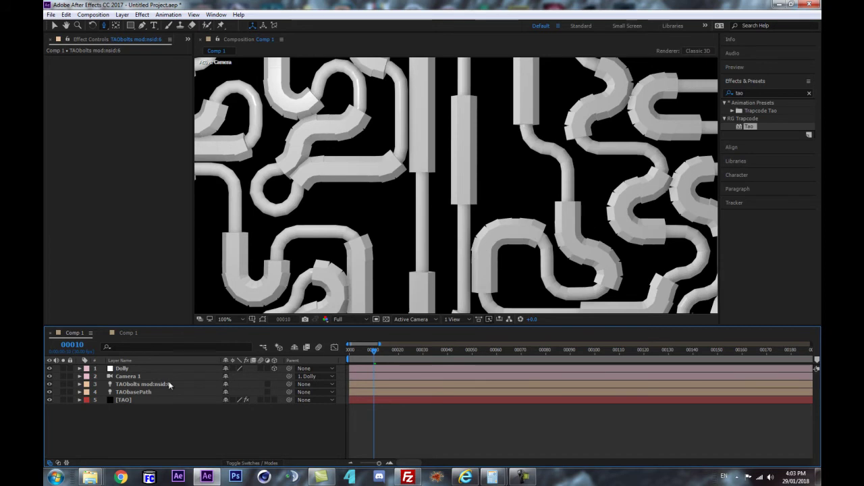
click(123, 400)
scroll(122, 203, down, 6)
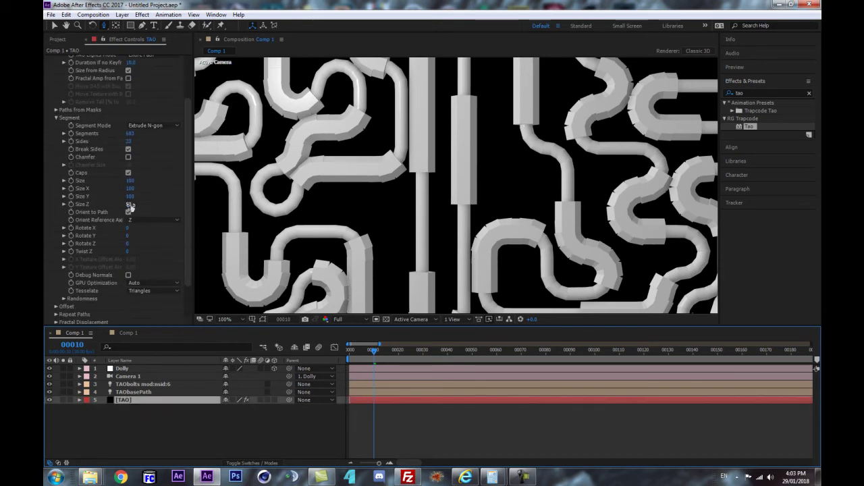
drag(119, 204, 116, 204)
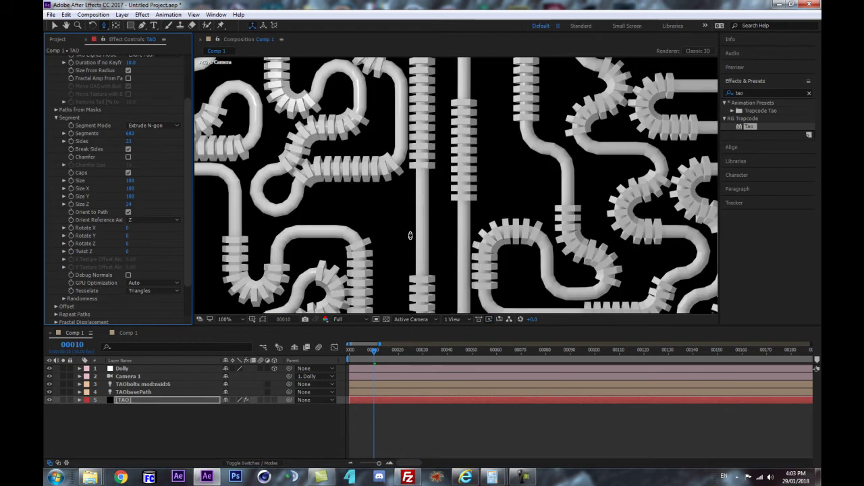
scroll(405, 238, down, 2)
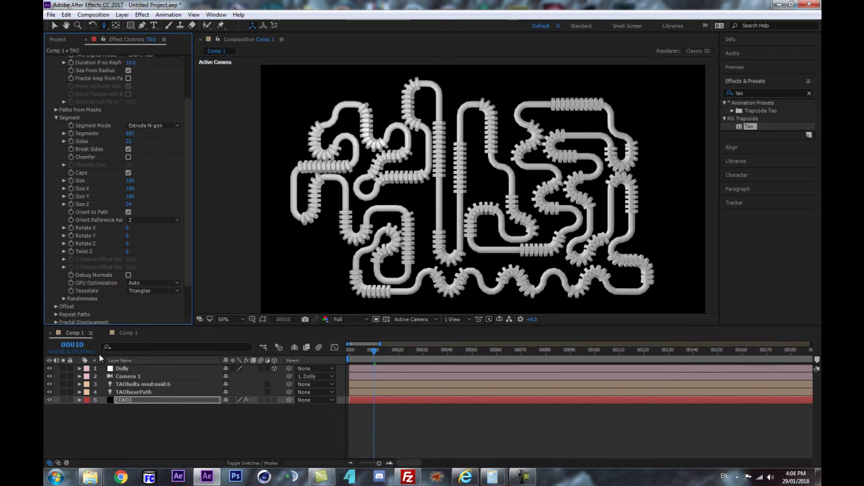
- Set the number of Segments in the Tao effect to 601
click(130, 134)
text(6001)
key(Return)
click(132, 134)
click(131, 134)
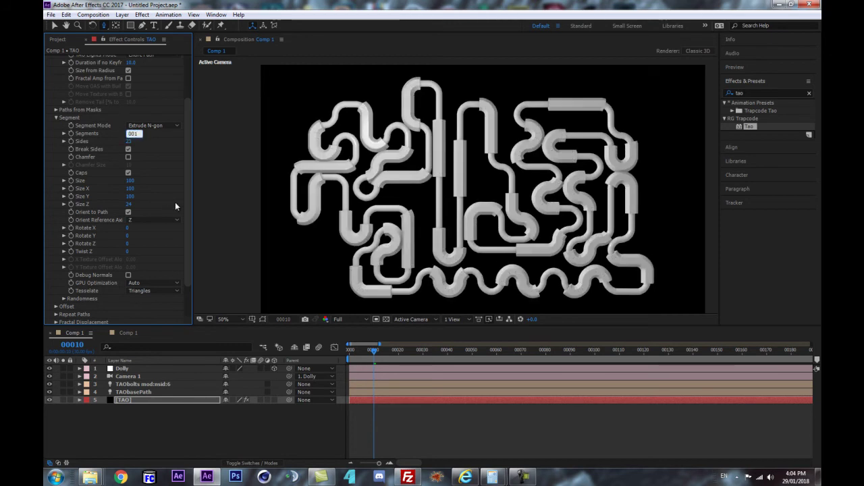
key(BackSpace)
key(Return)
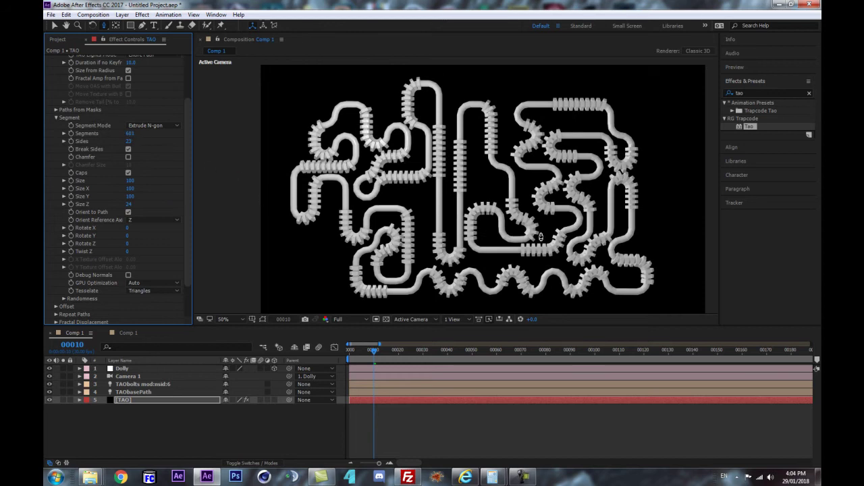
scroll(530, 198, up, 1)
scroll(487, 194, up, 1)
scroll(479, 183, down, 3)
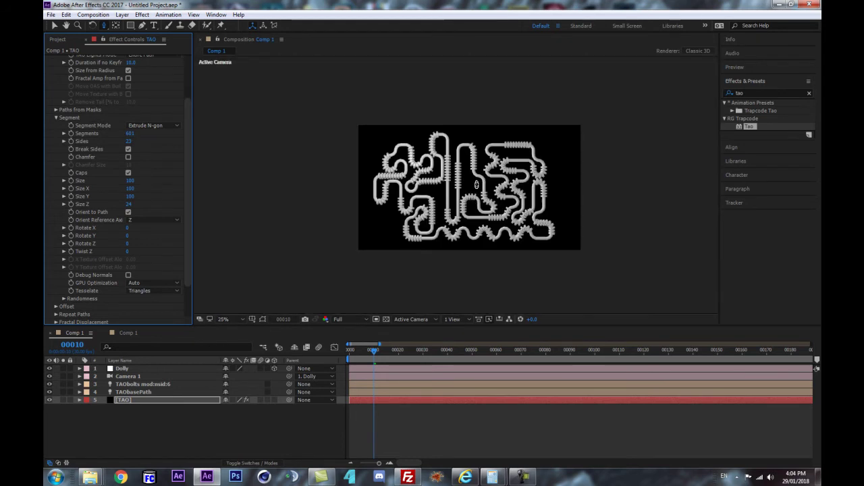
scroll(472, 206, up, 1)
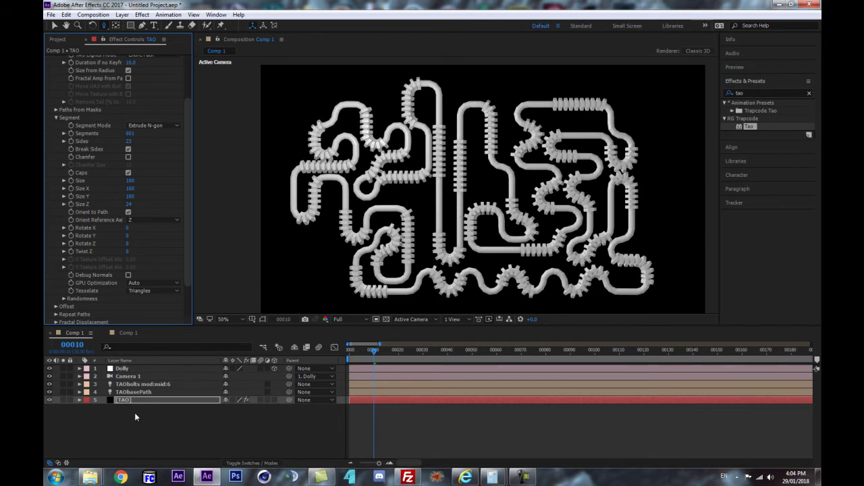
- Reveal the keyframed properties of the layers and go to the last Position keyframe at frame 300
click(138, 426)
key(u)
scroll(448, 411, down, 4)
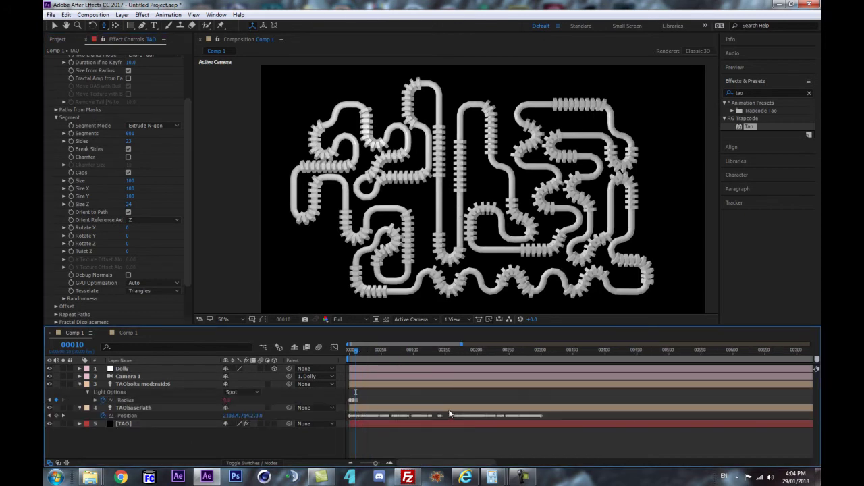
drag(368, 352, 403, 355)
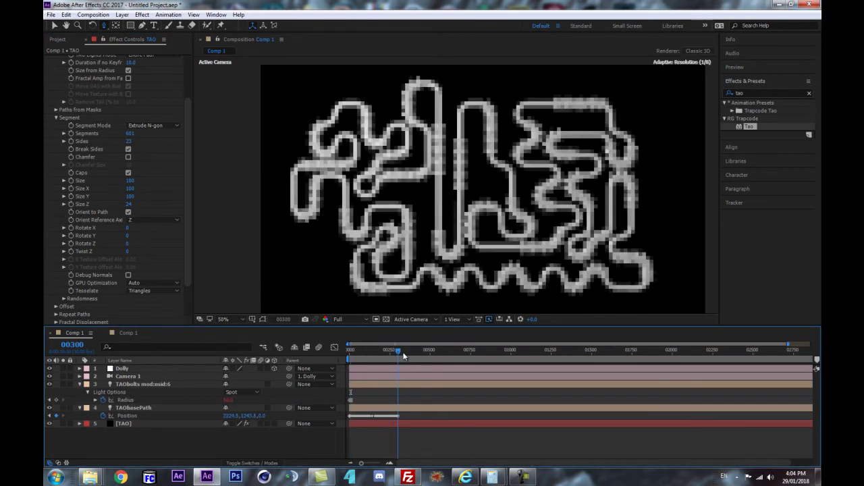
key(equal)
key(equal)
key(space)
drag(380, 446, 556, 445)
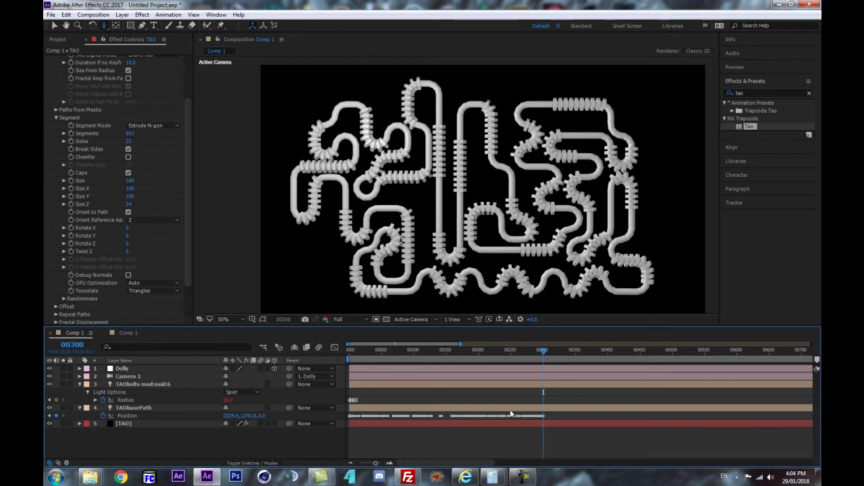
- Move the last Position keyframe of the TAObasePath light to frame 600 so the path animation stretches to that frame
drag(569, 415, 337, 449)
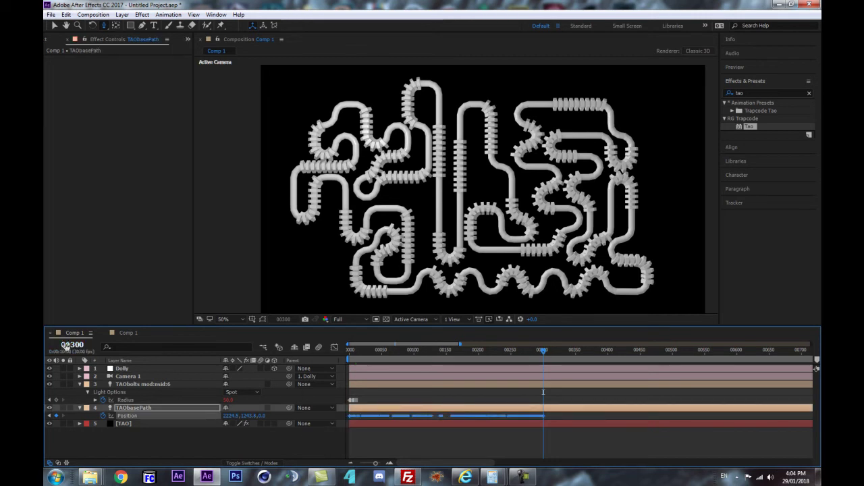
click(67, 346)
text(600)
key(Return)
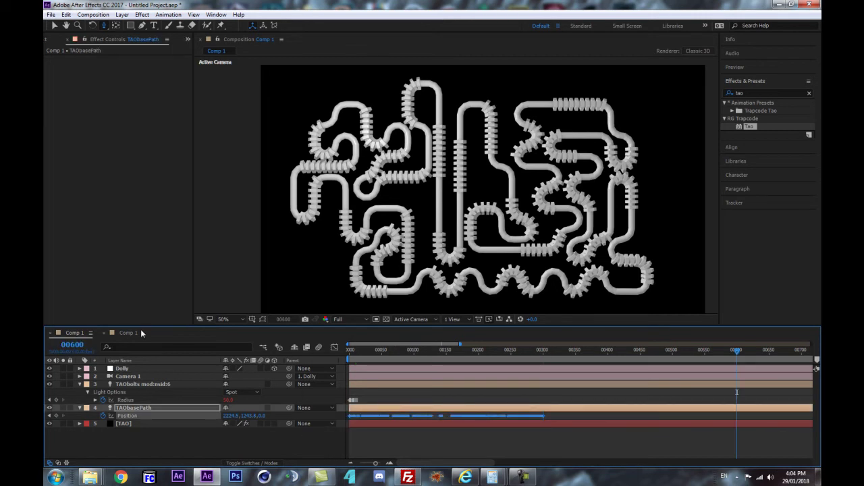
click(594, 463)
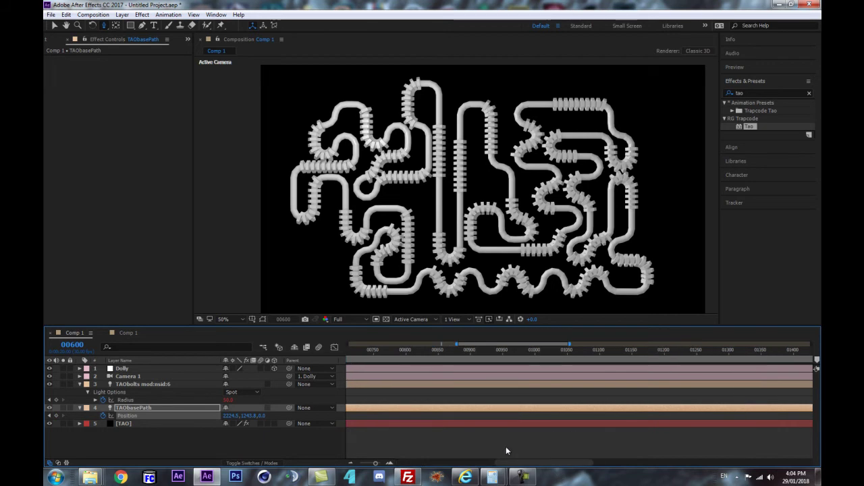
key(minus)
key(minus)
key(minus)
click(426, 418)
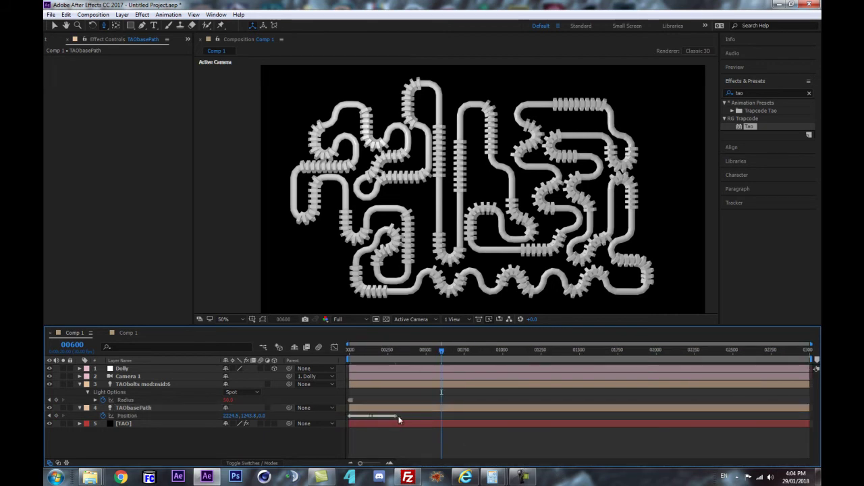
drag(399, 416, 441, 417)
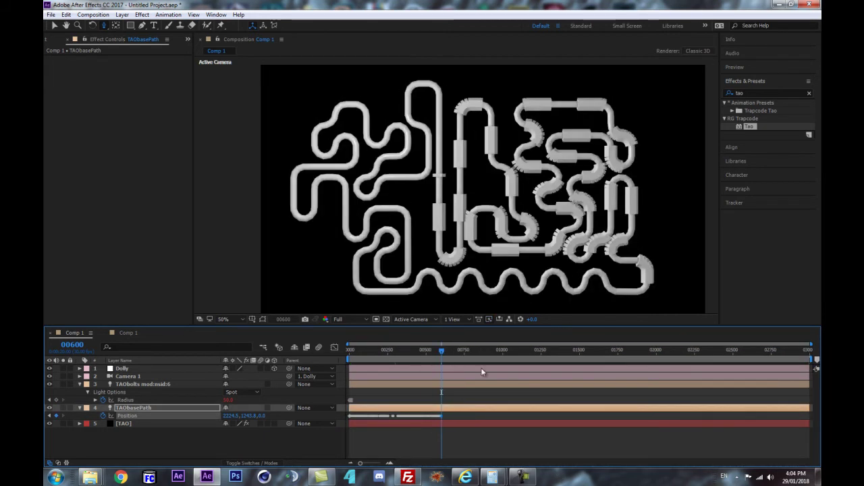
- Return to frame 0 and set the Tao effect's Duration if no Keyframes to 20 on the TAO layer
drag(418, 351, 302, 348)
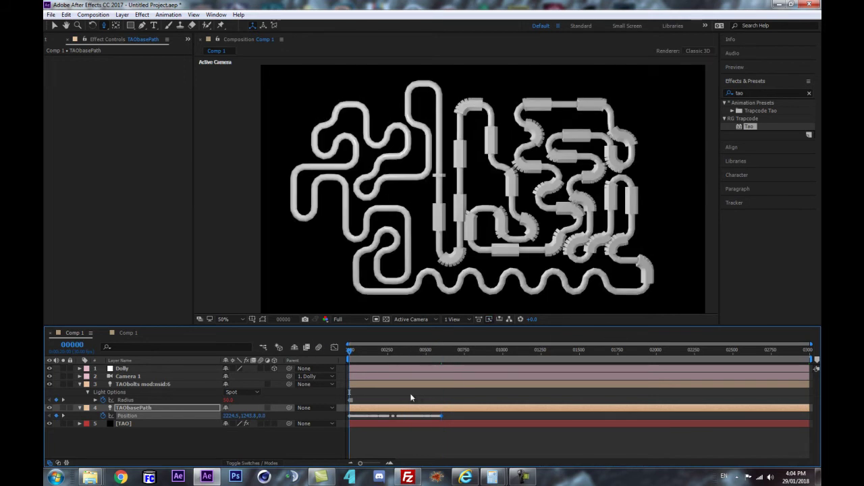
key(equal)
key(equal)
key(equal)
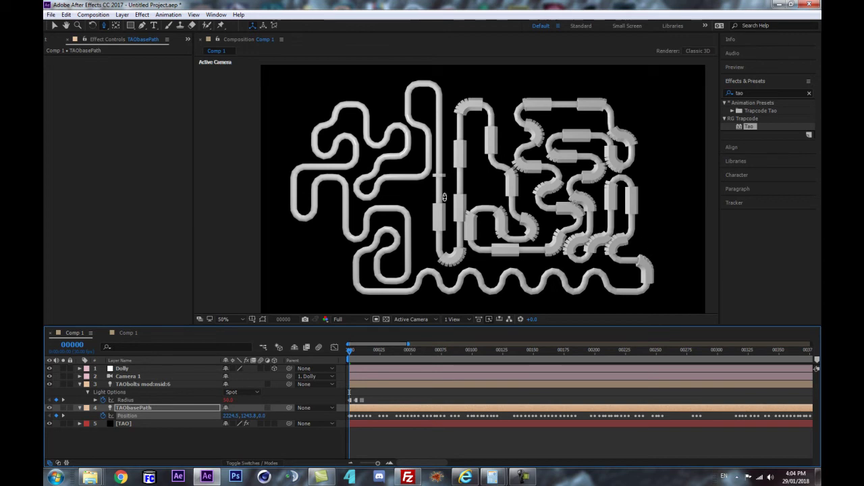
click(134, 424)
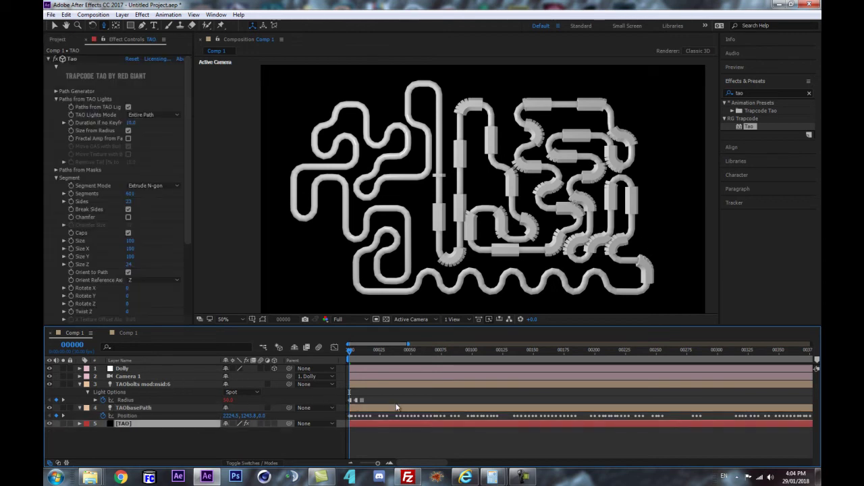
key(minus)
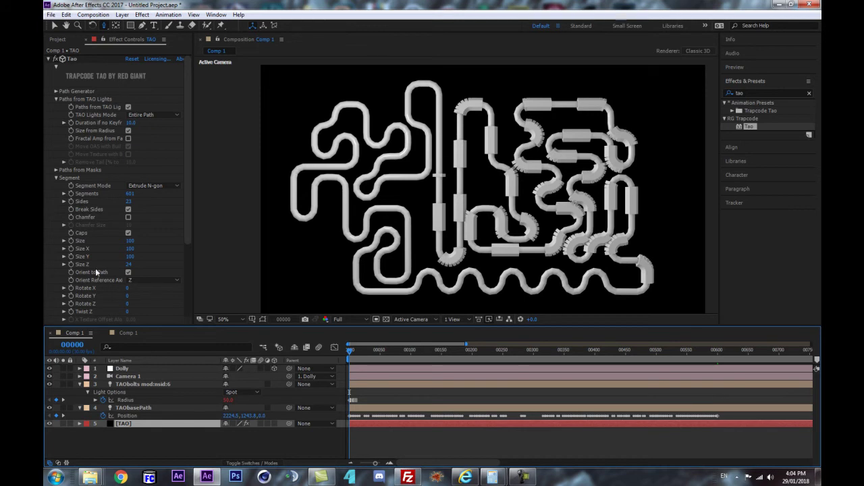
click(131, 123)
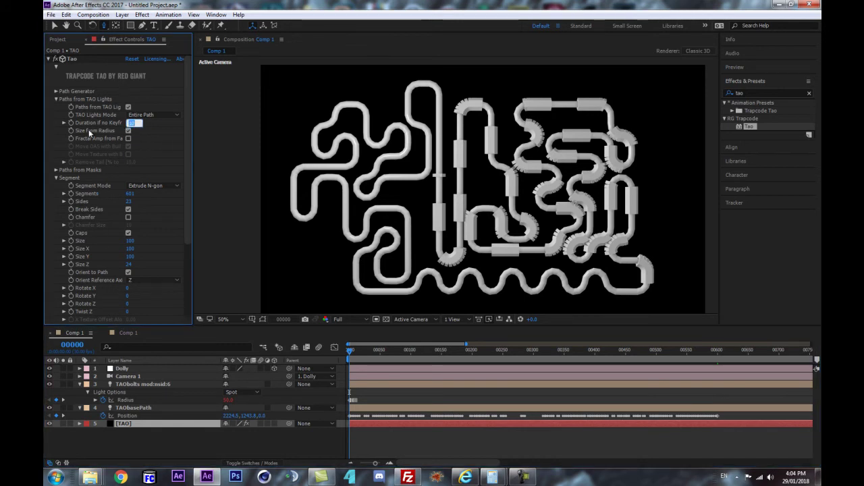
text(20)
key(Return)
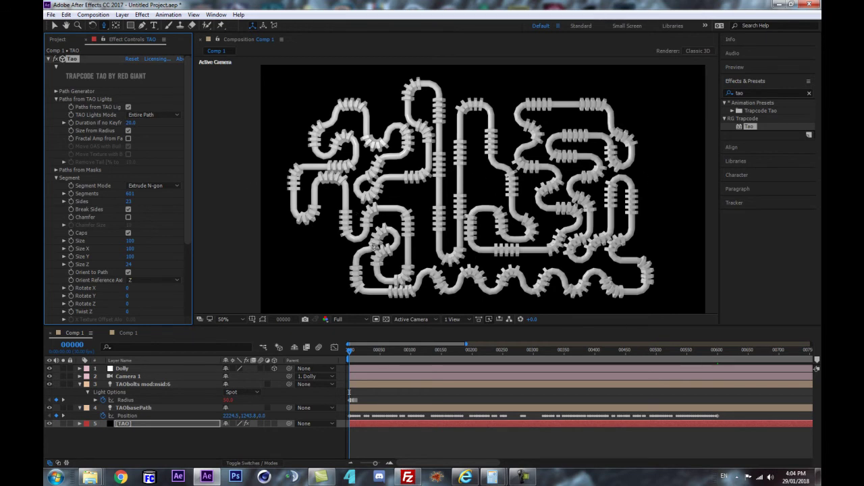
- Move the middle Radius keyframe of the TAObolts light to frame 1
scroll(374, 247, up, 1)
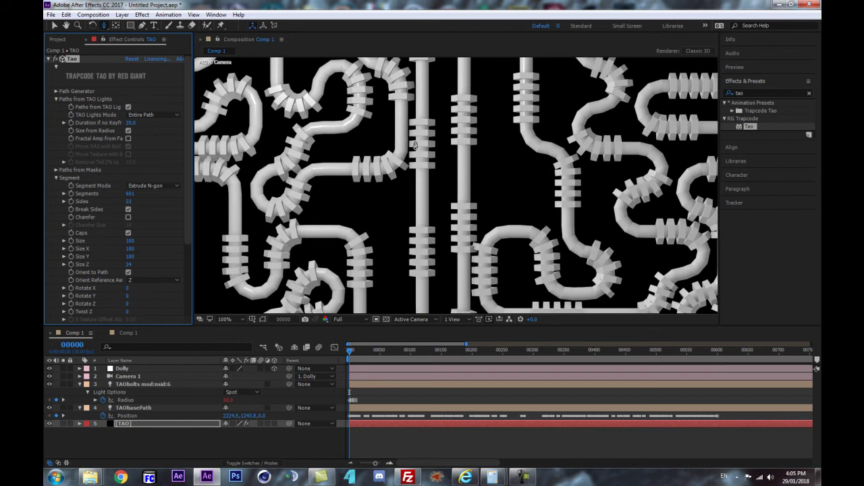
scroll(421, 139, down, 1)
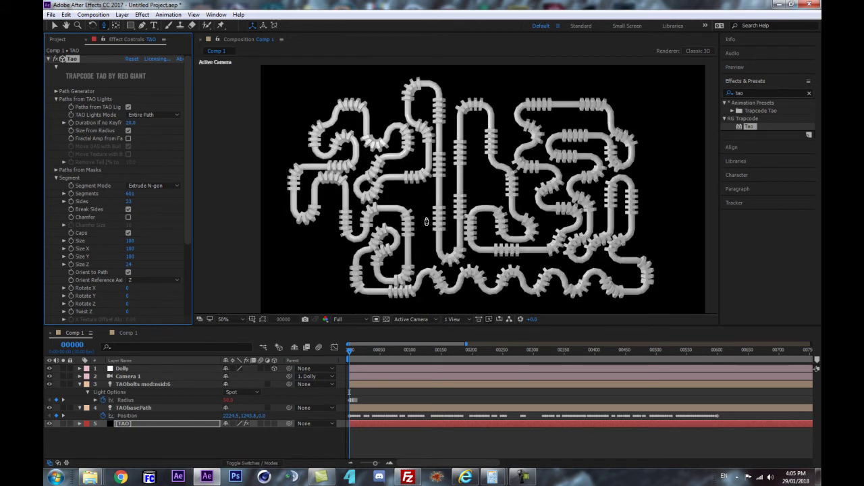
scroll(433, 230, up, 1)
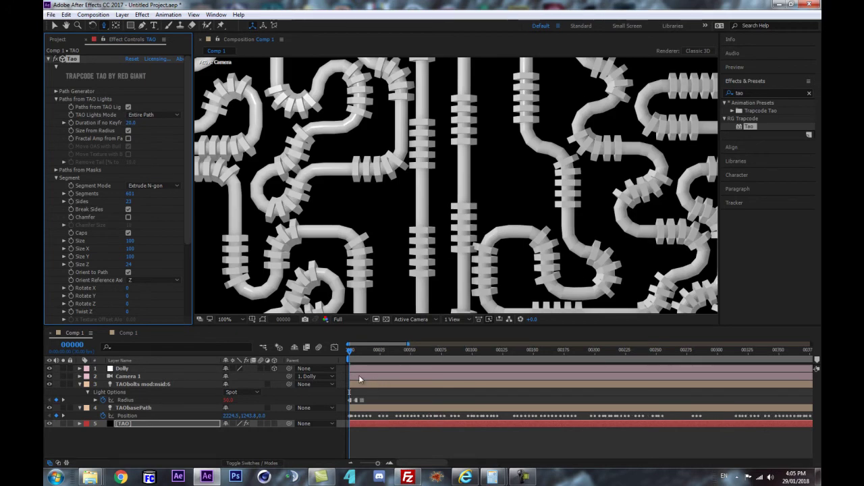
scroll(348, 376, up, 3)
drag(374, 401, 355, 405)
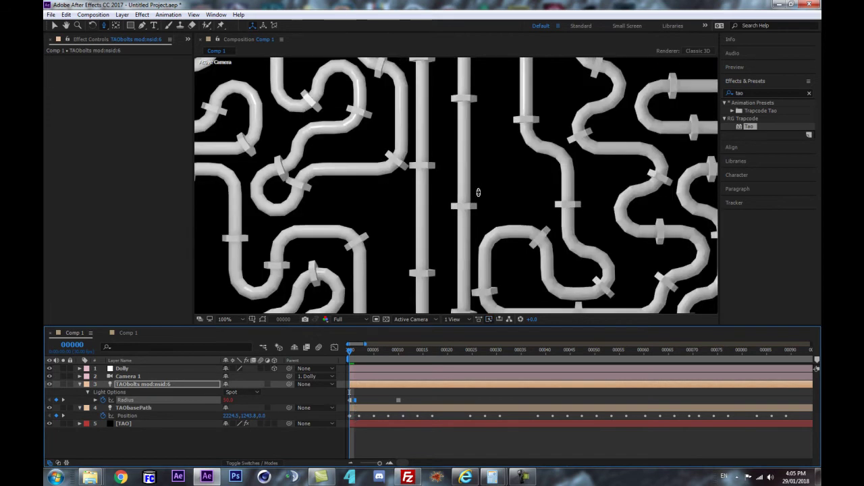
- Examine the bolt ring spacing along the whole pipe at frame 0, both overall and close up
scroll(478, 197, down, 1)
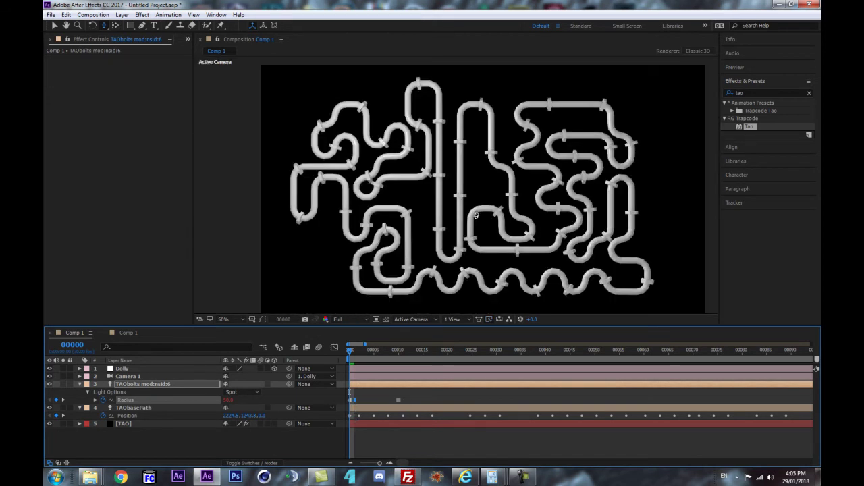
drag(420, 360, 268, 352)
scroll(404, 190, up, 1)
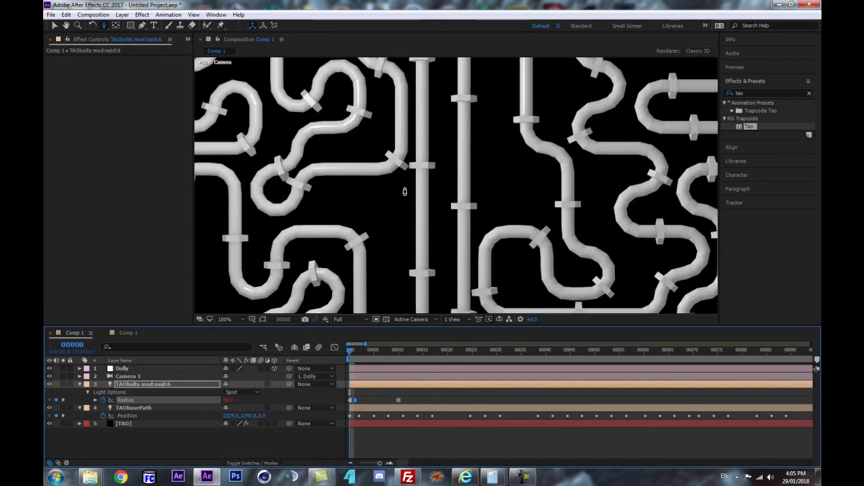
scroll(428, 171, down, 1)
scroll(428, 180, up, 1)
scroll(431, 220, down, 2)
scroll(431, 222, up, 1)
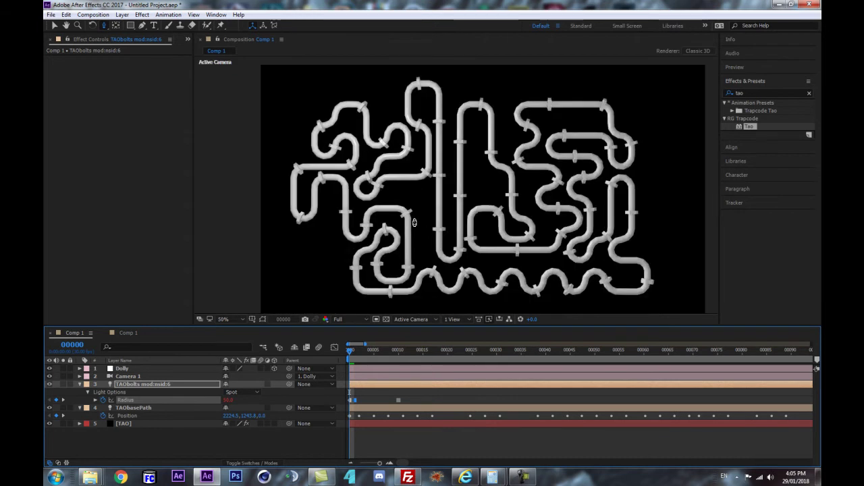
- Scrub ahead to frame 70 over a wider time range and inspect the pipe and its bolt rings up close
drag(360, 352, 416, 370)
key(minus)
key(minus)
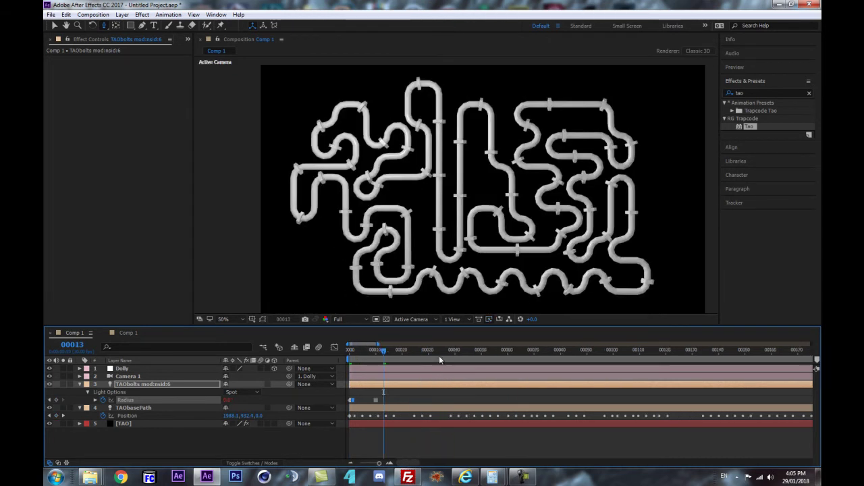
drag(367, 351, 445, 354)
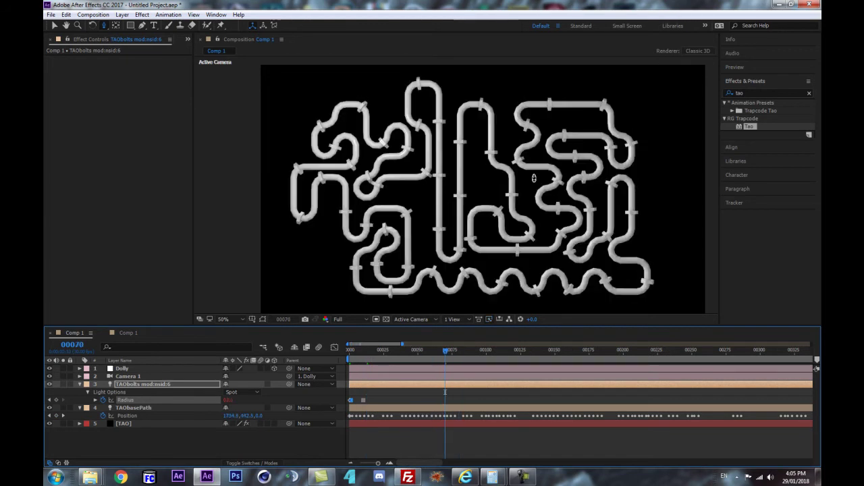
scroll(489, 208, up, 1)
scroll(540, 248, down, 1)
scroll(351, 216, up, 1)
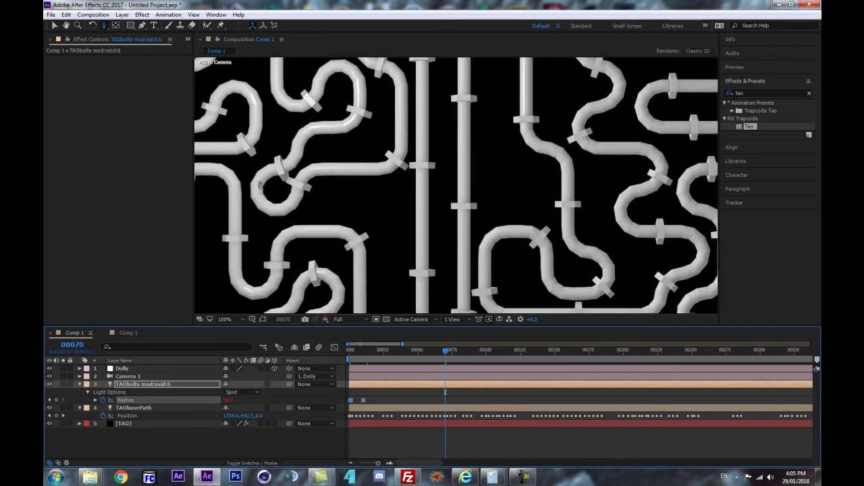
click(133, 423)
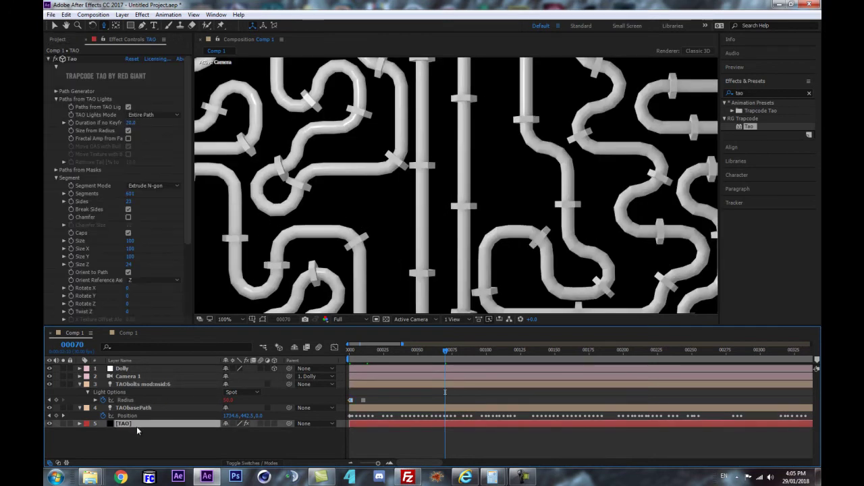
click(129, 195)
key(Right)
text(*)
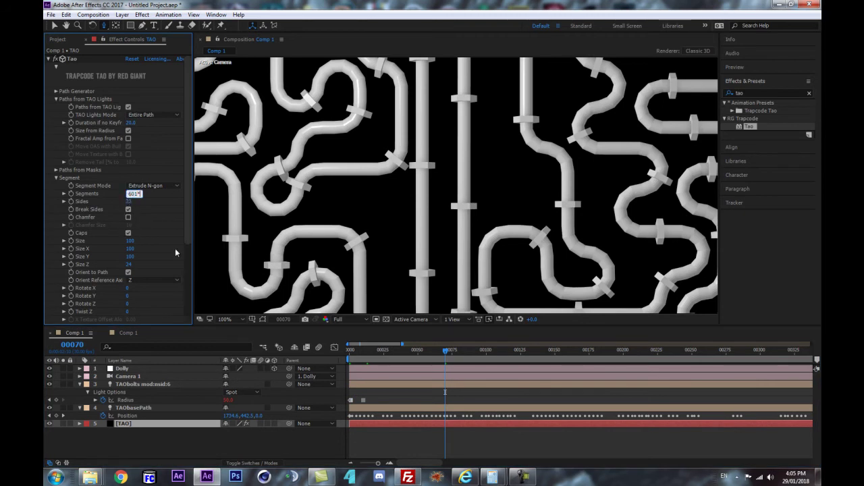
text(1200)
key(Return)
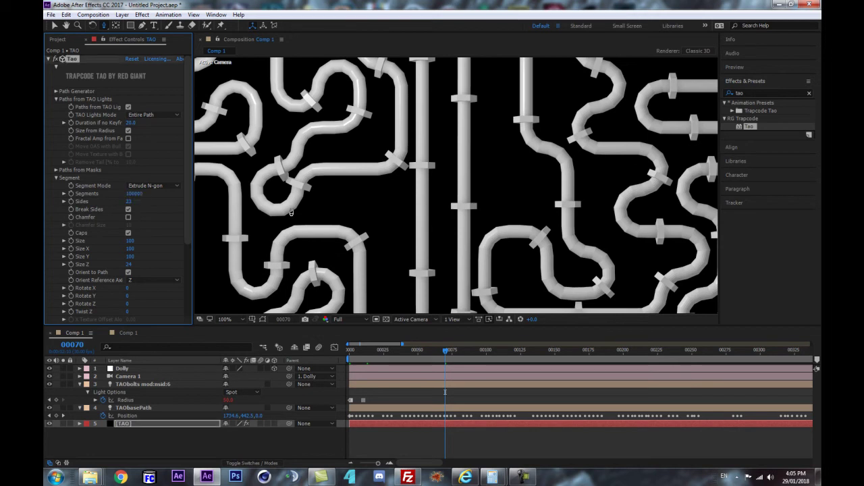
key(ctrl+z)
- Double the Tao effect's Segments to 1202 and inspect the small pipe loop beside the bolts
click(130, 194)
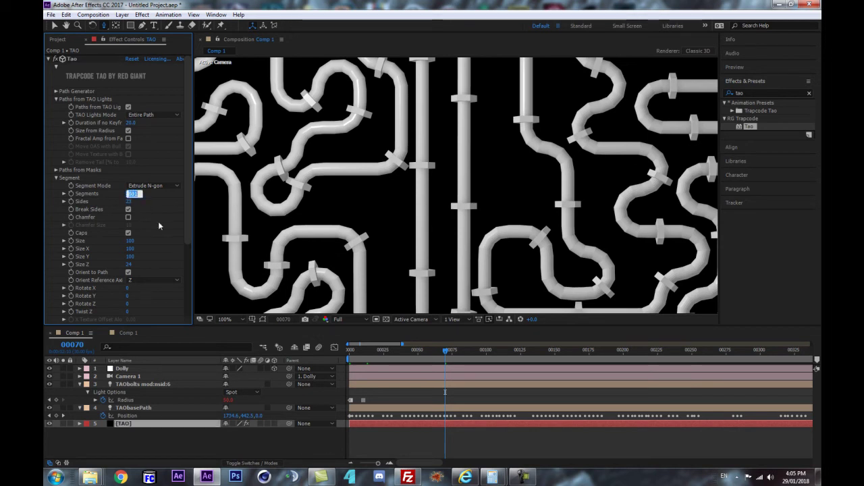
text(*2)
key(Return)
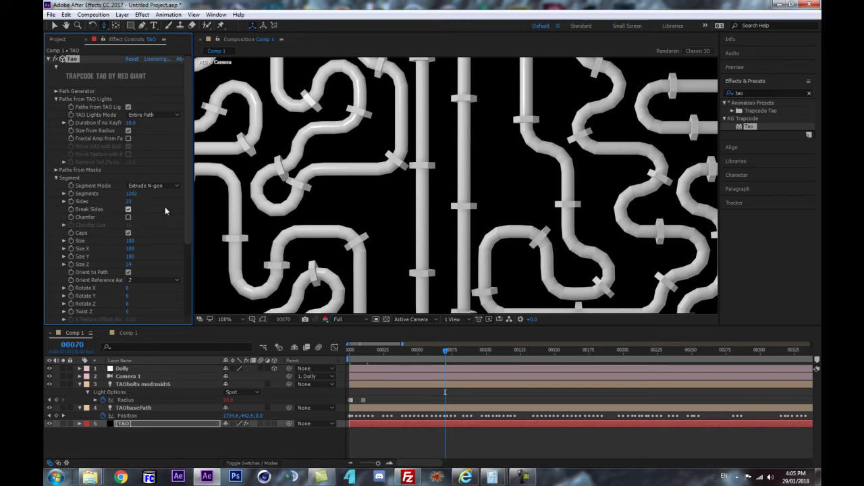
scroll(285, 182, down, 2)
scroll(290, 197, up, 2)
drag(294, 185, 463, 205)
scroll(440, 212, up, 1)
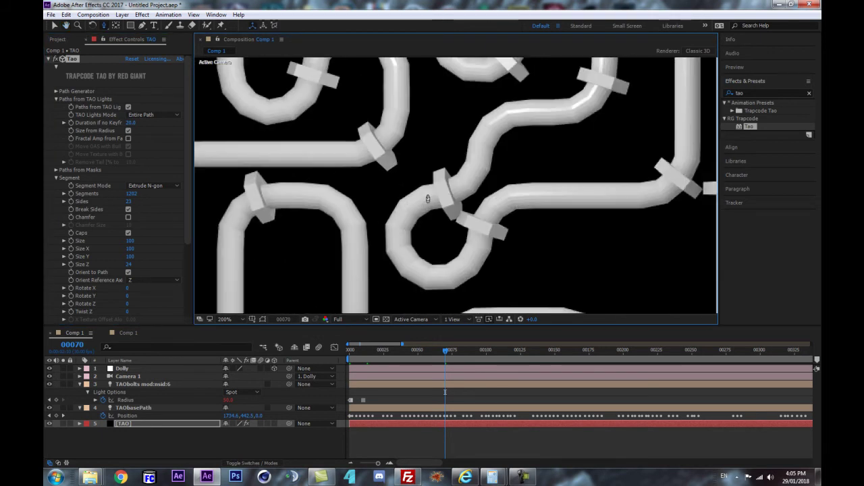
- Try raising the Tao effect's Segments to 4382 and look at the pipe at other frames
key(v)
click(127, 195)
click(147, 199)
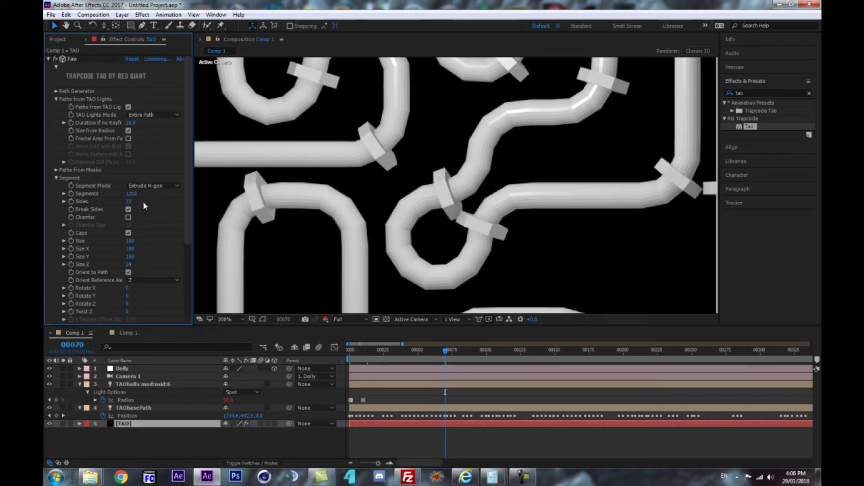
drag(133, 194, 333, 193)
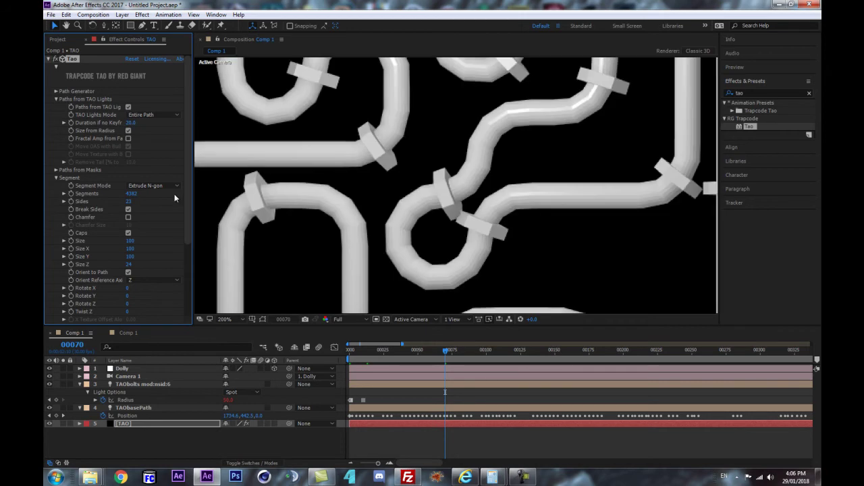
drag(398, 351, 348, 353)
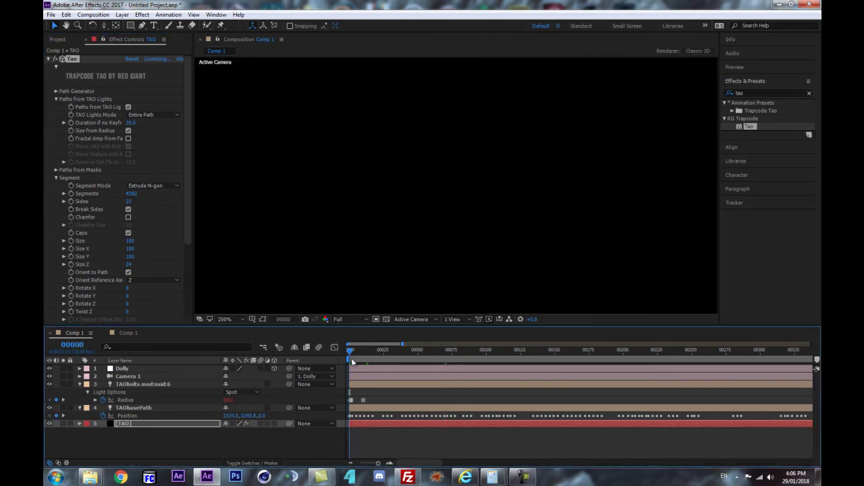
click(418, 350)
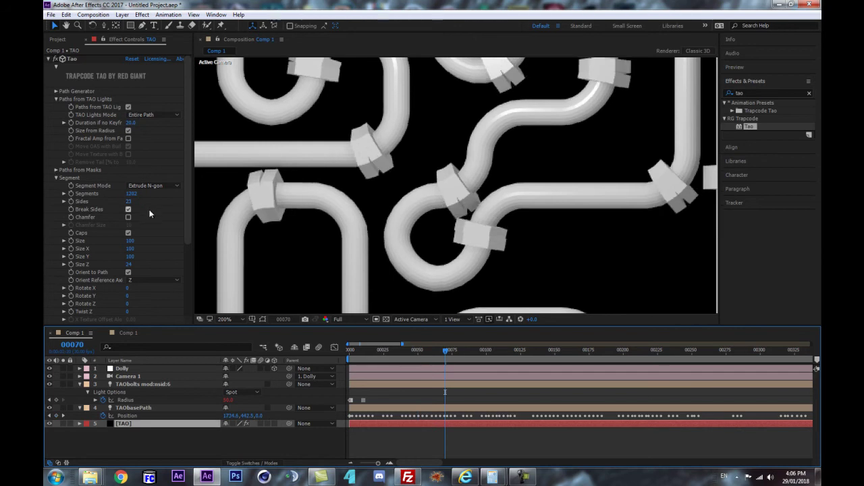
- Set the Tao effect's Segments to 1200 and turn off Break Sides
drag(137, 194, 85, 195)
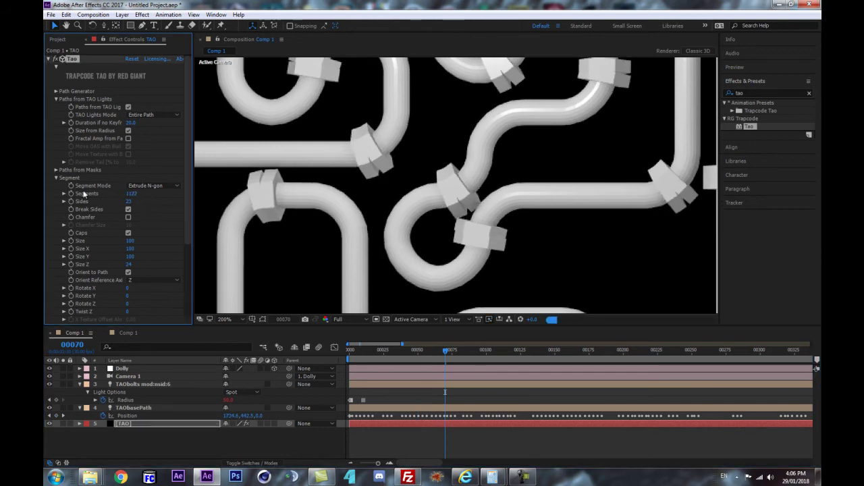
click(133, 193)
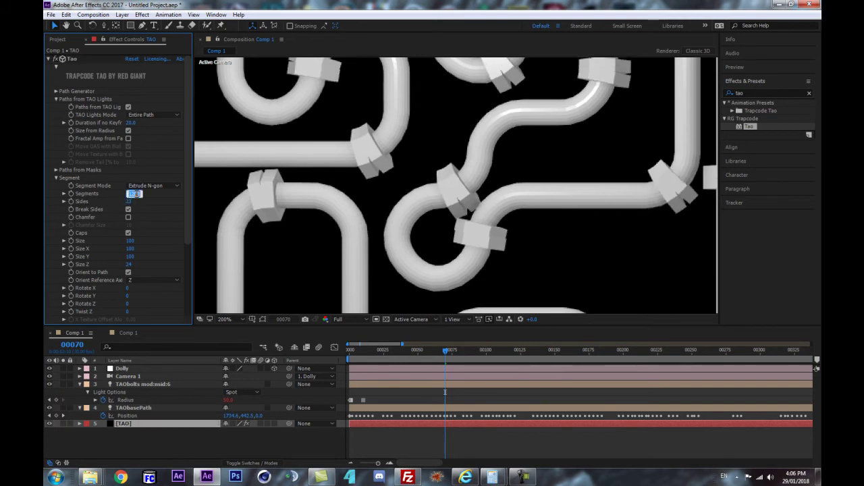
text(1200)
key(Return)
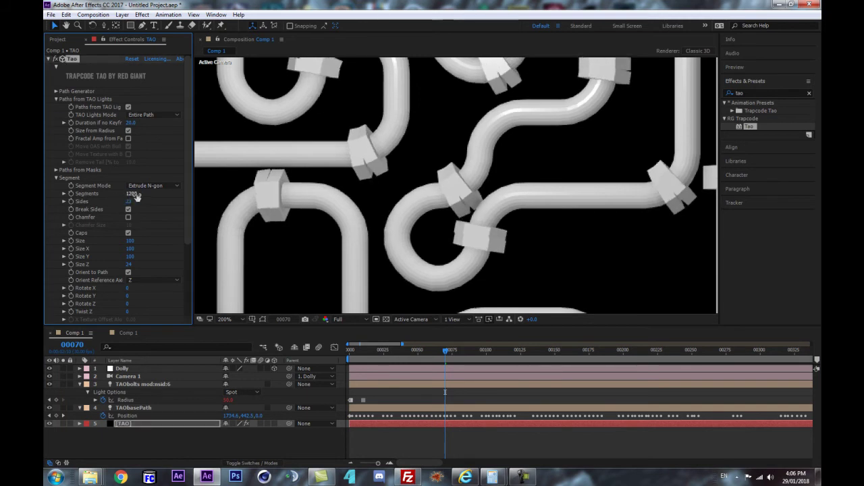
scroll(414, 224, down, 1)
scroll(415, 225, up, 1)
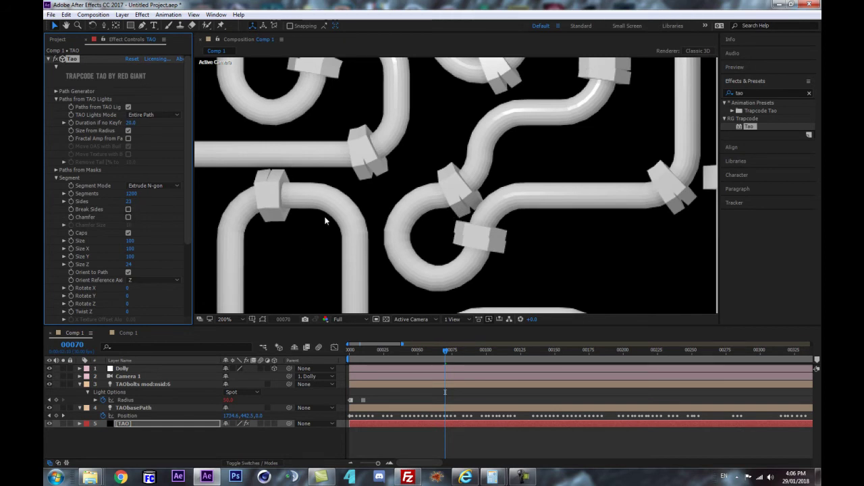
- Set the Tao effect's Segments back to 601 and check the bolt rings on the pipe
click(133, 194)
text(600)
key(Return)
scroll(442, 206, down, 3)
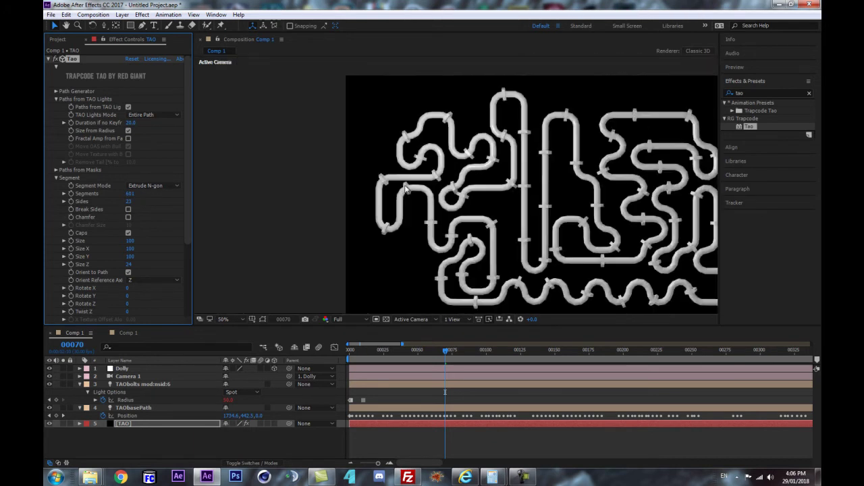
scroll(442, 206, up, 2)
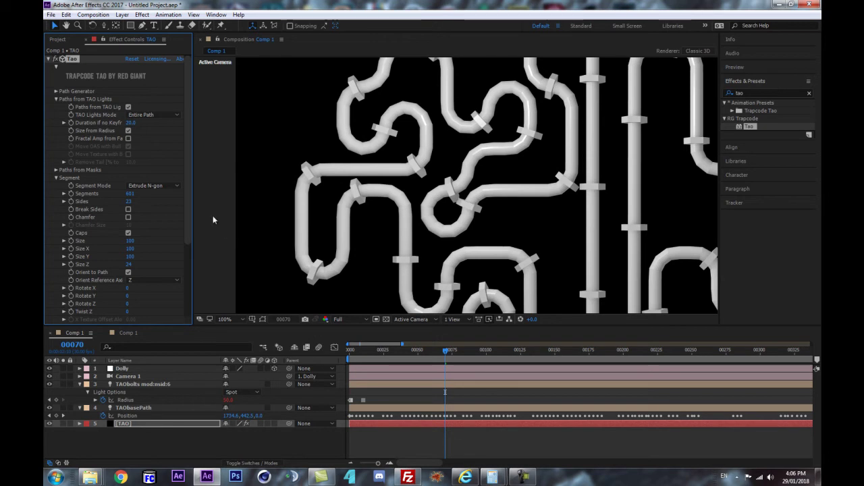
- Try the Smooth shader in the Tao effect's Rendering settings, then undo the shader change
scroll(185, 228, down, 3)
click(56, 320)
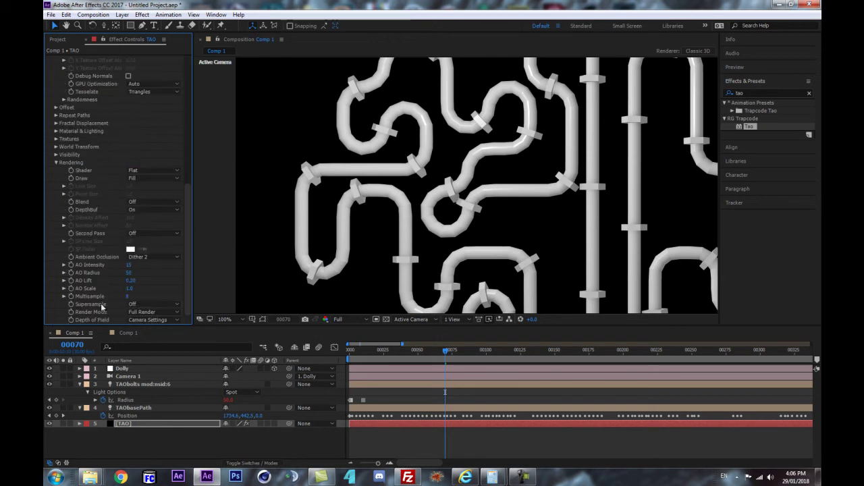
click(154, 170)
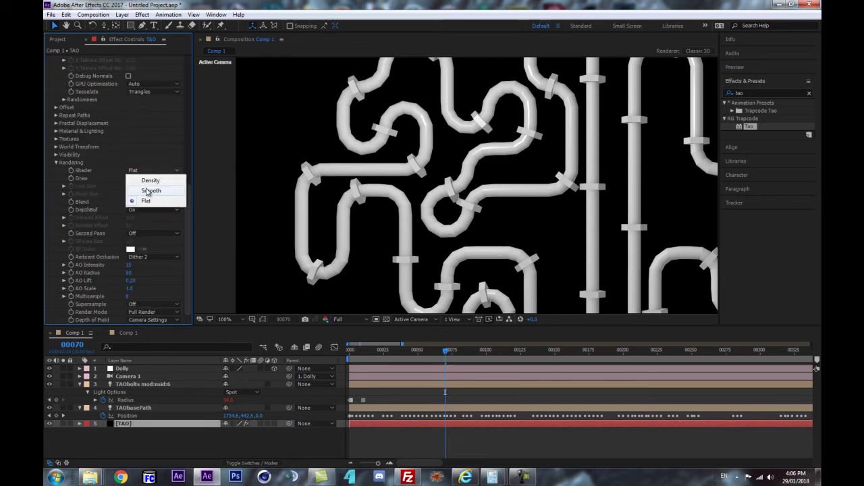
click(160, 191)
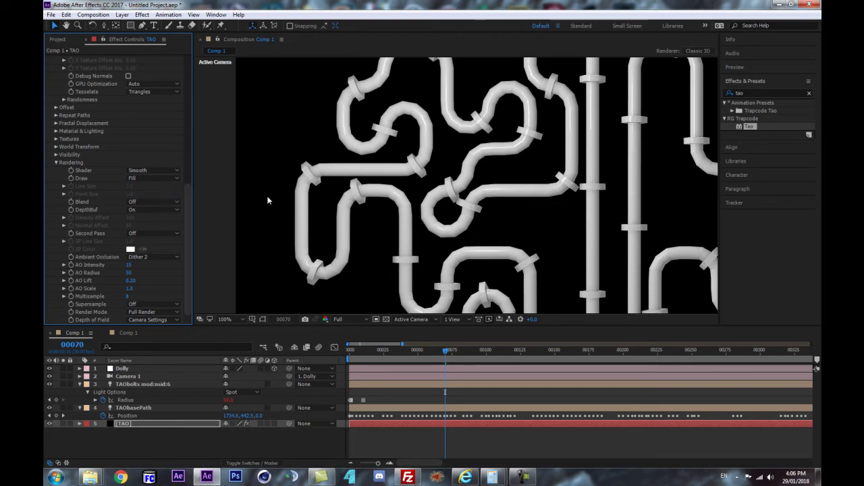
key(ctrl+z)
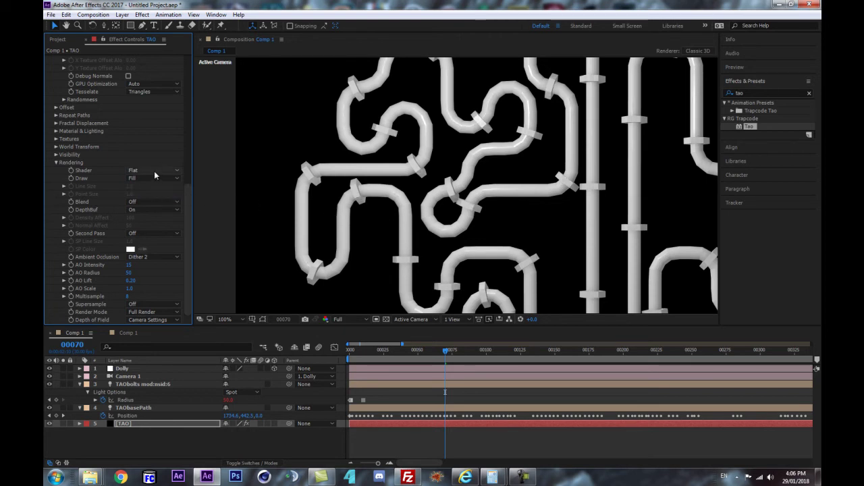
- Append seg:601 to the TAObolts light's name so it reads TAObolts mod:nsid:6seg:601
scroll(156, 177, up, 15)
scroll(375, 213, up, 1)
scroll(379, 216, down, 1)
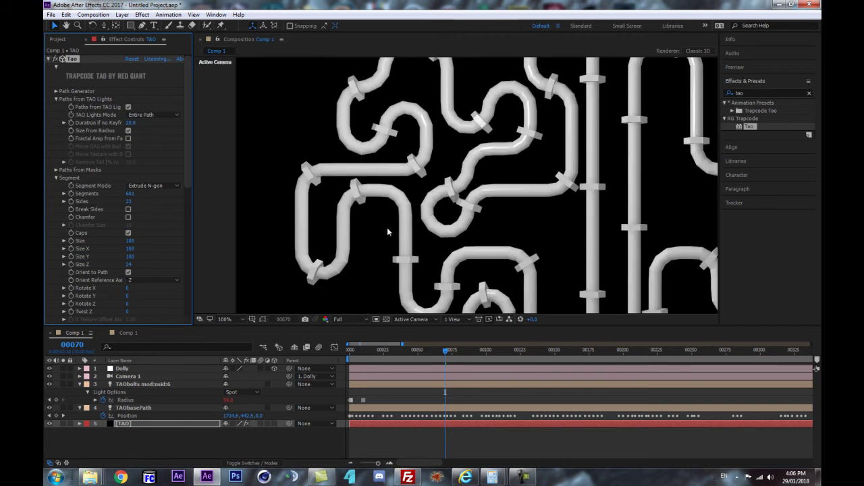
click(130, 194)
click(152, 446)
click(173, 387)
key(Return)
key(End)
text(seg:601)
key(Return)
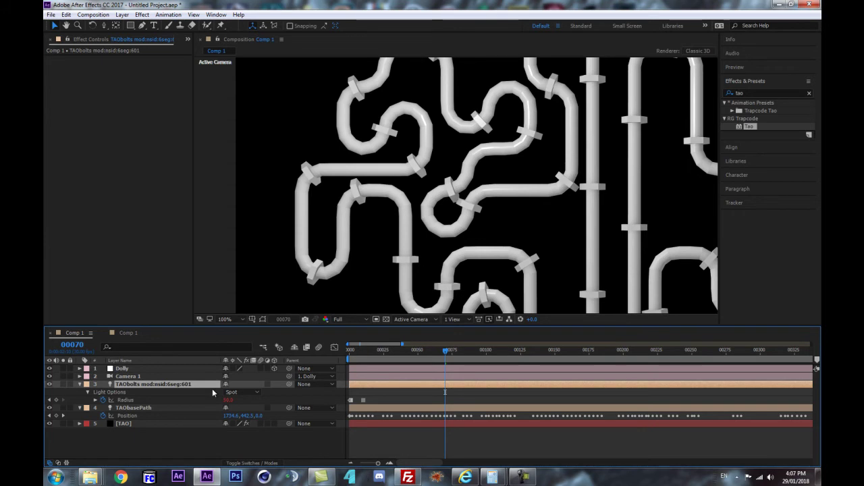
- Raise the Tao effect's Segments on the TAO layer to 1648 to smooth the pipe's curves
click(129, 424)
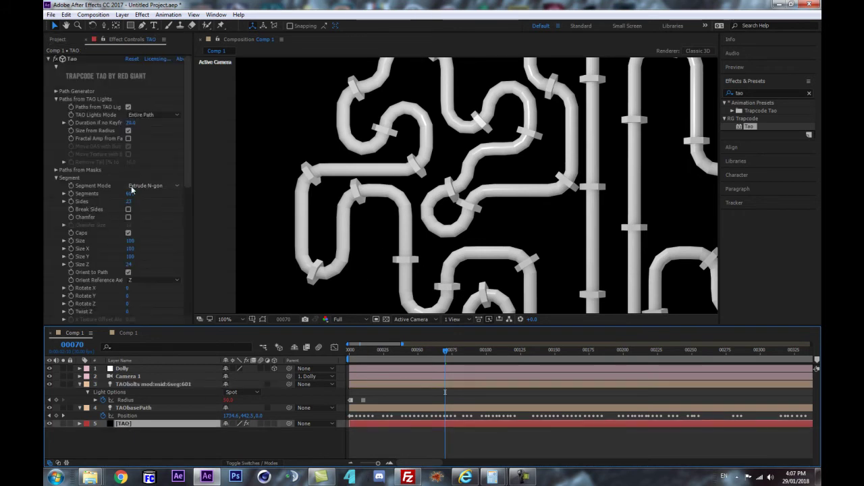
drag(130, 193, 273, 213)
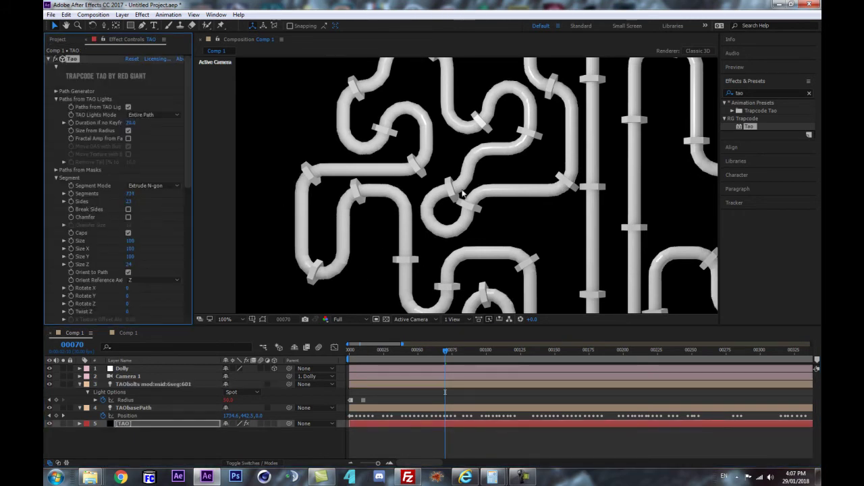
scroll(462, 200, up, 1)
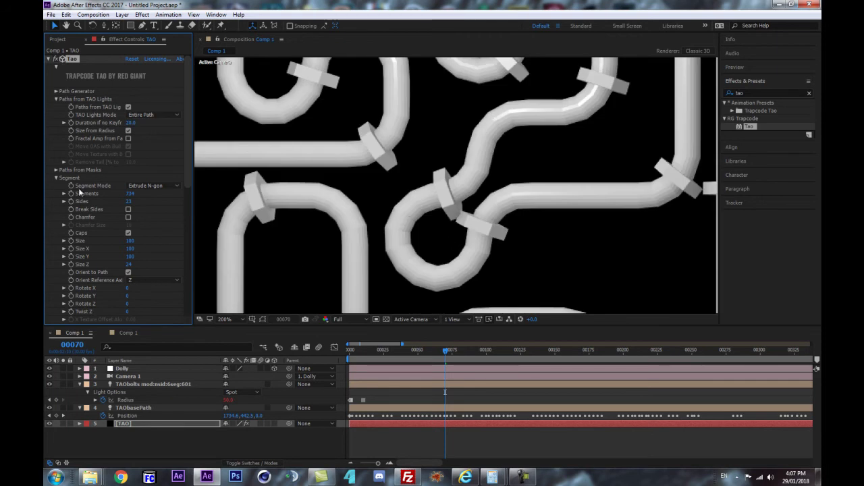
drag(128, 194, 216, 187)
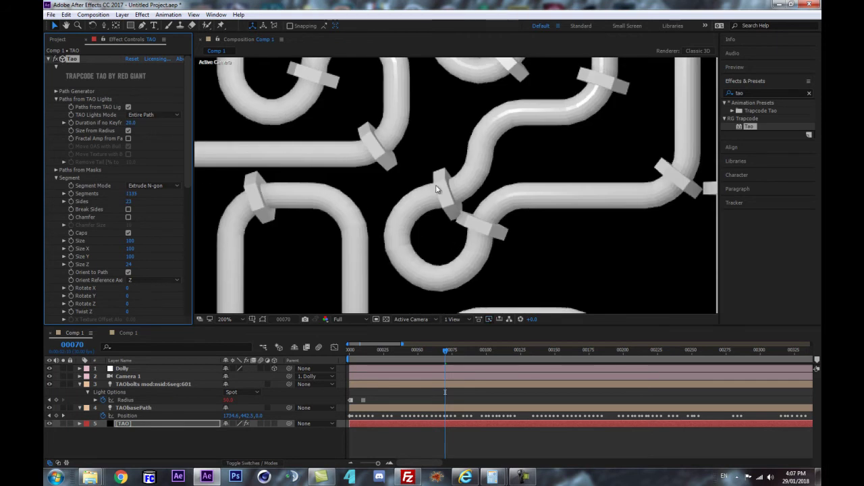
scroll(530, 164, down, 1)
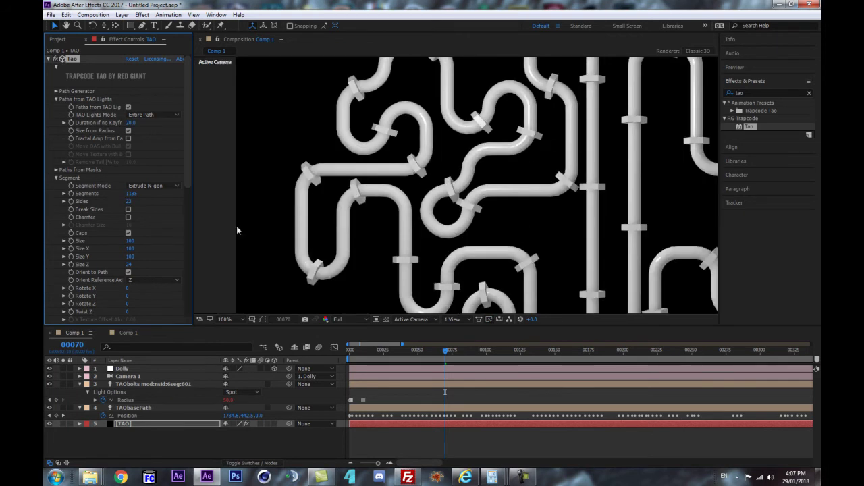
drag(129, 194, 271, 197)
drag(127, 194, 162, 194)
scroll(498, 234, up, 1)
drag(131, 194, 214, 201)
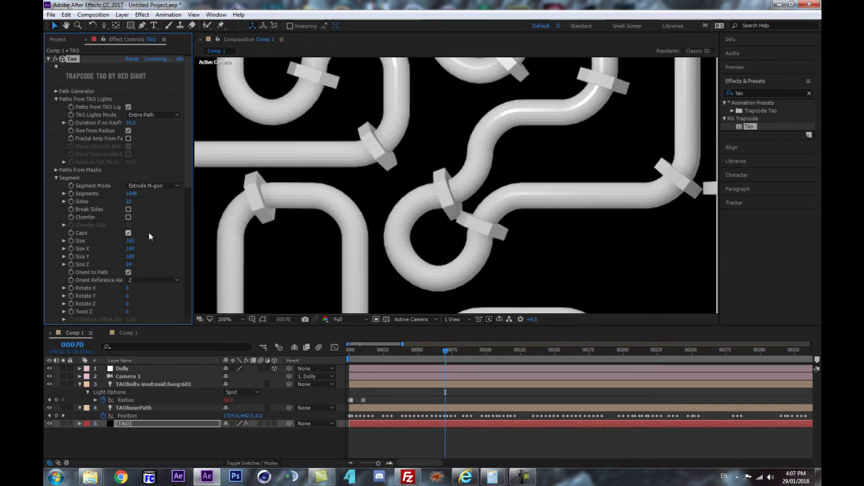
- Set the Tao effect's Sides to 46 to round the pipe's cross-section
drag(130, 202, 177, 200)
click(128, 203)
text(48)
key(Return)
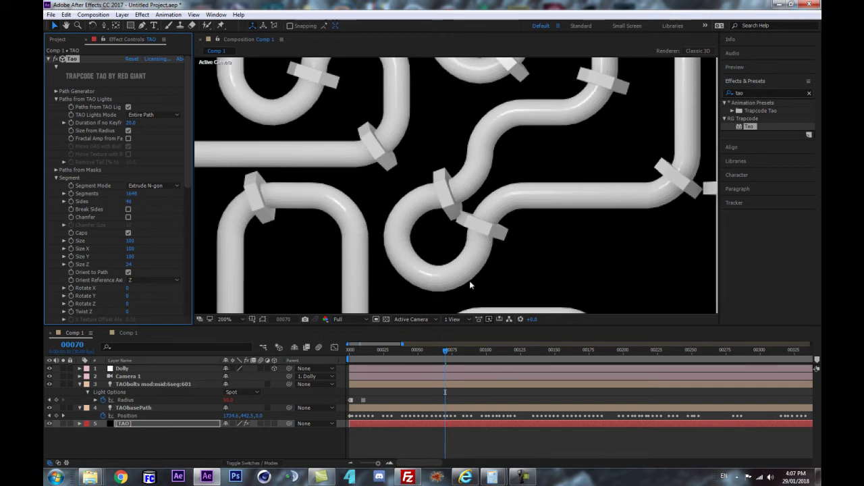
- Check the Shader options in the Tao effect's Rendering settings, keep Flat, and inspect the pipe's surface in the composition
scroll(499, 244, down, 1)
drag(188, 172, 184, 315)
click(147, 171)
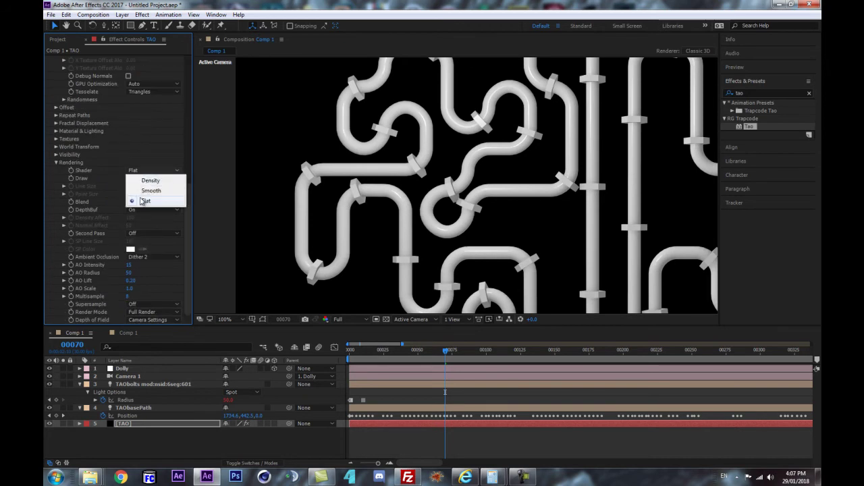
click(145, 203)
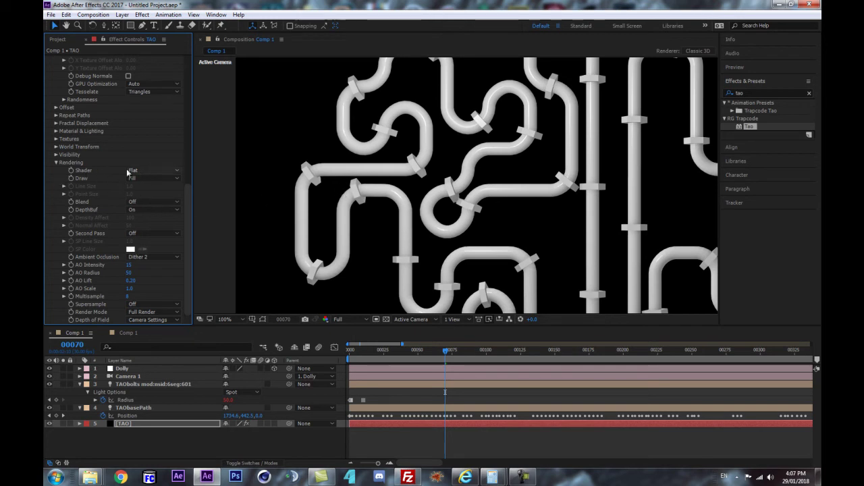
scroll(508, 212, down, 1)
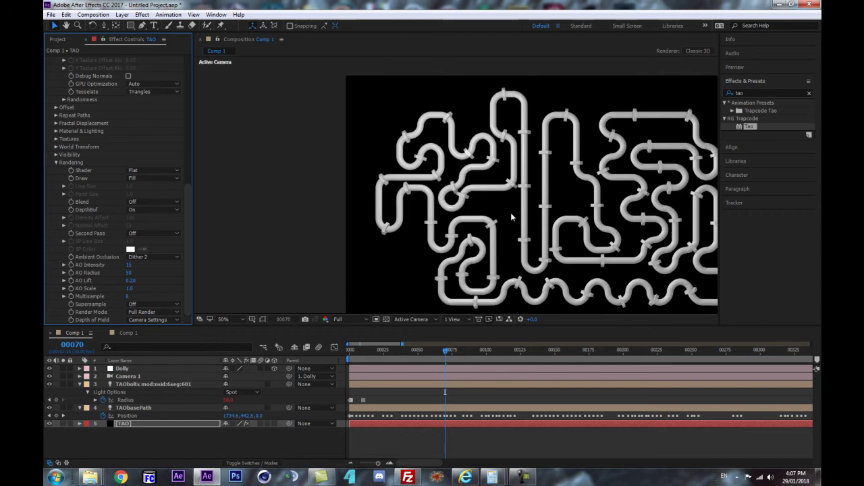
scroll(490, 206, up, 1)
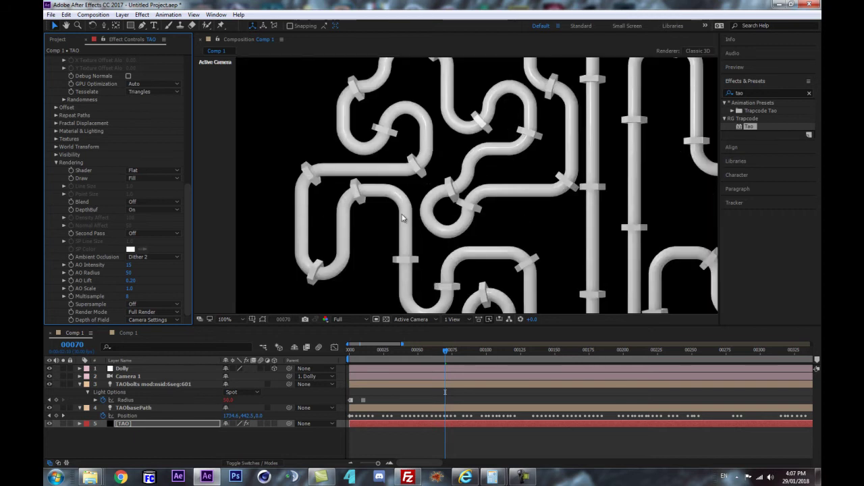
- Return to frame 0, collapse all the layers' properties, and deselect them with the whole pipe framed
drag(371, 354, 283, 361)
key(ctrl+a)
key(ctrl+shift+a)
key(ctrl+a)
click(80, 385)
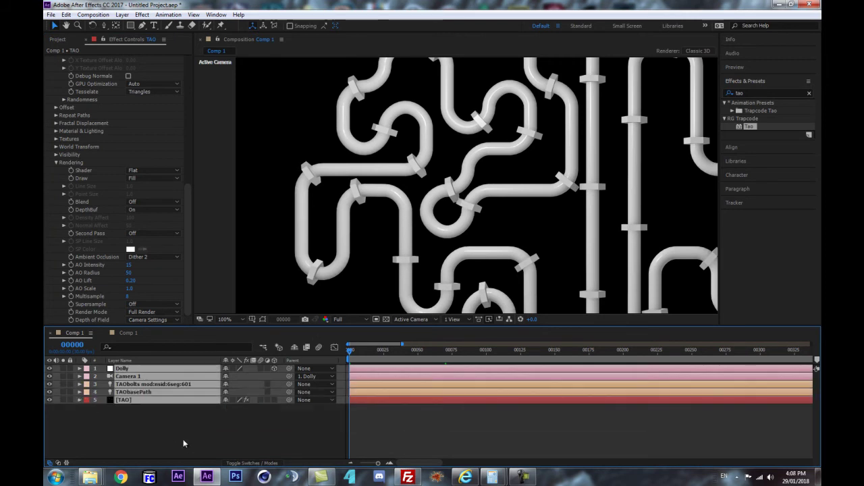
click(184, 443)
scroll(456, 159, down, 1)
drag(553, 229, 481, 217)
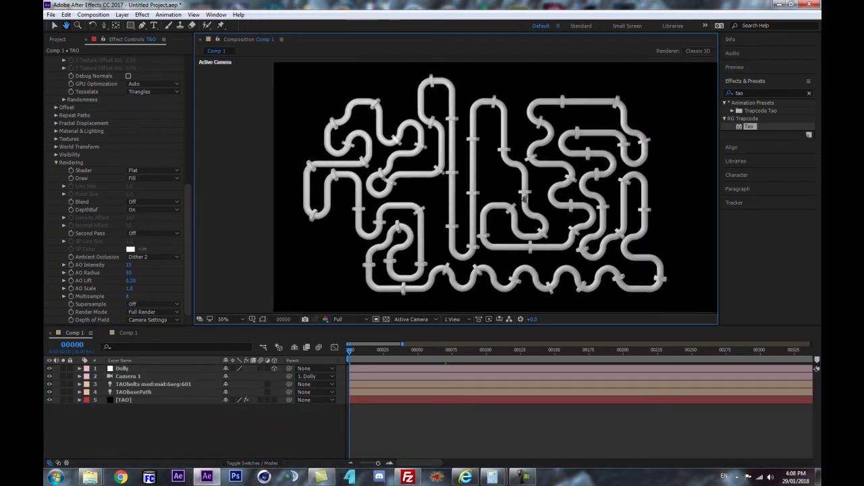
scroll(108, 203, up, 3)
scroll(98, 190, up, 6)
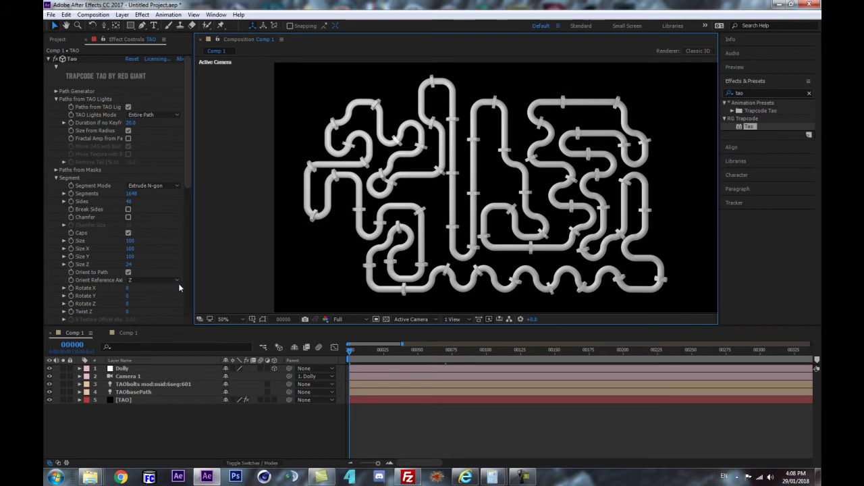
- Reveal the animated layer properties and enlarge the timeline around the TAObolts light's Radius keyframes, with the time at frame 10
click(173, 435)
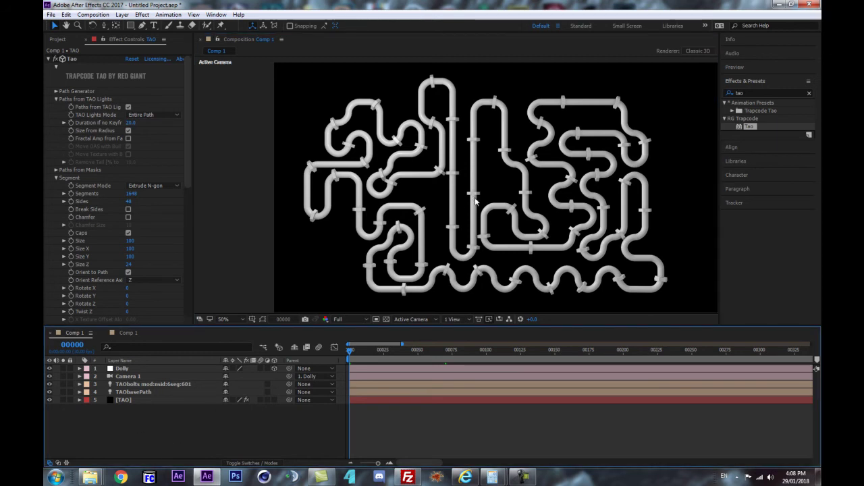
key(u)
key(u)
key(u)
key(u)
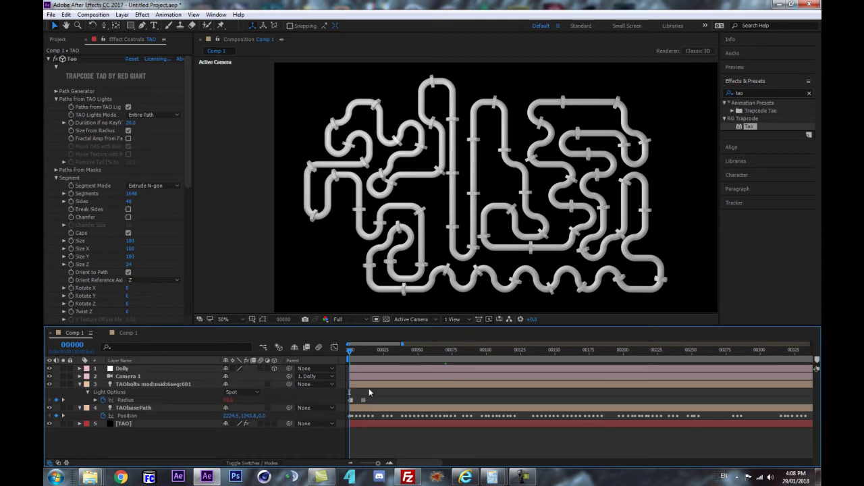
drag(358, 351, 362, 352)
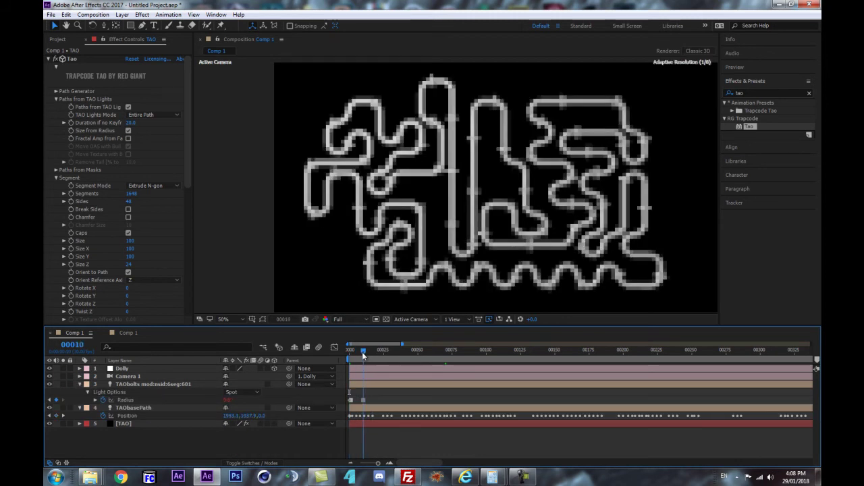
key(equal)
key(equal)
key(equal)
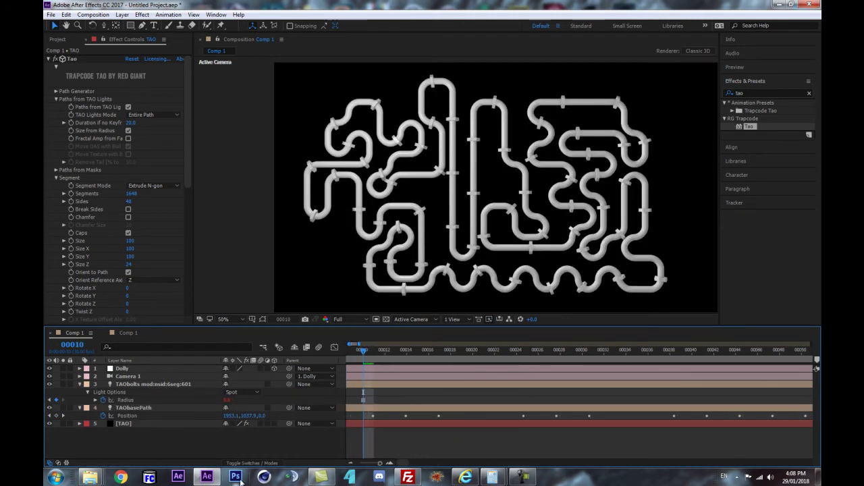
drag(232, 455, 432, 440)
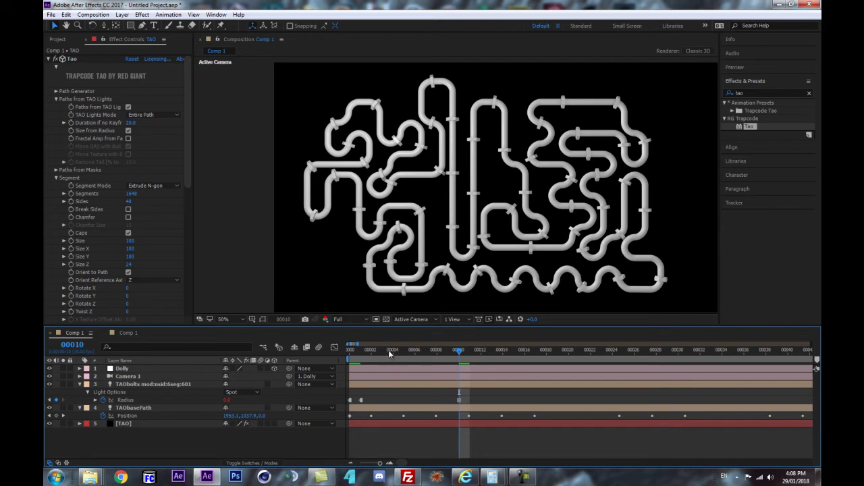
- Move the TAObolts light's last Radius keyframe to frame 6, and on to frame 5, to tighten the bolt spacing
click(71, 344)
text(6)
key(Return)
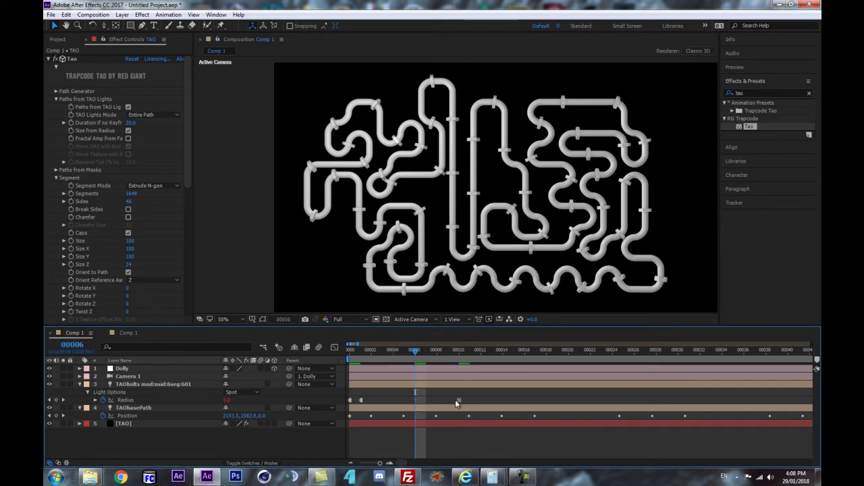
drag(458, 401, 413, 399)
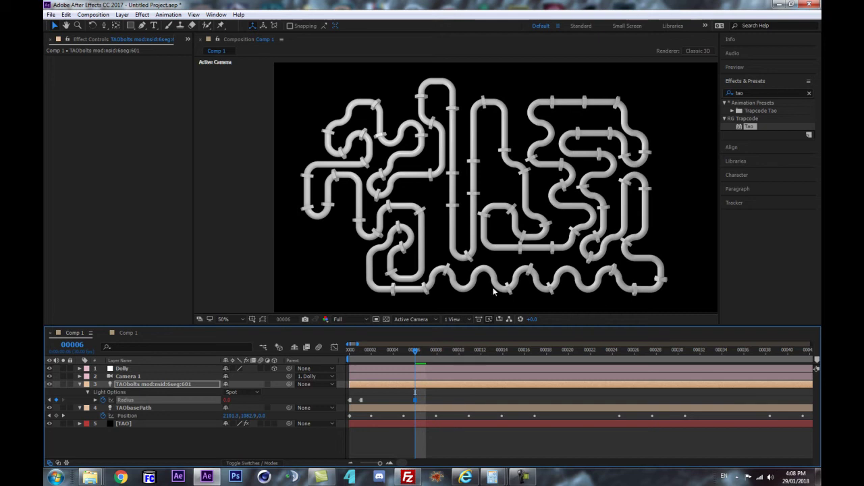
drag(416, 401, 404, 403)
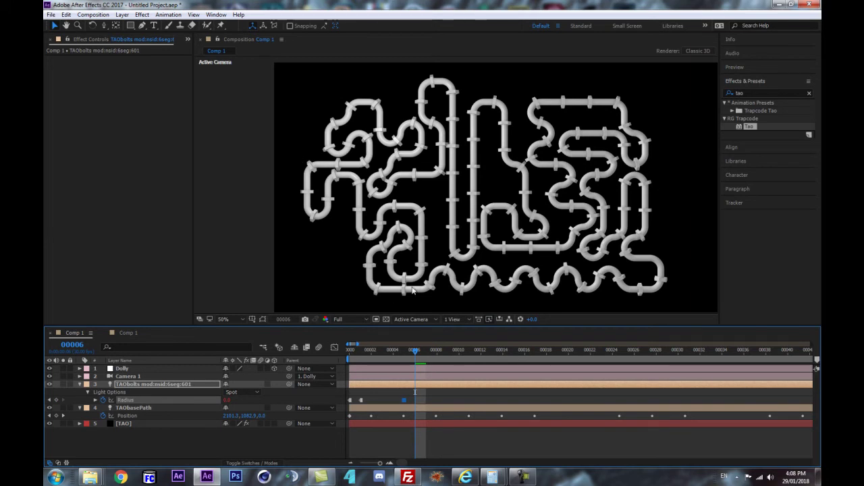
- Collapse all the layers' properties in the timeline and fold away the Segment settings of the Tao effect on the TAO layer
click(225, 447)
key(ctrl+a)
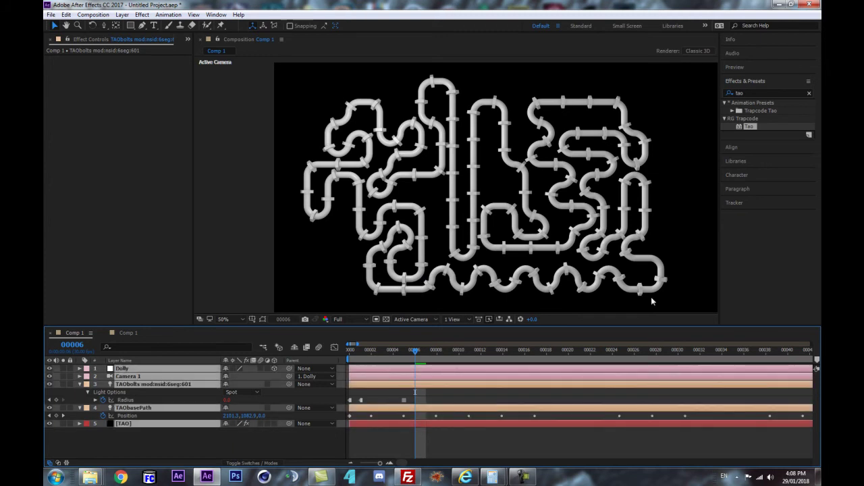
click(159, 444)
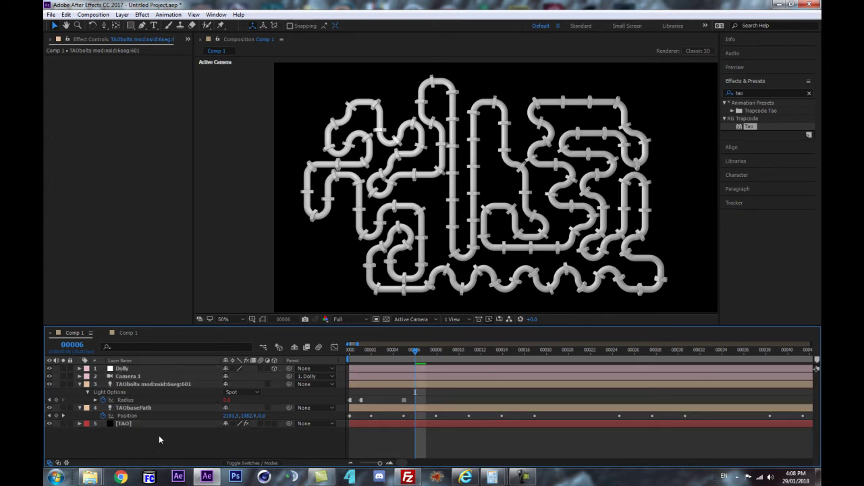
key(ctrl+a)
click(79, 384)
click(142, 441)
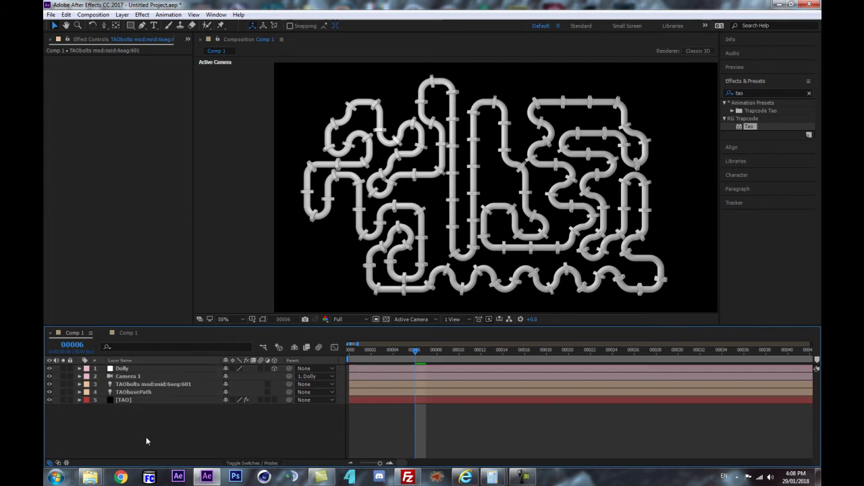
click(124, 400)
click(57, 177)
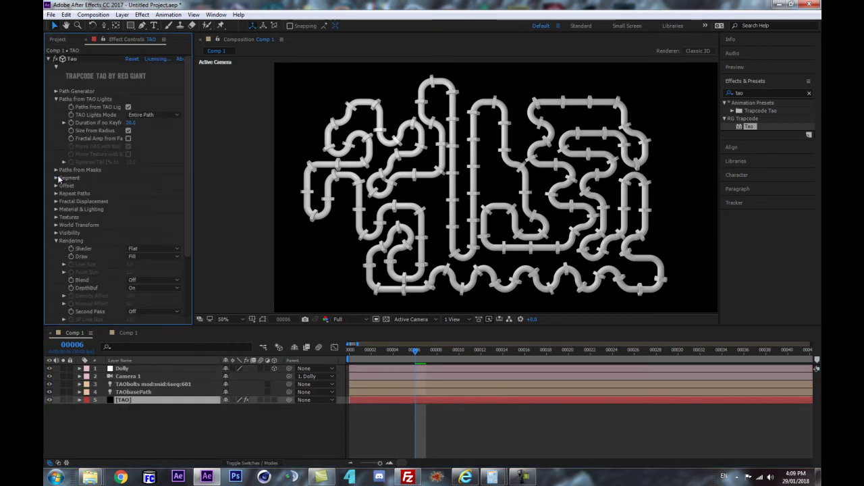
- Save the project as tao-pipeDream4.aep in the tao-pipeDream2 folder
key(ctrl+s)
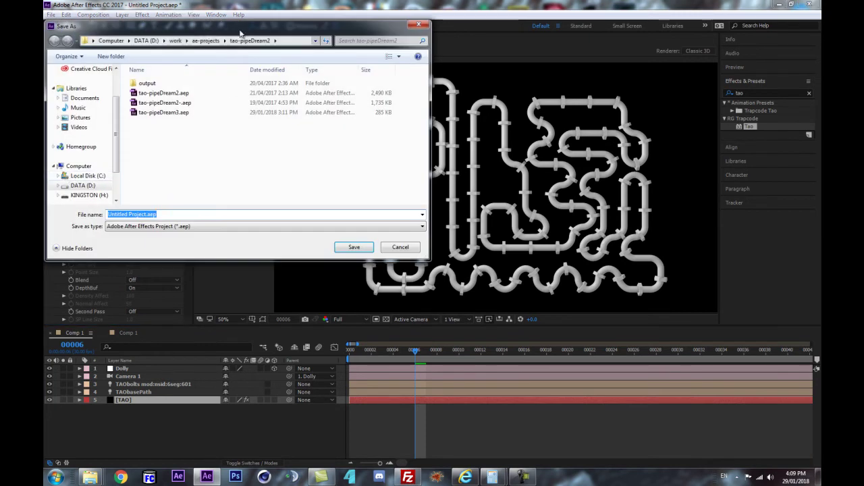
click(161, 112)
click(148, 216)
click(147, 215)
key(BackSpace)
text(4)
key(Return)
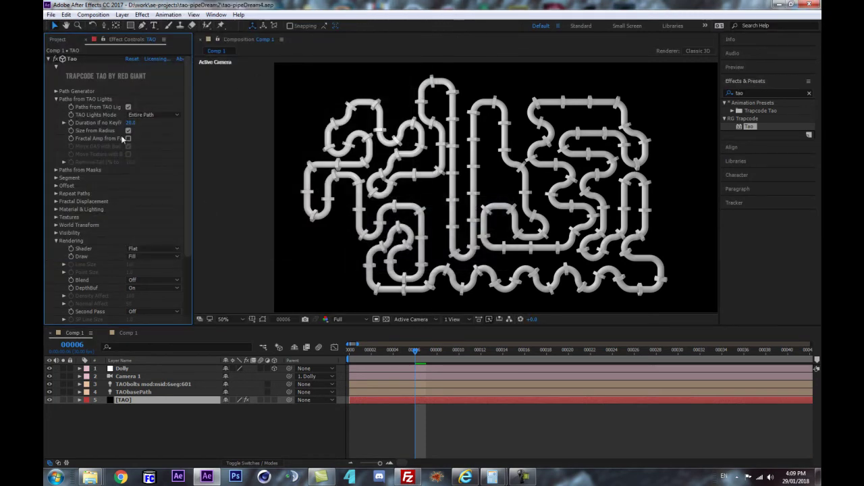
- Disable Offset Size and enable Offset Position in the Tao effect's Offset settings
click(56, 185)
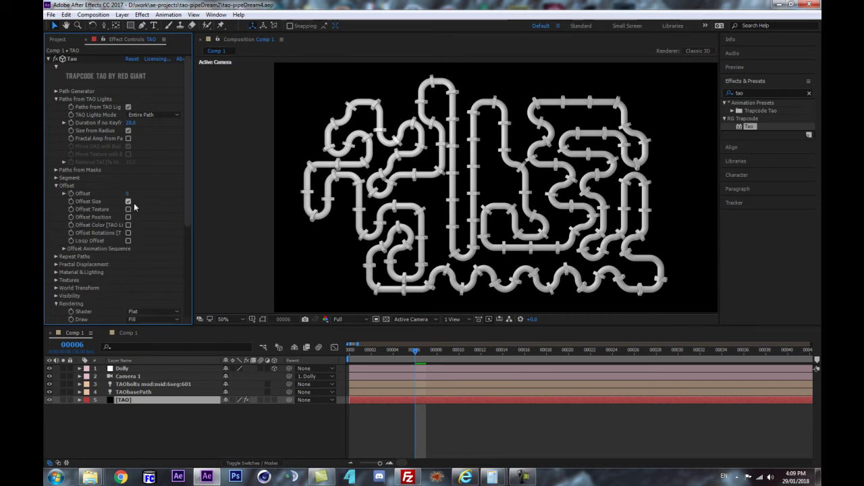
click(128, 202)
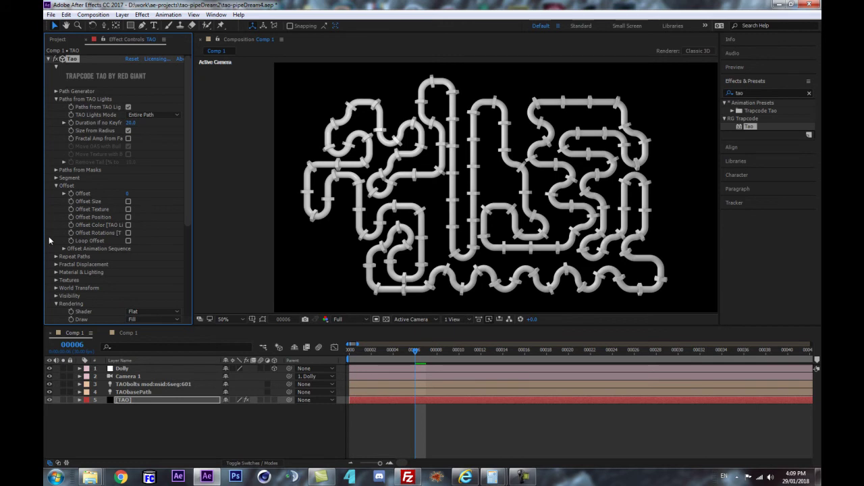
click(128, 217)
- Keyframe the Tao effect's Offset from 0 at frame 0 to 3 at frame 90, and end the work area at frame 90
drag(349, 352, 306, 356)
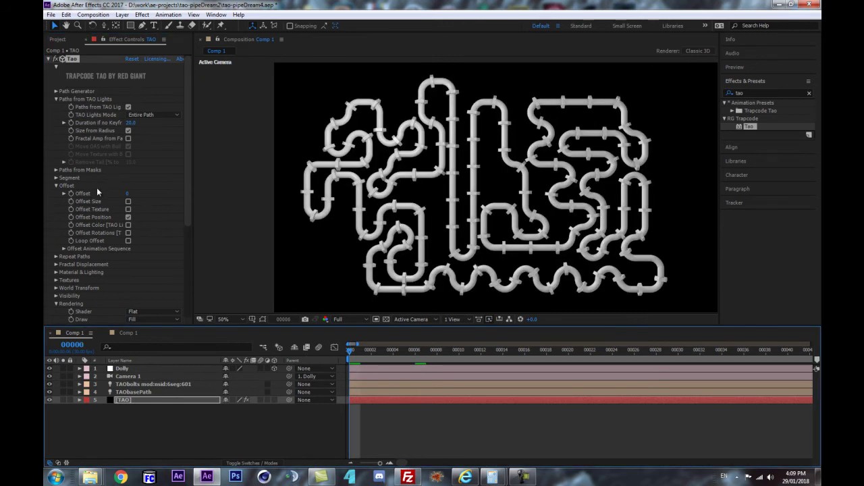
click(73, 345)
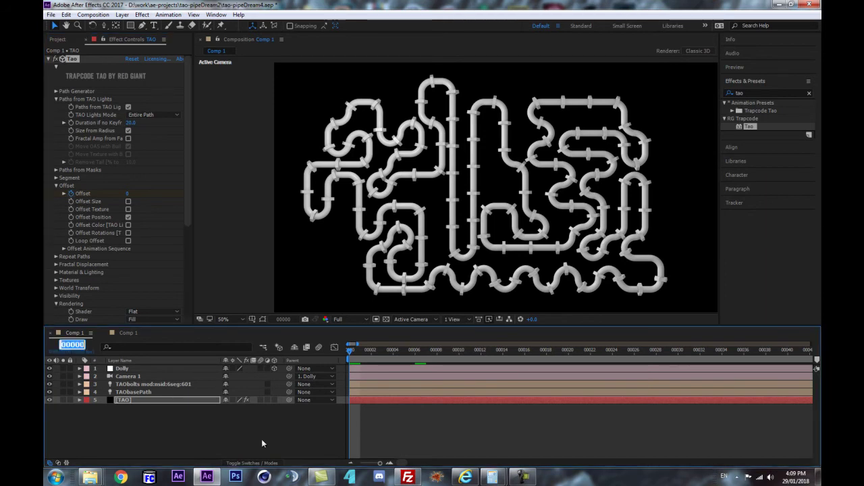
text(90)
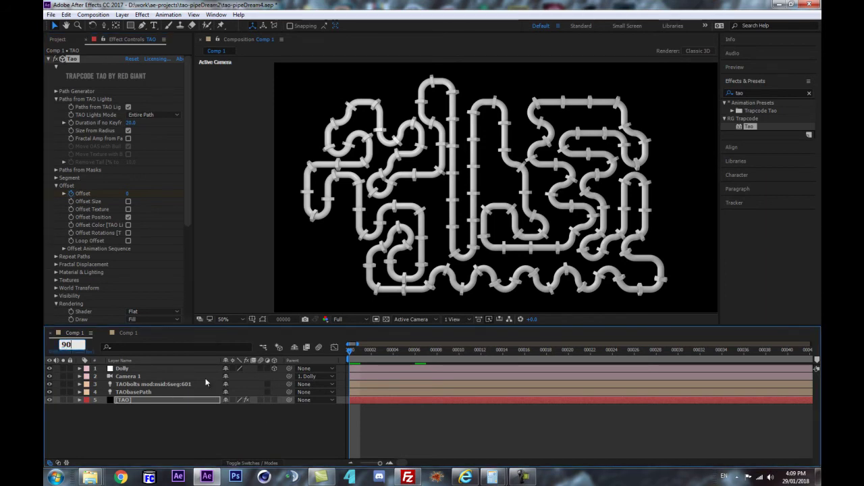
key(Return)
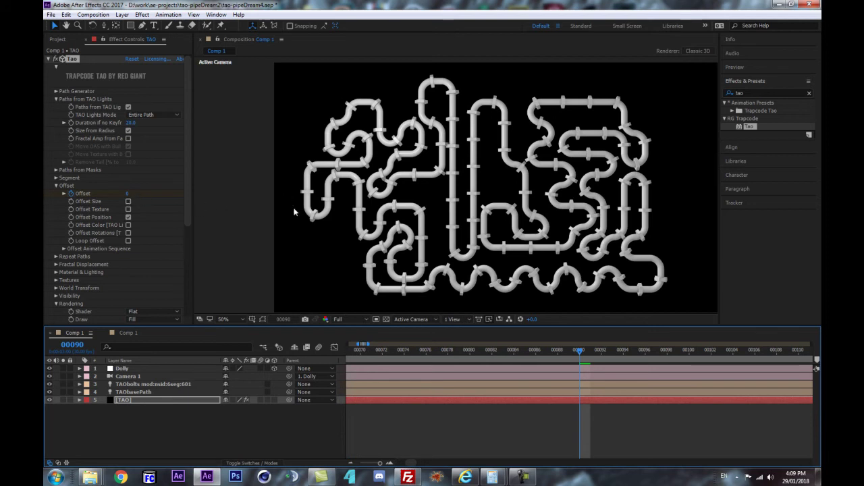
click(129, 193)
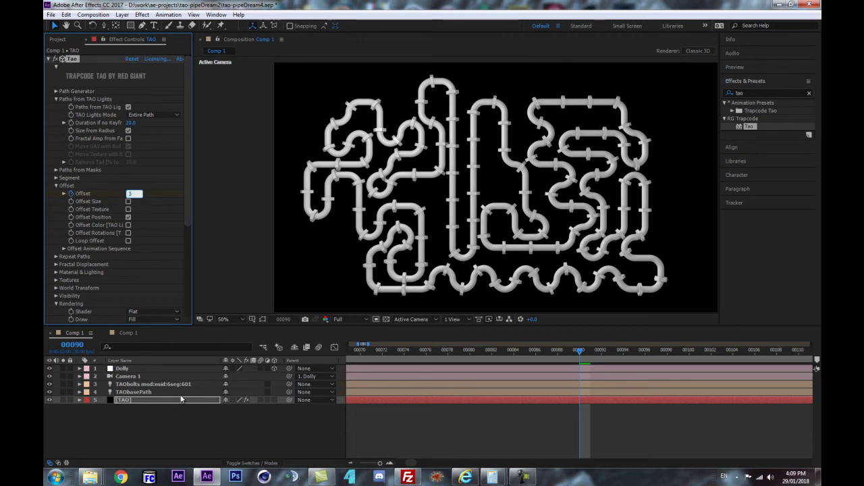
text(3)
key(Return)
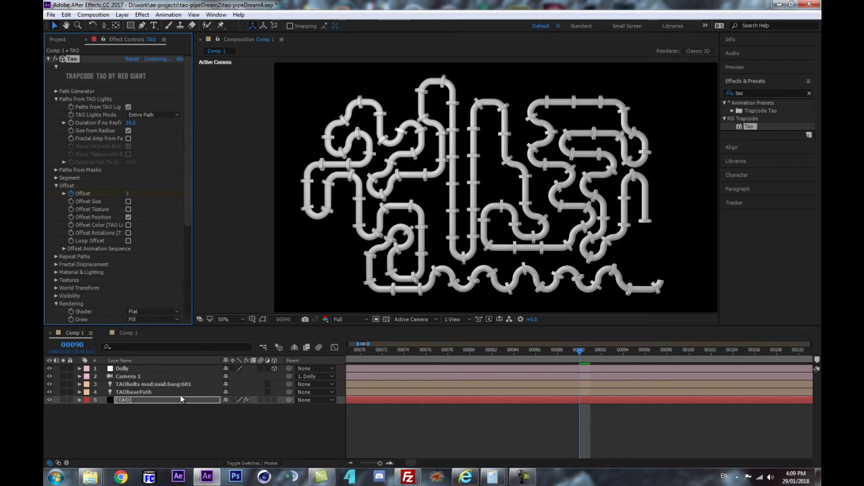
key(Page_Up)
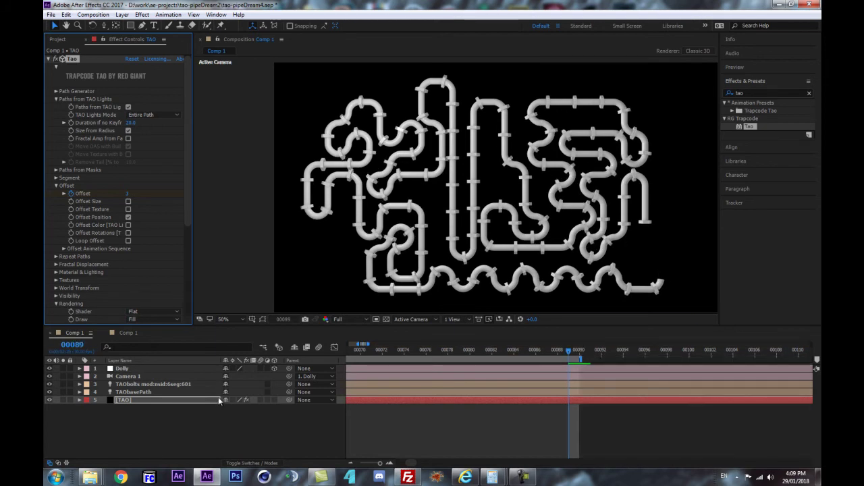
key(Page_Down)
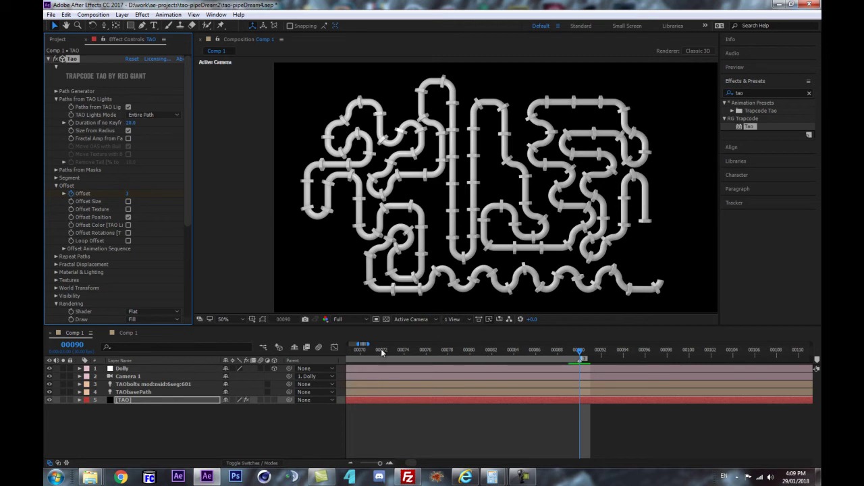
- Jump repeatedly between frames 0 and 90 to compare the bolt positions at the start and end of the Offset animation
key(Home)
key(k)
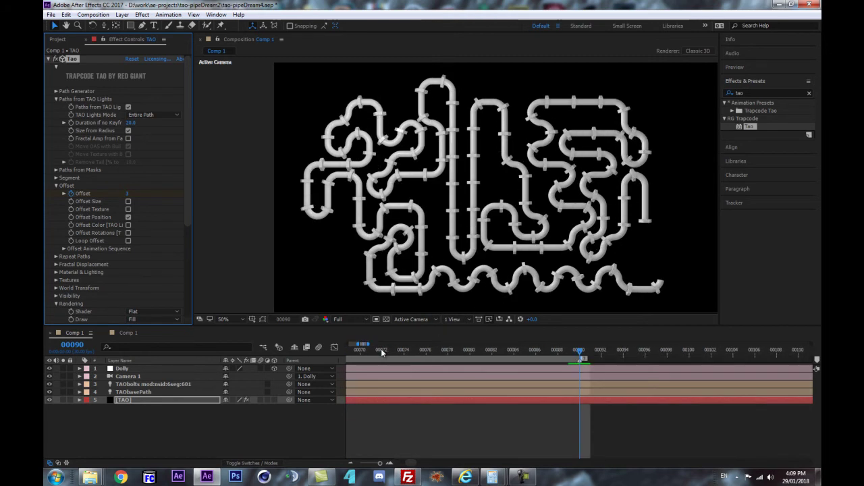
key(j)
key(k)
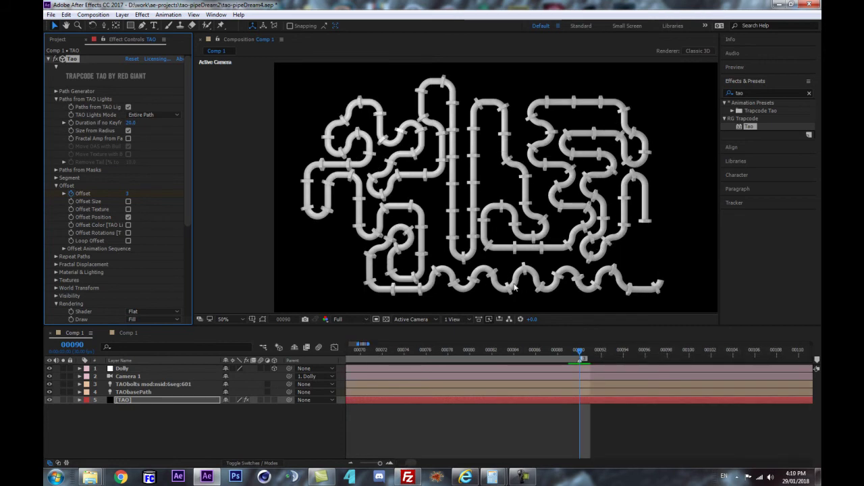
key(j)
key(k)
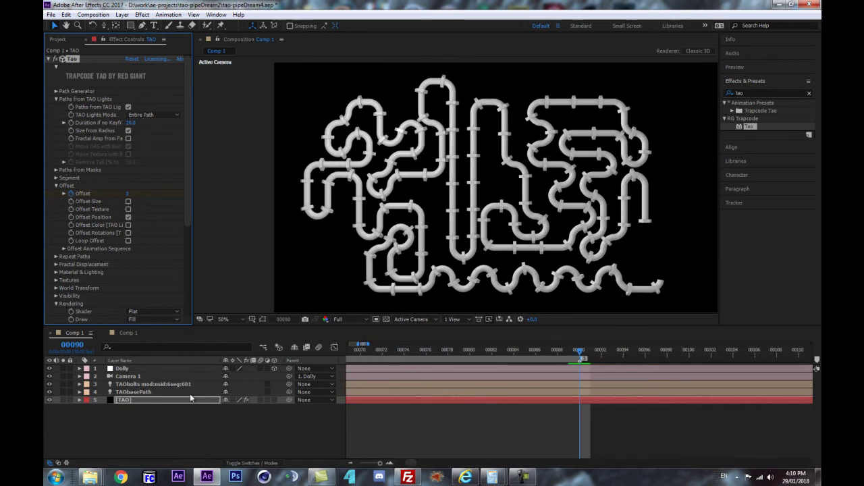
key(j)
key(k)
key(j)
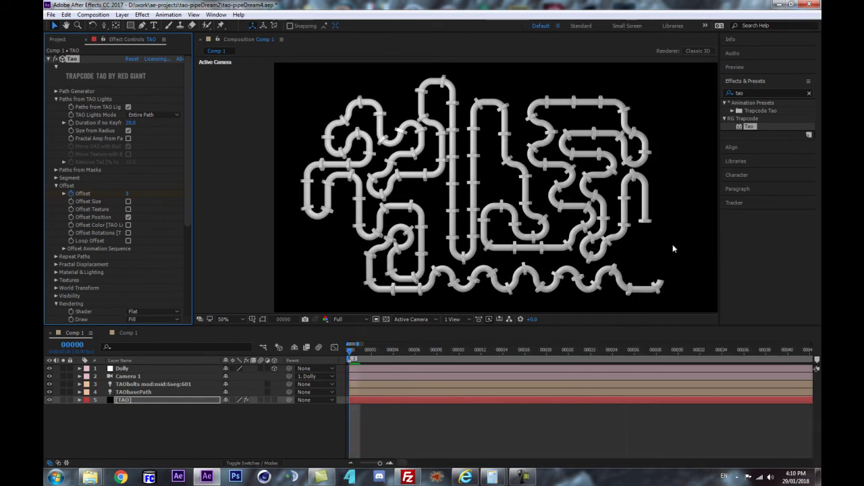
- Rename the TAObasePath light layer to TAObasePathofs:0 so the base pipe ignores the Offset animation
key(k)
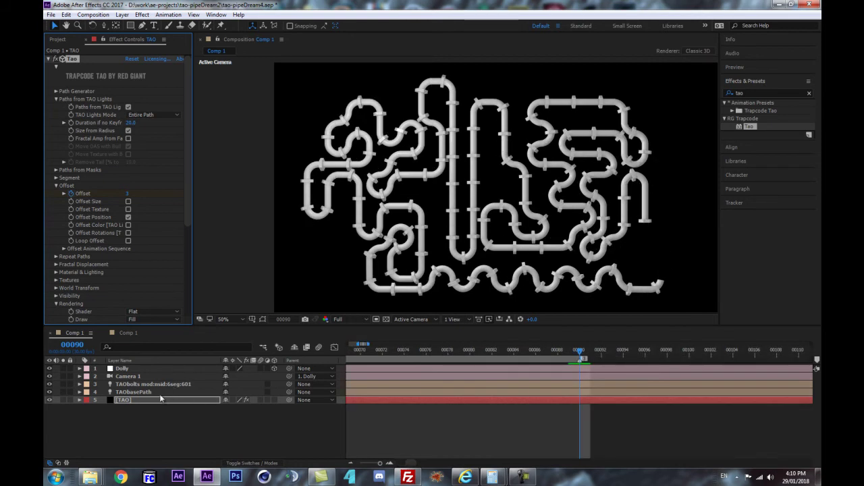
click(154, 392)
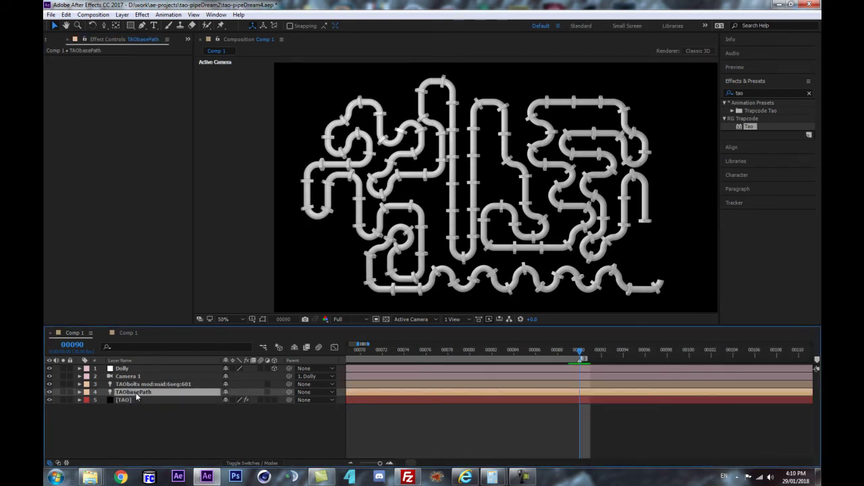
key(Return)
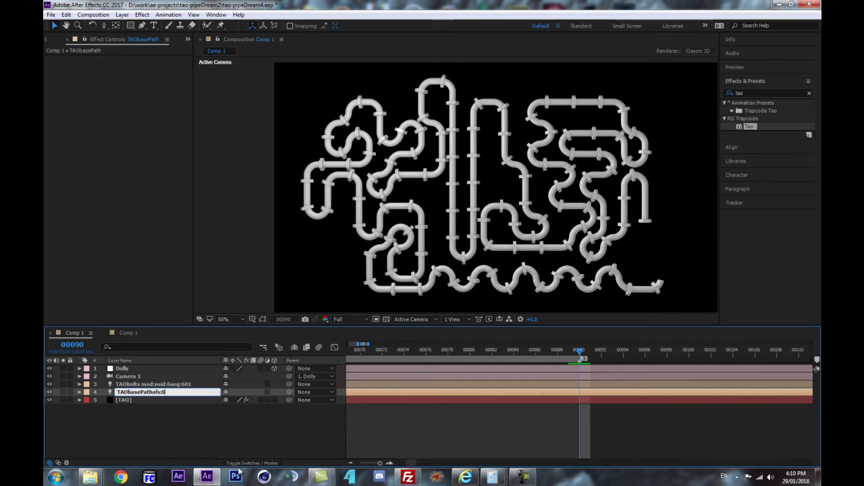
key(Return)
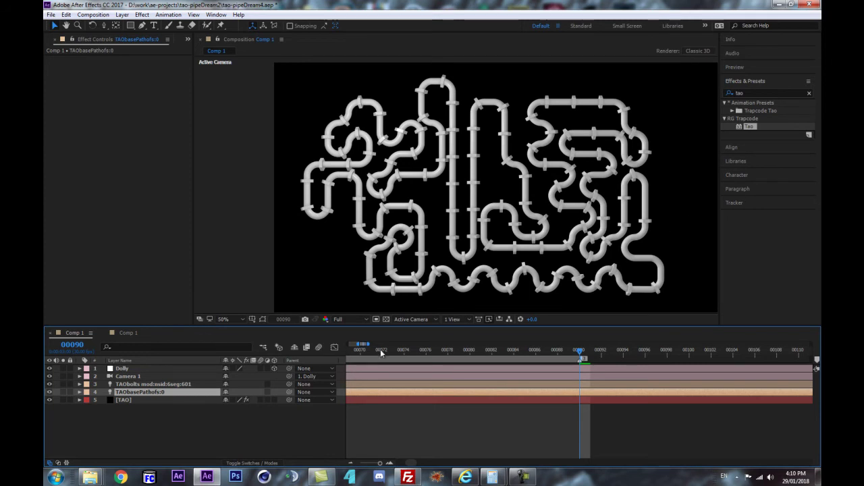
- Lower the composition's preview resolution to Quarter and play back the bolt animation over the 90-frame work area
key(minus)
key(minus)
key(minus)
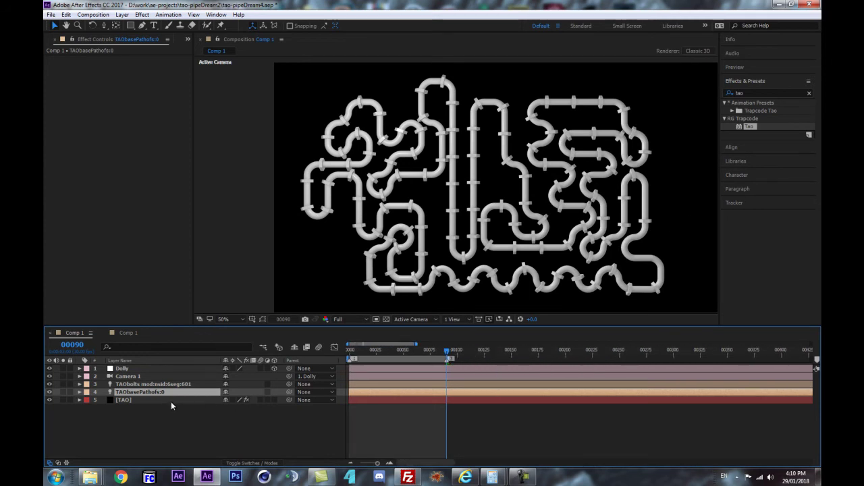
click(173, 402)
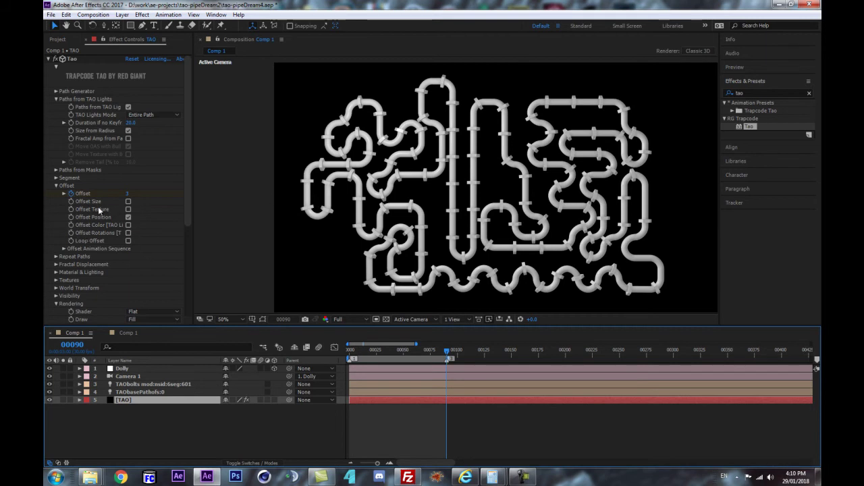
click(136, 440)
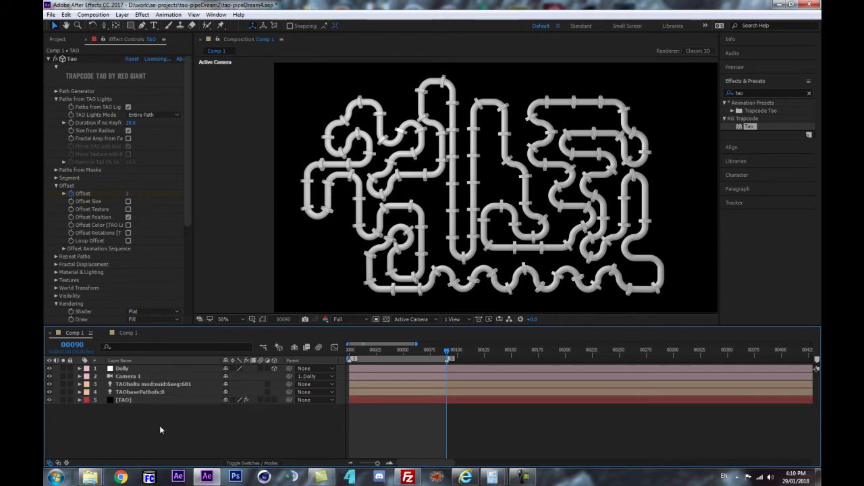
click(337, 319)
click(355, 374)
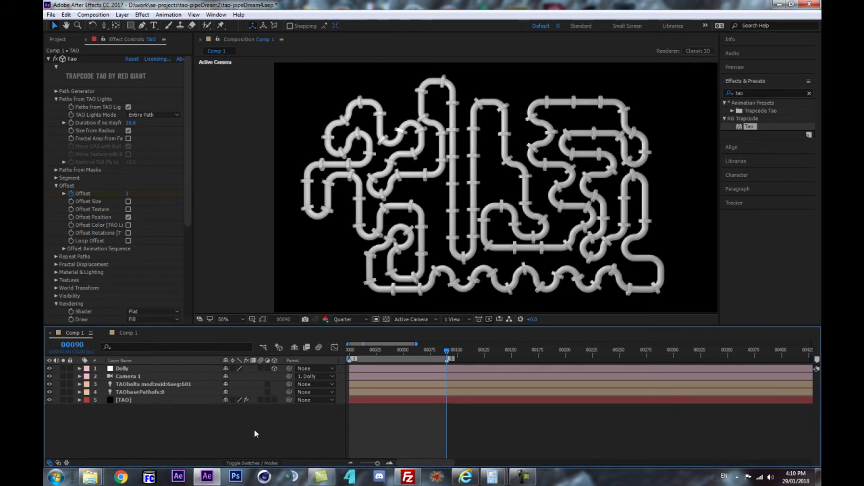
key(space)
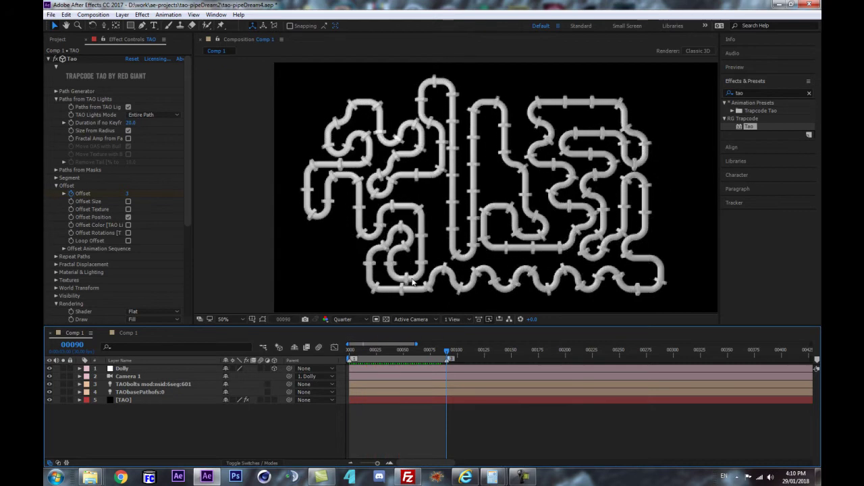
key(space)
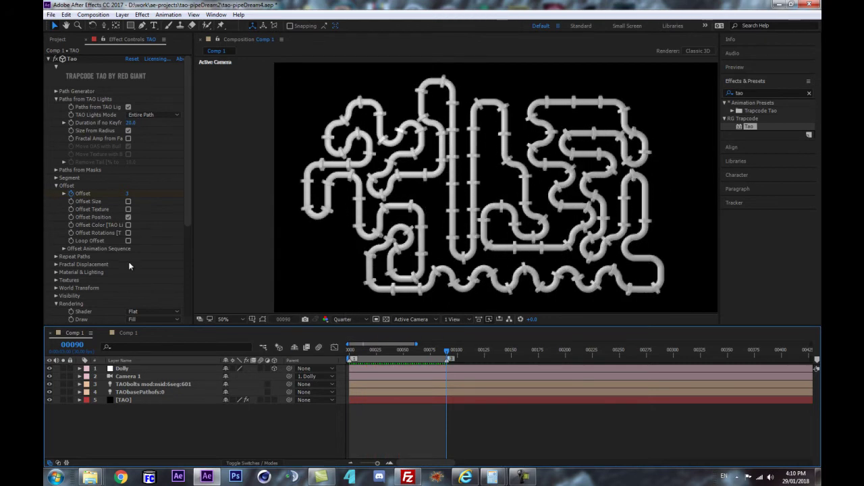
- Try an Offset value of 1 for the Tao effect's keyframe at frame 90 and play back the animation from frame 0
click(127, 194)
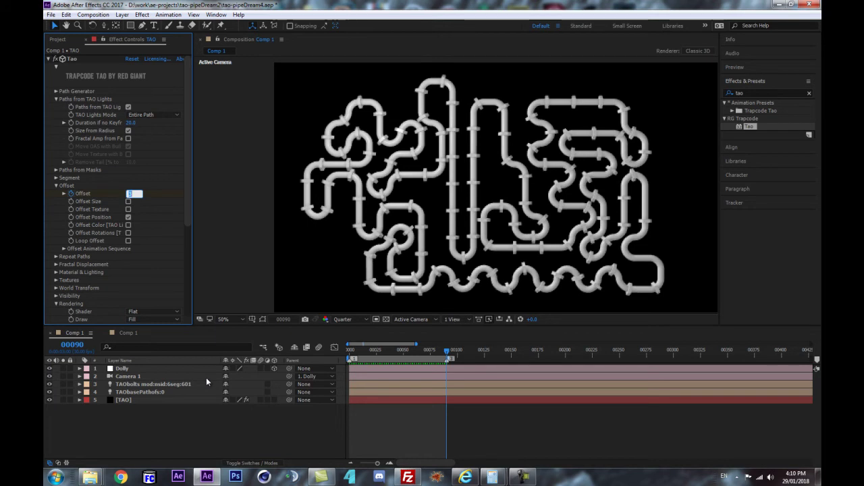
text(600/100)
key(Return)
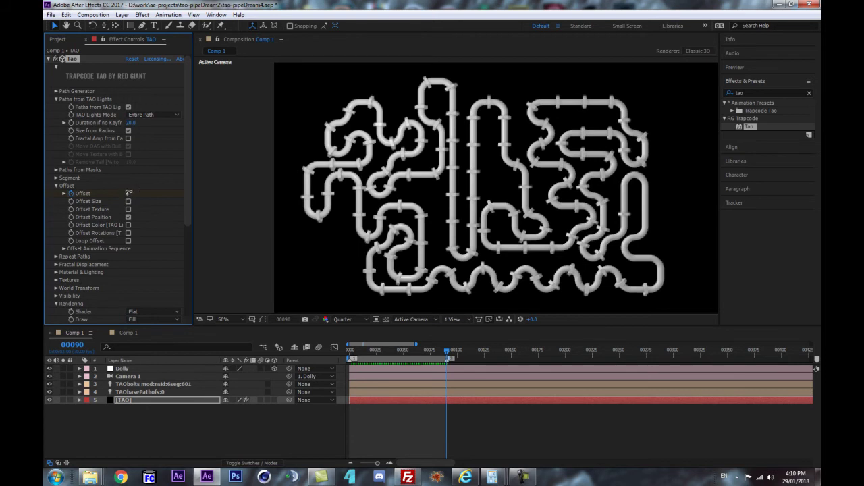
click(279, 429)
key(Home)
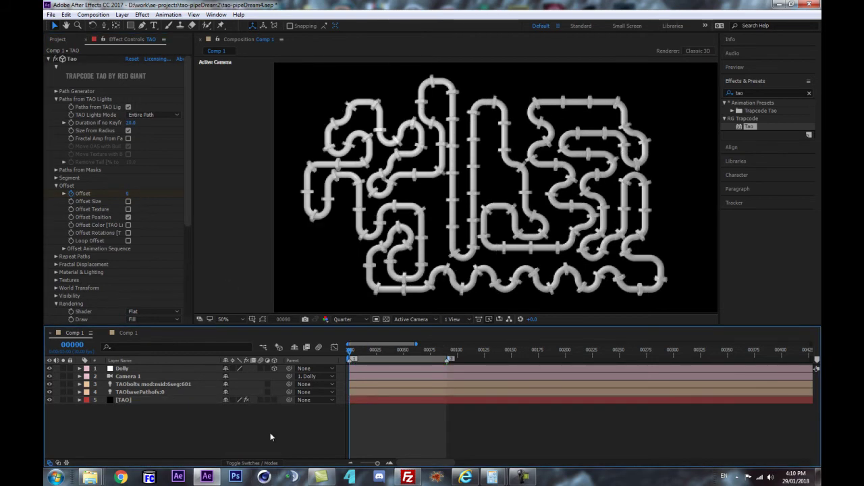
key(space)
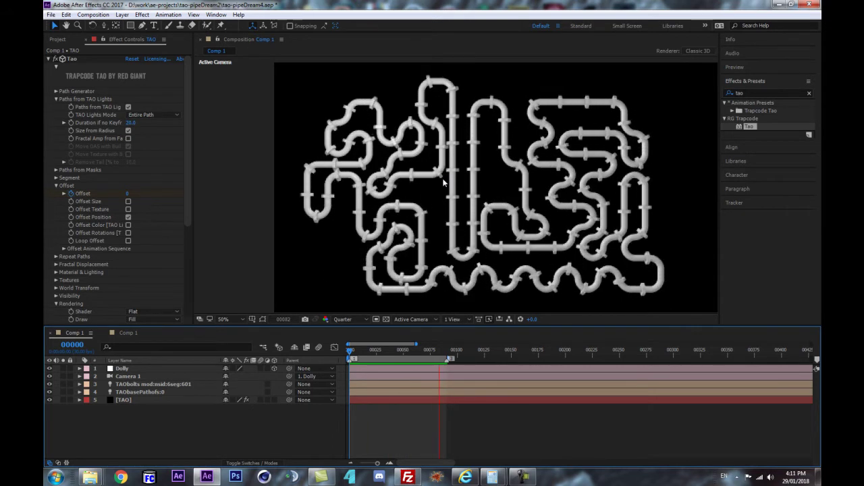
key(space)
- Set the preview resolution to Half, show the rulers, and place a horizontal guide across a bolt ring at frame 0
drag(418, 345, 291, 365)
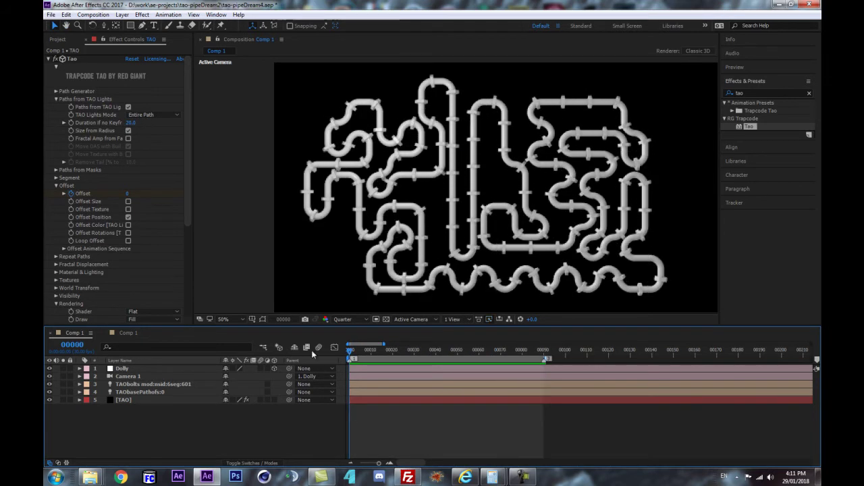
scroll(472, 200, up, 1)
click(346, 320)
click(356, 351)
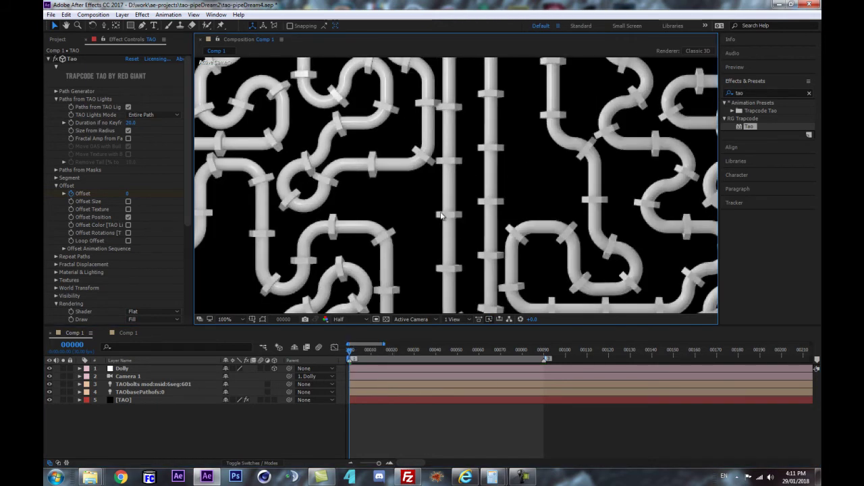
click(349, 351)
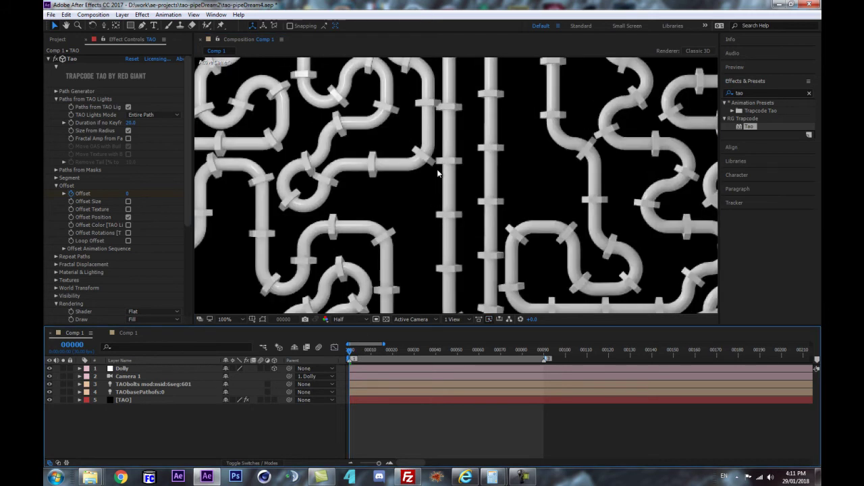
key(ctrl+r)
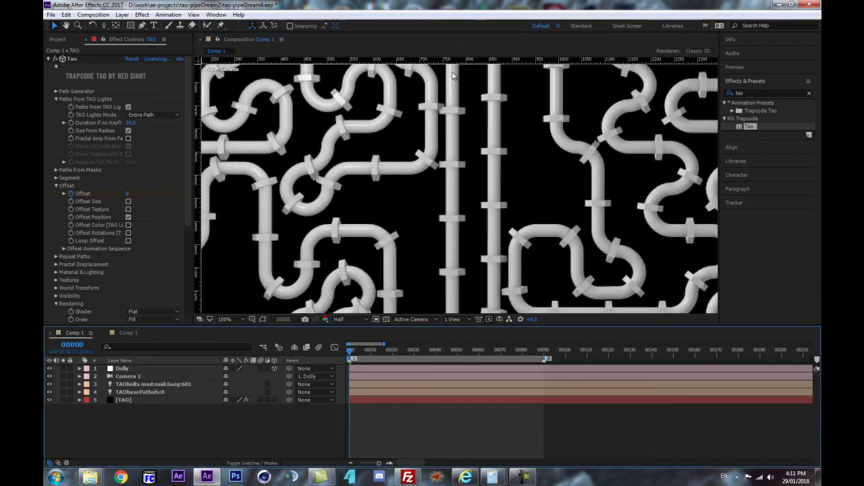
drag(473, 60, 512, 169)
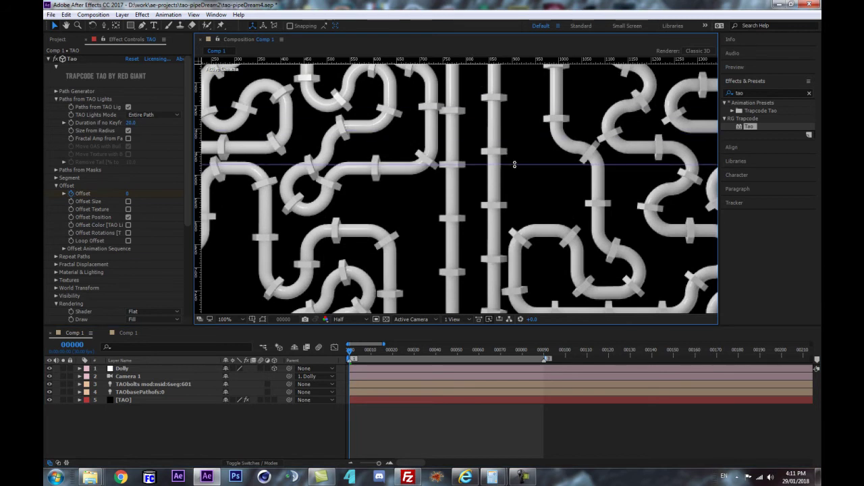
- Move to frame 90 to compare the bolts with the guide and reveal the TAO layer's Offset keyframes
drag(349, 351, 546, 347)
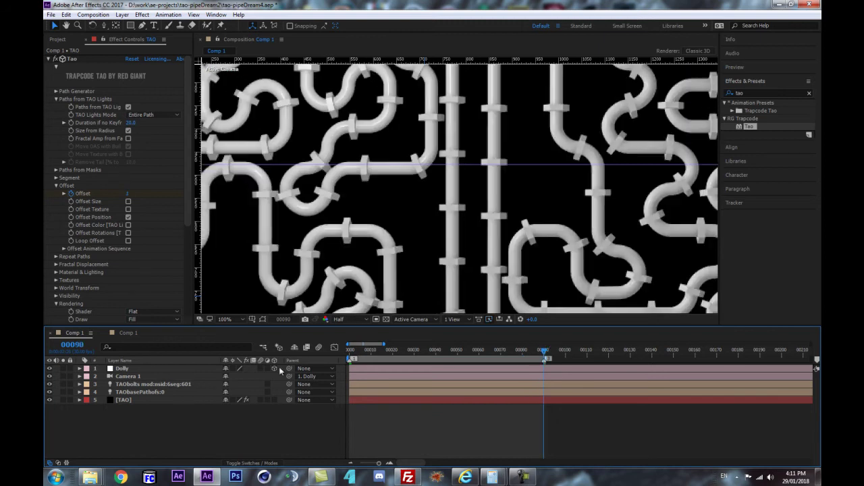
click(131, 403)
key(u)
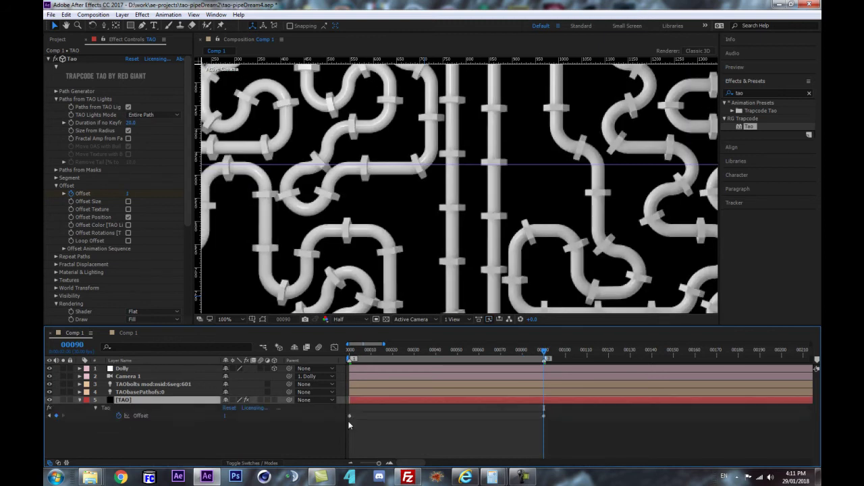
- Try an Offset of 0.8 at frame 90 and compare the bolt positions at frames 0 and 90
click(226, 415)
text(0.8)
key(Return)
key(Home)
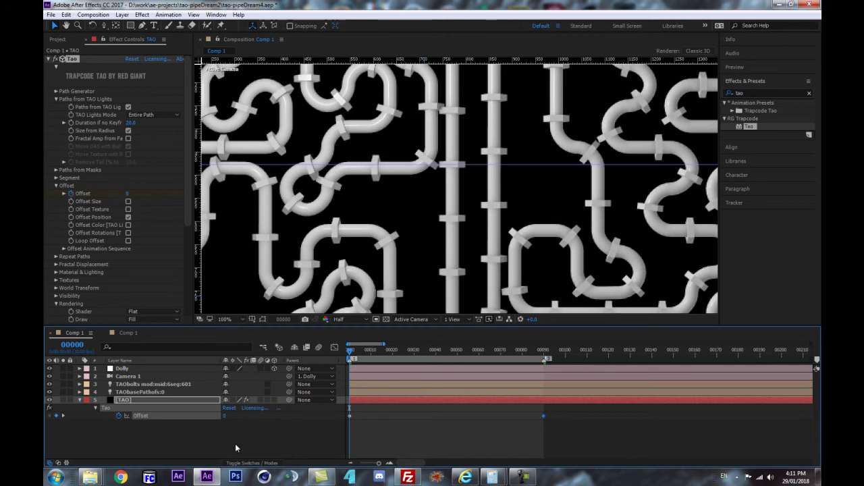
key(k)
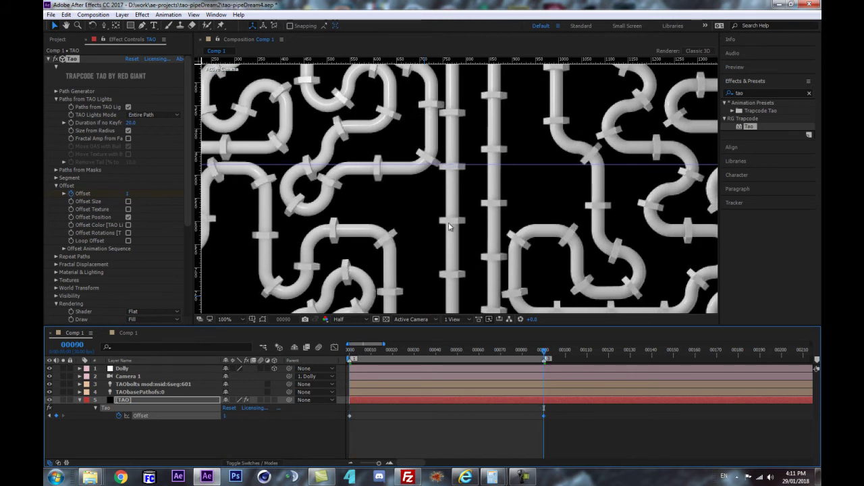
- Try a smaller Offset value at frame 90 and compare the bolts against the guide at both ends
click(225, 418)
click(234, 417)
text(0.1)
key(Return)
click(235, 453)
key(Home)
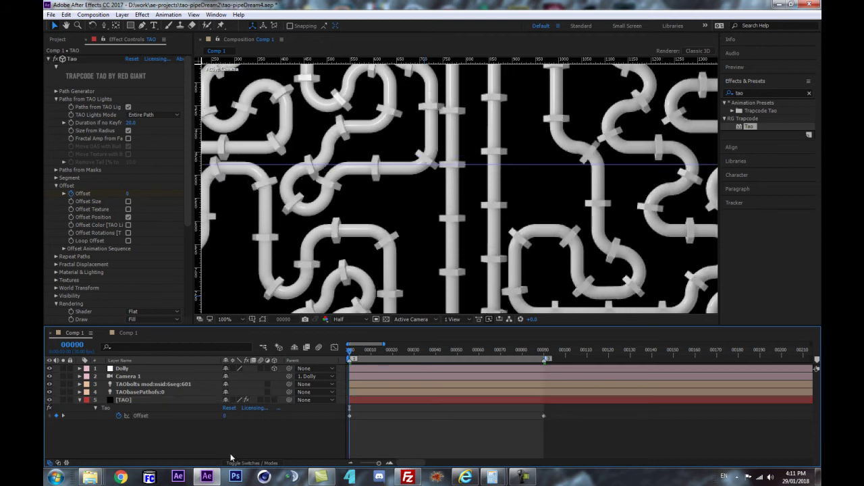
key(3)
text(13)
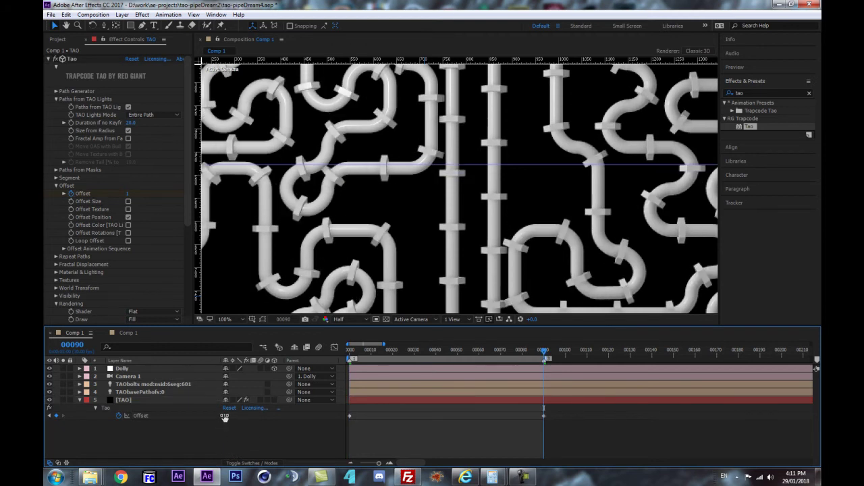
- Fine-tune the Offset keyframe at frame 90 so the bolt rings line up with the guide exactly as at frame 0
text(0.7)
key(Return)
key(Home)
key(3)
key(1)
key(3)
key(1)
key(3)
- Inspect the exact Offset value at frame 90 and check across the whole pipe that the bolts match frame 0
click(227, 417)
click(227, 416)
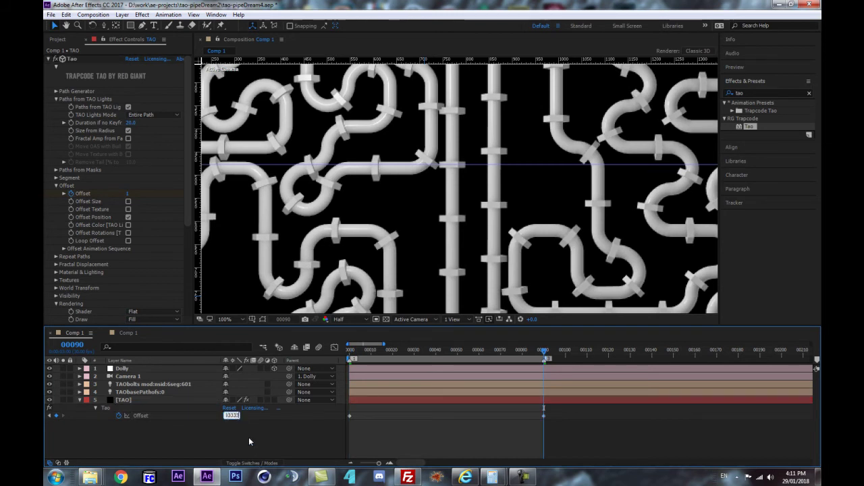
key(Return)
key(j)
key(k)
key(j)
click(224, 417)
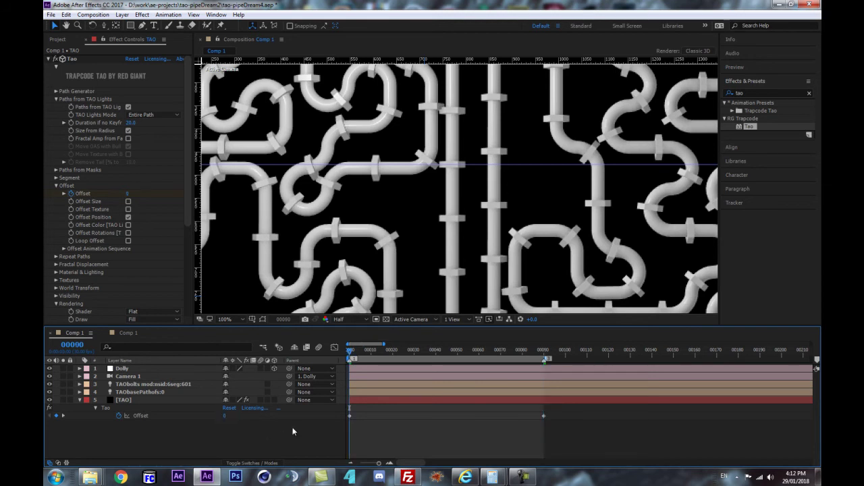
key(k)
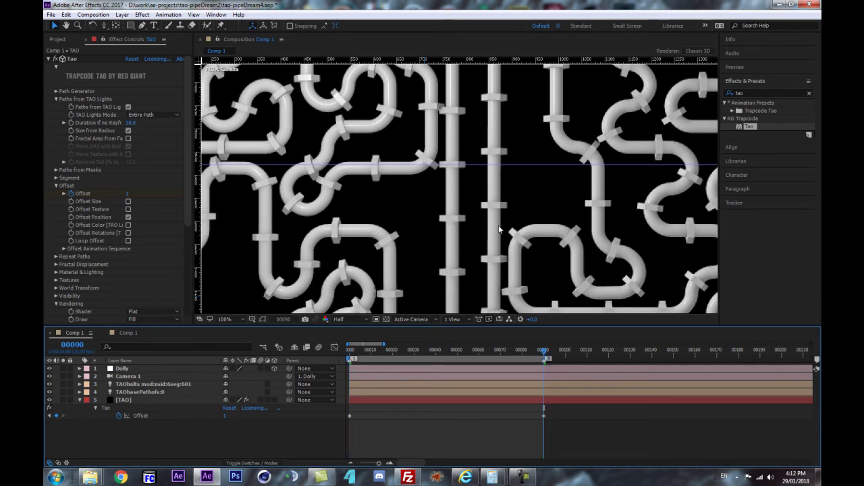
scroll(485, 249, down, 2)
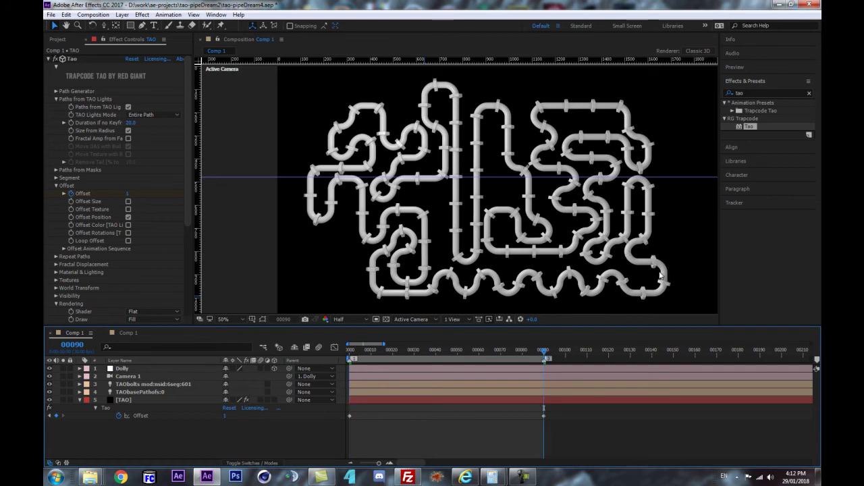
- Play back the looping bolt animation from frame 0 and remove the horizontal guide from the composition
key(Home)
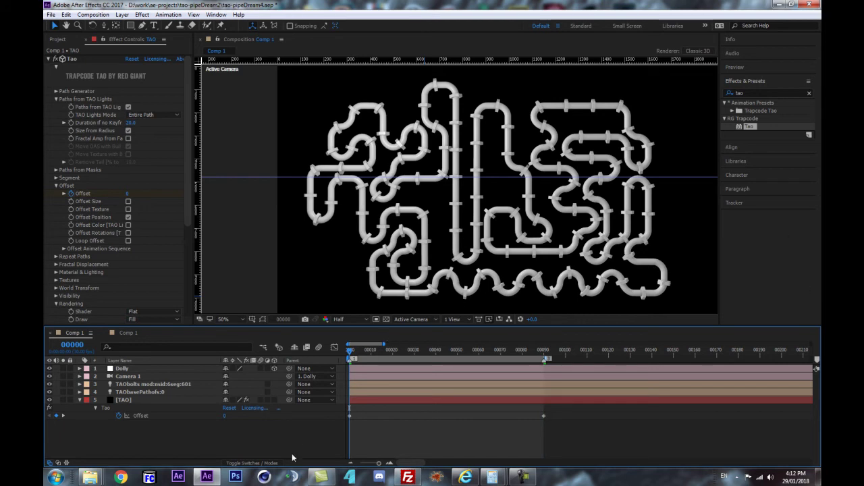
key(space)
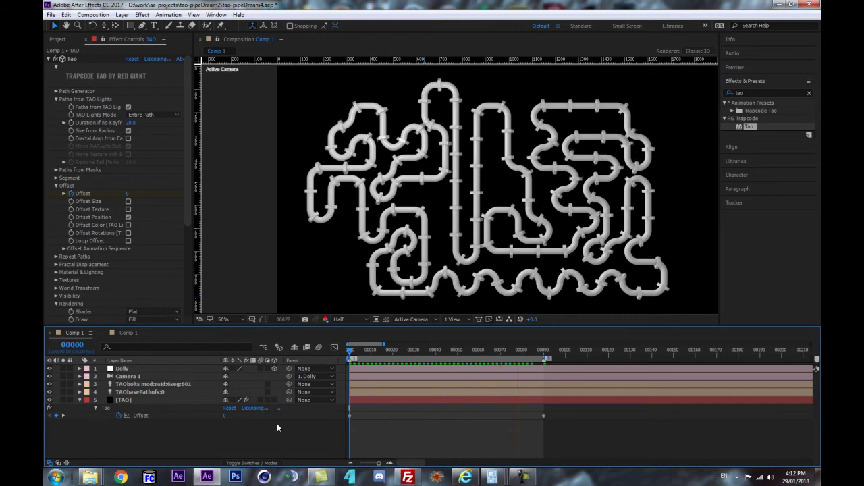
key(space)
scroll(470, 217, up, 1)
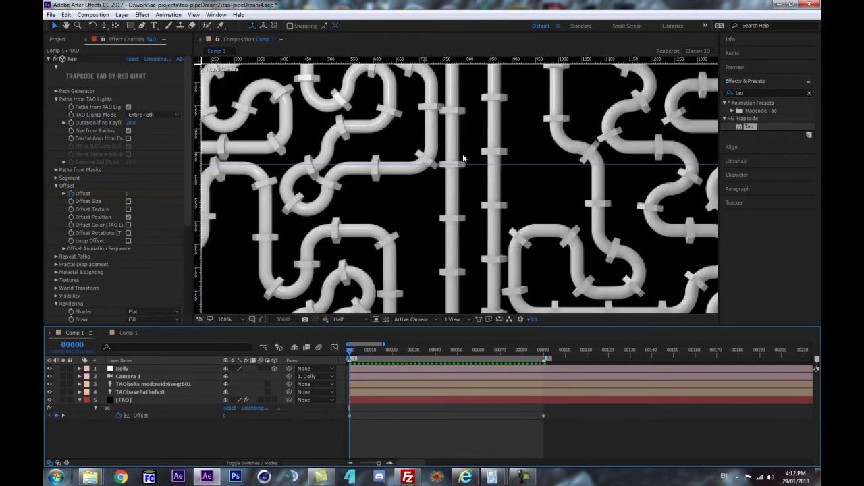
drag(476, 164, 133, 211)
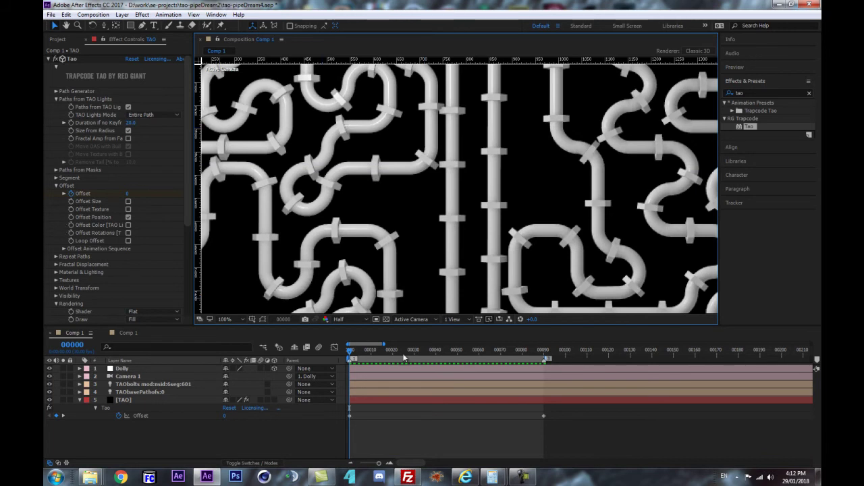
- Keyframe the TAObolts light's Z Rotation from 0° at frame 0 to 10 full turns at frame 90
click(140, 384)
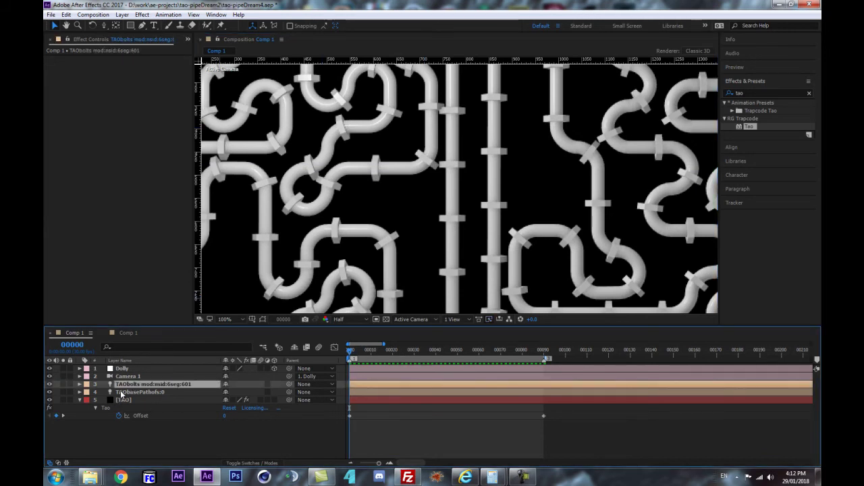
key(r)
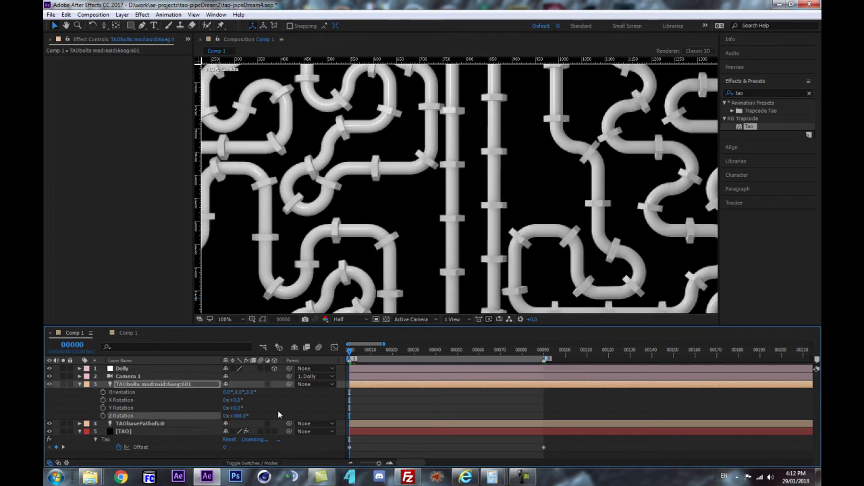
click(102, 416)
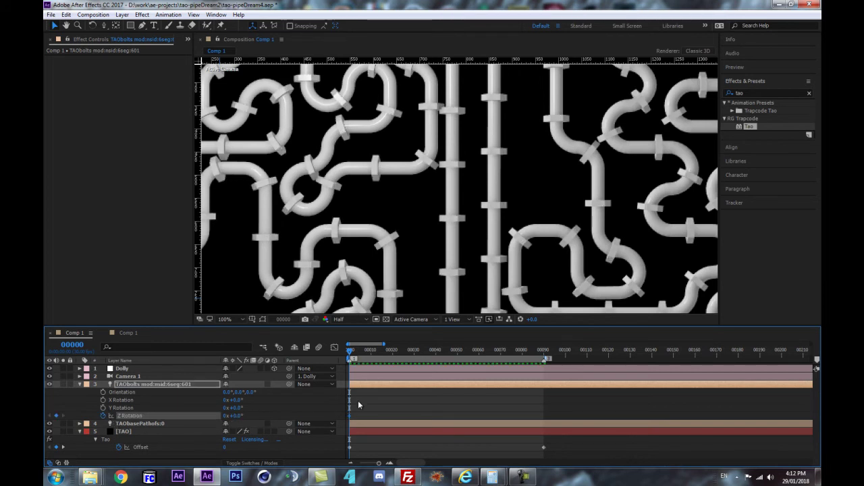
scroll(501, 142, down, 2)
click(546, 356)
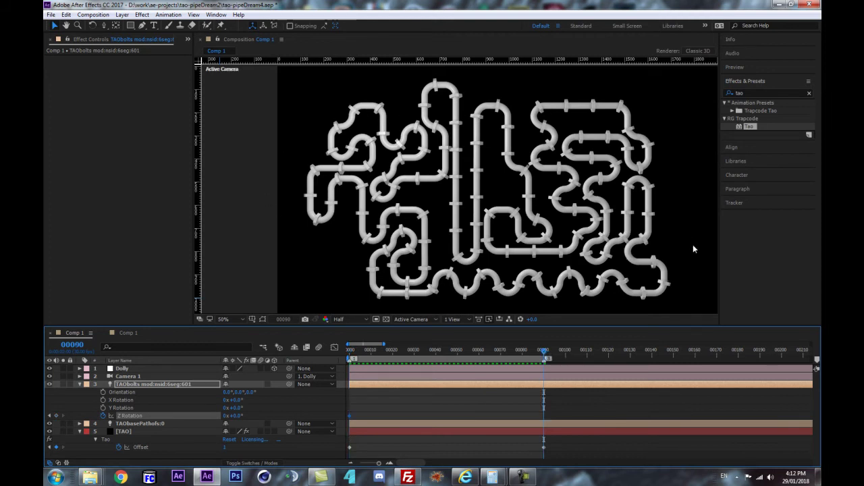
click(226, 416)
text(10)
key(Return)
- Enable Offset Rotations in the Tao effect on the TAO layer
click(146, 425)
click(139, 431)
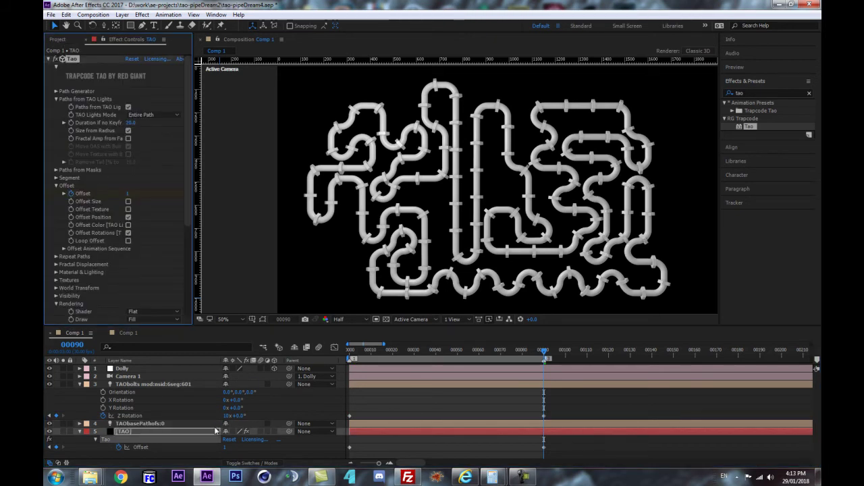
click(186, 417)
click(175, 431)
- Play the animation from frame 0 and examine the rotation of the bolt rings up close
drag(369, 352, 321, 355)
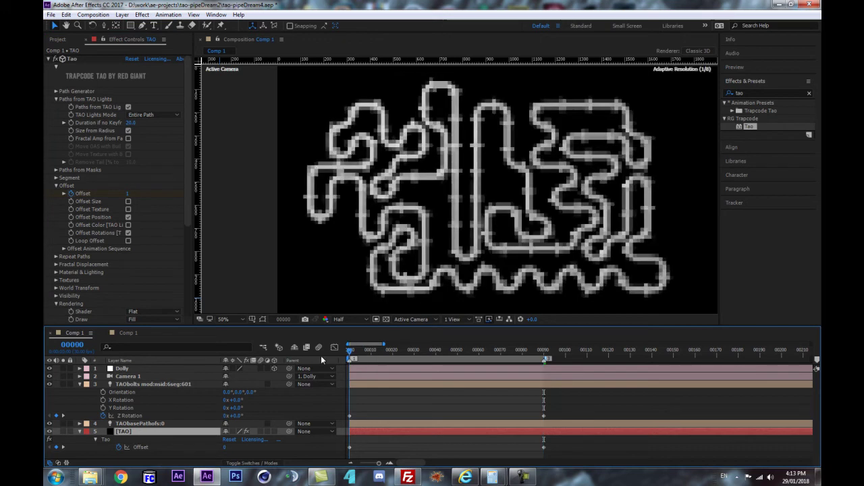
scroll(401, 264, up, 1)
key(space)
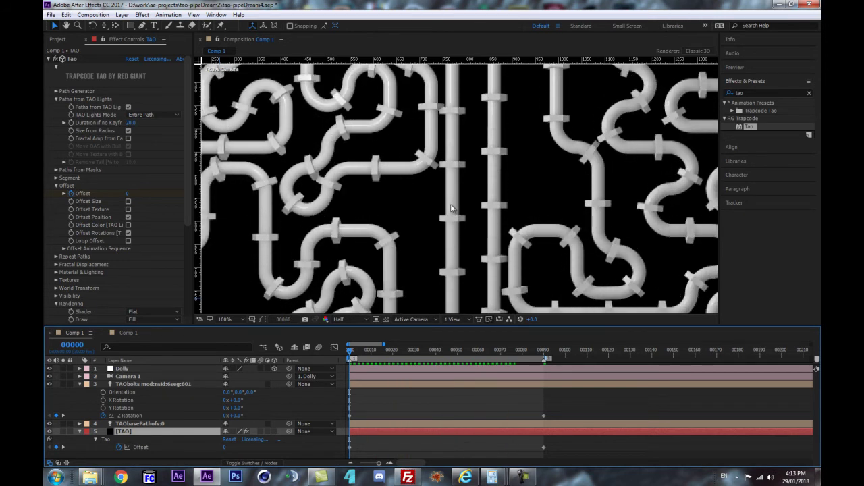
- Set the TAObolts light's Z Rotation at frame 90 to 50 full turns and play back the result
drag(531, 351, 547, 355)
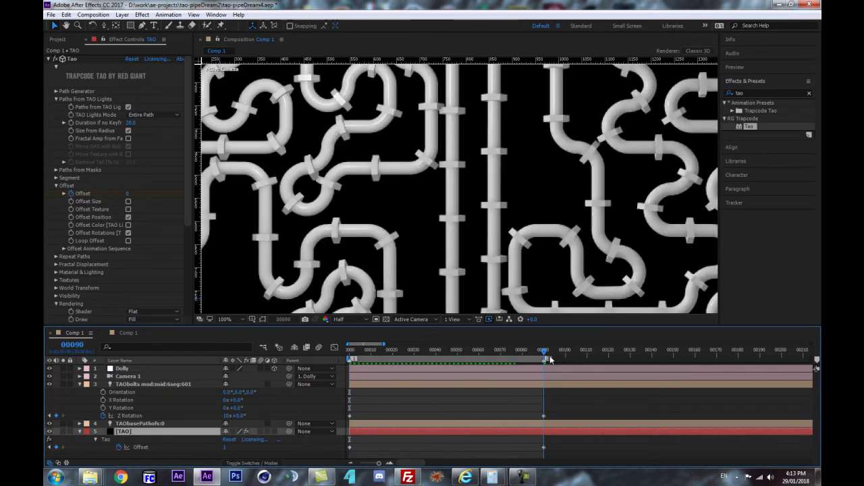
text(50)
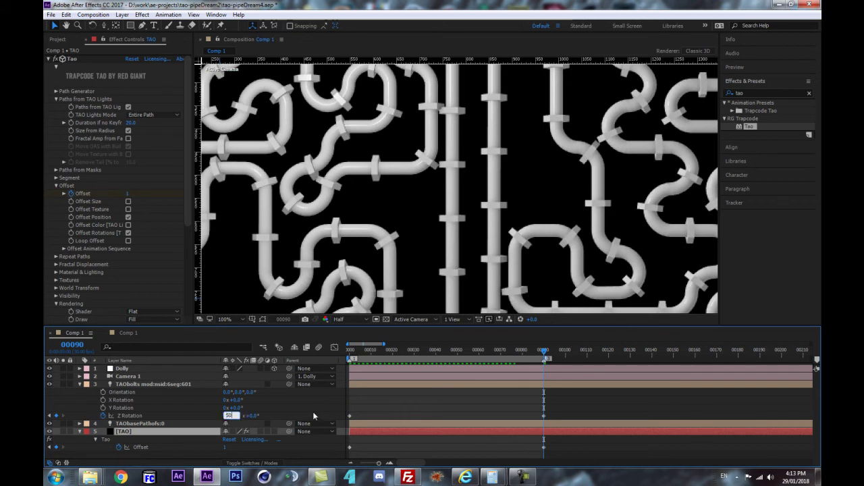
click(313, 411)
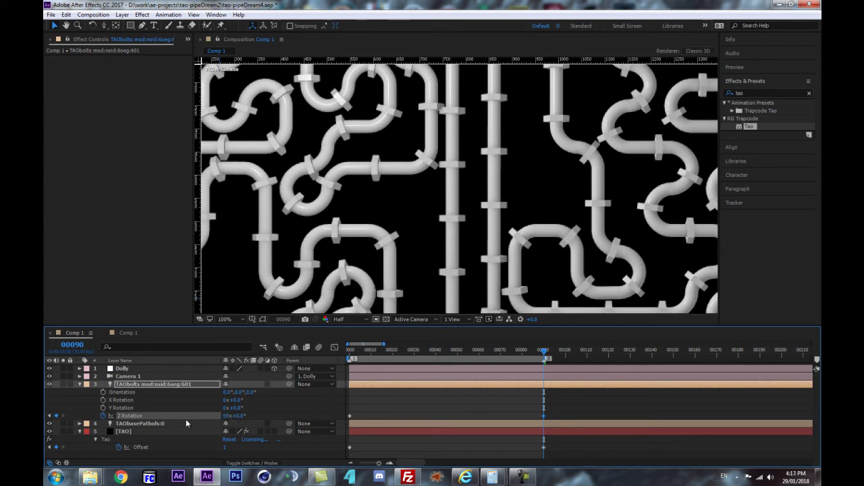
click(209, 387)
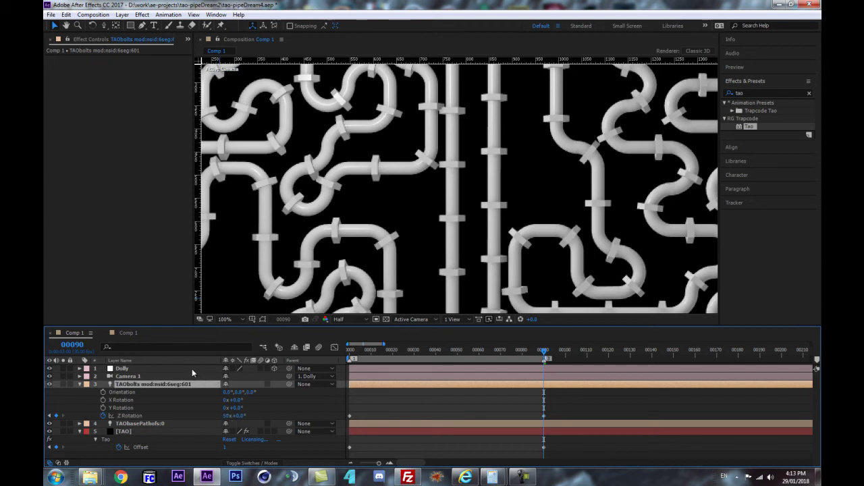
key(space)
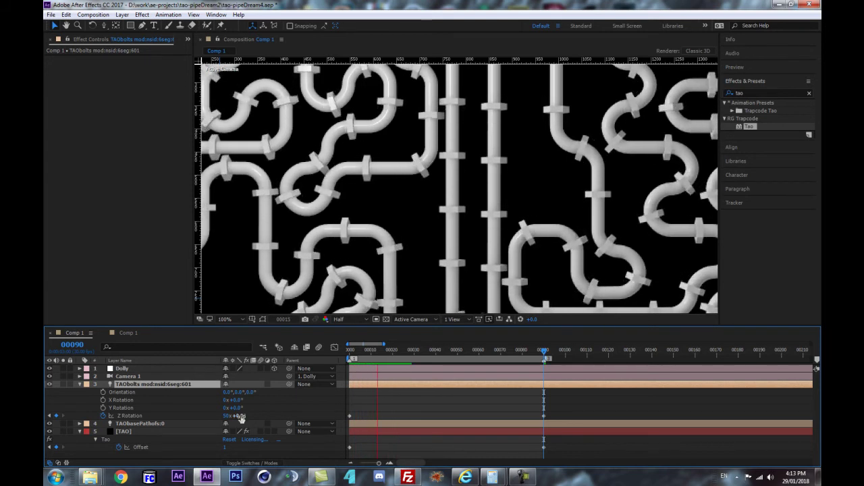
key(space)
- Remove the Z Rotation keyframes from the TAObolts light at frame 0 and reset its Z Rotation to 0°
click(145, 431)
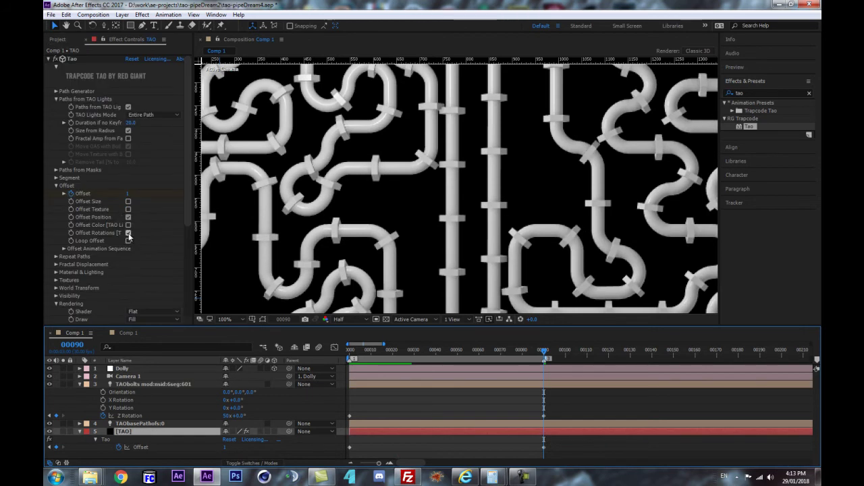
drag(408, 354, 331, 380)
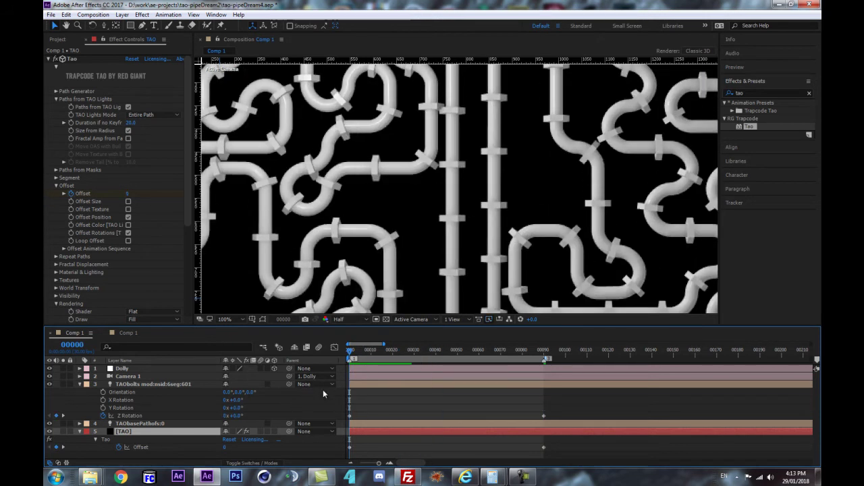
drag(239, 416, 302, 414)
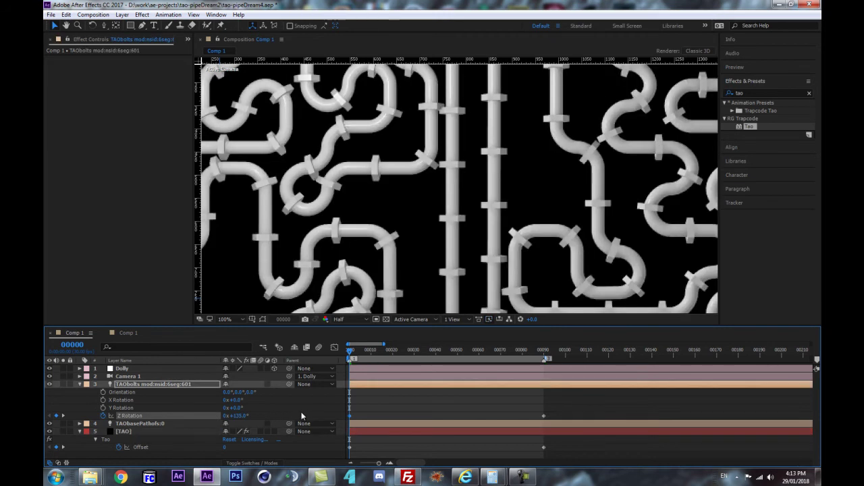
click(103, 415)
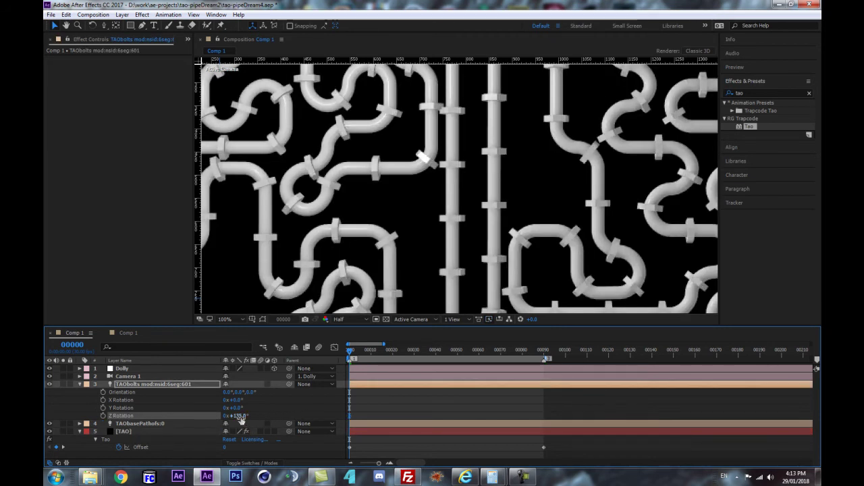
text(0)
key(Return)
- Test a static Z Rotation of 77° on the TAObolts light, compare it with 0°, and undo the change
drag(240, 417, 273, 422)
key(ctrl+z)
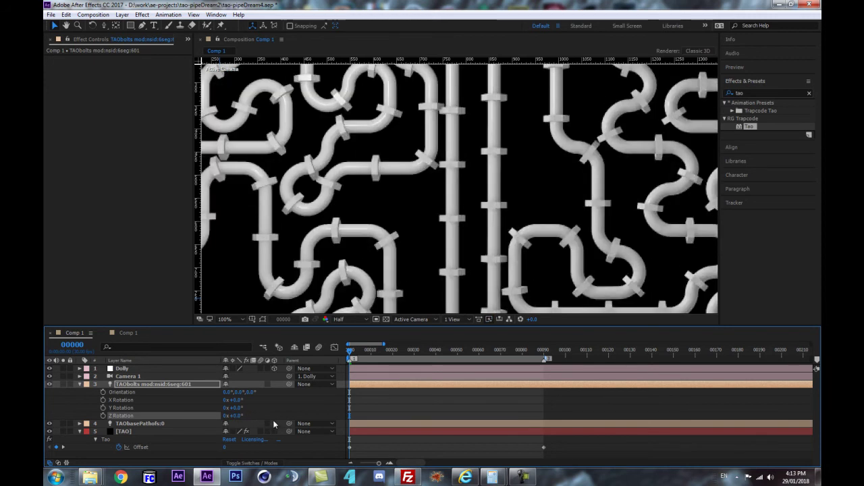
key(ctrl+shift+z)
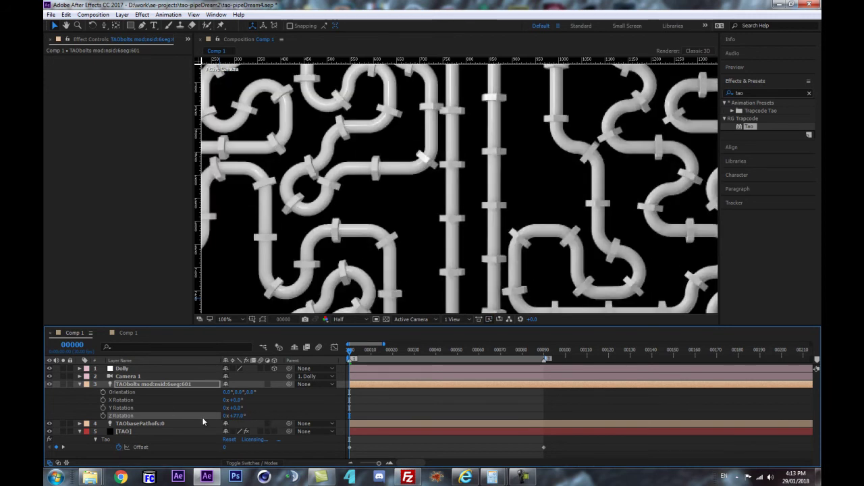
key(ctrl+z)
- Keyframe the TAObolts light's Z Rotation at 0° on frame 0 and at 50 full turns on frame 600
click(102, 415)
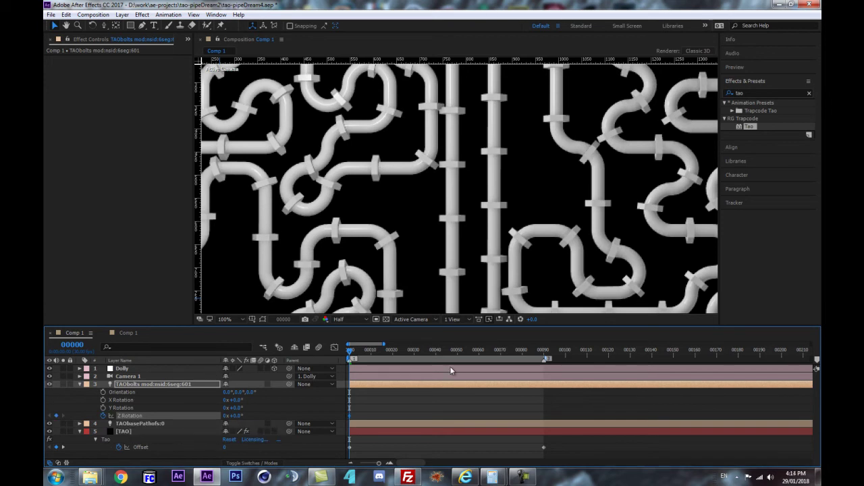
drag(543, 351, 545, 349)
key(minus)
key(minus)
key(minus)
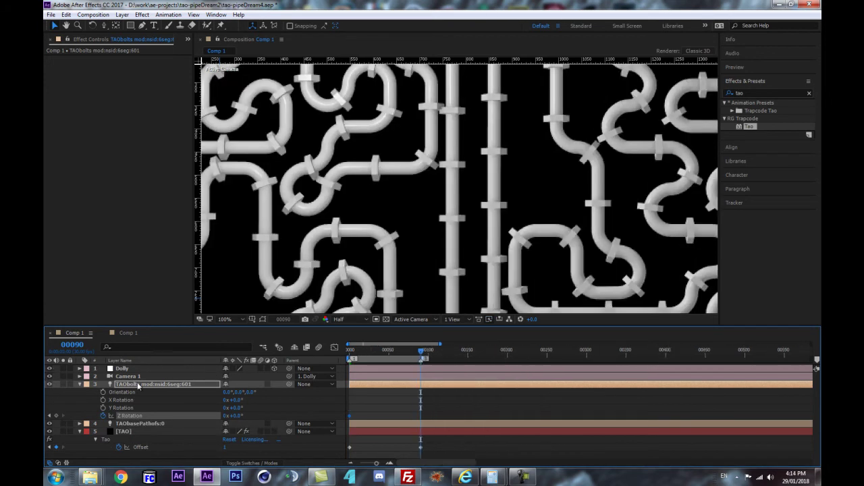
click(65, 345)
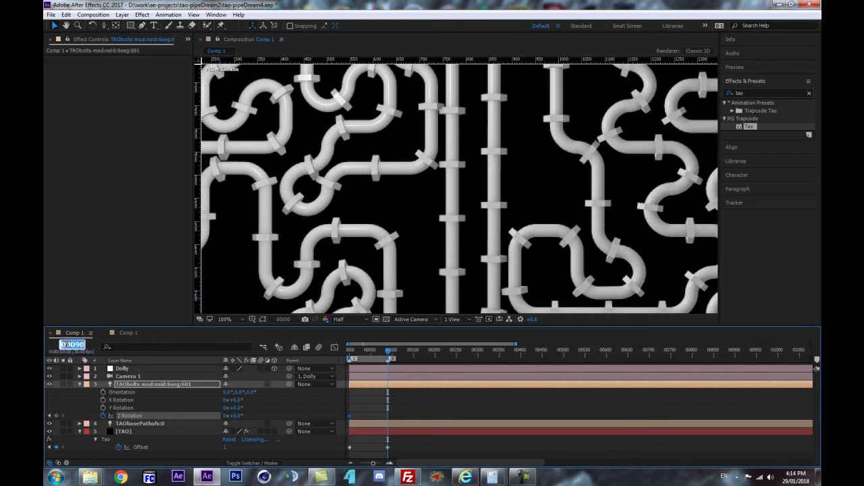
text(600)
key(Return)
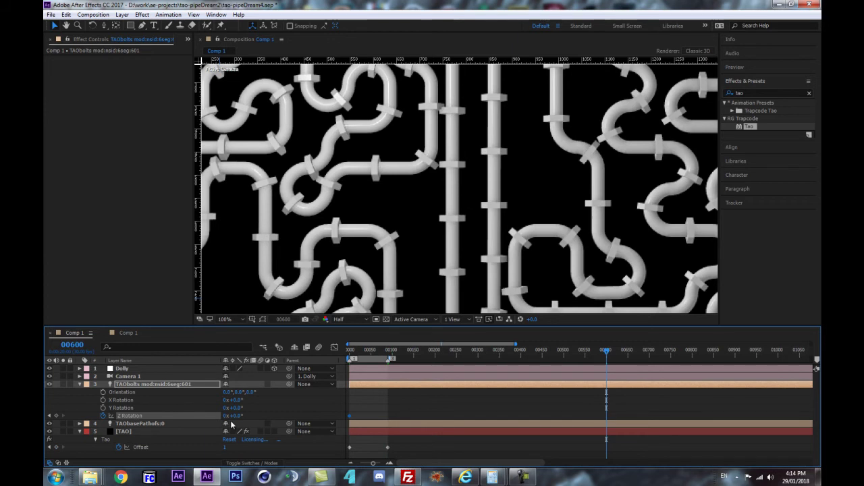
click(228, 416)
text(50)
key(Return)
click(178, 384)
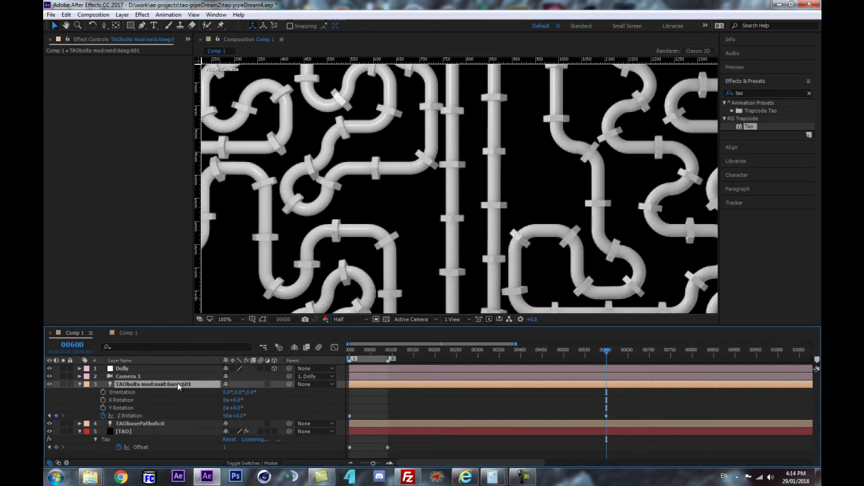
- Play back the bolt rotation and compare the bolt rings at frame 90 with frame 0
key(space)
key(2)
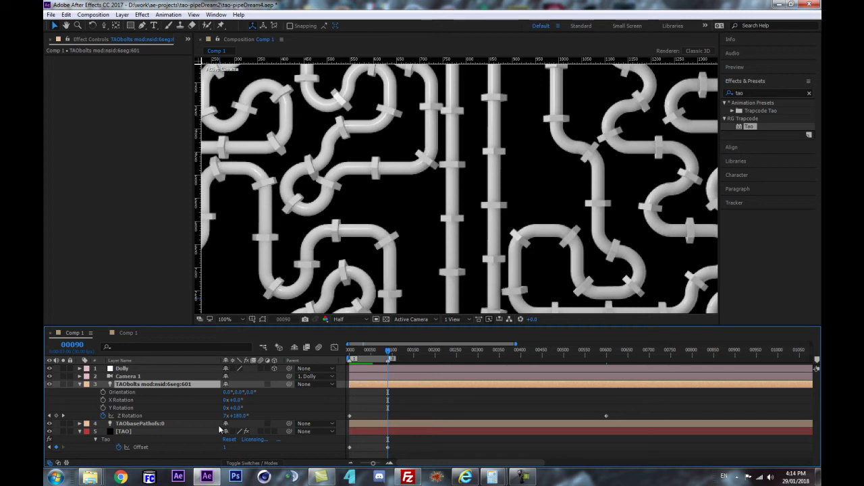
key(1)
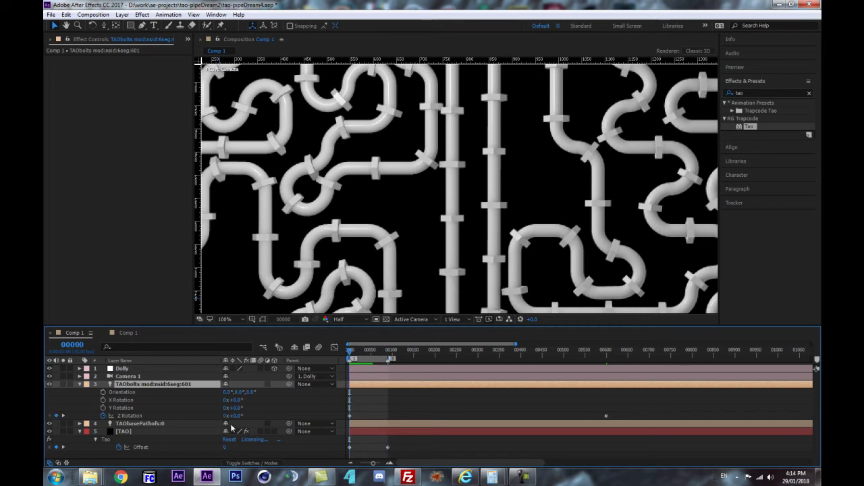
- Set the Z Rotation keyframe at frame 600 to 25 full turns, compare the loop's ends and play it back
click(606, 352)
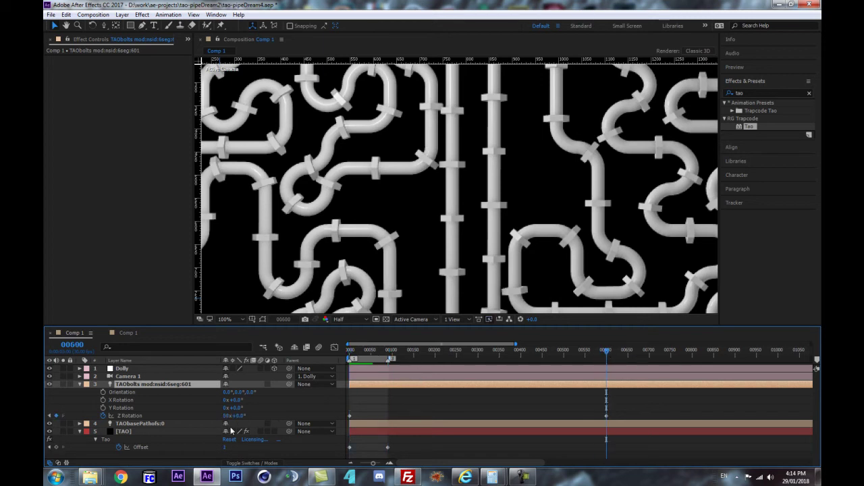
click(225, 416)
text(25)
key(Return)
key(1)
key(3)
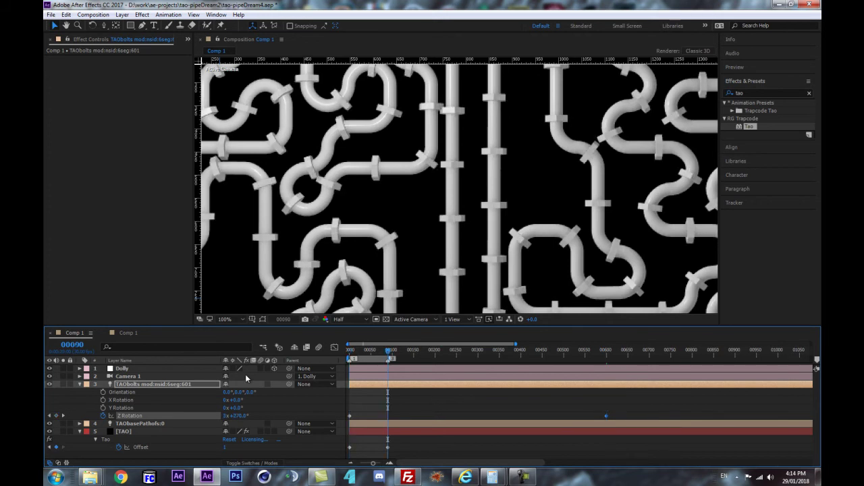
key(space)
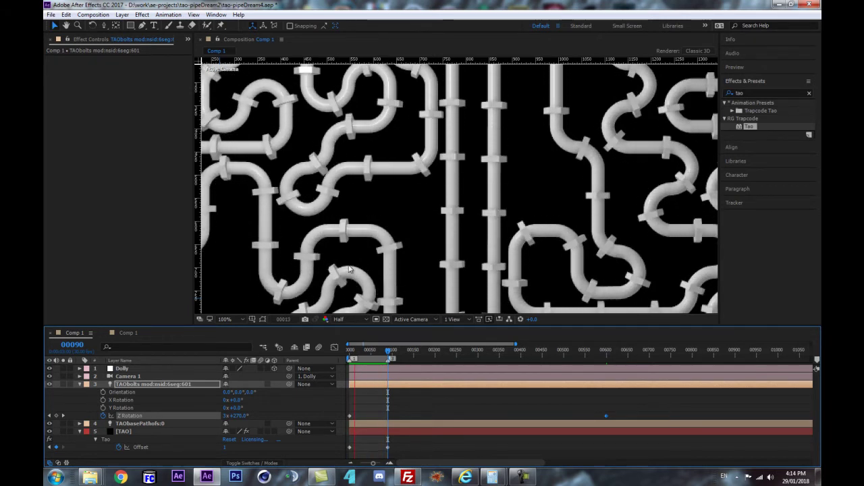
key(space)
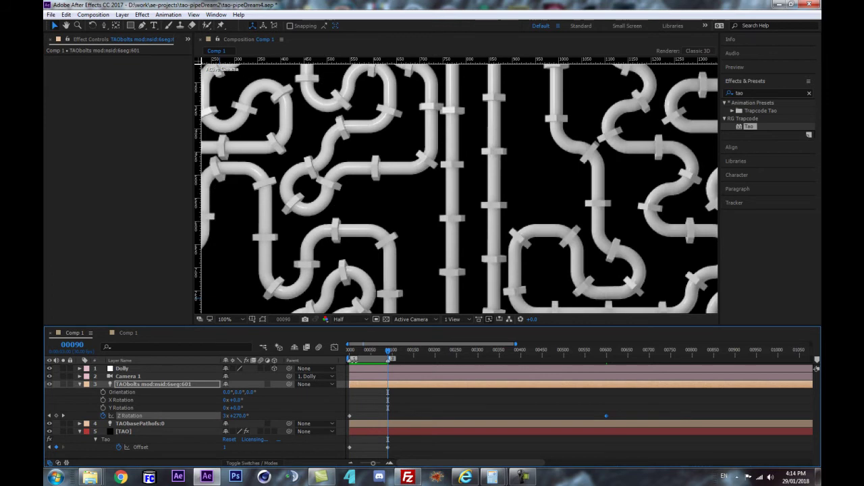
- Set the TAObolts light's Z Rotation keyframe at frame 600 to 100 full turns and play back the result
click(606, 351)
click(272, 417)
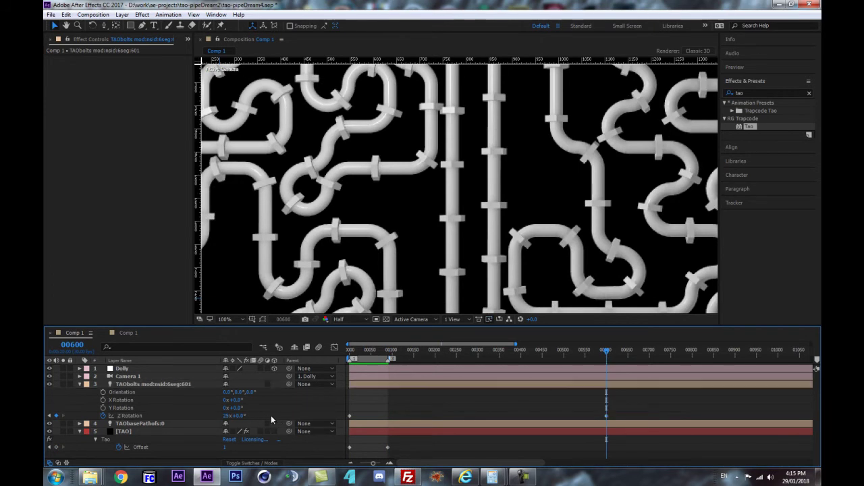
click(225, 416)
text(100)
key(Return)
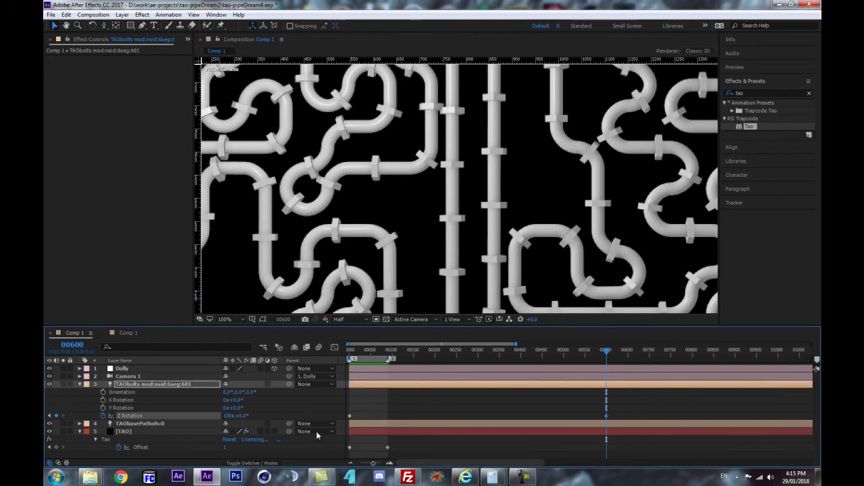
click(167, 384)
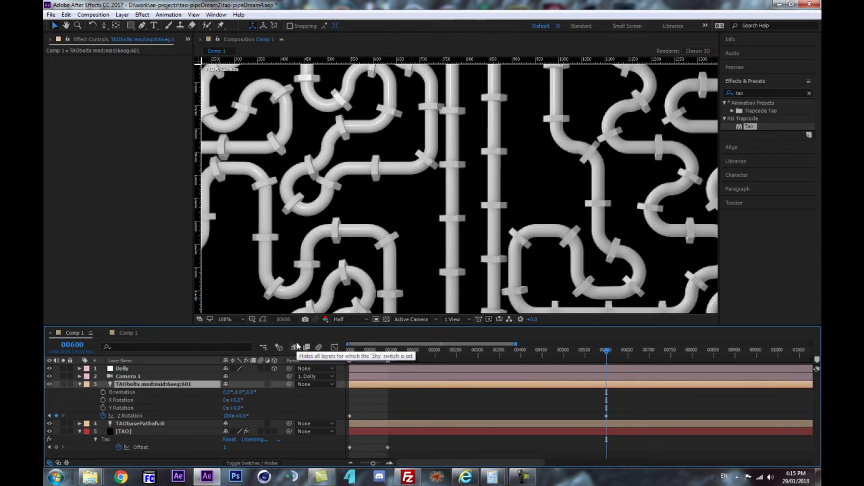
key(space)
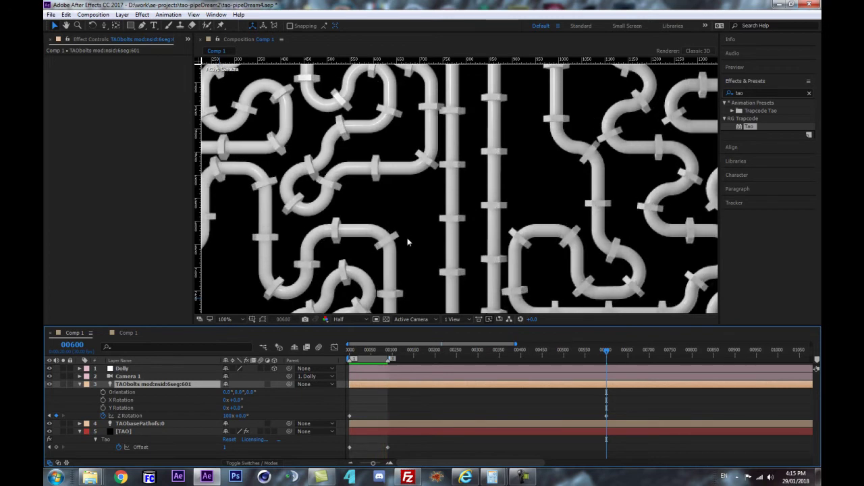
- Inspect the exact Offset value at frame 90 and examine the bolt rings across the whole pipe and up close
scroll(403, 243, down, 1)
drag(351, 351, 390, 354)
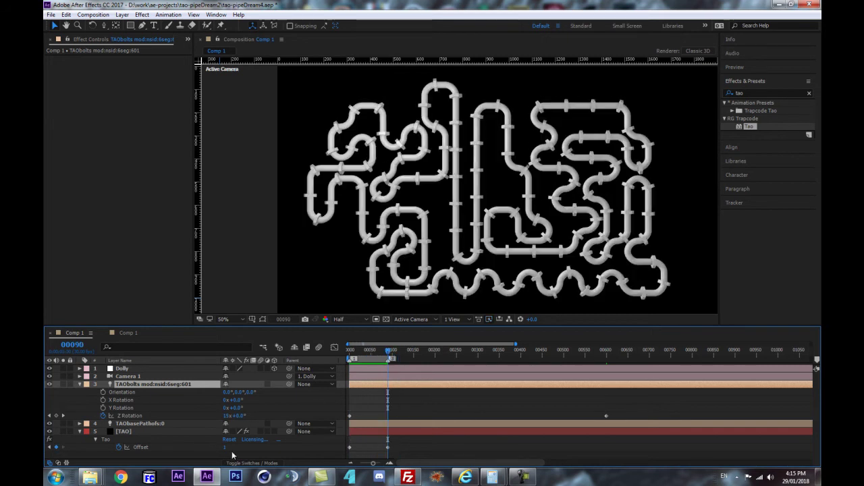
click(226, 449)
text(1)
key(Return)
scroll(405, 230, up, 1)
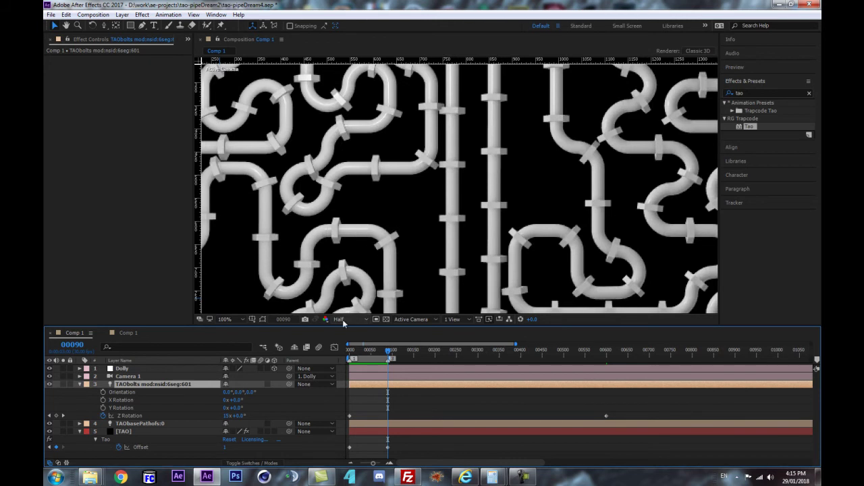
- Play back the bolt animation from frame 0 with the whole pipe in view
drag(411, 363, 317, 369)
scroll(377, 252, down, 1)
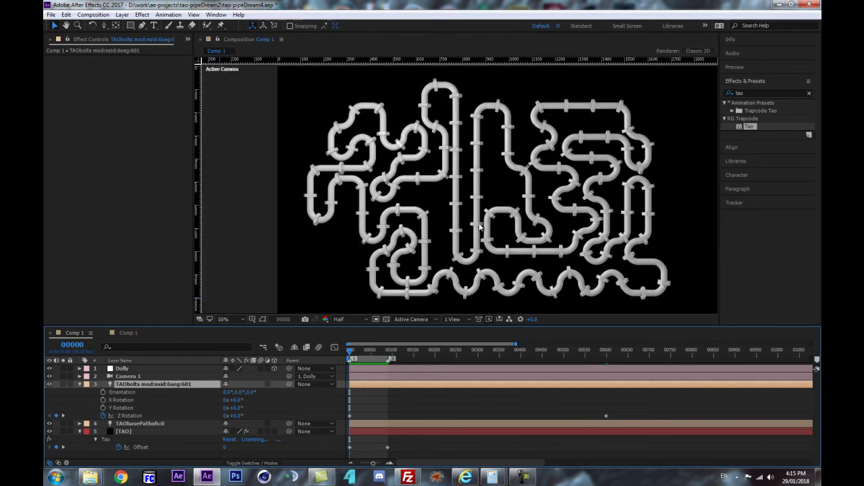
key(space)
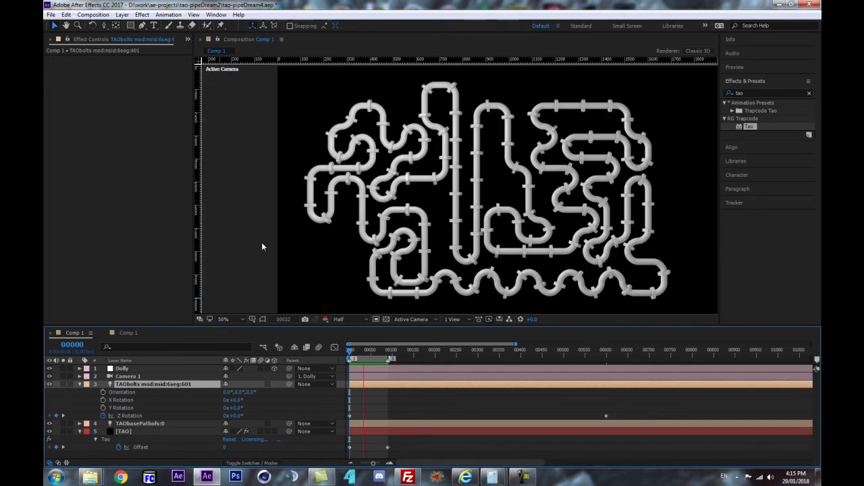
key(space)
- Set the TAObolts light's Z Rotation keyframe at frame 600 to 50 full turns and play back the result
click(607, 356)
click(228, 416)
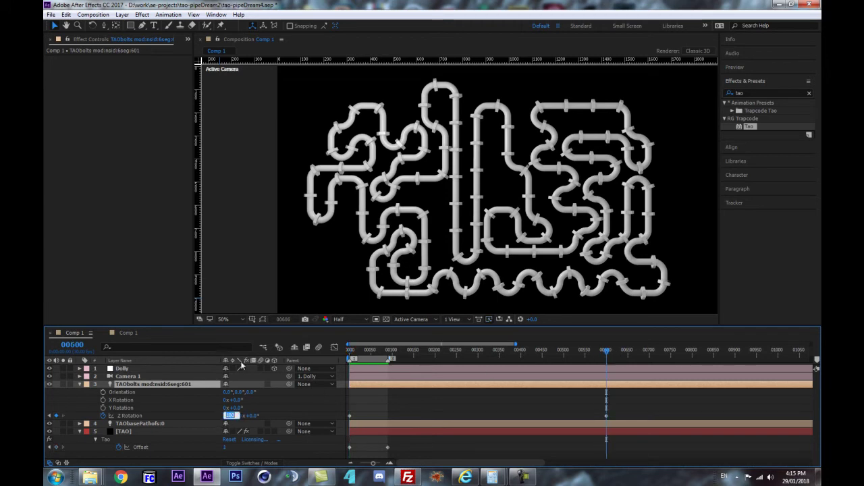
text(50)
key(Return)
key(space)
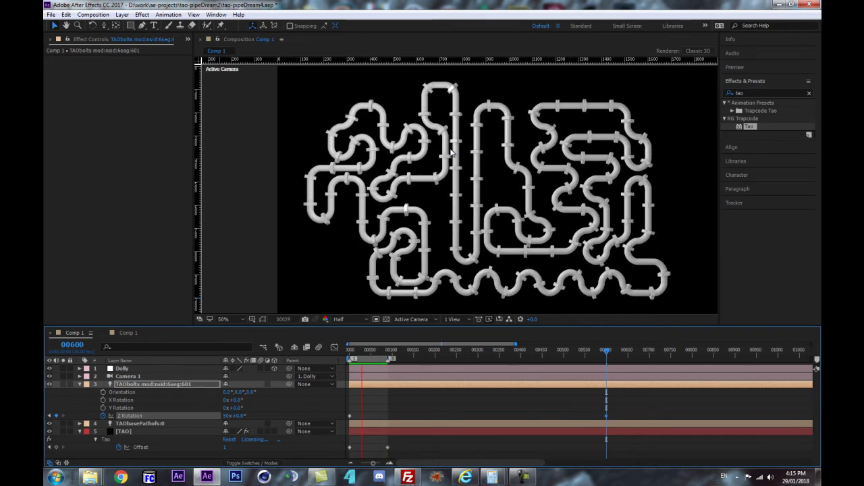
key(space)
- Collapse the revealed properties of all layers in Comp 1 and clear the selection
key(ctrl+a)
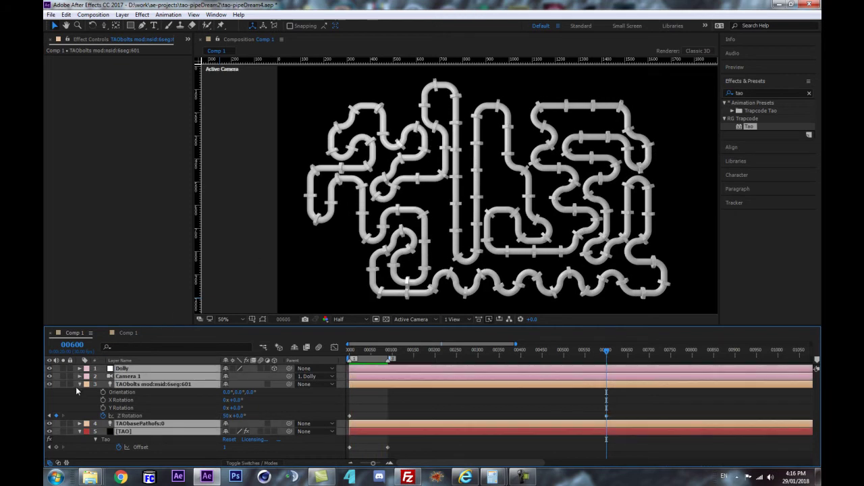
click(80, 384)
click(164, 435)
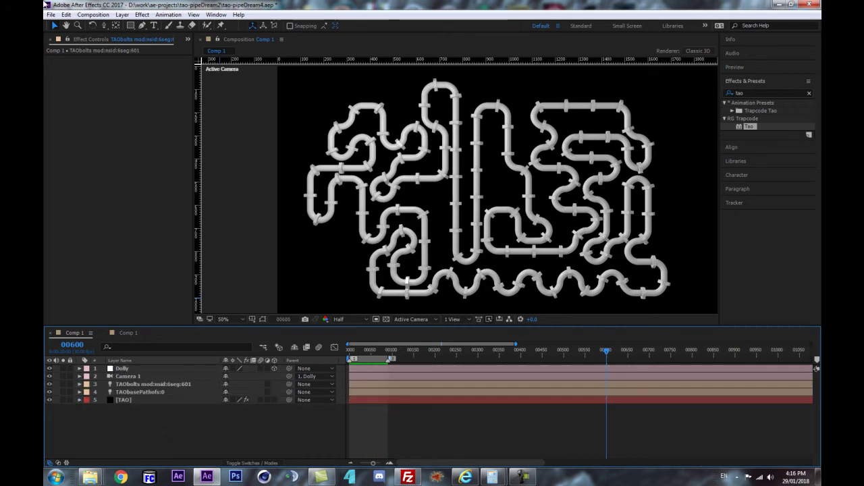
- Undo the accidentally added guide, show the project's items and widen the area that lists them
drag(200, 122, 238, 110)
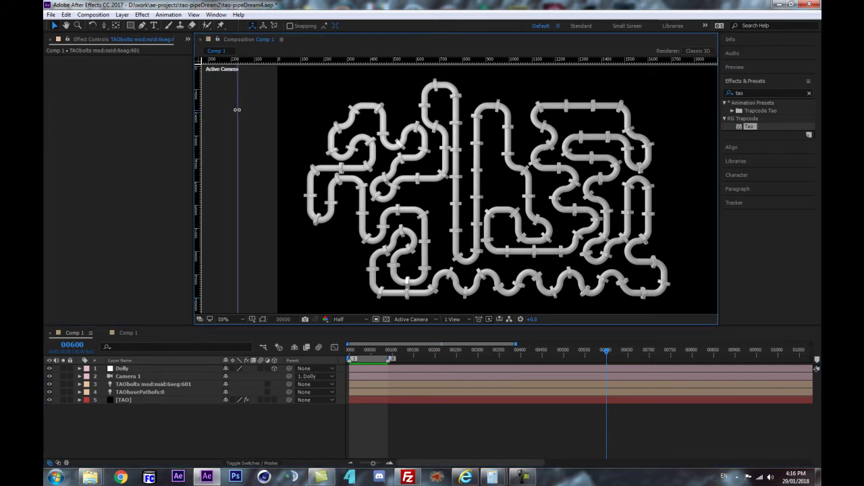
key(ctrl+z)
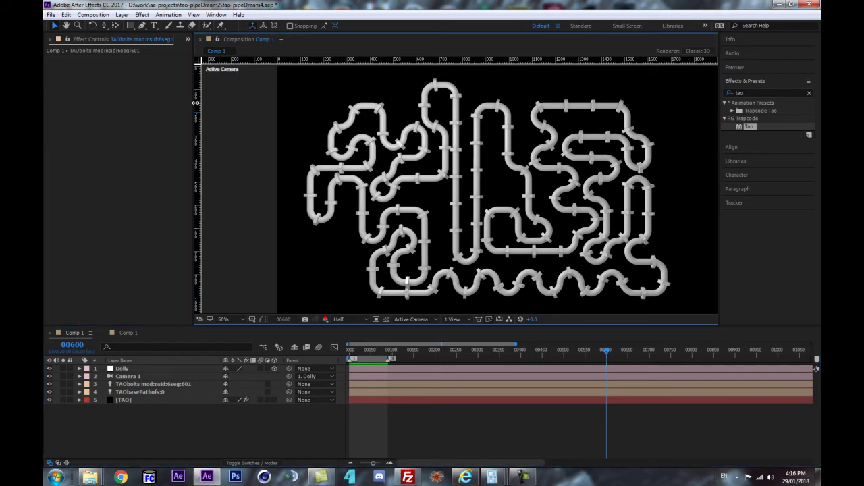
drag(193, 102, 252, 99)
click(57, 40)
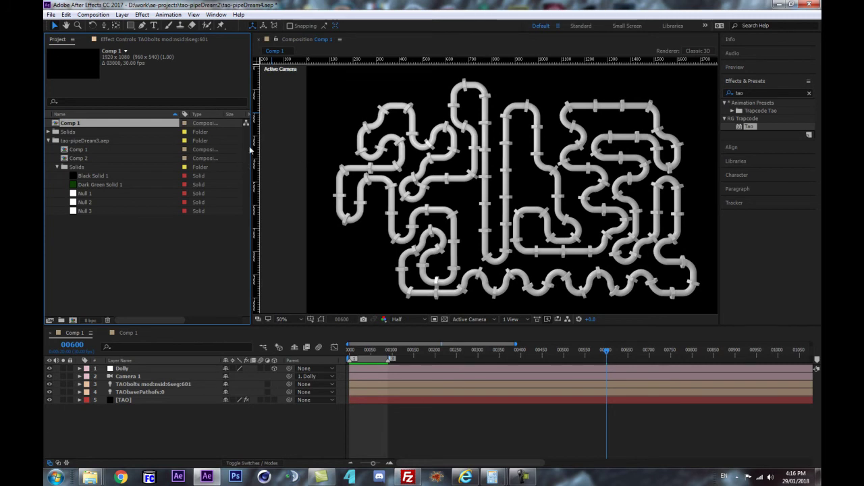
drag(252, 144, 245, 146)
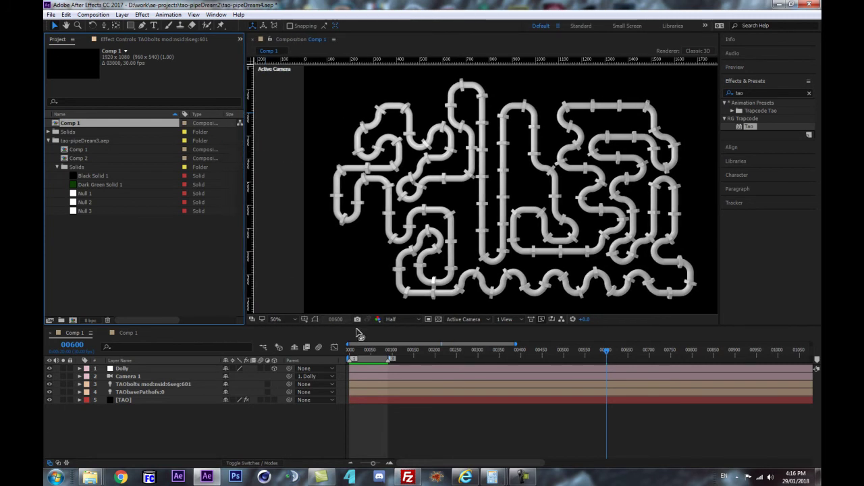
- Save the project and collapse the Solids folder inside the tao-pipeDream3.aep folder
click(198, 409)
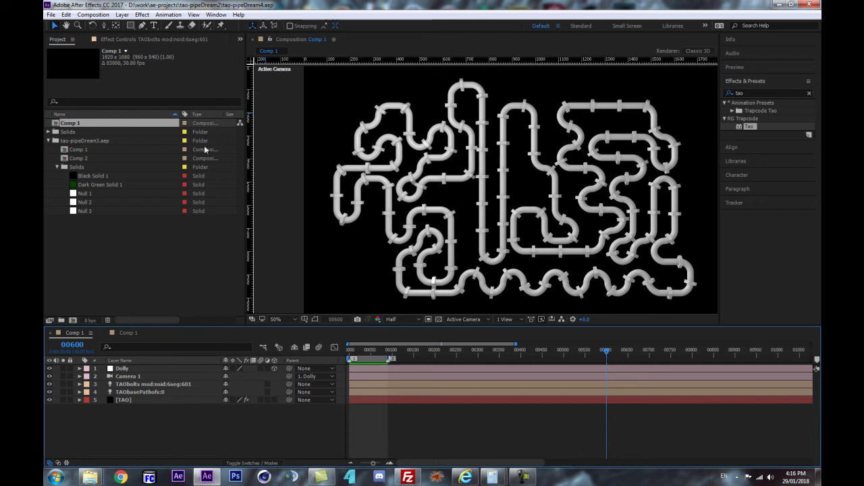
click(60, 167)
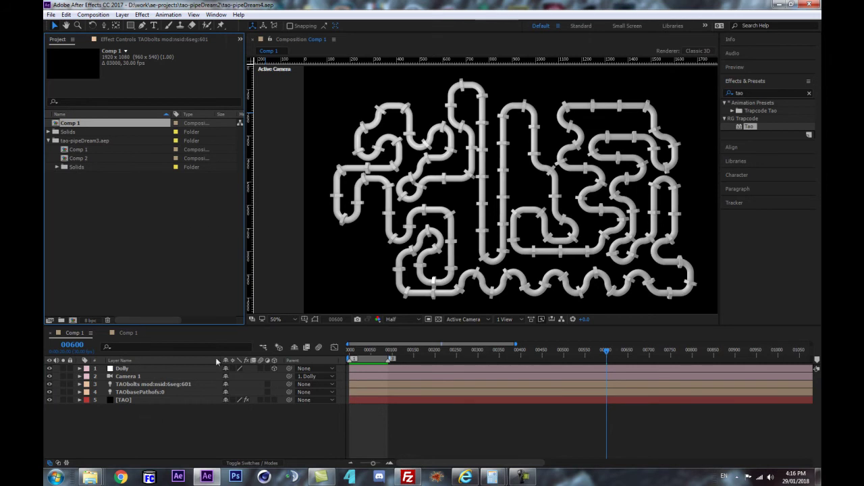
click(93, 450)
scroll(521, 212, up, 1)
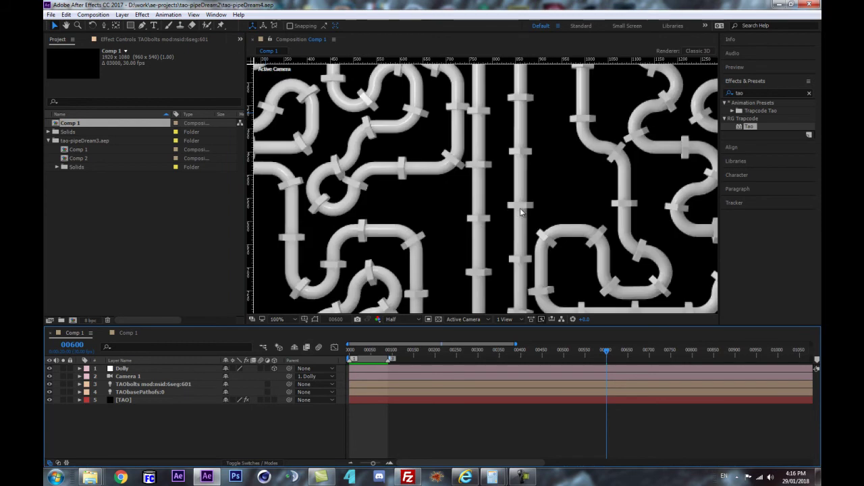
scroll(517, 212, down, 1)
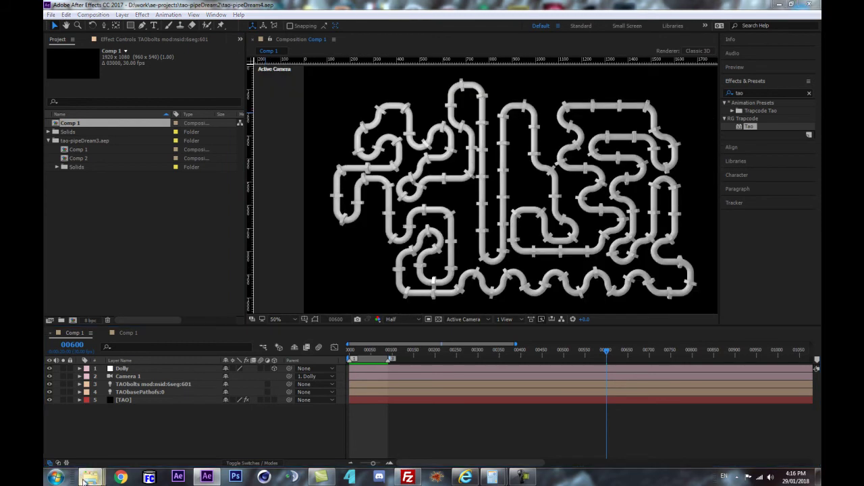
- Import Garage.exr from the tao-pipeDream2 folder into the project
mouse_move(86, 479)
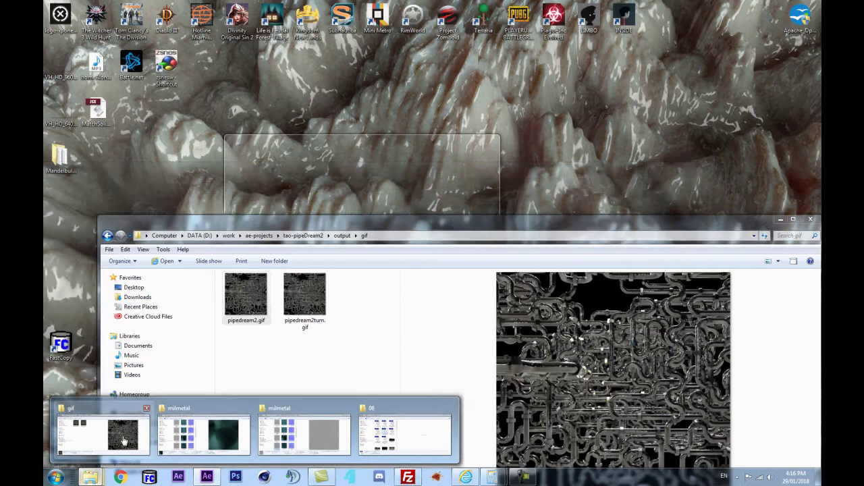
click(124, 441)
click(303, 235)
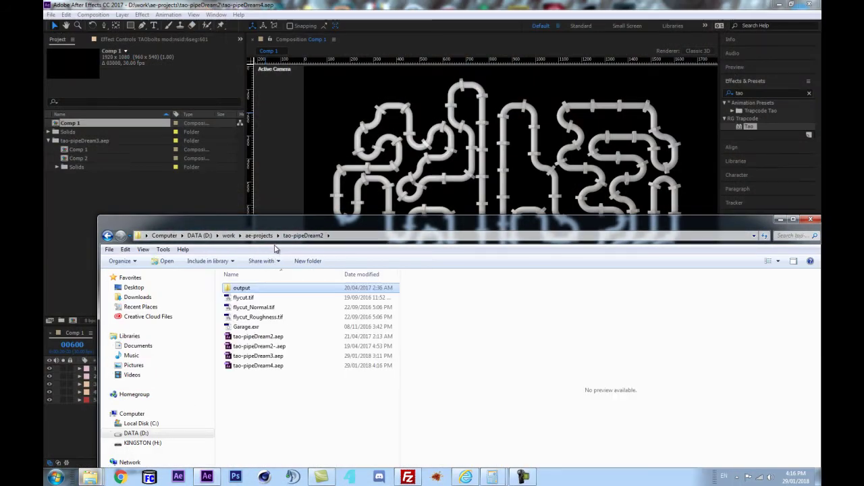
drag(237, 328, 88, 212)
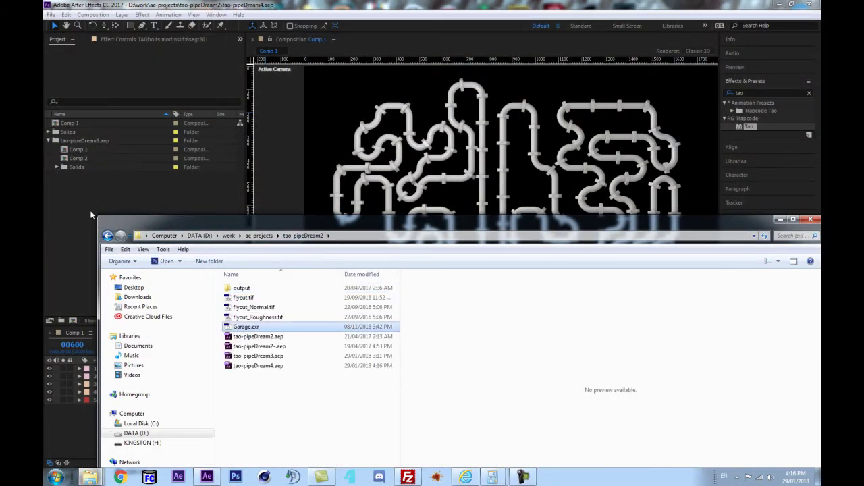
click(99, 188)
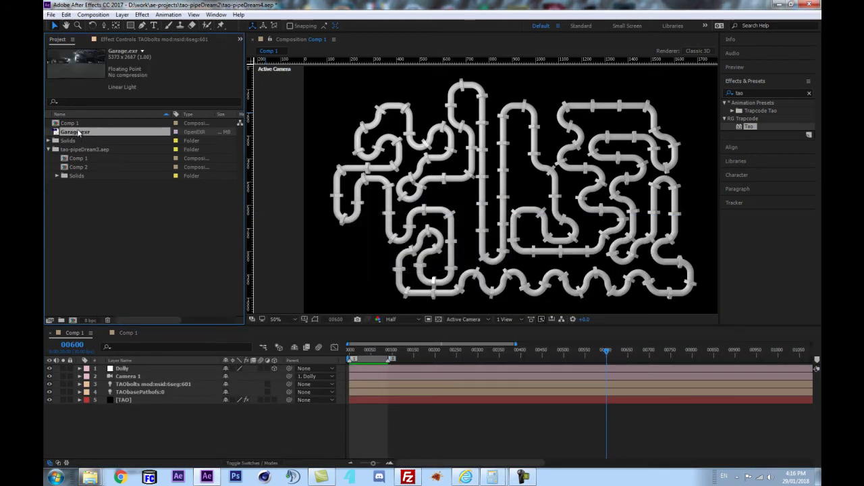
- Create a new composition from Garage.exr and examine the garage panorama up close and as a whole
drag(70, 134, 74, 323)
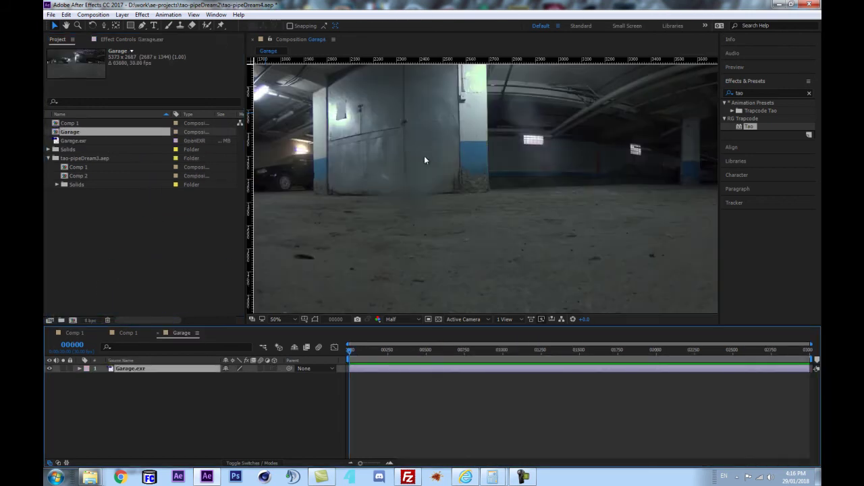
scroll(615, 188, up, 1)
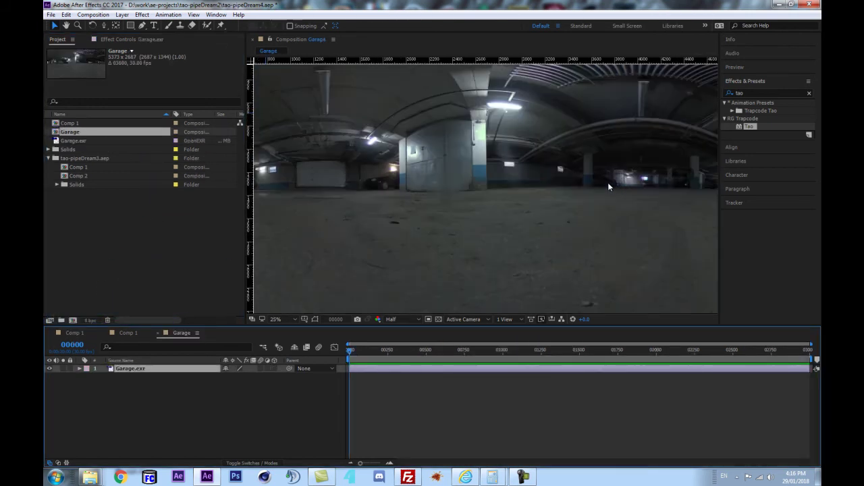
scroll(593, 177, down, 1)
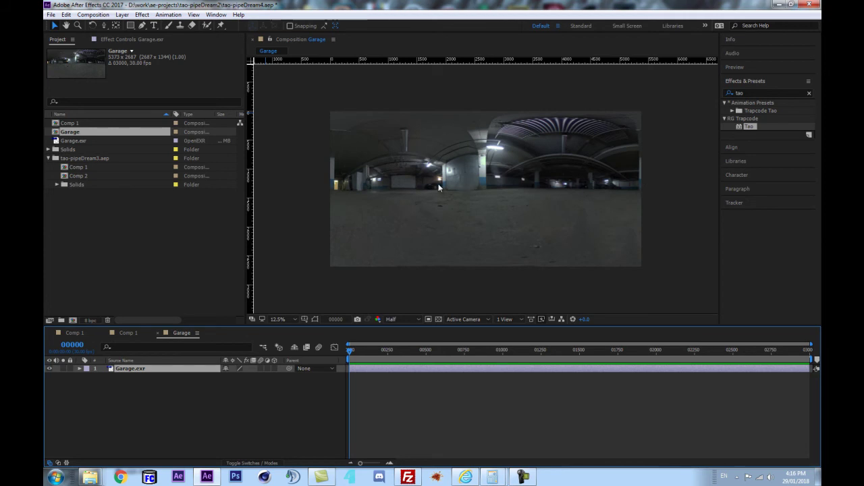
scroll(378, 232, up, 1)
key(space)
drag(353, 193, 479, 232)
scroll(457, 250, down, 1)
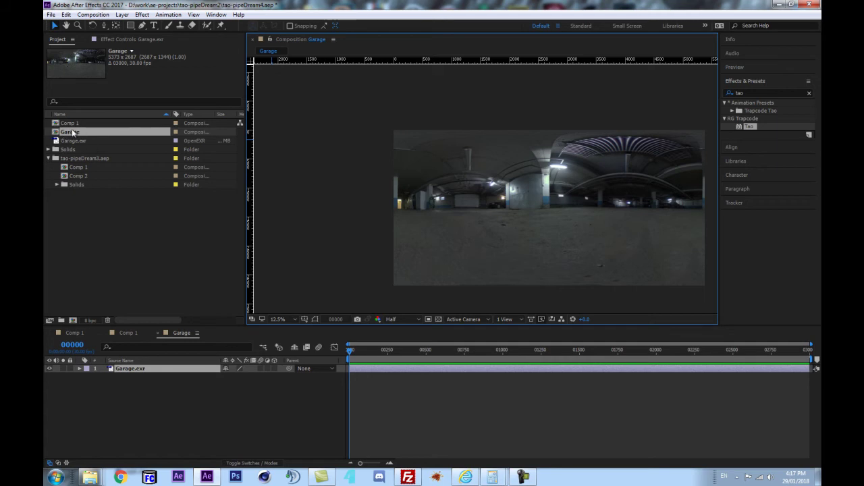
- Resize the Garage composition to 400 × 200 px with the aspect ratio locked
double_click(79, 133)
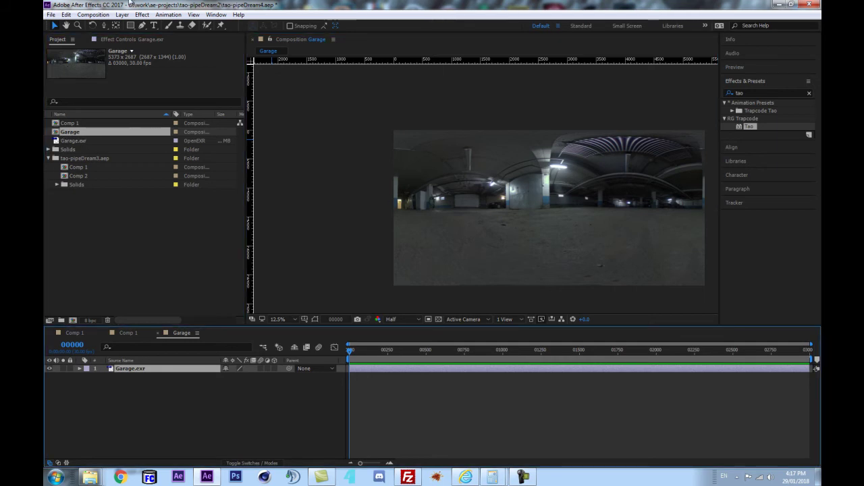
click(93, 14)
click(108, 38)
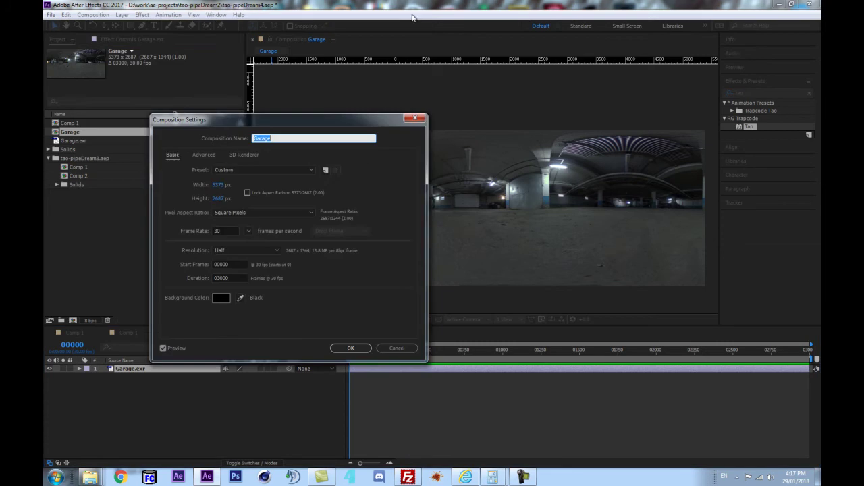
click(248, 193)
click(220, 200)
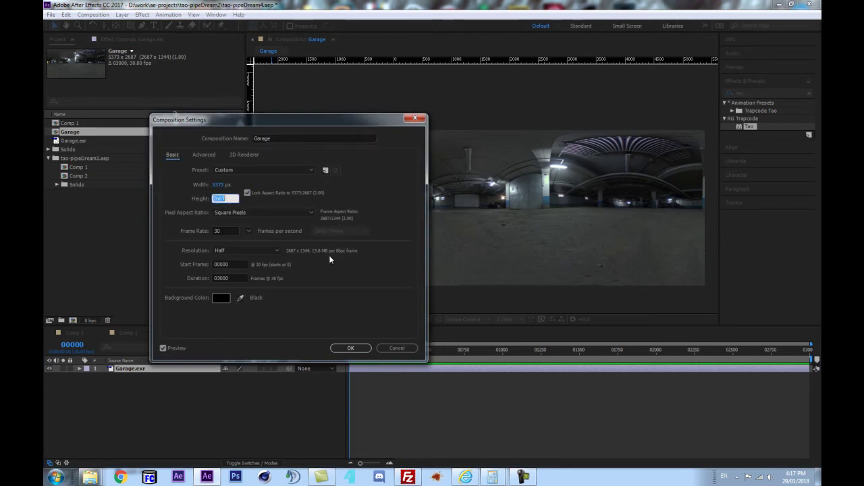
text(200)
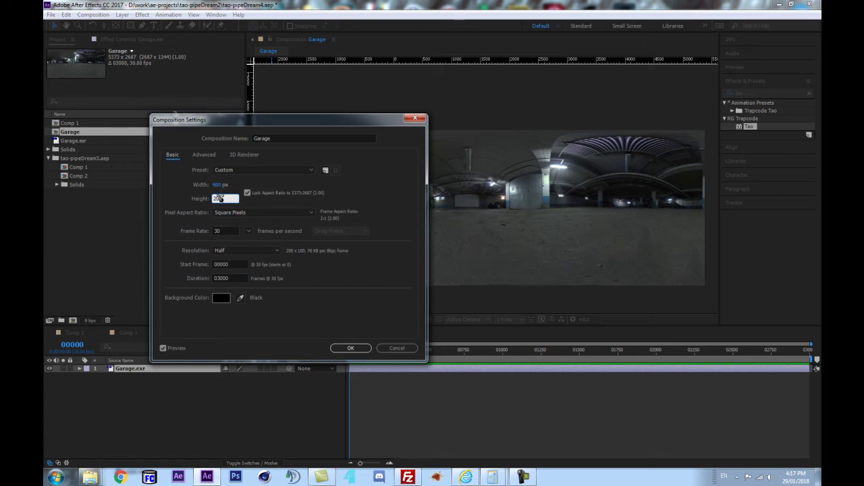
key(Return)
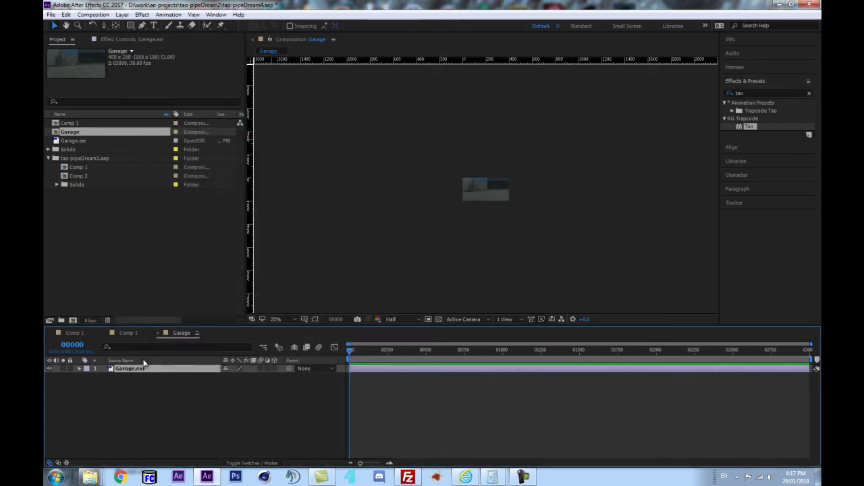
- Try fitting the Garage.exr layer to the reduced composition, inspect it and undo the fit
key(ctrl+alt+f)
scroll(508, 208, up, 2)
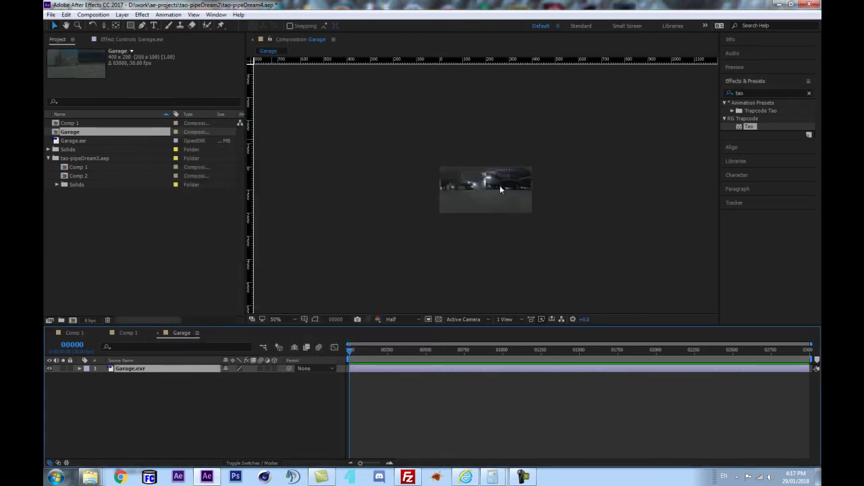
scroll(497, 176, up, 2)
key(ctrl+z)
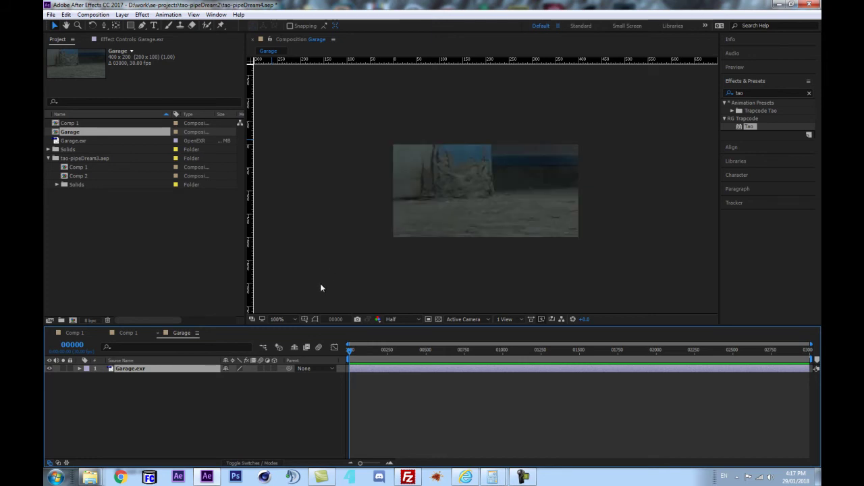
- Apply the Fit to Comp transform to the Garage.exr layer
right_click(122, 370)
mouse_move(188, 138)
click(284, 260)
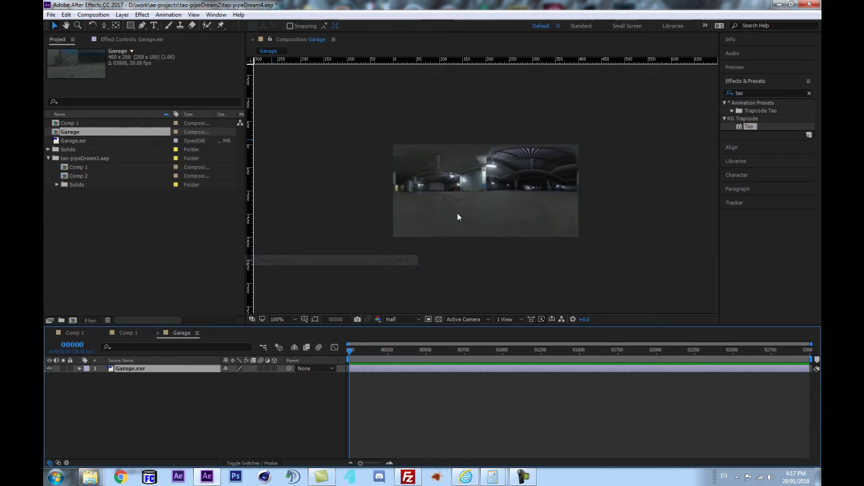
- Find the Fast Box Blur effect, apply it to the Garage.exr layer and enable Repeat Edge Pixels
click(762, 86)
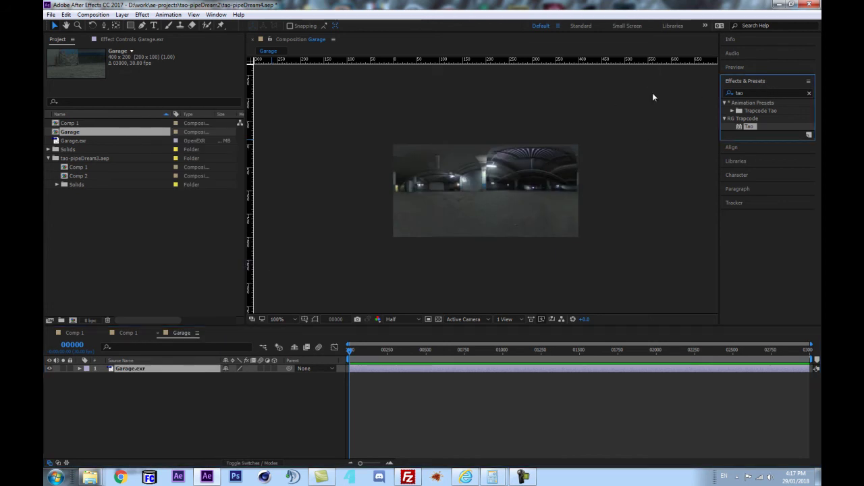
drag(757, 93, 666, 96)
text(fast)
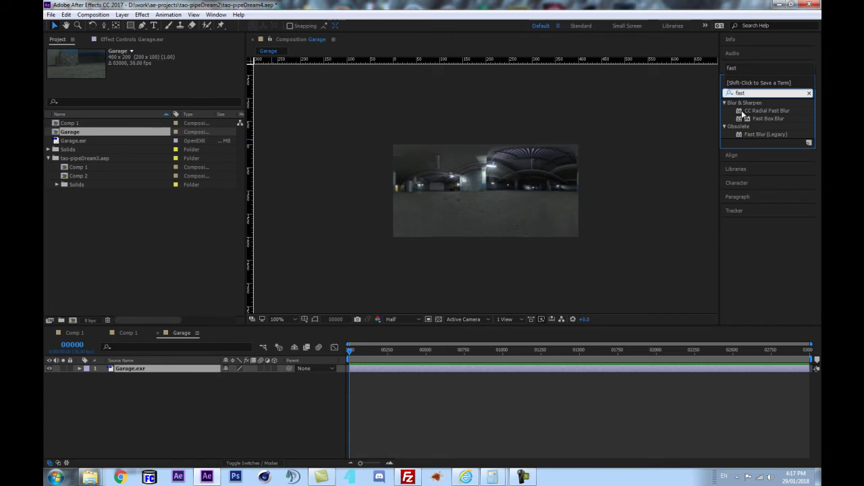
drag(776, 119, 166, 372)
click(176, 92)
scroll(496, 169, up, 1)
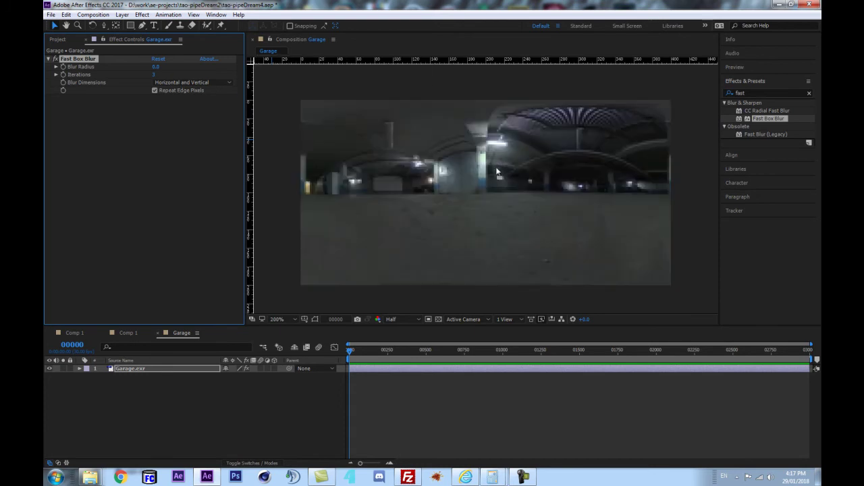
- Set the Fast Box Blur's Iterations to 2 and its Blur Radius to 255
click(156, 74)
text(2)
click(129, 144)
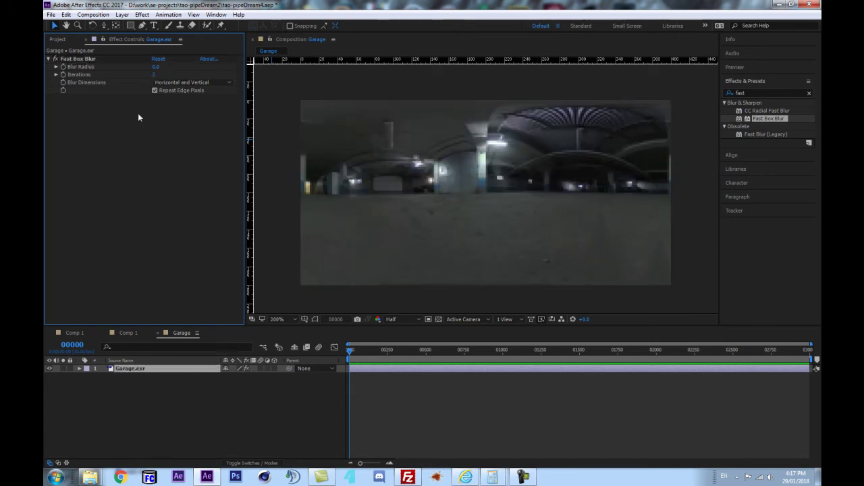
drag(156, 67, 276, 77)
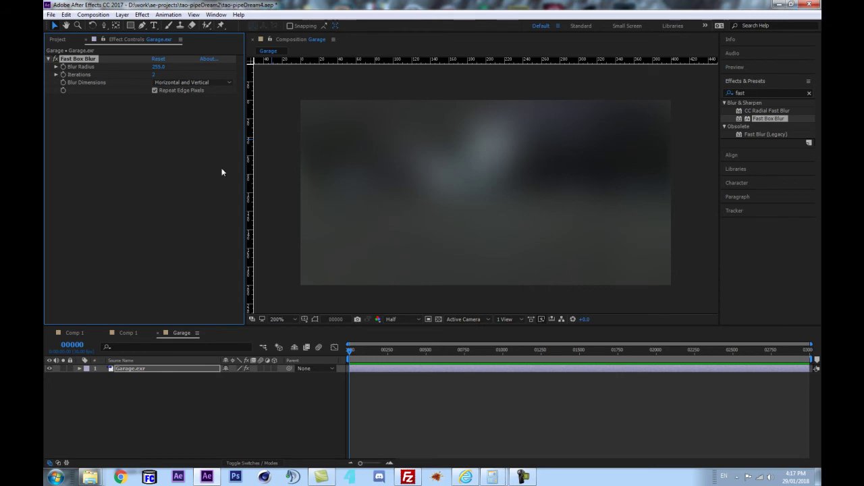
- Raise the Fast Box Blur's Blur Radius on the Garage.exr layer to about 319
drag(163, 68, 187, 62)
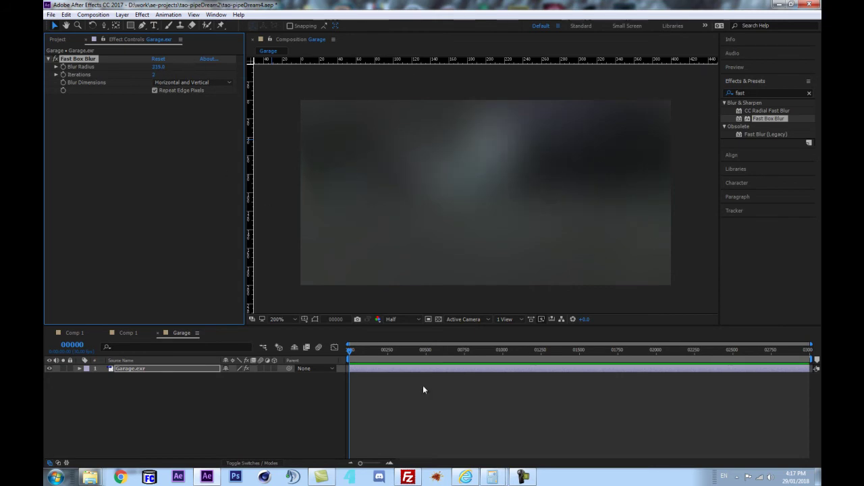
click(265, 350)
click(53, 43)
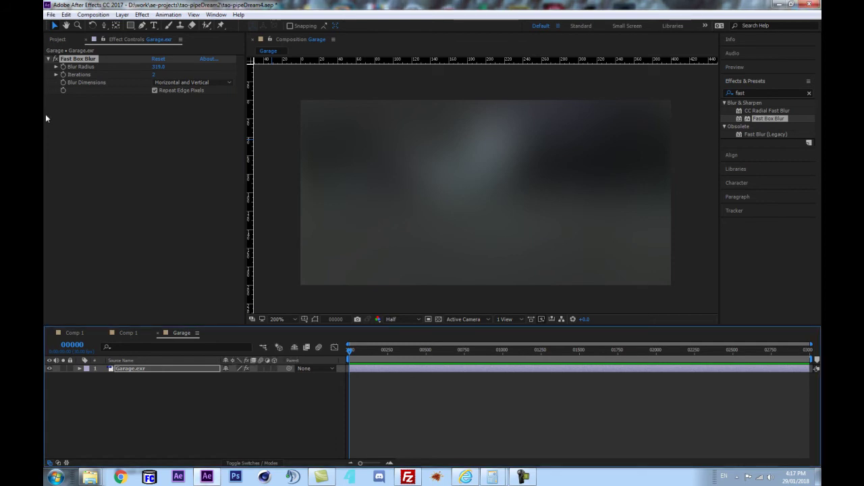
- Open Comp 1, add the Garage composition and Garage.exr beneath its other layers and hide both new layers
click(58, 40)
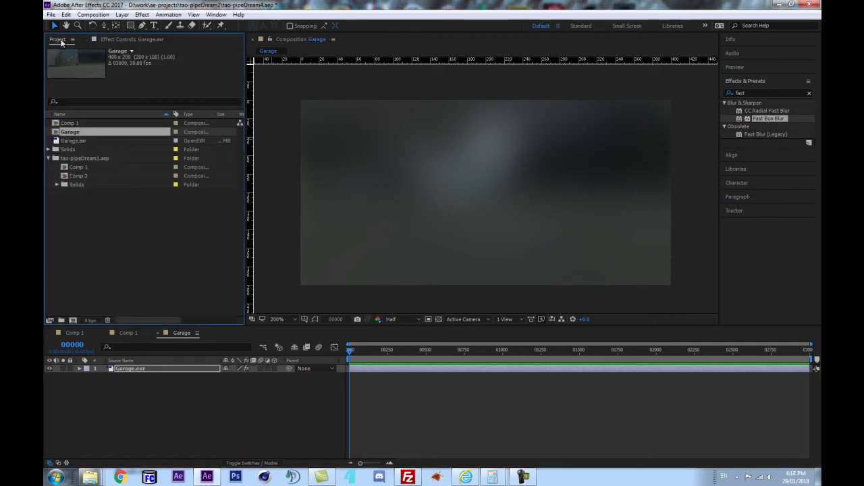
double_click(72, 123)
click(71, 133)
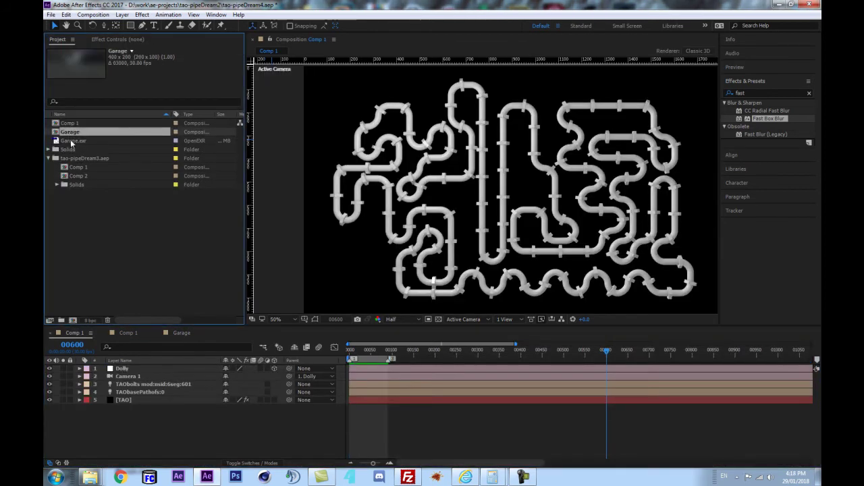
shift+click(73, 141)
drag(73, 141, 150, 411)
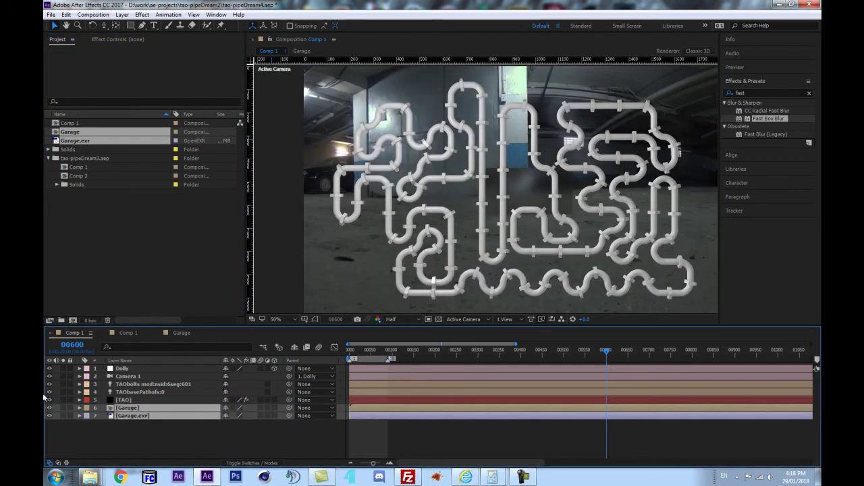
click(50, 416)
click(106, 443)
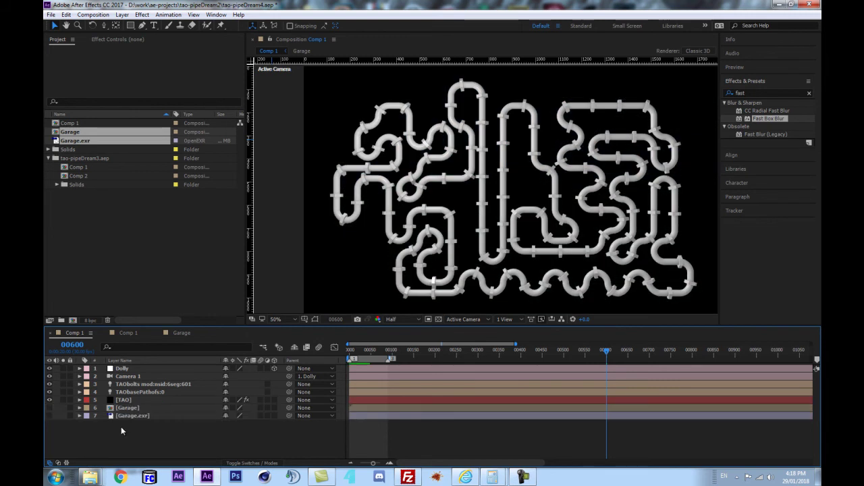
- Show the TAO layer's Material & Lighting settings with the Image Based Lighting group expanded
click(124, 401)
click(114, 41)
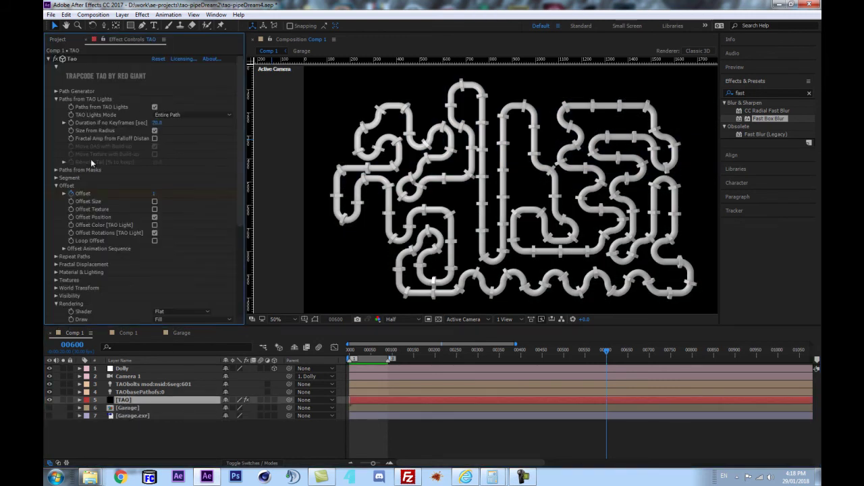
scroll(80, 164, down, 4)
click(57, 131)
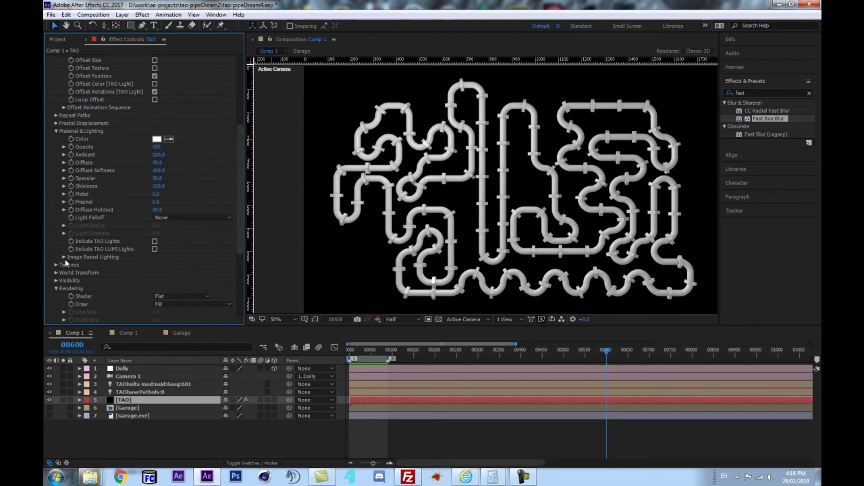
scroll(60, 266, down, 3)
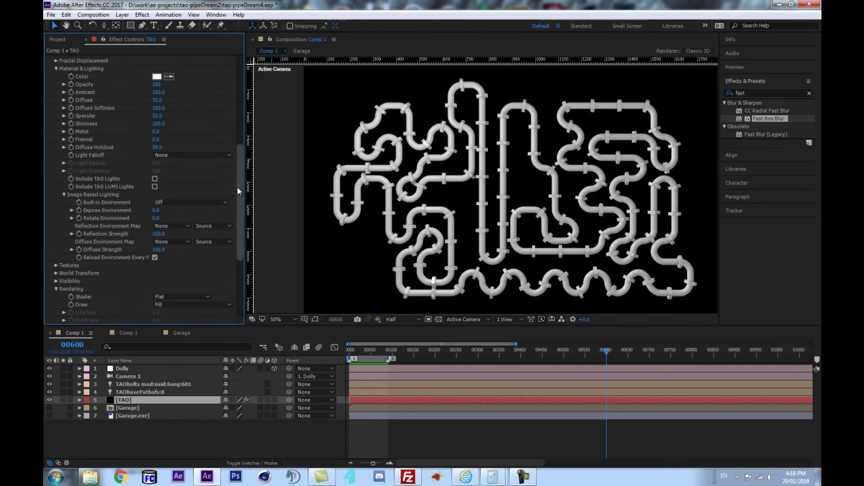
- Try the Sunset Field built-in environment on the TAO layer and inspect the pipes up close
click(172, 202)
click(186, 227)
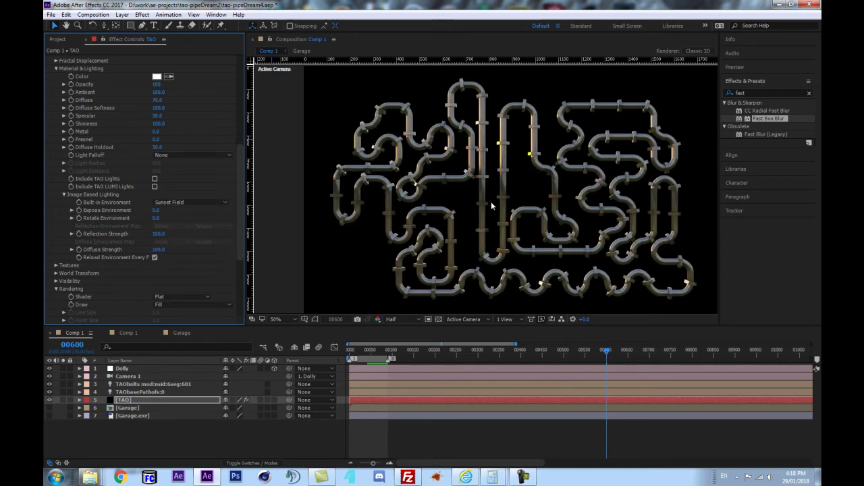
scroll(503, 231, up, 1)
scroll(536, 256, down, 1)
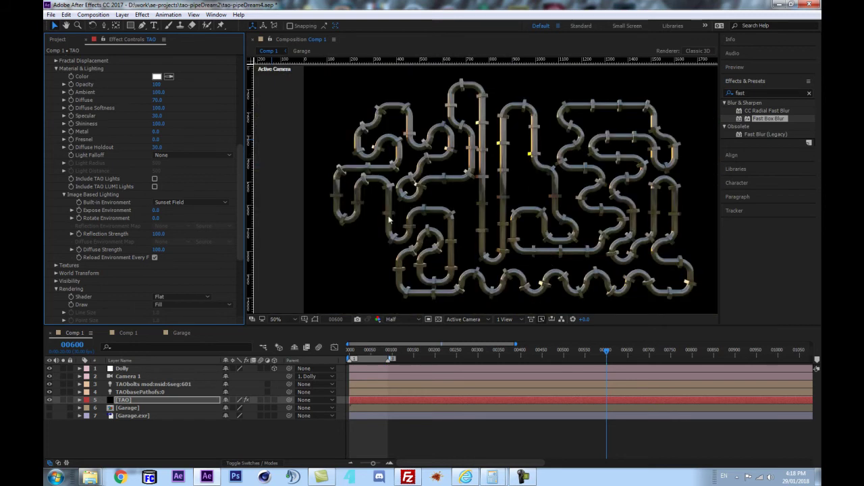
key(period)
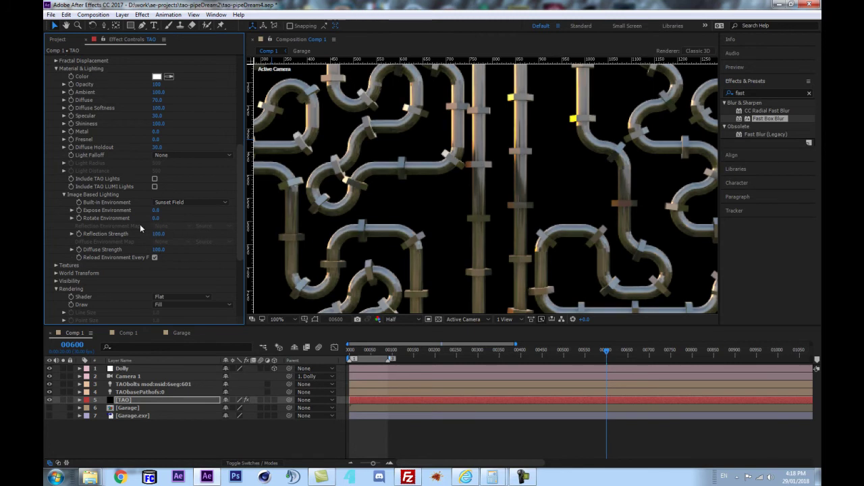
- Try the Graffiti Ruin built-in environment, inspect the pipes and turn the built-in environment off
click(178, 203)
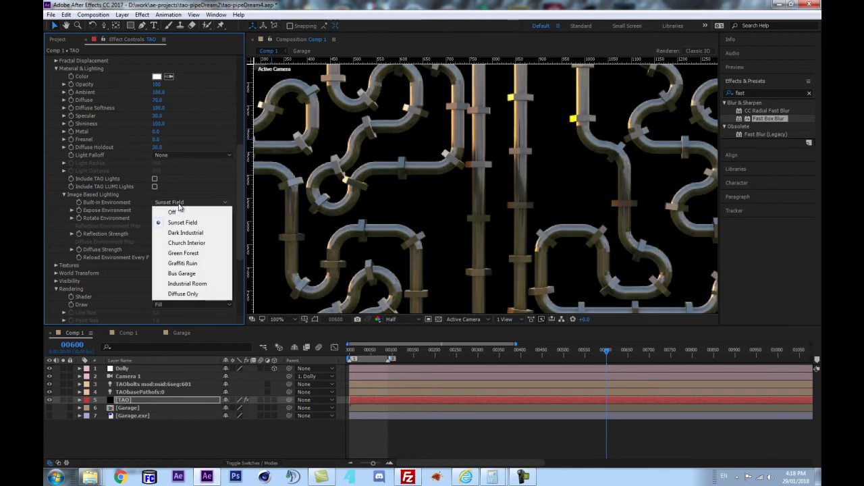
click(189, 263)
scroll(465, 216, down, 2)
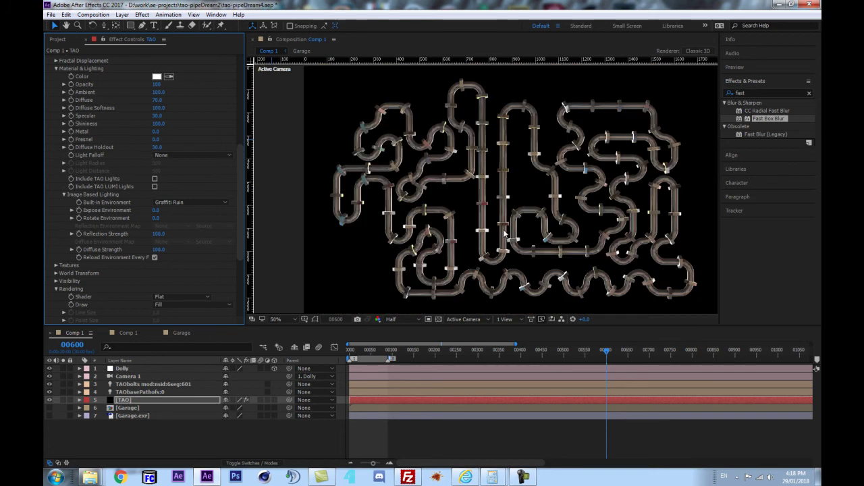
drag(517, 178, 495, 174)
click(178, 202)
click(178, 214)
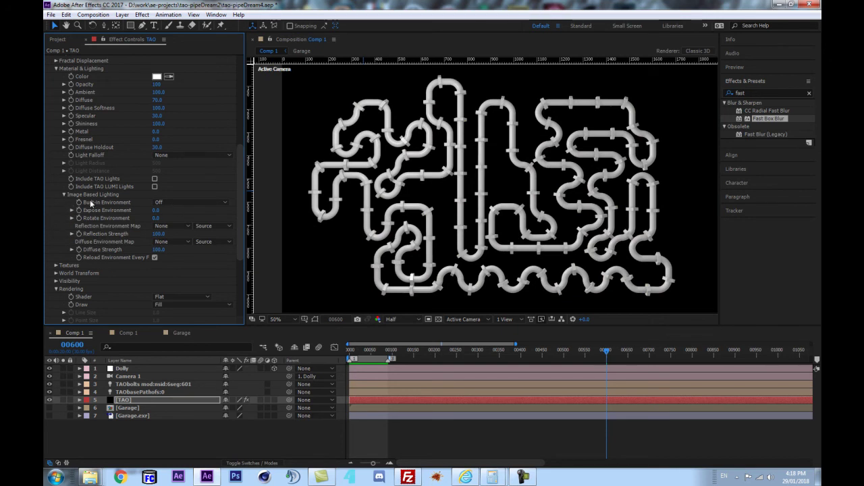
- Use the Garage.exr layer as the TAO layer's Reflection Environment Map and inspect the reflections
click(166, 226)
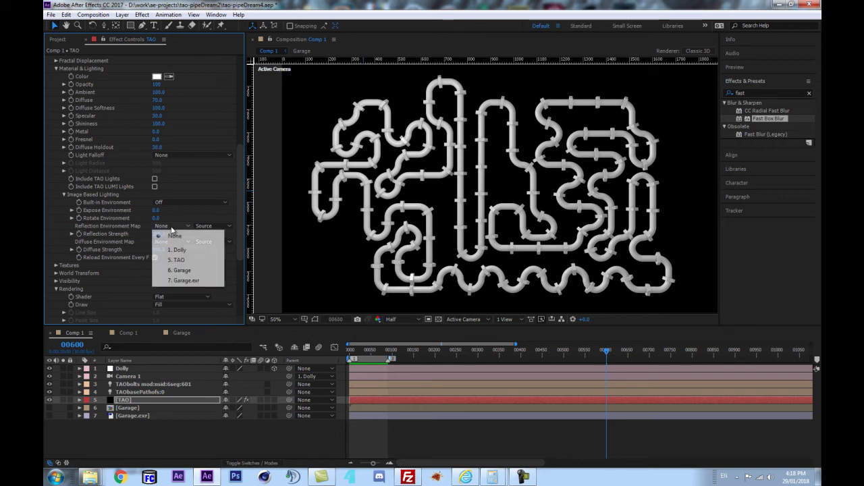
click(201, 280)
scroll(501, 238, up, 5)
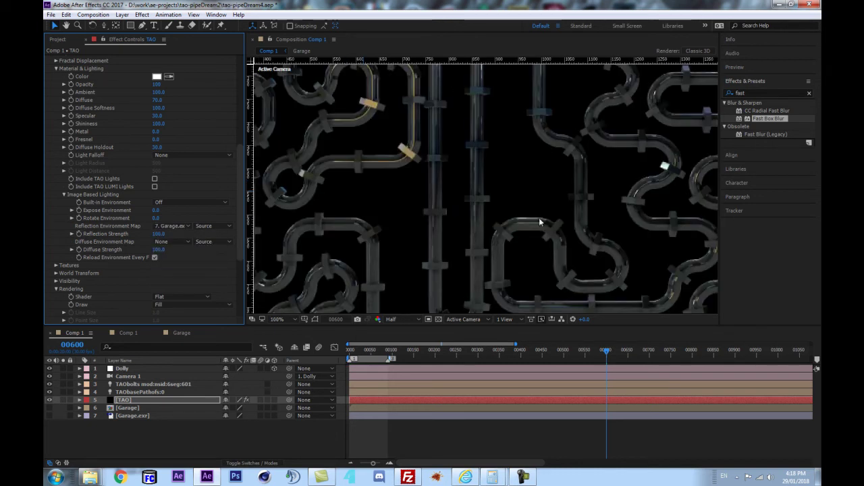
scroll(626, 175, down, 5)
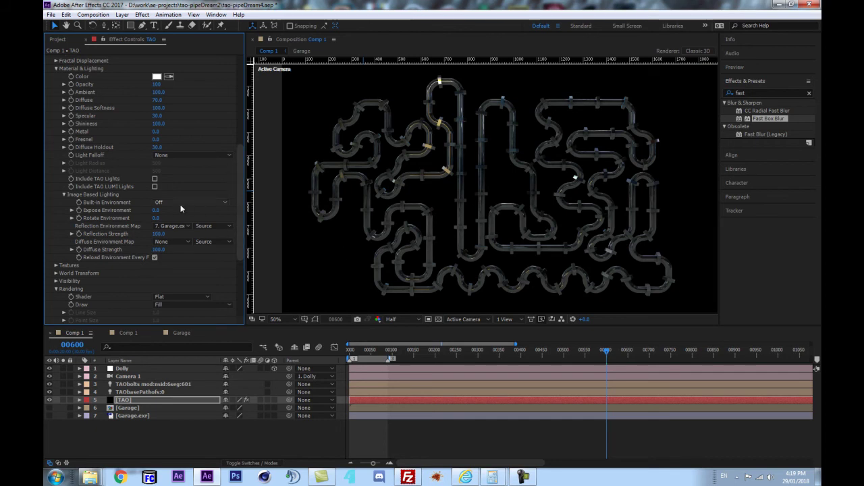
- Try rotating the environment to 41 degrees and to larger angles, and reset Rotate Environment to 0
click(159, 214)
drag(157, 218, 173, 220)
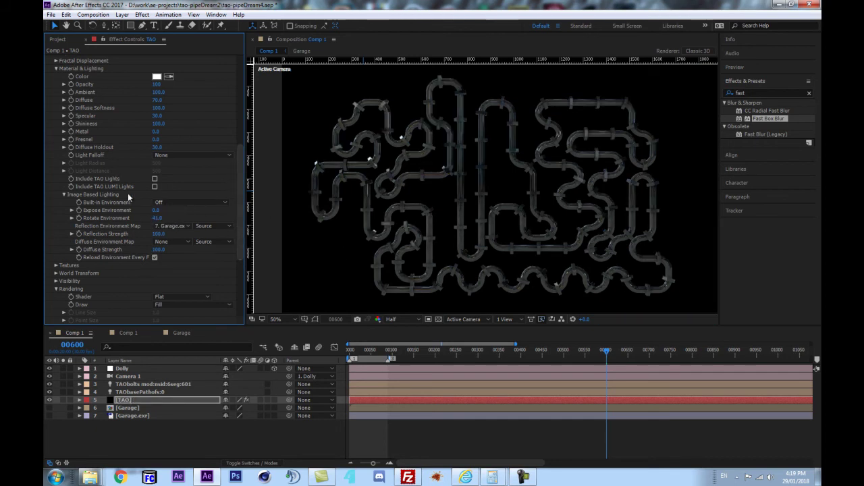
drag(162, 218, 189, 221)
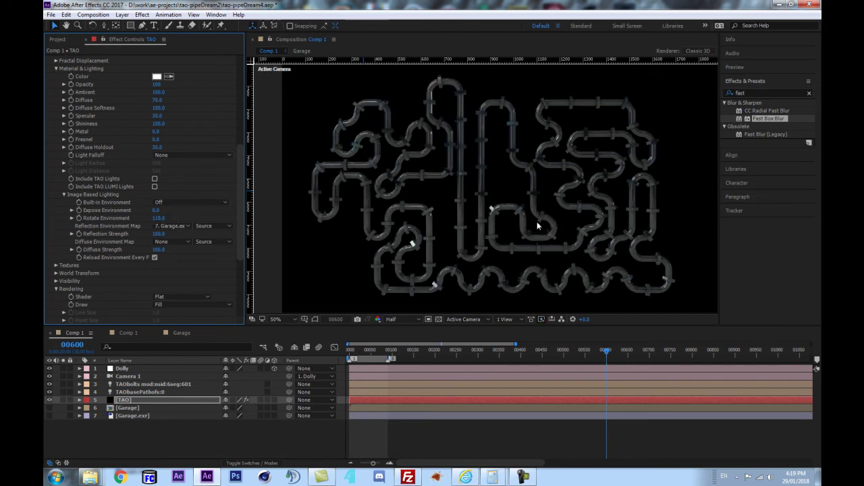
drag(163, 218, 188, 237)
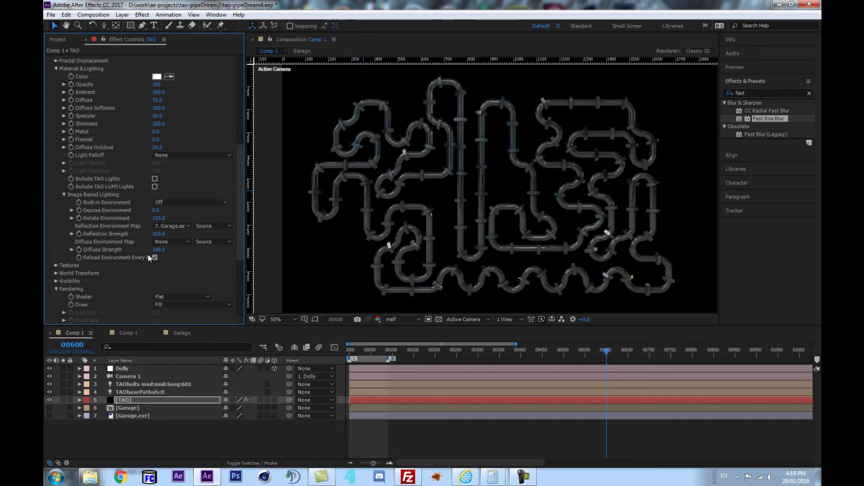
click(155, 219)
text(0)
key(Return)
- Set Rotate Environment to 26 and Expose Environment to 1 for the TAO layer's image-based lighting
drag(154, 219, 171, 219)
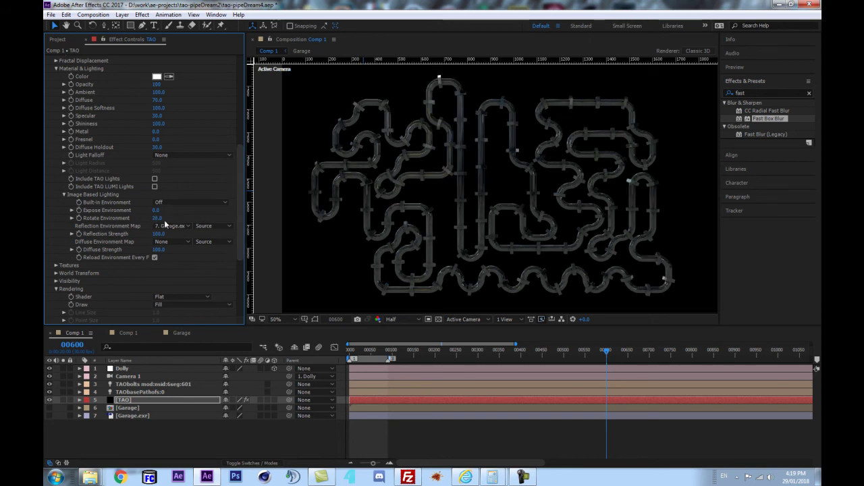
drag(158, 211, 164, 211)
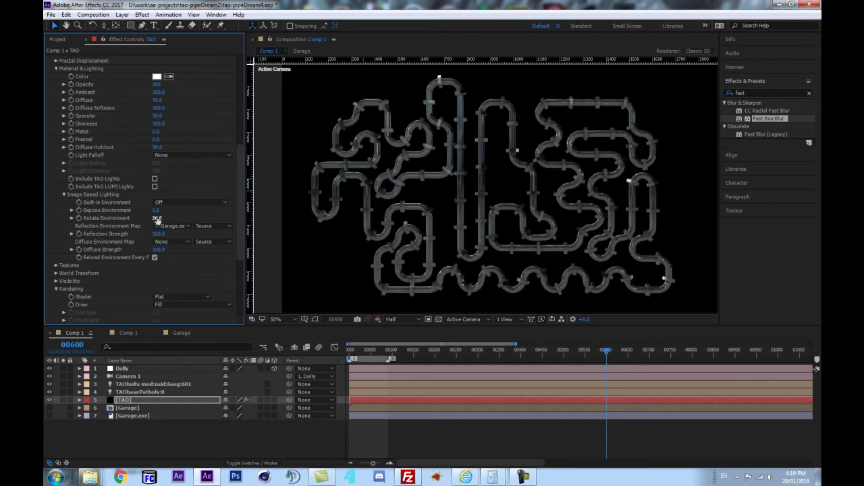
scroll(472, 199, up, 2)
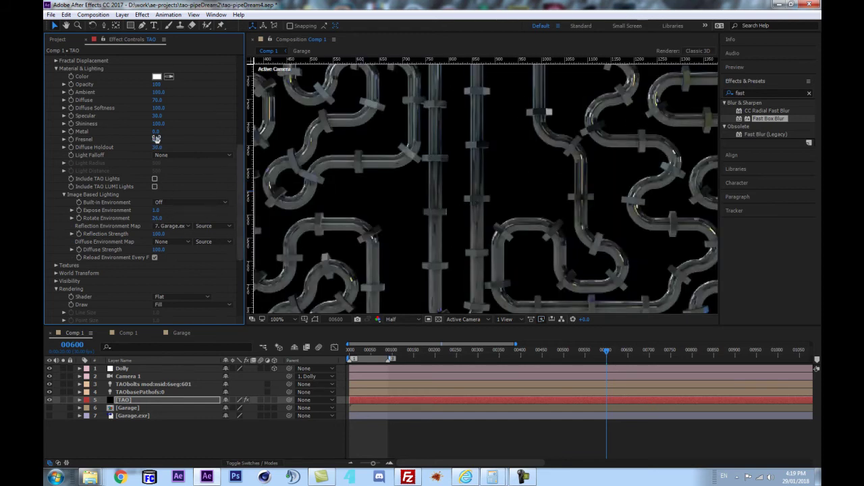
- Set the TAO layer's Reflection Strength to 170, check the pipes and save the project
drag(157, 234, 289, 245)
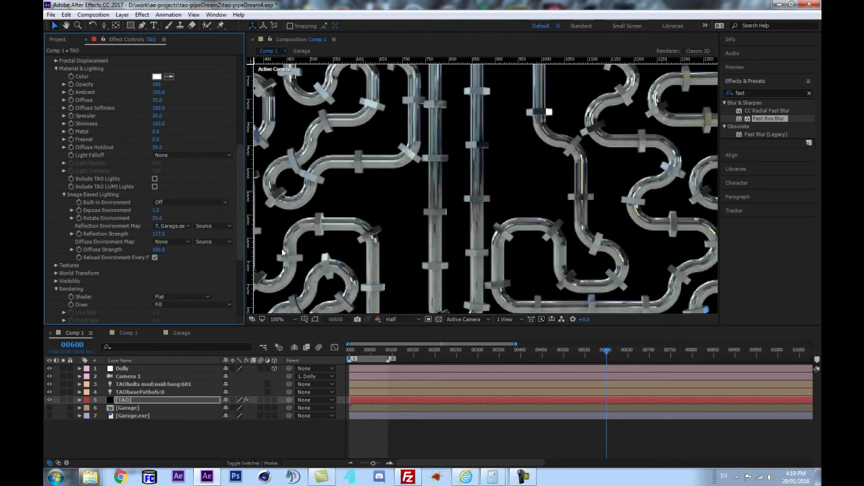
scroll(389, 225, down, 1)
drag(158, 235, 153, 231)
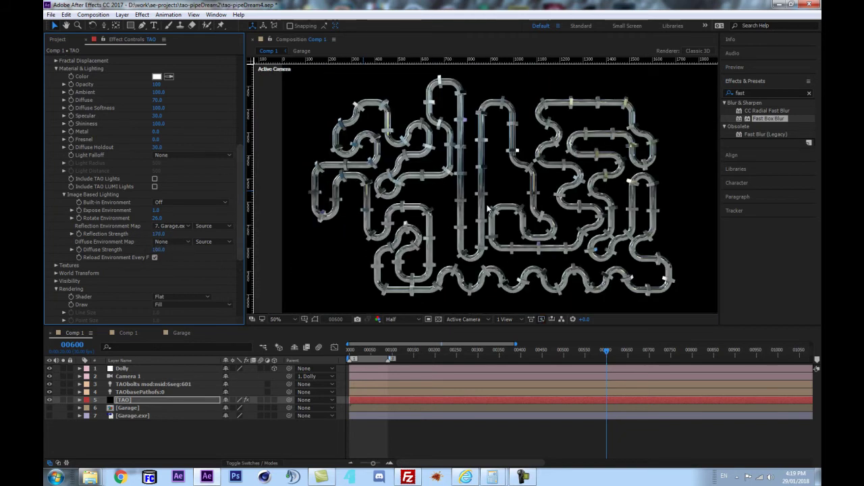
scroll(443, 193, up, 1)
scroll(427, 184, down, 1)
key(ctrl+s)
scroll(493, 205, up, 1)
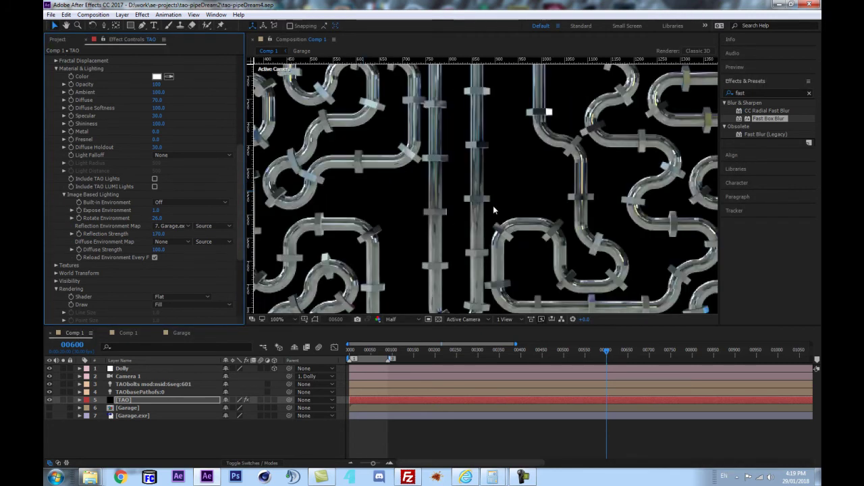
- Switch to the milmetal folder in Windows Explorer and import flycut.tif, flycut_Normal.tif and flycut_Roughness.tif into the After Effects project
click(92, 478)
click(225, 443)
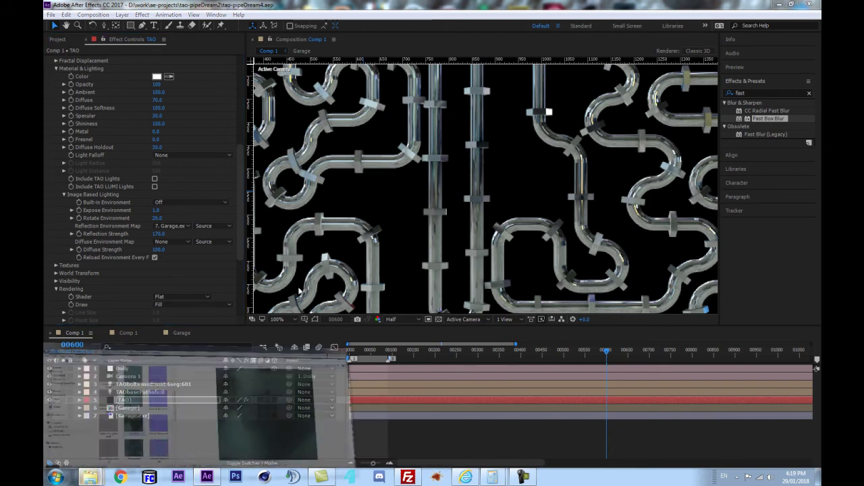
drag(276, 182, 448, 99)
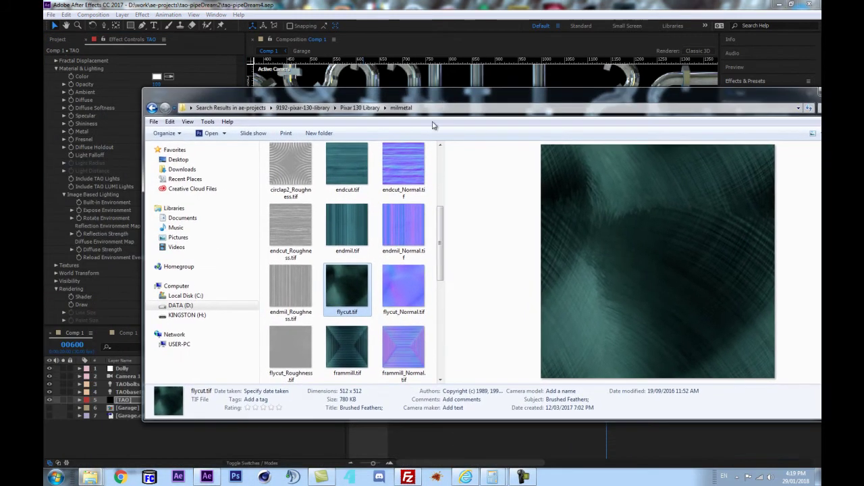
click(400, 292)
click(339, 289)
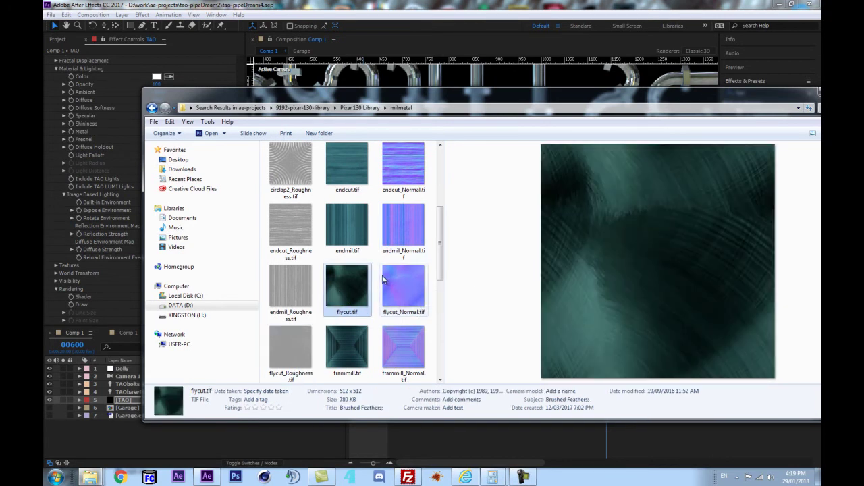
shift+click(305, 363)
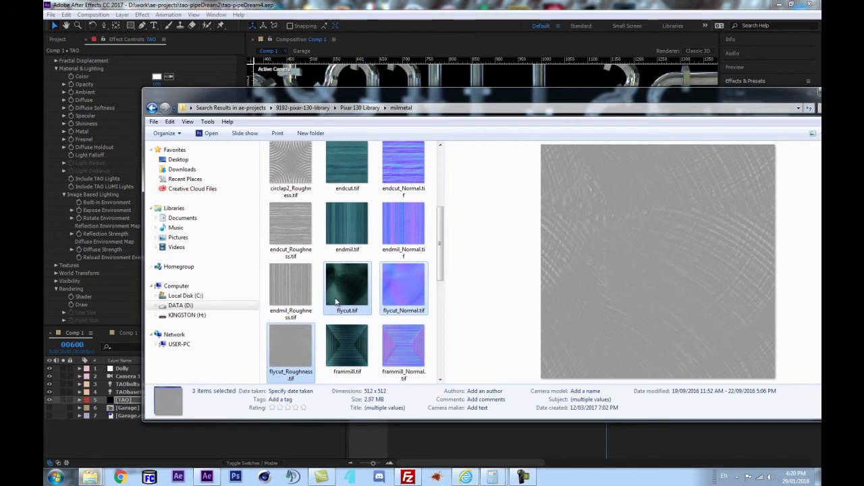
click(53, 37)
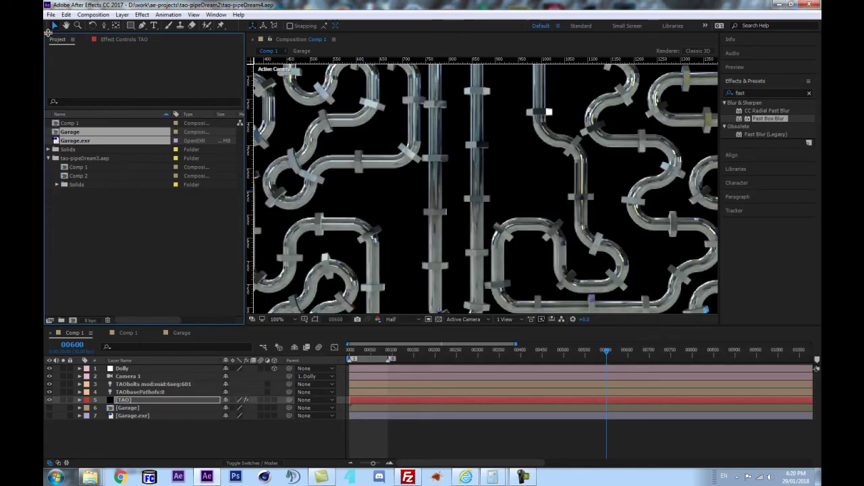
click(91, 478)
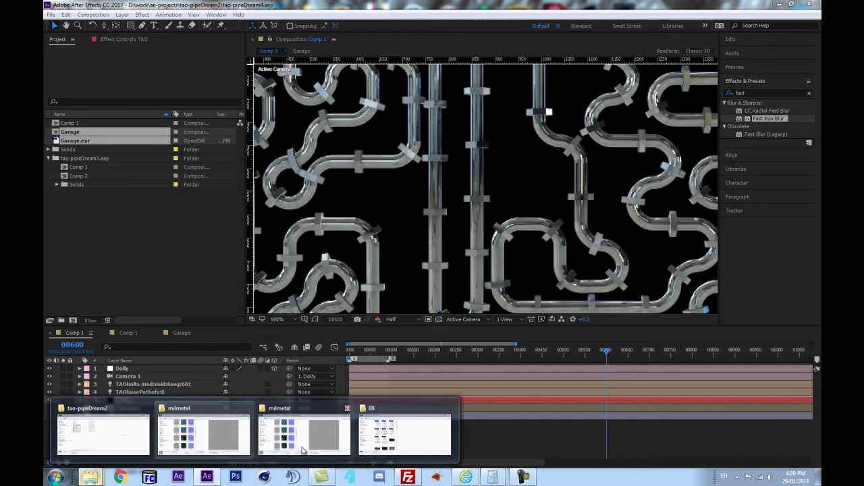
click(223, 443)
drag(353, 317, 104, 249)
click(106, 252)
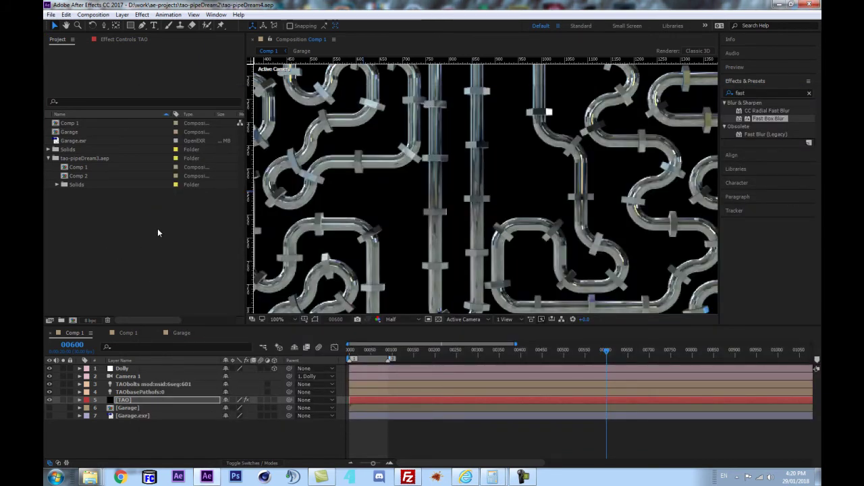
- Add the three flycut texture images to Comp 1 beneath all its other layers
drag(79, 138, 172, 436)
scroll(519, 170, down, 1)
scroll(509, 184, up, 1)
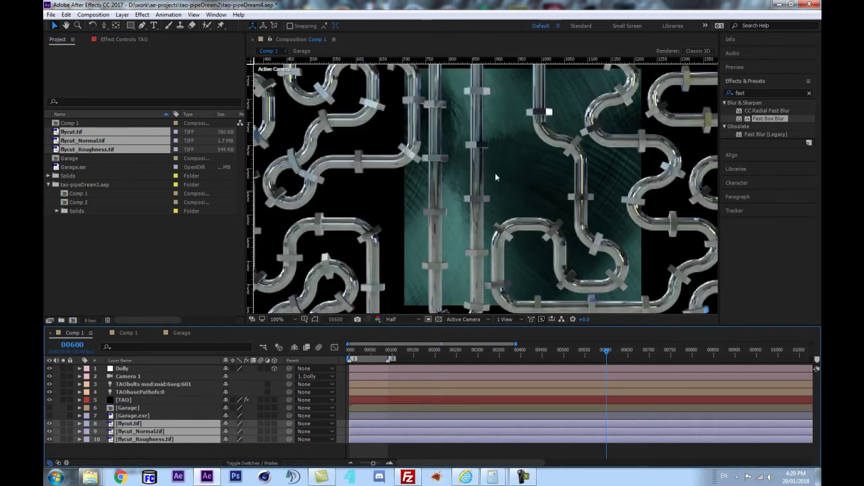
- Hide the flycut.tif, flycut_Normal.tif and flycut_Roughness.tif layers in Comp 1
drag(507, 163, 467, 187)
click(50, 424)
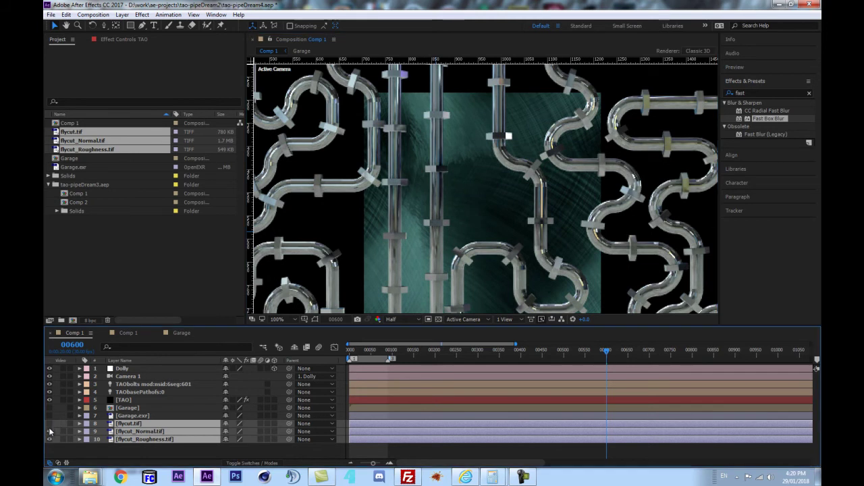
click(88, 454)
- Assign the flycut.tif layer as the Color Texture in the TAO layer's texture settings
click(127, 401)
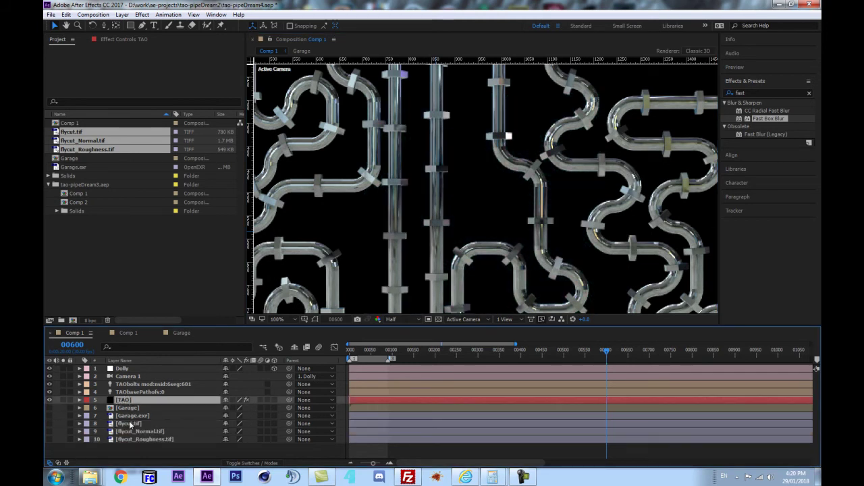
click(121, 39)
scroll(67, 248, down, 6)
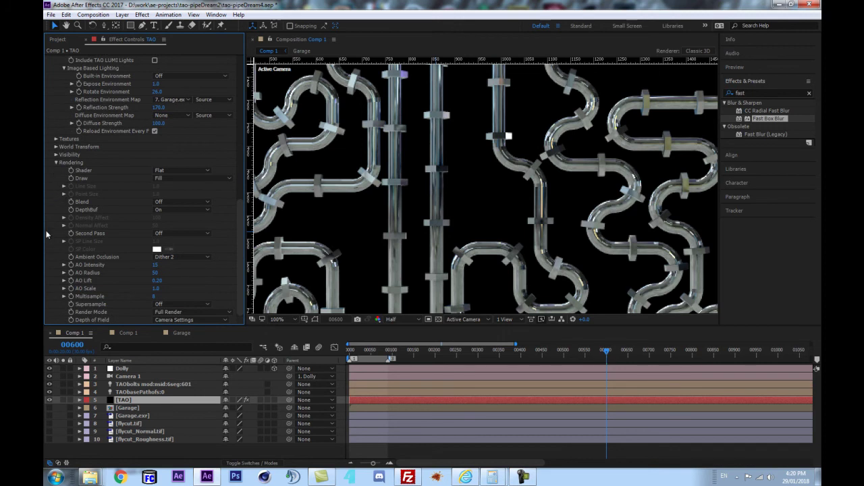
click(57, 139)
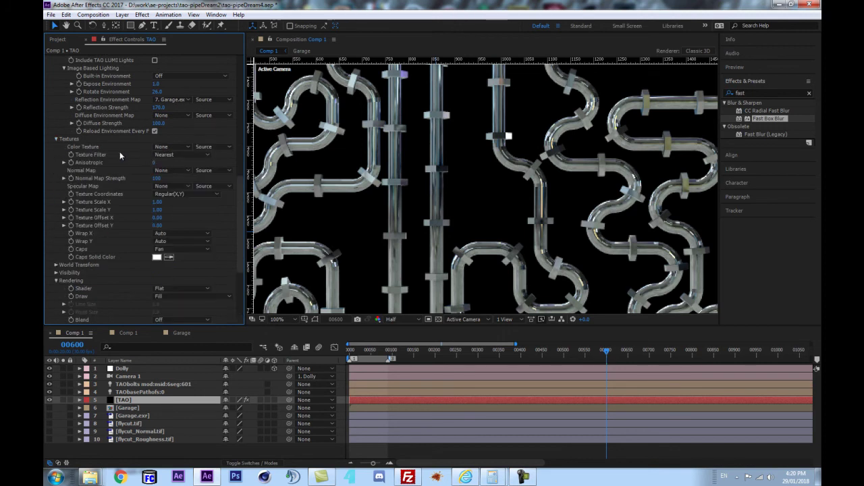
click(168, 149)
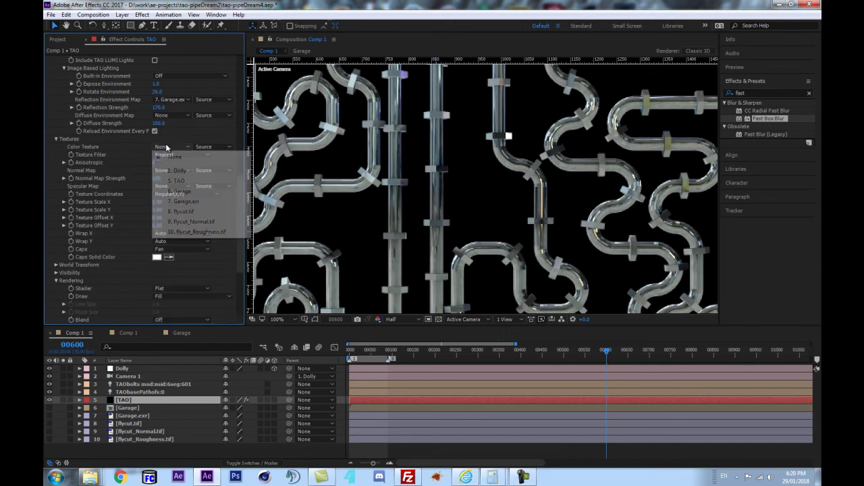
click(182, 211)
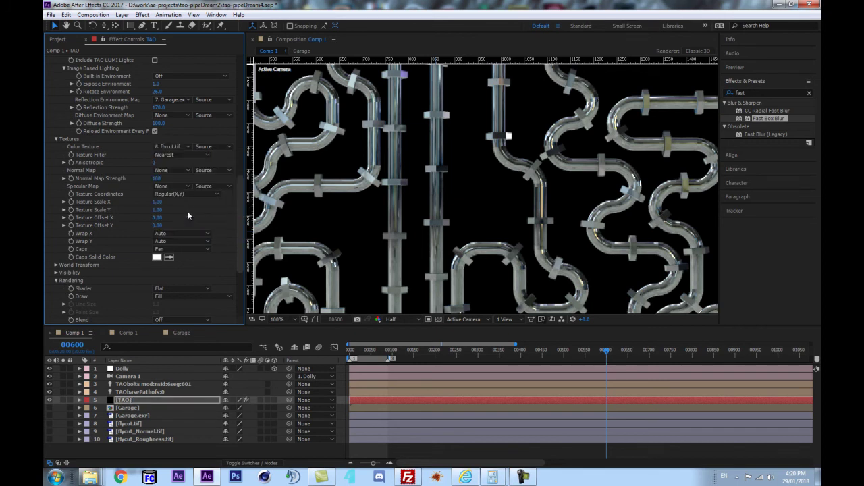
scroll(488, 193, down, 3)
scroll(485, 193, up, 3)
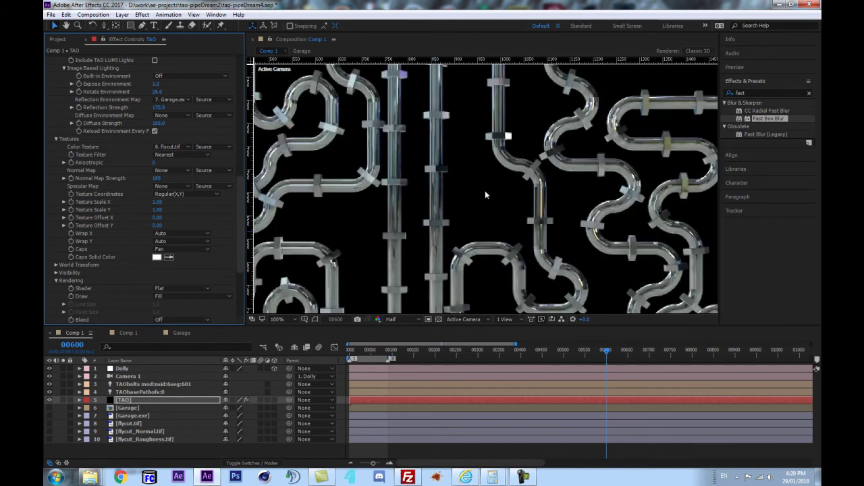
click(230, 147)
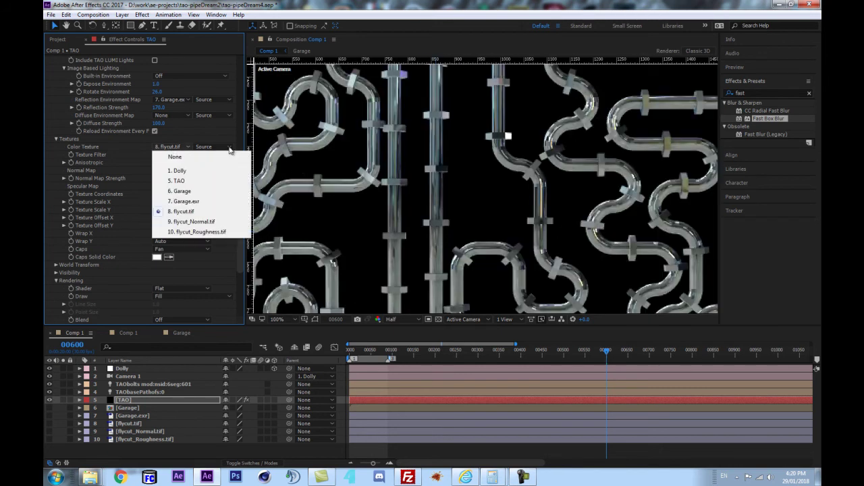
click(130, 153)
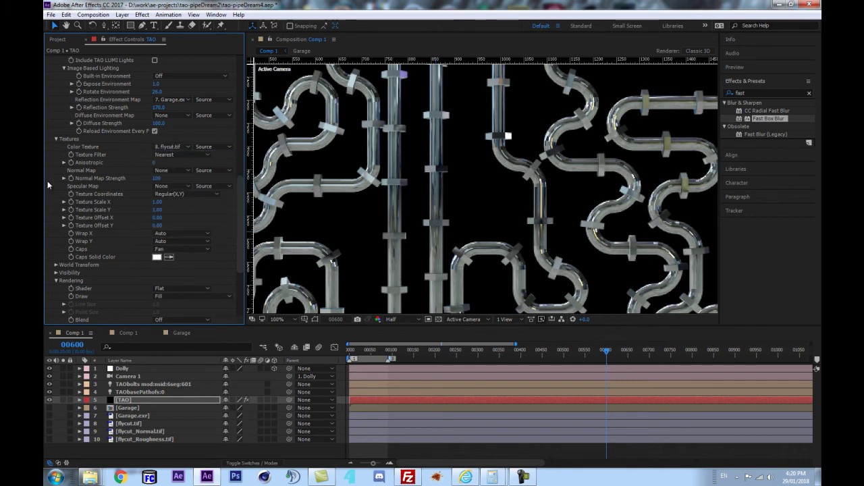
- Move the current time of Comp 1 to frame 0 and reselect the TAO layer
click(370, 349)
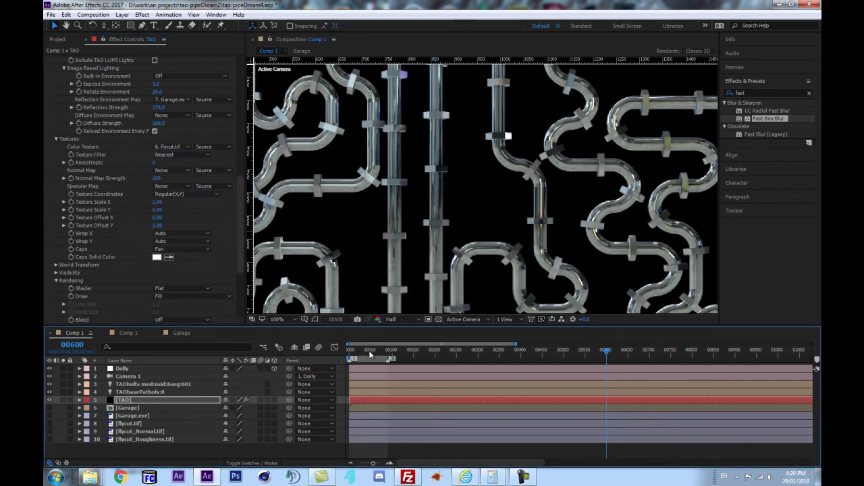
drag(368, 358, 324, 354)
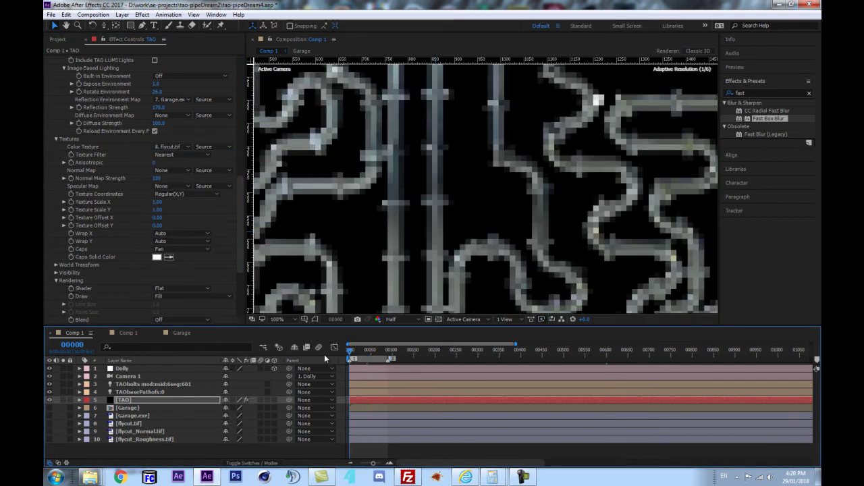
click(131, 402)
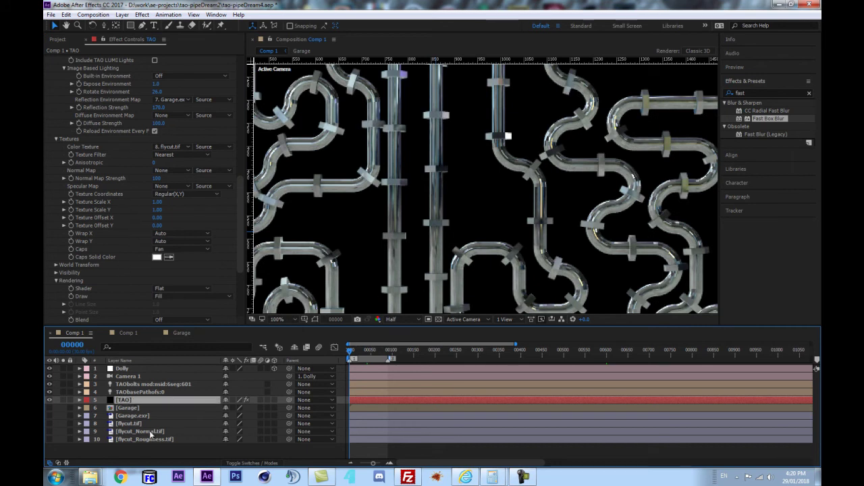
- Try the Color Texture as None and as flycut.tif with Effects & Masks, returning it to flycut.tif with Source
click(173, 147)
click(165, 155)
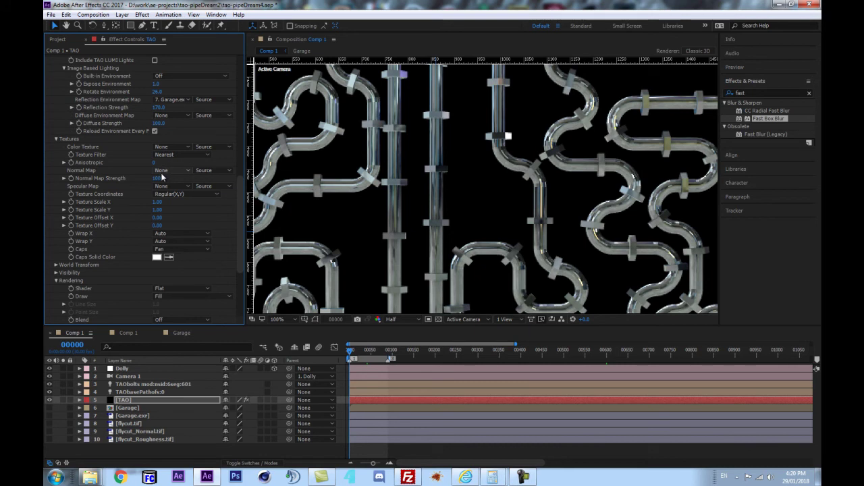
click(173, 147)
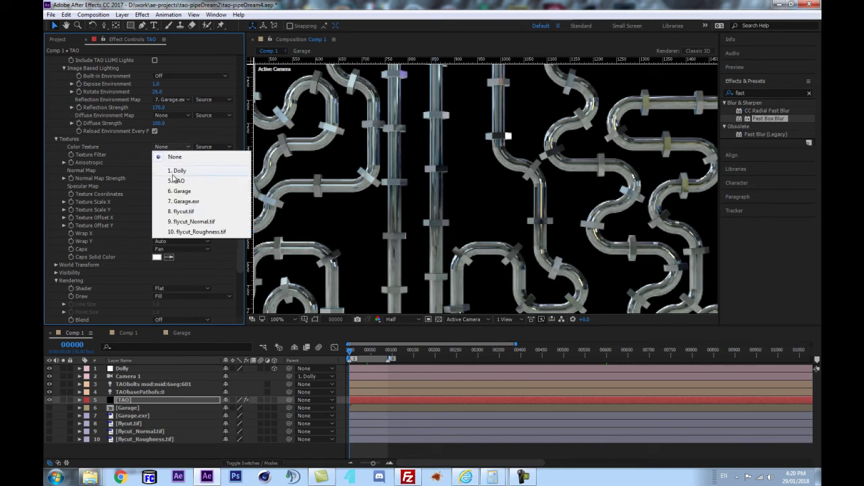
click(170, 213)
click(212, 147)
click(225, 177)
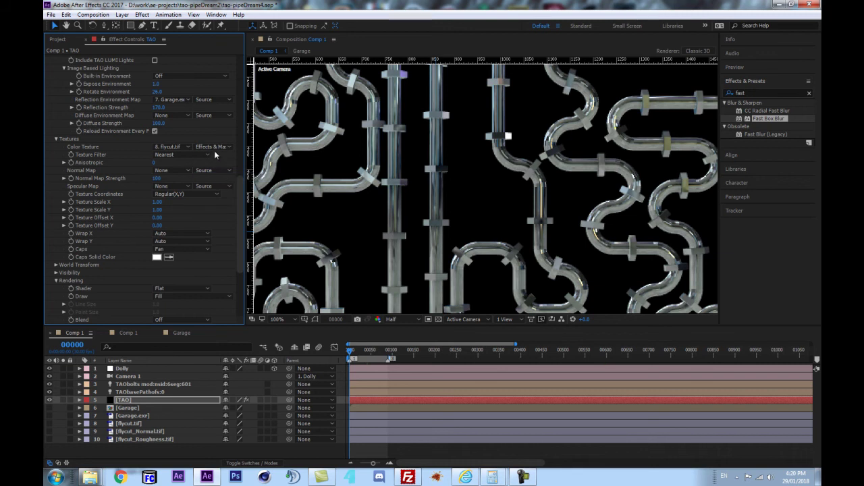
click(214, 151)
click(218, 156)
- Set the TAO layer's Diffuse Environment Map to the Garage composition layer
scroll(186, 149, up, 3)
scroll(174, 144, up, 3)
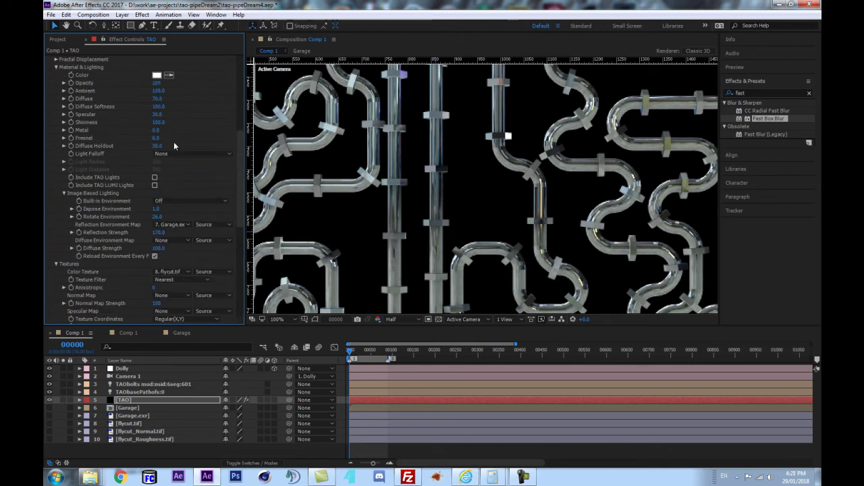
click(167, 240)
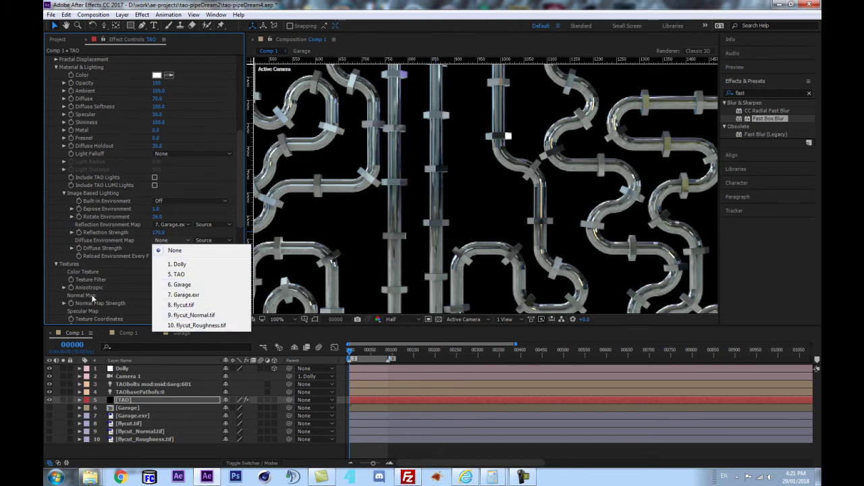
click(184, 285)
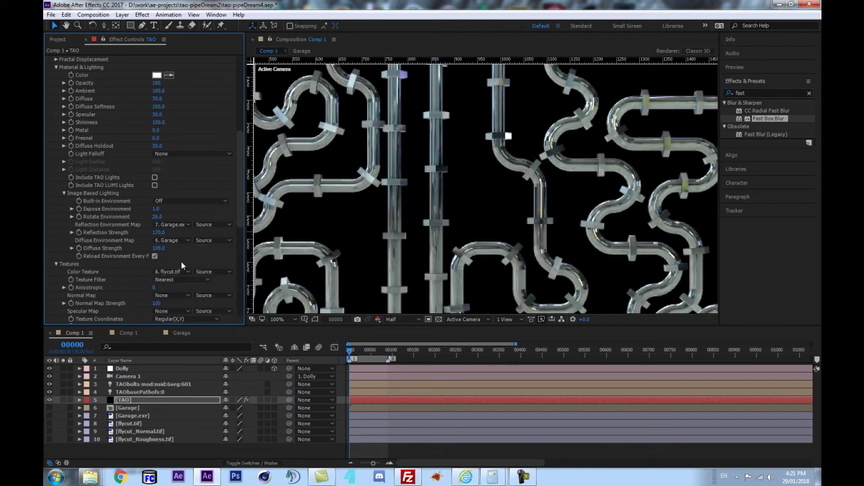
- Try a Diffuse Strength of 21, and set both the Reflection and Diffuse Environment Maps to None
drag(158, 247, 122, 251)
scroll(436, 231, down, 1)
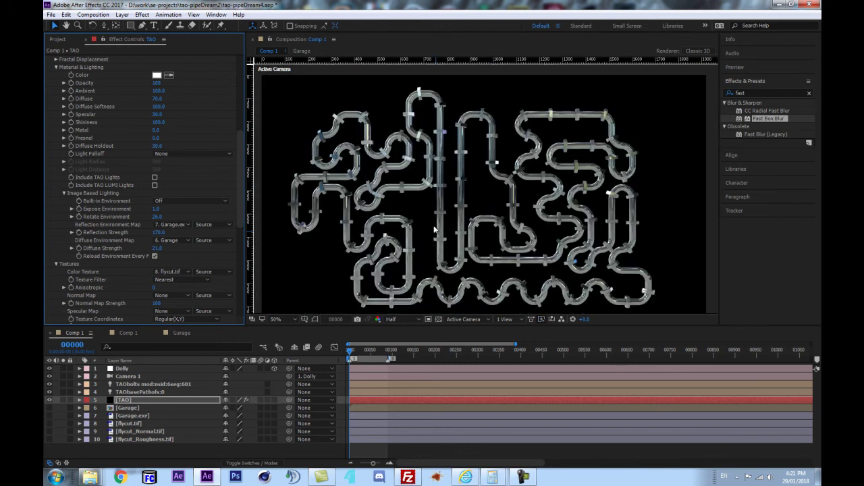
click(173, 224)
click(174, 232)
click(176, 239)
click(179, 248)
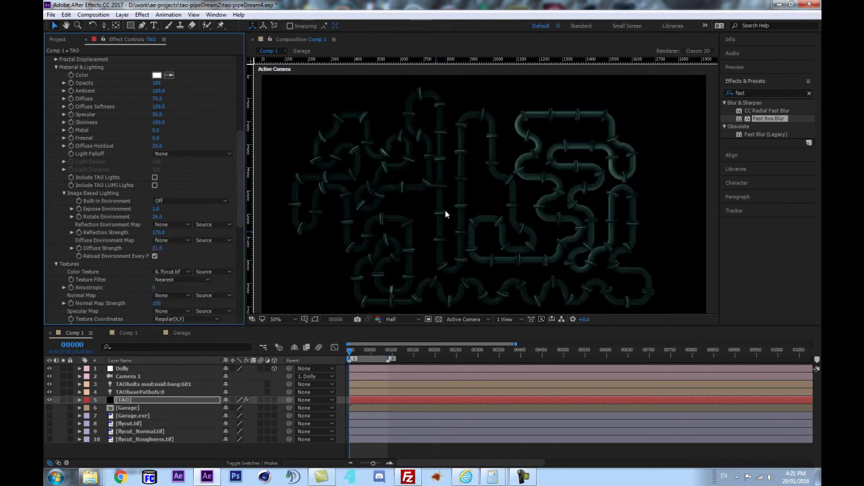
scroll(206, 227, down, 3)
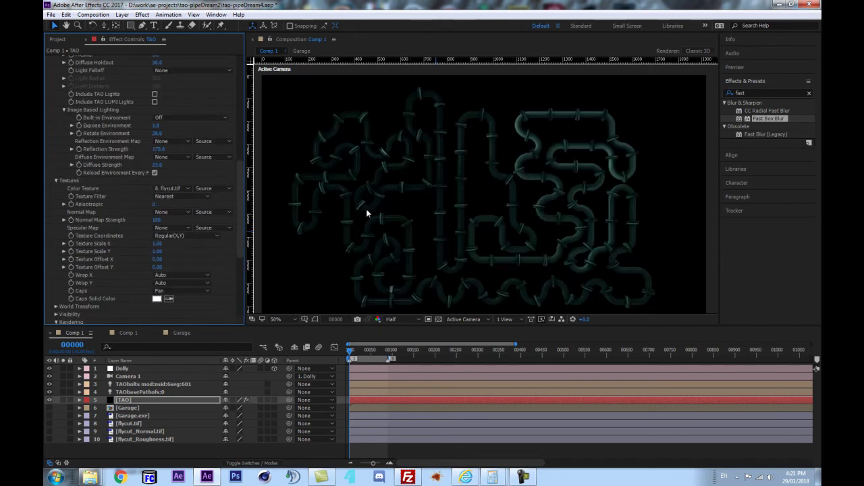
- Undo the removal of both environment maps and the Diffuse Strength change, and check the pipes
scroll(390, 207, up, 1)
key(ctrl+z)
key(ctrl+z)
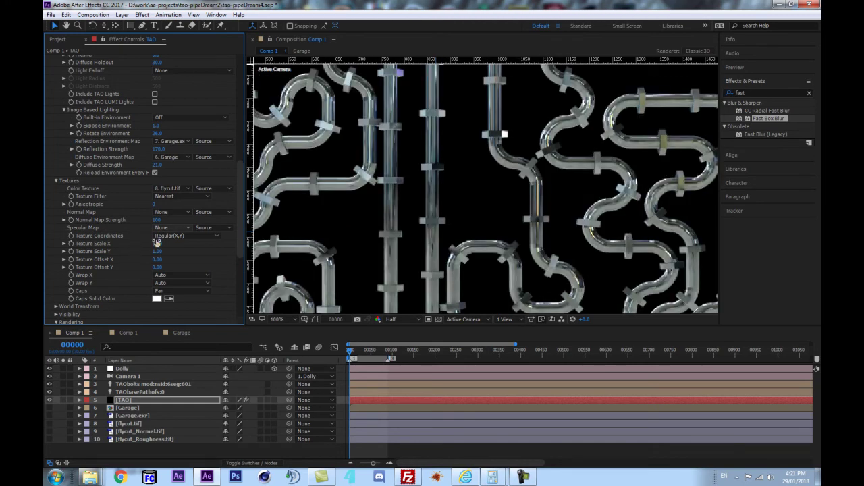
scroll(409, 192, down, 1)
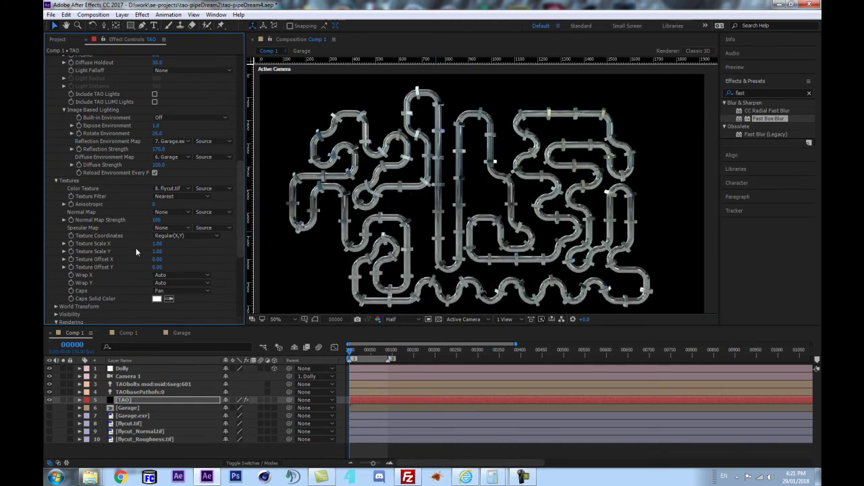
scroll(343, 234, up, 1)
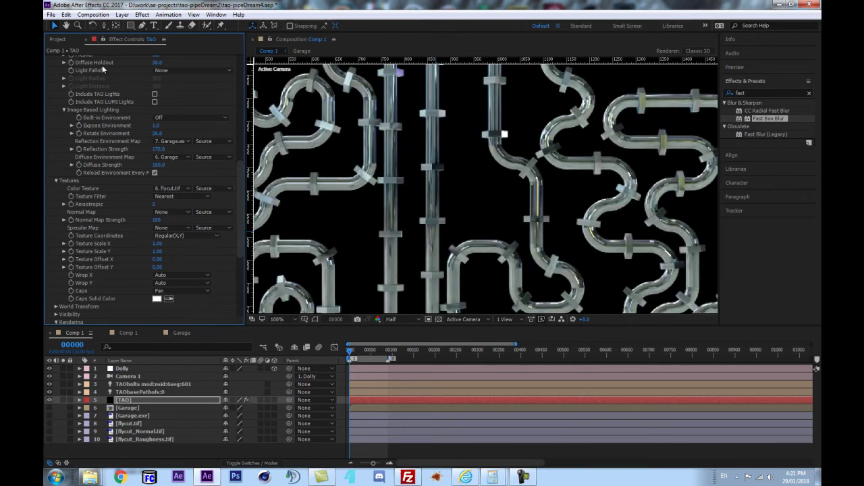
- Try the Color Texture as None, undo that change and compare the pipes in the preview
scroll(161, 195, down, 3)
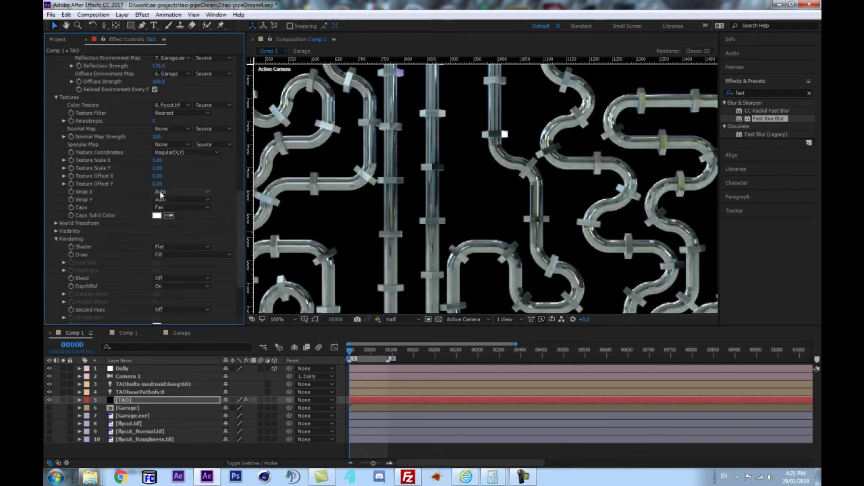
scroll(141, 196, down, 3)
scroll(166, 181, up, 6)
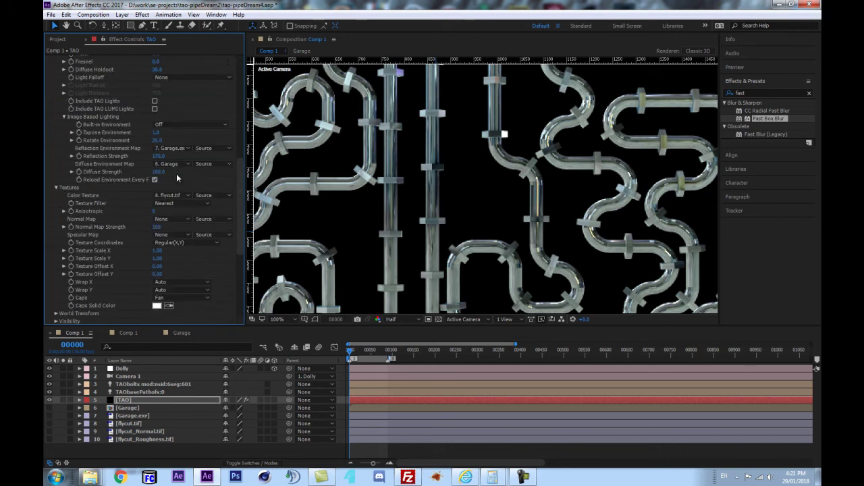
click(170, 195)
click(162, 203)
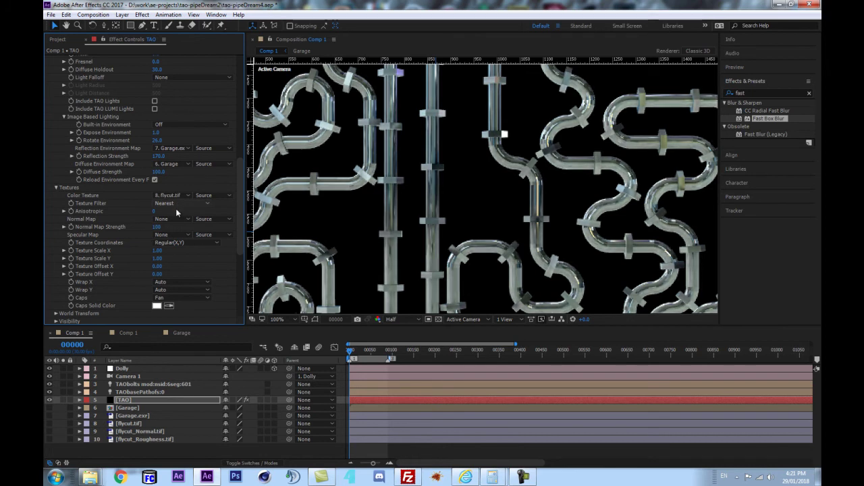
scroll(495, 193, down, 2)
key(ctrl+z)
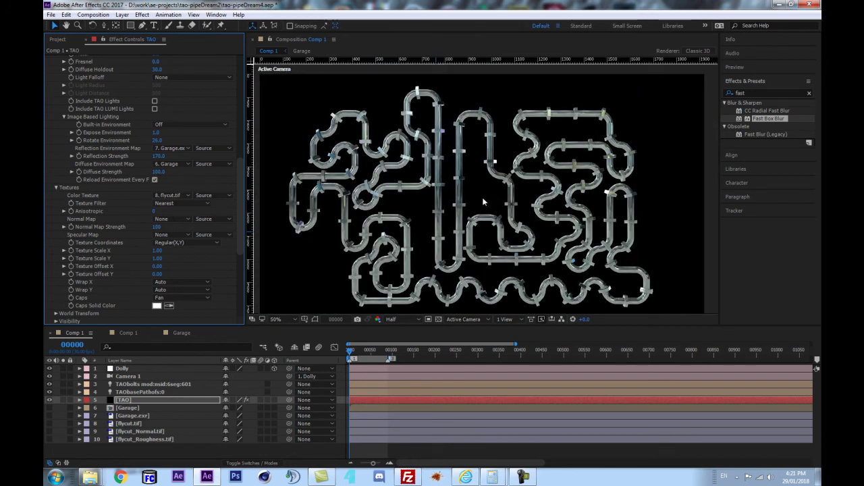
scroll(483, 197, up, 2)
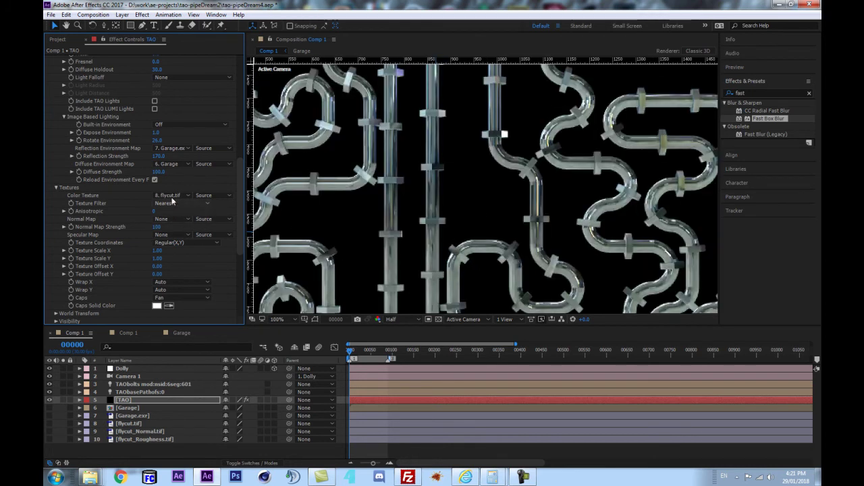
scroll(400, 171, down, 2)
scroll(401, 171, up, 2)
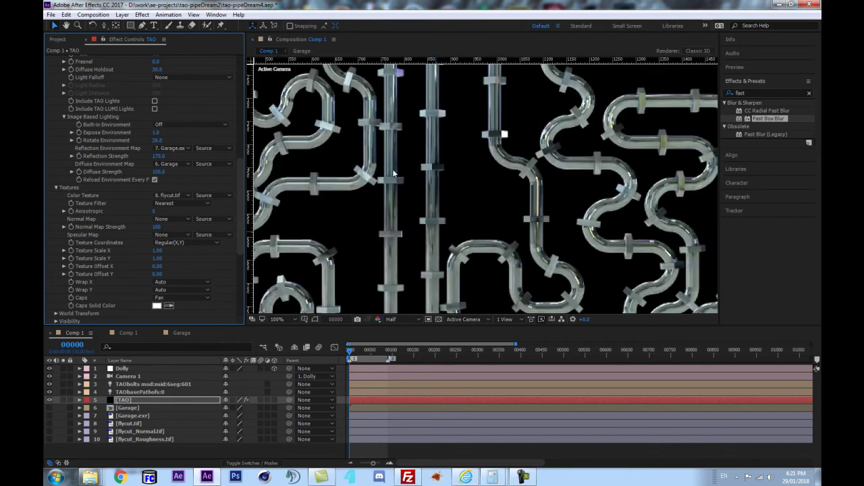
- Set the TAO layer's Normal Map to flycut_Normal.tif and inspect a pipe bend closely at Full preview resolution
click(164, 218)
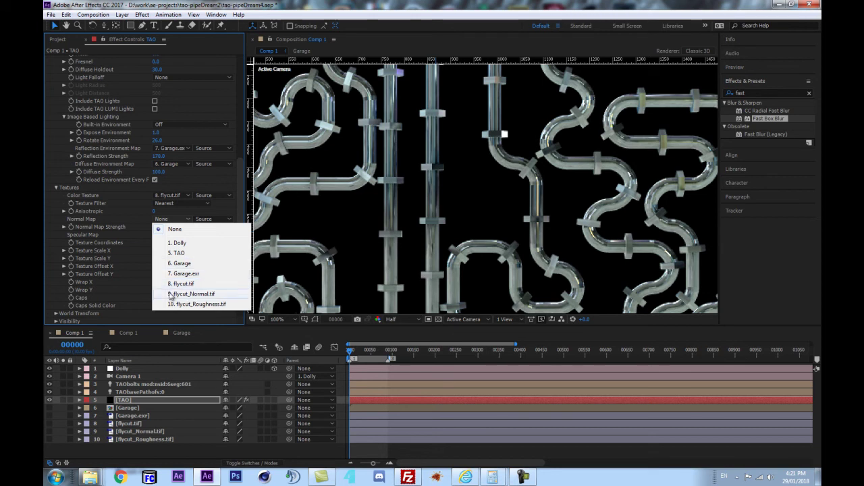
click(204, 295)
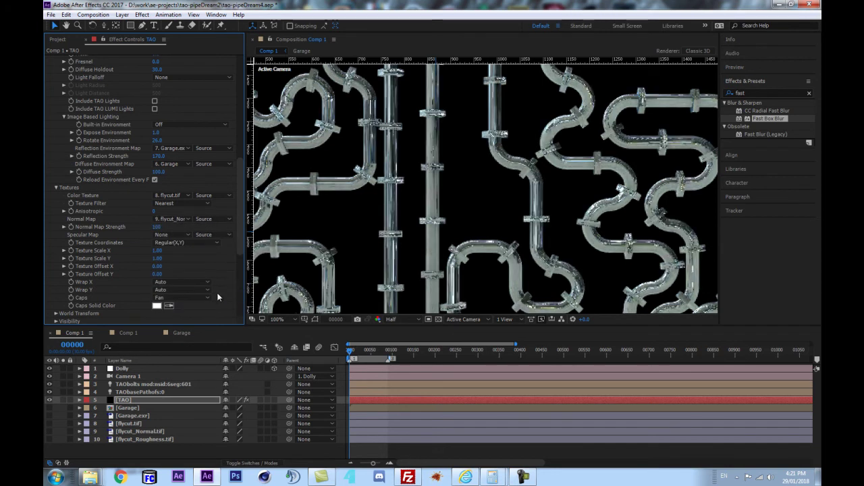
scroll(556, 197, up, 1)
scroll(544, 197, down, 1)
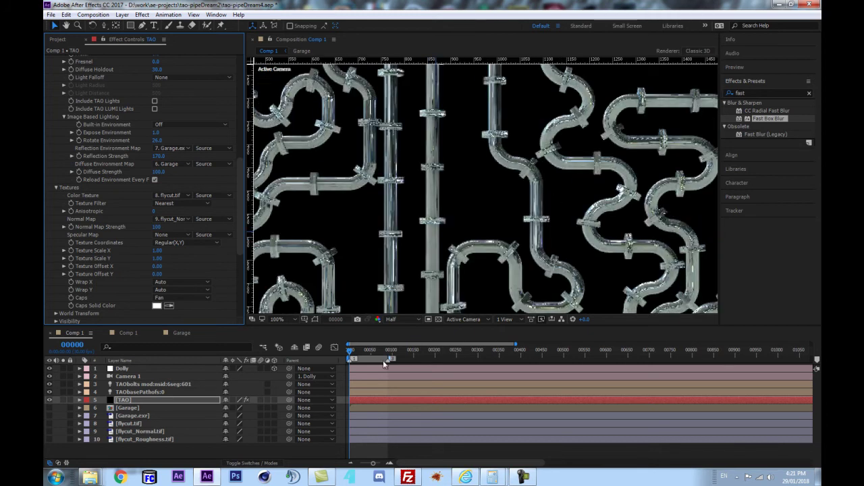
click(396, 322)
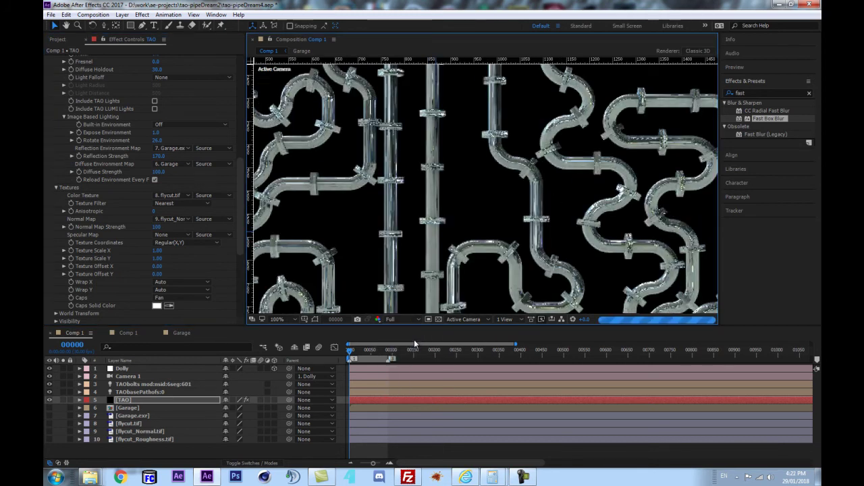
scroll(541, 227, up, 4)
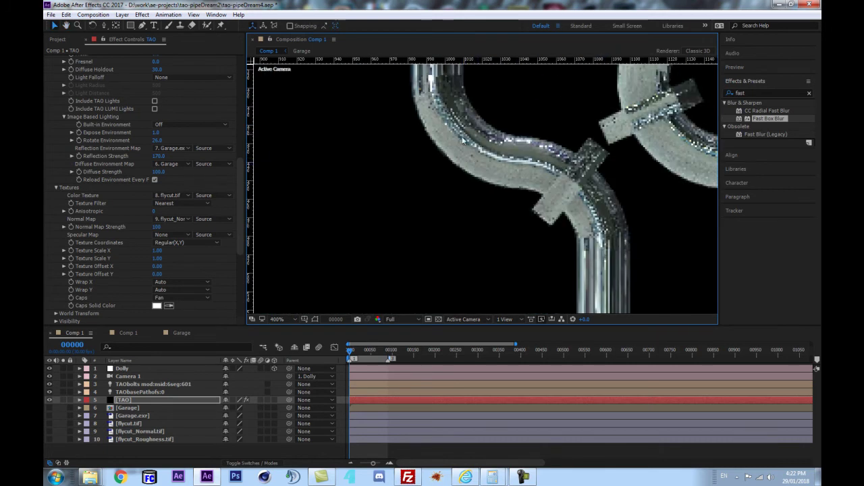
- Examine the textured pipes and bolt rings across the middle and neighbouring areas of the composition
scroll(530, 172, down, 2)
scroll(581, 179, down, 2)
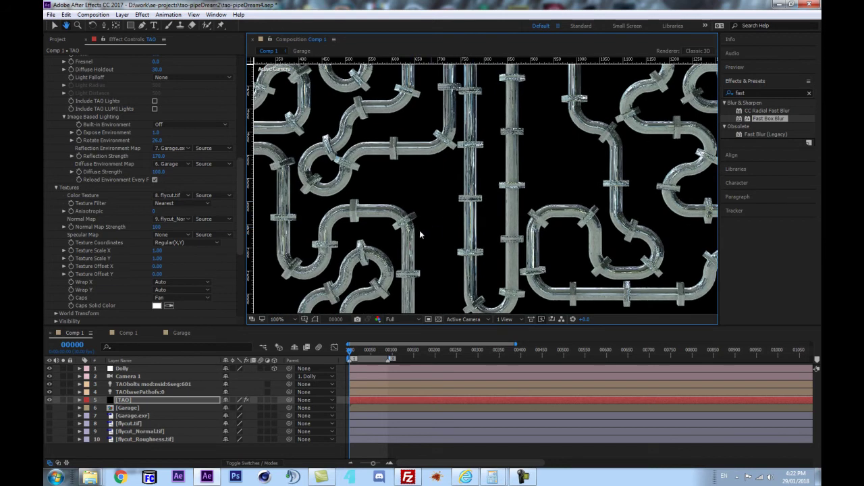
scroll(414, 235, up, 1)
scroll(414, 235, down, 1)
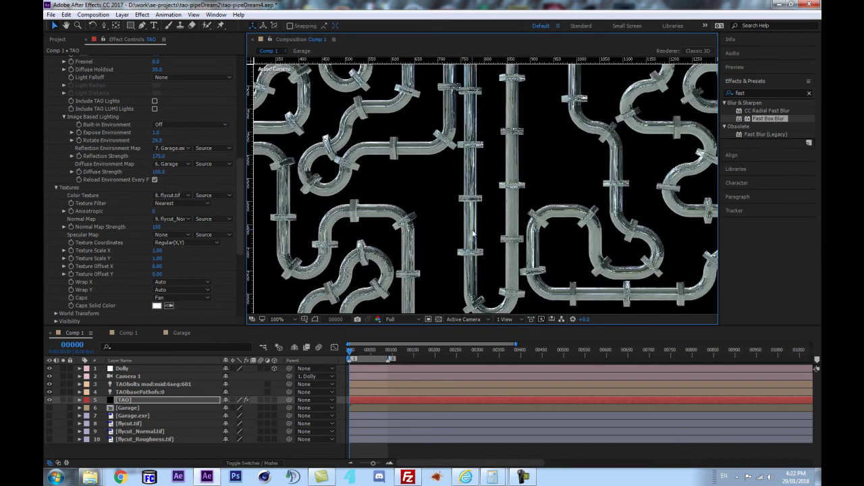
key(space)
drag(634, 185, 497, 225)
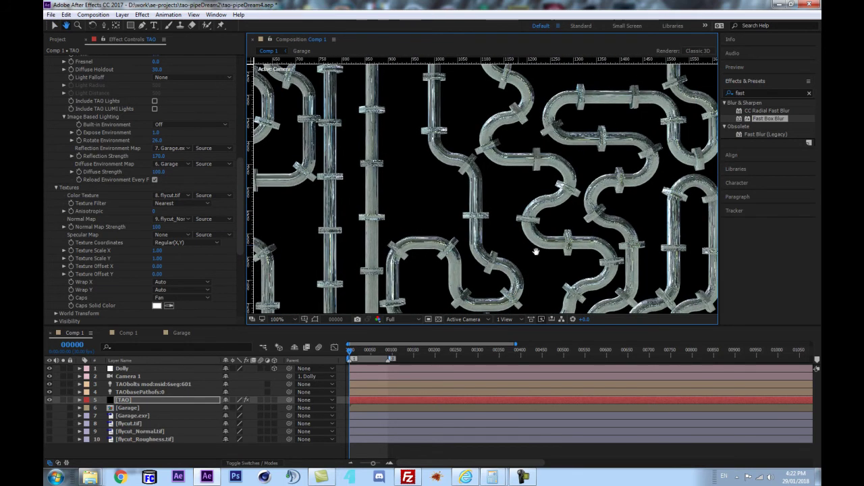
scroll(457, 228, up, 1)
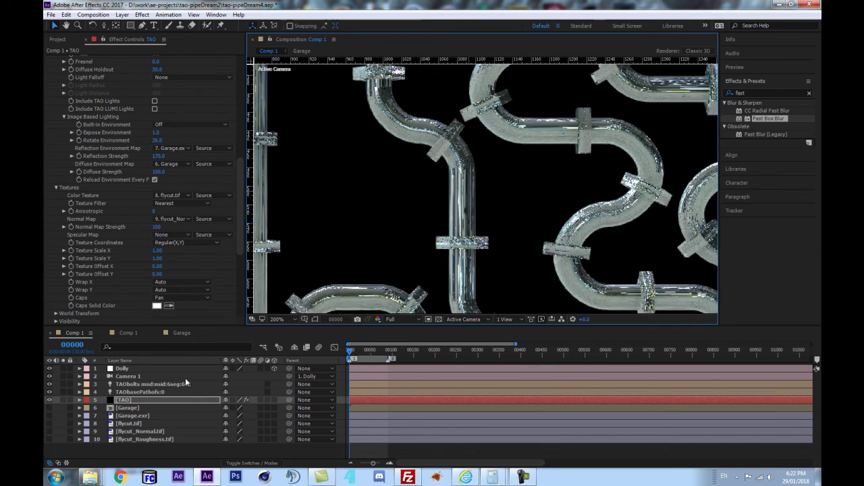
- Rename the TAObolts light layer to "TAObolts mod:nsid:6seg:601tex:0" and check the bolt rings in the preview
click(218, 382)
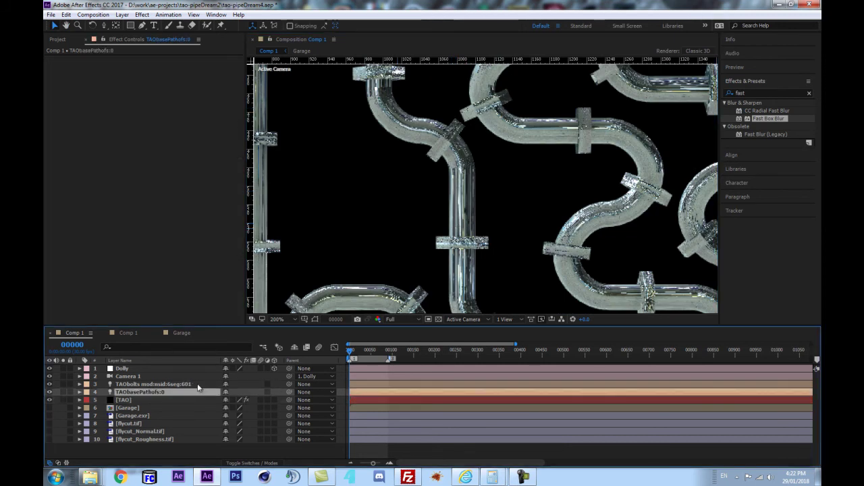
key(Return)
click(194, 385)
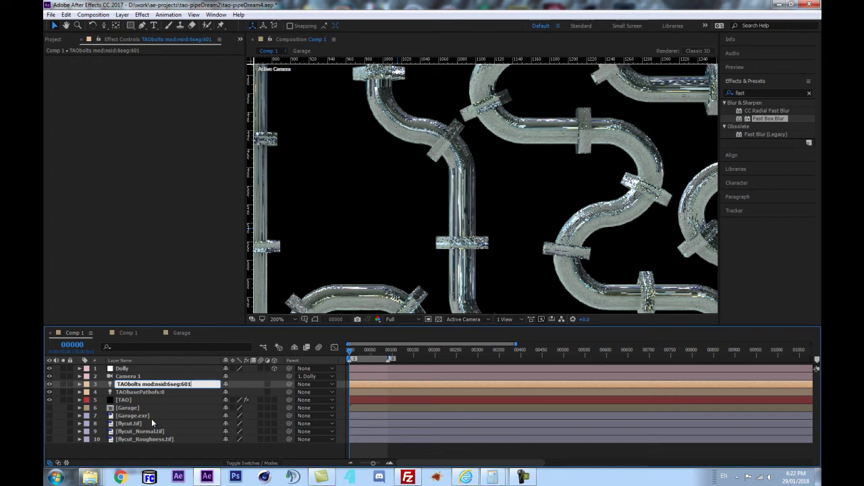
text(tex:0)
key(Return)
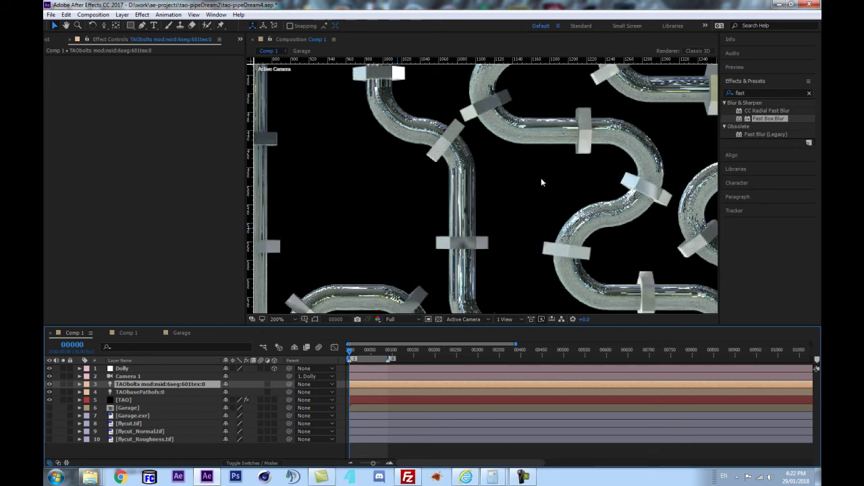
scroll(577, 154, down, 1)
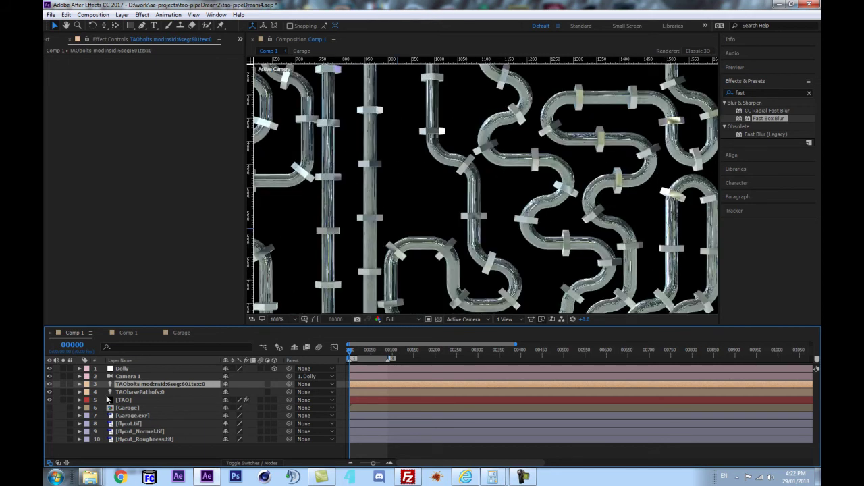
- Try a dark red and a bright red light color on the TAObolts layer and check the rings in the whole composition
key(a)
key(a)
click(228, 409)
click(546, 340)
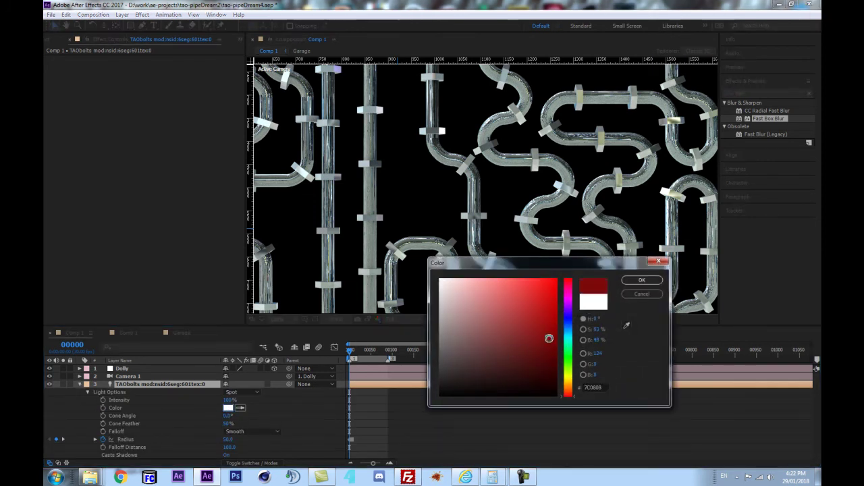
key(Return)
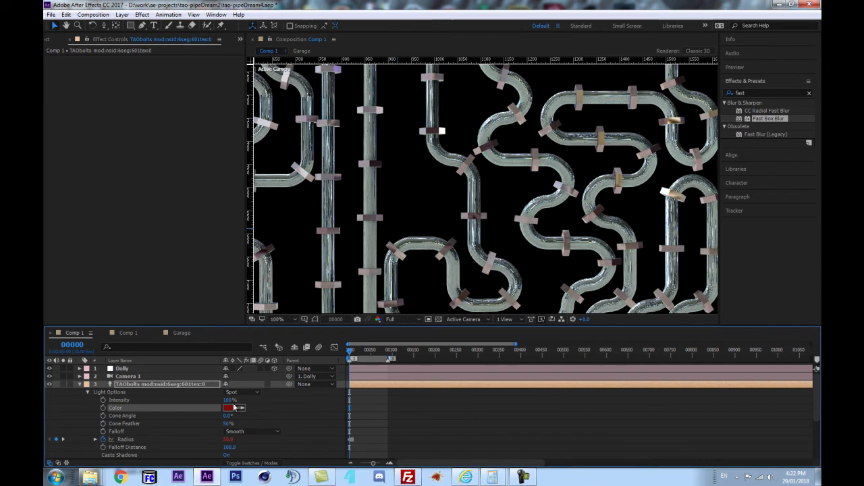
click(228, 408)
drag(576, 279, 588, 271)
key(Return)
scroll(584, 212, down, 1)
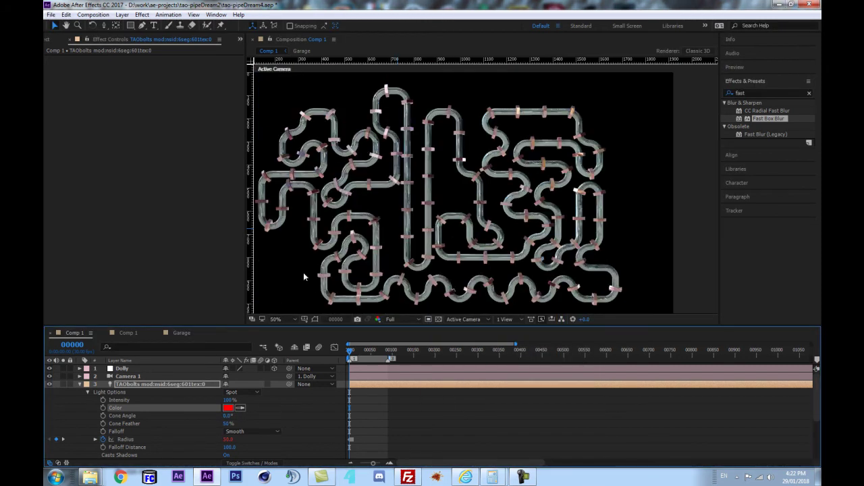
- Undo both color changes on the TAObolts light and collapse its light options
key(ctrl+z)
key(ctrl+z)
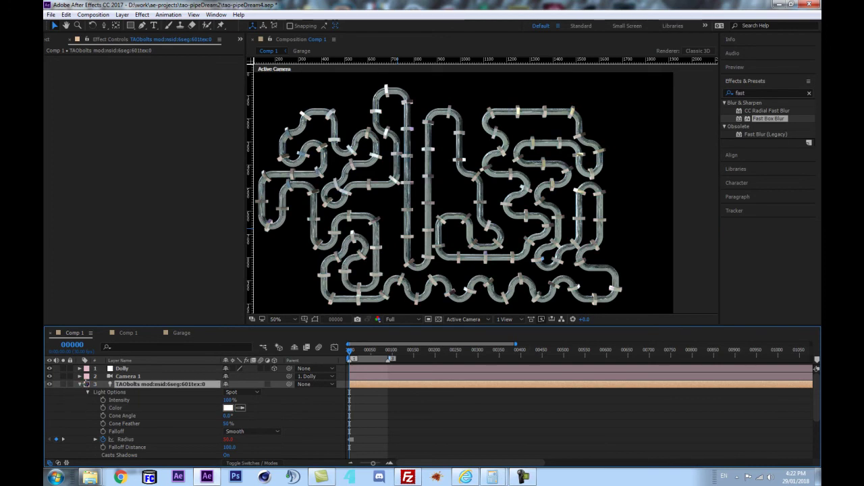
click(79, 384)
- Bring up the TAO layer's effect settings and inspect the pipe bends and bolt rings closely
scroll(511, 233, up, 2)
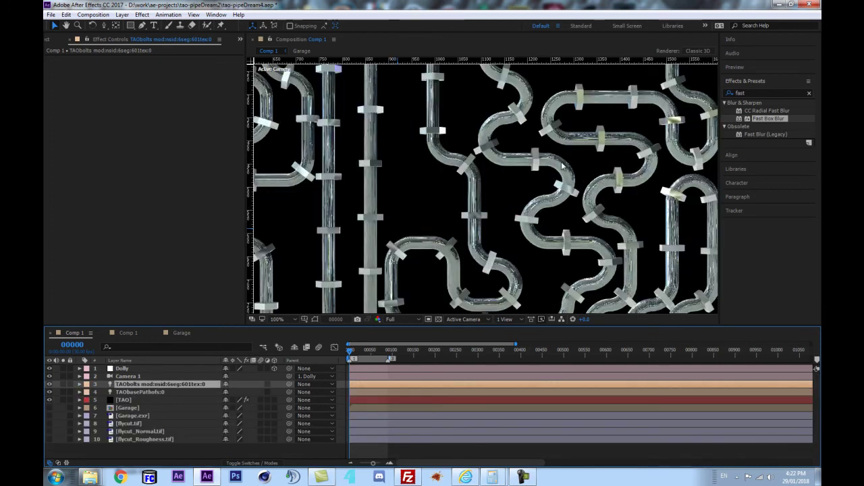
click(129, 401)
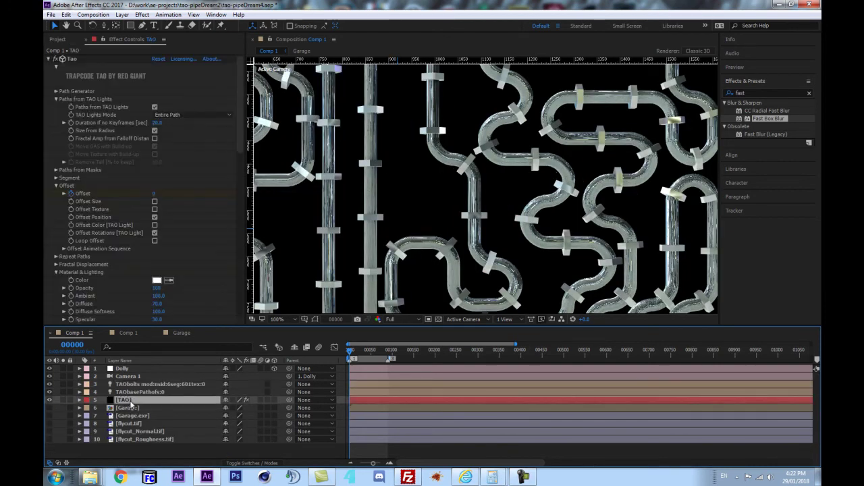
scroll(546, 189, up, 1)
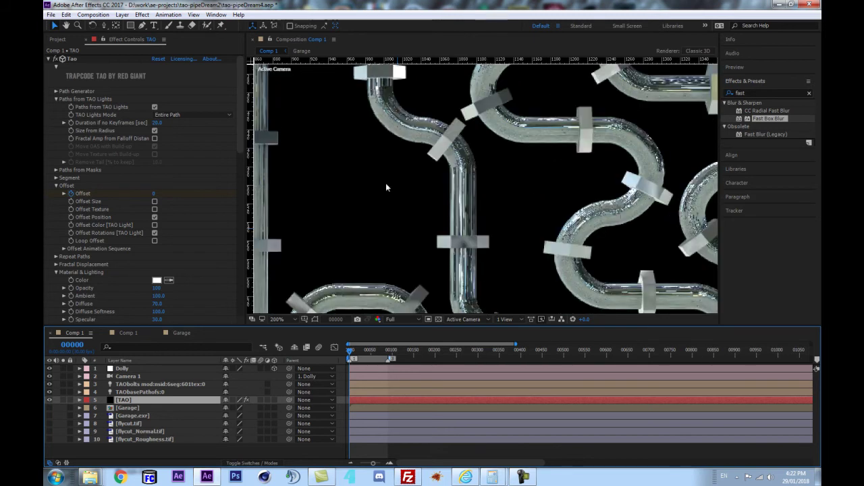
- Set both the Reflection Environment Map and the Diffuse Environment Map of the TAO effect to None
scroll(181, 265, down, 5)
scroll(167, 203, down, 6)
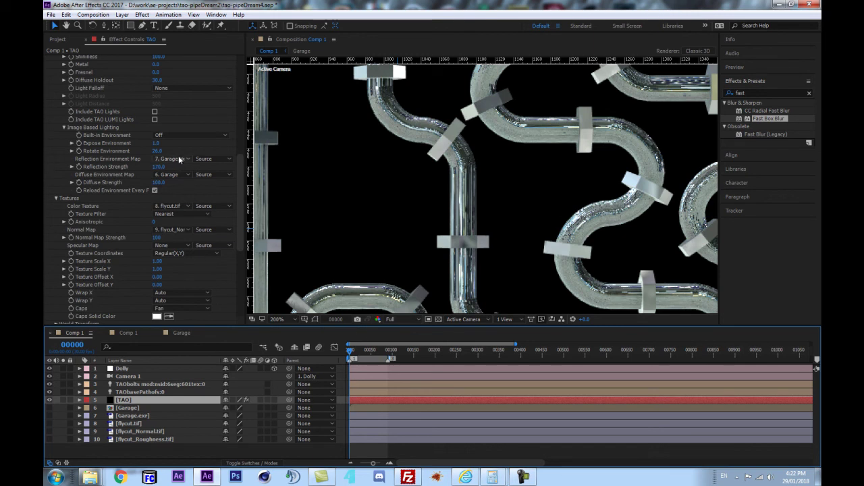
scroll(183, 163, up, 1)
click(181, 180)
click(177, 190)
click(178, 195)
click(170, 206)
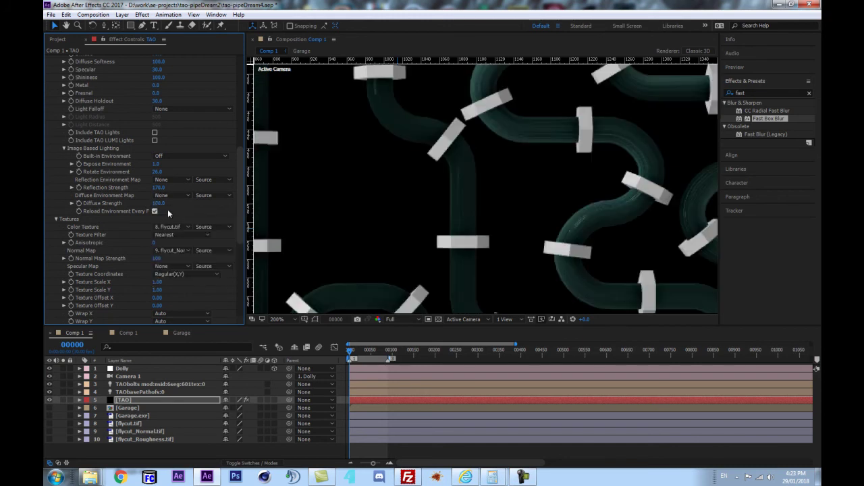
- Examine the flycut texture on the unlit pipes, both up close and across the whole composition
scroll(509, 228, down, 2)
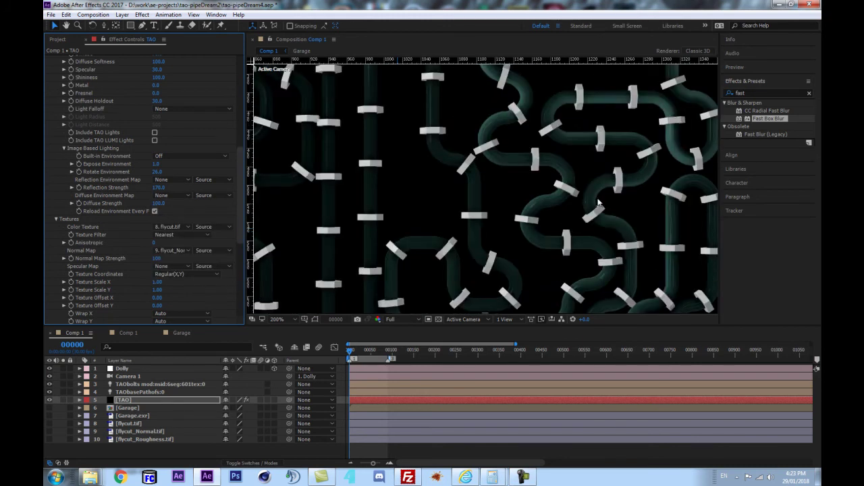
scroll(591, 204, up, 1)
drag(642, 152, 417, 218)
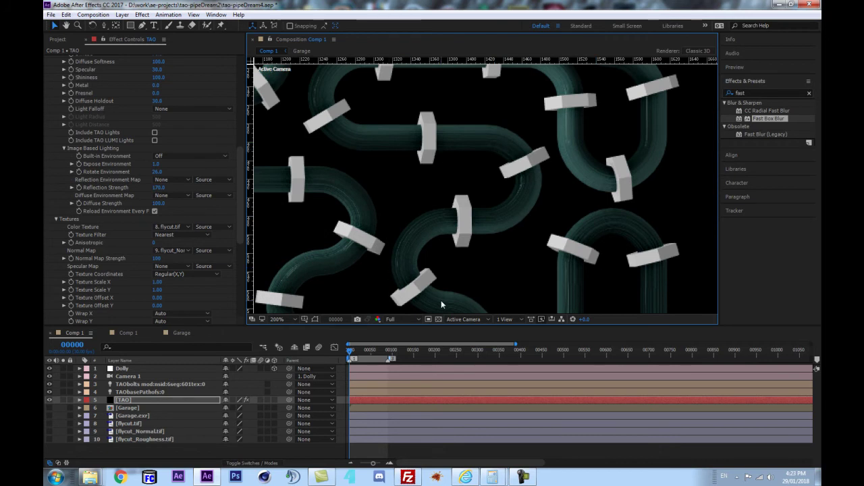
scroll(426, 237, down, 2)
scroll(405, 246, down, 2)
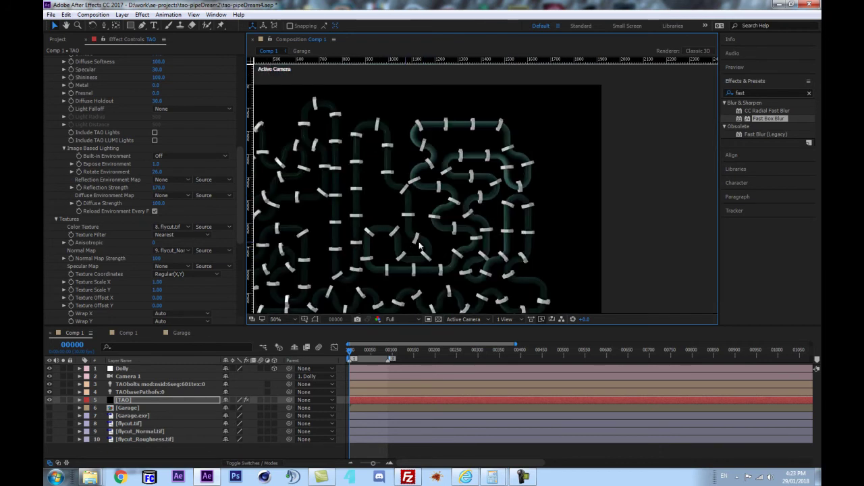
scroll(446, 297, up, 3)
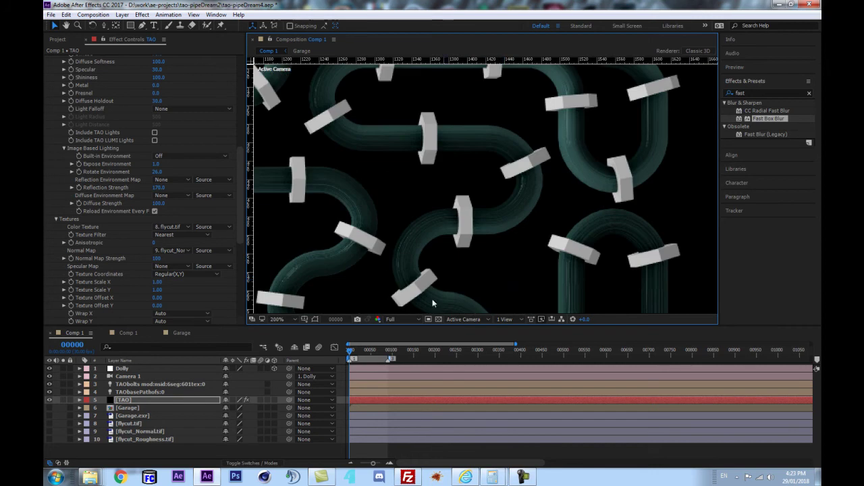
scroll(108, 237, down, 6)
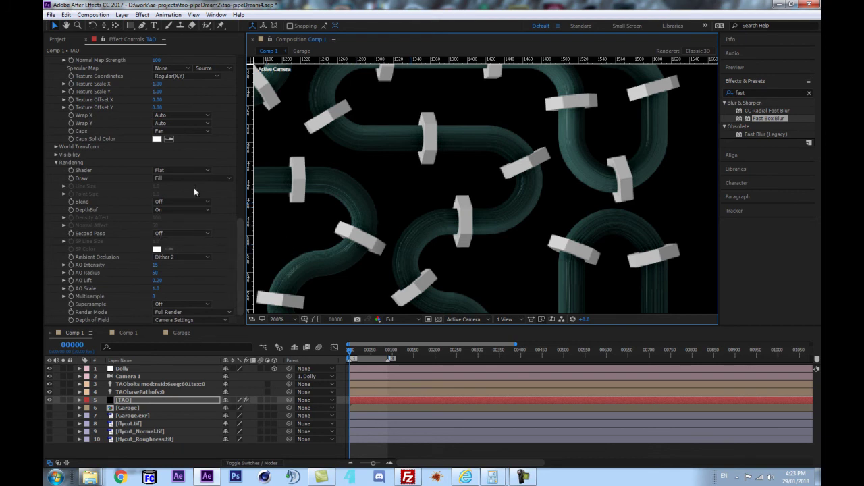
scroll(159, 174, up, 3)
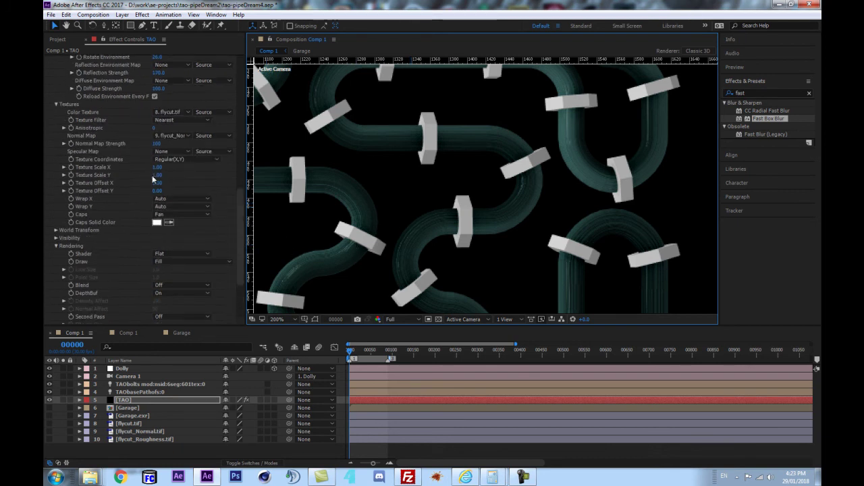
- Set Texture Scale X of the TAO effect to 5 and compare the texture on several pipes
scroll(126, 172, up, 2)
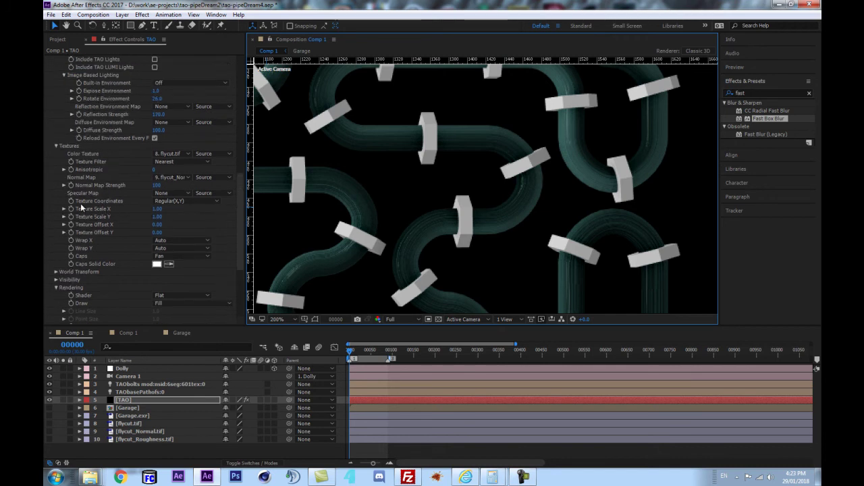
click(157, 208)
text(0)
key(Return)
drag(535, 252, 472, 167)
scroll(454, 224, down, 2)
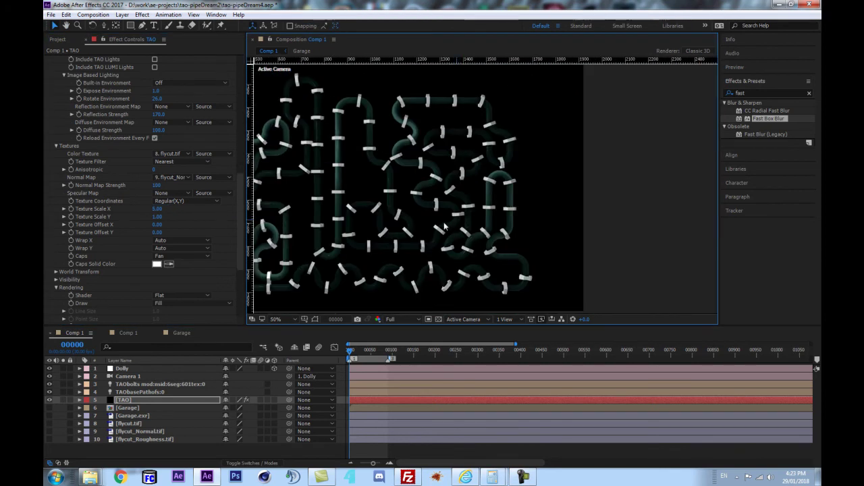
scroll(454, 223, up, 2)
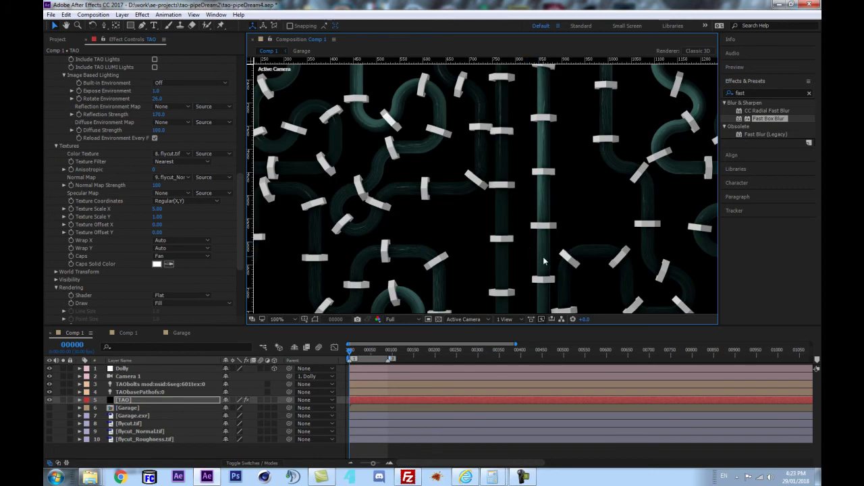
- Set the Normal Map in the TAO textures to None
click(175, 177)
click(177, 188)
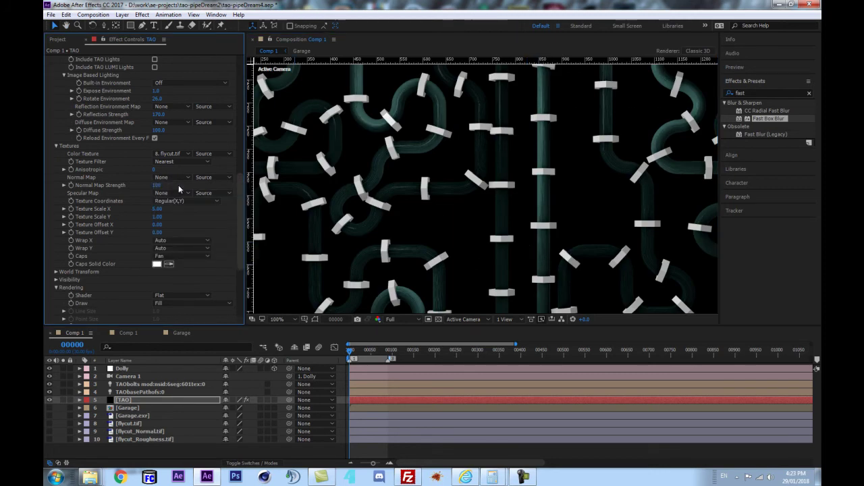
scroll(592, 204, up, 2)
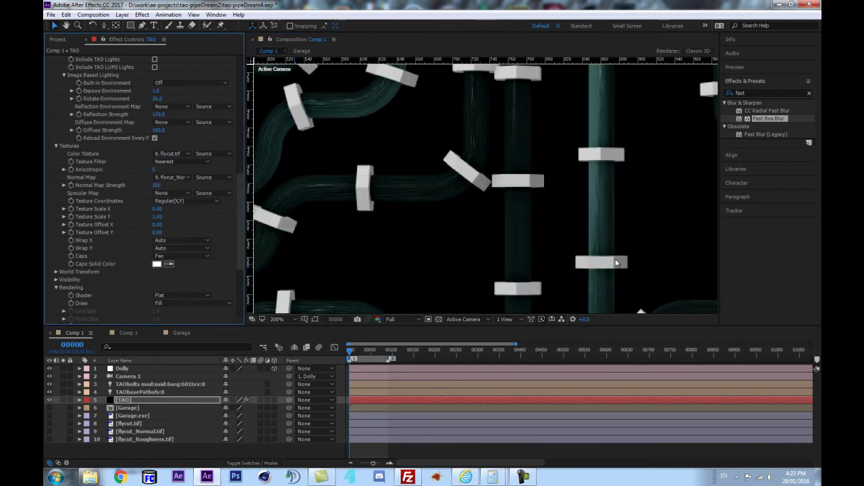
- Set Texture Scale X of the TAO effect to 10 and inspect the curved pipes
click(157, 209)
text(10)
key(Return)
scroll(410, 224, down, 1)
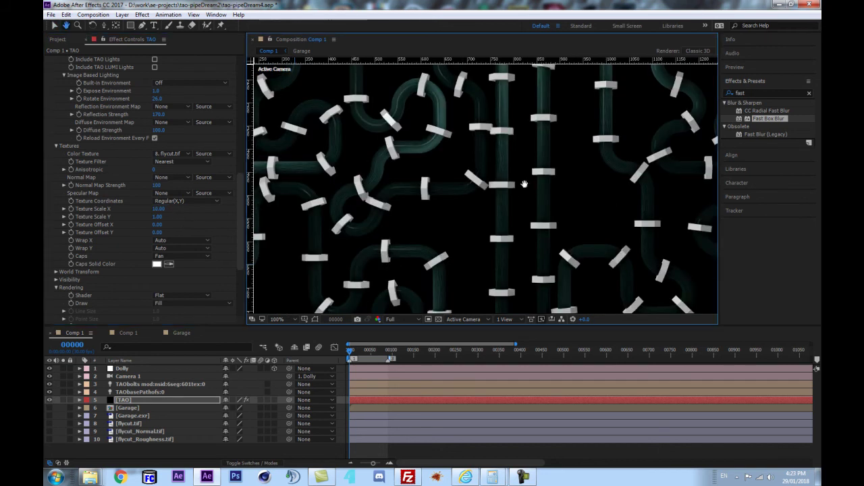
drag(529, 185, 497, 233)
scroll(450, 207, up, 1)
drag(383, 160, 503, 205)
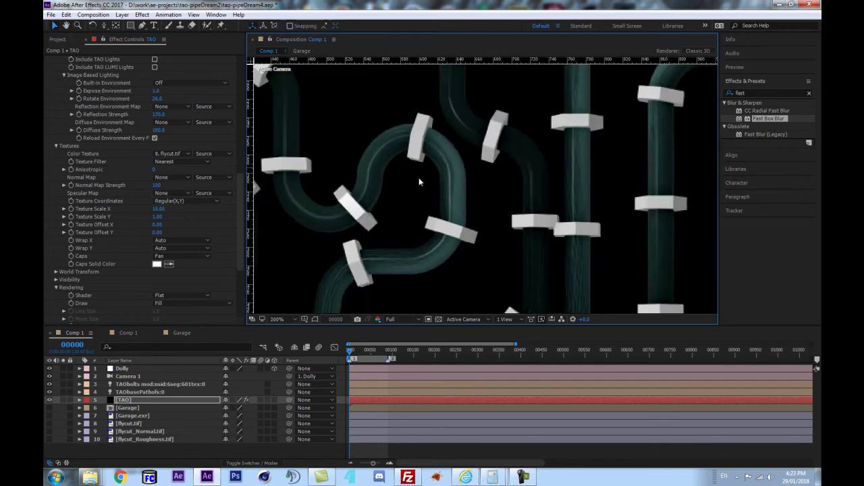
- Set Texture Scale X of the TAO effect to 20 and inspect the pattern along pipes throughout the composition
click(158, 209)
text(20)
key(Return)
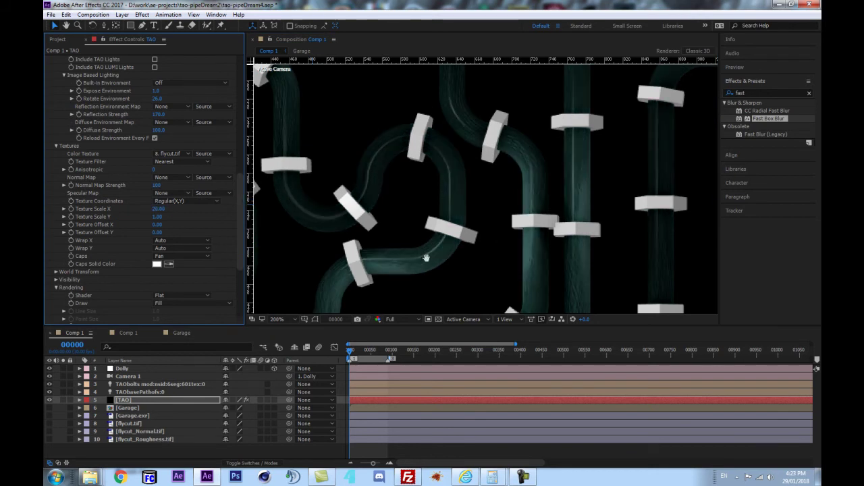
drag(462, 251, 413, 153)
drag(401, 274, 341, 183)
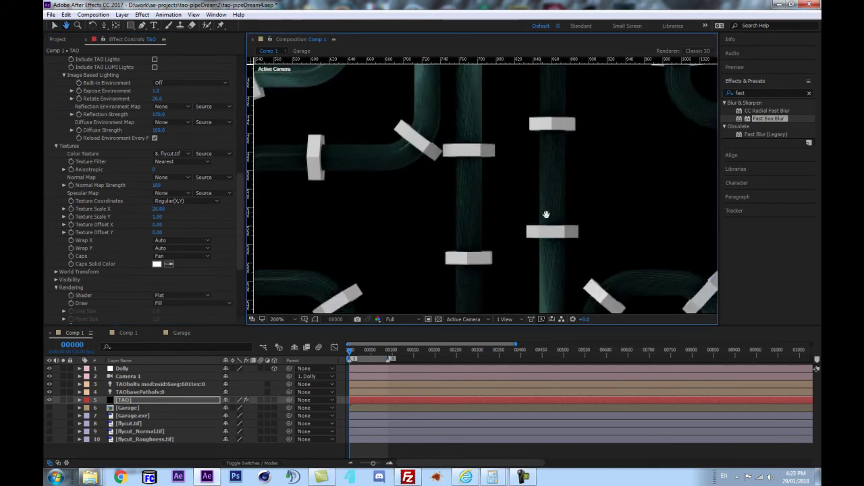
drag(528, 183, 340, 180)
drag(543, 250, 435, 186)
drag(622, 244, 414, 248)
drag(701, 84, 498, 243)
drag(420, 268, 534, 244)
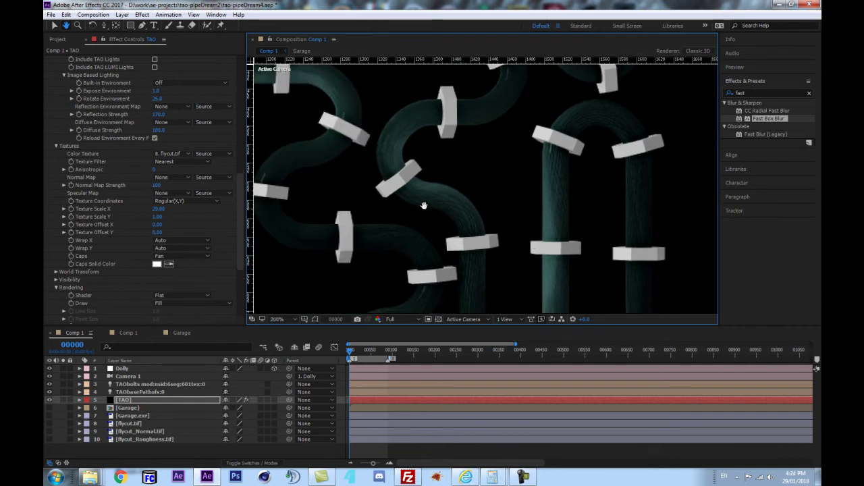
- Set Texture Scale X of the TAO effect to 40
click(158, 209)
text(40)
key(Return)
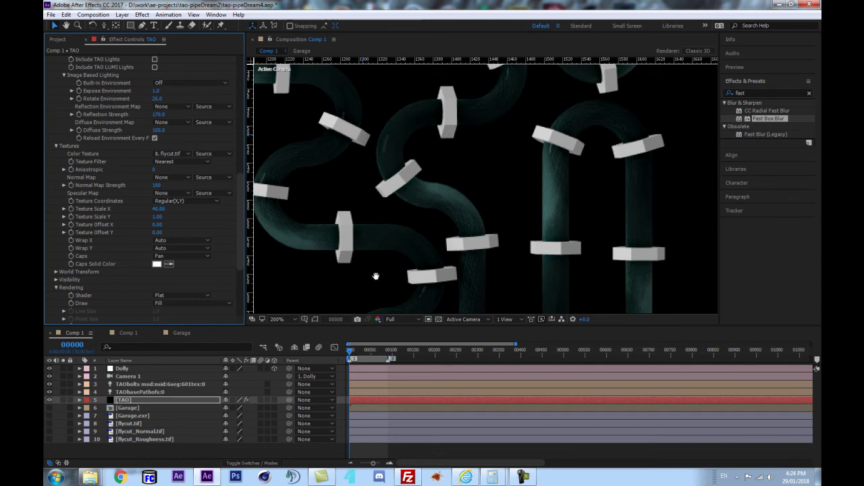
- Examine the rescaled texture's detail and repetition on bends and straight sections of the pipes
drag(386, 284, 384, 200)
scroll(443, 192, up, 2)
drag(440, 102, 482, 260)
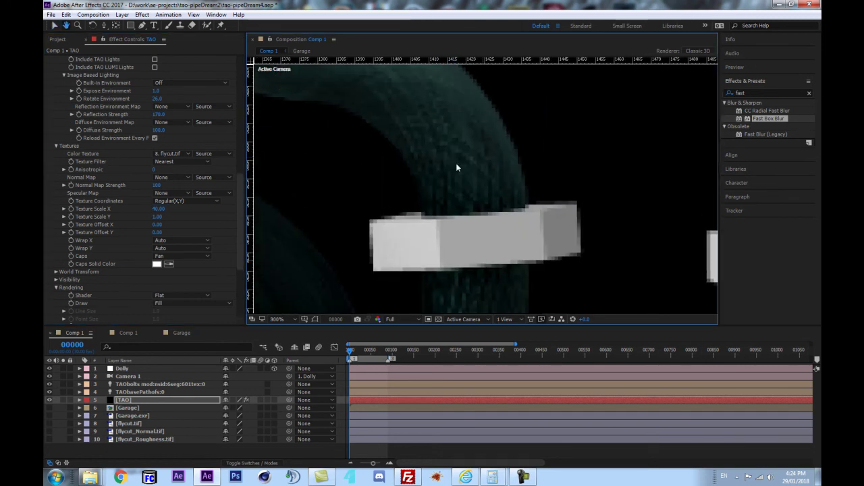
scroll(426, 134, down, 1)
scroll(468, 179, down, 1)
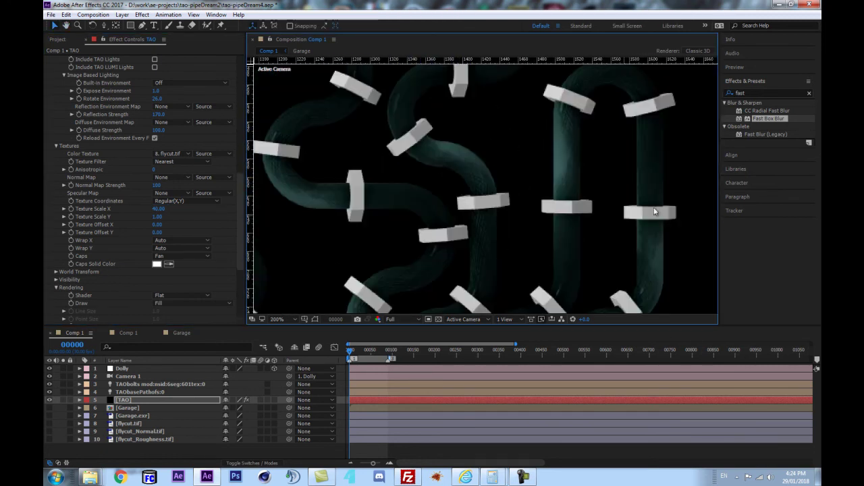
drag(568, 258, 501, 202)
drag(371, 254, 734, 309)
drag(466, 233, 588, 277)
drag(482, 257, 432, 145)
scroll(523, 255, up, 1)
scroll(523, 256, down, 1)
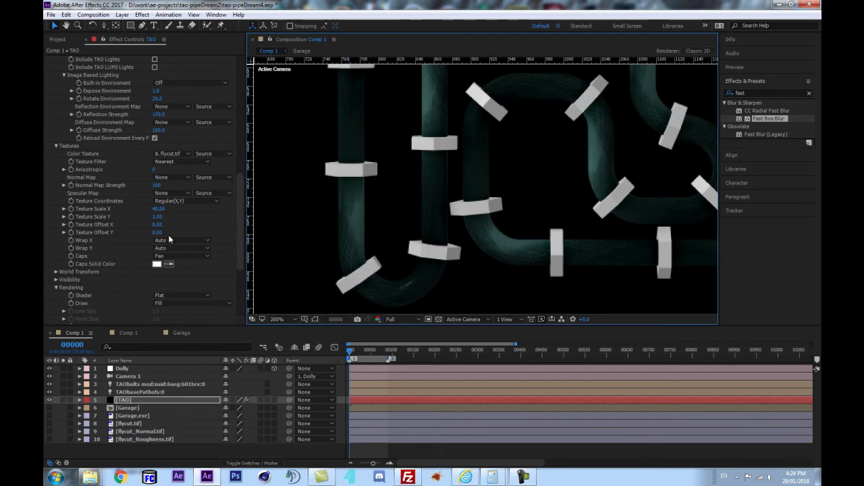
- Assign flycut_Normal.tif as the Normal Map in the TAO textures
scroll(580, 224, down, 1)
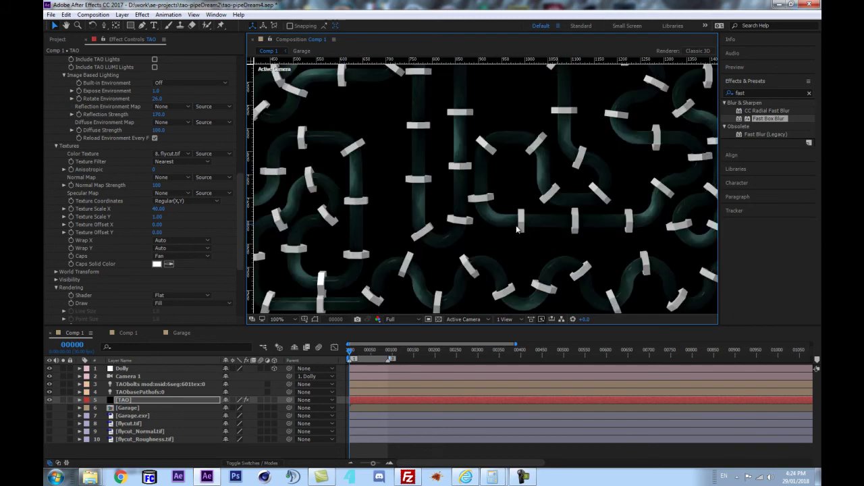
scroll(486, 203, up, 1)
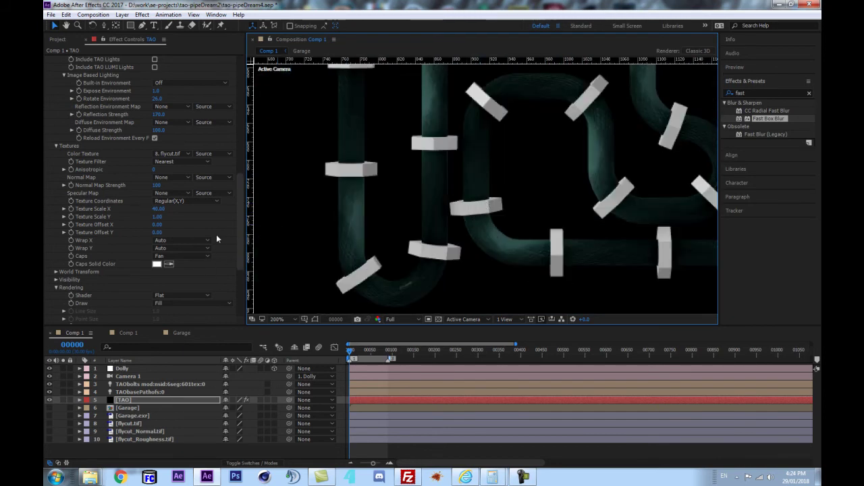
click(171, 179)
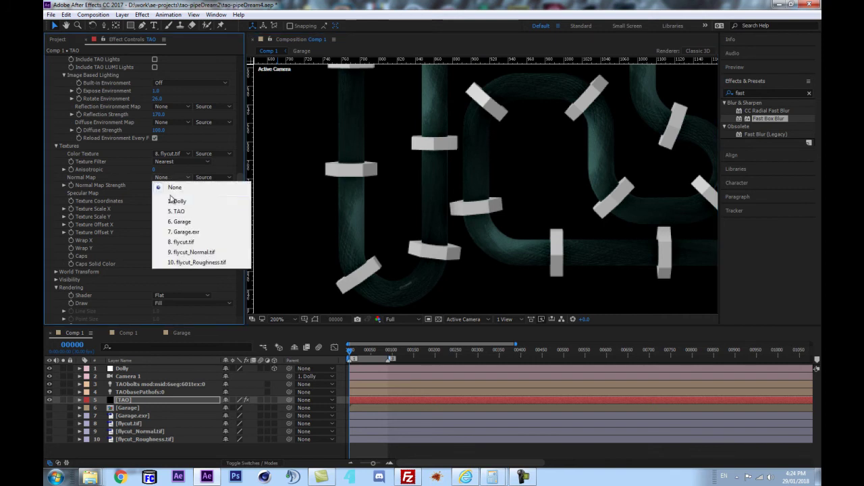
click(181, 261)
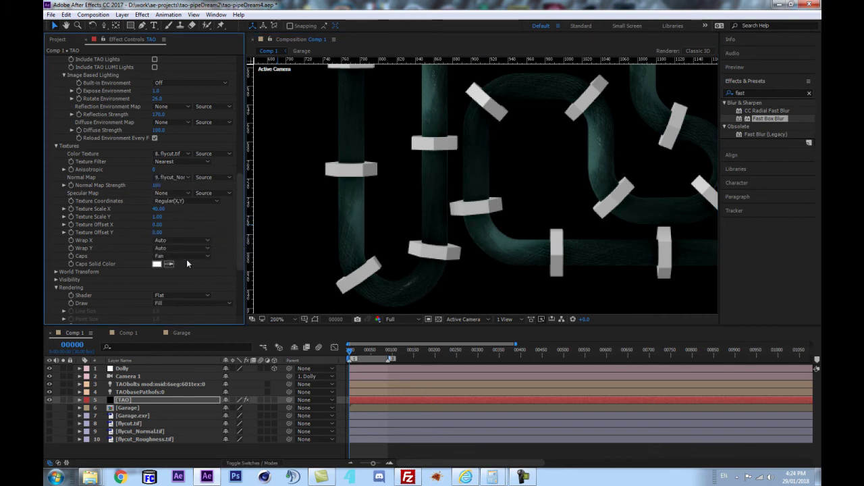
- Set the TAO Reflection Environment Map to Garage.exr and the Diffuse Environment Map to the Garage layer
scroll(172, 186, up, 5)
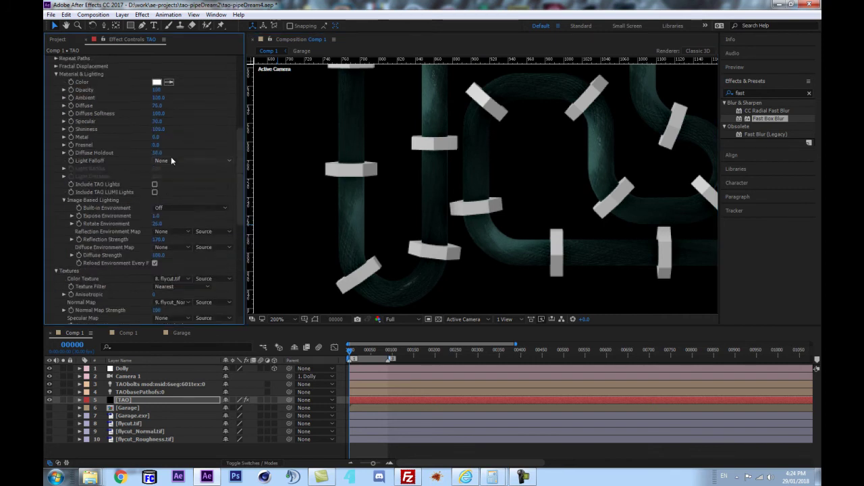
click(180, 231)
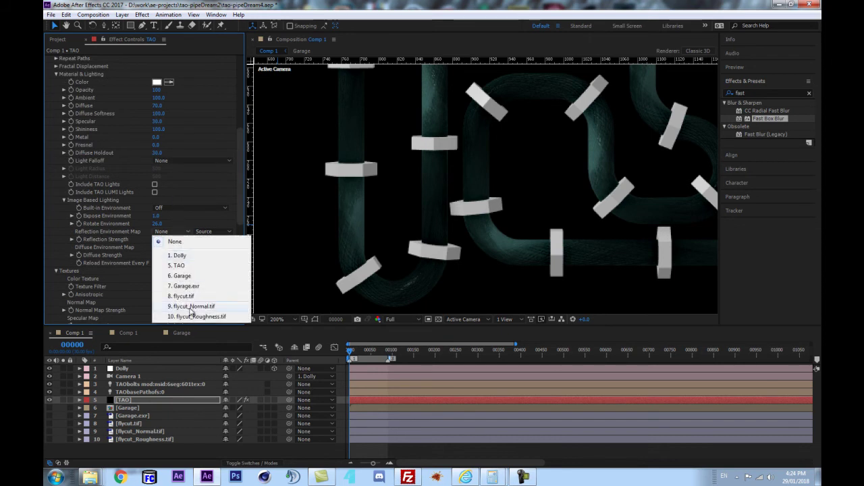
click(193, 285)
click(173, 249)
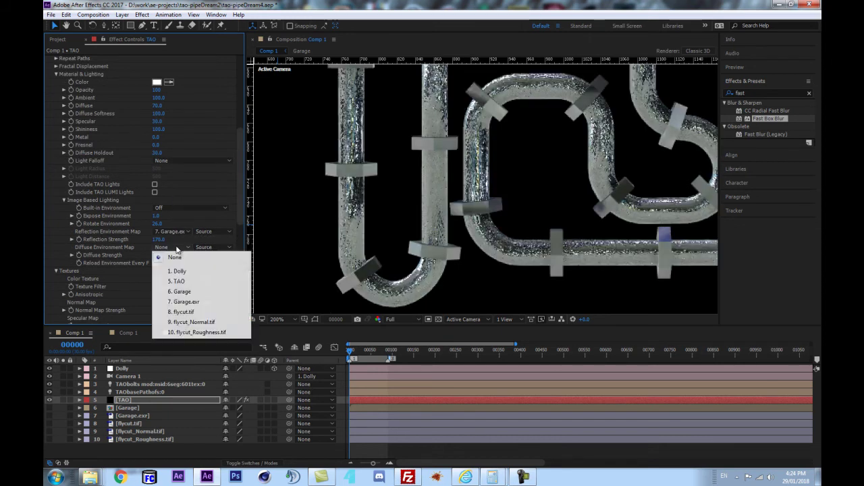
click(181, 291)
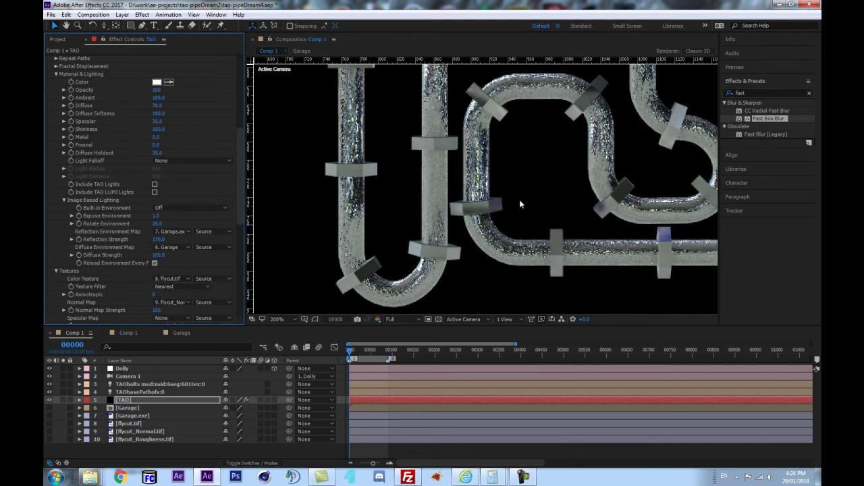
- Examine the reflective, textured pipes at several magnifications, from close detail to the full layout
scroll(500, 202, down, 3)
scroll(500, 206, up, 2)
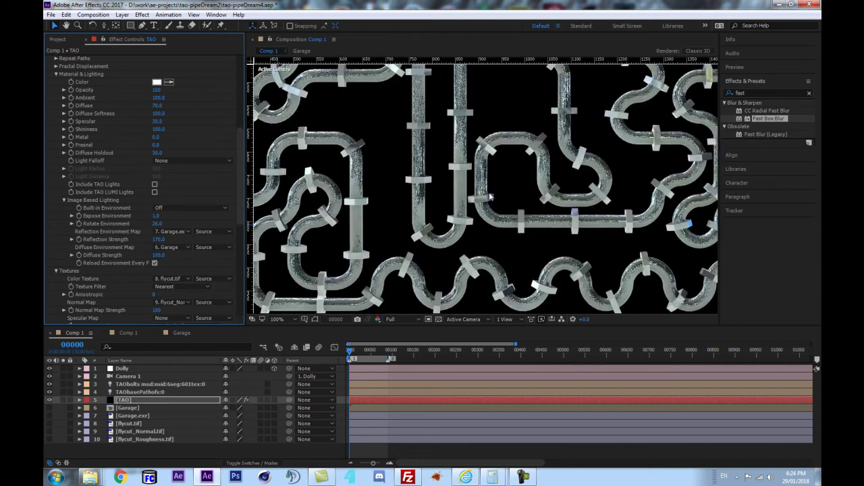
scroll(487, 197, up, 1)
scroll(487, 191, down, 2)
scroll(493, 210, up, 1)
key(space)
drag(495, 135, 493, 142)
scroll(479, 155, down, 1)
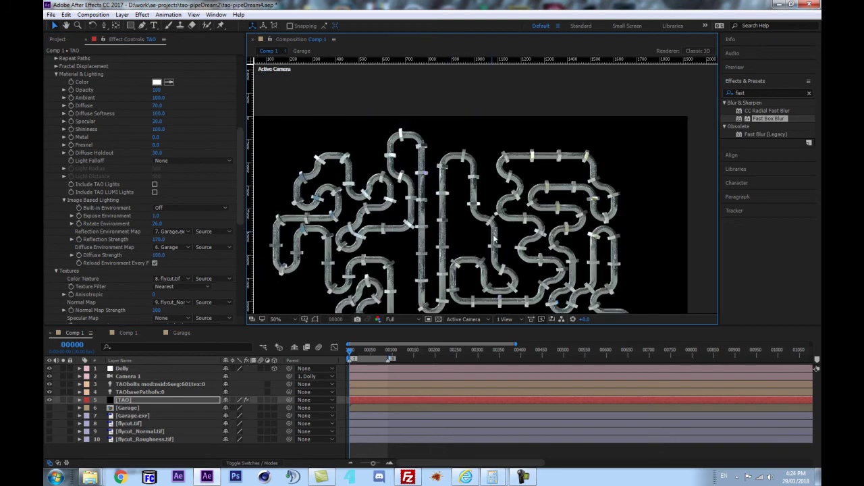
scroll(433, 179, up, 2)
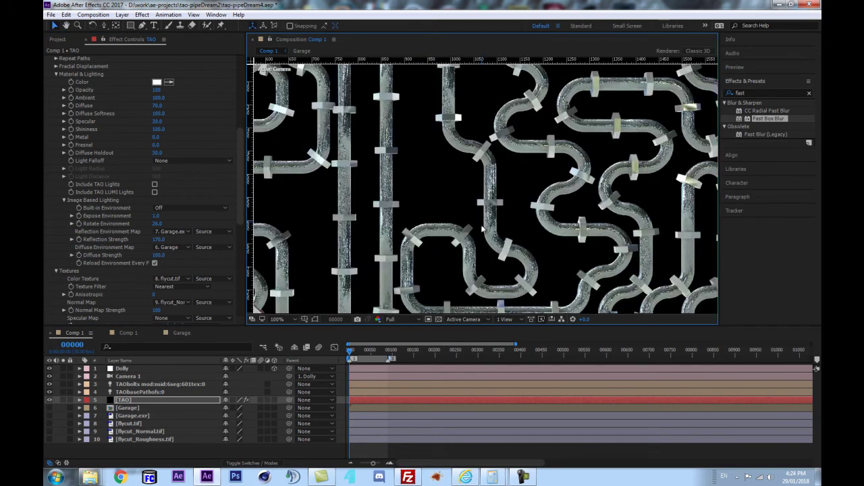
- Set Texture Scale Y of the TAO effect to 0.5
scroll(469, 229, down, 1)
scroll(162, 251, down, 1)
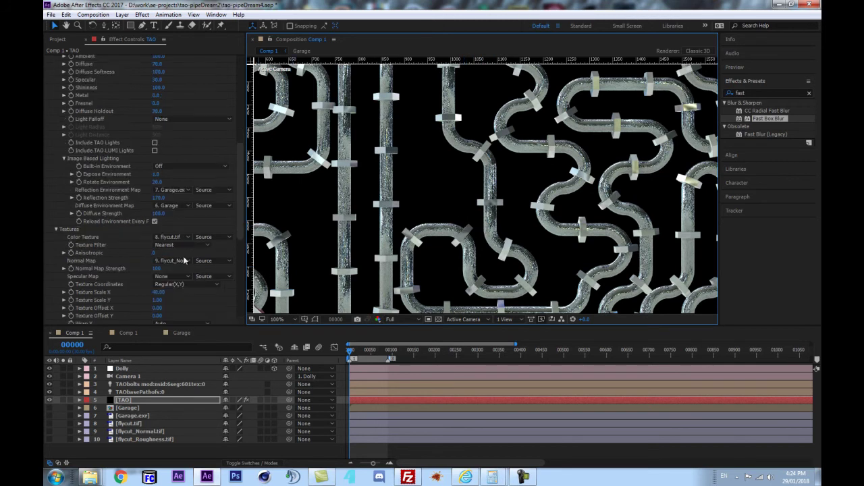
scroll(166, 273, down, 1)
click(159, 279)
text(0.5)
key(Return)
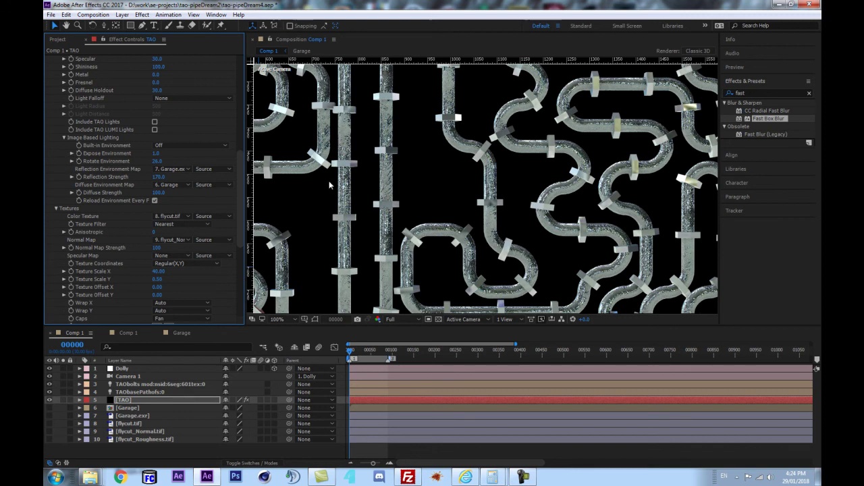
- Set the Texture Filter of the TAO pipes to Linear and compare the texture detail up close
scroll(427, 198, up, 1)
scroll(419, 199, down, 1)
drag(348, 172, 375, 193)
scroll(418, 224, up, 1)
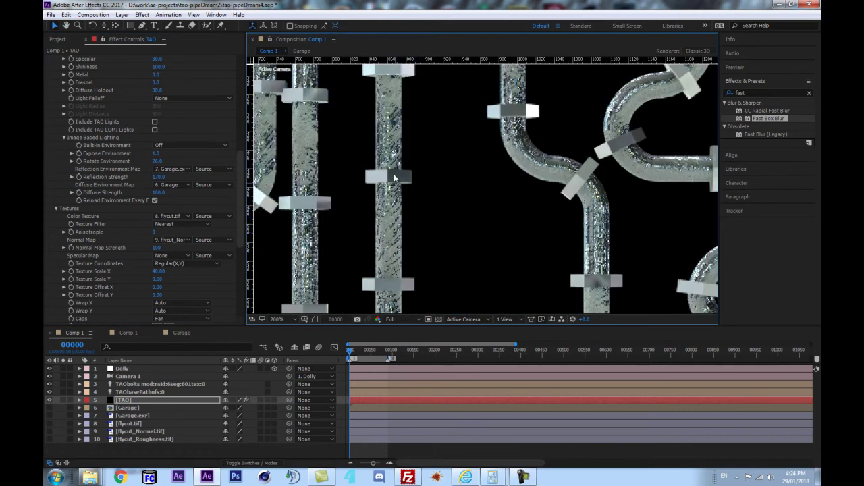
scroll(389, 147, down, 1)
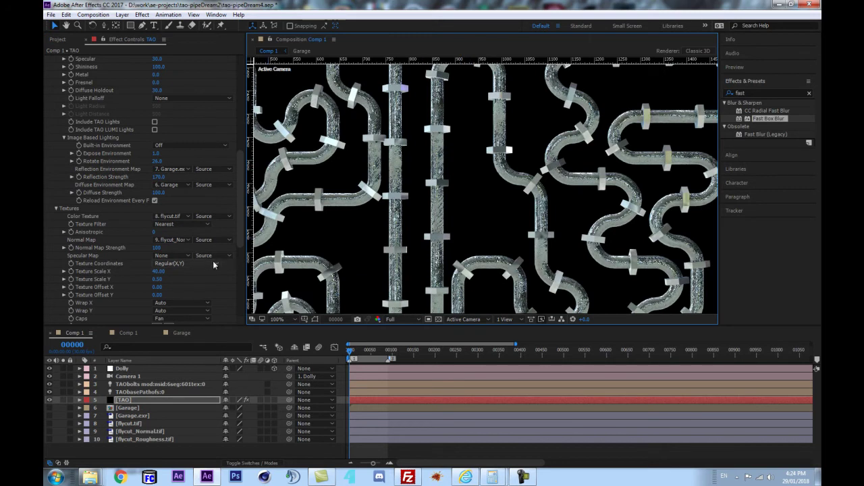
scroll(133, 298, down, 3)
scroll(169, 211, up, 1)
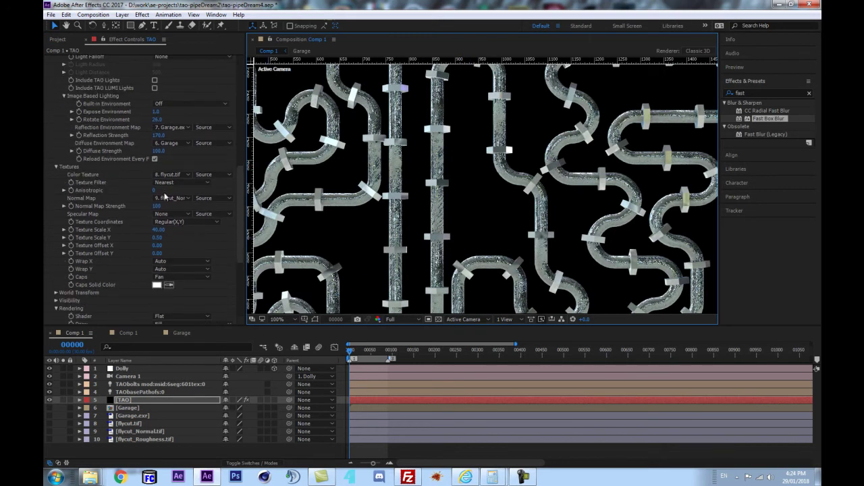
click(178, 183)
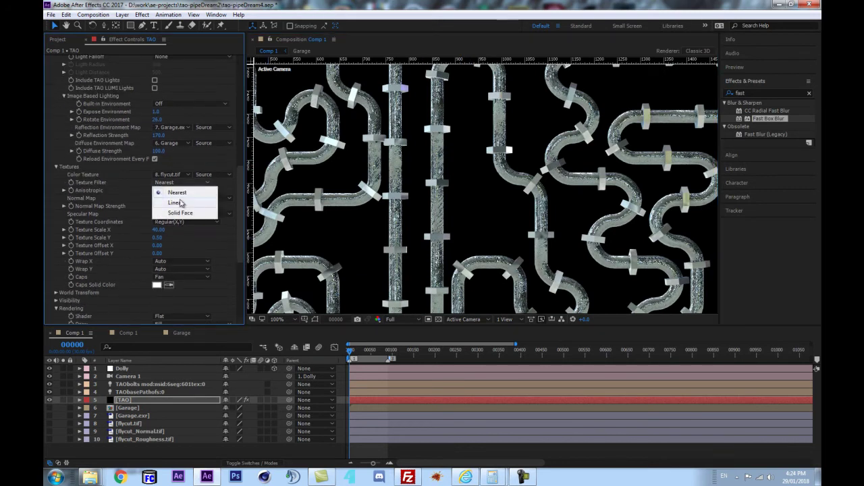
click(181, 200)
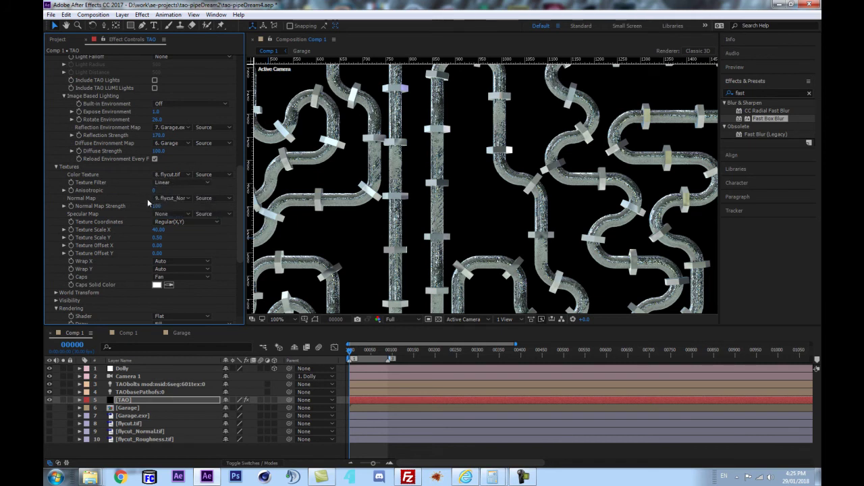
scroll(466, 201, up, 3)
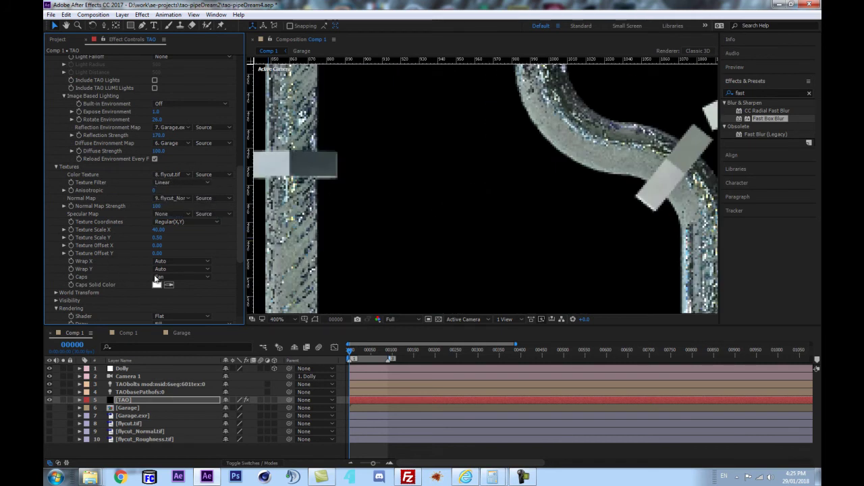
scroll(402, 203, down, 2)
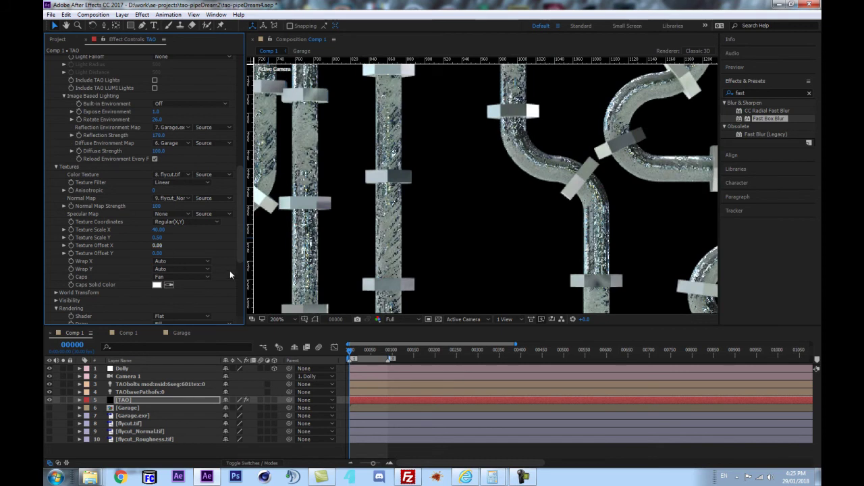
- Set Multisample to 16 in the Rendering settings of the TAO effect
scroll(143, 294, down, 1)
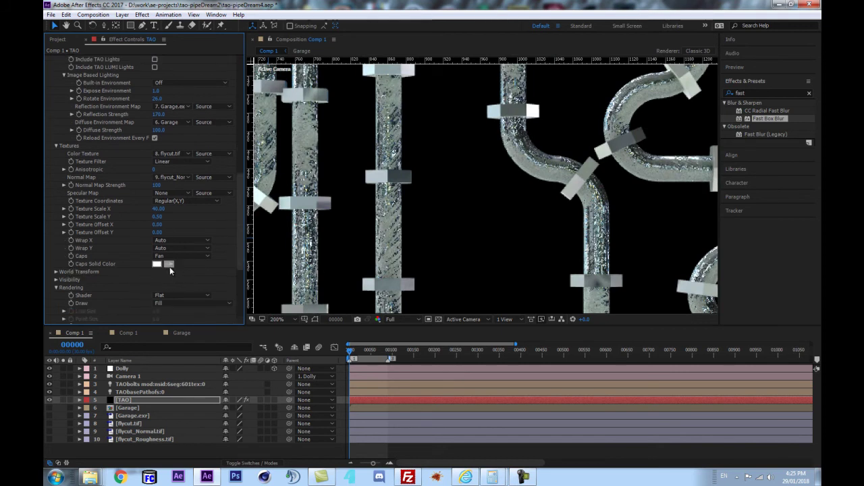
scroll(133, 288, down, 5)
scroll(134, 288, down, 1)
click(155, 297)
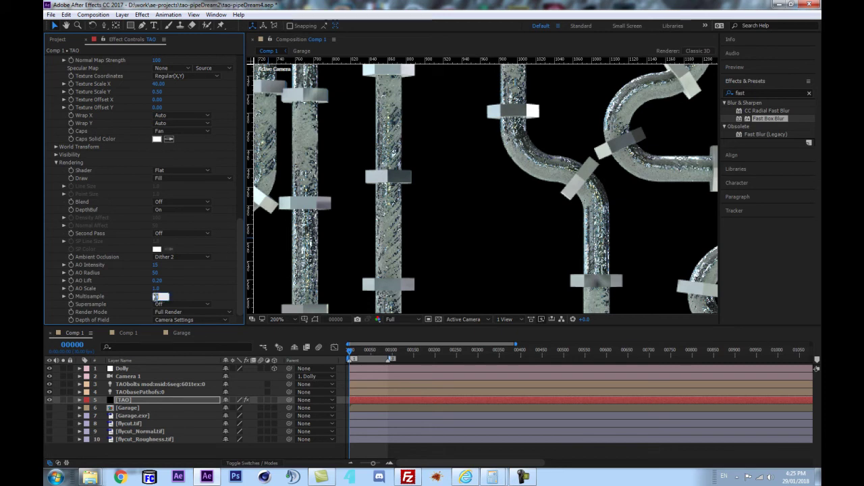
key(Return)
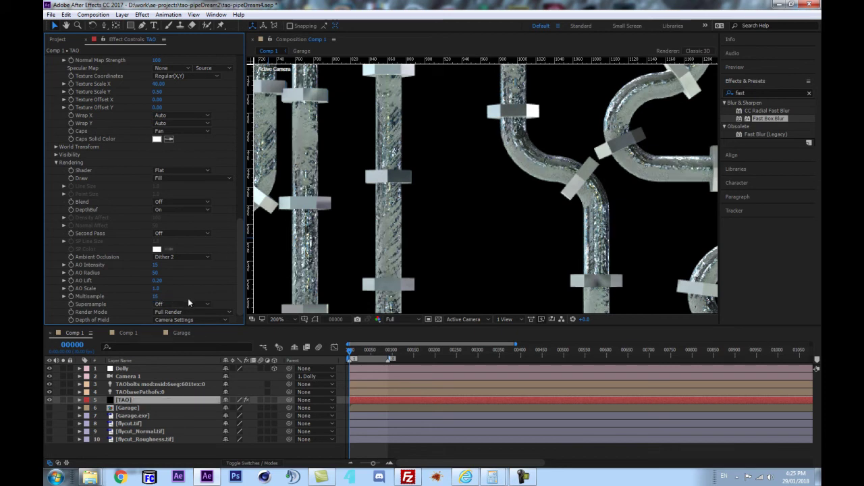
- Examine the edges, bolts and surface texture along the pipes at several magnifications
key(space)
drag(351, 220, 464, 244)
drag(414, 146, 444, 228)
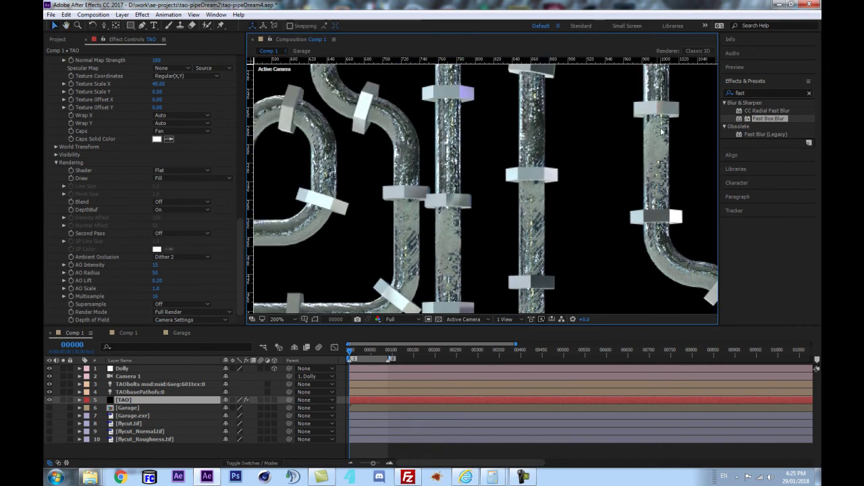
scroll(658, 141, down, 4)
scroll(597, 194, up, 2)
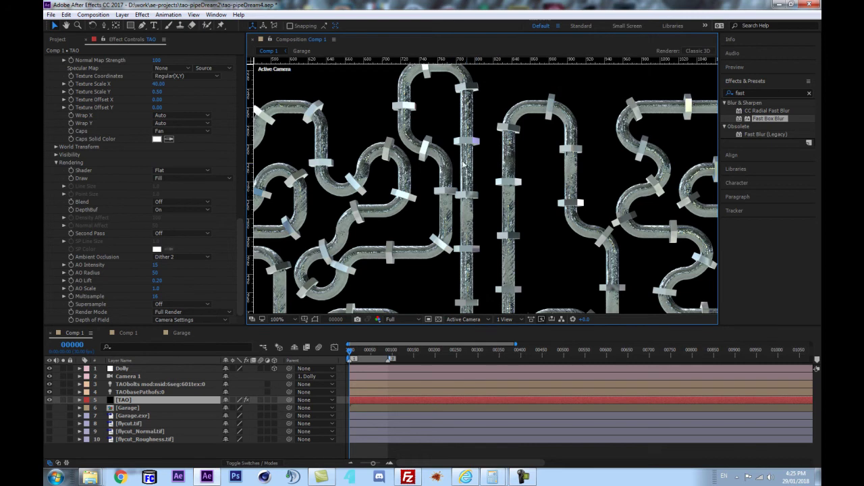
scroll(468, 168, up, 1)
key(space)
drag(382, 232, 493, 245)
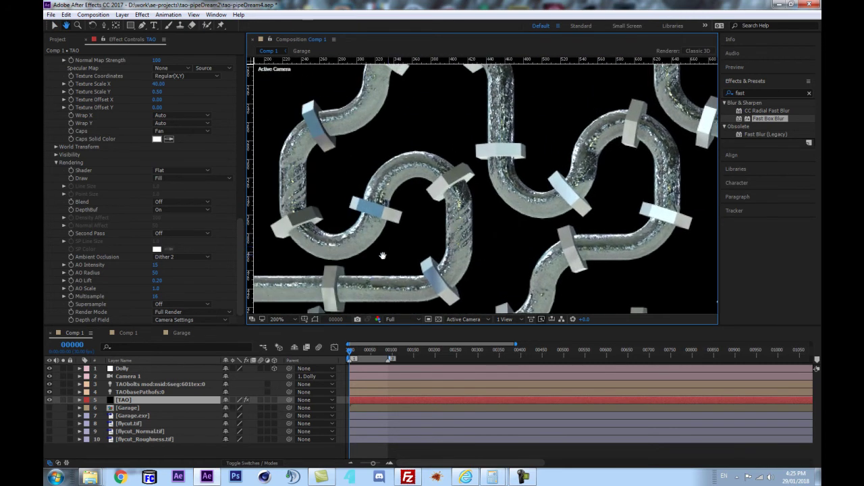
drag(388, 255, 390, 254)
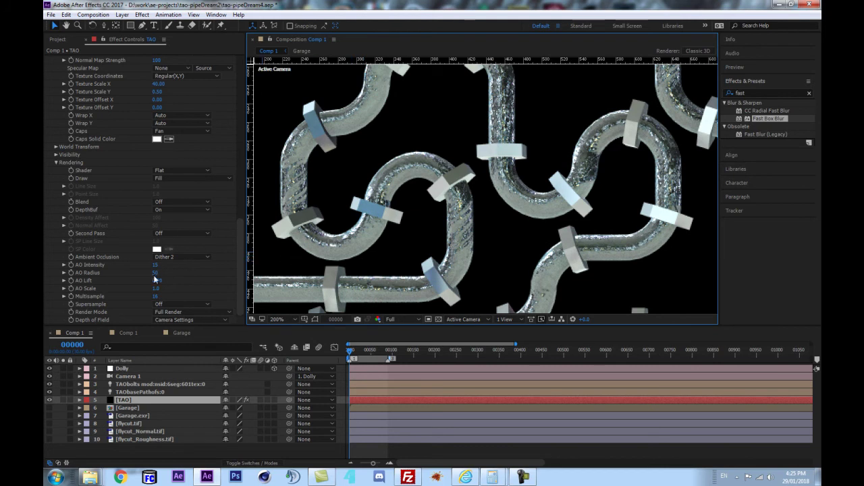
- Try the TAO effect with Ambient Occlusion off and undo the change
click(177, 257)
click(174, 267)
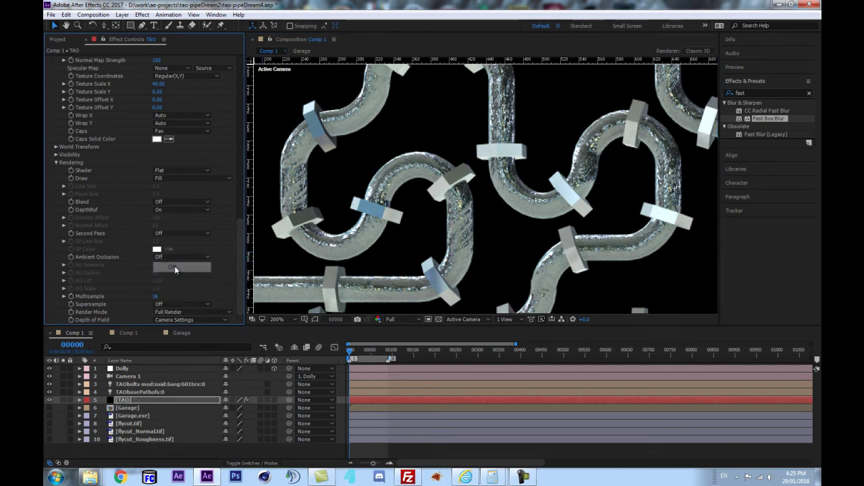
key(ctrl+z)
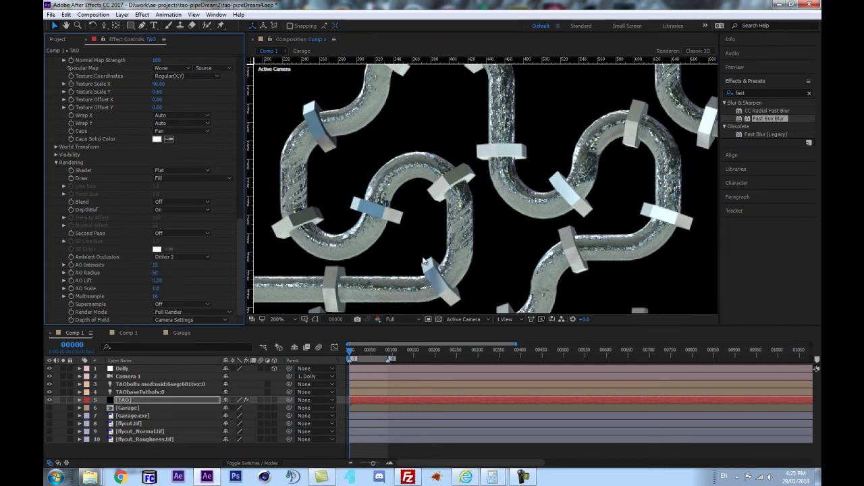
- Try a Shininess of 120 for the TAO material and undo the change
scroll(420, 262, down, 1)
drag(466, 251, 322, 138)
drag(562, 191, 511, 159)
scroll(178, 213, up, 3)
scroll(177, 212, up, 6)
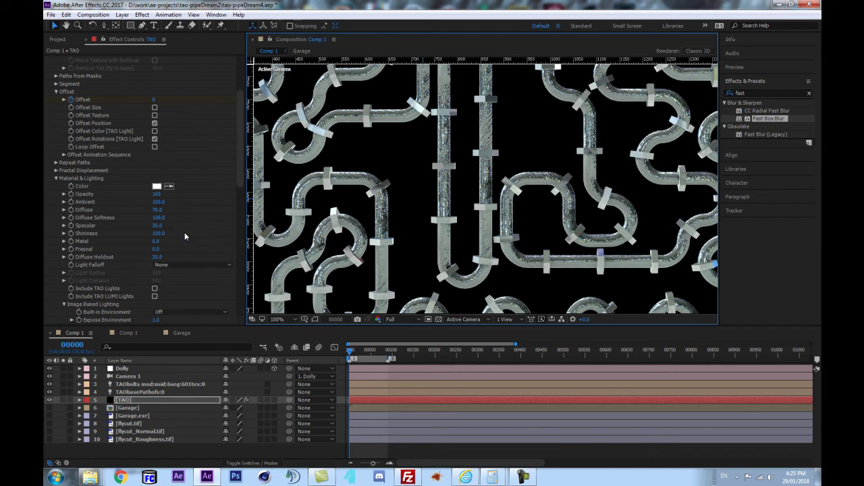
scroll(159, 255, up, 1)
drag(159, 255, 204, 267)
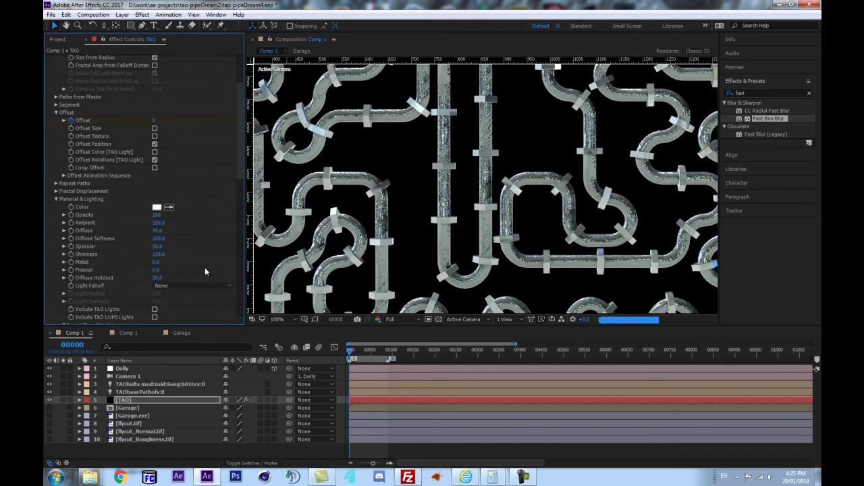
key(ctrl+z)
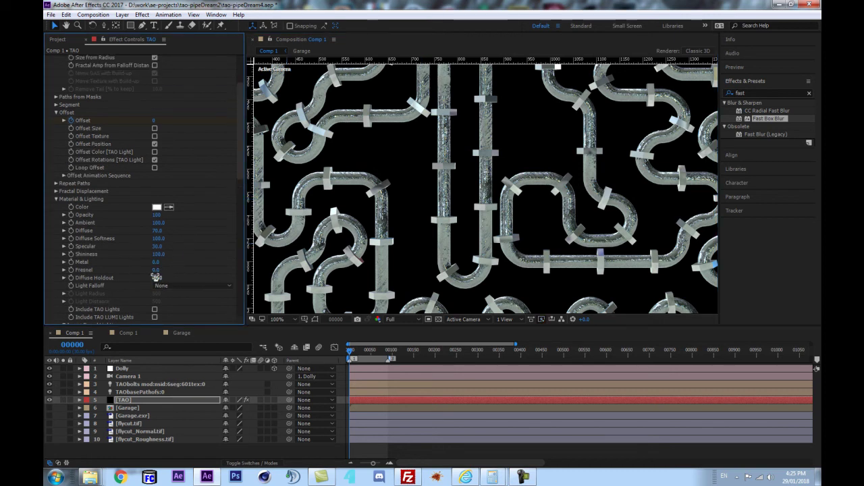
- Try a Fresnel of 55 on the TAO material, undo it, and set Fresnel to 15 instead
drag(157, 269, 179, 266)
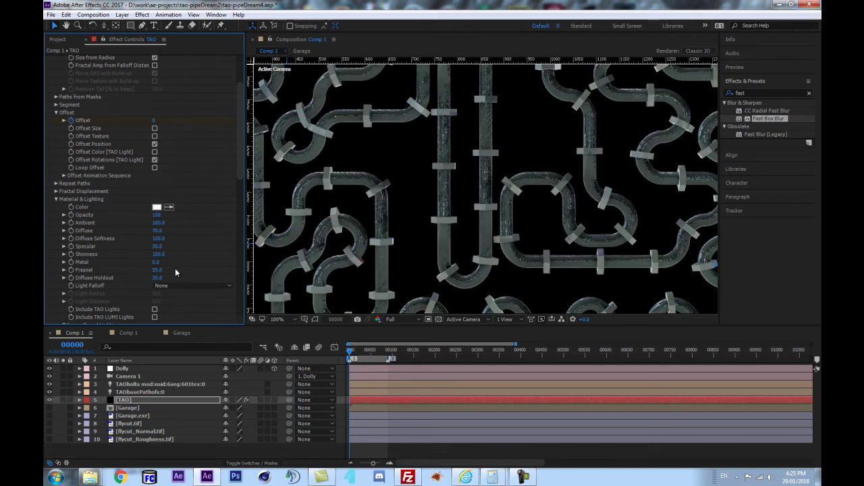
key(ctrl+z)
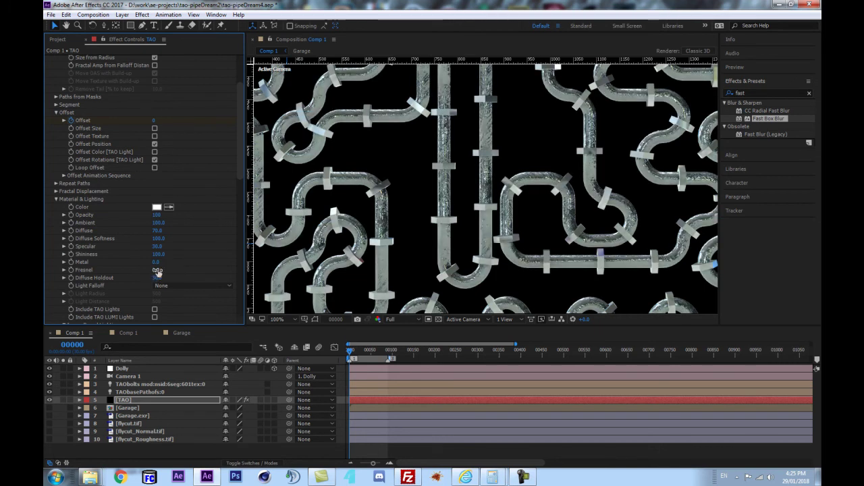
drag(164, 268, 165, 268)
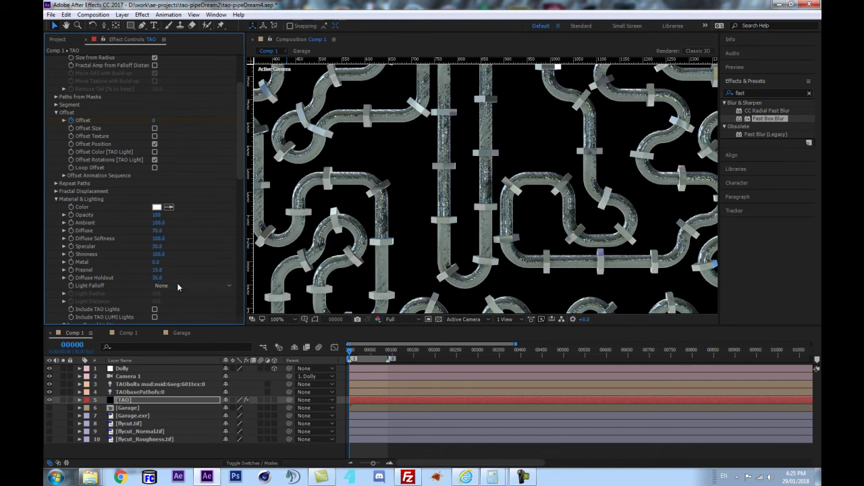
- Try a Reflection Strength of 85 and a changed Diffuse Strength in Image Based Lighting, undoing each change
scroll(178, 283, down, 3)
drag(162, 303, 127, 308)
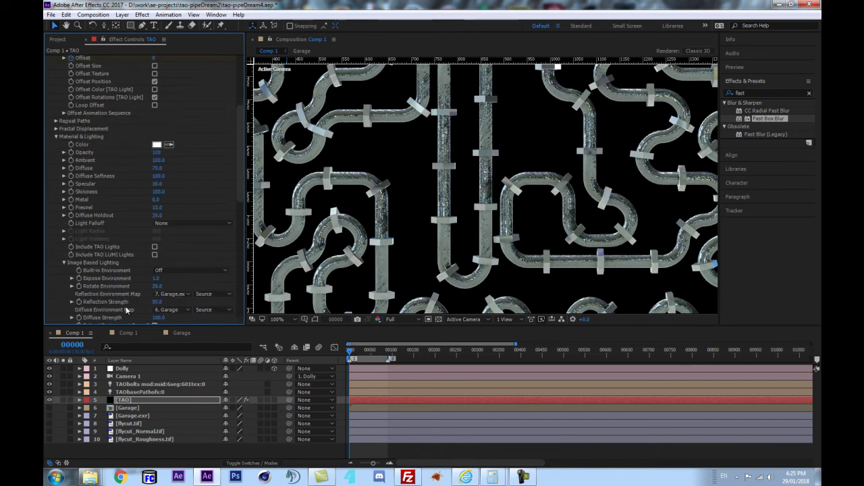
key(ctrl+z)
drag(162, 322, 201, 317)
key(ctrl+z)
- Lower the Normal Map Strength to 10, also trying 228 and undoing that stronger value
scroll(178, 279, down, 7)
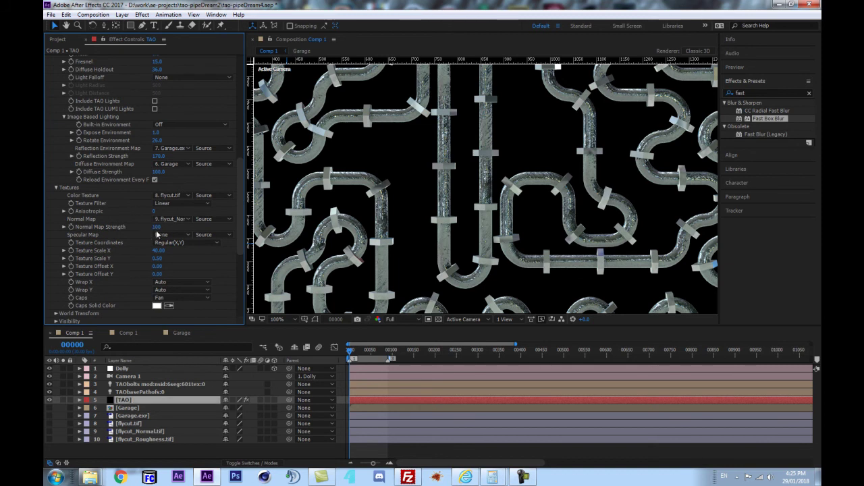
drag(156, 228, 118, 232)
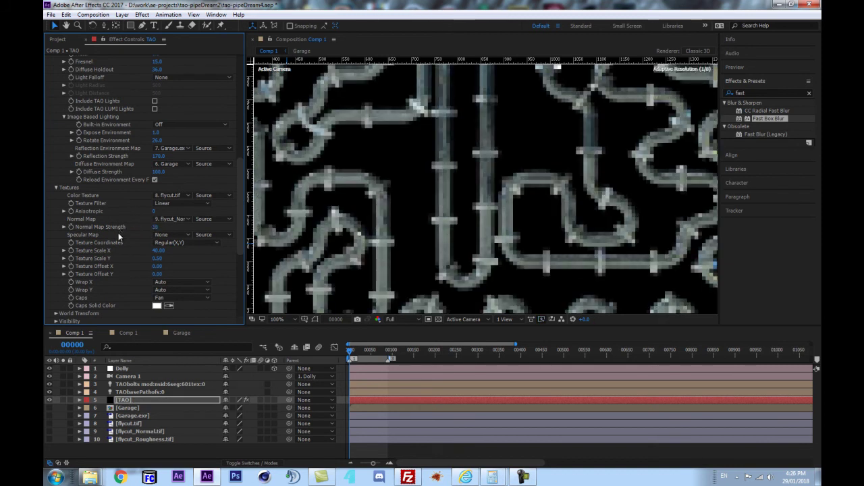
scroll(430, 236, up, 1)
scroll(426, 237, down, 1)
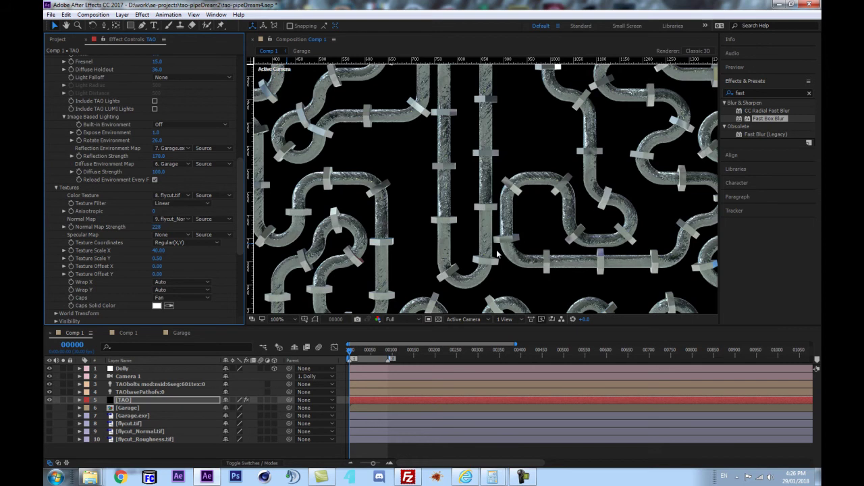
scroll(490, 251, up, 1)
key(ctrl+z)
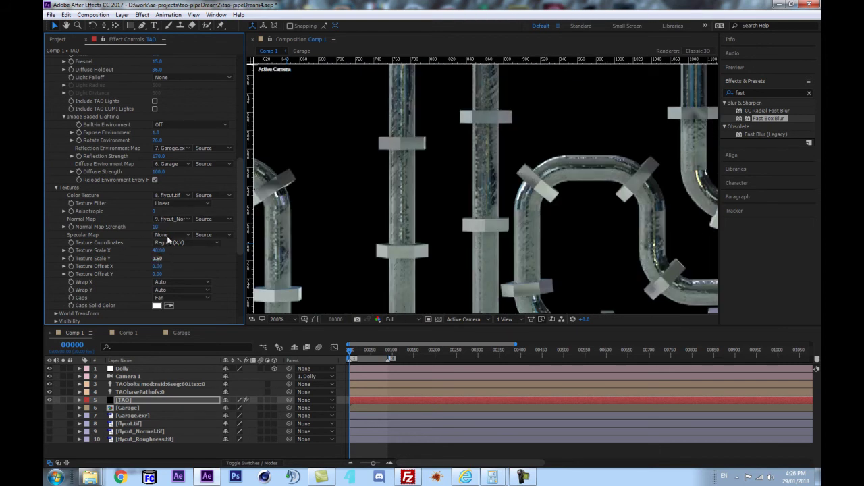
- Try a Texture Scale Y of 1 and compare the texture along the pipes
click(157, 259)
text(1.)
key(Return)
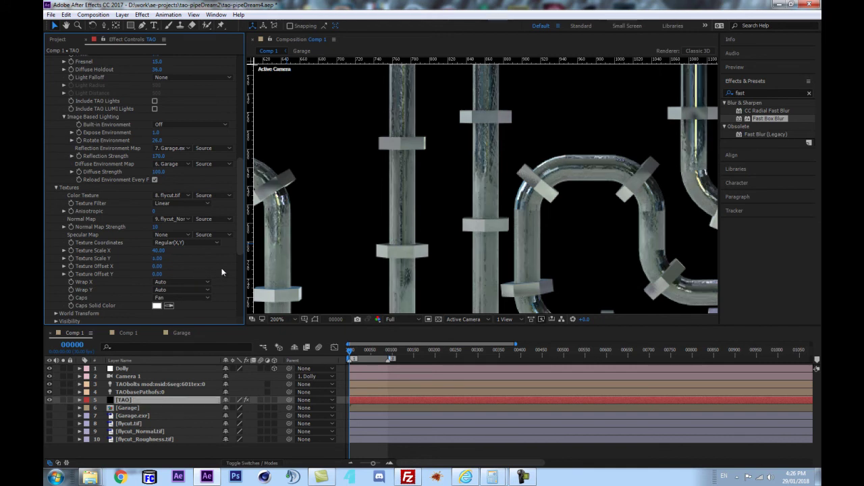
scroll(484, 223, down, 1)
drag(687, 181, 548, 271)
scroll(449, 189, up, 1)
scroll(434, 193, down, 1)
drag(345, 228, 530, 182)
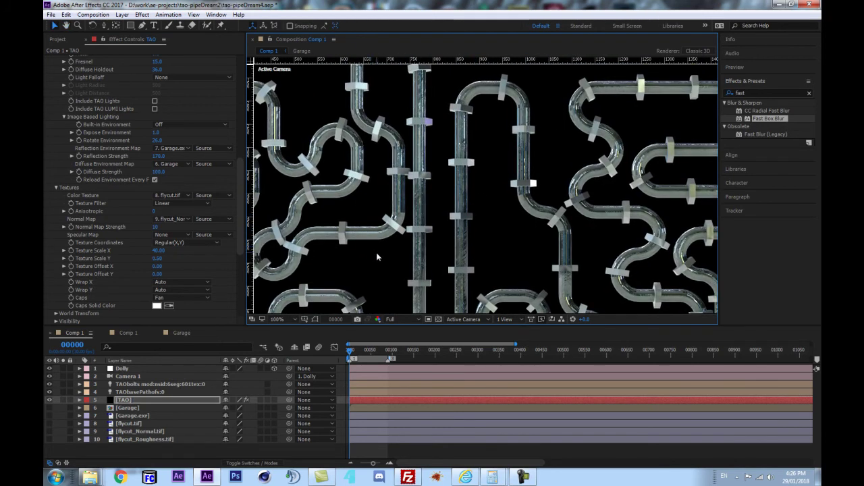
- Set both Wrap X and Wrap Y of the TAO textures to Repeat
scroll(377, 251, up, 1)
click(177, 281)
click(177, 301)
click(177, 290)
click(177, 311)
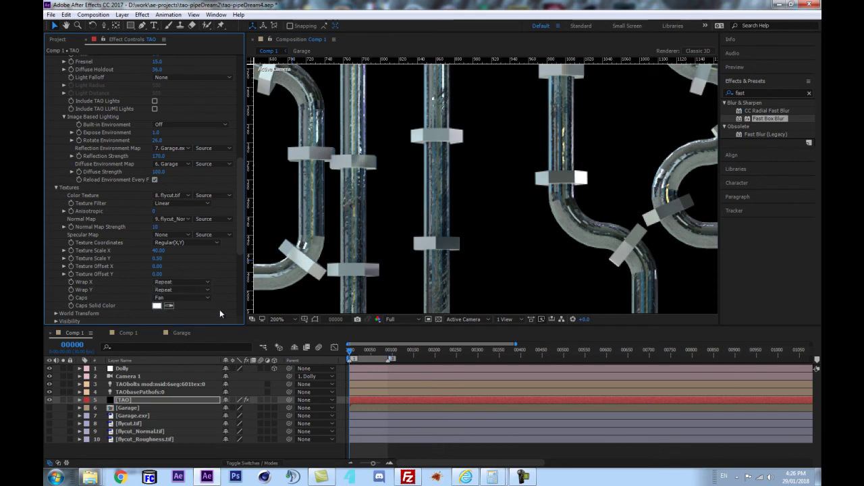
- Review the repeated texture and reflections on the pipes, from close-ups to the full layout
scroll(434, 272, down, 1)
drag(356, 257, 498, 218)
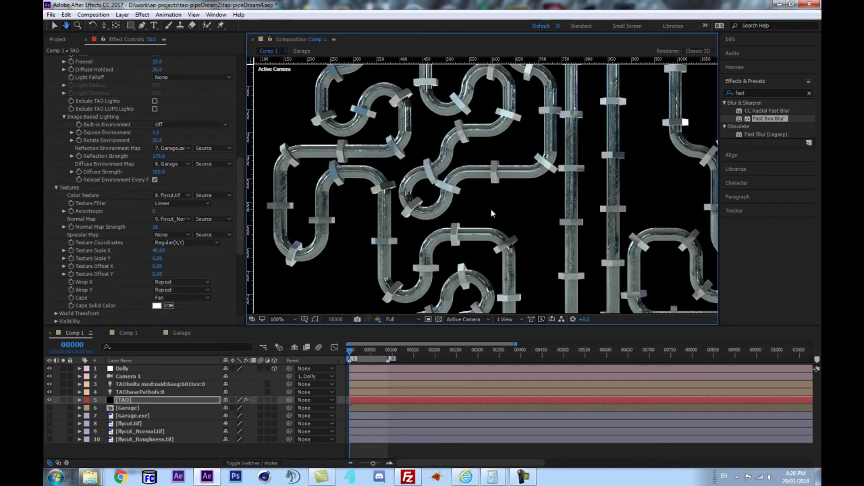
scroll(300, 206, up, 1)
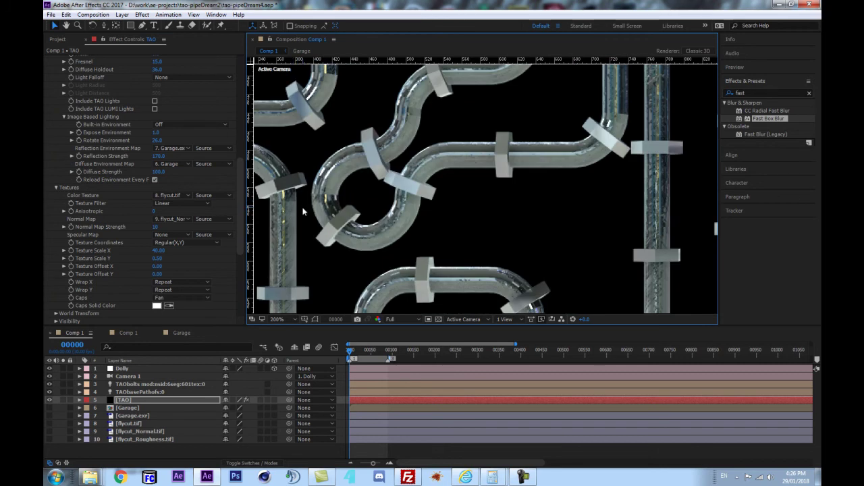
scroll(429, 227, down, 1)
drag(606, 231, 425, 192)
scroll(425, 193, down, 1)
drag(383, 125, 414, 163)
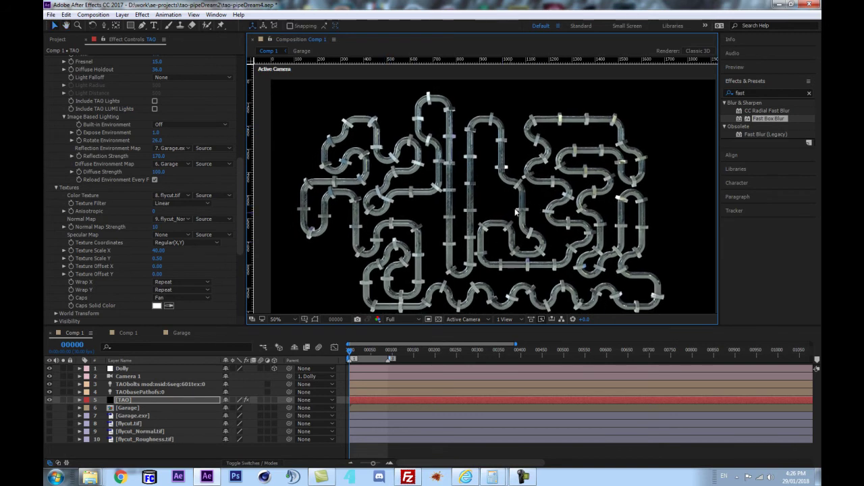
scroll(521, 207, up, 1)
scroll(562, 203, up, 1)
scroll(563, 203, down, 1)
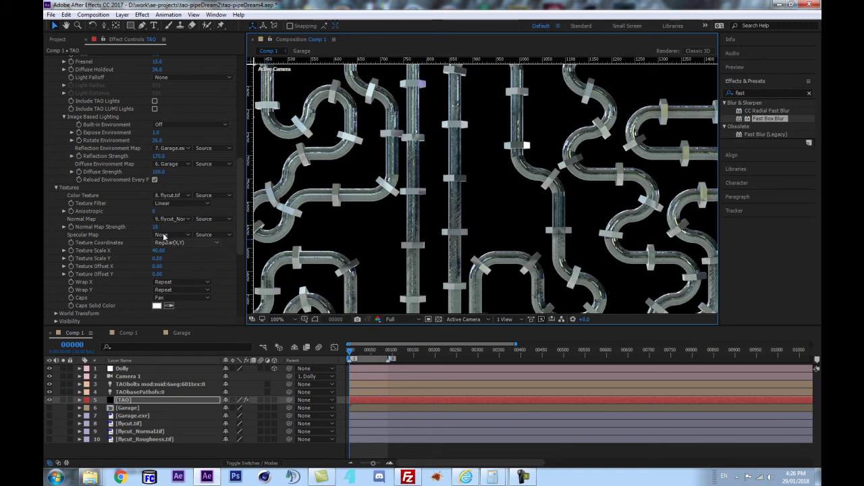
- Set the Normal Map Strength of the TAO textures to 23
mouse_move(156, 228)
mouse_down()
mouse_move(172, 228)
mouse_move(148, 230)
mouse_up()
scroll(374, 255, up, 1)
scroll(375, 257, down, 1)
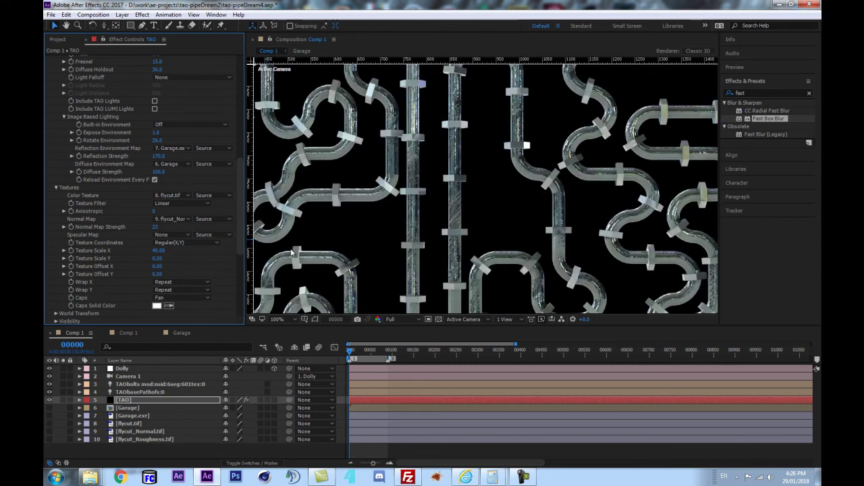
- Set the TAO AO Intensity to 57 and the AO Scale to 0.6 in the Rendering settings
scroll(156, 277, down, 1)
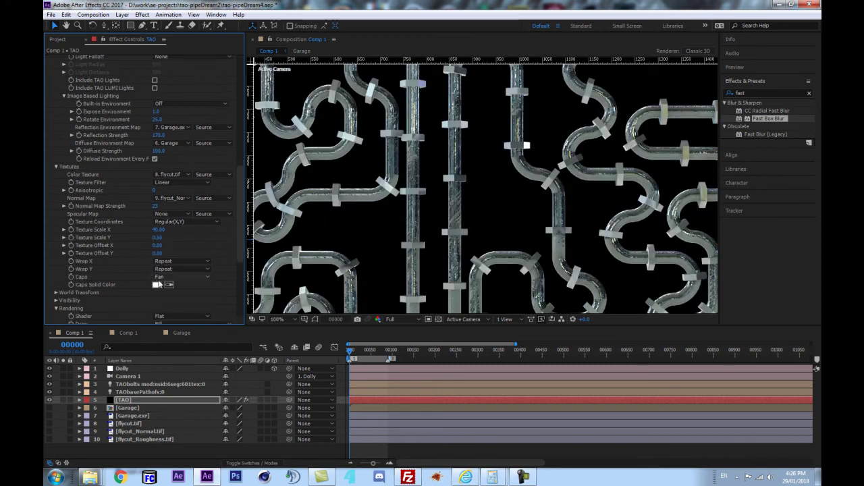
scroll(181, 285, down, 5)
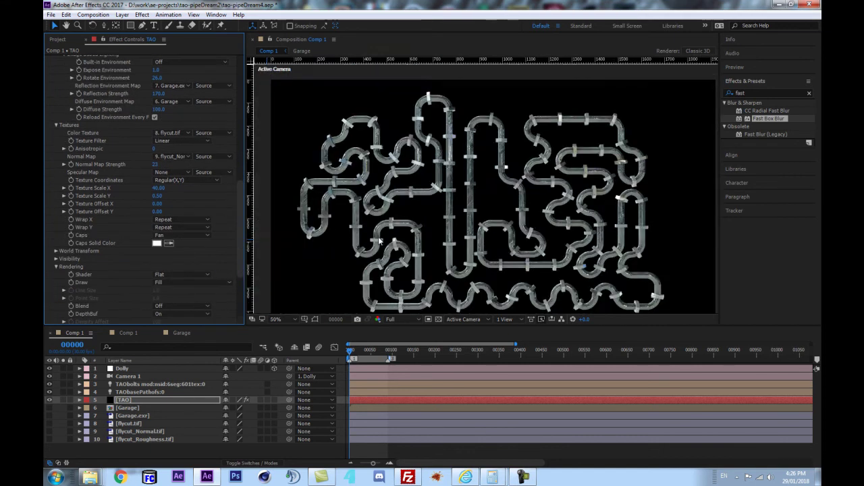
scroll(168, 285, down, 1)
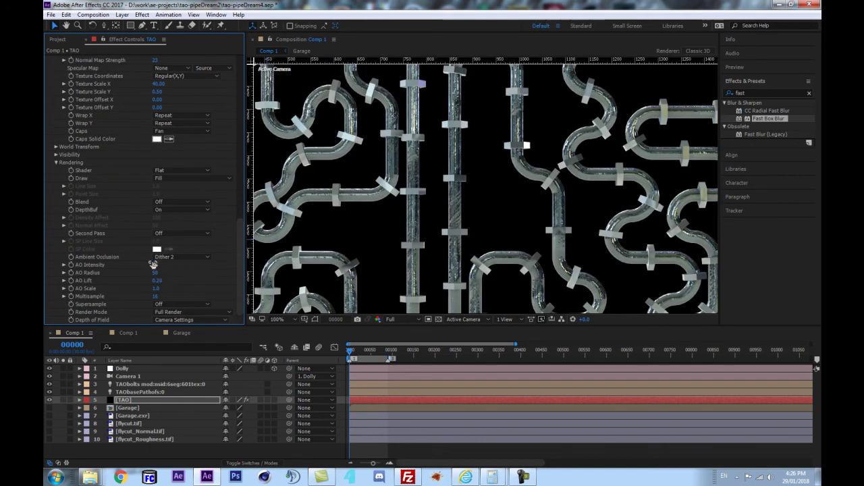
click(156, 289)
text(5.6)
key(Return)
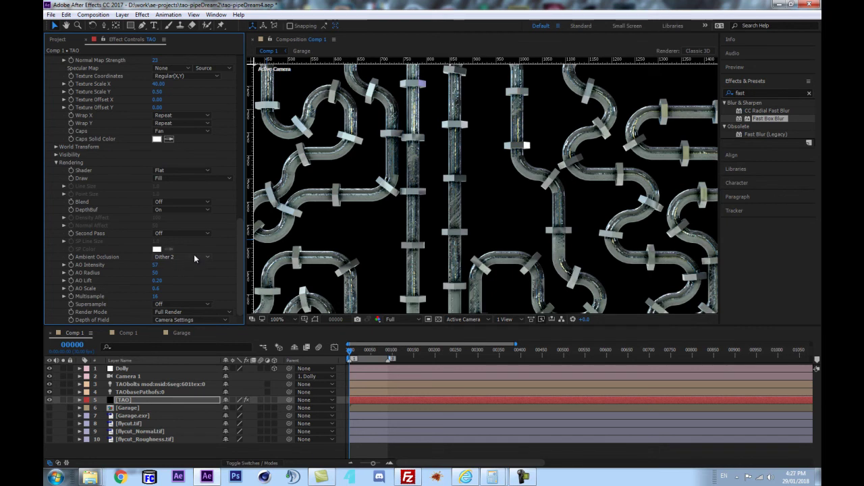
- Inspect the pipes' shading and set the TAO AO Radius to 72 and the AO Intensity to 49
scroll(357, 191, up, 3)
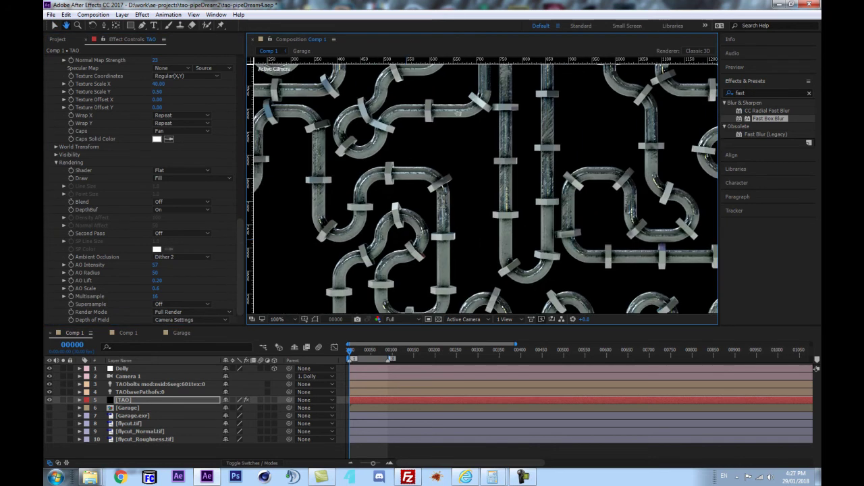
scroll(457, 243, down, 2)
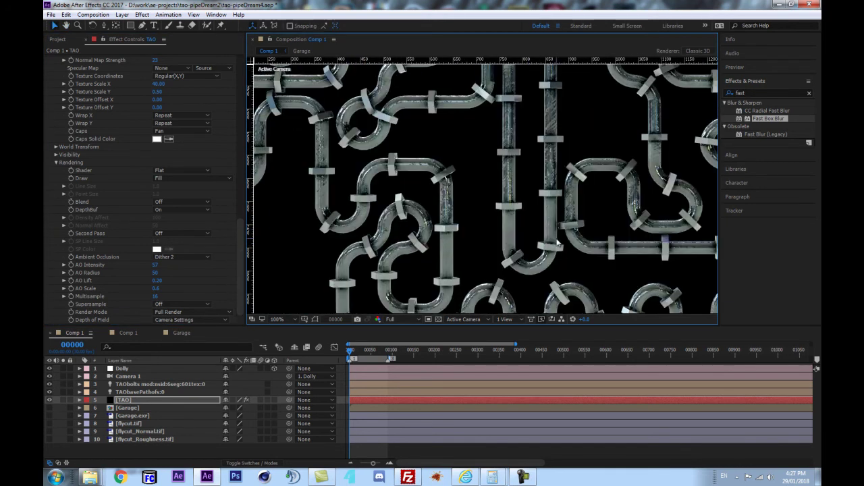
drag(638, 250, 472, 247)
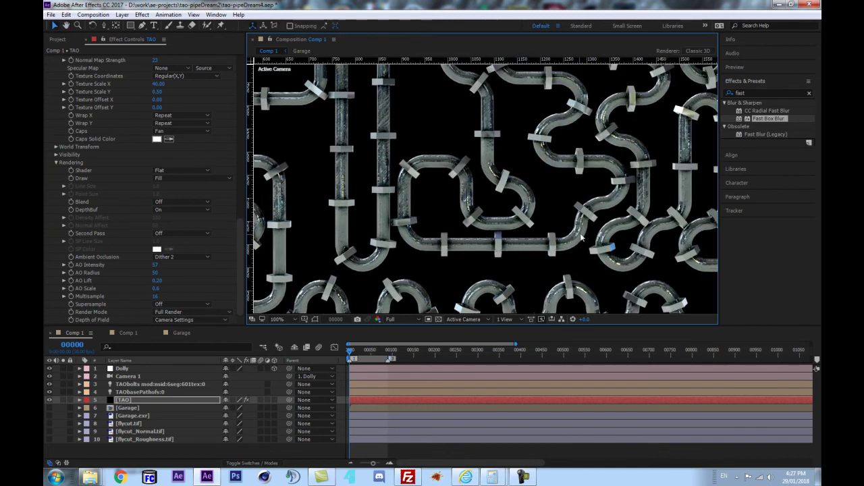
scroll(605, 242, down, 2)
drag(533, 145, 574, 254)
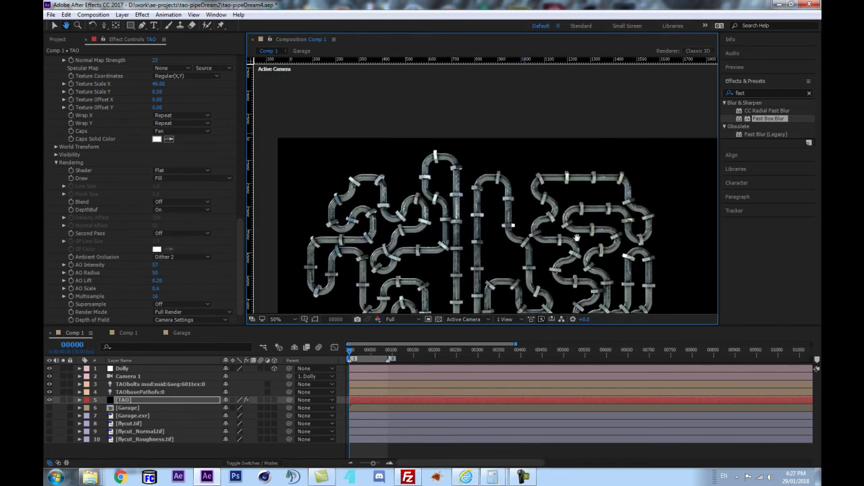
scroll(460, 201, up, 1)
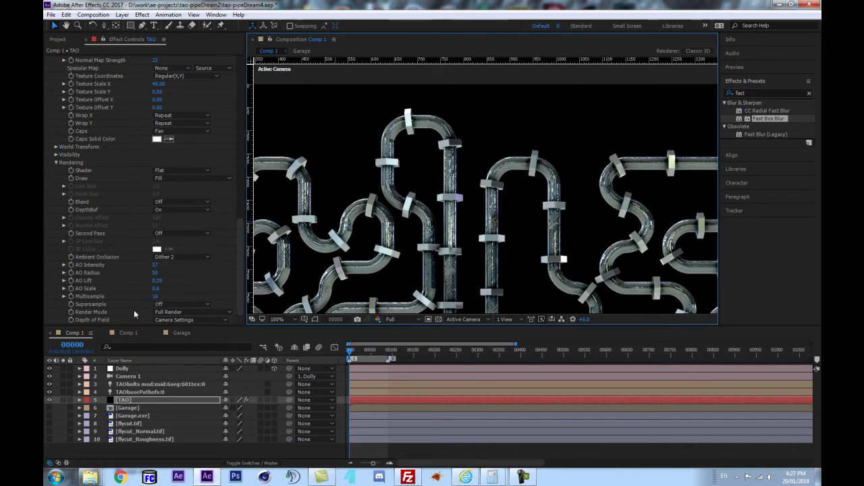
mouse_move(156, 273)
mouse_down()
mouse_move(180, 290)
mouse_move(150, 266)
mouse_up()
scroll(478, 230, down, 1)
key(space)
drag(411, 271, 386, 202)
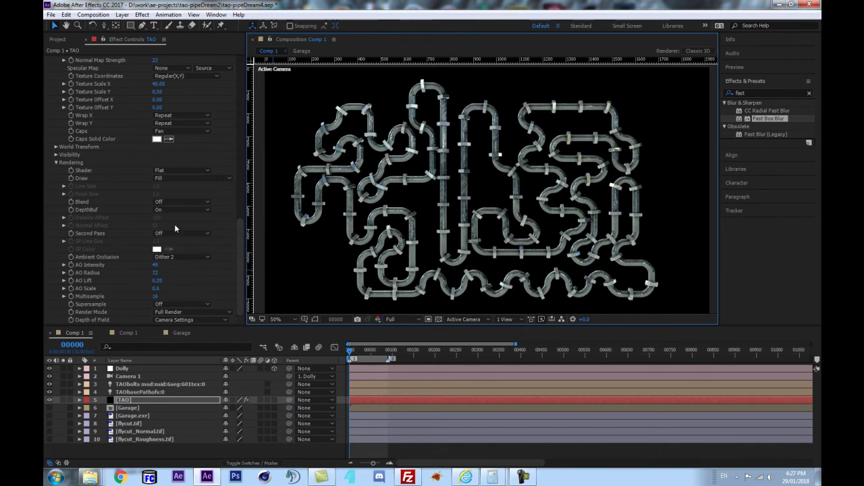
- Set the TAO Color Texture to None, comparing the pipes with and without it before keeping it removed
scroll(203, 165, up, 3)
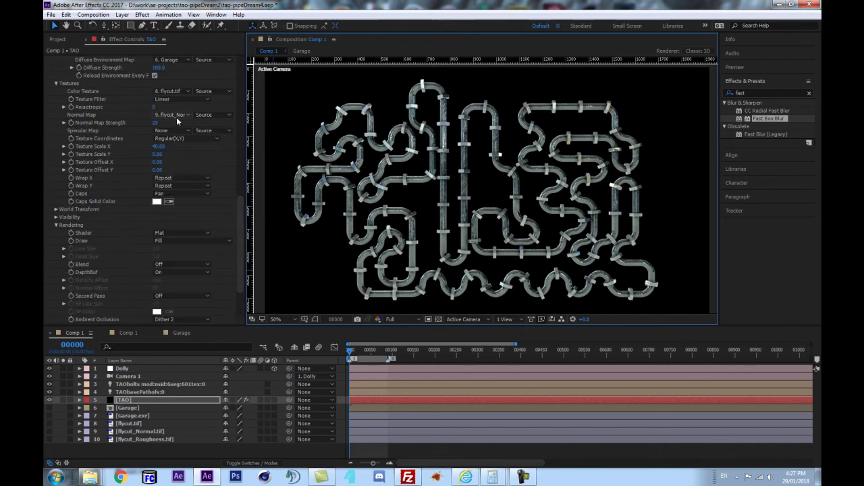
click(176, 91)
click(170, 101)
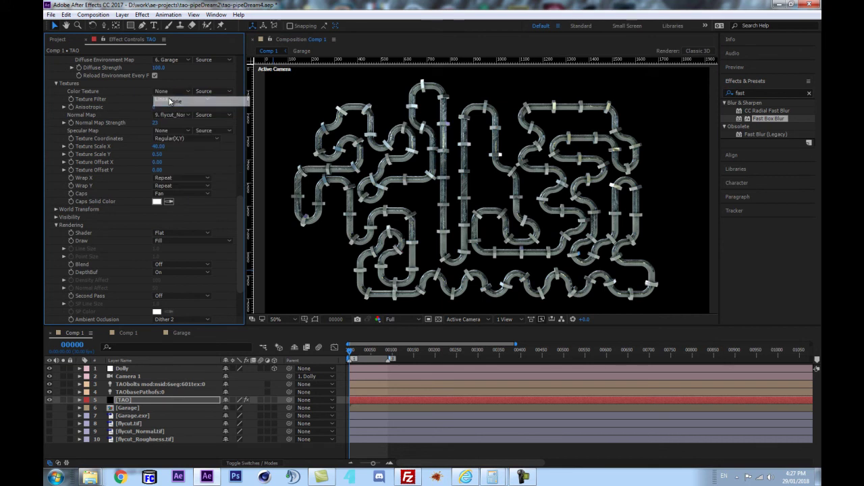
scroll(482, 200, up, 2)
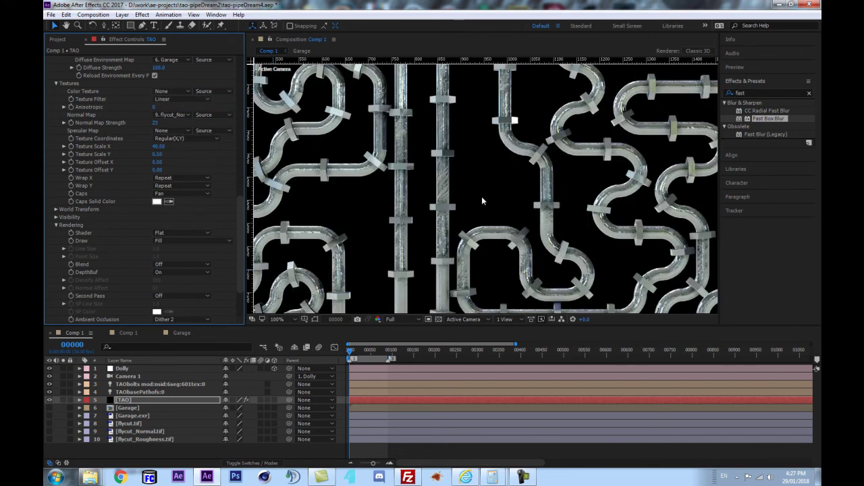
key(ctrl+z)
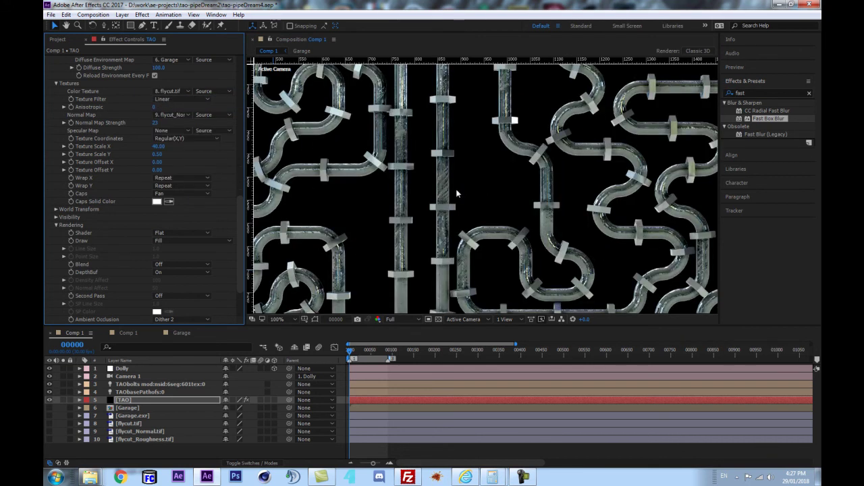
scroll(455, 197, down, 3)
key(ctrl+shift+z)
scroll(456, 199, up, 3)
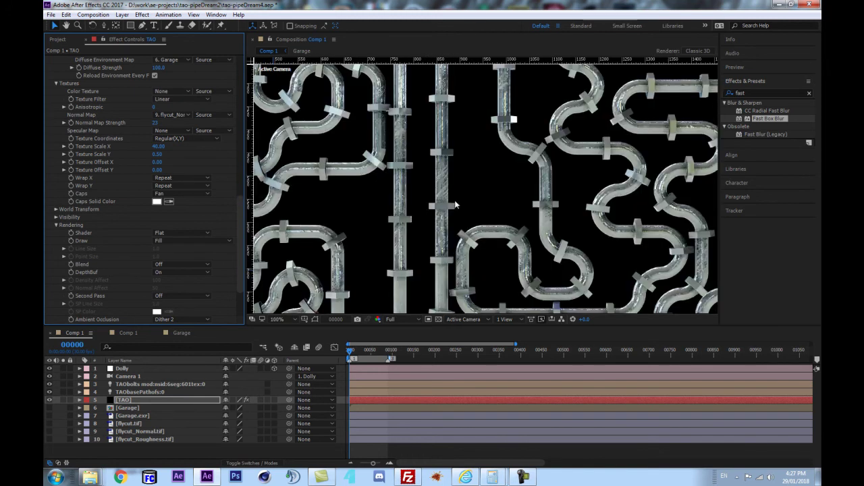
drag(369, 164, 473, 263)
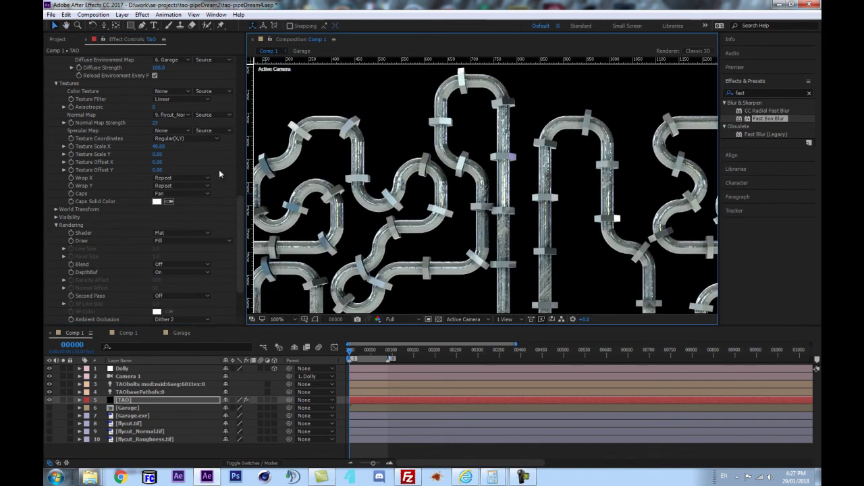
- Try a Normal Map of None on the pipes, compare both versions, and restore the flycut_Normal map
click(173, 115)
click(171, 124)
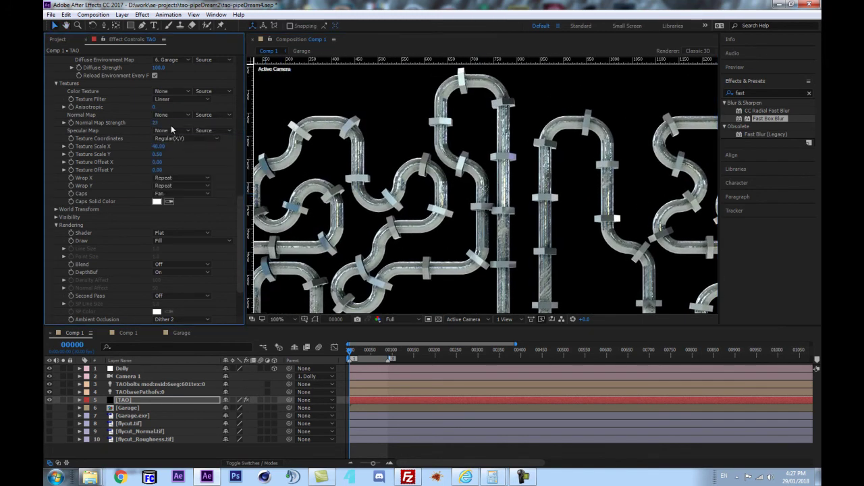
drag(380, 236, 499, 199)
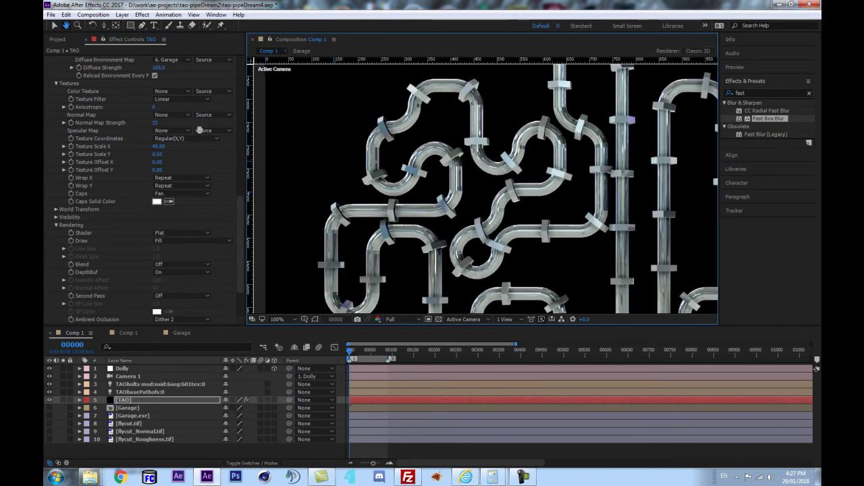
key(ctrl+z)
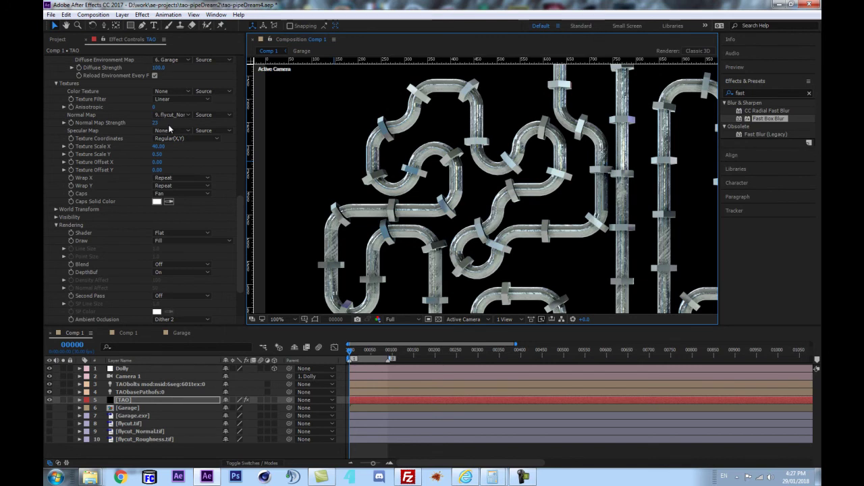
key(ctrl+shift+z)
scroll(454, 208, down, 1)
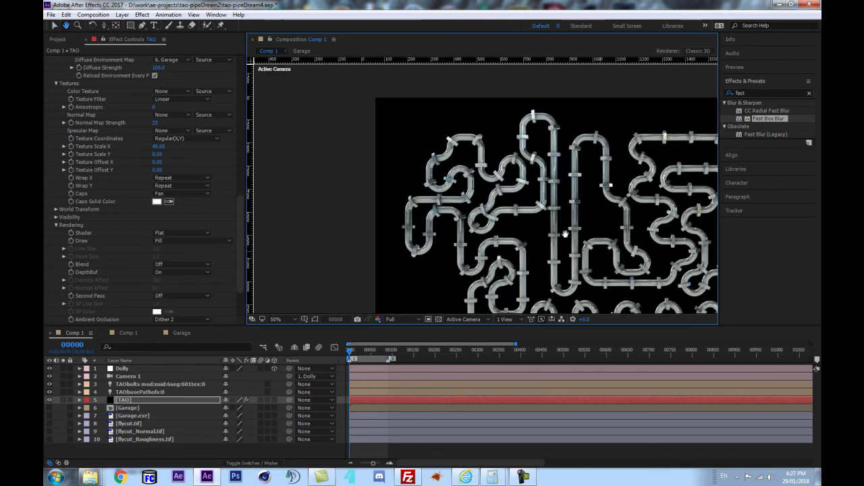
drag(605, 262, 487, 218)
key(ctrl+z)
scroll(480, 189, up, 1)
scroll(423, 191, up, 1)
scroll(423, 197, down, 2)
drag(476, 255, 429, 208)
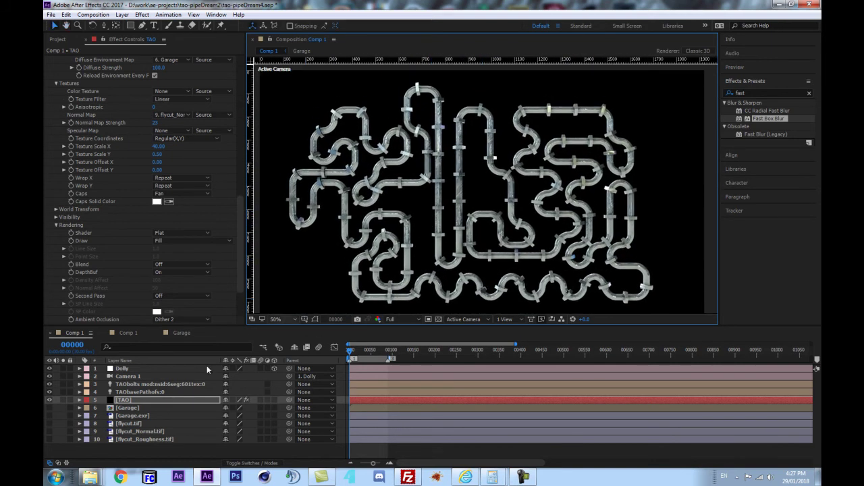
- Select the TAO layer and preview the pipe animation in Comp 1
click(132, 400)
key(space)
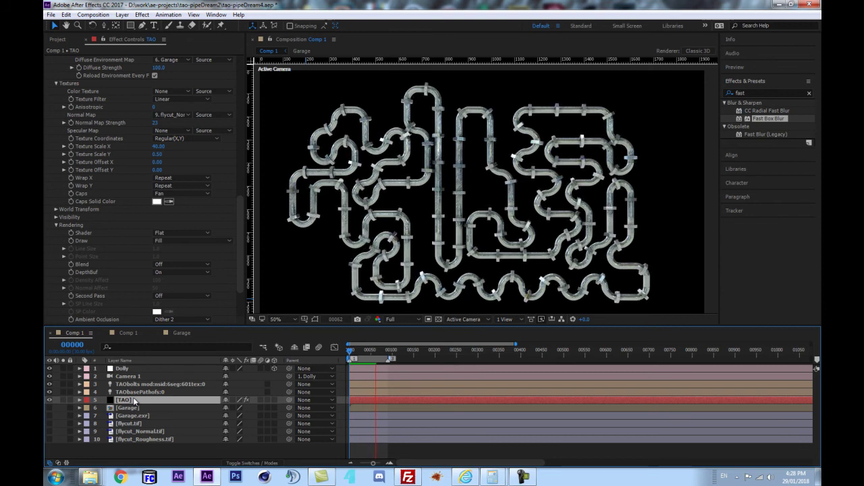
key(space)
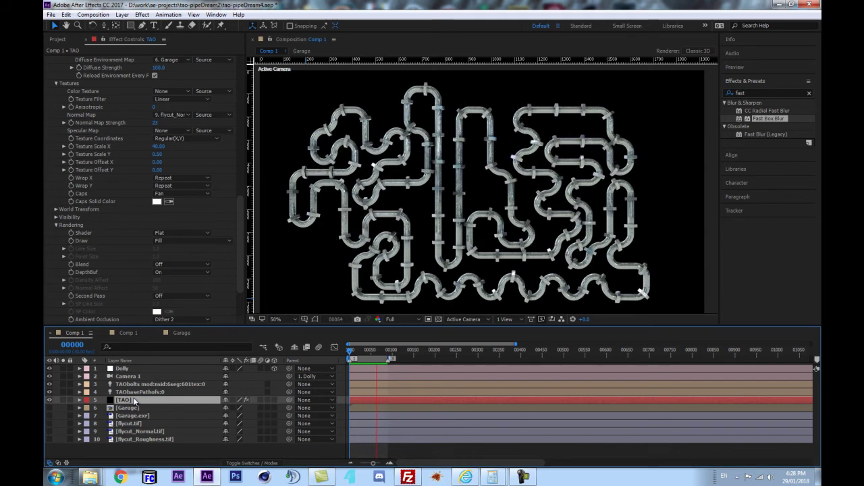
key(space)
- Try 2 R1 Repetitions in the TAO First Repeater and adjust the R1 World Pos X spacing of the copies
scroll(150, 233, down, 3)
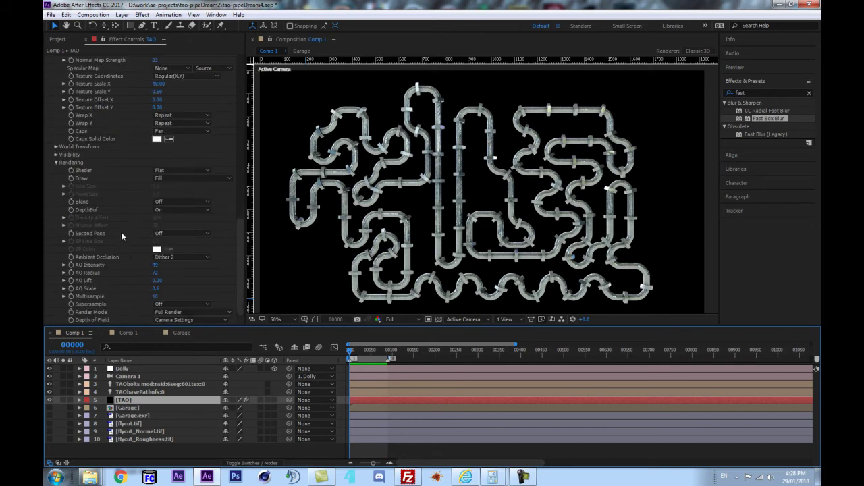
scroll(124, 255, up, 10)
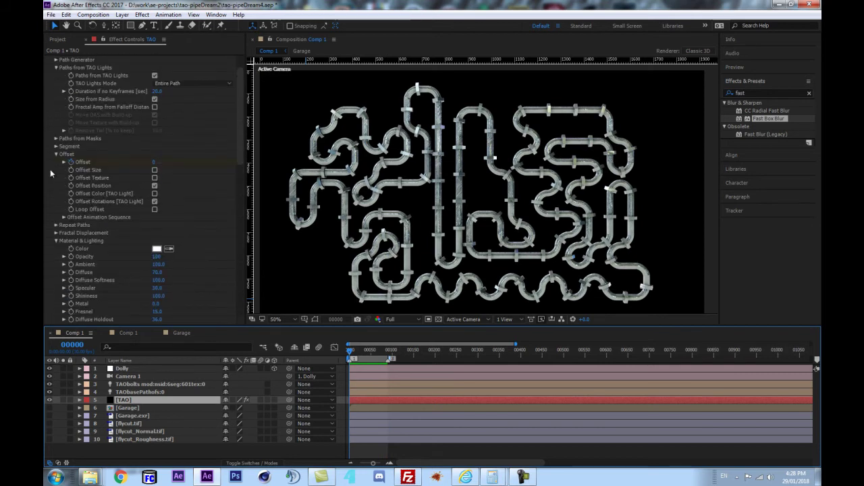
click(56, 155)
click(57, 178)
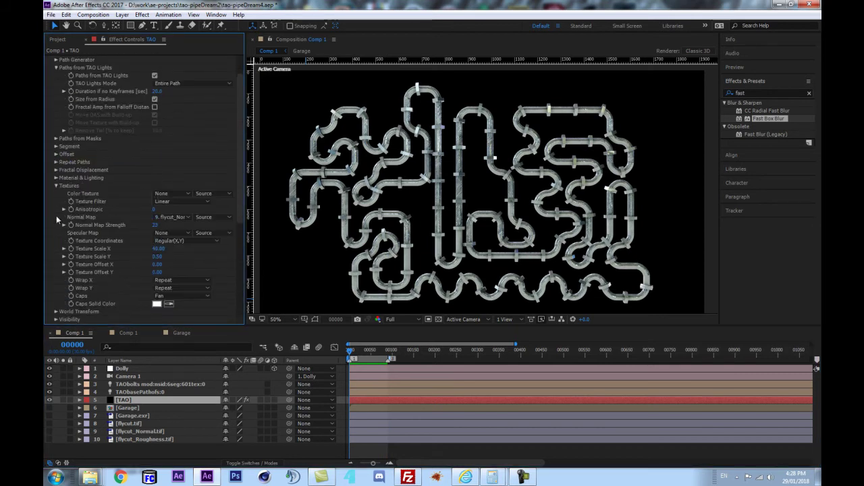
click(56, 186)
click(56, 162)
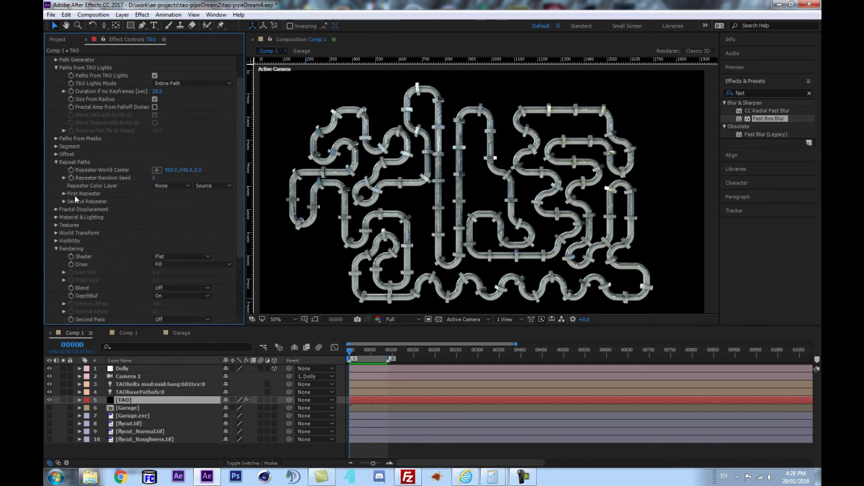
click(63, 195)
scroll(154, 150, down, 3)
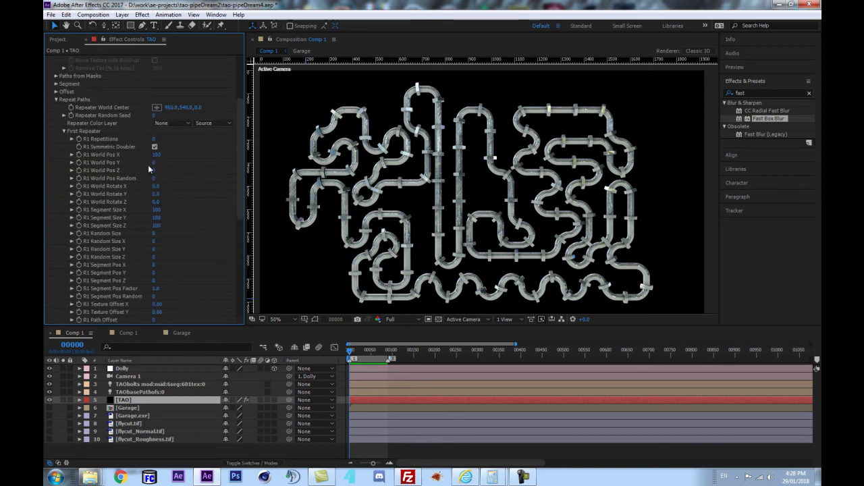
click(155, 139)
text(2)
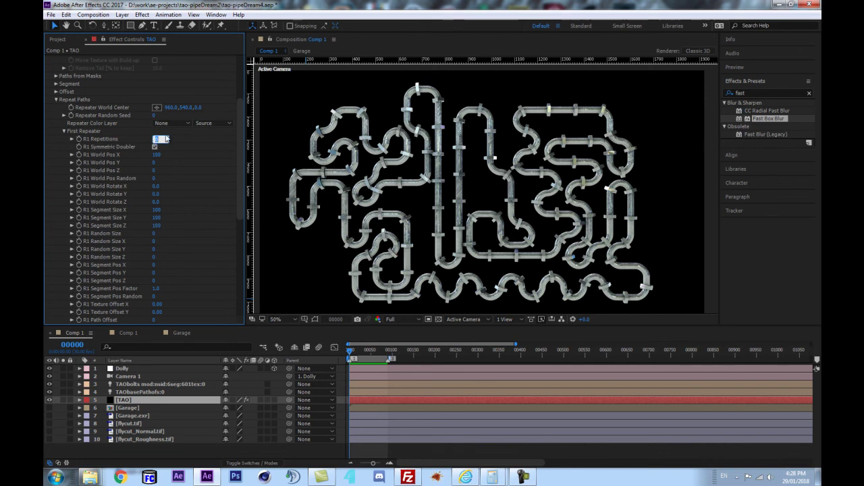
click(183, 132)
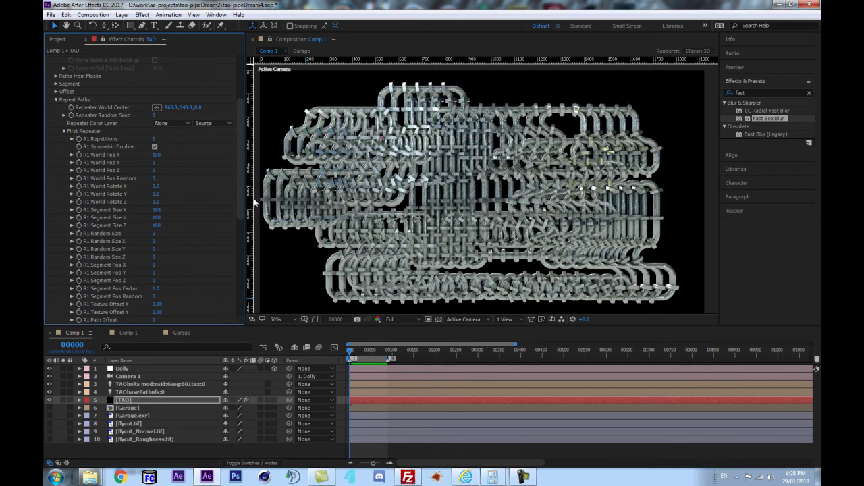
drag(156, 155, 415, 187)
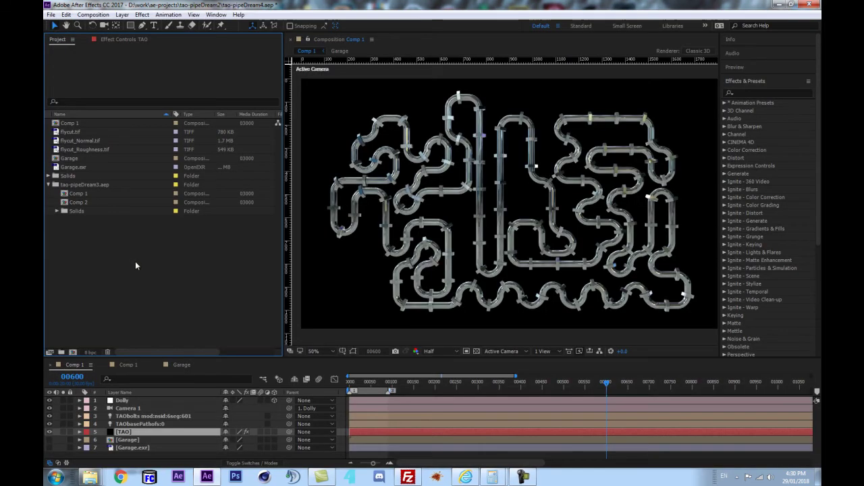
- Add flycut.tif, flycut_Normal.tif and flycut_Roughness.tif below the Garage.exr layer in Comp 1 and hide all three layers
click(70, 132)
shift+click(87, 149)
drag(108, 151, 158, 456)
scroll(61, 453, down, 2)
drag(50, 439, 49, 455)
- Assign the flycut_Normal.tif layer as the Normal Map in the TAO effect's Textures settings
click(141, 417)
click(125, 41)
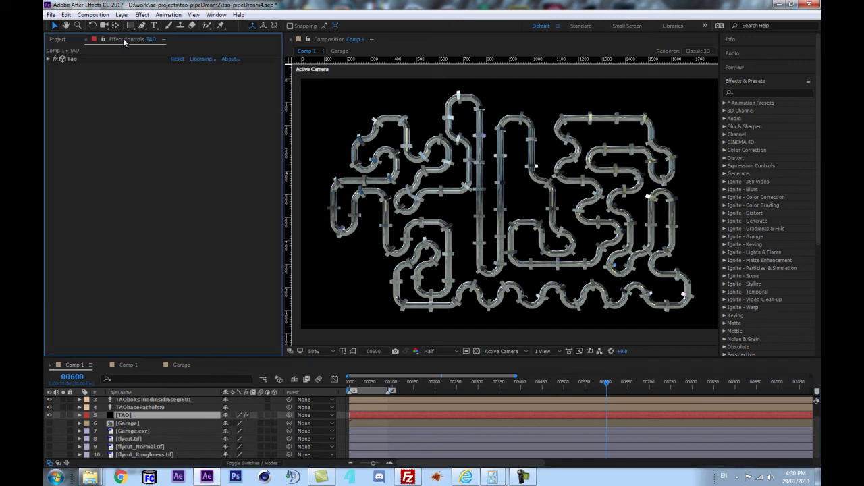
click(48, 59)
scroll(71, 270, down, 3)
scroll(188, 132, up, 2)
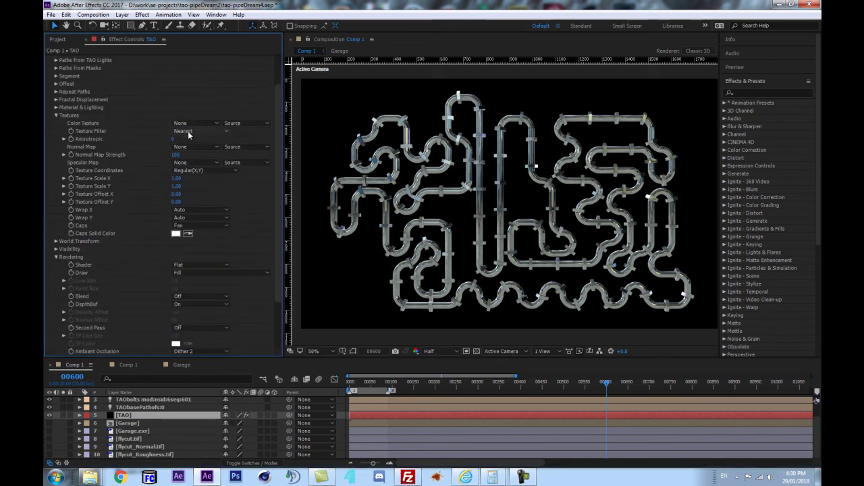
click(191, 147)
click(217, 224)
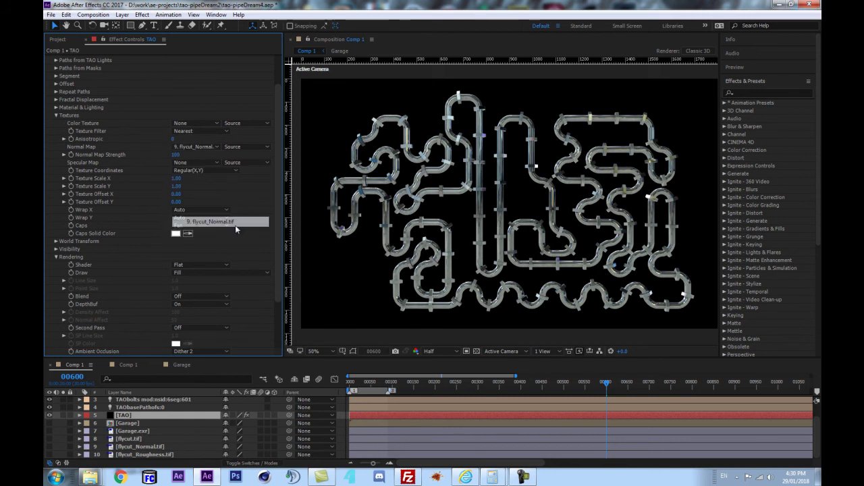
scroll(511, 228, up, 1)
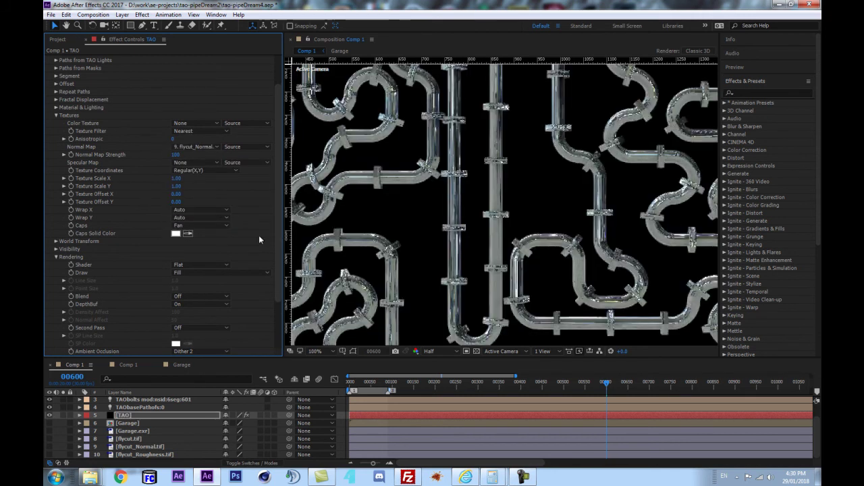
- Set Texture Scale X to 40 in the TAO effect's Textures settings and save the project
click(176, 179)
text(40)
key(Return)
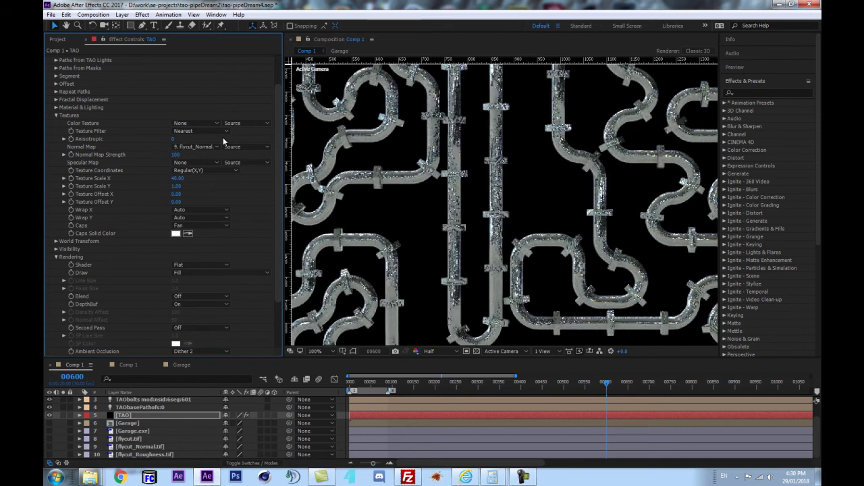
scroll(175, 308, down, 3)
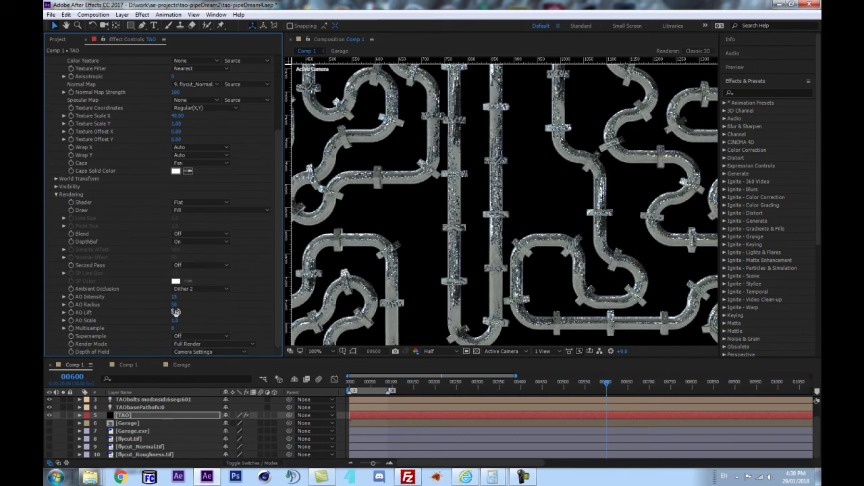
key(ctrl+s)
- Set the TAO Multisample value to 16 and switch the composition preview resolution to Full
click(174, 329)
text(16)
key(Return)
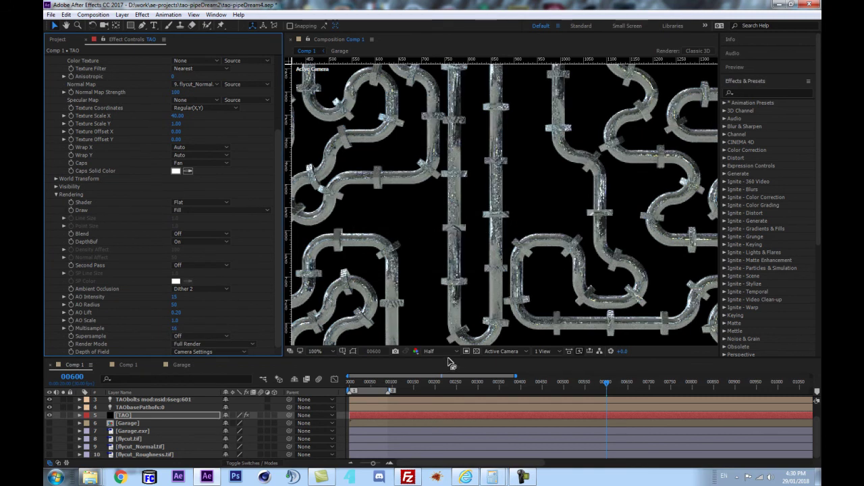
click(442, 352)
click(432, 374)
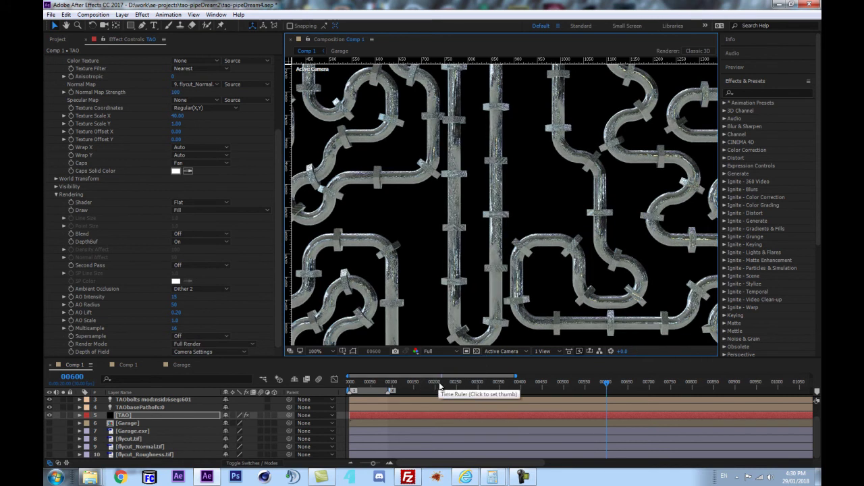
- Lower the TAO Normal Map Strength to 11 and inspect the pipes in the composition view
drag(175, 93, 144, 98)
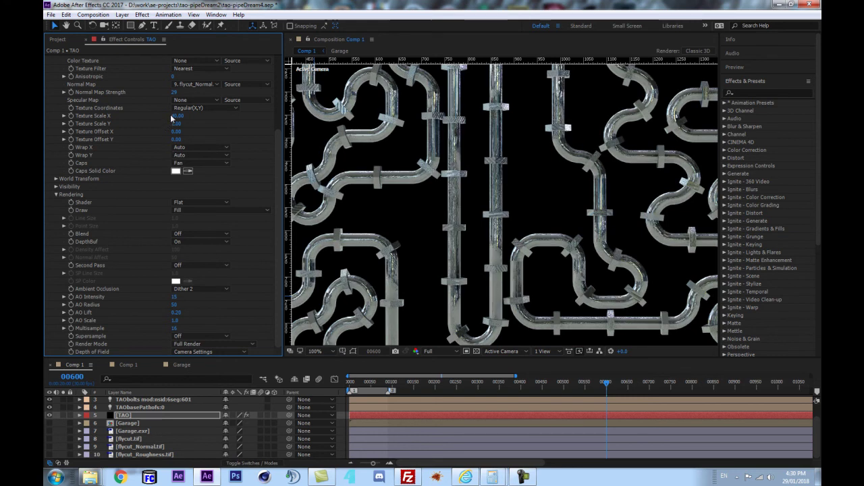
drag(173, 92, 165, 92)
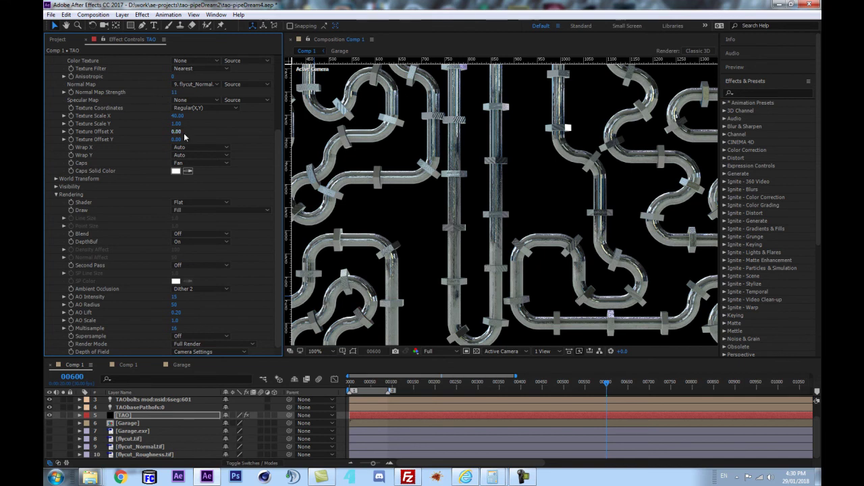
drag(500, 133, 481, 254)
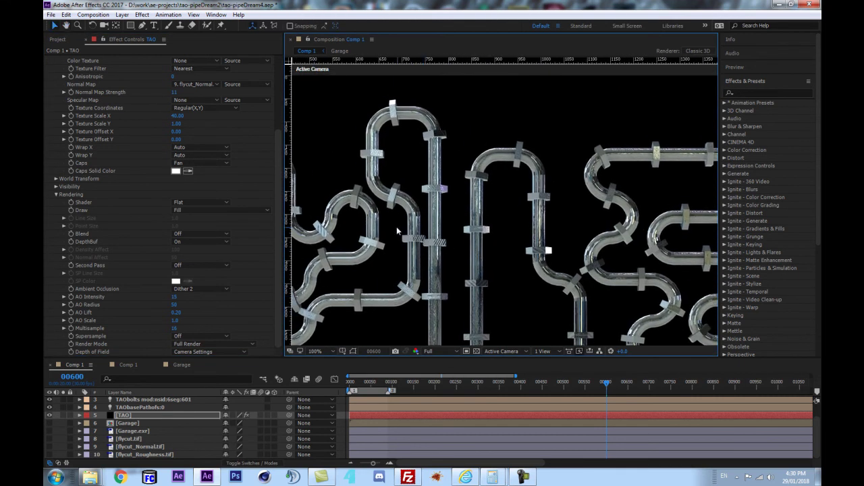
scroll(395, 233, down, 1)
scroll(394, 237, up, 1)
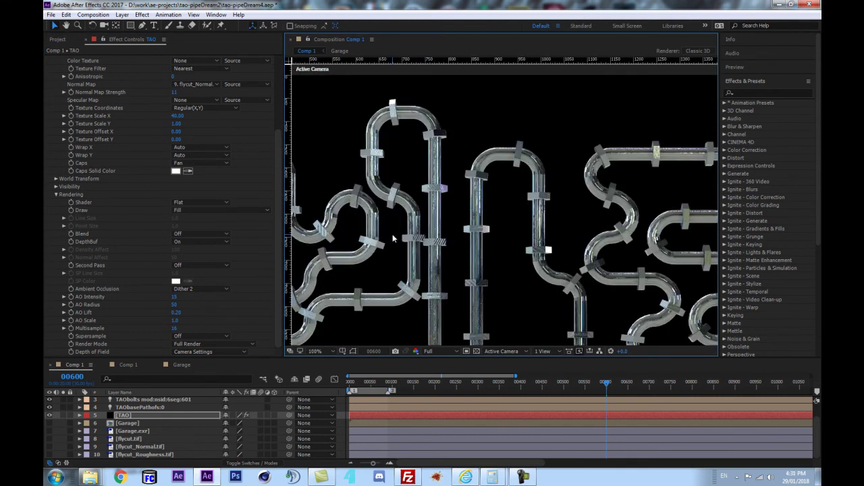
- Append tex:0 to the TAObolts light layer's name and reselect the TAO layer
scroll(142, 421, up, 1)
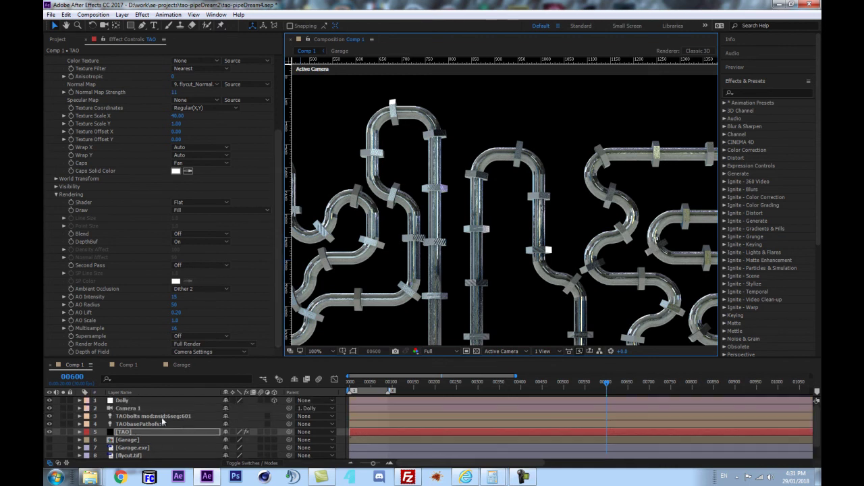
click(199, 420)
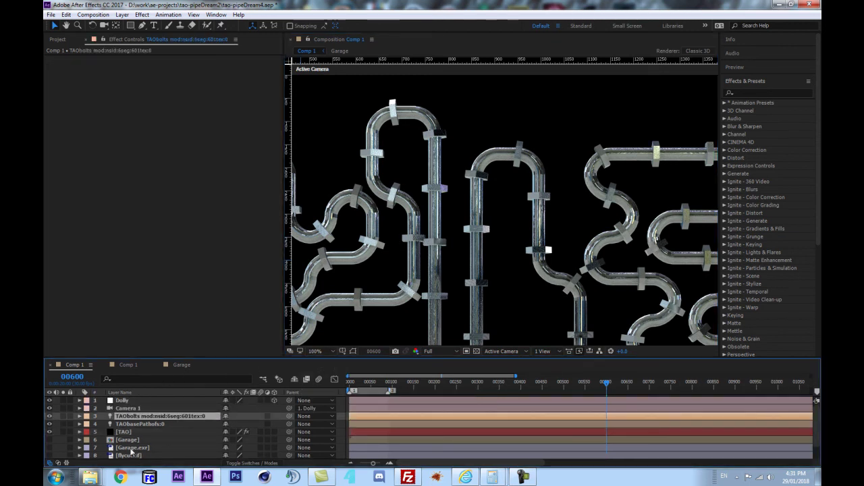
scroll(110, 452, down, 1)
click(137, 416)
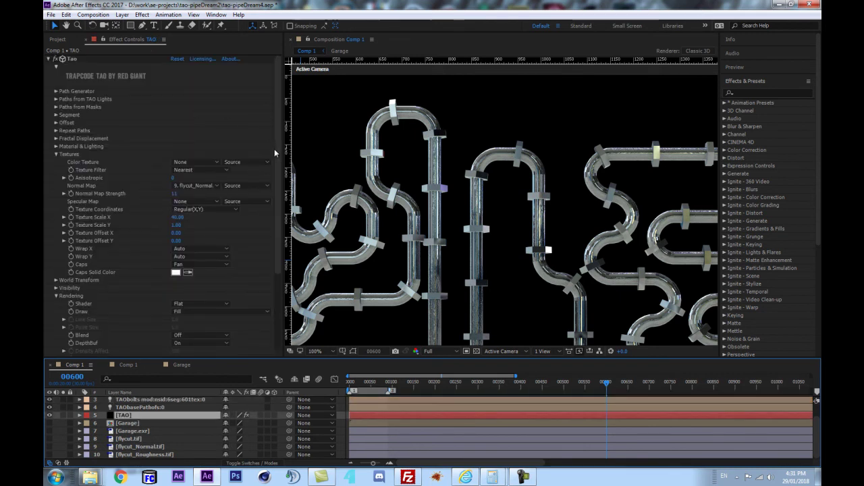
- Set the TAO AO Scale to 0.6 and AO Intensity to 26, and save the project
drag(278, 159, 275, 264)
click(177, 321)
text(5.6)
key(Return)
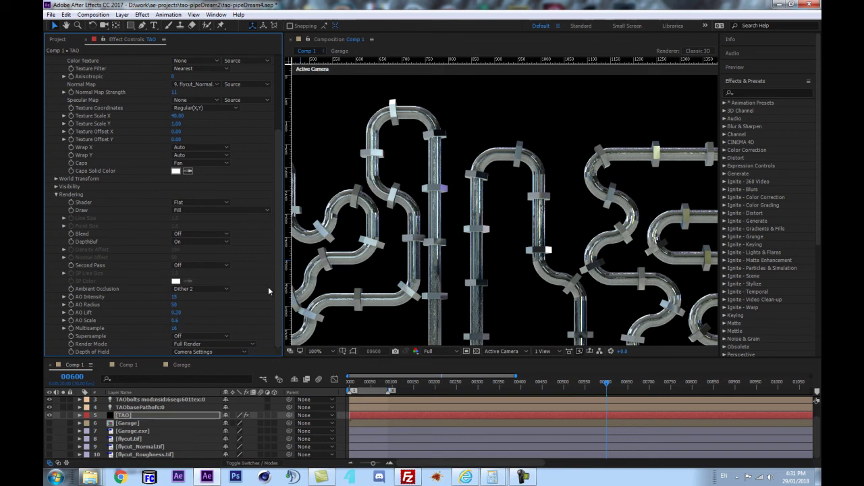
drag(172, 298, 176, 298)
key(space)
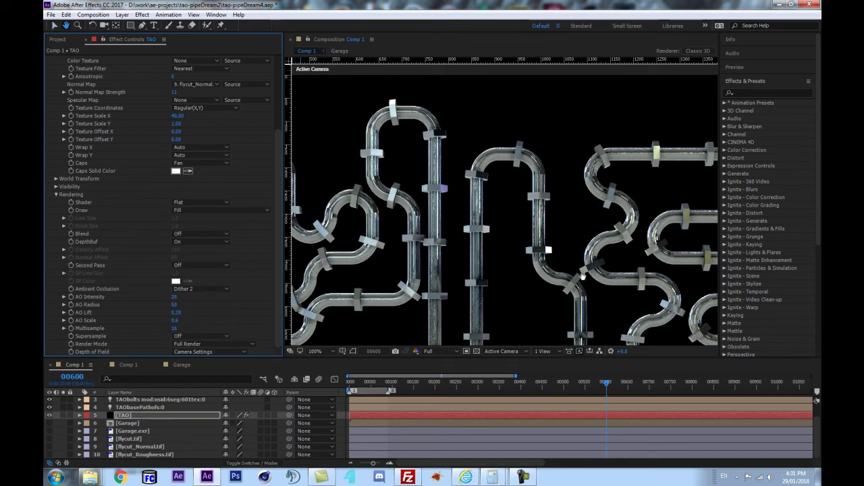
drag(659, 344, 528, 240)
scroll(585, 273, down, 1)
key(ctrl+s)
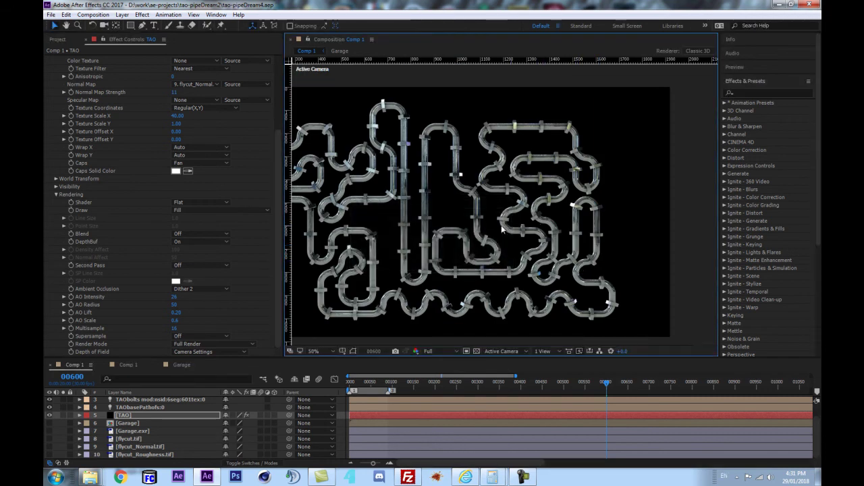
drag(472, 232, 537, 227)
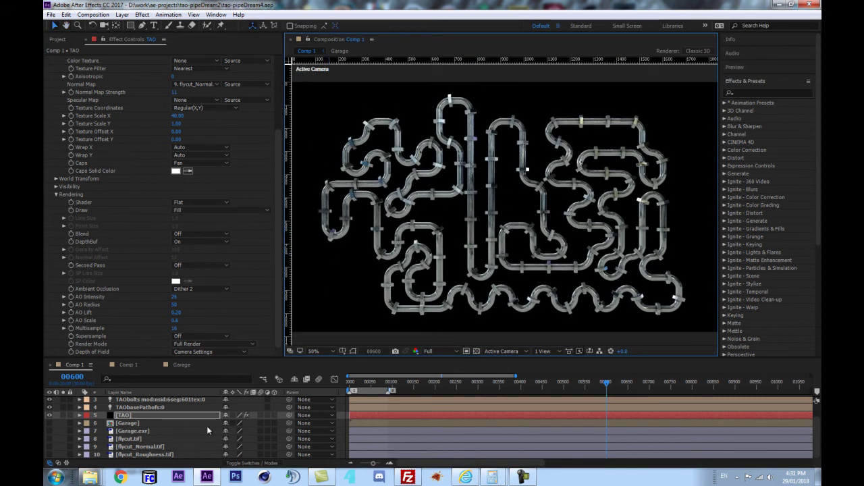
- Move the current time to composition marker 3 at frame 90
key(3)
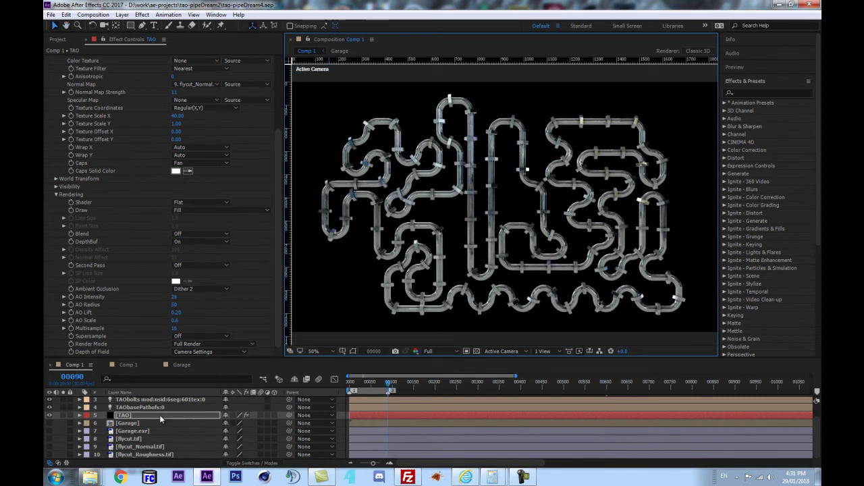
key(1)
key(3)
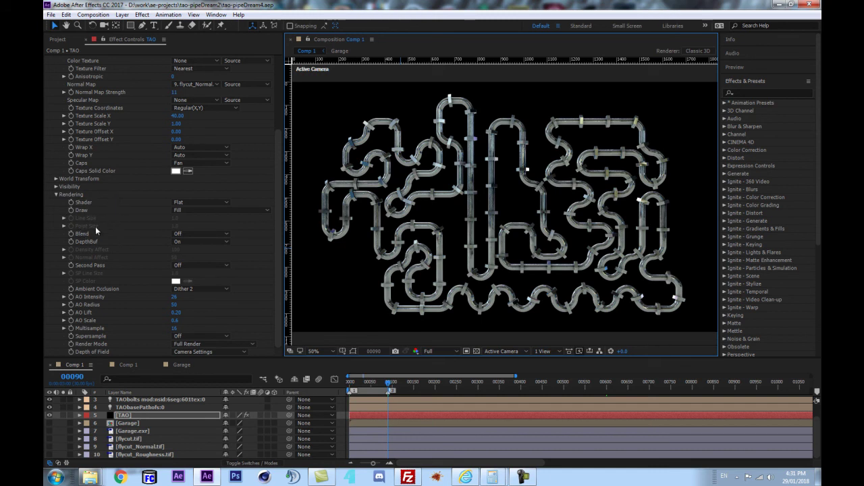
- Set Segments to 1048 and Sides to 12 in the TAO effect's Segment settings
scroll(57, 83, up, 5)
click(57, 154)
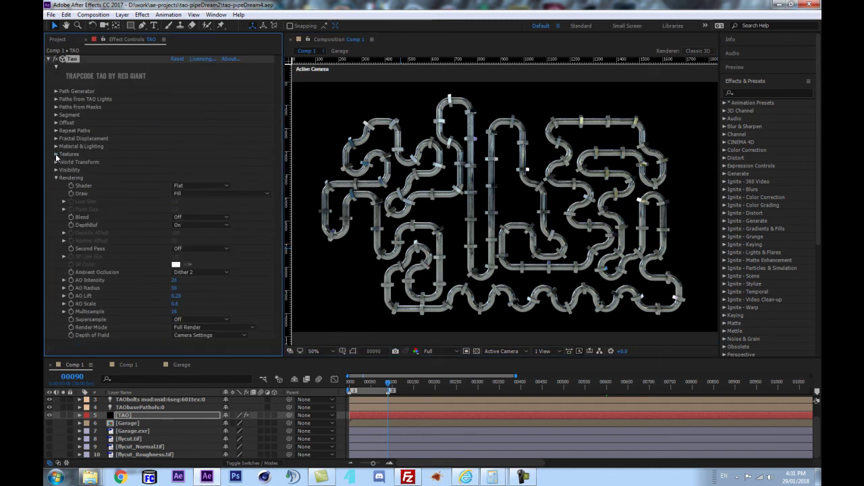
click(56, 131)
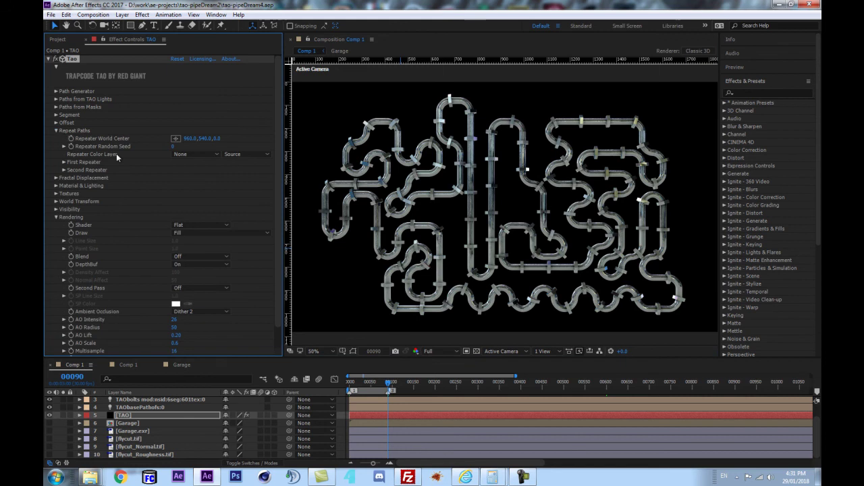
click(55, 115)
click(176, 130)
text(1048)
key(Return)
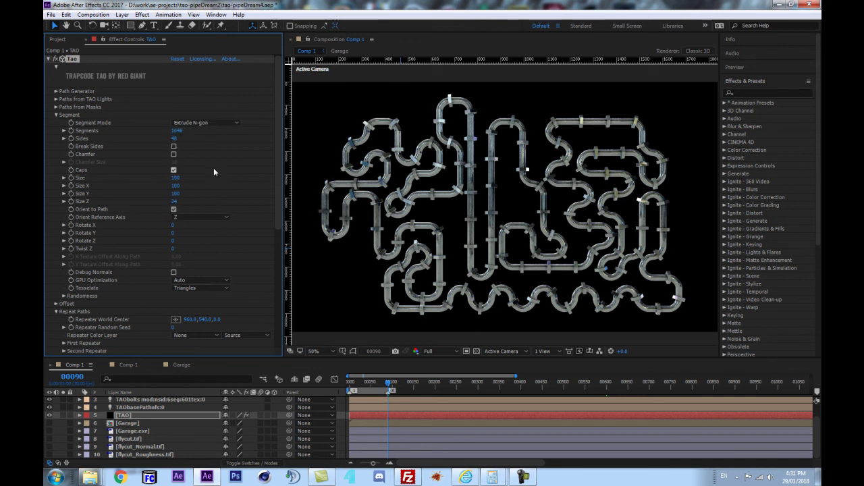
click(175, 139)
text(12)
key(Return)
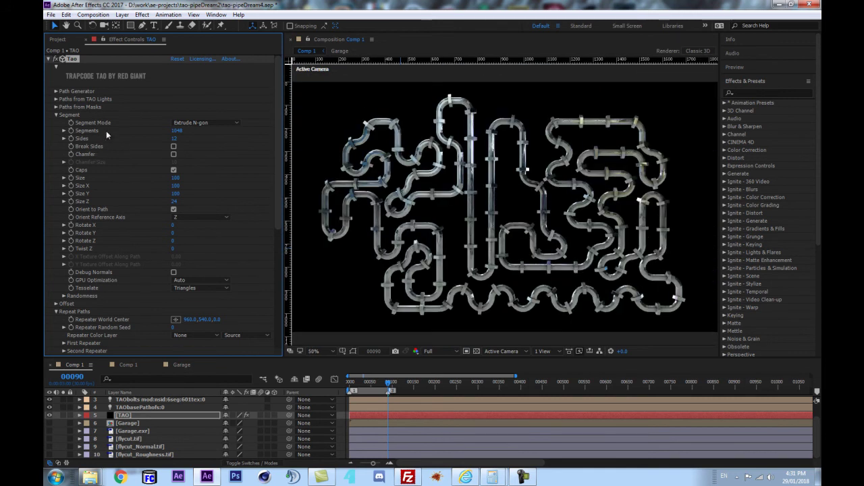
- Set R1 Repetitions to 1 in the TAO First Repeater and try an R1 World Pos X of 1191 with Symmetric Doubler on
scroll(74, 243, down, 3)
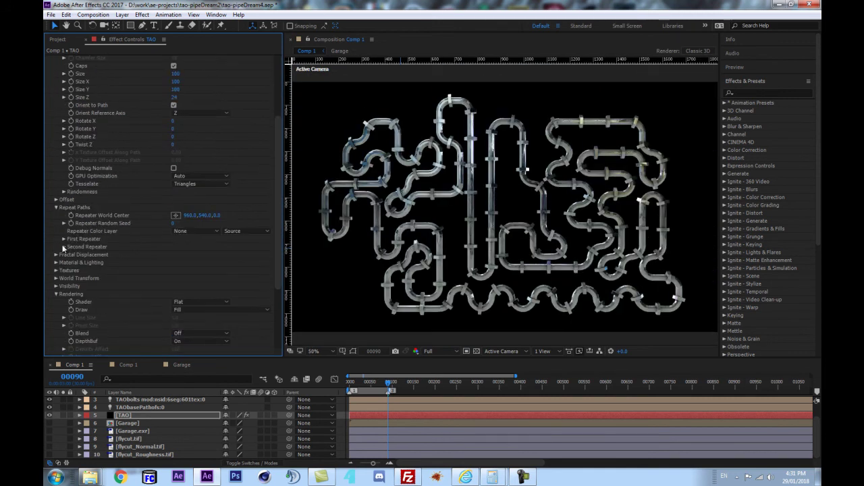
click(63, 241)
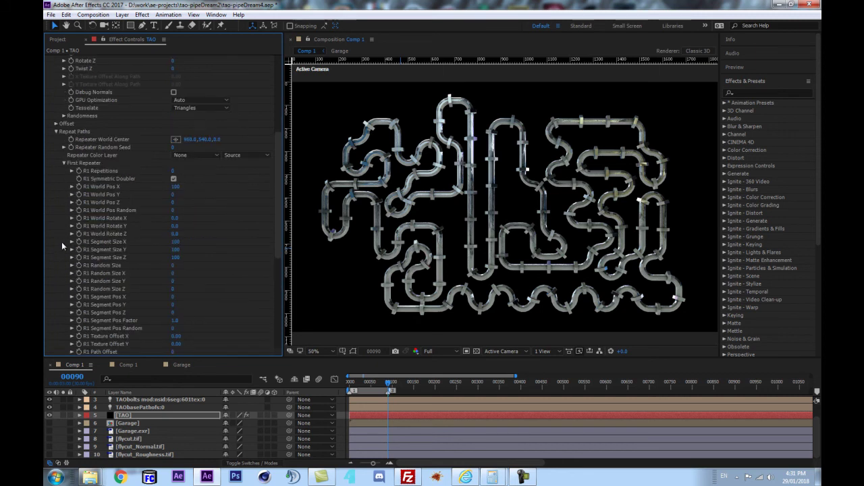
click(174, 177)
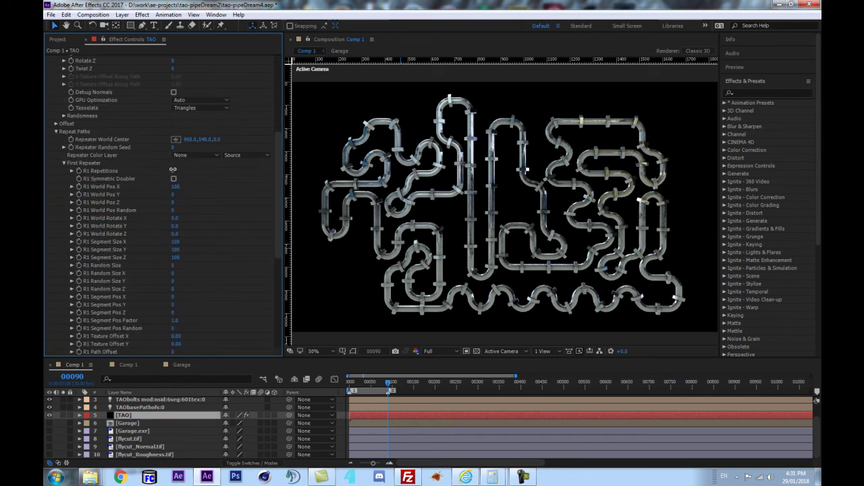
click(173, 179)
drag(176, 187, 238, 186)
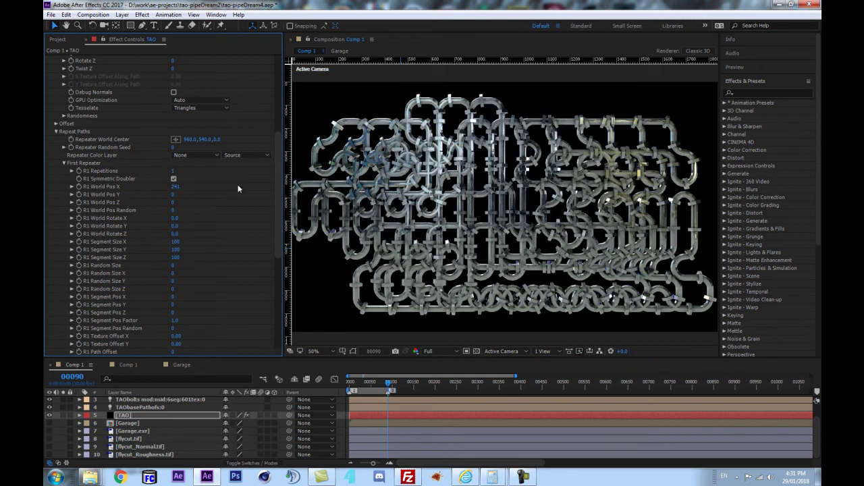
drag(178, 187, 236, 179)
- Set the First Repeater's R1 World Rotate X to 90 and R1 World Pos X to 92
drag(175, 218, 185, 217)
click(184, 217)
text(90)
key(Return)
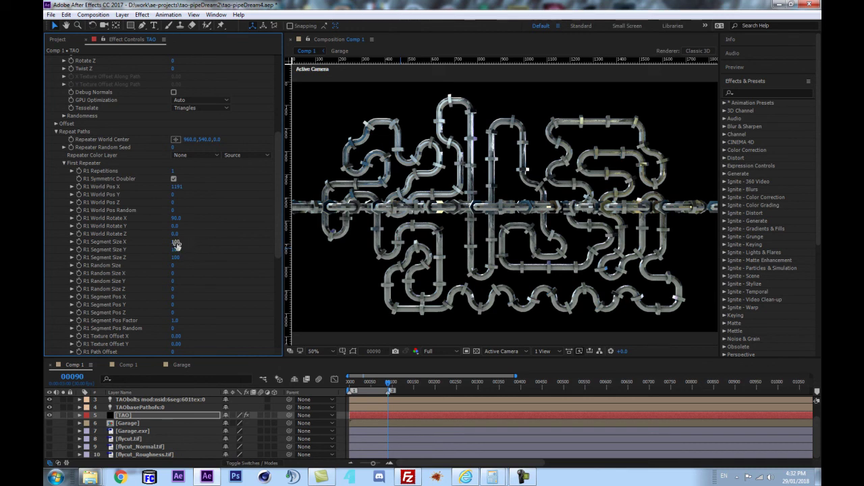
click(176, 186)
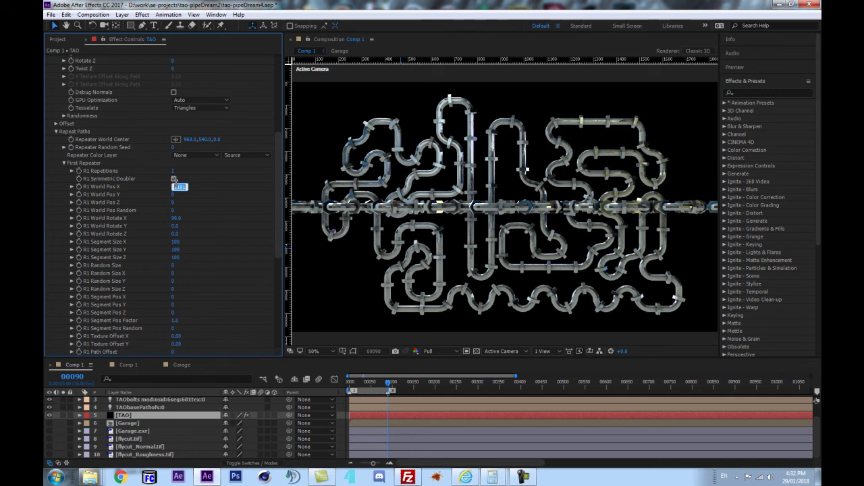
text(0)
key(Return)
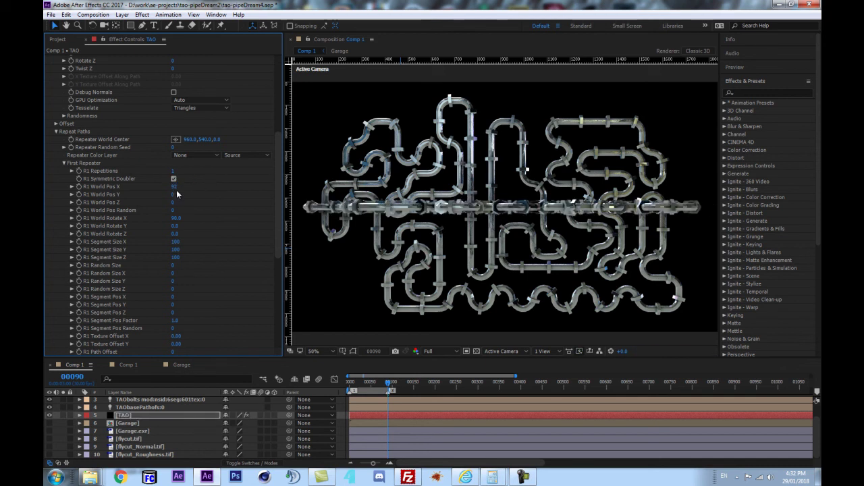
- Raise the First Repeater's R1 World Pos Y to 598 and R1 World Pos Random to 609
drag(174, 196, 253, 195)
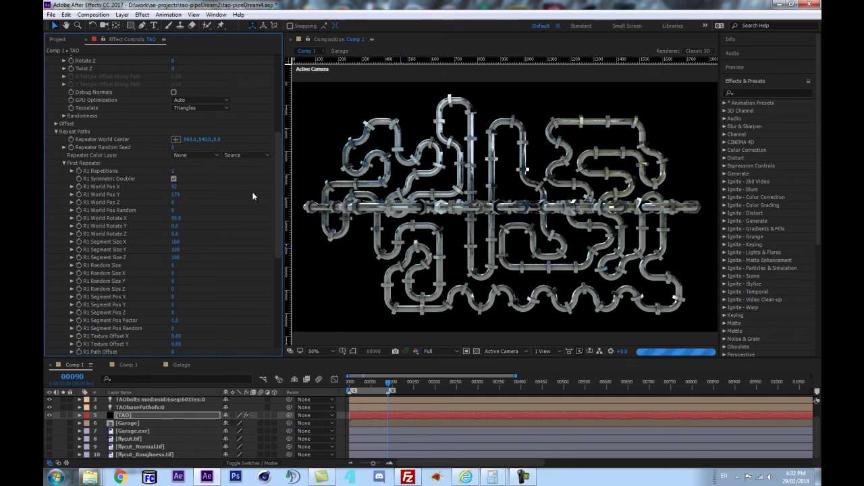
drag(174, 195, 311, 193)
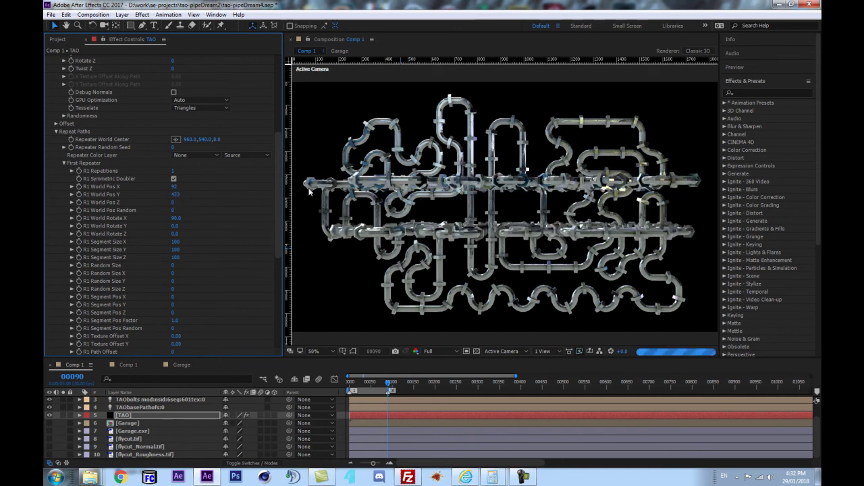
drag(174, 195, 260, 193)
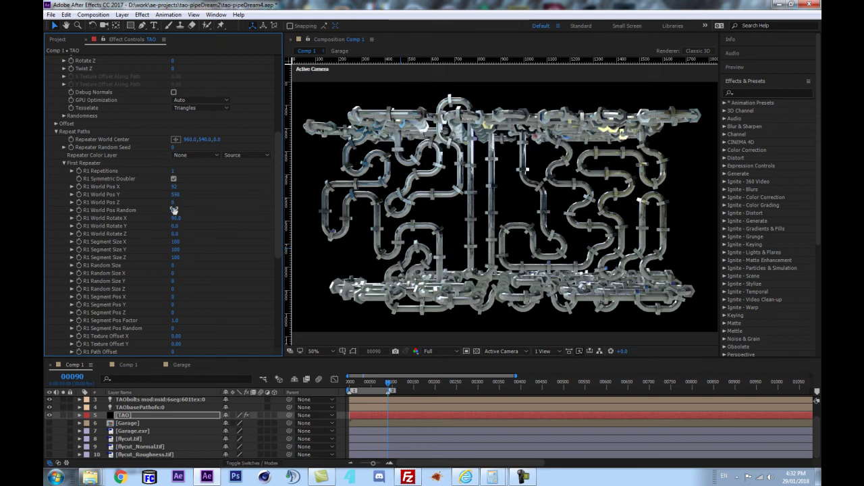
drag(173, 211, 455, 217)
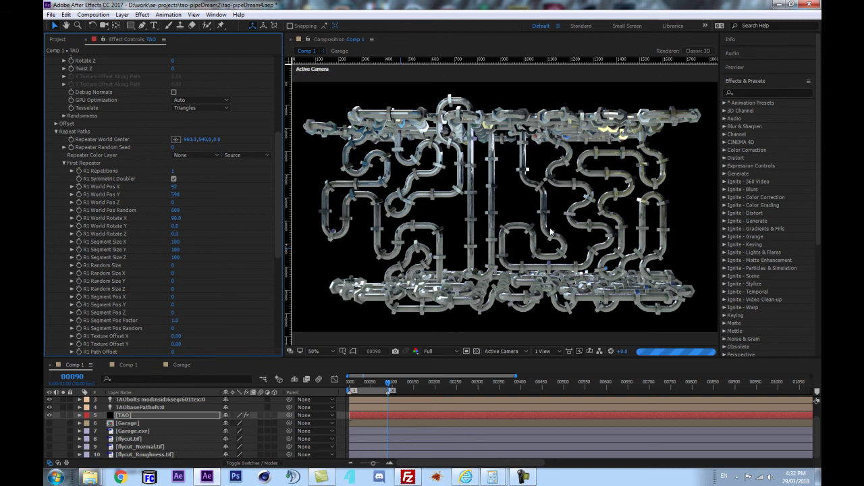
- Set the First Repeater's R1 Repetitions to 2 and R1 World Rotate Y to 90
click(174, 171)
text(2)
key(Return)
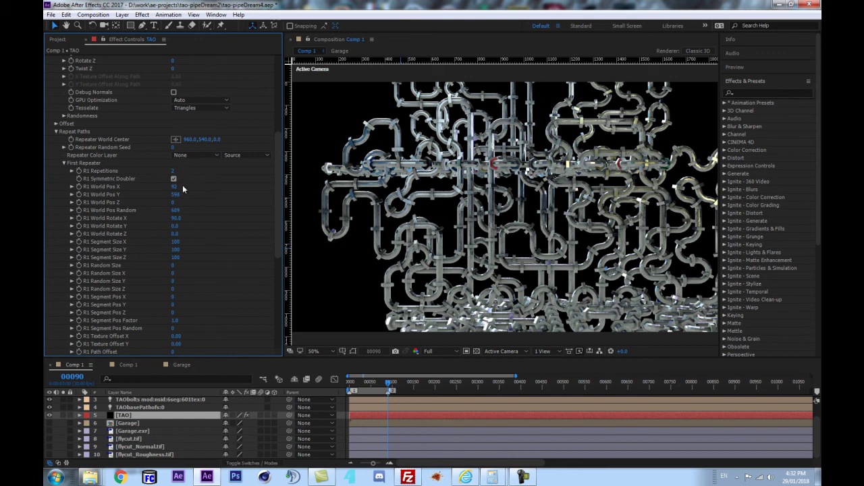
scroll(445, 238, down, 2)
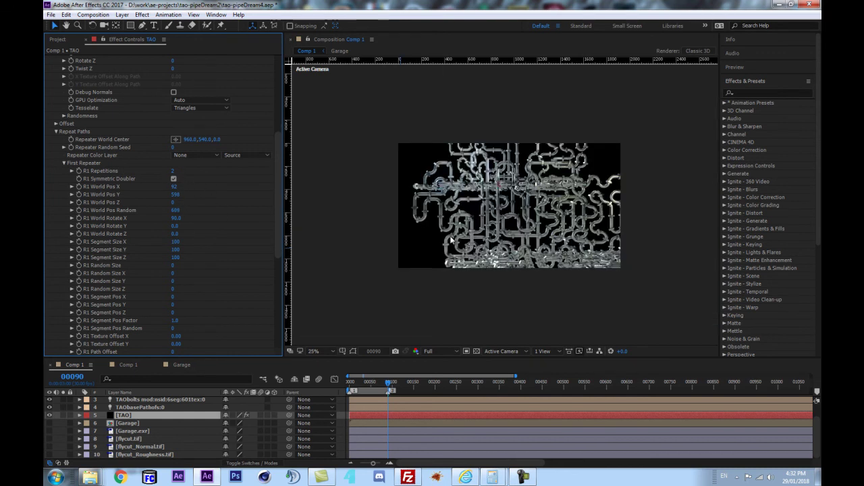
click(173, 226)
key(Return)
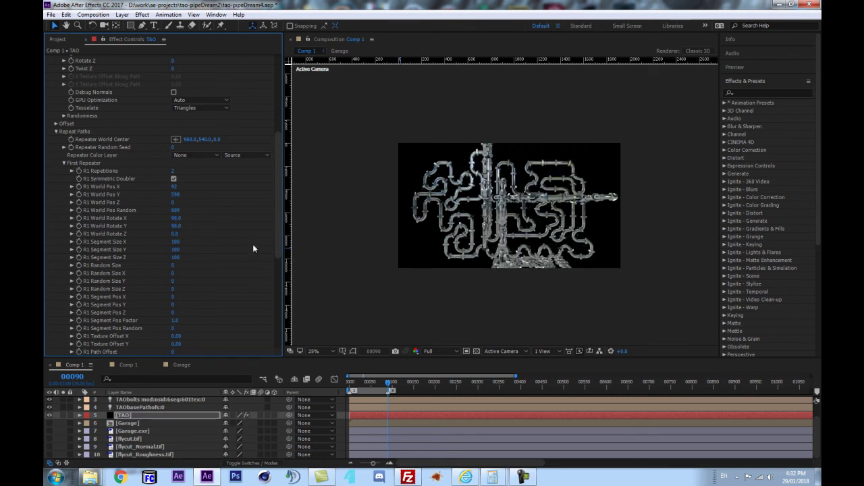
click(173, 202)
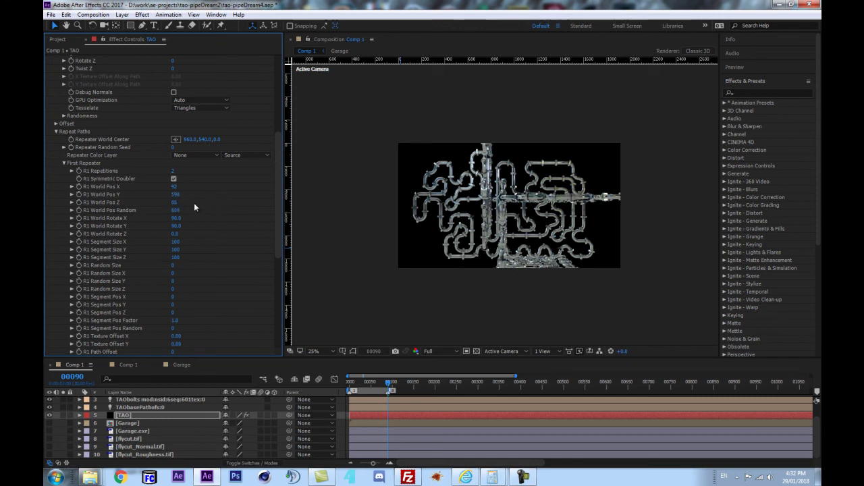
drag(176, 195, 120, 195)
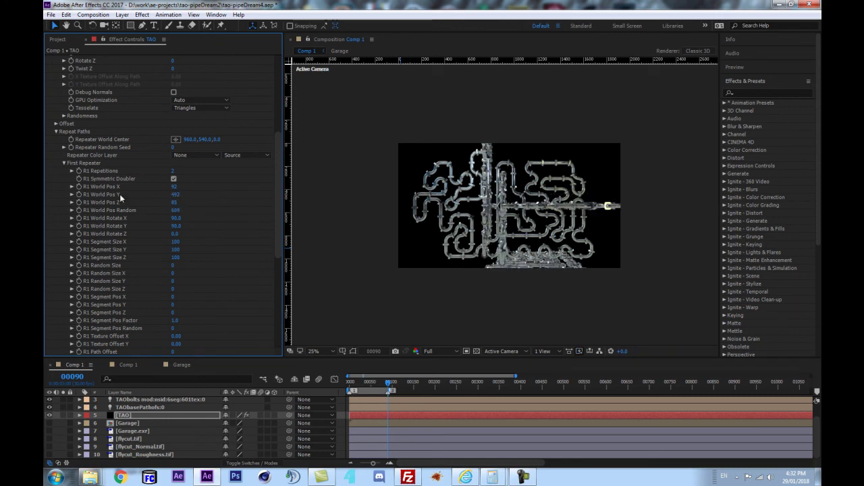
drag(222, 180, 249, 185)
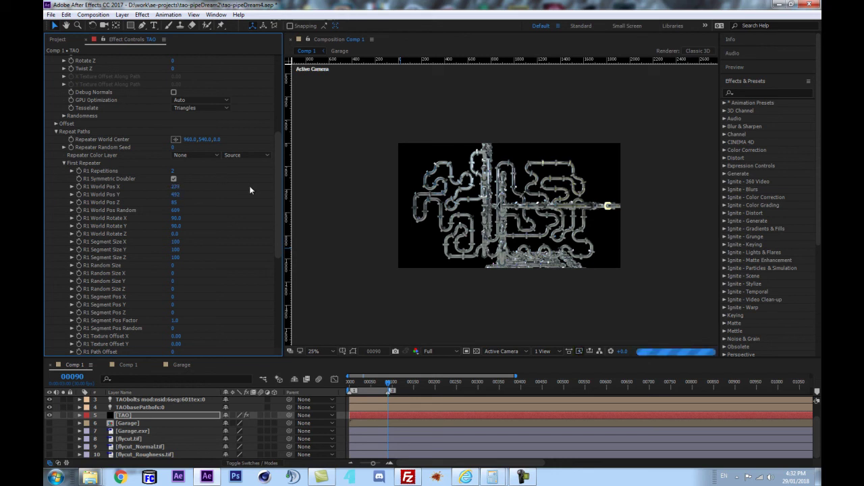
key(ctrl+z)
key(ctrl+z)
key(ctrl+z)
- Undo the First Repeater's R1 World Rotate Y change and set R1 World Pos Z to 183
key(ctrl+z)
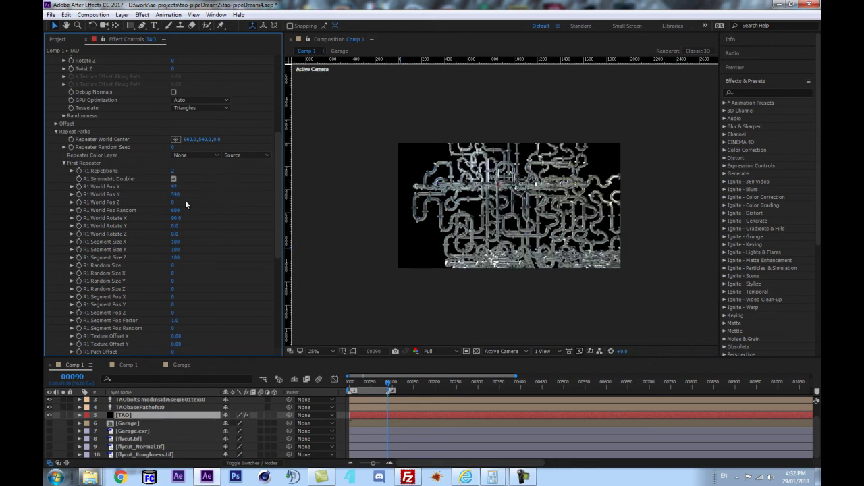
drag(177, 195, 157, 195)
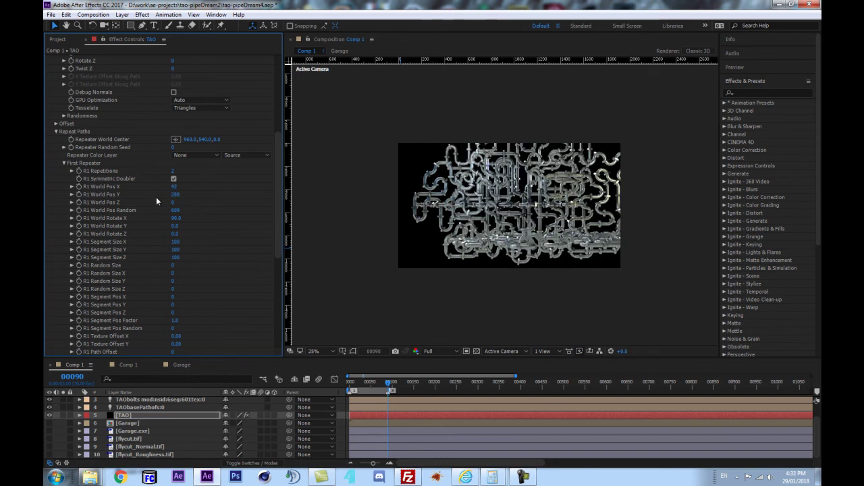
key(ctrl+z)
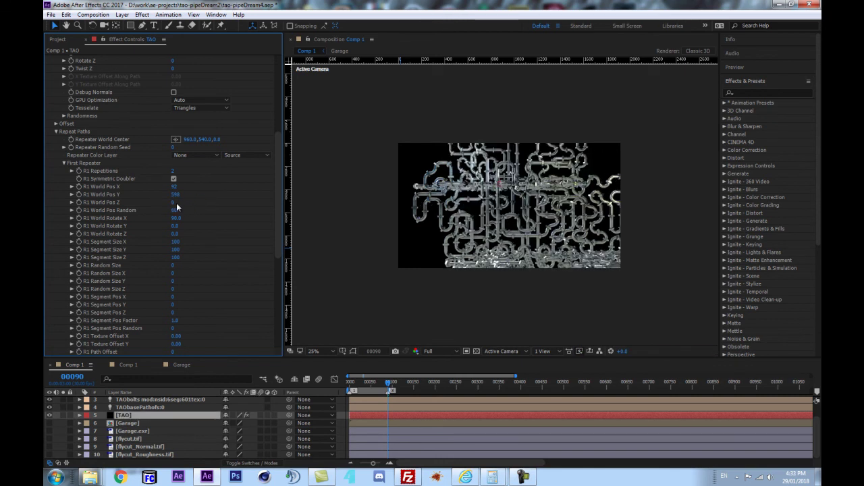
drag(174, 203, 251, 199)
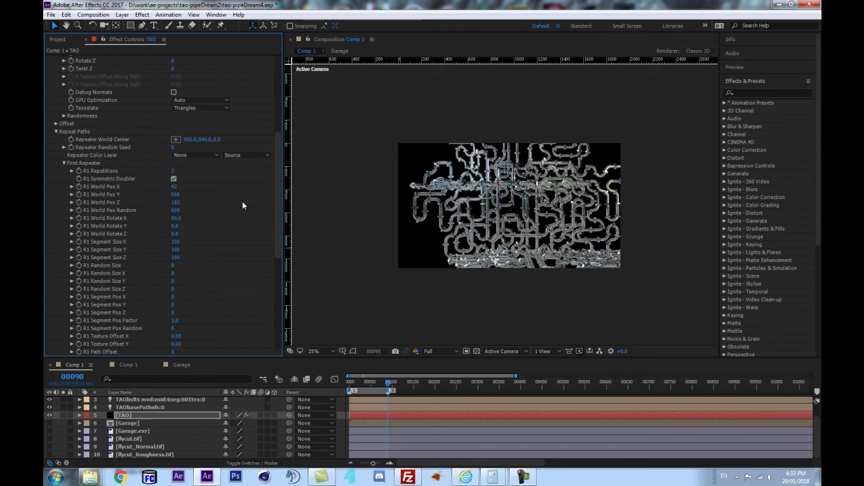
scroll(552, 208, up, 2)
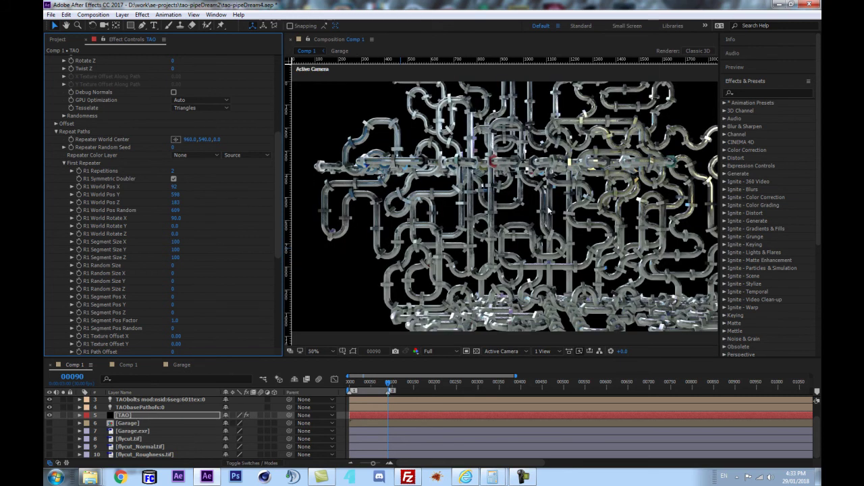
scroll(544, 214, down, 2)
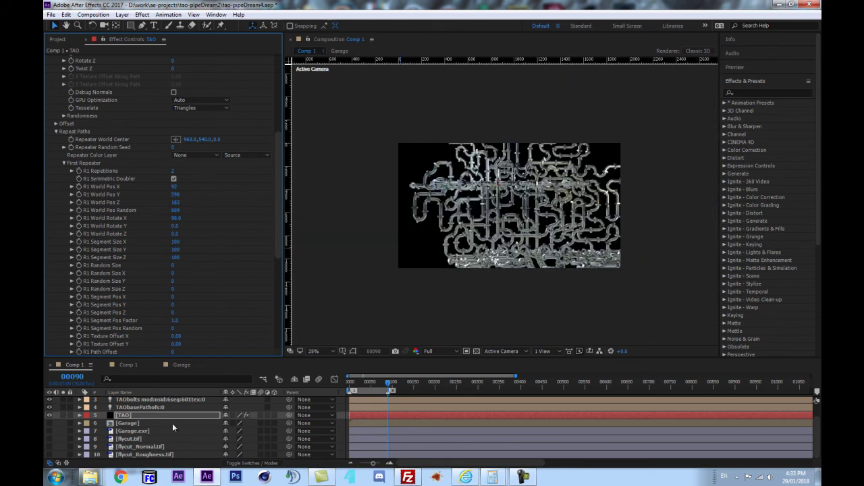
- From the first frame, select all Position keyframes of the TAObasePathofs light and shift the path so its position there is 1992.5, 1268.8
click(131, 416)
scroll(134, 416, up, 1)
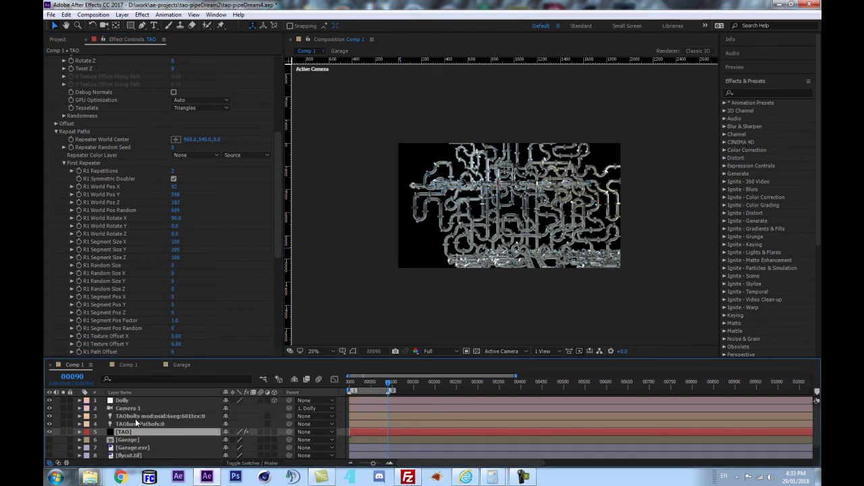
click(131, 417)
click(135, 424)
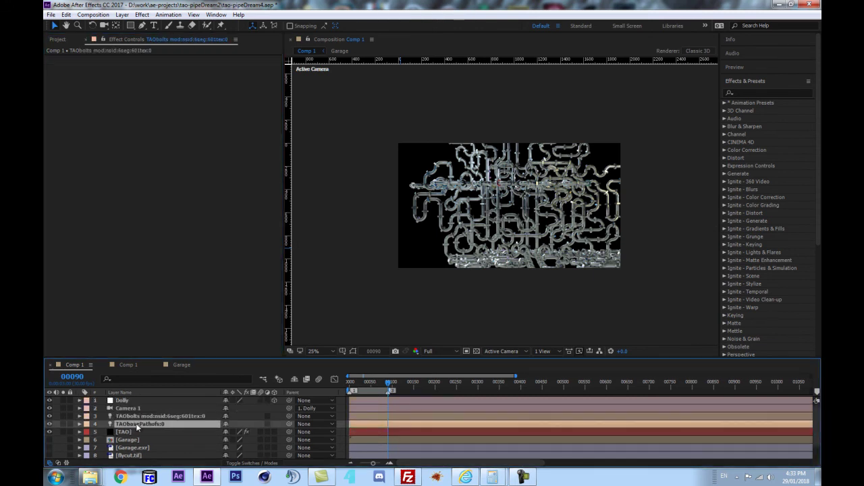
key(Home)
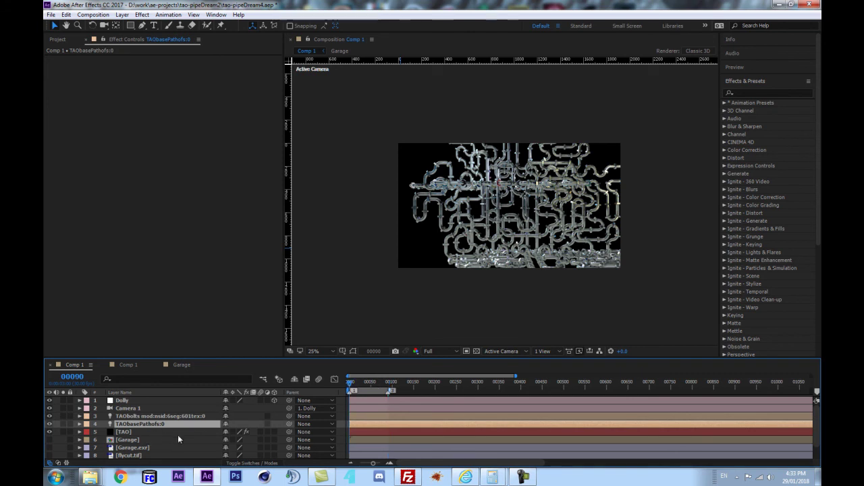
key(p)
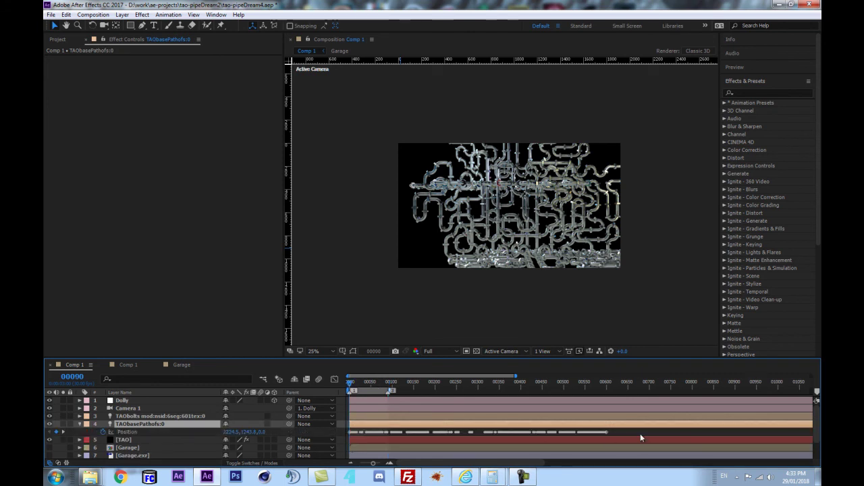
drag(640, 433, 284, 424)
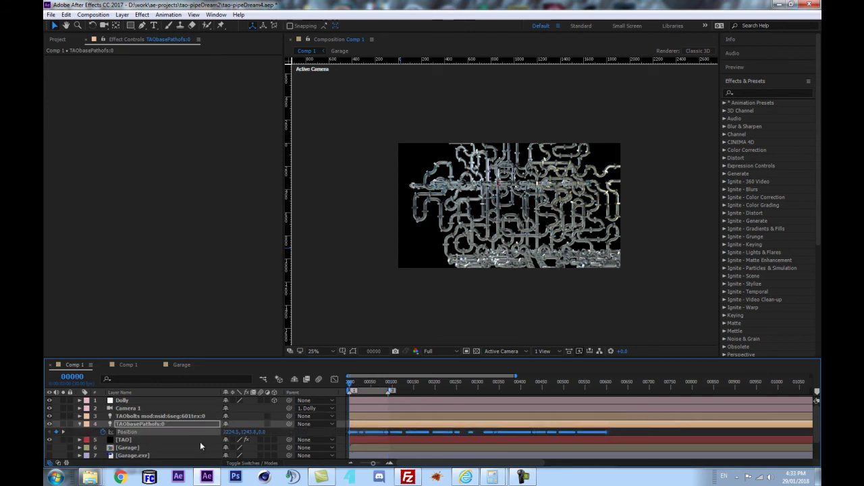
drag(230, 433, 159, 436)
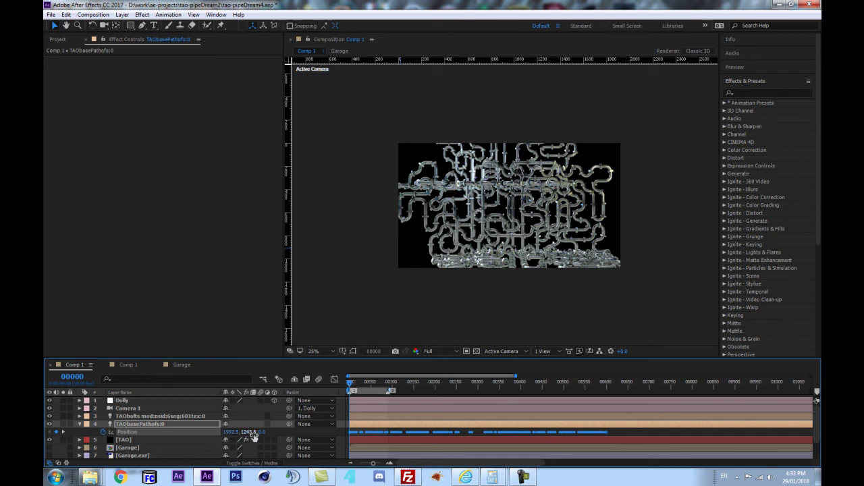
drag(252, 432, 273, 431)
click(195, 425)
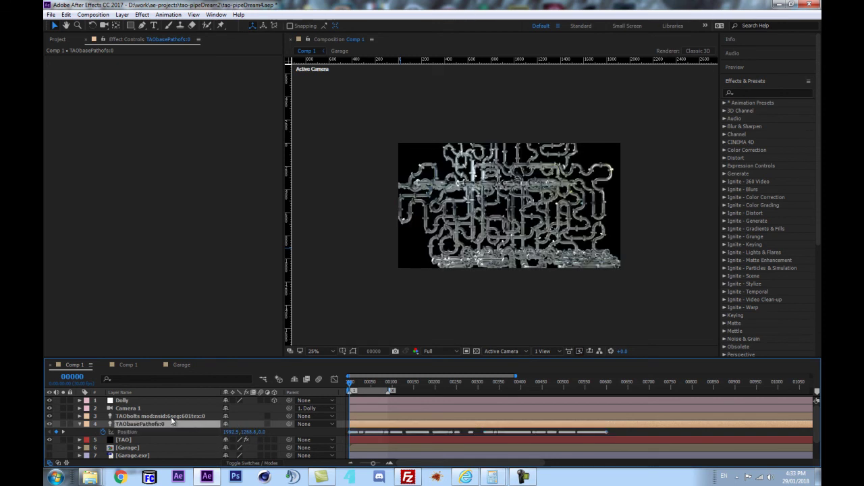
- Add a 3D null object and parent the TAObolts and TAObasePathofs lights to it
click(168, 416)
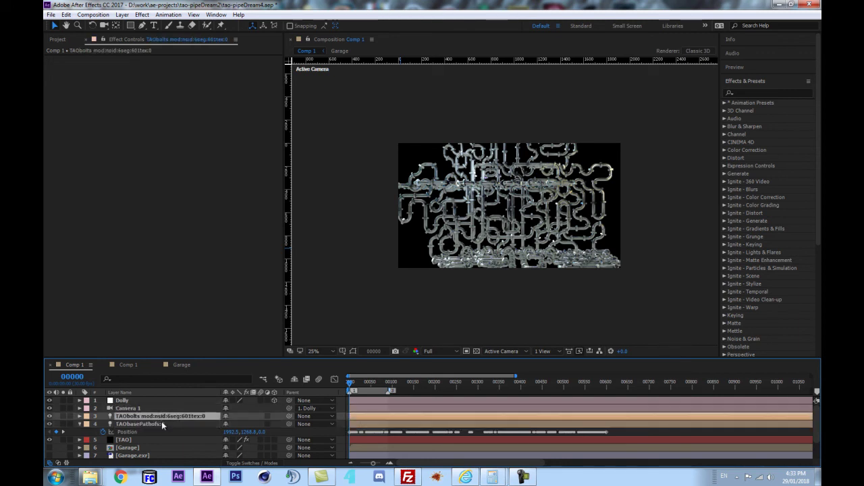
key(ctrl+alt+shift+y)
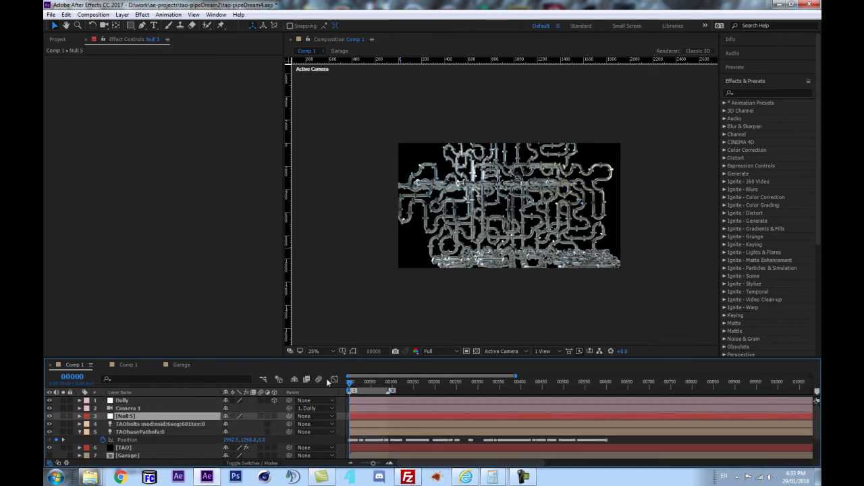
click(274, 416)
click(125, 425)
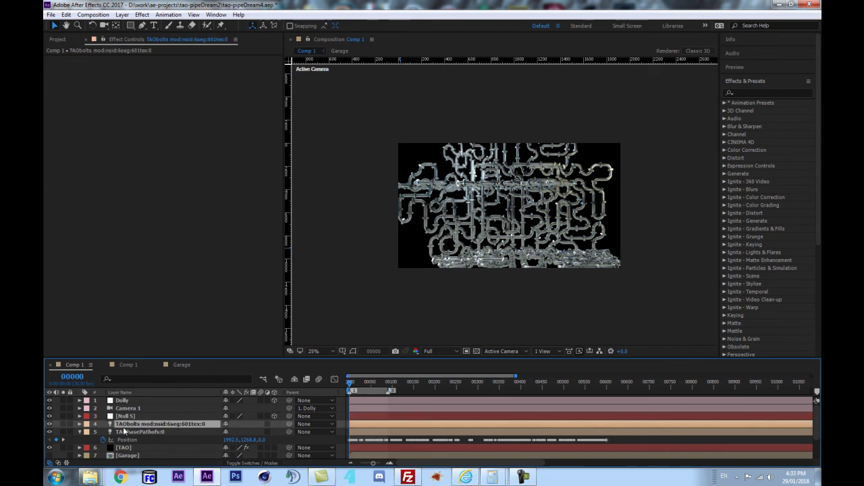
shift+click(147, 433)
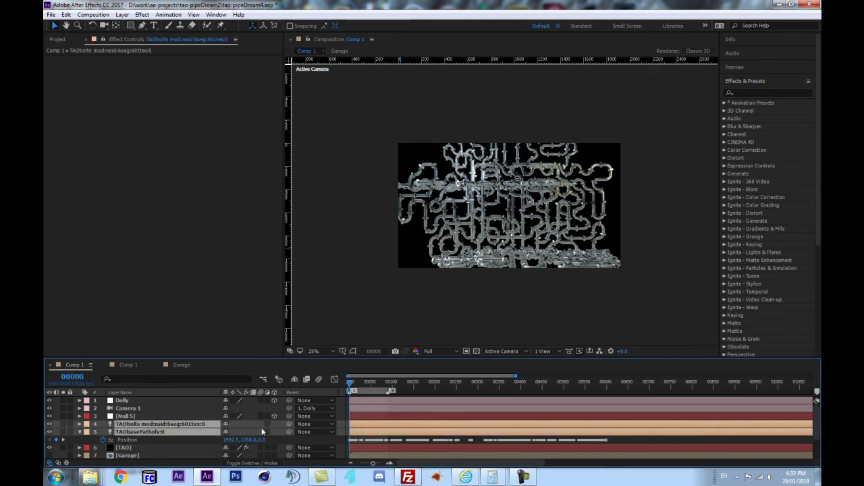
drag(289, 424, 146, 419)
- Set the null's X position to 895 to shift both parented lights
click(144, 419)
key(p)
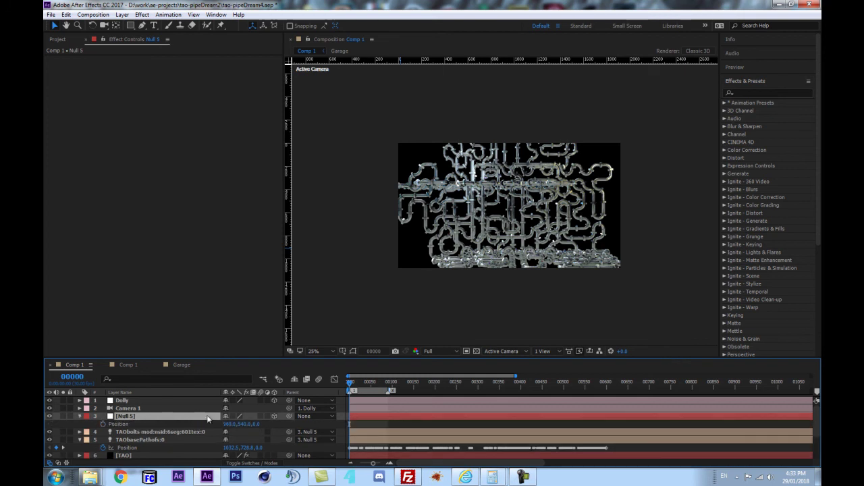
click(80, 440)
drag(231, 425, 278, 466)
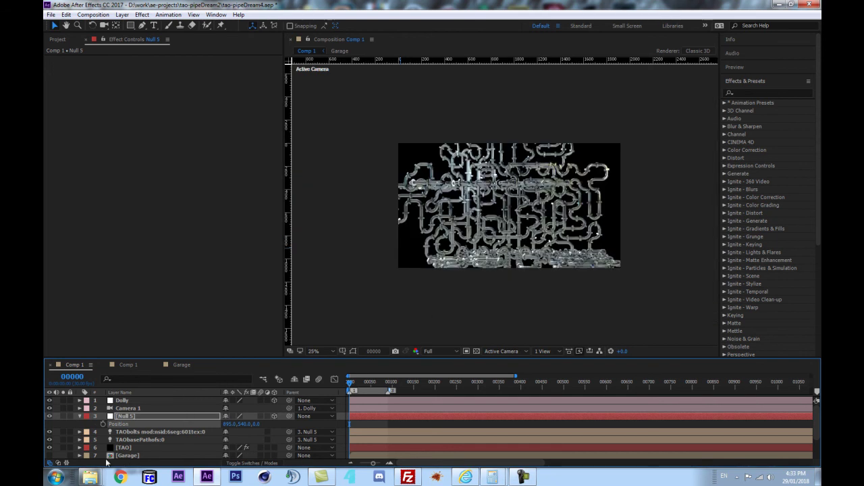
- In the TAO layer's Second Repeater, turn off R2 Symmetric Doubler and set R2 Repetitions to 1
click(132, 448)
scroll(131, 255, down, 5)
click(67, 289)
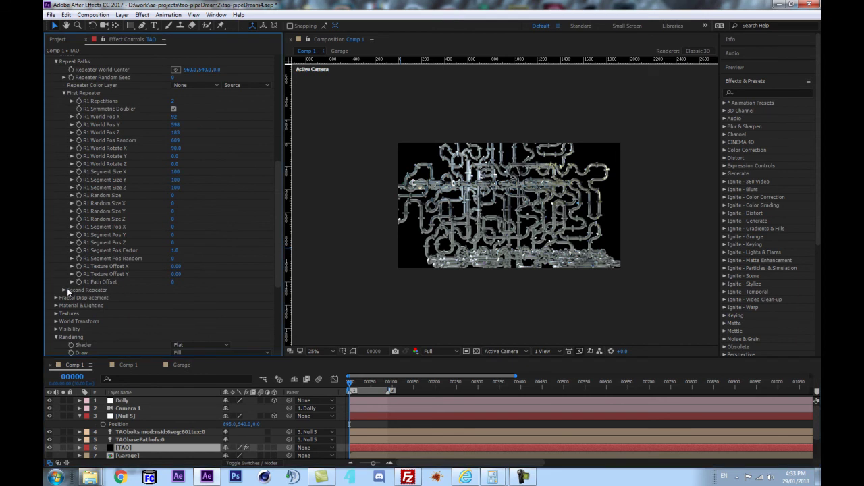
click(63, 290)
scroll(80, 289, down, 5)
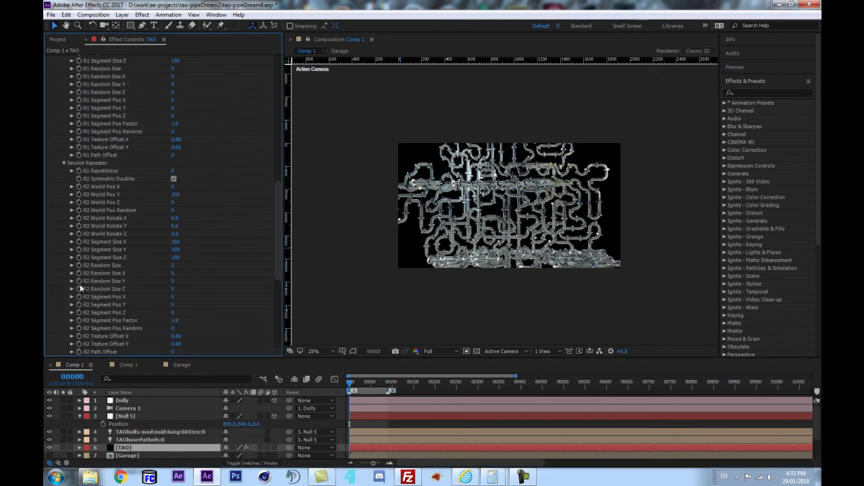
click(173, 179)
click(173, 171)
text(1)
key(Return)
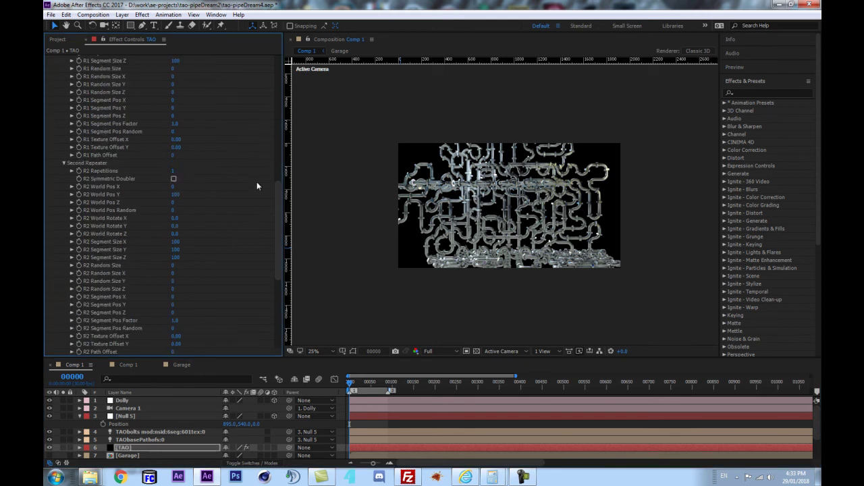
- Set the Second Repeater's R2 World Pos Y to 0
click(176, 194)
text(0)
key(Return)
drag(172, 203, 331, 191)
drag(173, 202, 110, 210)
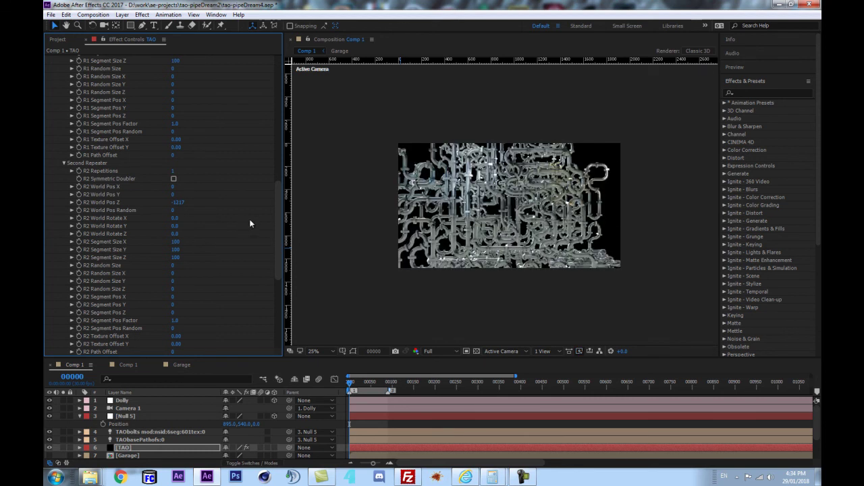
key(ctrl+z)
click(175, 203)
text(0)
key(Return)
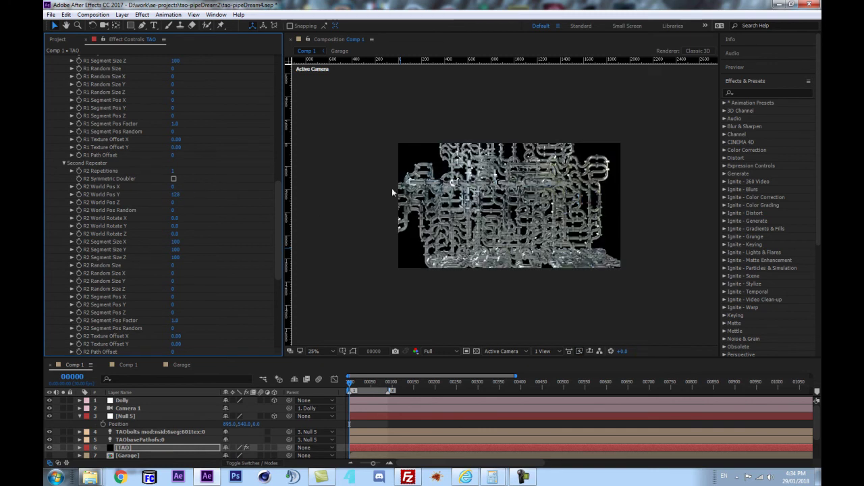
key(ctrl+z)
- Set the Second Repeater's R2 World Pos Z to 341 and the First Repeater's R1 Repetitions to 0
drag(173, 203, 332, 207)
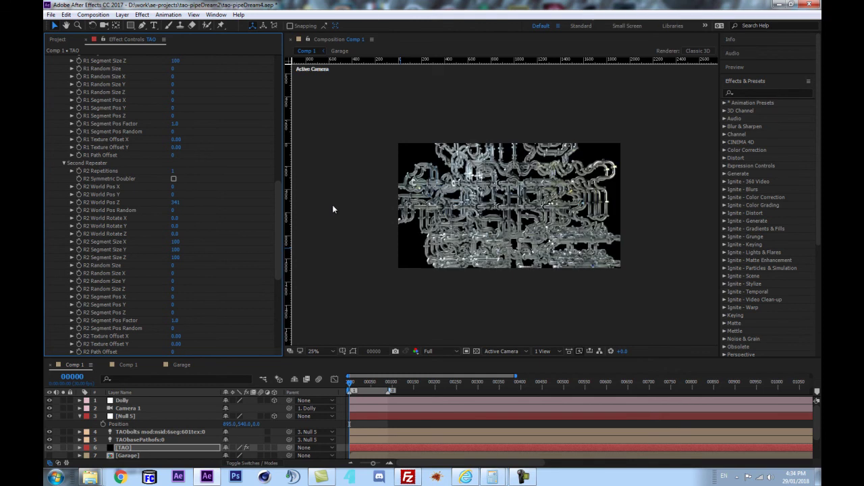
scroll(495, 237, up, 2)
scroll(160, 143, up, 6)
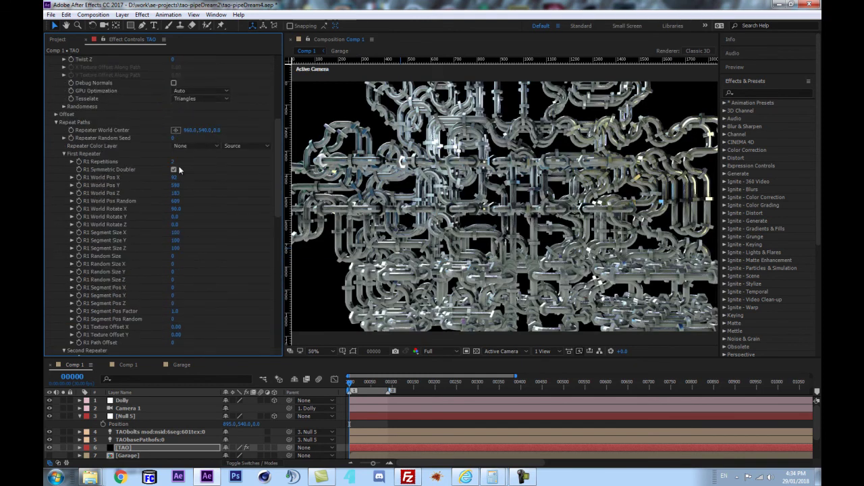
click(172, 162)
text(0)
click(188, 171)
- Move the Second Repeater's copy far back in depth with an R2 World Pos Z of 4870
scroll(183, 284, down, 5)
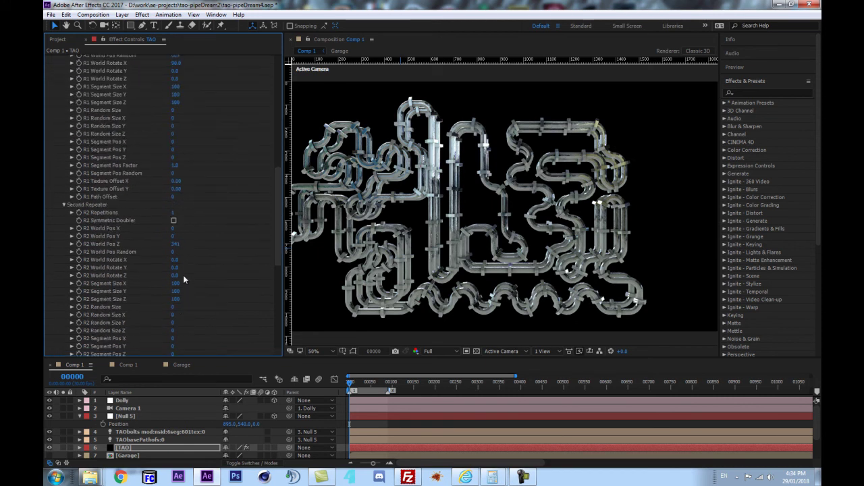
drag(176, 245, 441, 234)
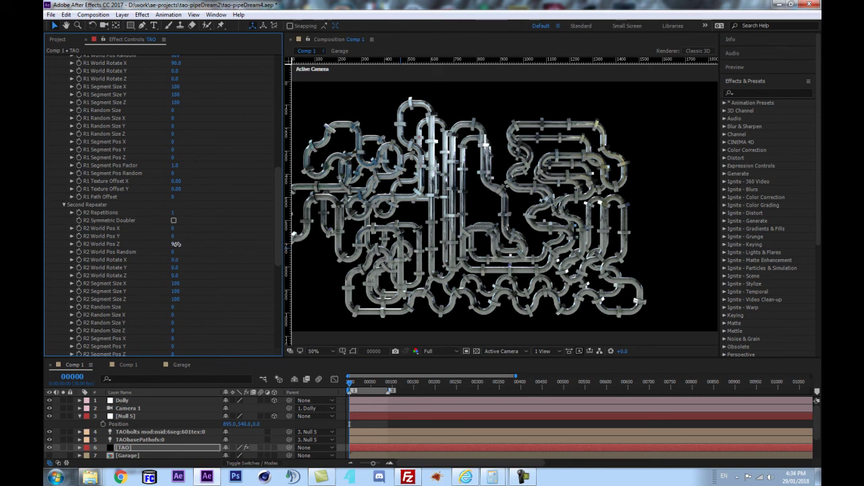
drag(176, 243, 389, 228)
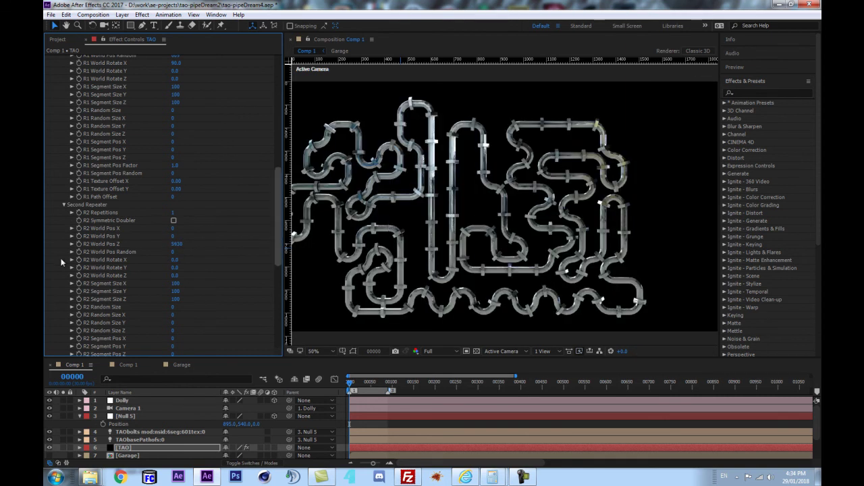
drag(177, 243, 125, 248)
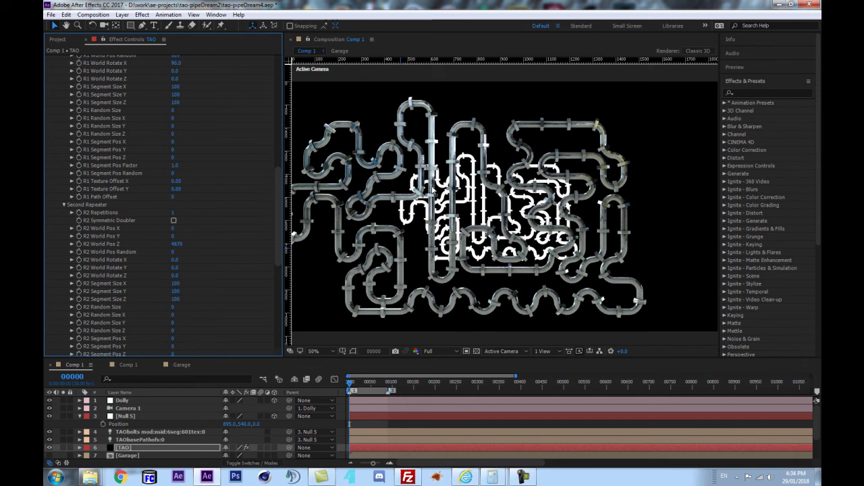
- In the TAO layer's Visibility settings, set Far to 100000, Fog Start to 80000 and Fog End to 100000
scroll(265, 223, down, 8)
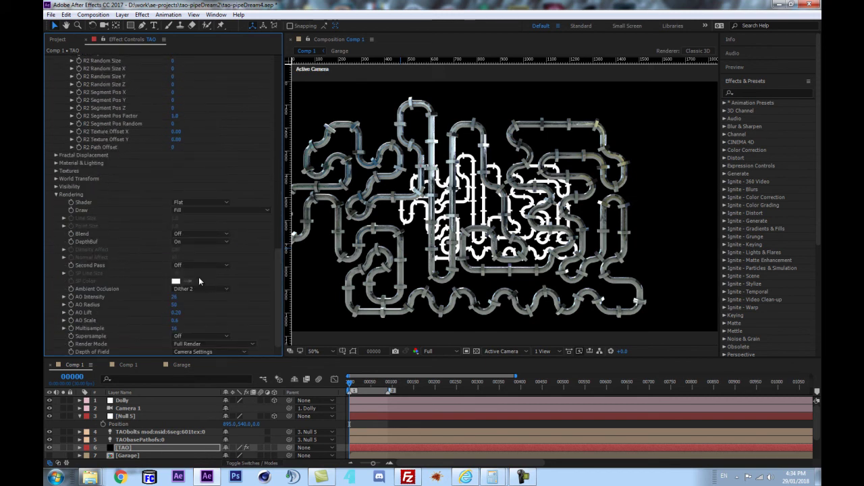
click(56, 187)
click(179, 203)
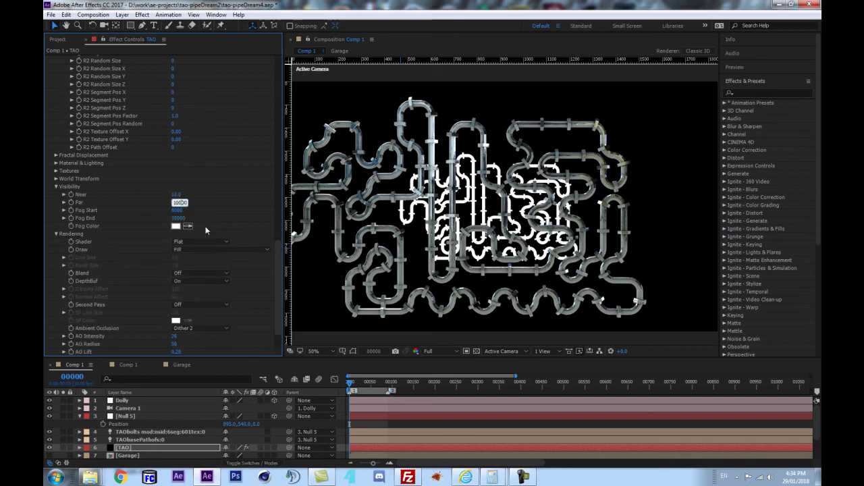
text(0)
click(178, 210)
text(80000)
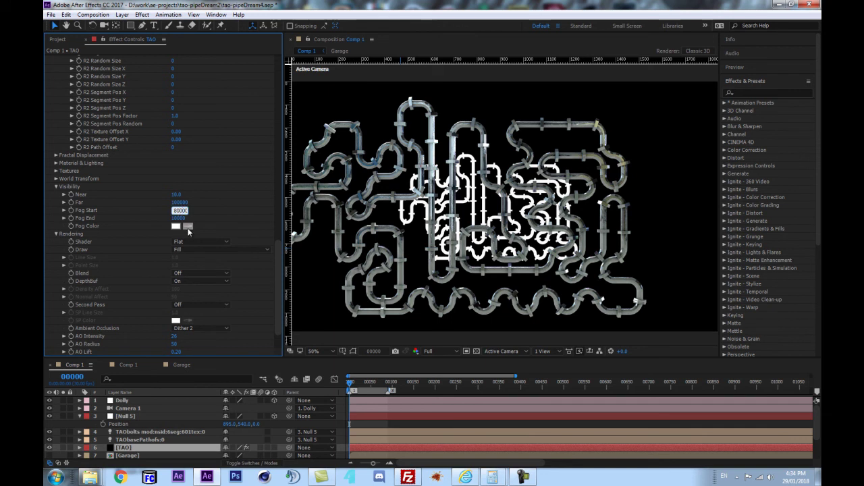
click(182, 218)
text(300000)
key(Return)
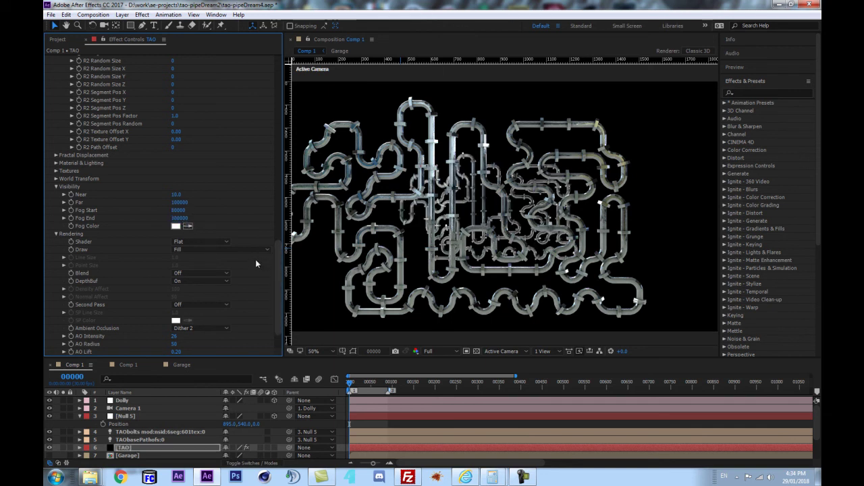
- Set the First Repeater's R1 Repetitions to 2 and enable R1 Symmetric Doubler
scroll(135, 162, up, 10)
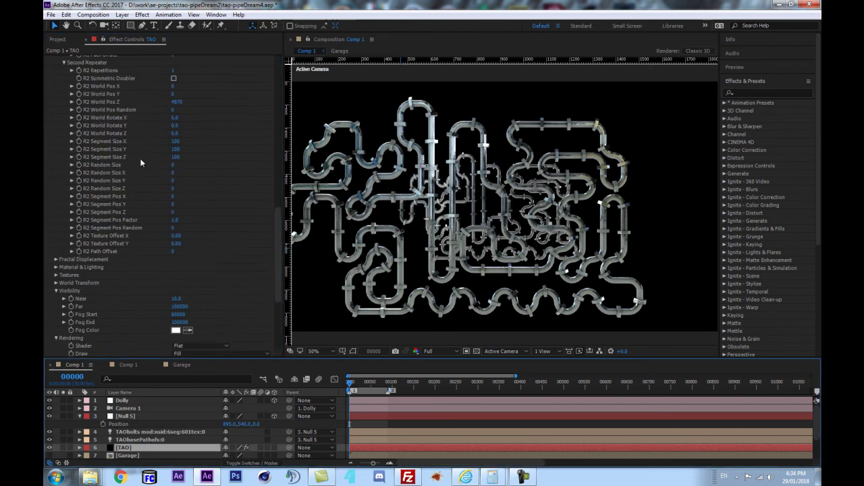
scroll(126, 160, up, 5)
click(173, 151)
click(172, 145)
text(2)
click(208, 149)
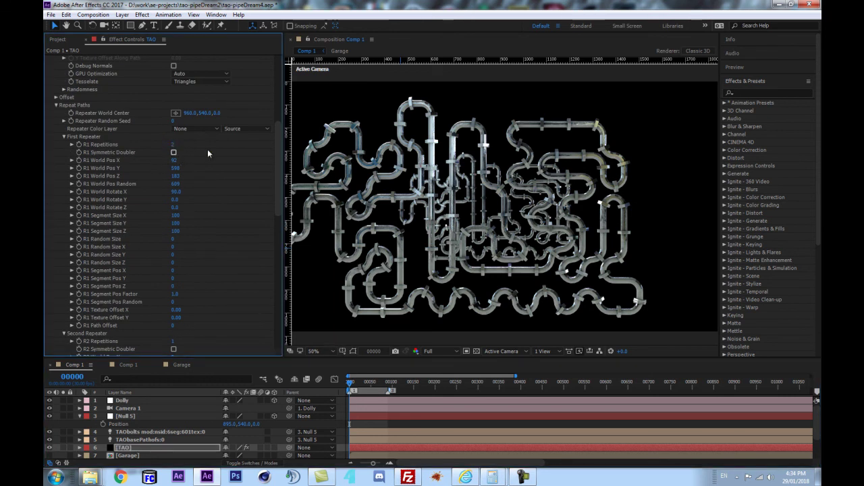
click(174, 153)
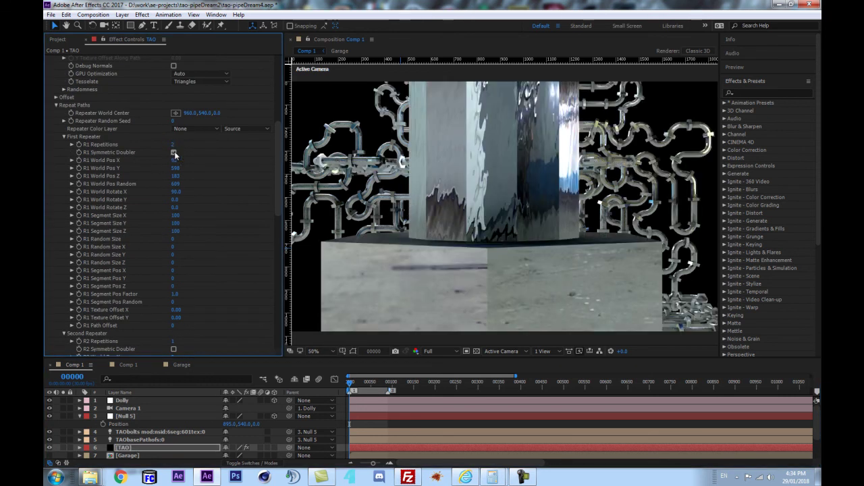
- Try a different R2 Repetitions value in the Second Repeater and restore it to 1
scroll(181, 246, down, 4)
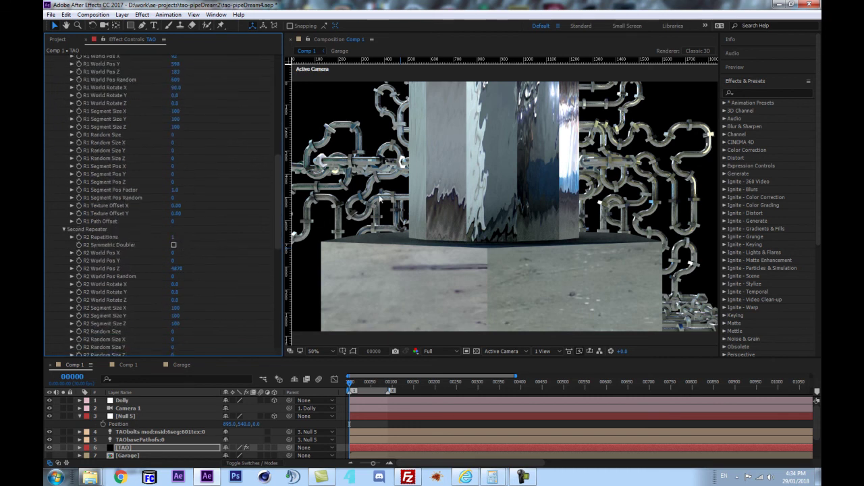
scroll(398, 212, down, 1)
scroll(398, 212, up, 1)
scroll(398, 212, down, 1)
scroll(398, 212, up, 1)
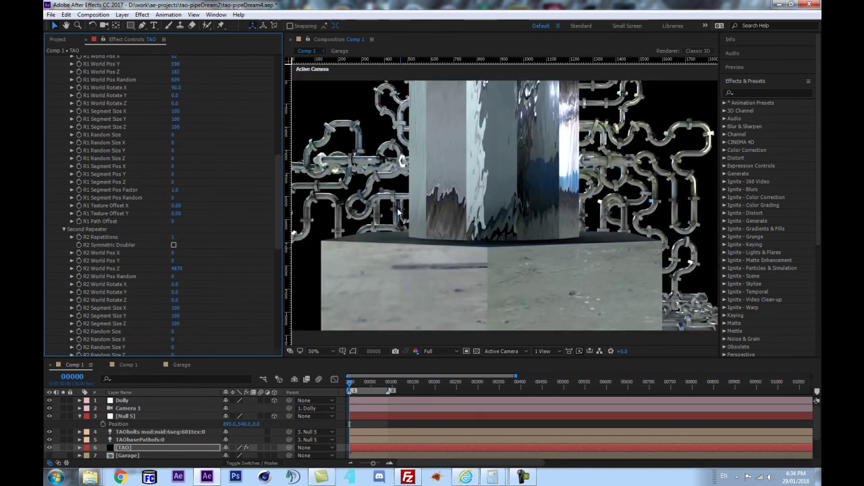
click(173, 237)
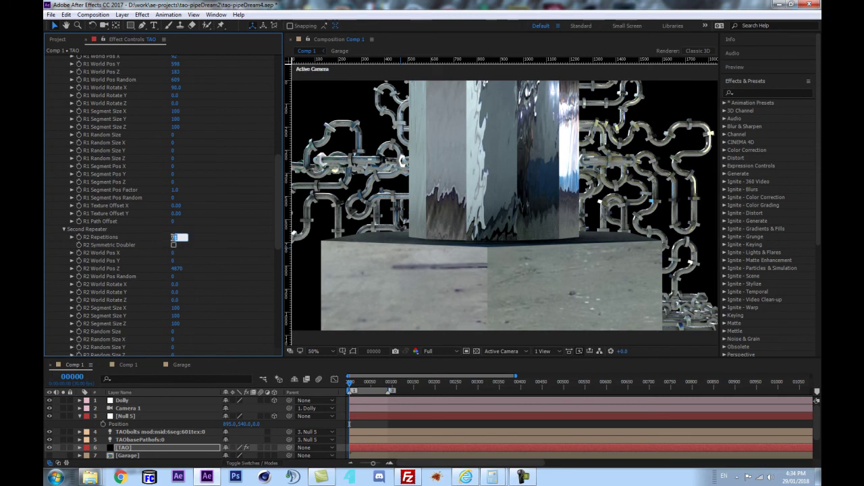
key(Return)
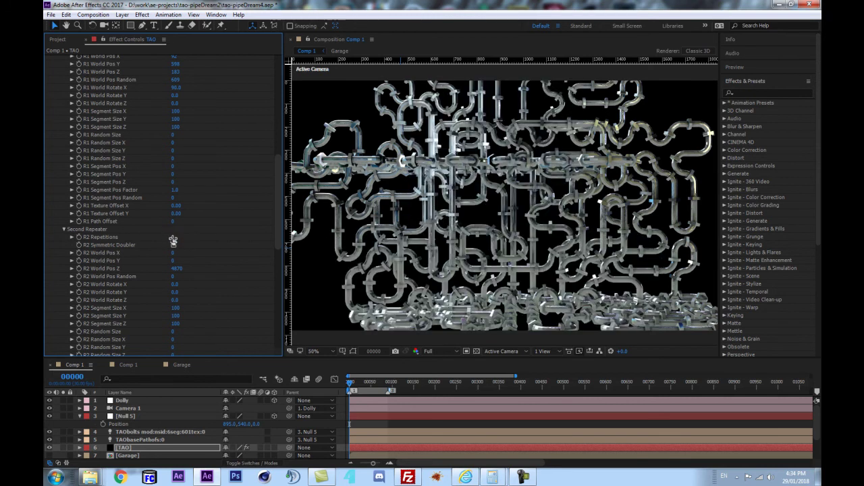
click(173, 237)
text(1)
key(Return)
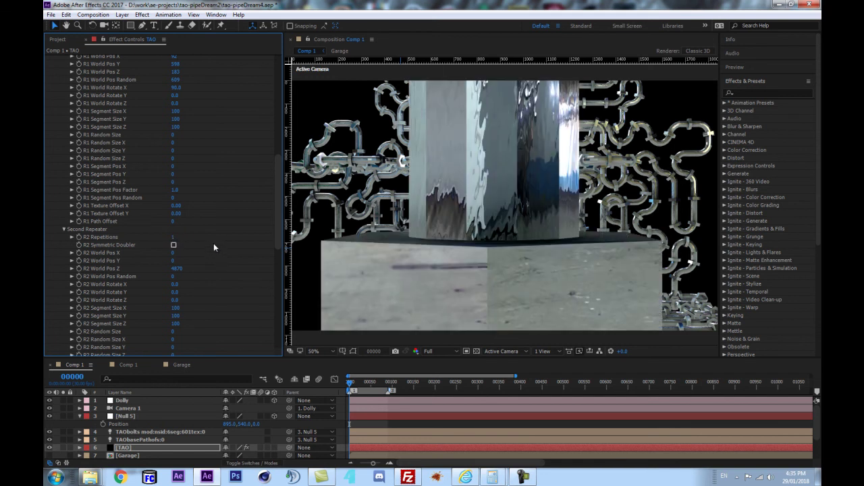
- Shift Null 5 horizontally to an X position of 817
click(134, 418)
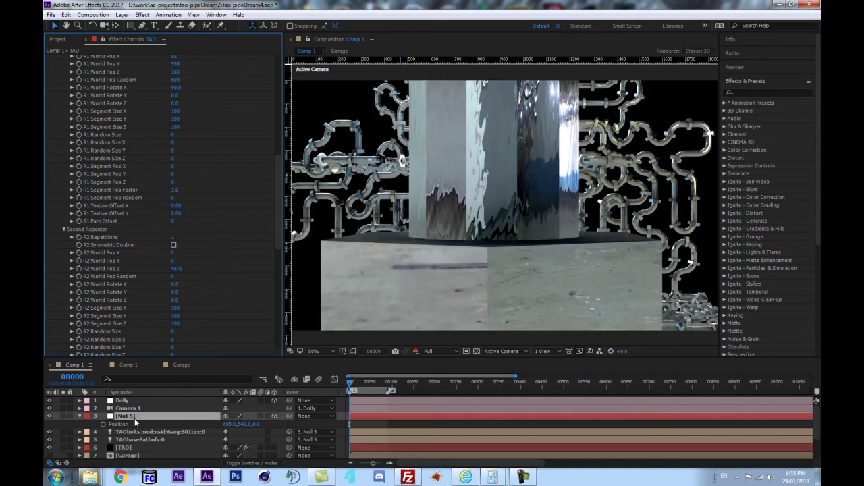
drag(232, 425, 199, 426)
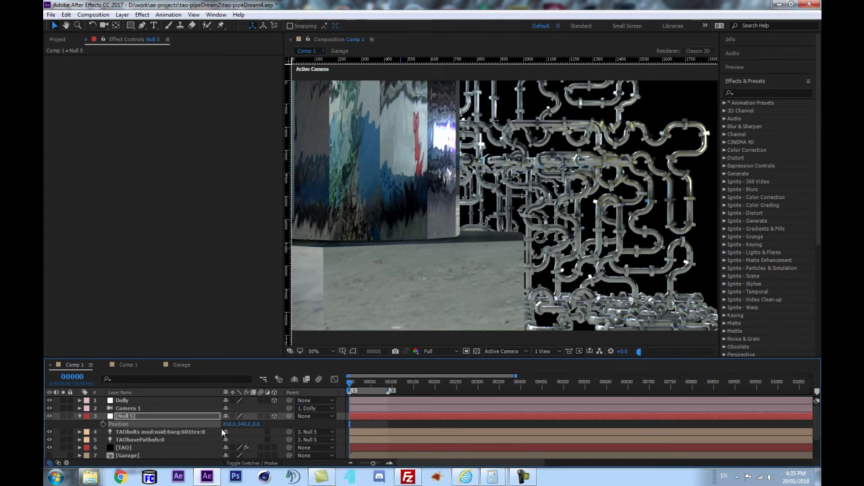
scroll(534, 210, down, 2)
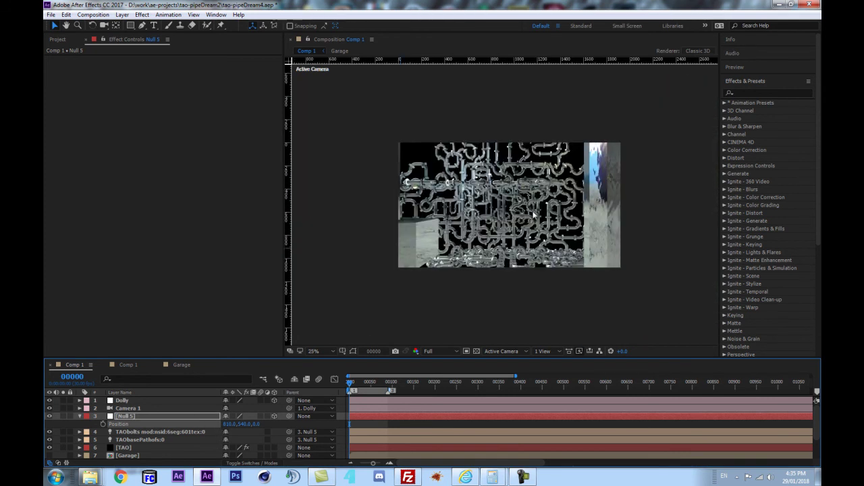
drag(226, 425, 230, 426)
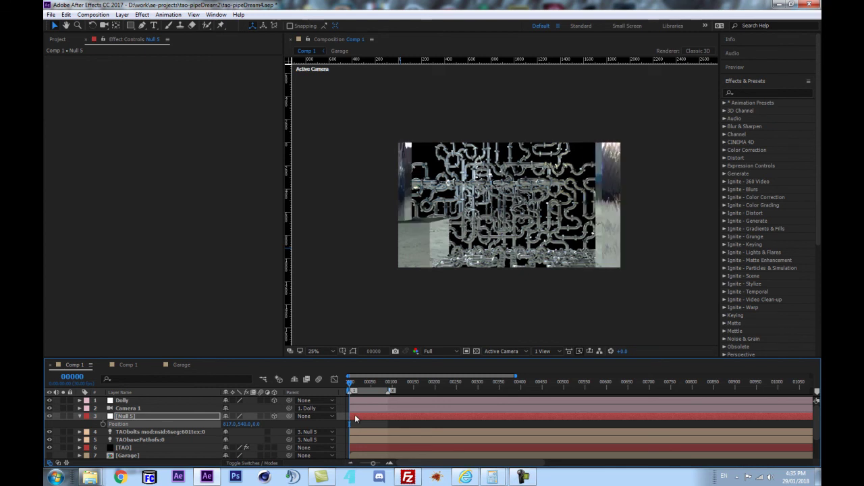
- On the TAO layer, set the Second Repeater's R2 World Pos Z to 5000
click(123, 449)
scroll(135, 175, down, 10)
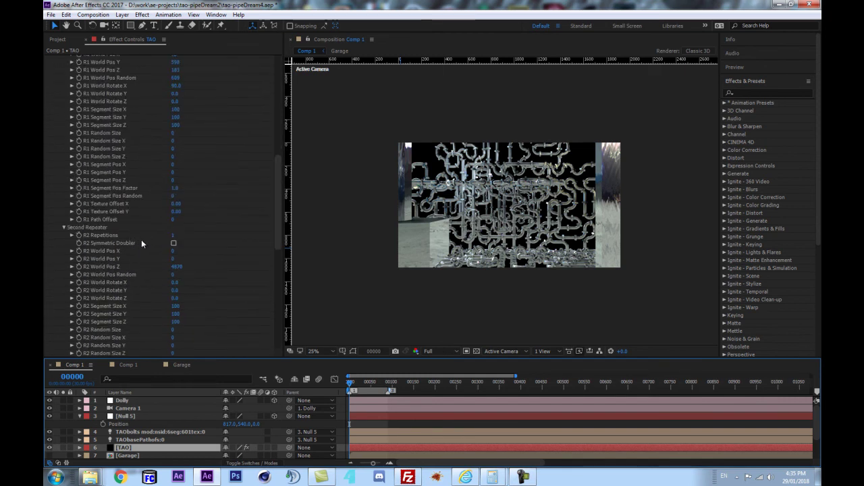
click(174, 269)
text(5000)
key(Return)
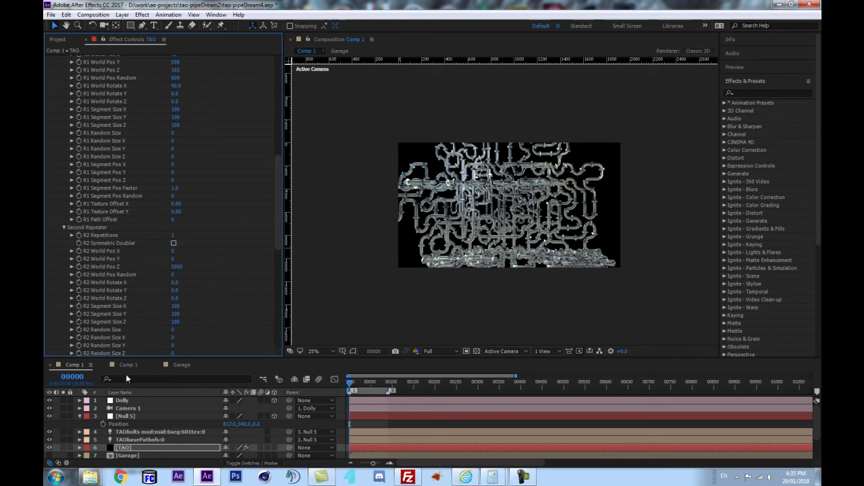
- Keyframe the TAO layer's W Position from frame 0 to frame 90, with a Z value of -5000 at frame 90
scroll(155, 289, down, 1)
scroll(148, 343, down, 10)
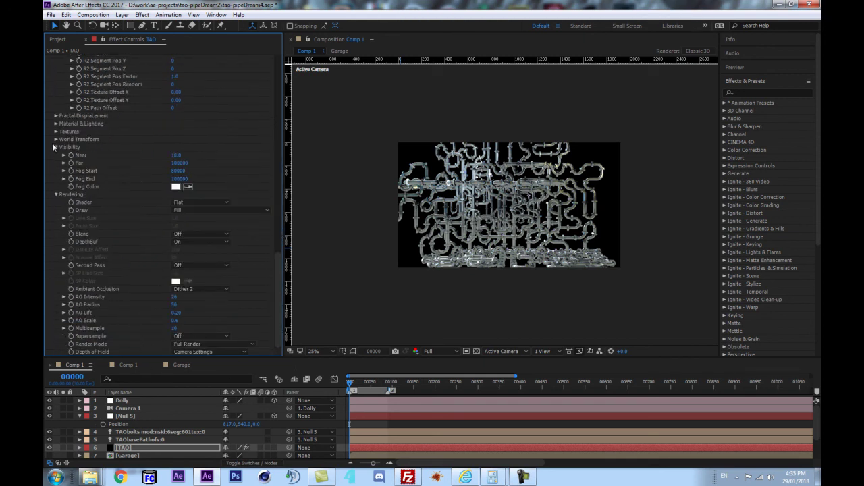
click(56, 140)
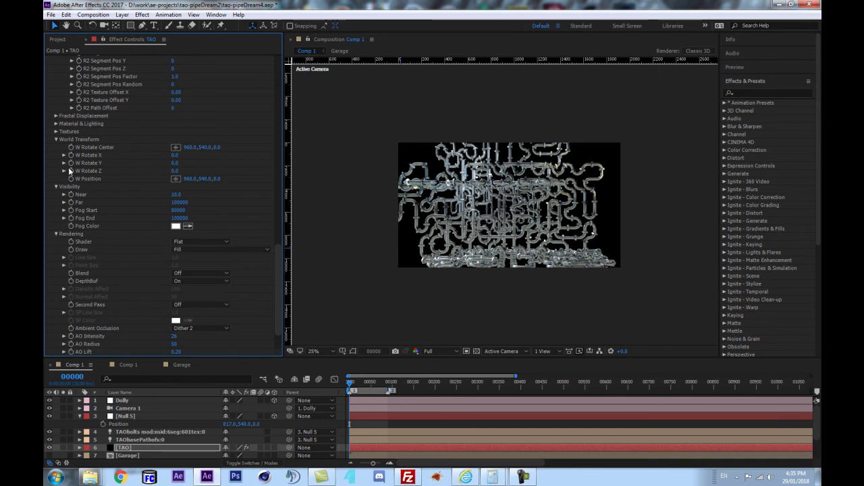
click(64, 378)
text(90)
key(Return)
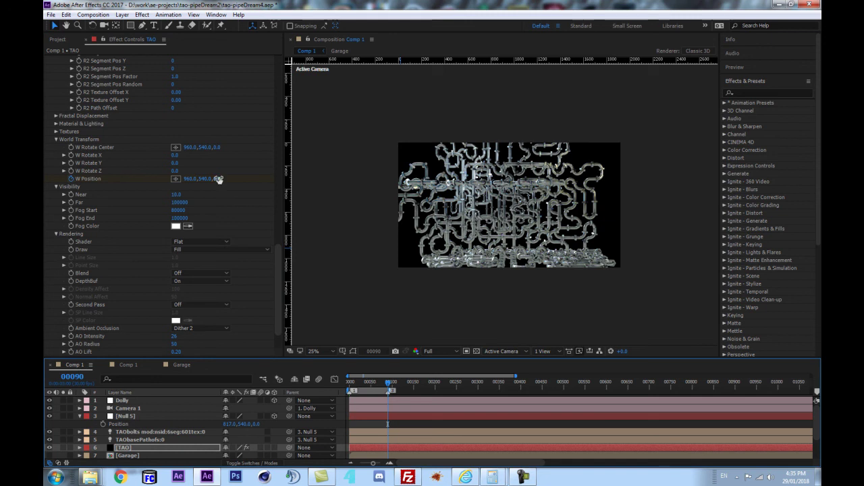
click(218, 179)
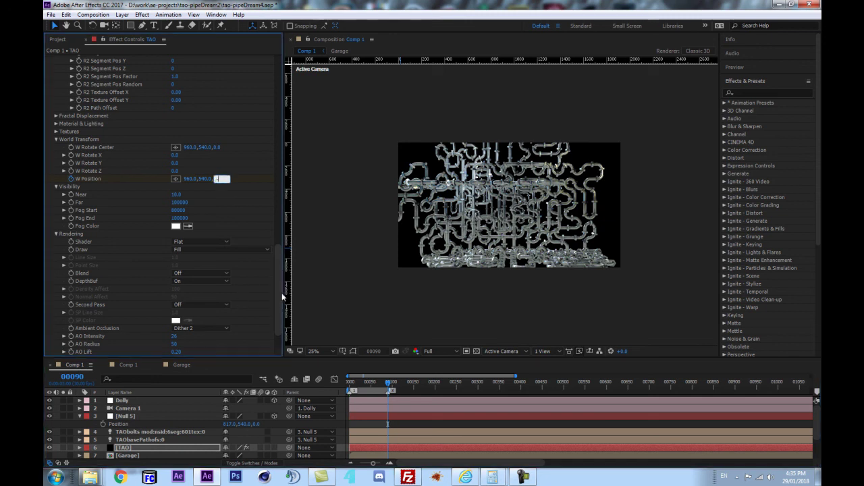
key(Return)
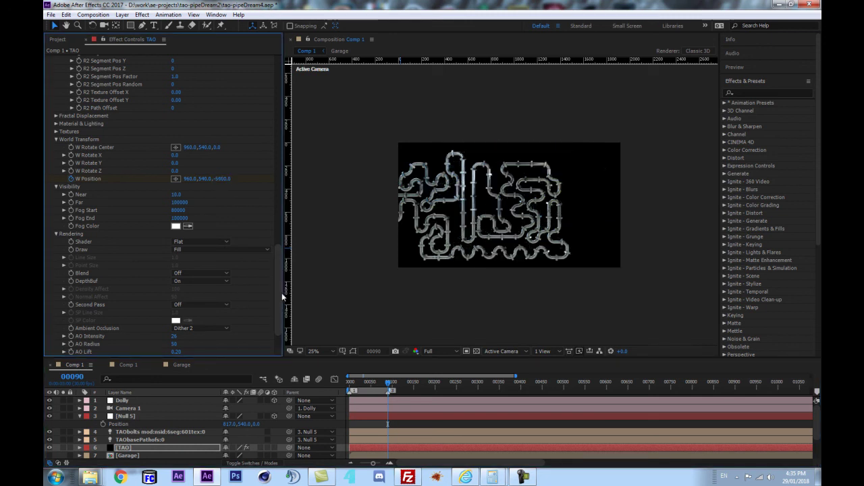
- Set the First Repeater's R1 Repetitions to 0 and compare frame 0 with frame 90 for the loop
key(Home)
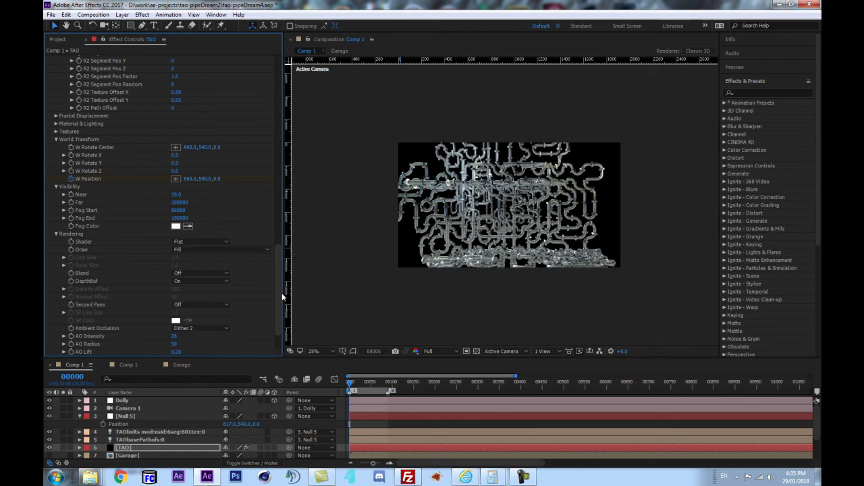
key(3)
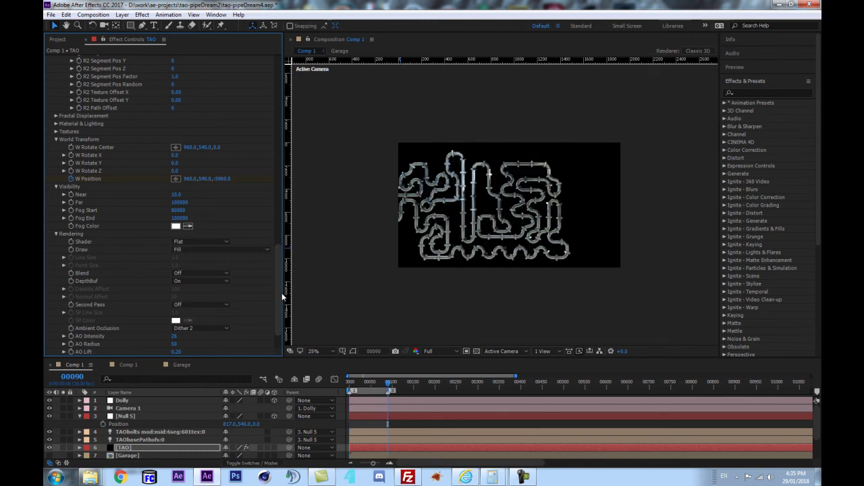
scroll(235, 148, up, 15)
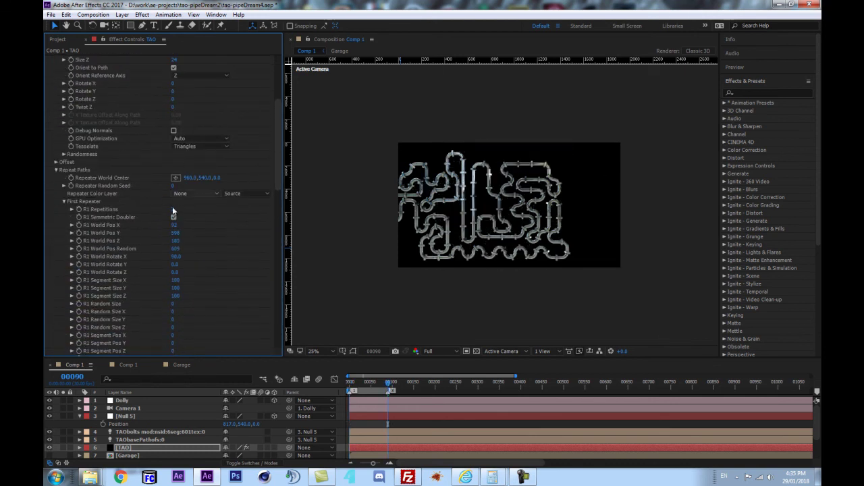
key(Return)
click(172, 208)
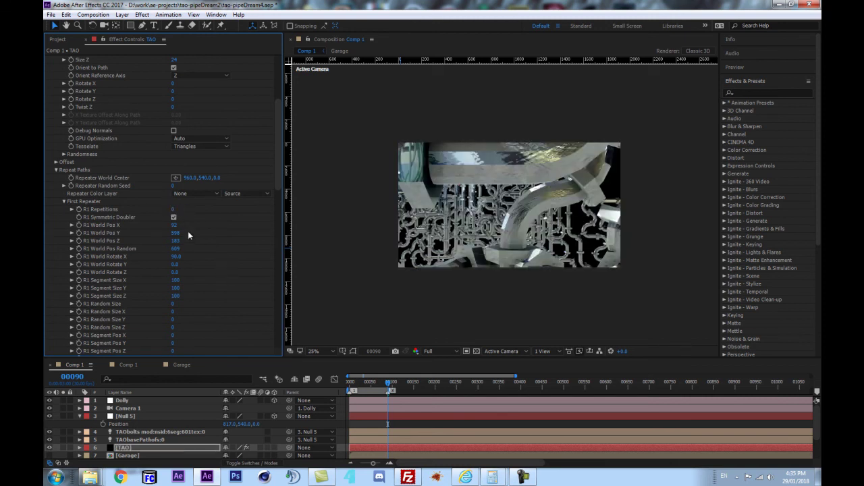
key(Home)
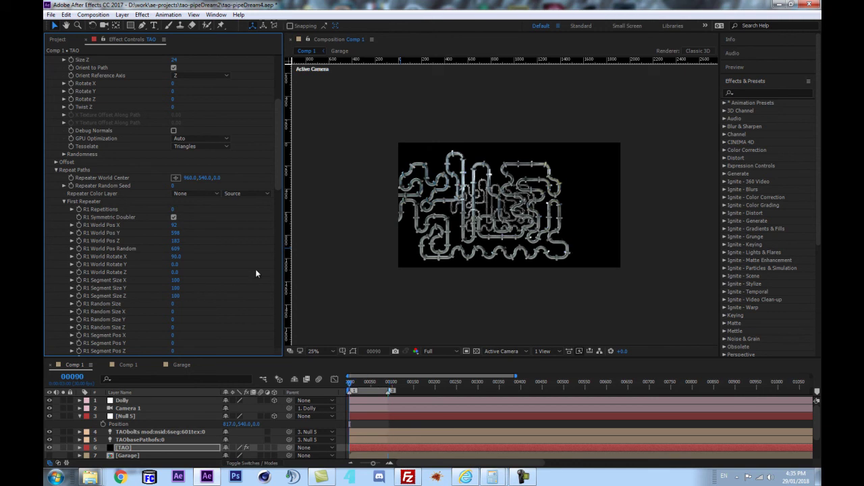
key(3)
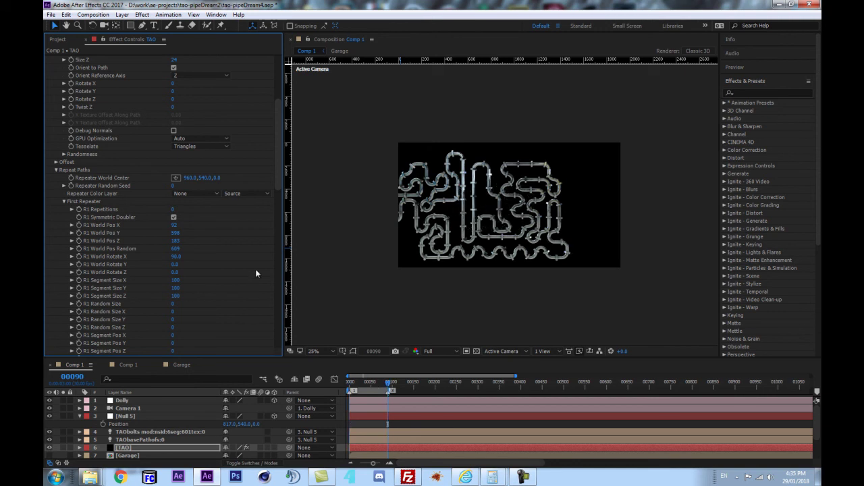
- Lower the composition's preview resolution to Quarter and play back the TAO animation
click(122, 448)
click(441, 351)
click(436, 407)
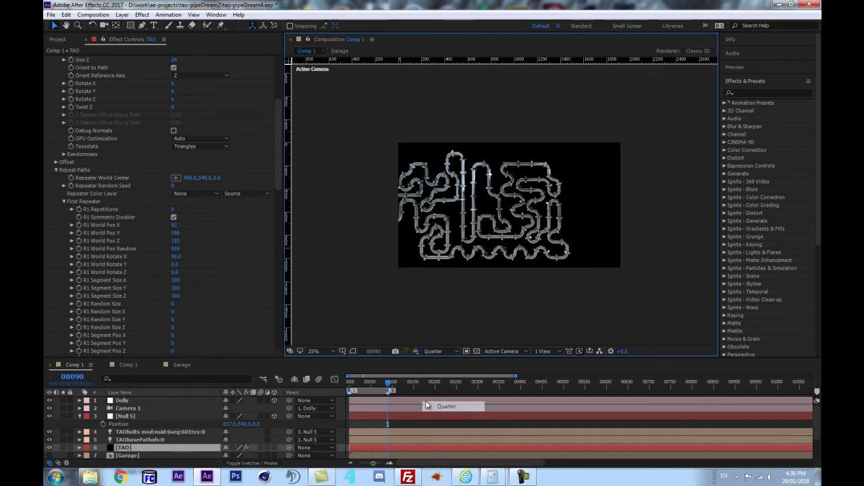
key(space)
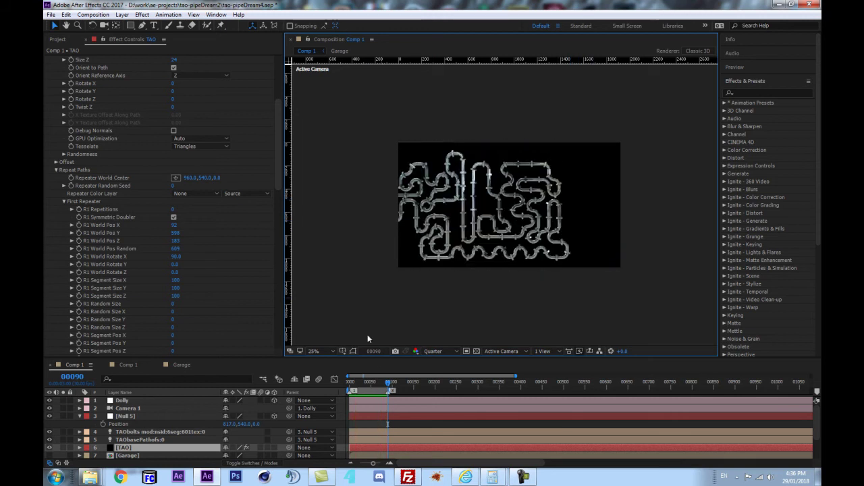
- Return to frame 0 and increase the Second Repeater's R2 Repetitions to 3
drag(373, 381, 329, 384)
scroll(150, 247, down, 10)
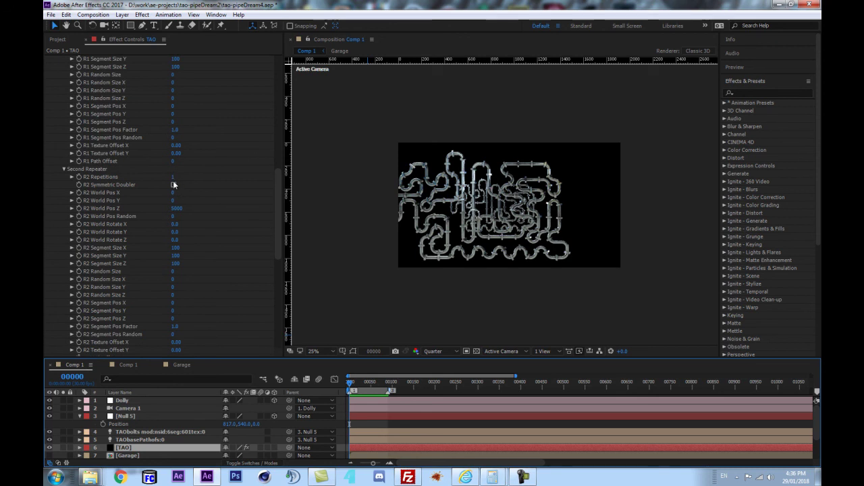
click(173, 177)
text(2)
key(Return)
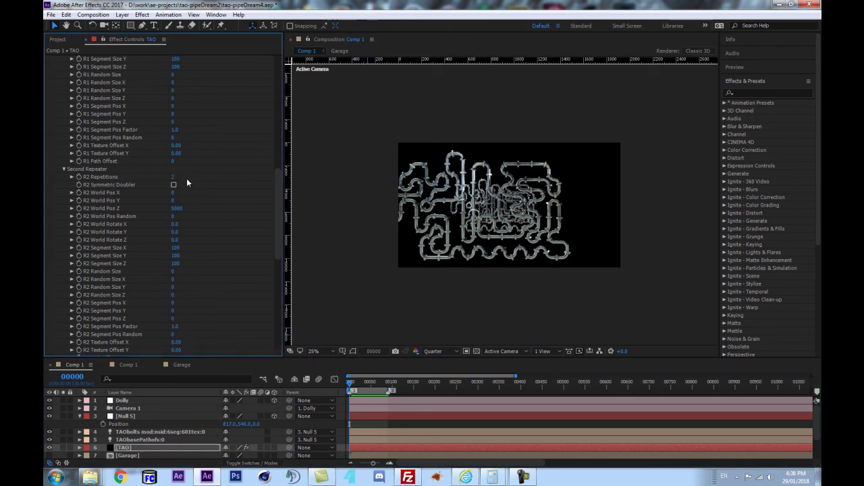
click(173, 177)
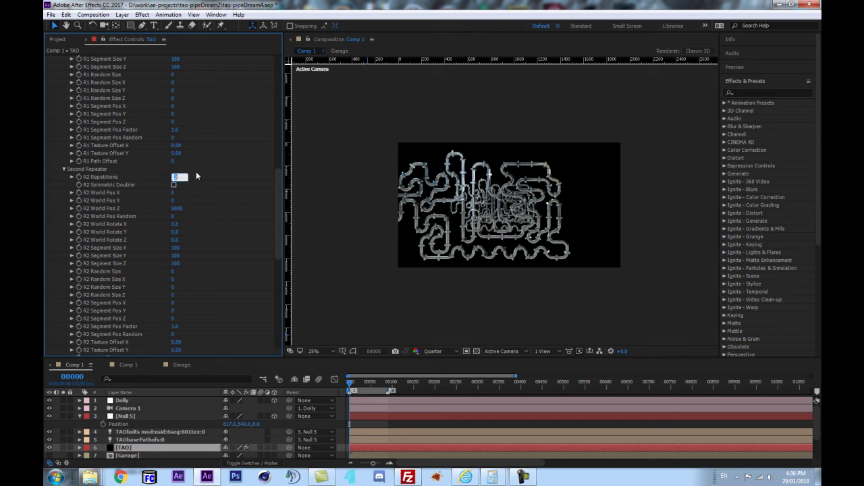
key(Return)
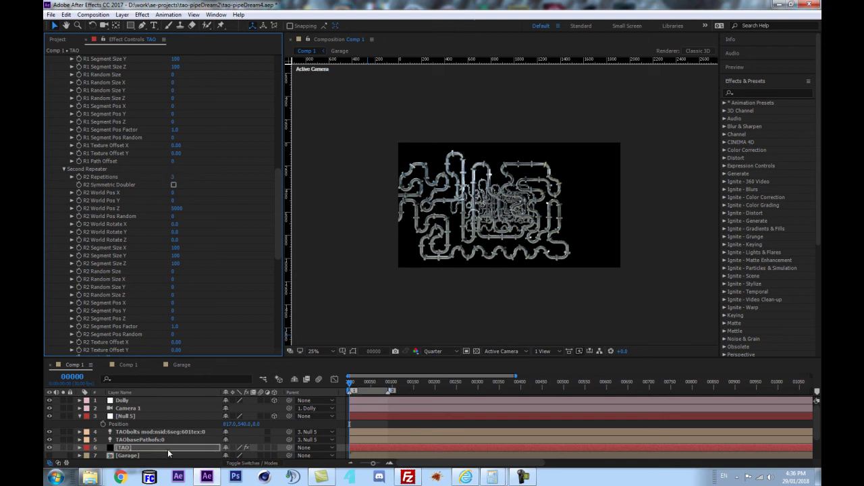
- Play back the TAO layer's animation and inspect its repeater settings
click(168, 449)
key(space)
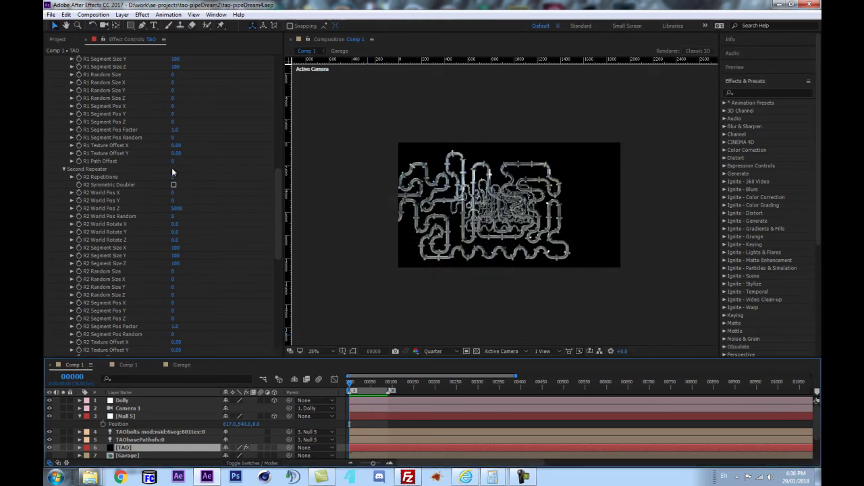
scroll(172, 233, up, 3)
scroll(172, 236, down, 1)
- Shift the Null 5 layer sideways to an X position of 1117
drag(229, 424, 240, 423)
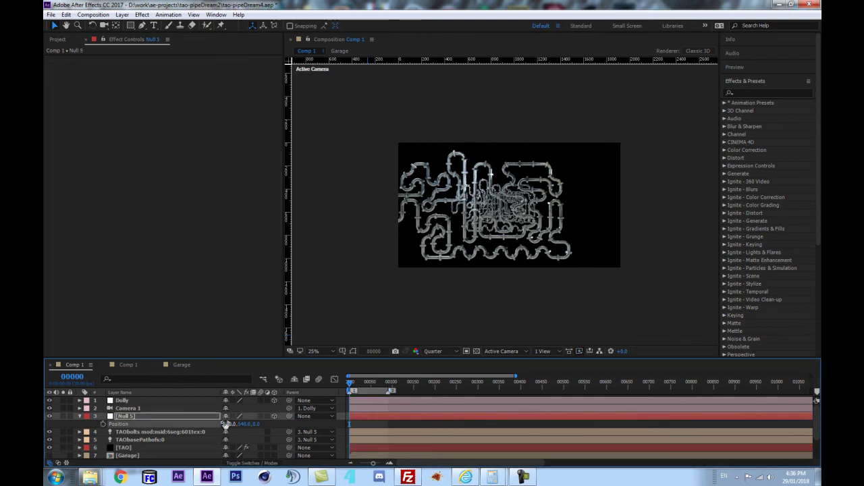
key(ctrl+z)
key(ctrl+shift+z)
drag(227, 426, 317, 418)
key(ctrl+z)
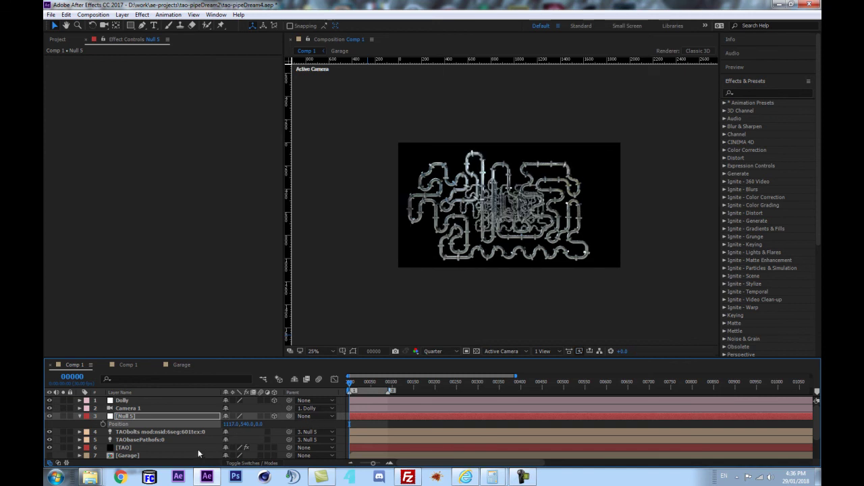
- On the TAO layer, turn off the R1 Symmetric Doubler and set R1 Repetitions to 2
click(138, 445)
scroll(151, 161, down, 5)
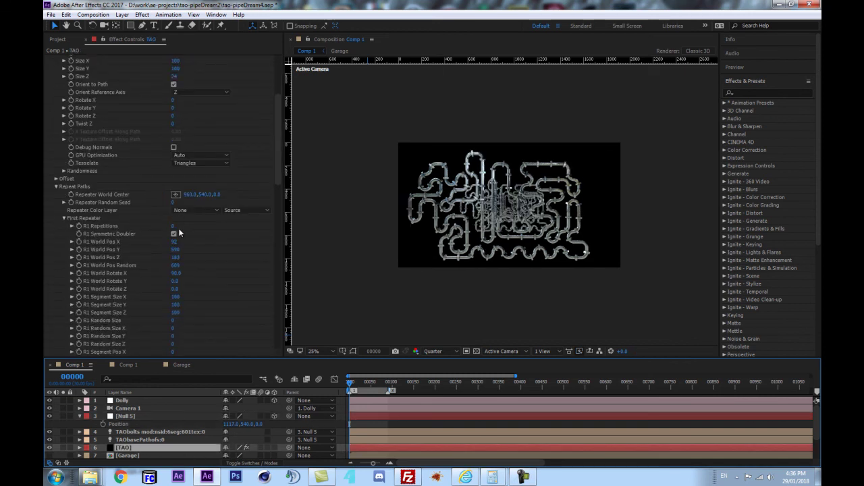
click(173, 233)
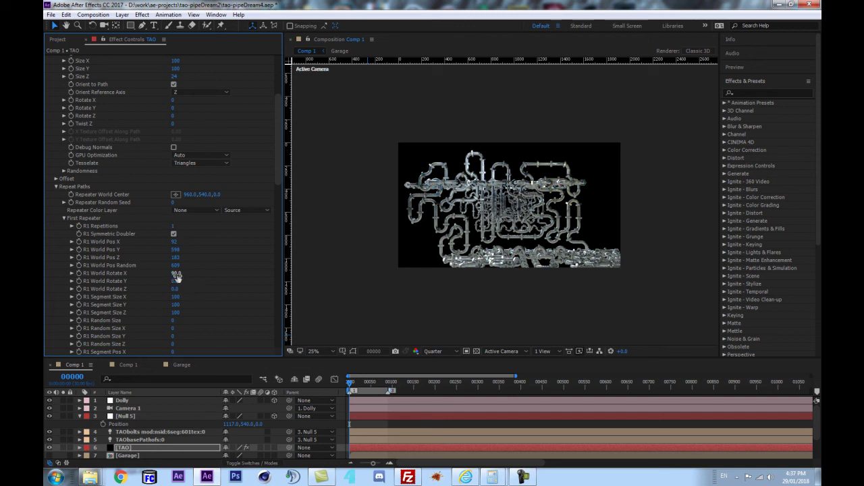
click(173, 235)
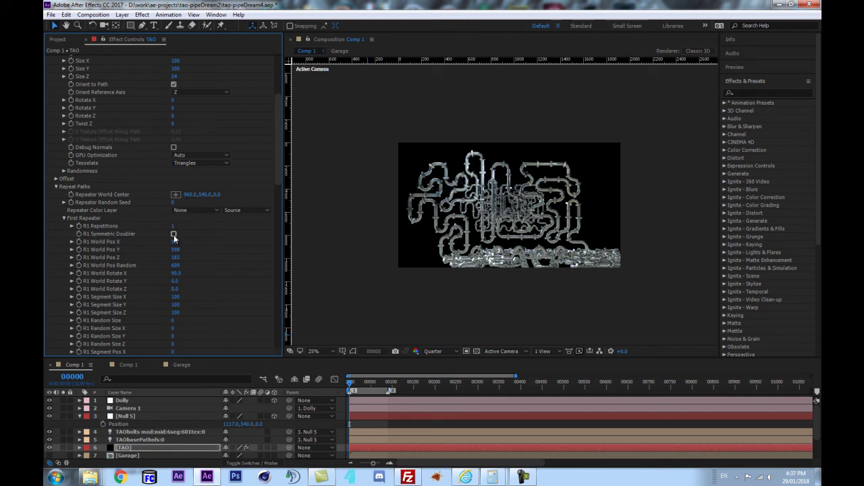
click(173, 226)
text(2)
key(Return)
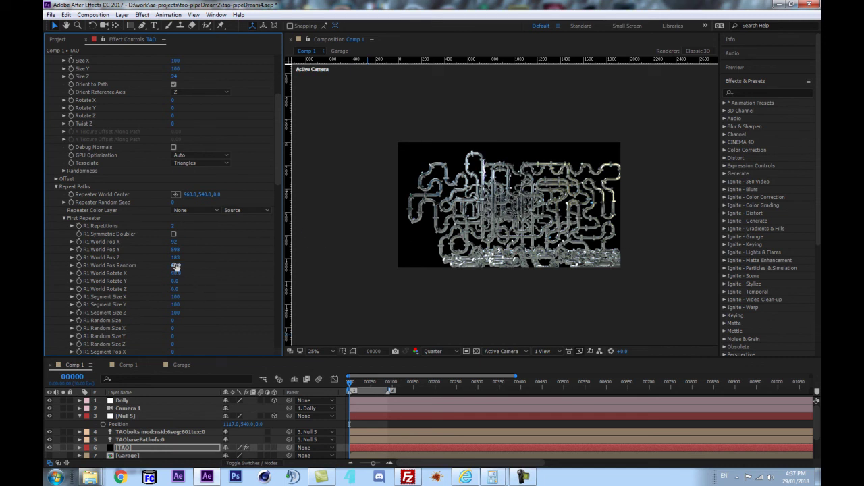
- Set the First Repeater's R1 World Rotate Z to 90 and R1 Repetitions to 4
click(174, 289)
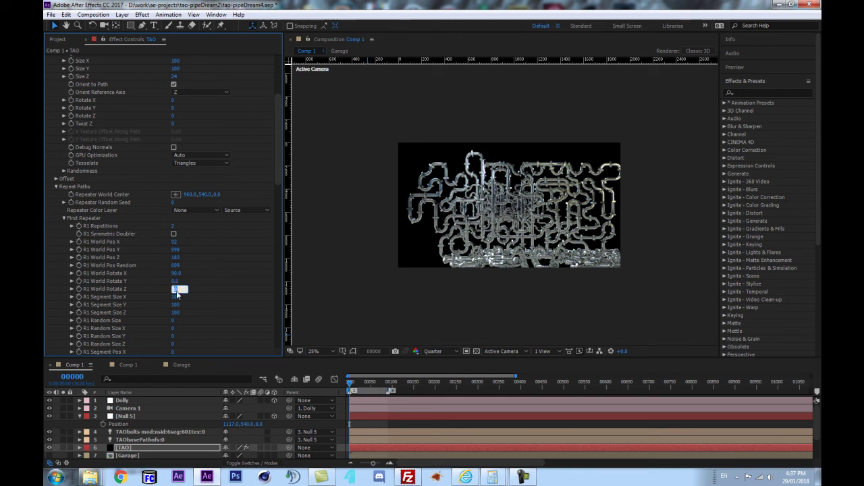
text(90)
key(Return)
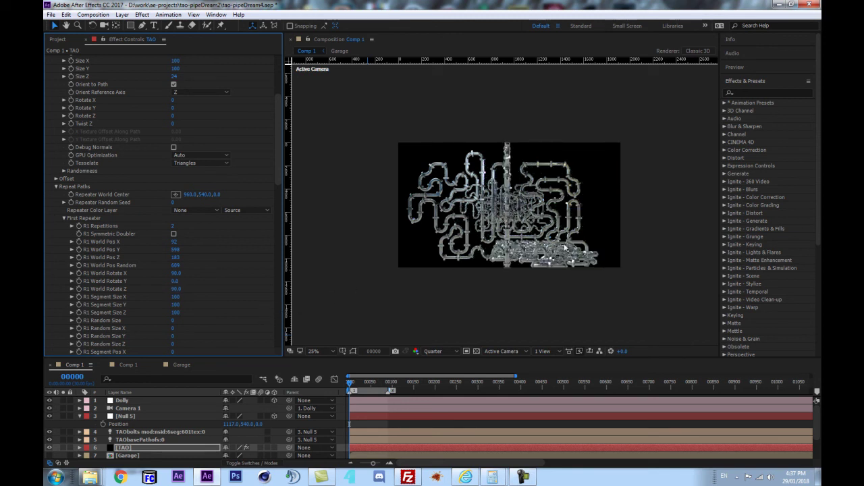
click(174, 226)
text(4)
key(Return)
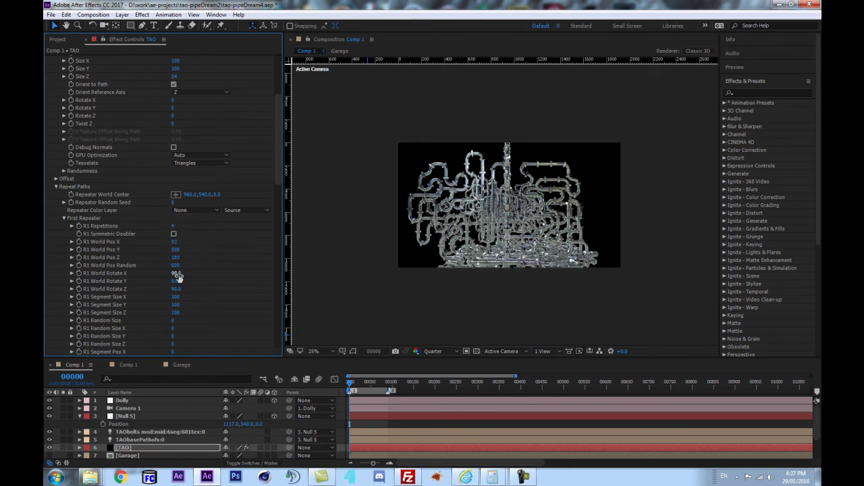
- Increase the First Repeater's R1 World Pos Random to 1870
drag(175, 266, 566, 250)
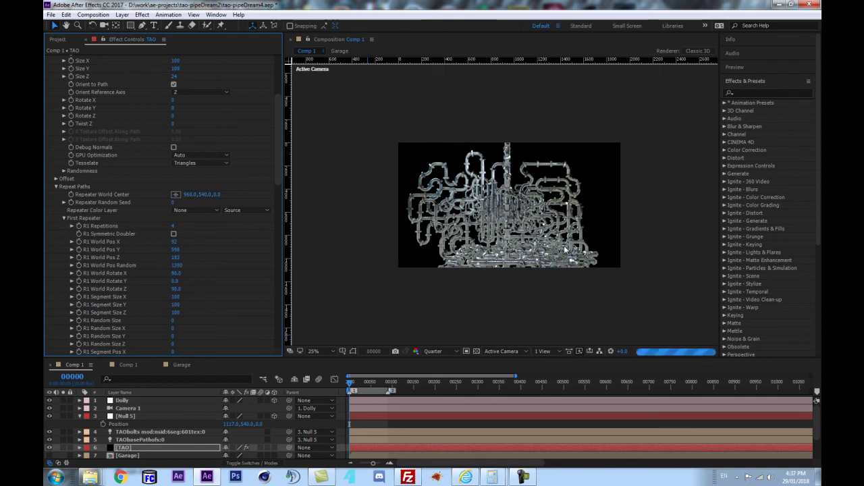
click(176, 266)
click(191, 267)
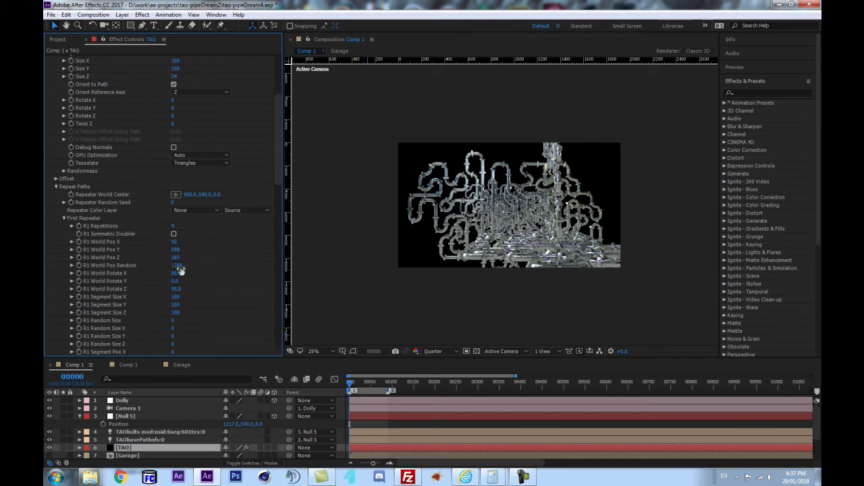
drag(179, 266, 232, 255)
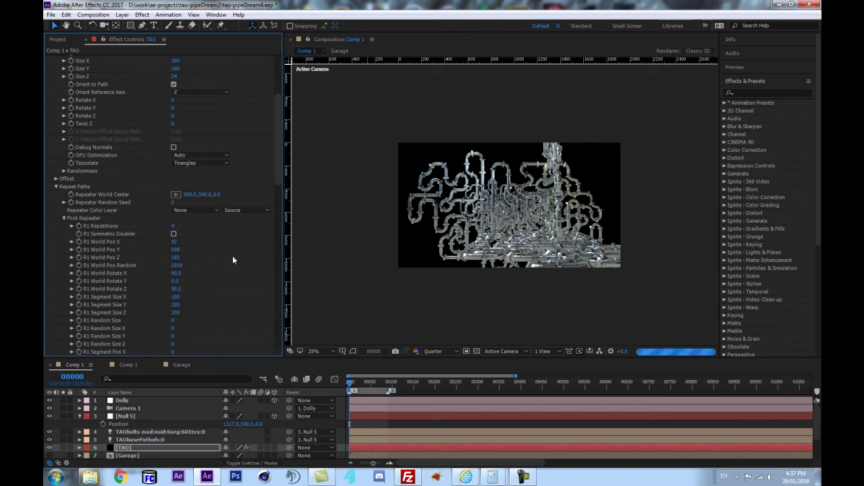
drag(172, 267, 178, 268)
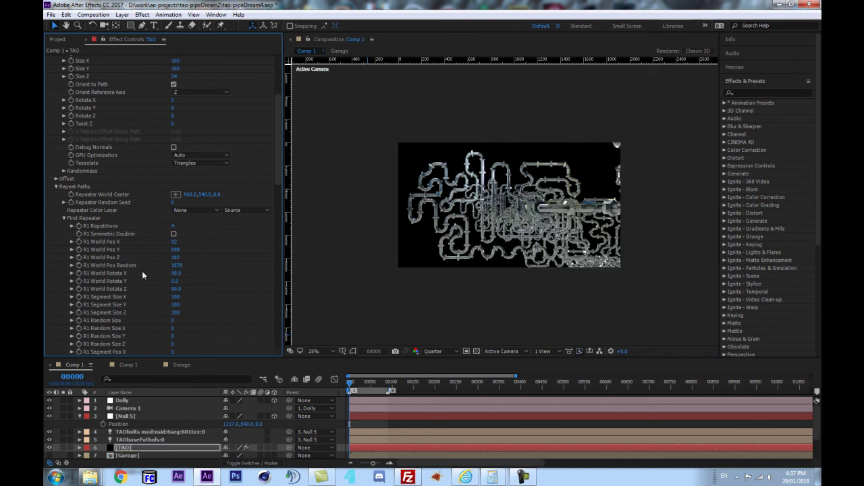
- Change the Repeater Random Seed to 193 to vary the pipe arrangement
scroll(144, 271, up, 4)
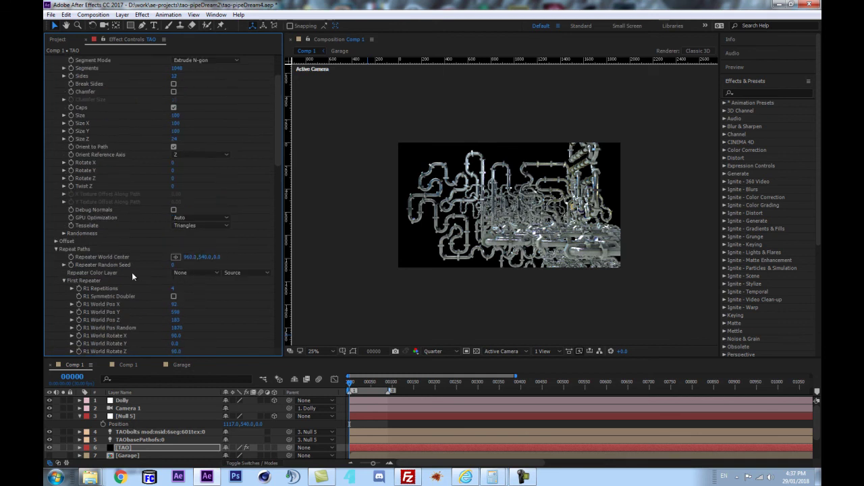
drag(168, 266, 232, 270)
drag(170, 263, 239, 272)
drag(177, 266, 209, 262)
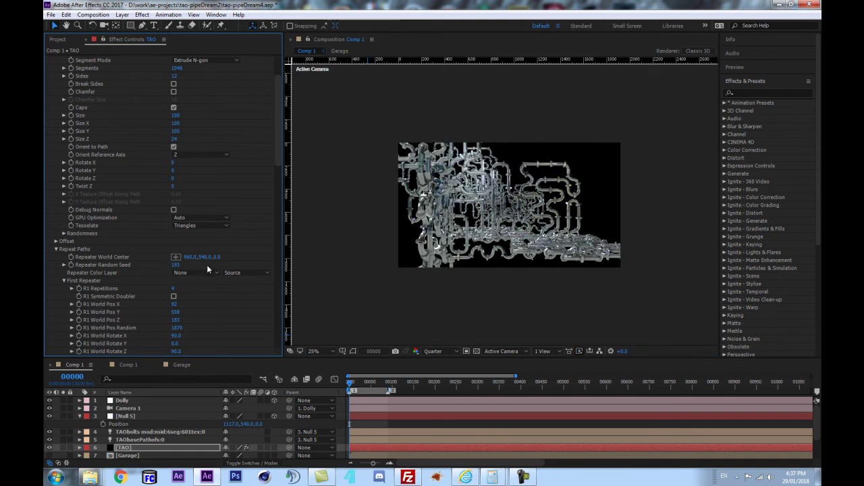
- Turn on the R1 Symmetric Doubler and compare frame 0 with frame 90 for the loop
scroll(195, 329, down, 3)
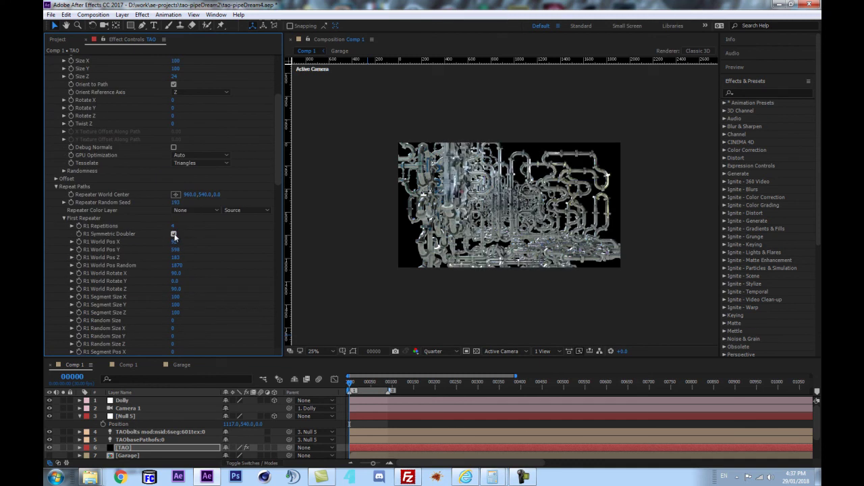
key(3)
key(1)
key(3)
key(1)
- Reduce the First Repeater's R1 Repetitions to 2
click(175, 225)
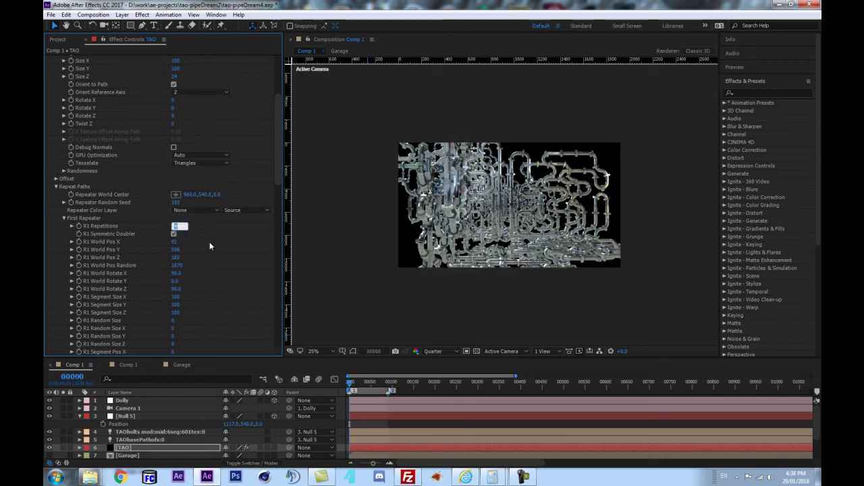
text(2)
key(Return)
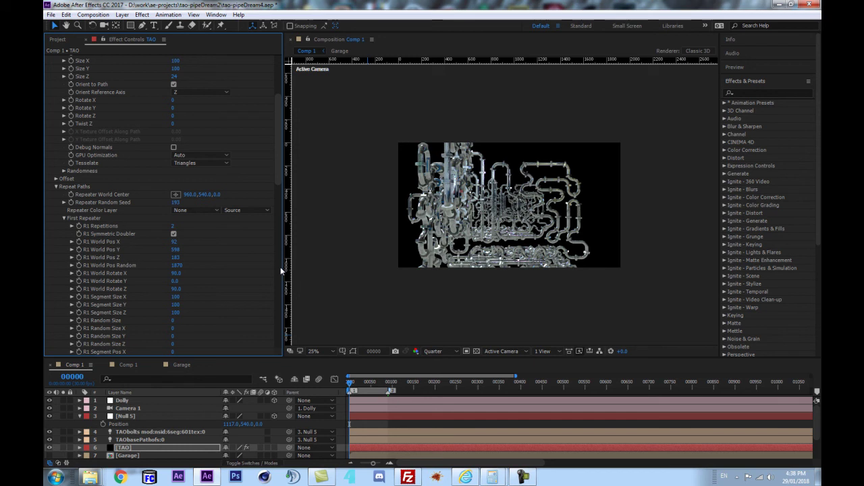
- Turn off the R1 Symmetric Doubler and zero the R1 Repetitions, R2 Repetitions and R2 World Pos Z
click(174, 234)
scroll(190, 290, down, 5)
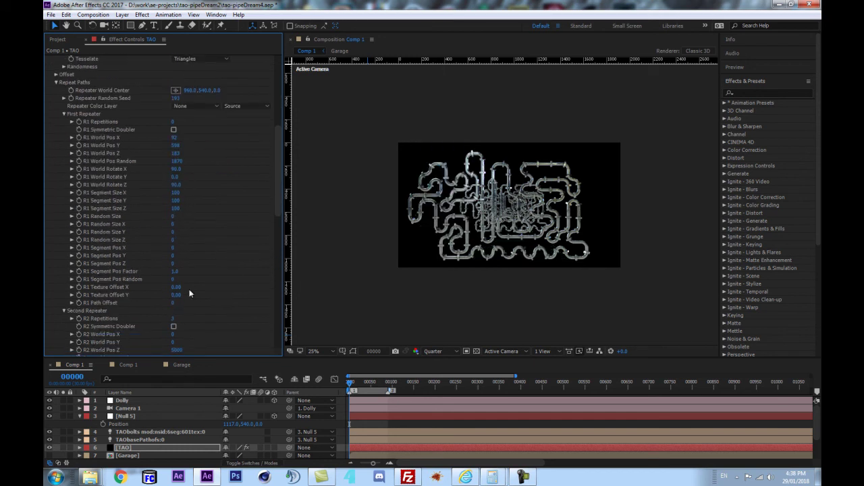
click(177, 319)
text(0)
scroll(213, 274, down, 3)
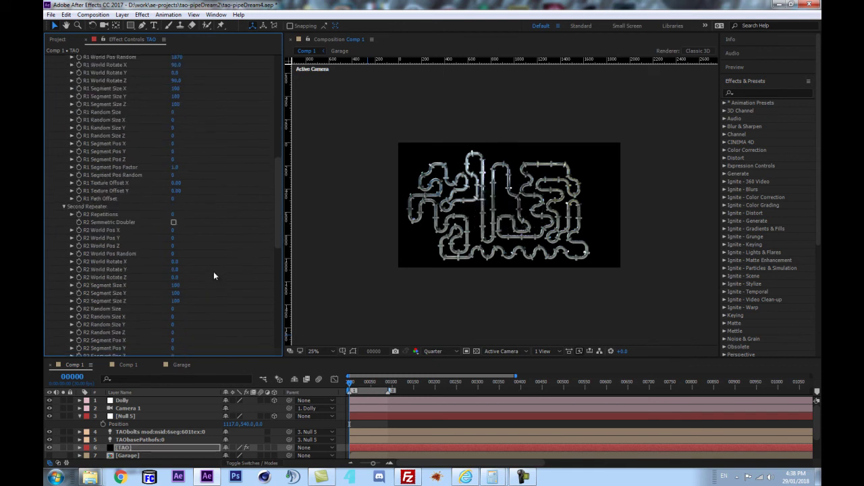
- Set the First Repeater's R1 Repetitions to 5
scroll(211, 253, up, 4)
click(175, 142)
text(5)
key(Return)
- Reset the First Repeater's World Pos X, Y, Z and World Pos Random to 0
click(175, 167)
text(0)
key(Return)
click(176, 174)
text(0)
key(Return)
click(175, 159)
text(0)
key(Return)
click(178, 182)
text(0)
key(Return)
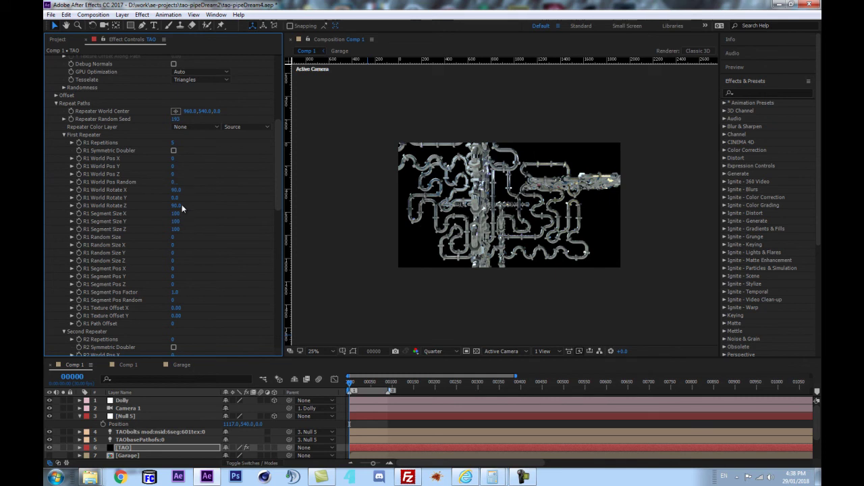
- Reset the First Repeater's World Rotate X and World Rotate Z to 0
click(176, 190)
text(0)
key(Return)
click(176, 206)
text(0)
key(Return)
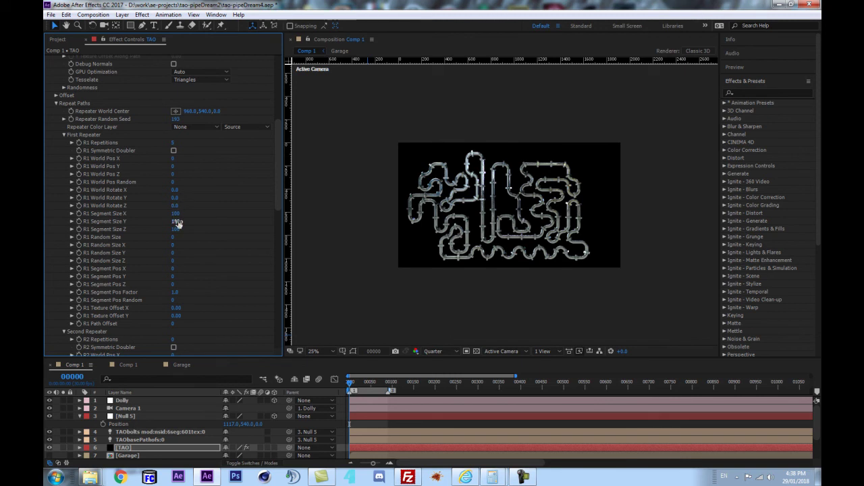
- Set the First Repeater's R1 World Pos Z to 5000
click(172, 174)
text(5000)
key(Return)
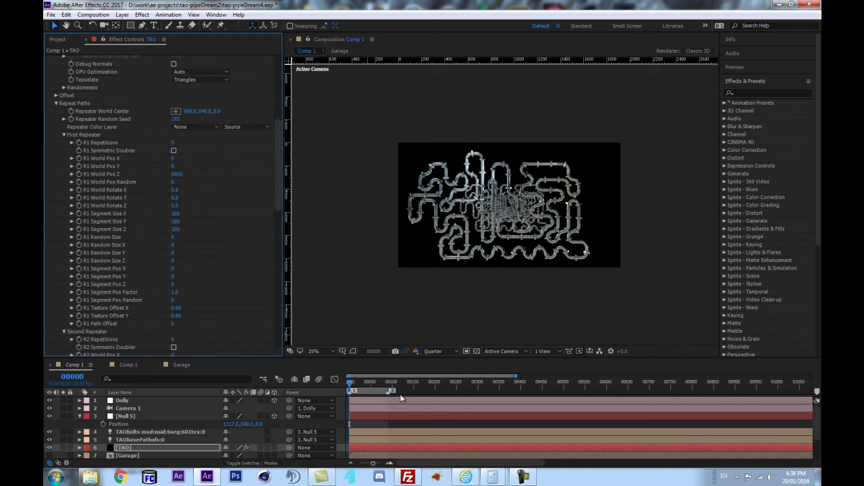
- Move to frame 90, play back the TAO animation and save the project
click(388, 384)
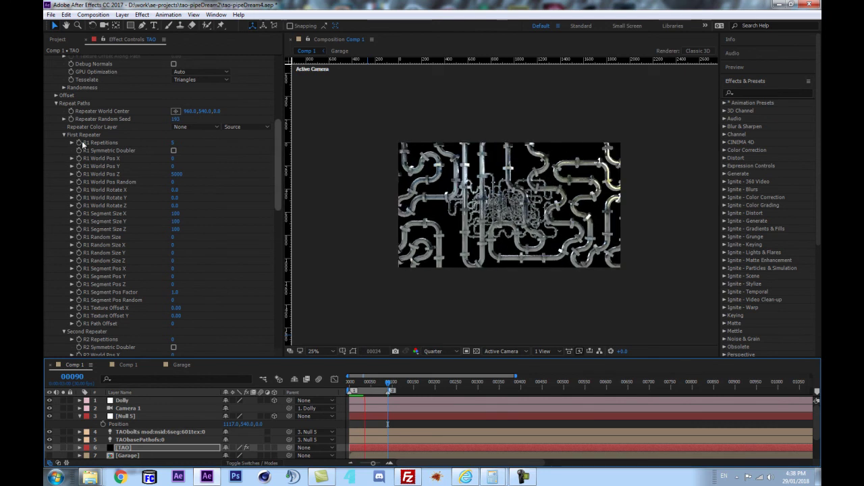
key(space)
key(ctrl+s)
- Set the Second Repeater's R2 Repetitions to 2 and turn on its Symmetric Doubler
scroll(161, 245, down, 3)
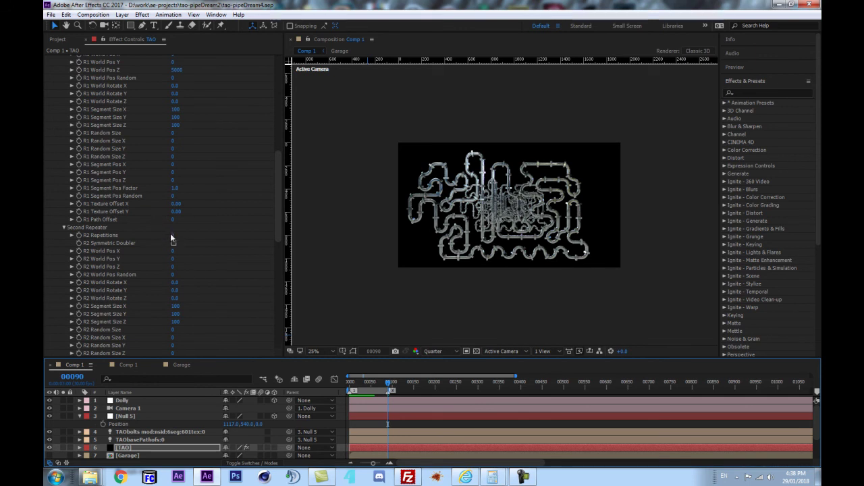
click(174, 235)
text(2)
key(Return)
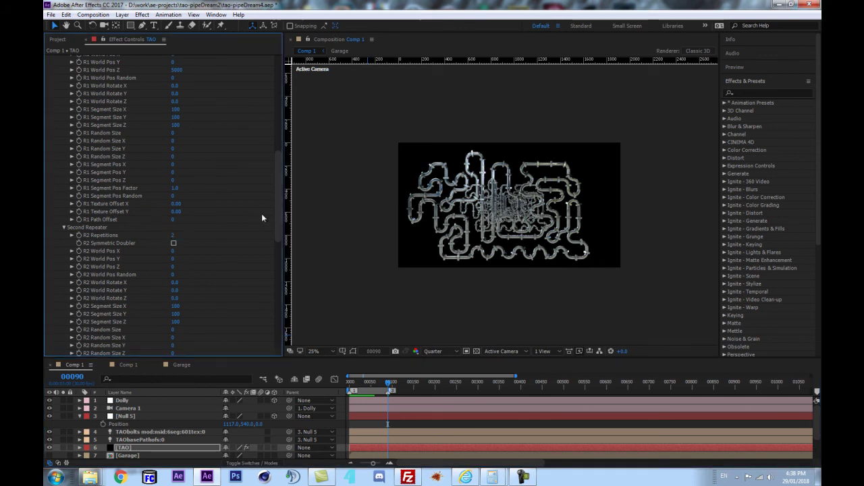
click(174, 243)
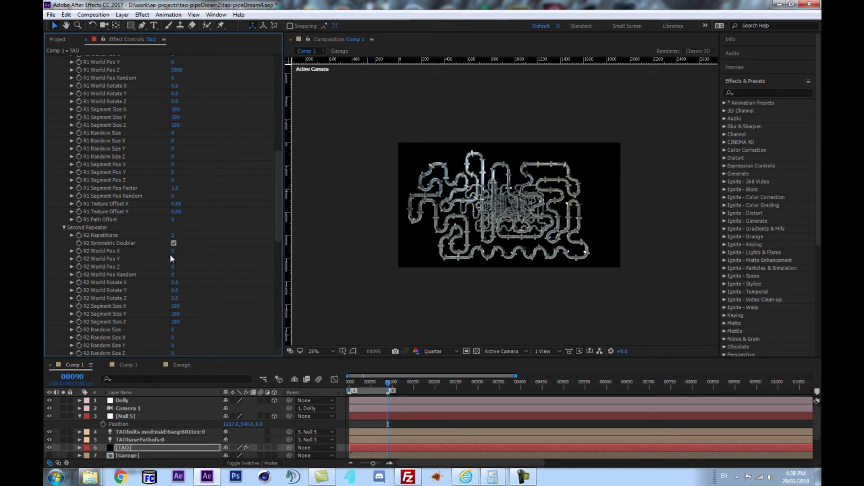
- Increase the Second Repeater's R2 World Pos X to 739 and reduce R2 Repetitions to 1
drag(172, 255, 312, 252)
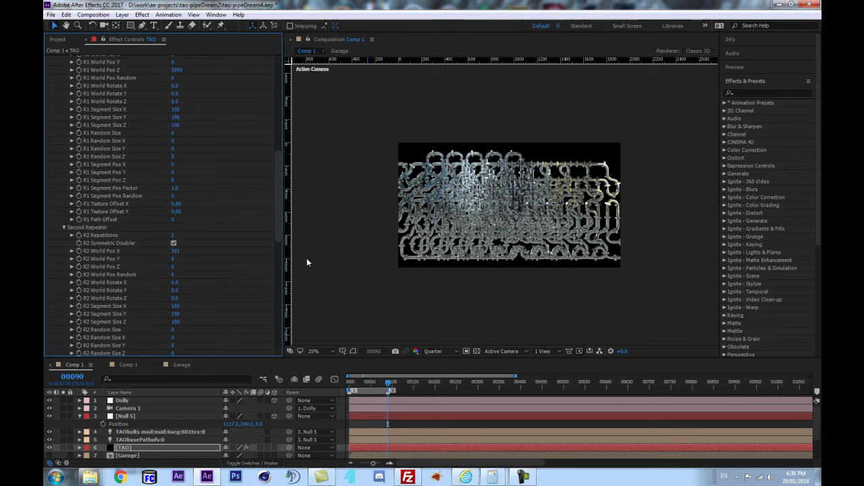
drag(175, 251, 247, 255)
click(173, 235)
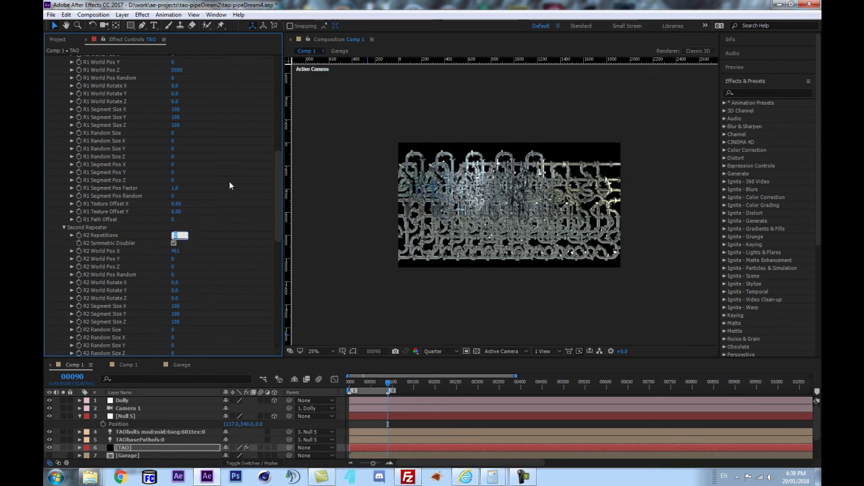
key(Return)
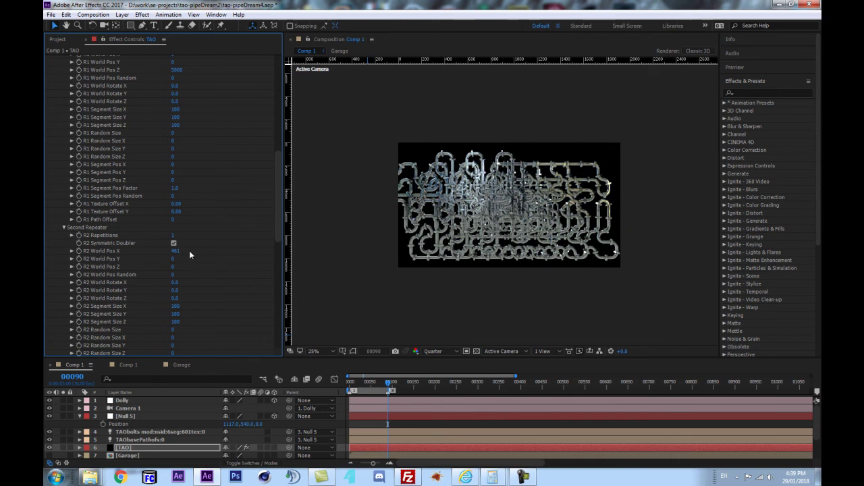
drag(176, 253, 250, 248)
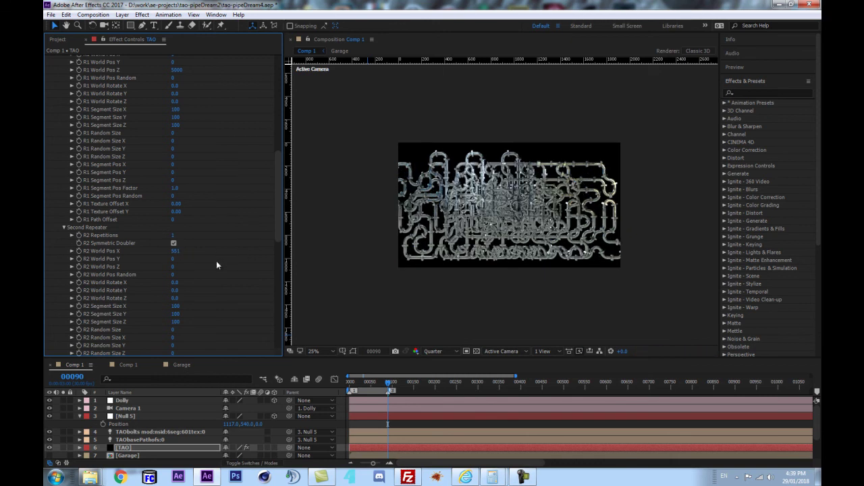
drag(173, 251, 272, 245)
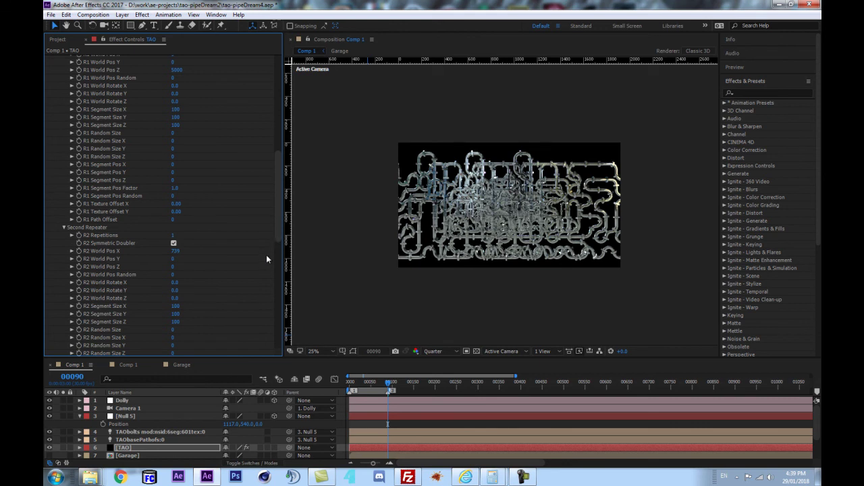
- Compare frame 0 with frame 90, and increase the Second Repeater's R2 World Pos Random to about 440
key(Home)
key(3)
drag(174, 277, 306, 271)
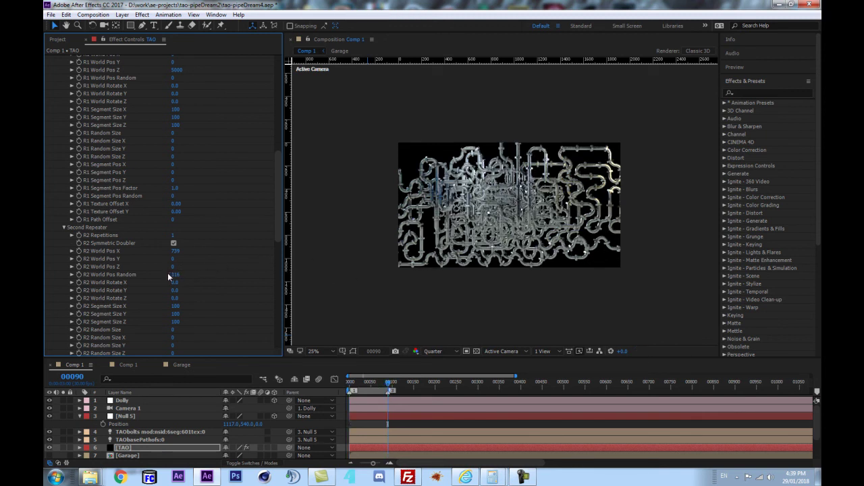
drag(177, 275, 306, 286)
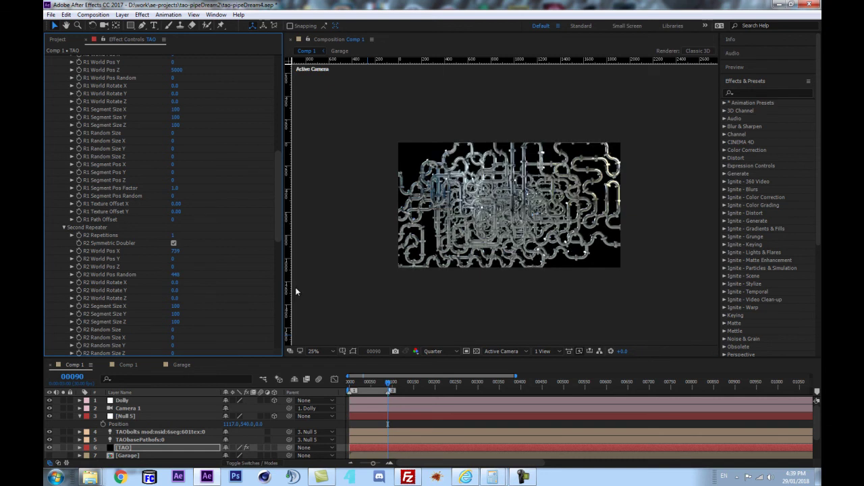
- Set the Second Repeater's R2 World Pos Random to 655 and play back the animation to check the pipe layout
drag(175, 275, 301, 268)
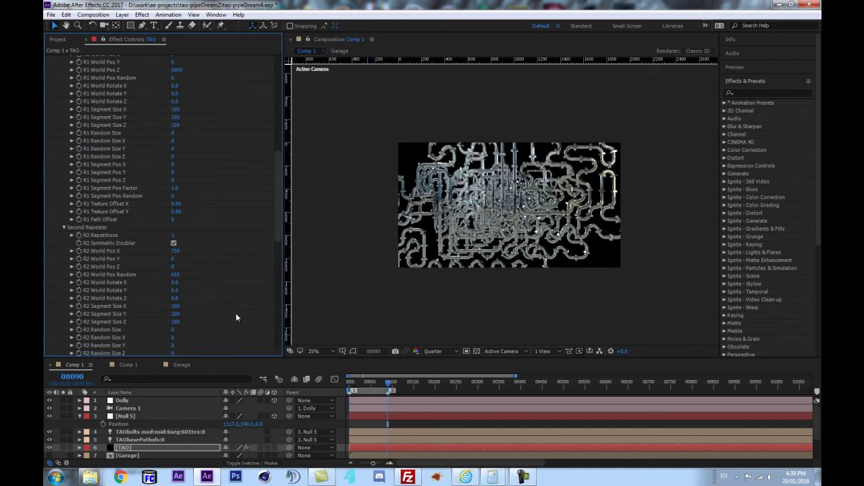
click(156, 443)
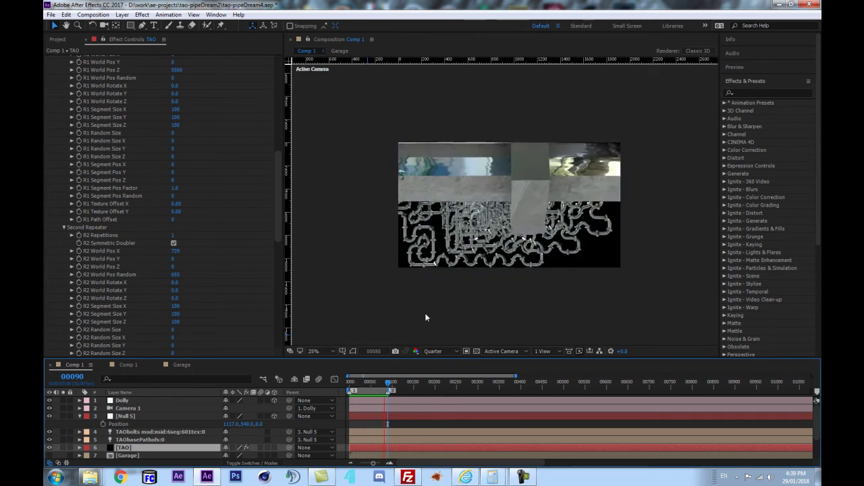
drag(356, 383, 382, 385)
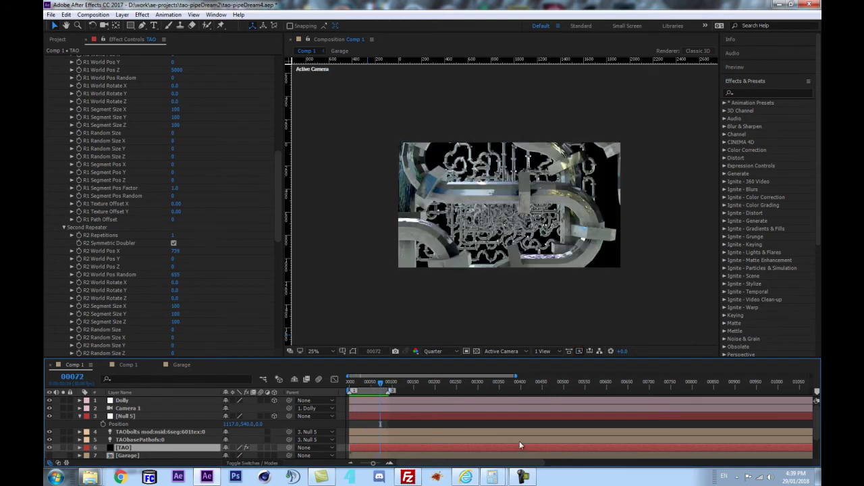
- At frame 79, shift Null 5's Position in X and set its Y to 486, and play back the animation
key(Page_Down)
key(Page_Down)
key(Page_Down)
key(Page_Down)
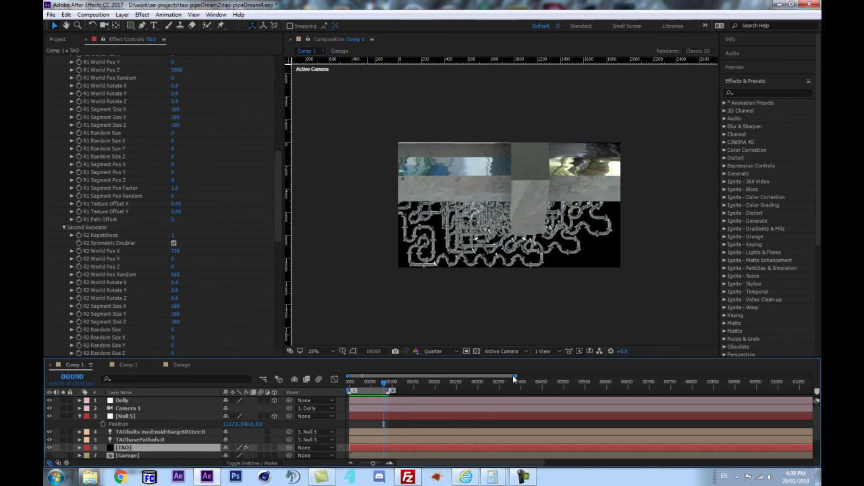
click(136, 416)
mouse_move(246, 424)
mouse_down()
mouse_move(231, 425)
mouse_move(246, 425)
mouse_up()
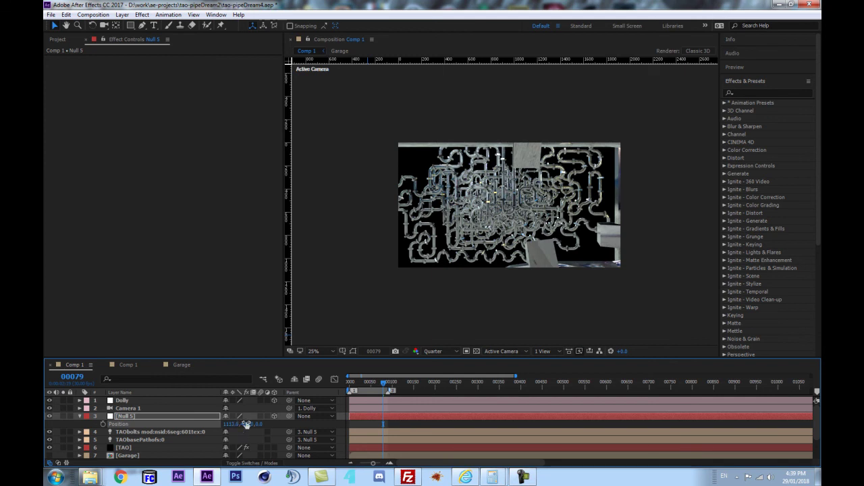
click(198, 416)
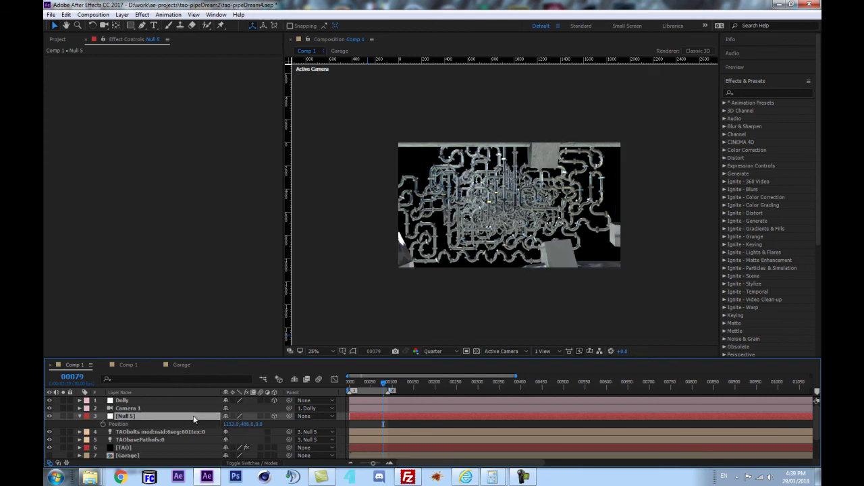
key(space)
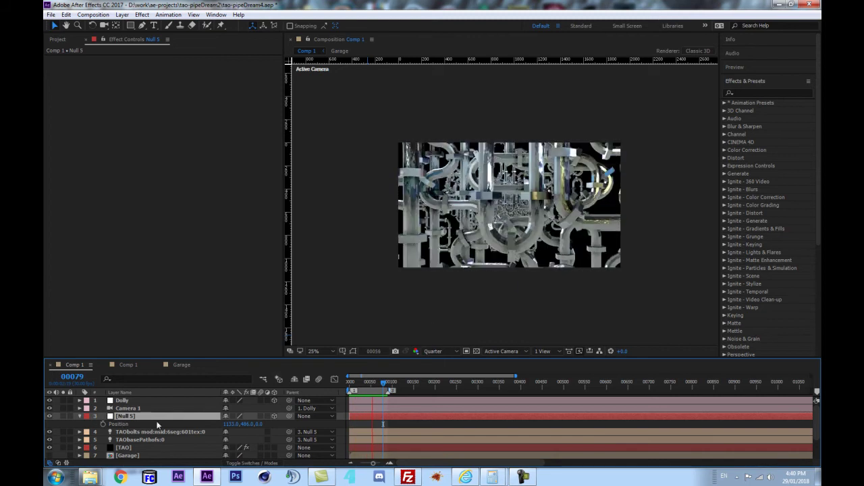
- Set the TAO layer's Repeater Random Seed to 372 and play back the new pipe arrangement
scroll(483, 276, up, 2)
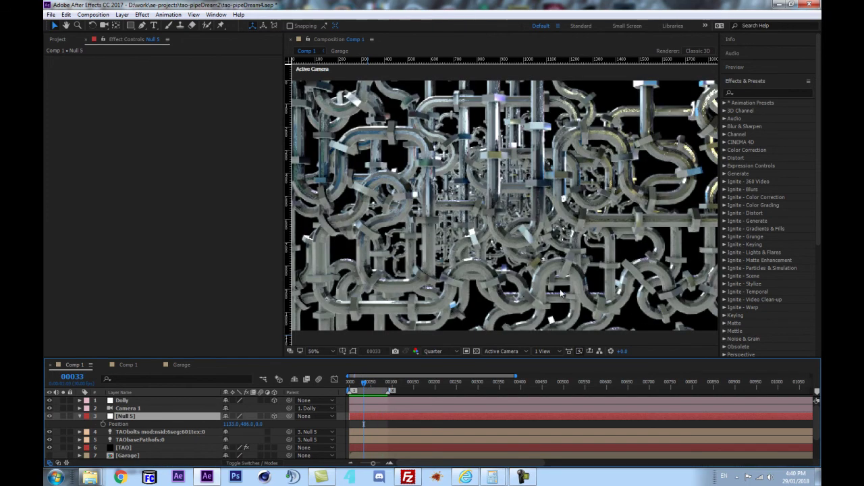
scroll(573, 273, down, 2)
click(143, 456)
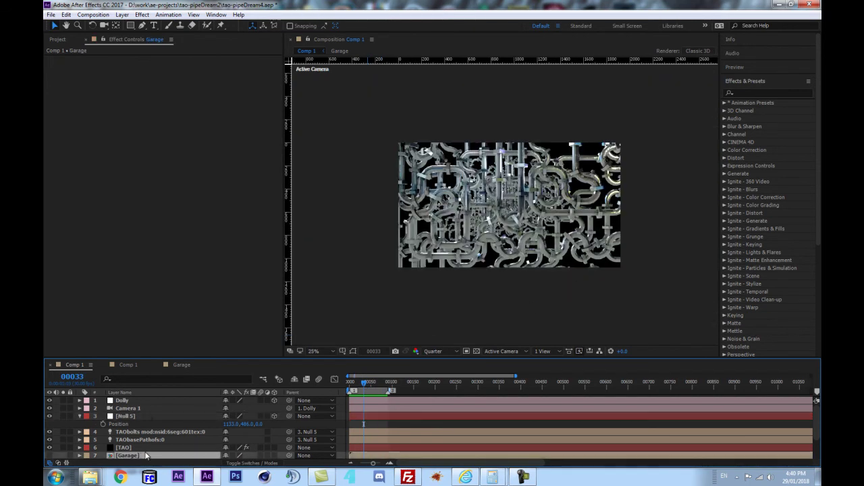
click(137, 447)
scroll(152, 222, down, 5)
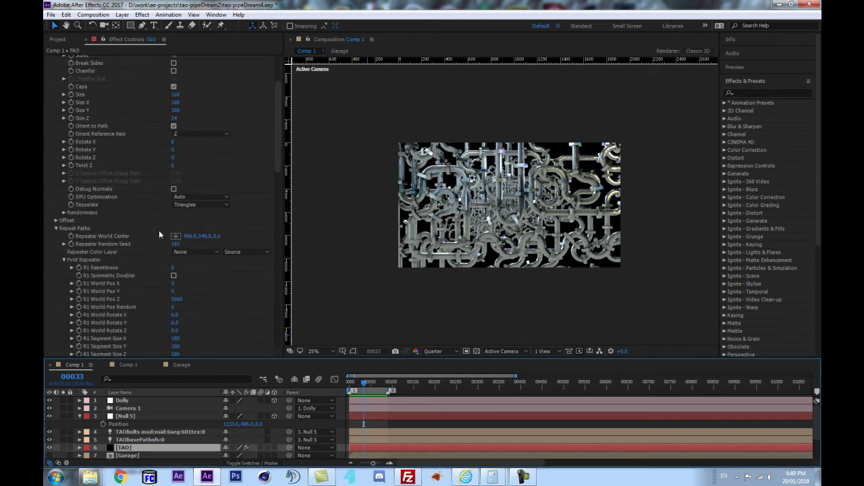
drag(176, 245, 239, 234)
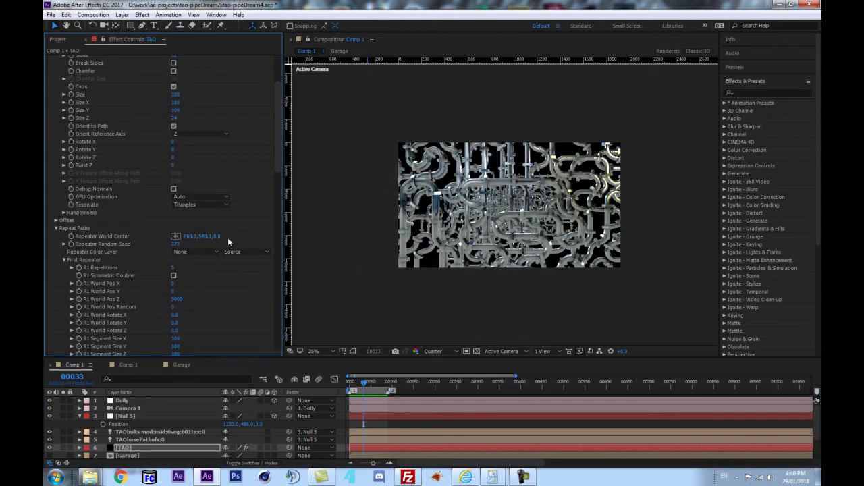
drag(375, 384, 377, 384)
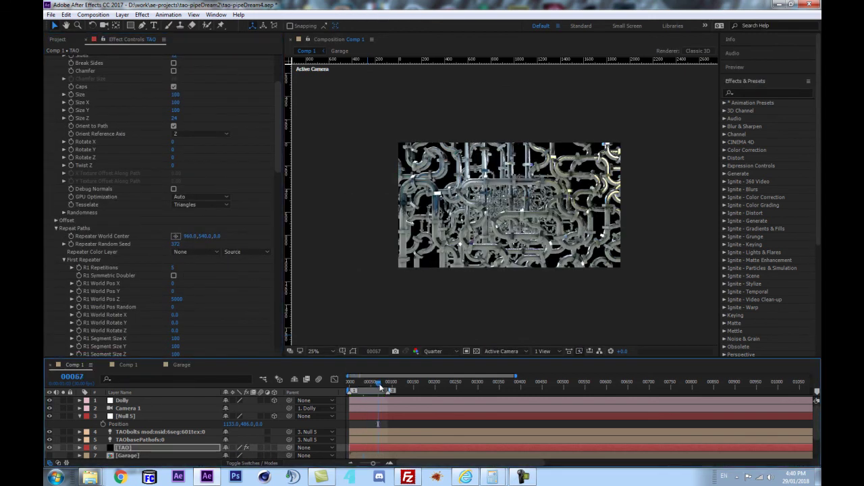
key(space)
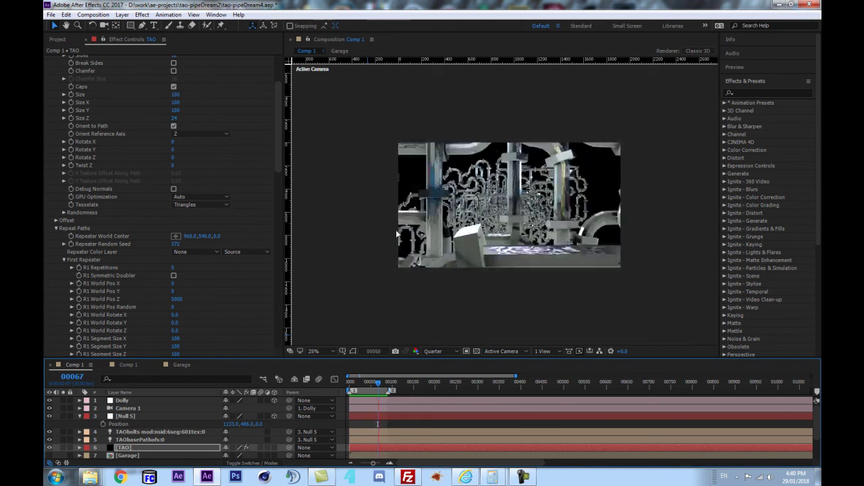
key(space)
- At frame 84, set Null 5's Position to 1234, 475, 0 to clear the pipe blocking the camera, and preview the animation
drag(368, 387, 346, 359)
key(shift+Page_Up)
key(shift+Page_Down)
key(shift+Page_Down)
key(shift+Page_Down)
key(shift+Page_Down)
key(shift+Page_Down)
key(Page_Up)
key(Page_Up)
key(Page_Up)
key(Page_Up)
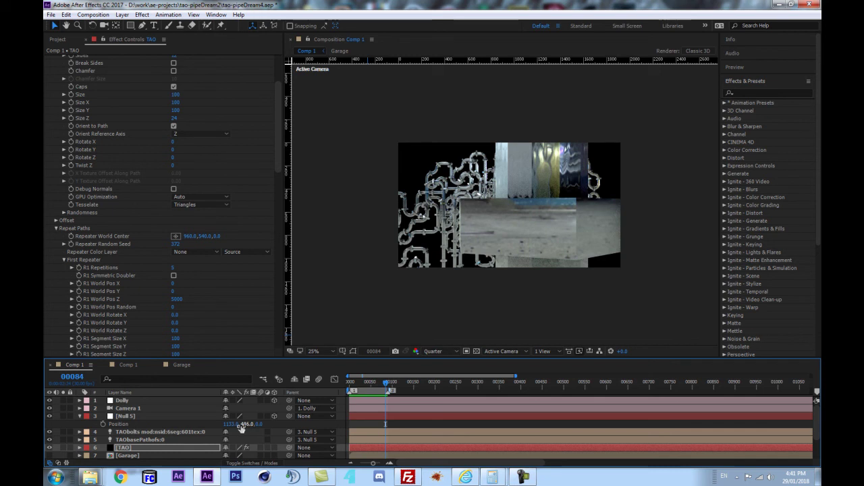
drag(231, 424, 254, 424)
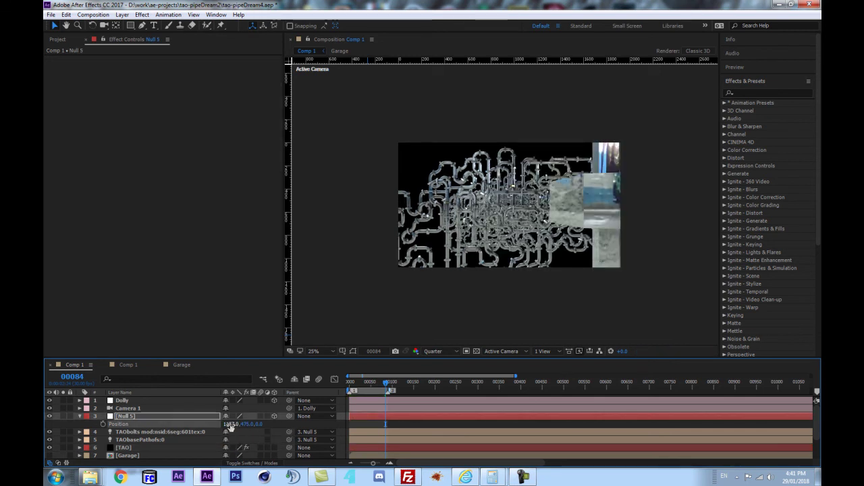
drag(226, 424, 244, 424)
key(KP_0)
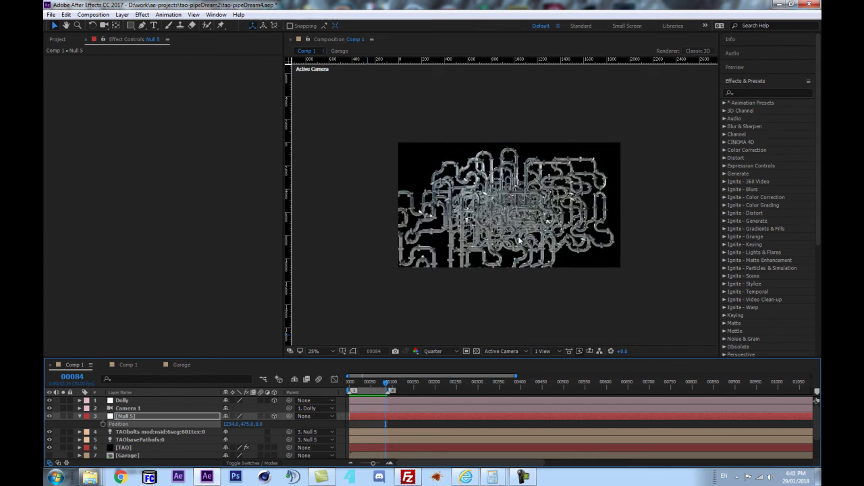
- Go to frame 38, reveal Camera 1's Camera Options and set the preview resolution to Half
scroll(520, 240, up, 2)
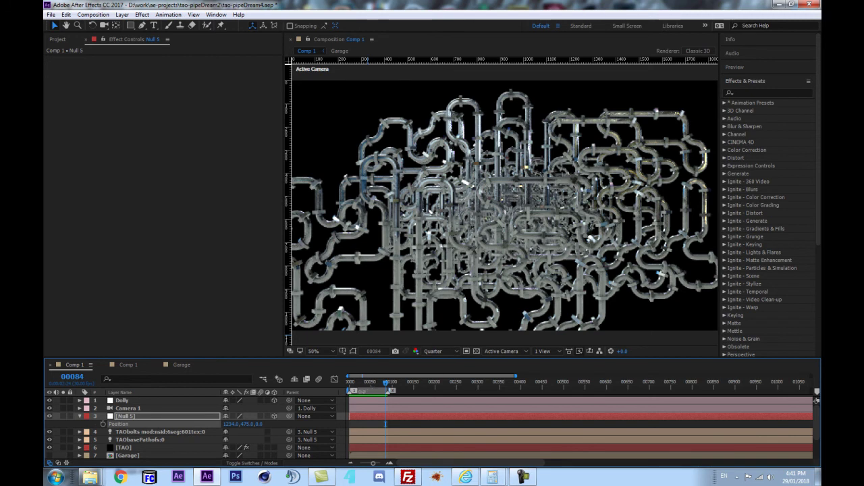
click(366, 384)
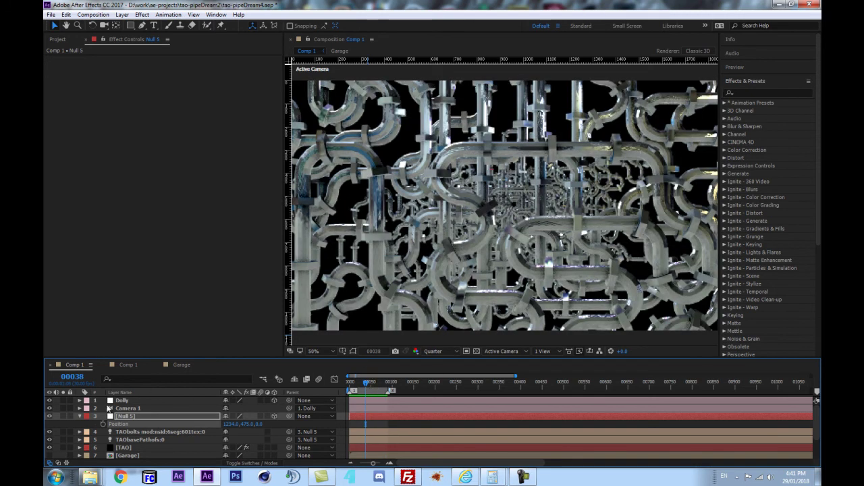
click(79, 416)
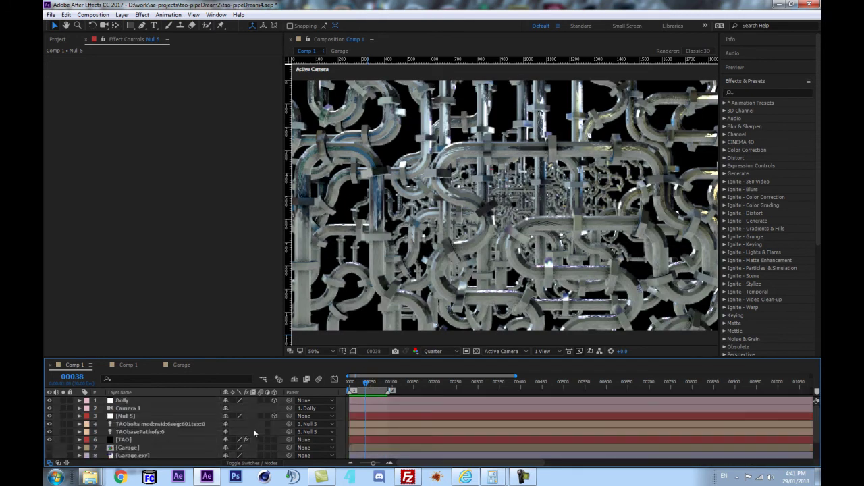
click(128, 410)
key(a)
key(a)
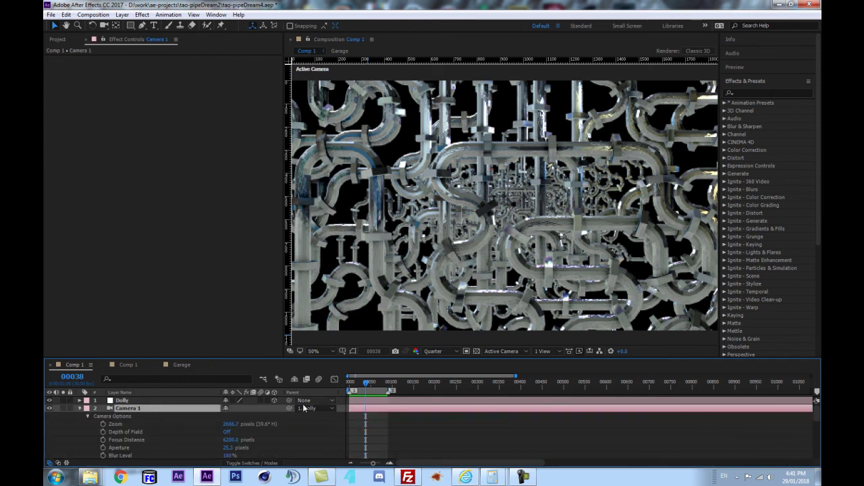
click(436, 351)
click(443, 384)
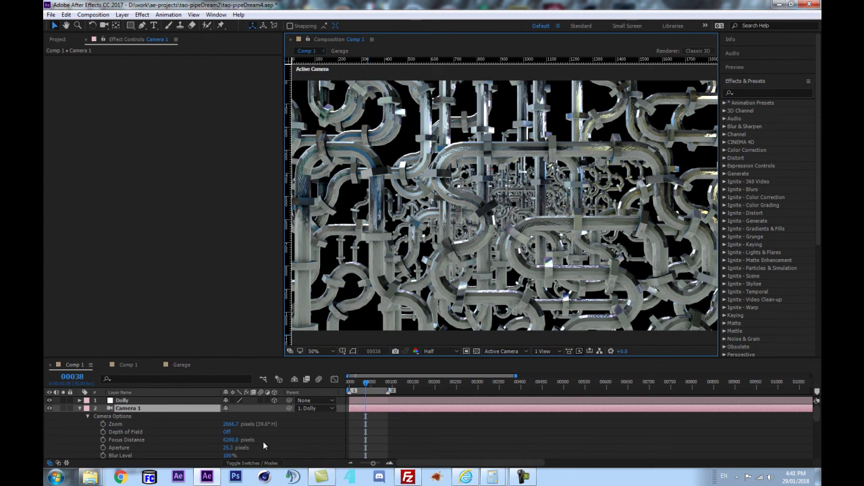
- Turn on Camera 1's Depth of Field and raise its Aperture to about 350 pixels
click(228, 432)
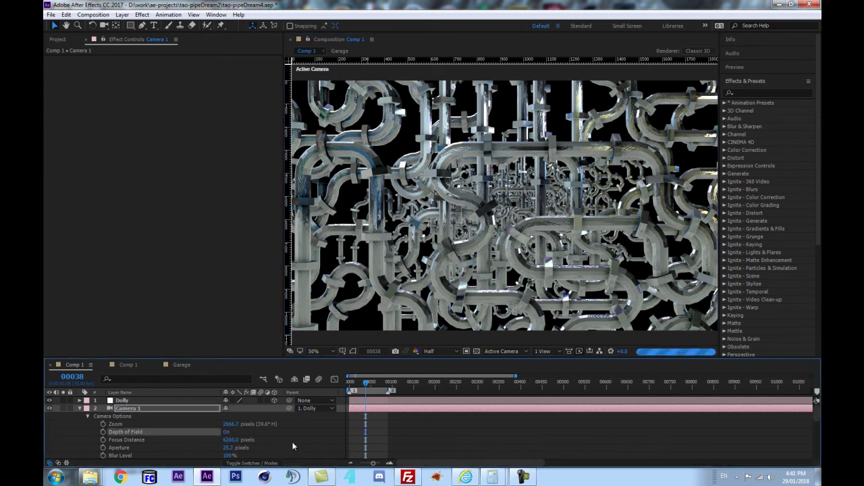
scroll(541, 188, down, 2)
scroll(577, 209, up, 2)
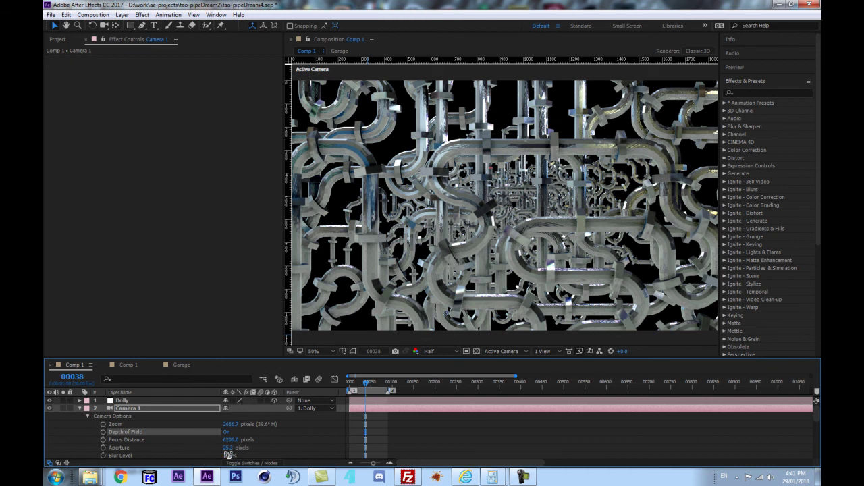
drag(228, 448, 375, 424)
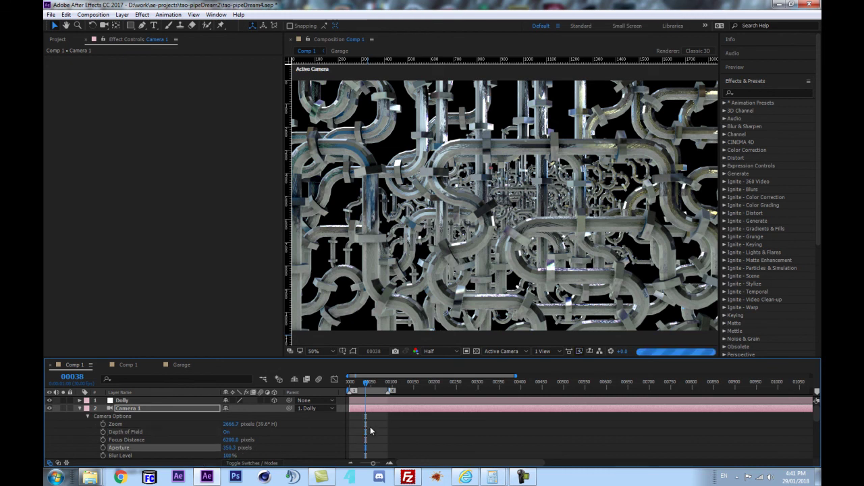
scroll(625, 206, down, 2)
scroll(622, 206, up, 2)
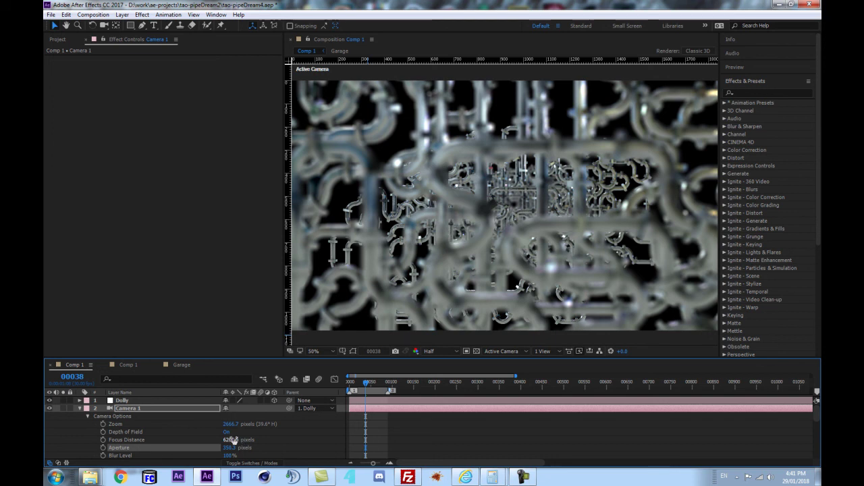
- Reduce Camera 1's Focus Distance to 2051 pixels and its Aperture to about 169 pixels
drag(229, 443, 137, 442)
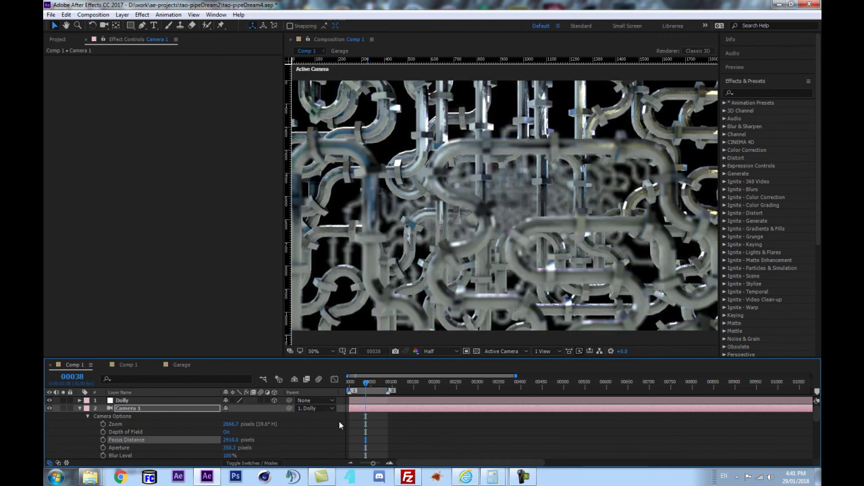
click(310, 436)
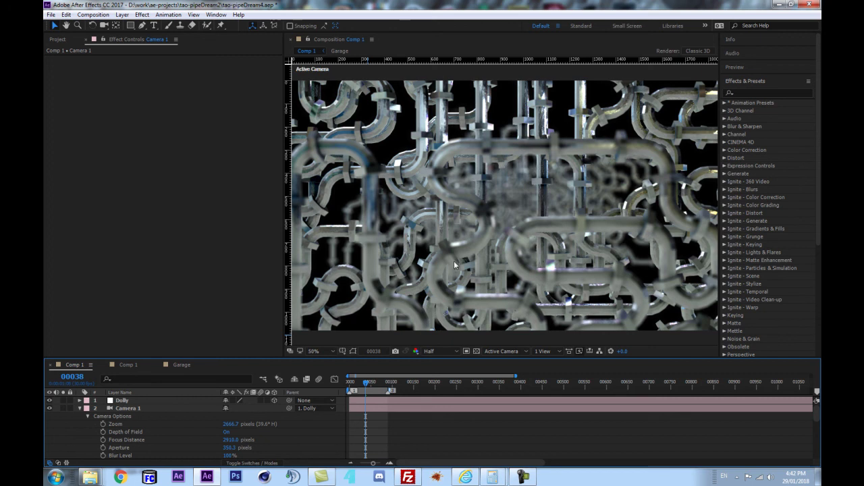
drag(229, 448, 142, 453)
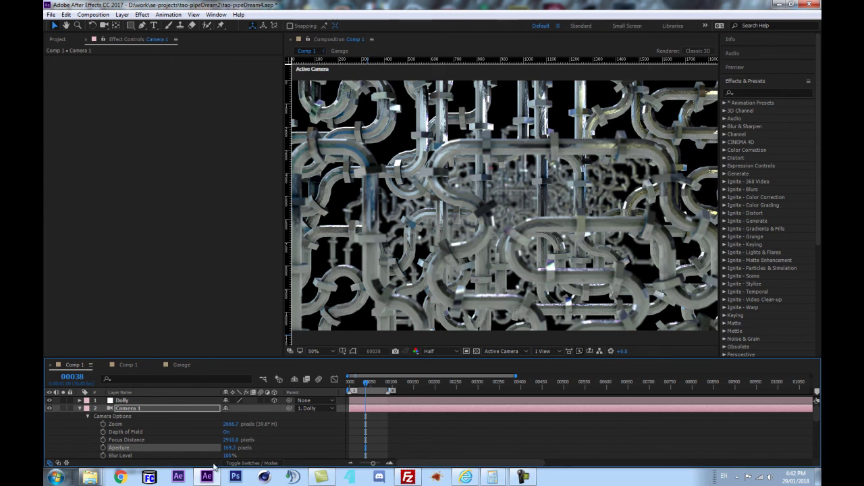
drag(231, 439, 165, 445)
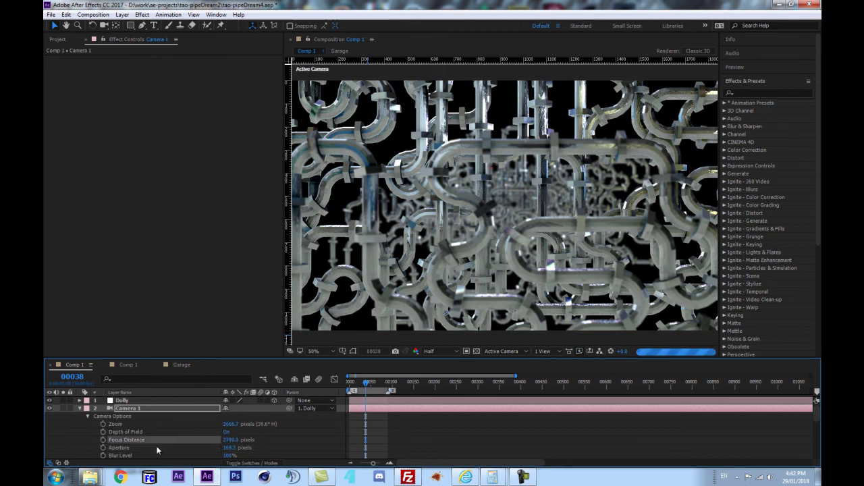
drag(224, 441, 203, 449)
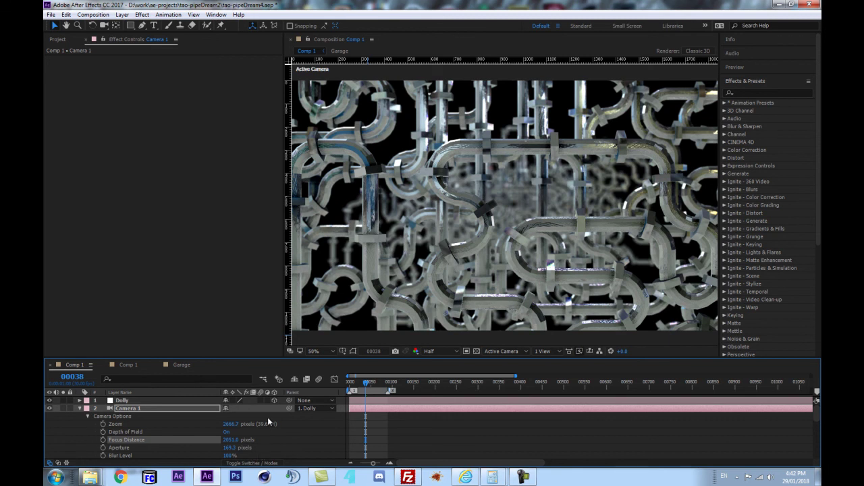
- Increase Camera 1's Aperture to about 431 pixels and set its Focus Distance to 2150 pixels
drag(229, 448, 356, 444)
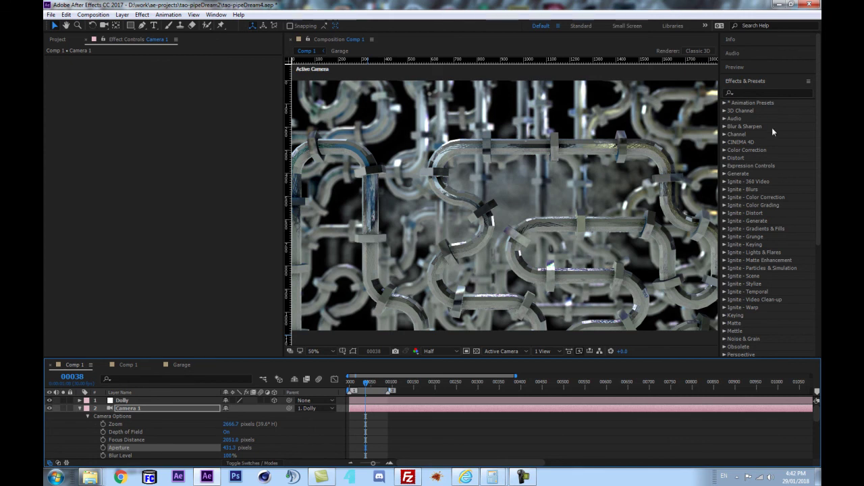
scroll(405, 176, up, 1)
scroll(522, 213, down, 1)
drag(236, 439, 240, 441)
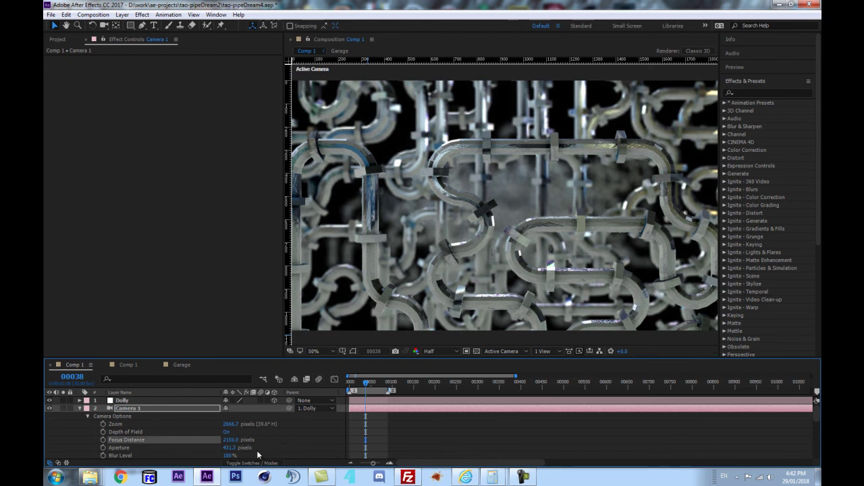
- Lower Camera 1's Blur Level to 22% and set its Focus Distance to 2532 pixels
drag(228, 456, 192, 457)
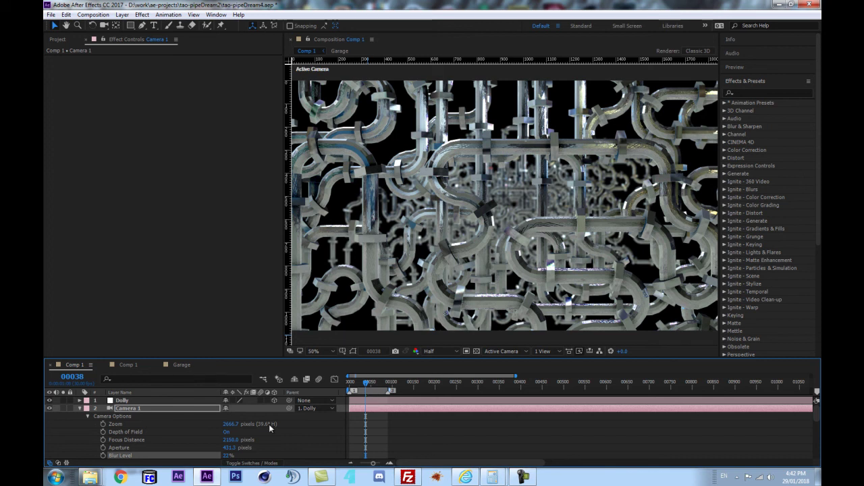
drag(227, 440, 346, 441)
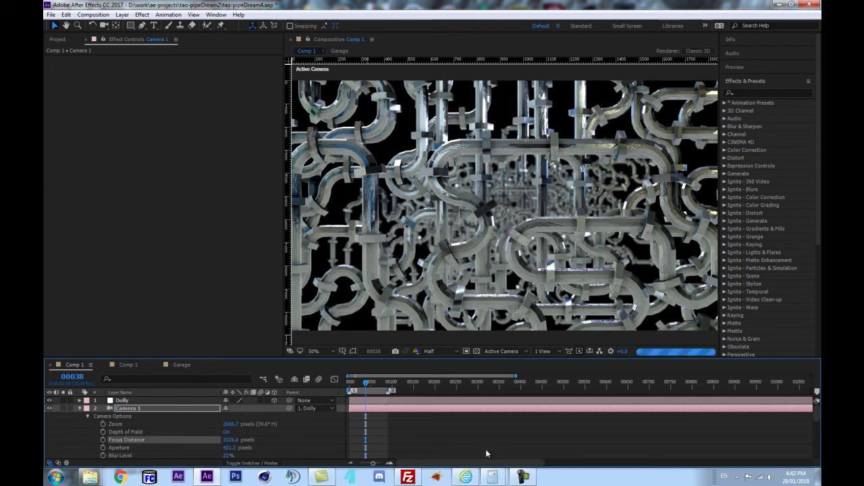
drag(232, 440, 371, 440)
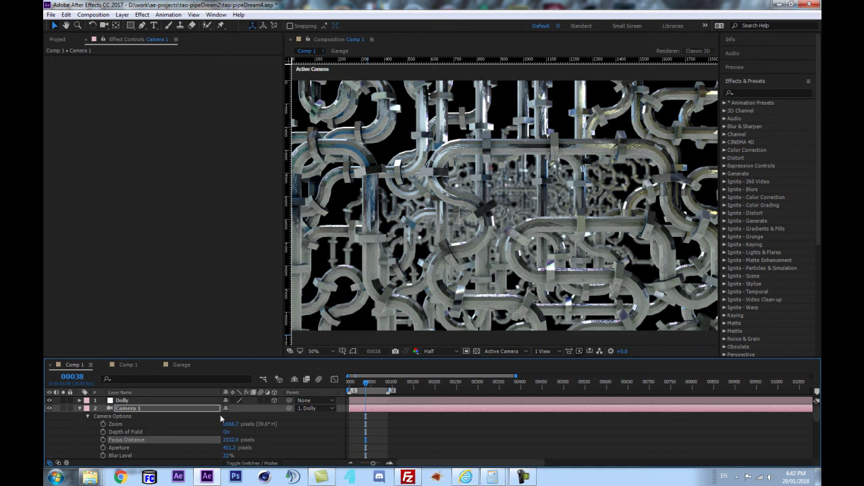
- Raise Camera 1's Blur Level to 37% and preview the camera animation with depth of field
drag(227, 456, 235, 456)
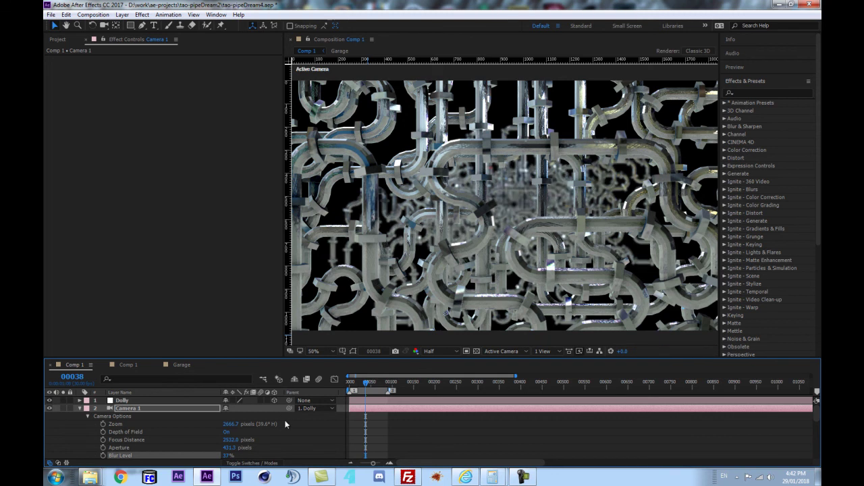
click(330, 441)
key(space)
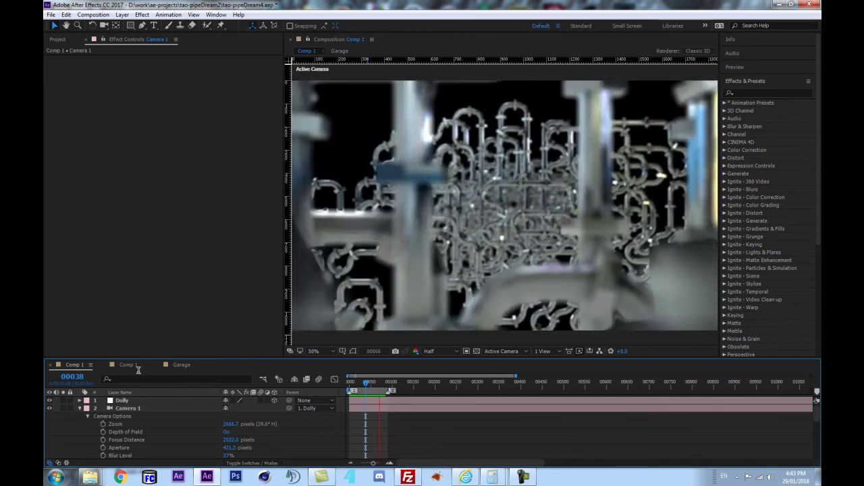
key(space)
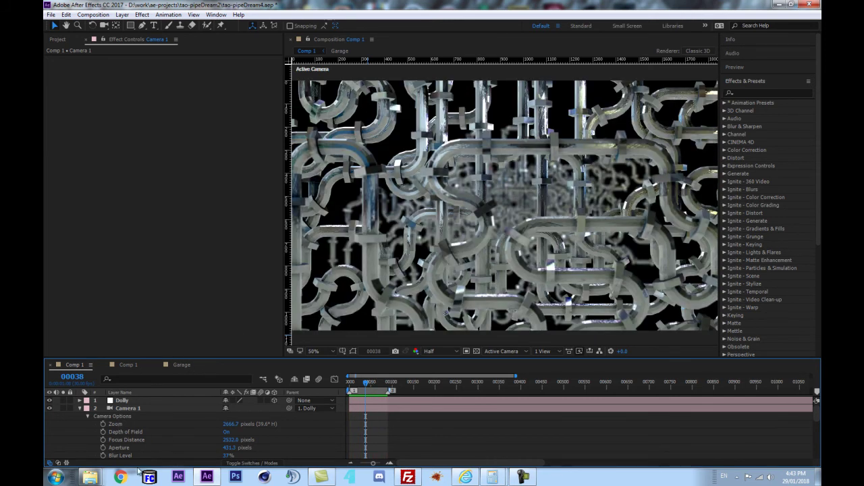
- Return to frame 0 and turn off Camera 1's Depth of Field
drag(377, 384, 349, 390)
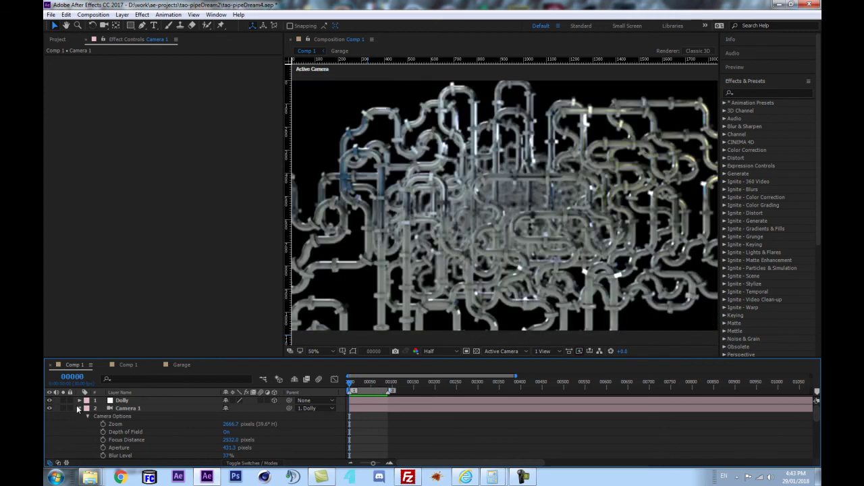
click(79, 409)
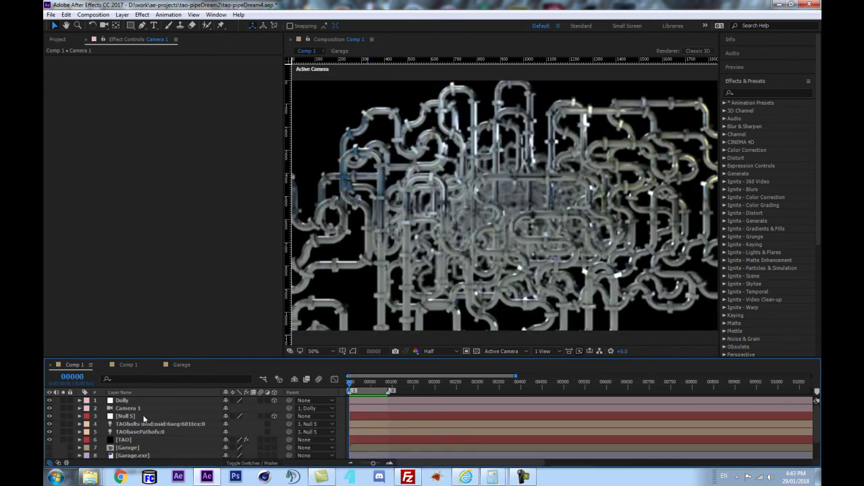
click(132, 411)
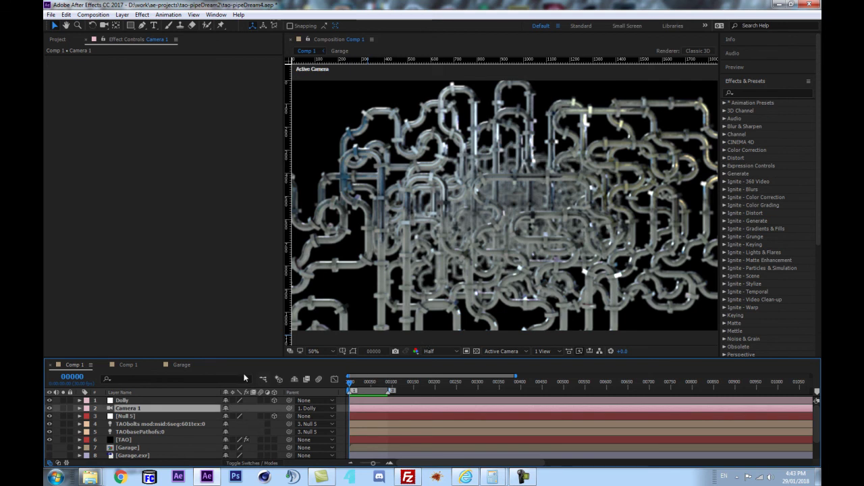
key(a)
key(a)
click(227, 432)
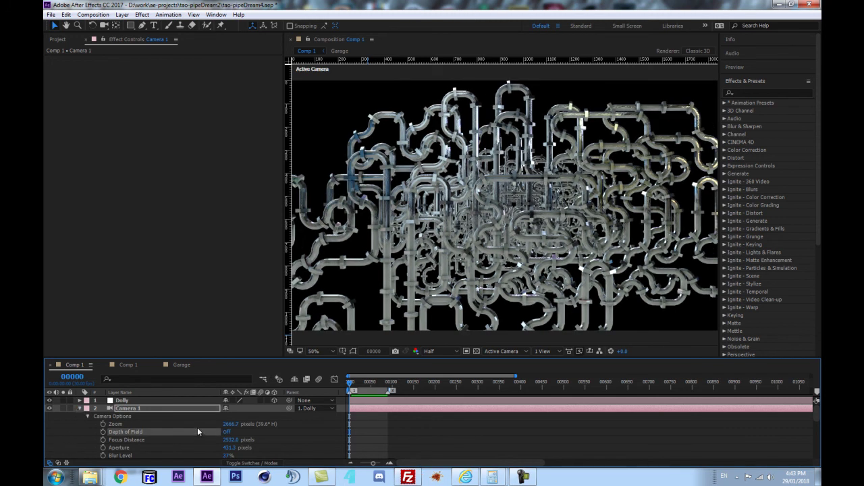
click(79, 409)
- Preview the camera's move through the pipes without depth of field, viewing the composition at 25%
click(377, 389)
drag(377, 389, 368, 390)
scroll(481, 288, down, 2)
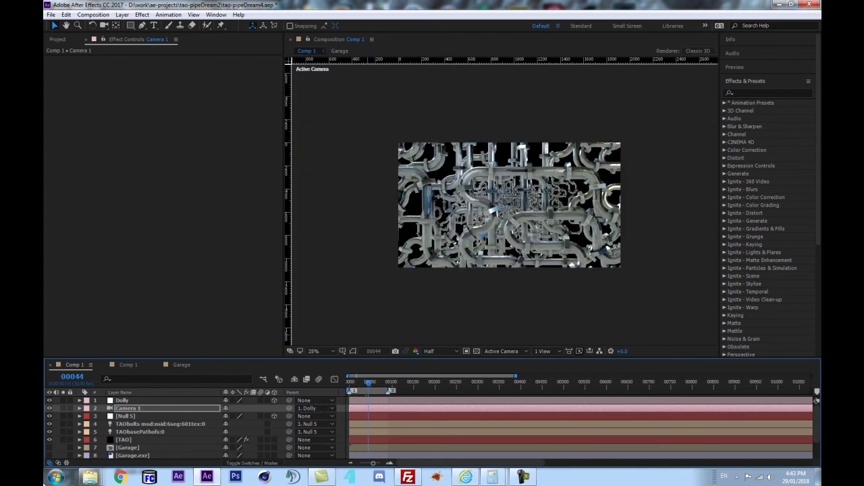
click(140, 408)
key(space)
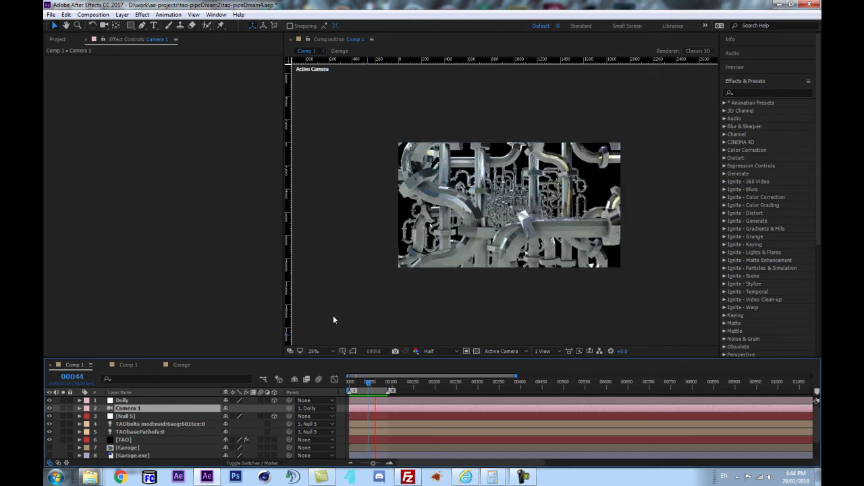
key(space)
scroll(407, 335, up, 2)
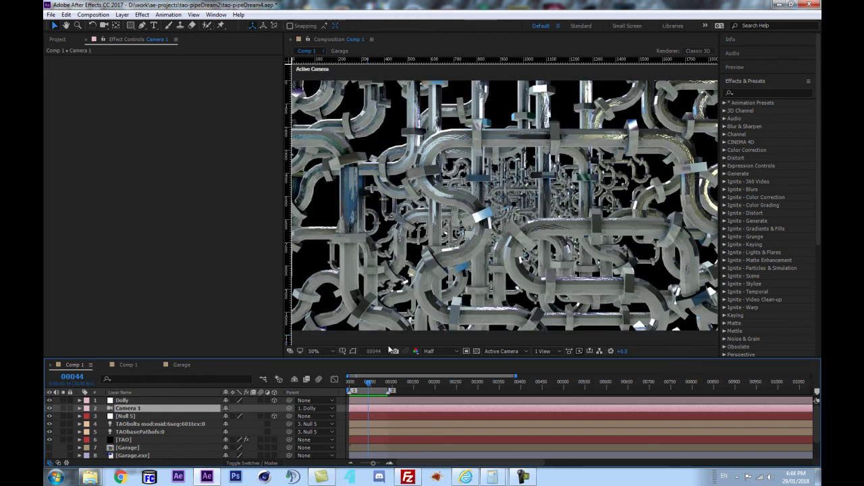
- Scrub between the opening frames and frame 49 to examine the pipe network and its bolts along the camera move
drag(360, 387, 348, 389)
scroll(535, 235, down, 2)
scroll(527, 240, up, 2)
mouse_move(369, 386)
mouse_down()
mouse_move(379, 386)
mouse_move(355, 394)
mouse_up()
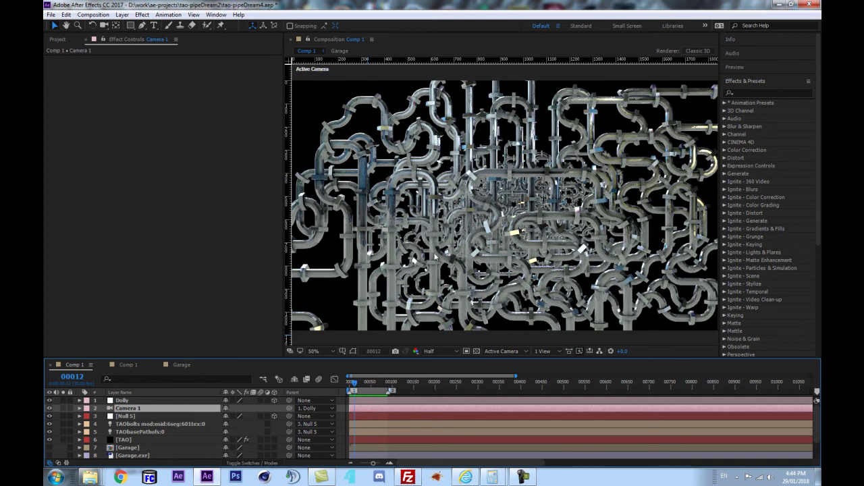
scroll(434, 256, down, 3)
scroll(426, 260, up, 1)
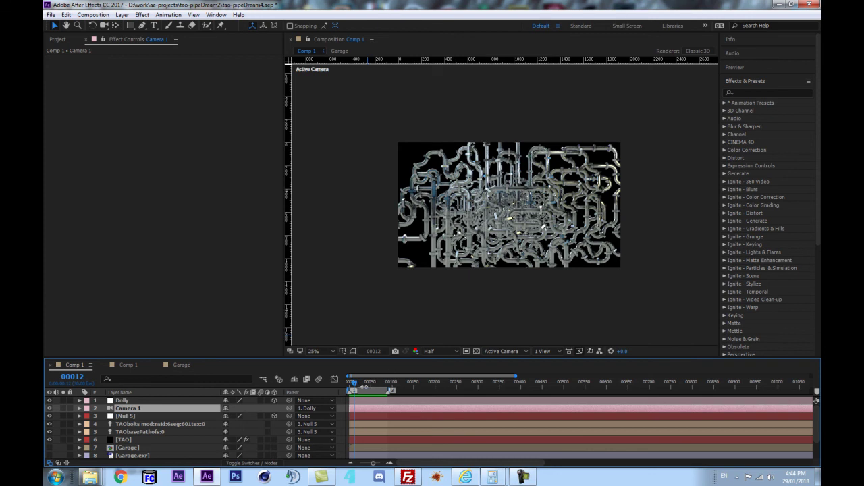
mouse_move(366, 385)
mouse_down()
mouse_move(375, 391)
mouse_move(351, 391)
mouse_up()
scroll(570, 277, up, 2)
scroll(508, 256, down, 2)
scroll(492, 257, up, 2)
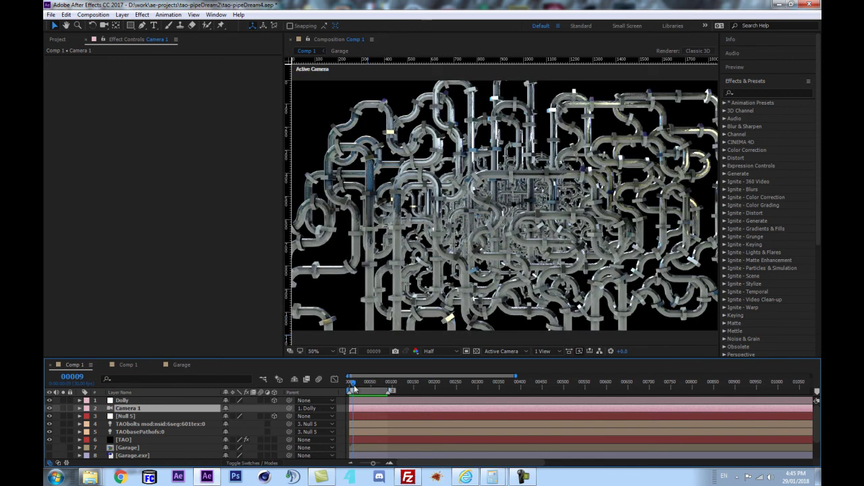
drag(354, 387, 346, 390)
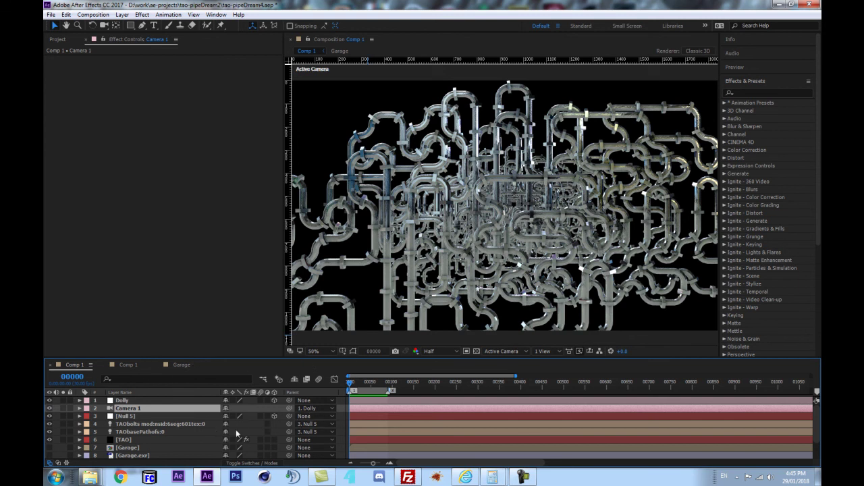
mouse_move(370, 388)
mouse_down()
mouse_move(379, 385)
mouse_move(371, 384)
mouse_up()
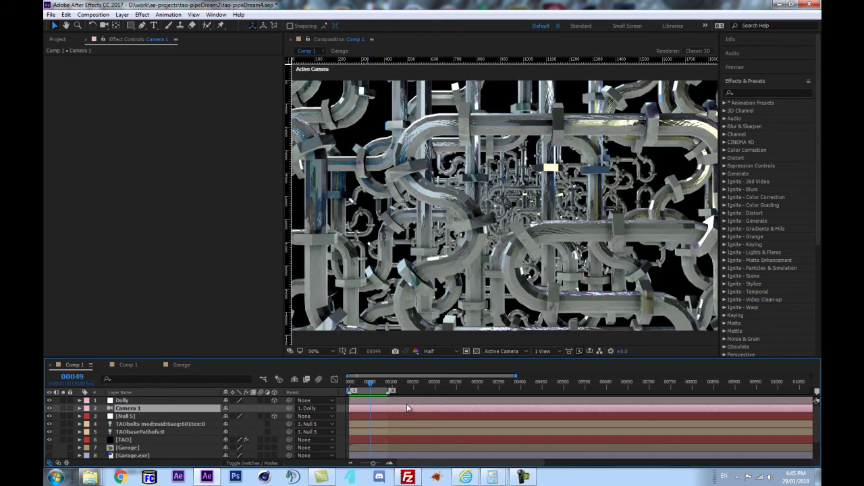
key(space)
click(522, 477)
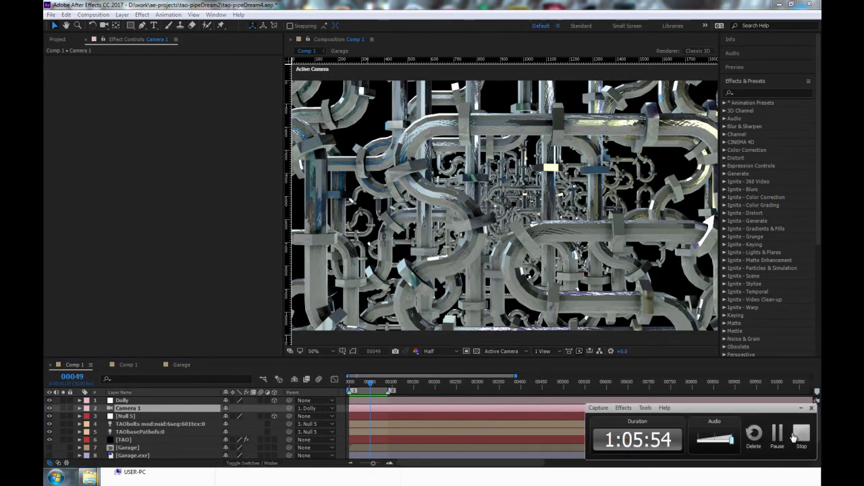